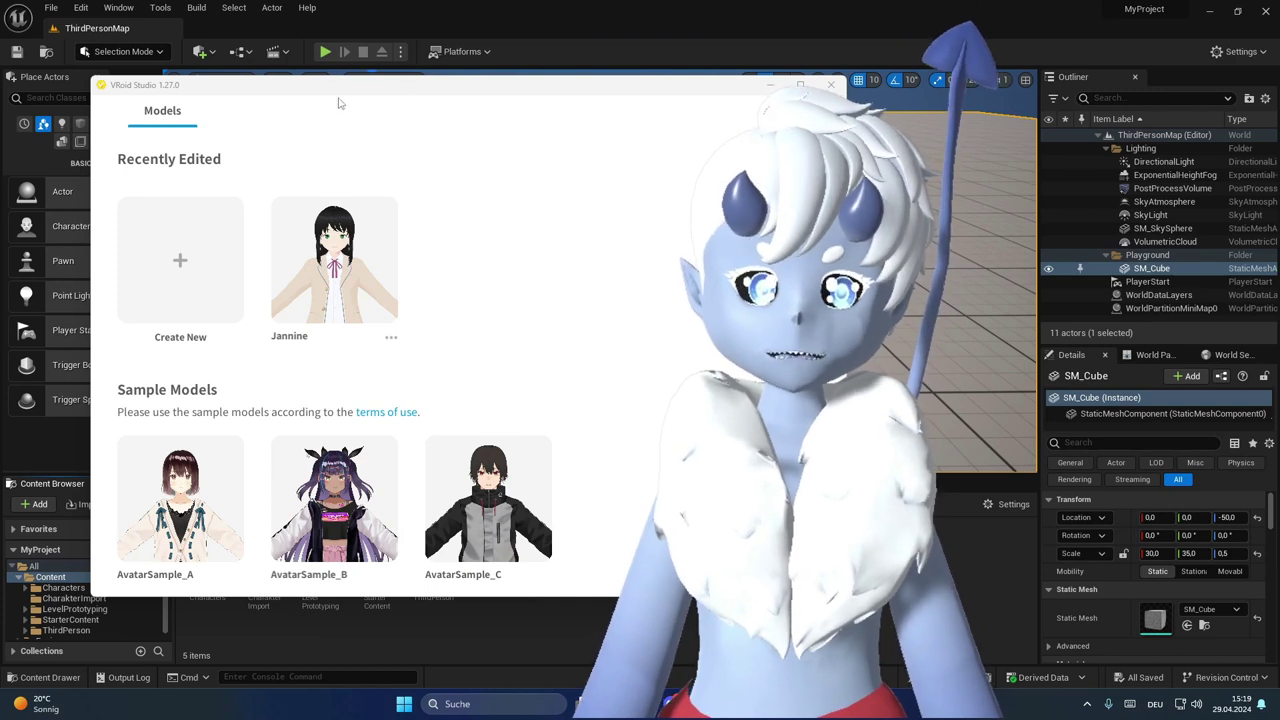
- Open the Jannine model and bring up its Export as VRM screen with Reduce Polygons expanded
{"action": "left_click_drag", "start_coordinate": [342, 106], "coordinate": [374, 103]}
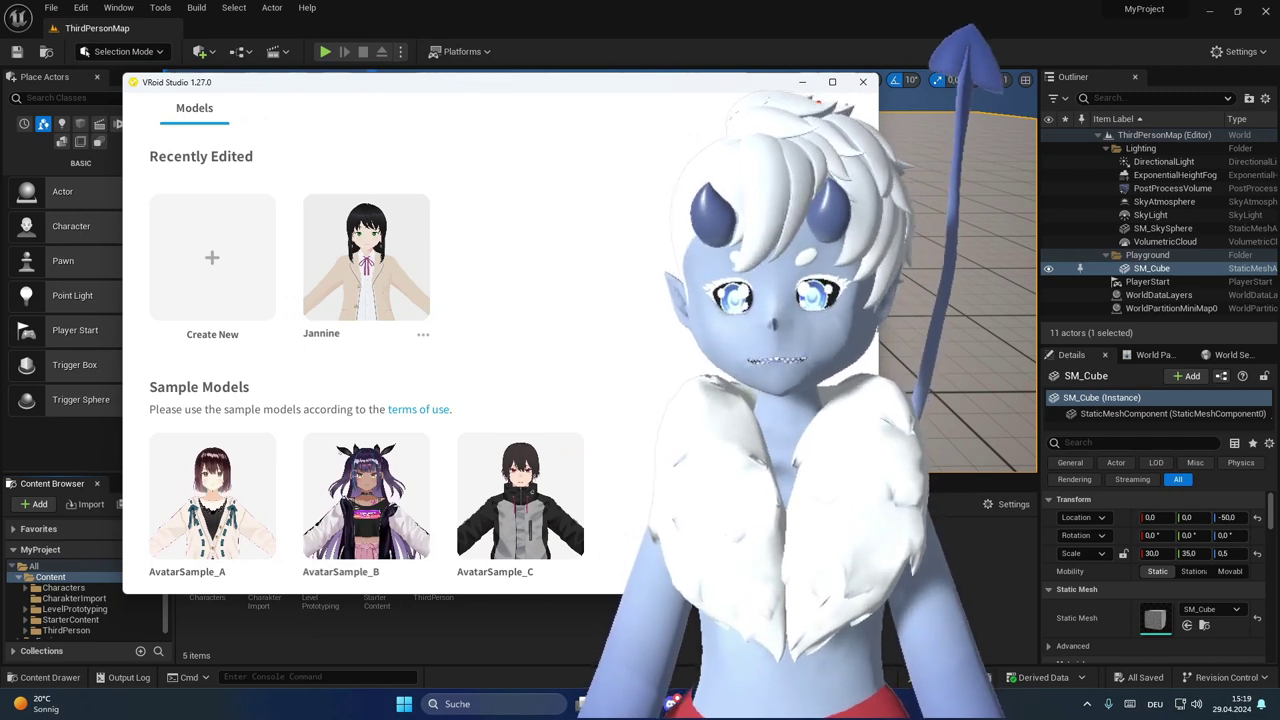
{"action": "left_click", "coordinate": [394, 265]}
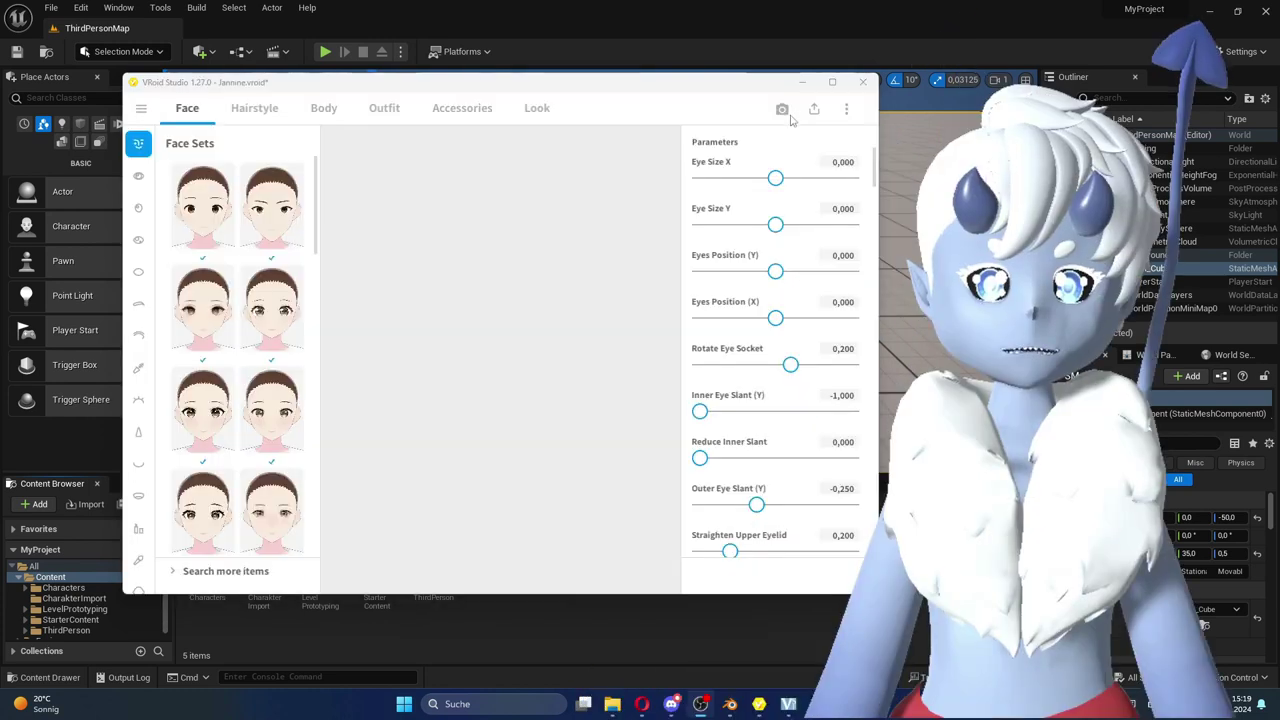
{"action": "left_click", "coordinate": [814, 110]}
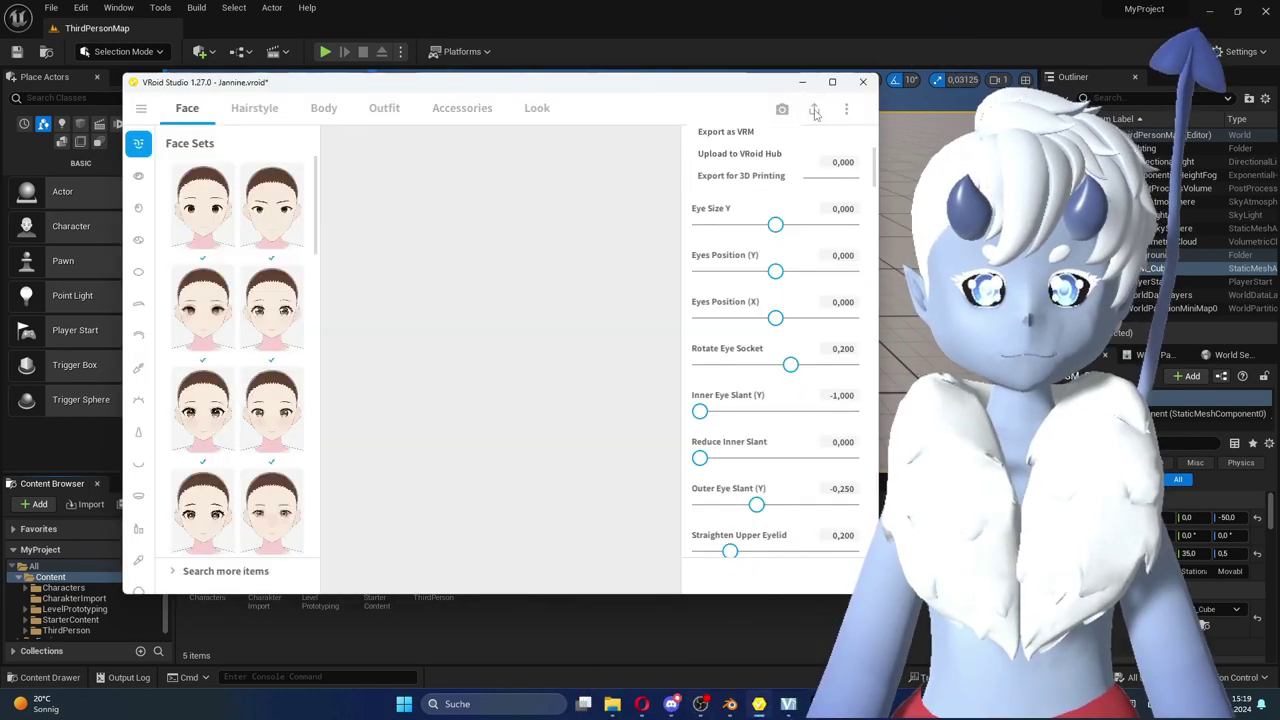
{"action": "left_click", "coordinate": [778, 133]}
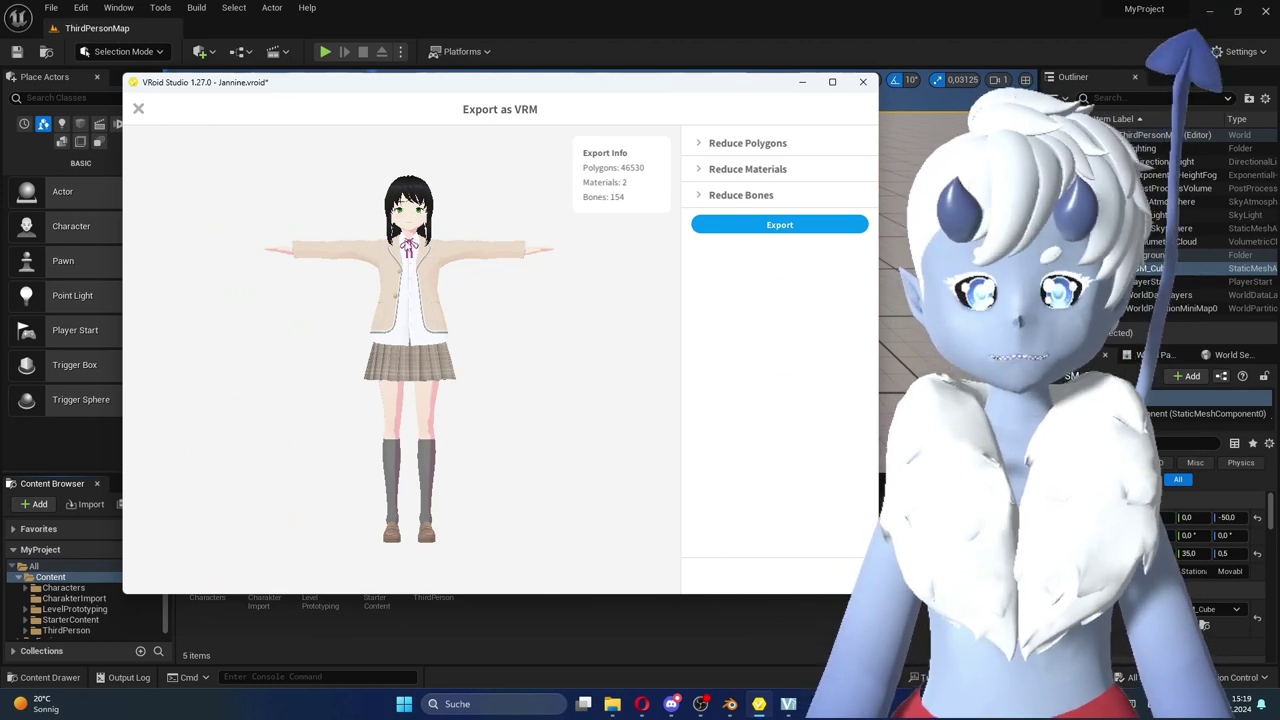
{"action": "left_click", "coordinate": [699, 145]}
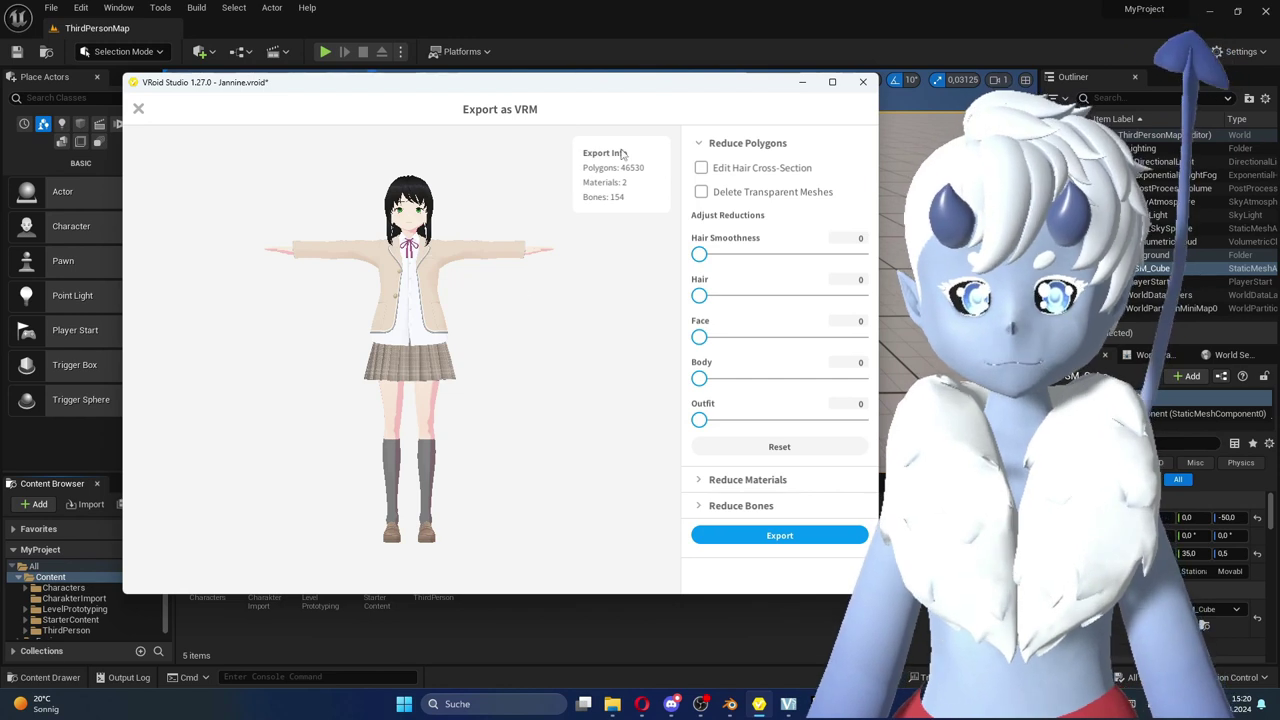
- Review the Reduce Polygons, Reduce Materials (kept at 2) and Reduce Bones options, then continue to export
{"action": "left_click", "coordinate": [708, 145]}
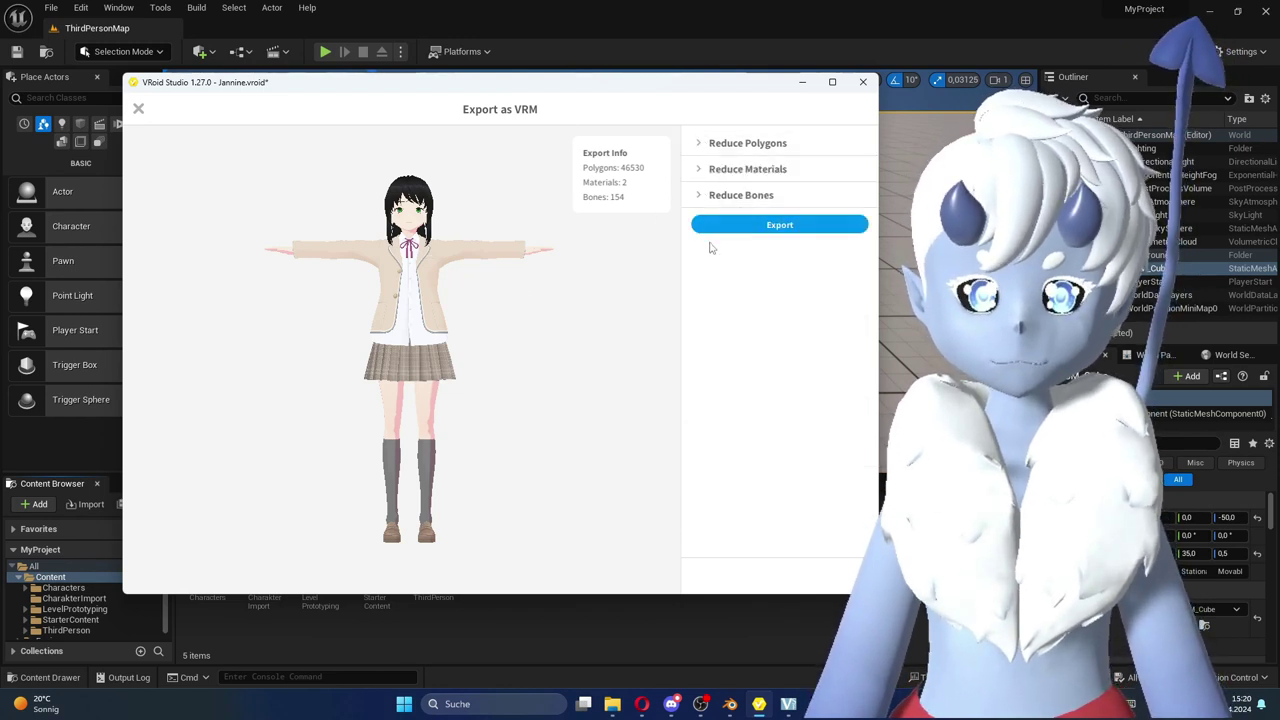
{"action": "left_click", "coordinate": [698, 172]}
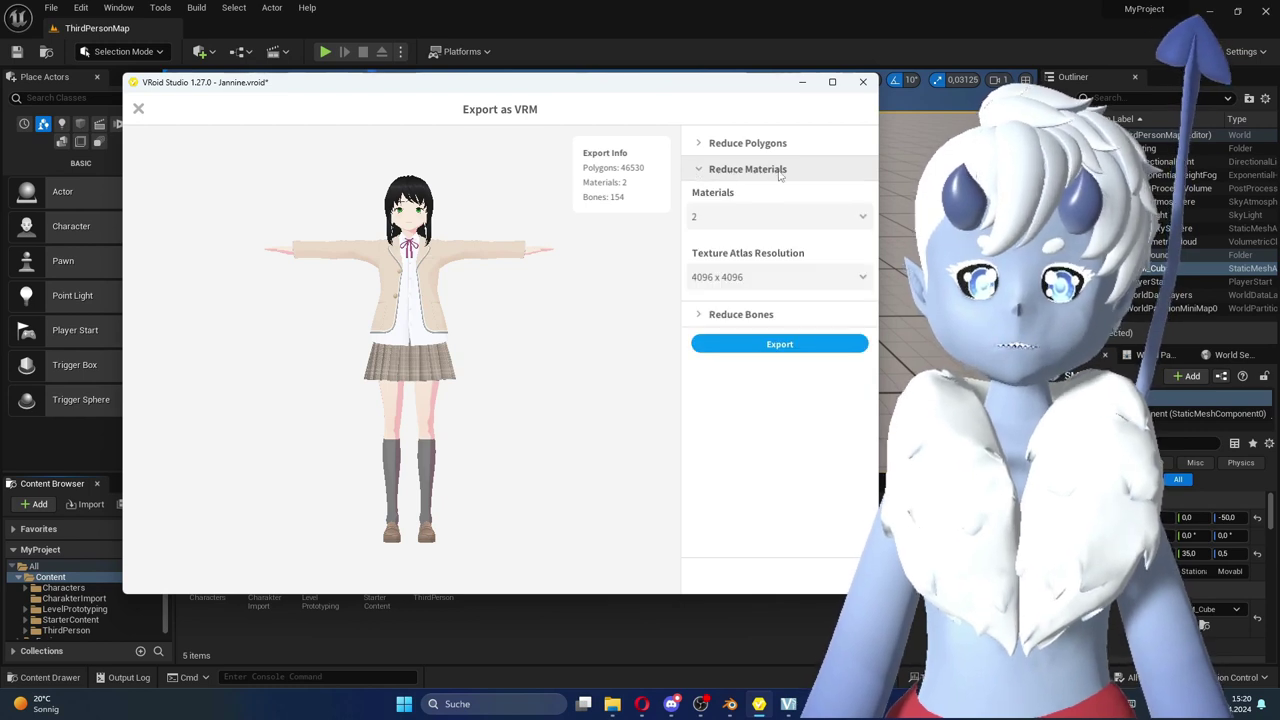
{"action": "left_click", "coordinate": [719, 222]}
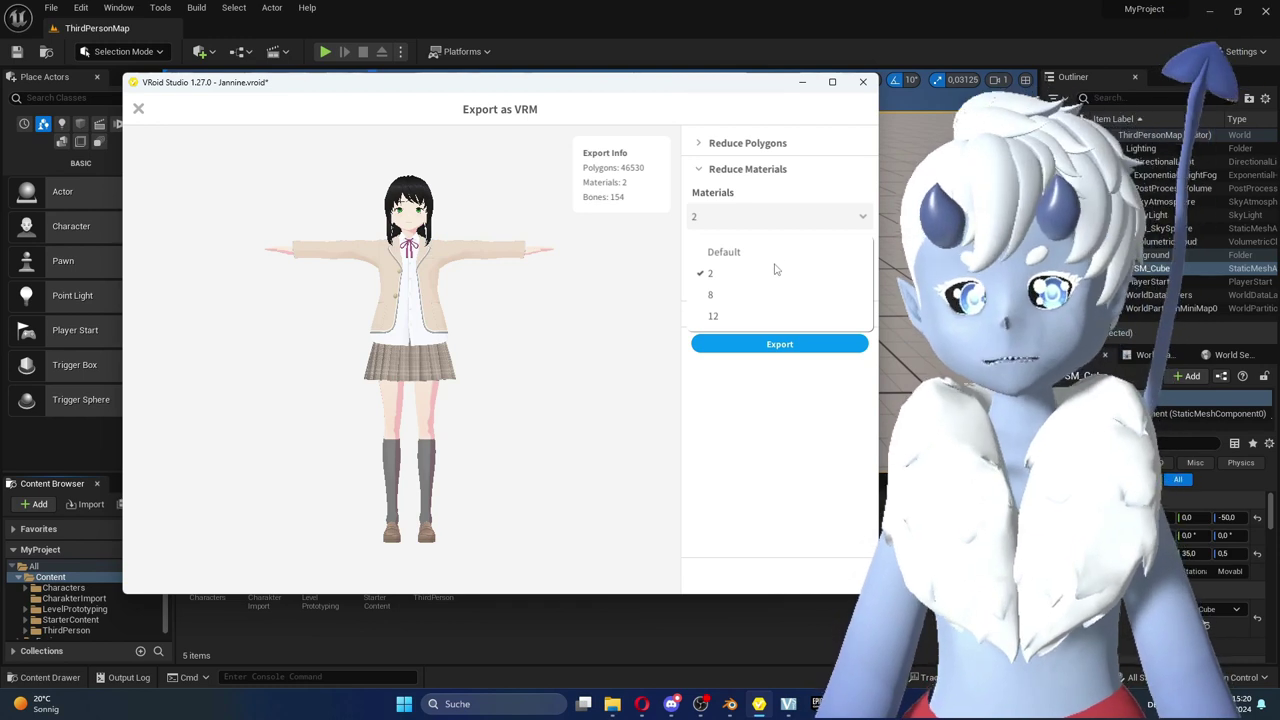
{"action": "left_click", "coordinate": [745, 275]}
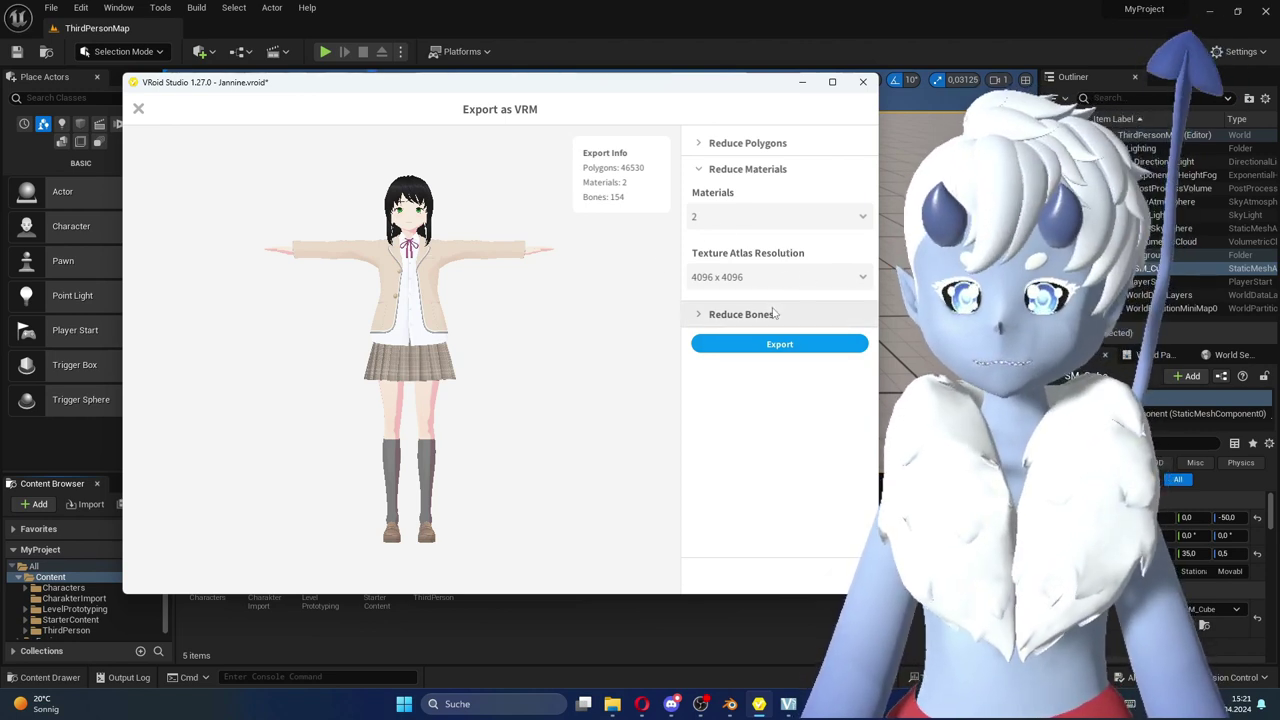
{"action": "left_click", "coordinate": [738, 314]}
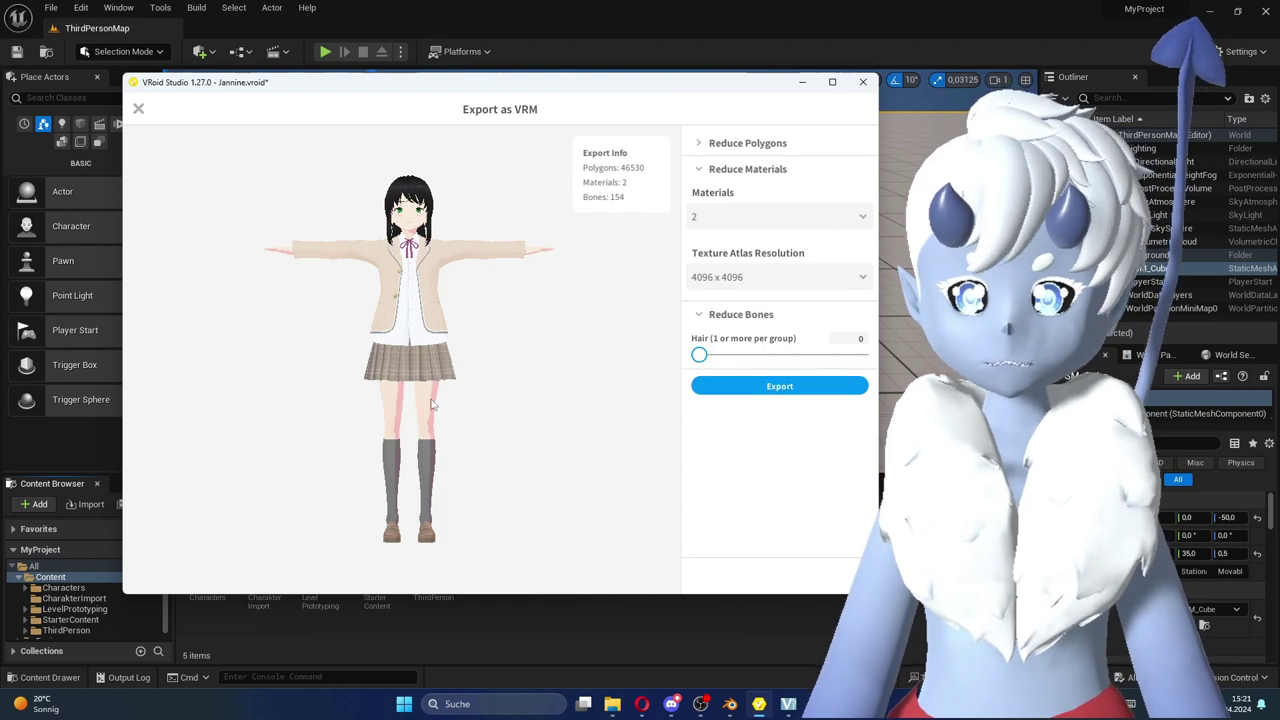
{"action": "left_click", "coordinate": [718, 314]}
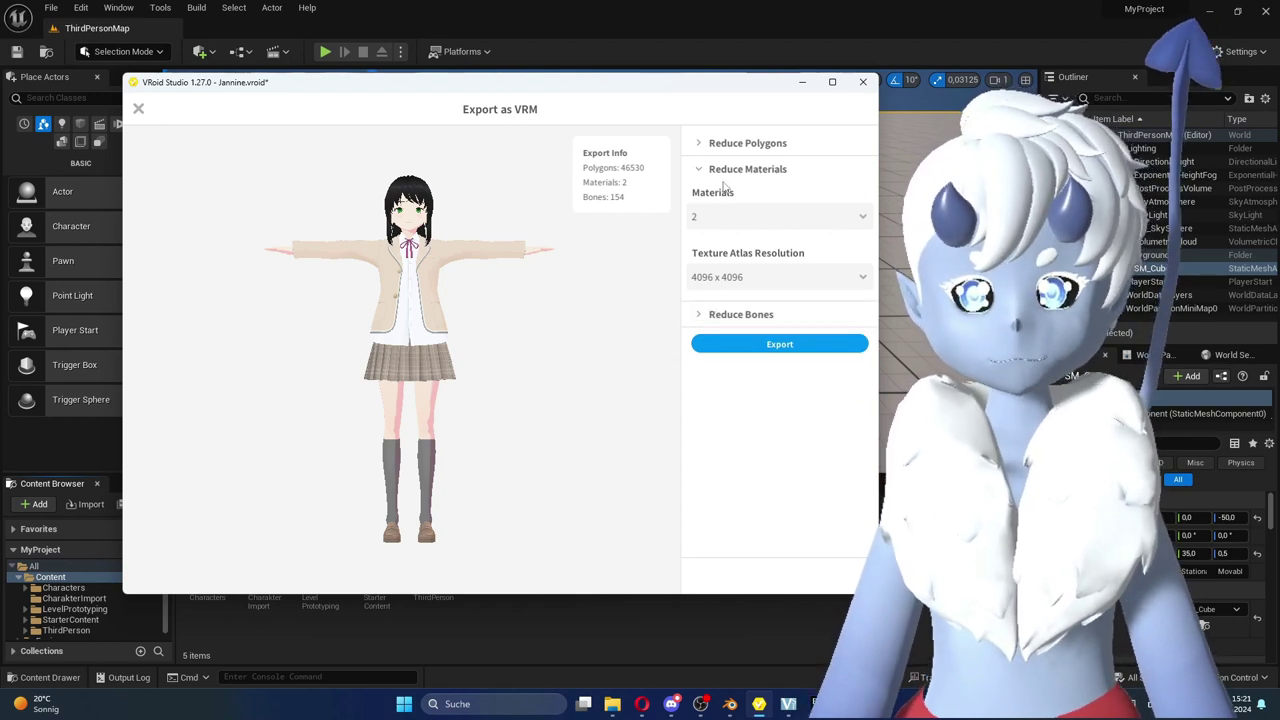
{"action": "left_click", "coordinate": [730, 169]}
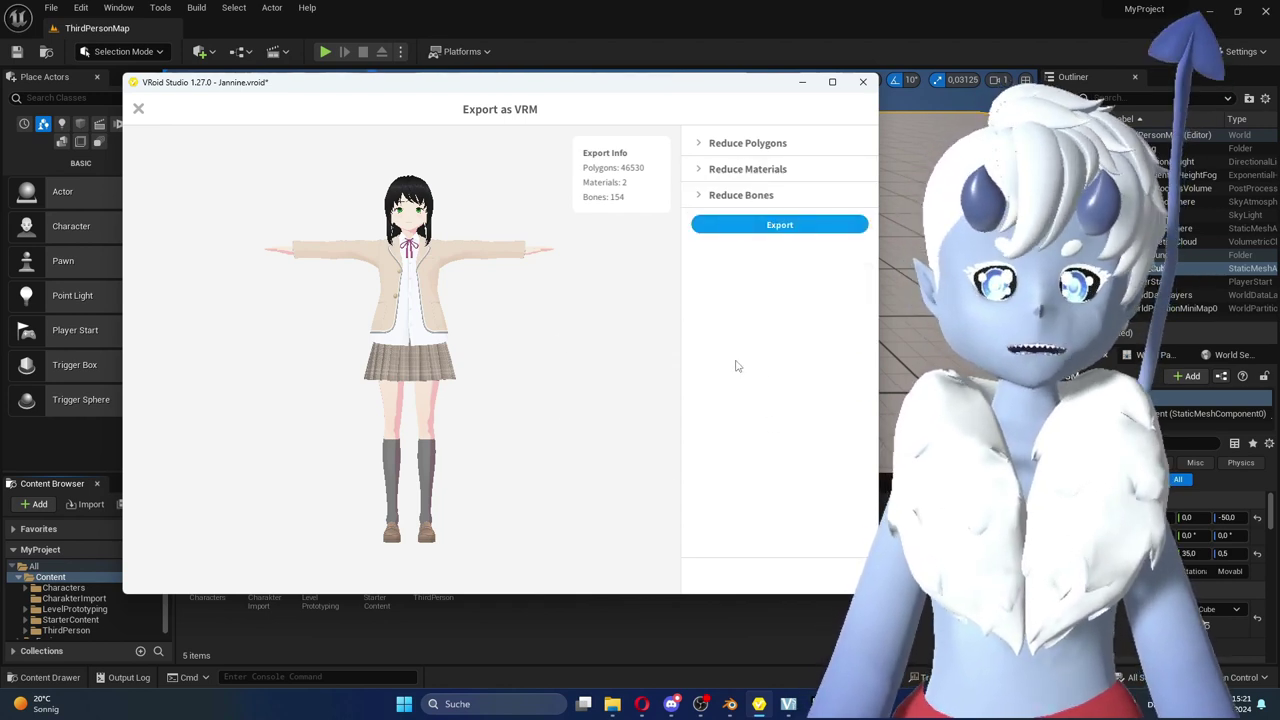
{"action": "left_click", "coordinate": [741, 233]}
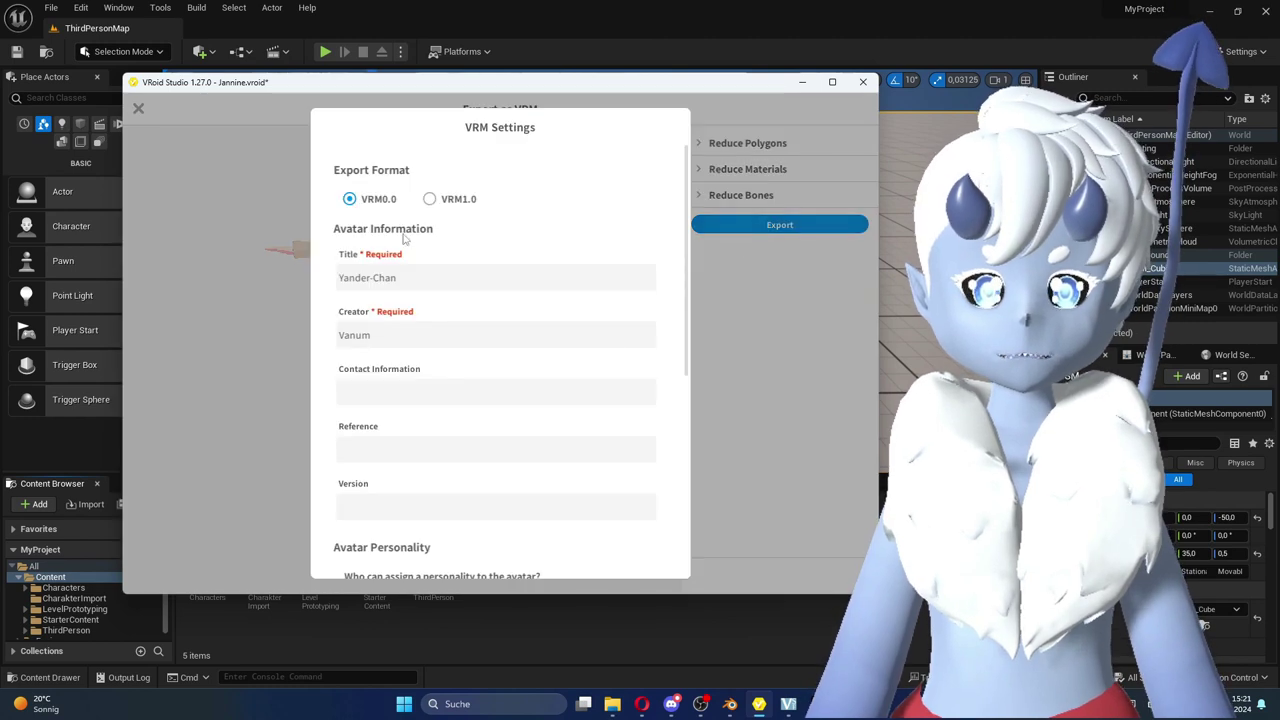
- Scroll through Export Format, Avatar Information and License, then switch to the blender.org browser window
{"action": "scroll", "coordinate": [363, 297], "scroll_direction": "down", "scroll_amount": 3}
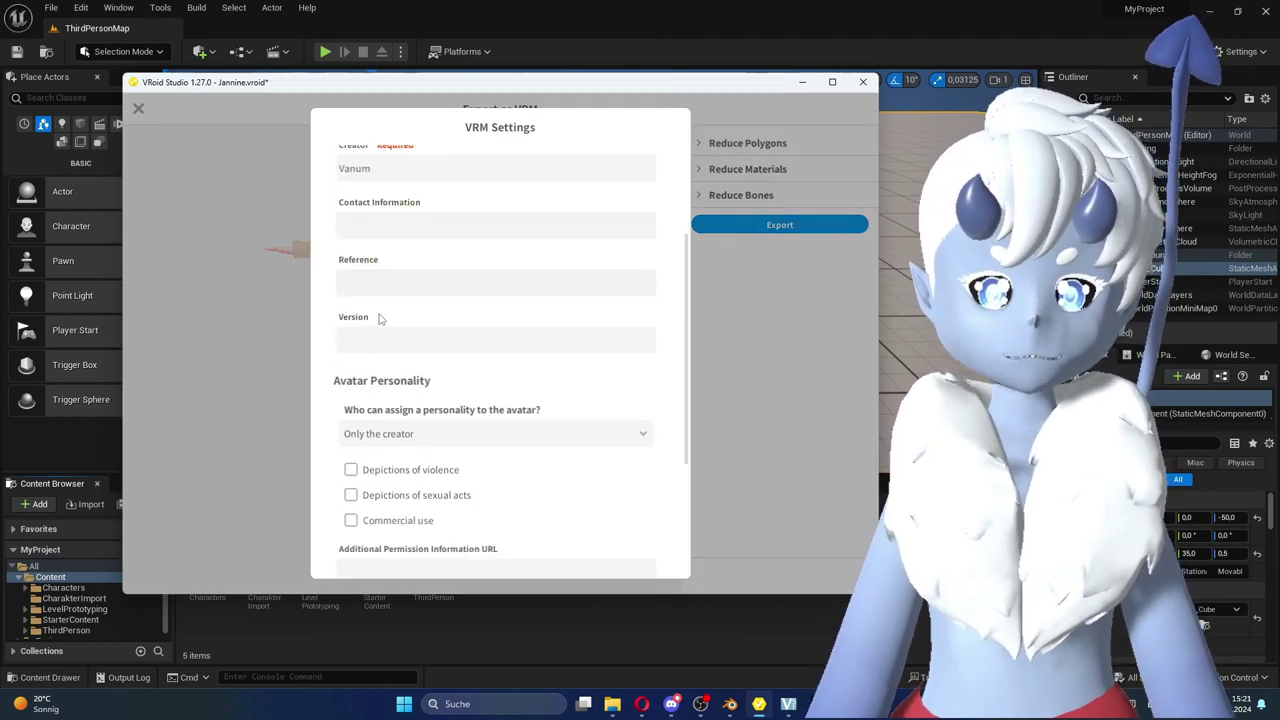
{"action": "scroll", "coordinate": [380, 320], "scroll_direction": "down", "scroll_amount": 2}
{"action": "scroll", "coordinate": [380, 318], "scroll_direction": "down", "scroll_amount": 2}
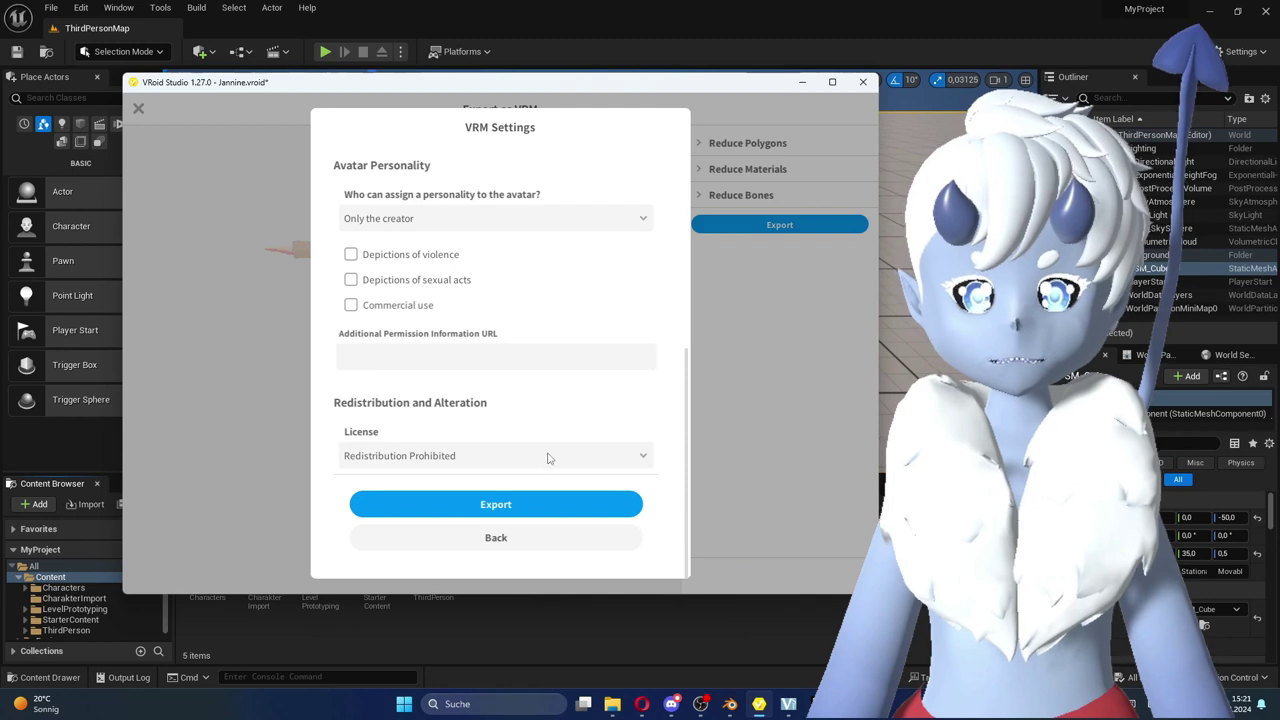
{"action": "scroll", "coordinate": [531, 500], "scroll_direction": "up", "scroll_amount": 3}
{"action": "scroll", "coordinate": [472, 239], "scroll_direction": "up", "scroll_amount": 4}
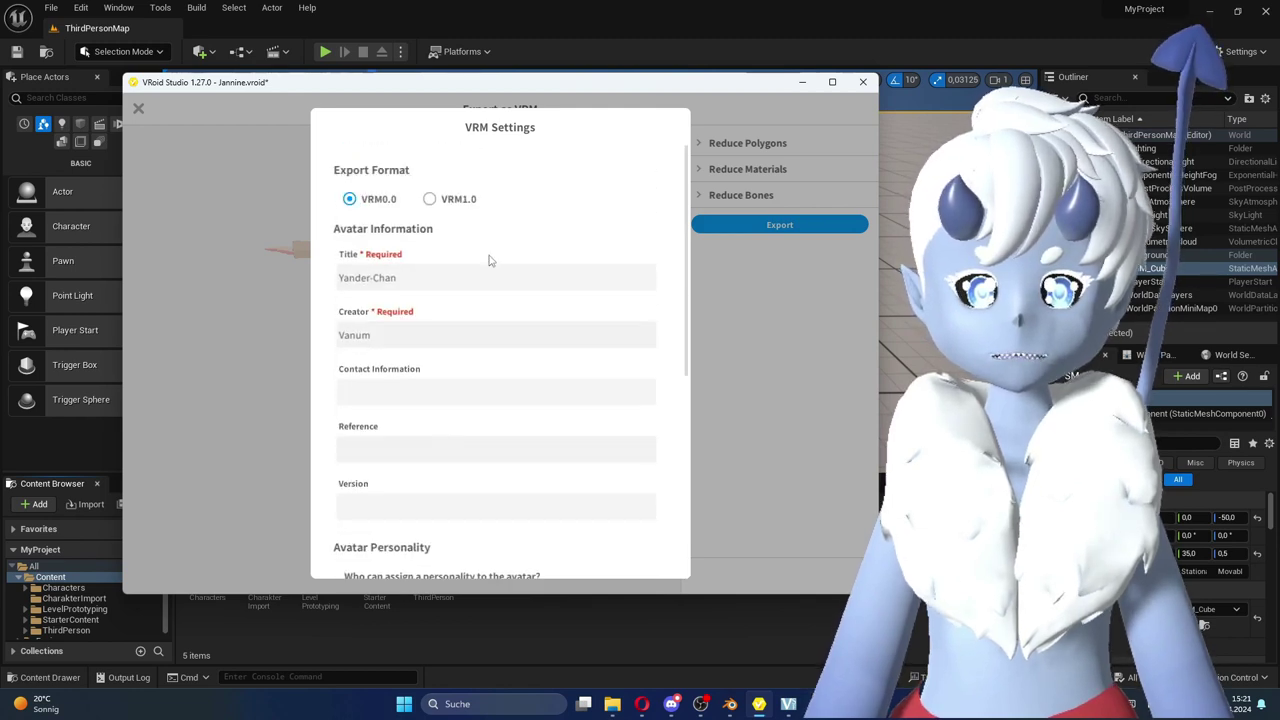
{"action": "scroll", "coordinate": [489, 260], "scroll_direction": "down", "scroll_amount": 4}
{"action": "scroll", "coordinate": [505, 480], "scroll_direction": "down", "scroll_amount": 1}
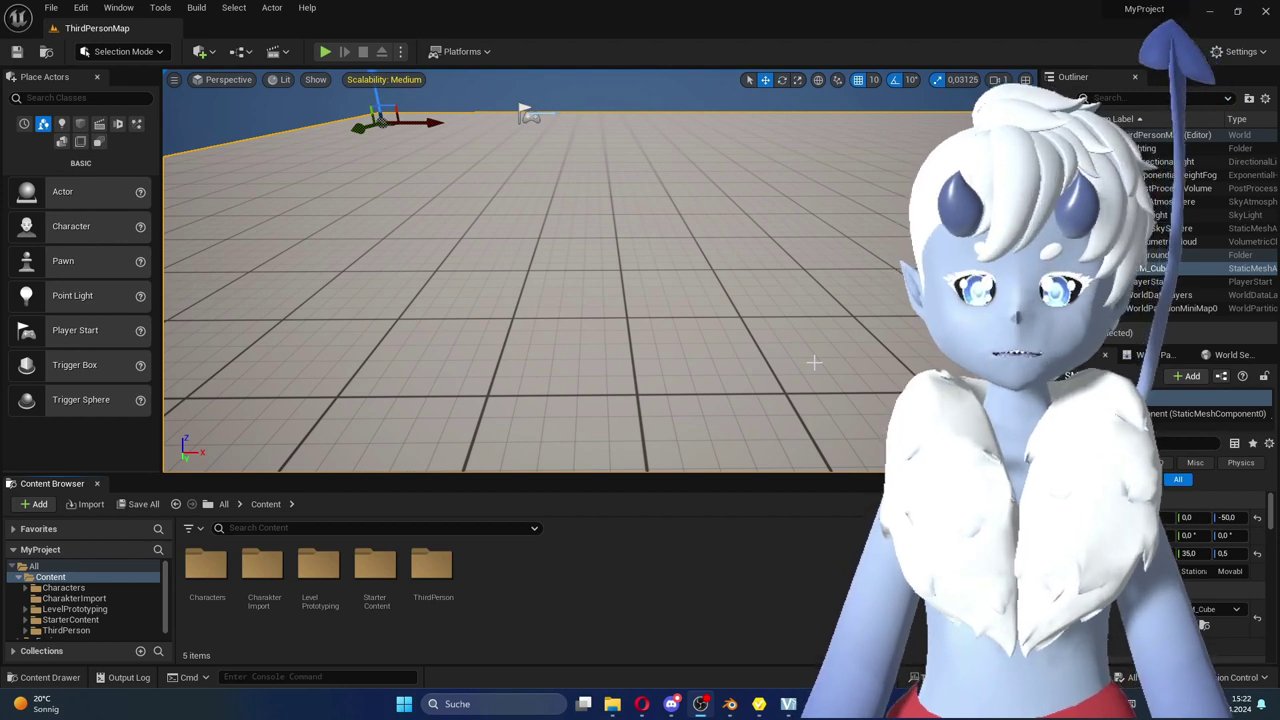
{"action": "left_click", "coordinate": [644, 706]}
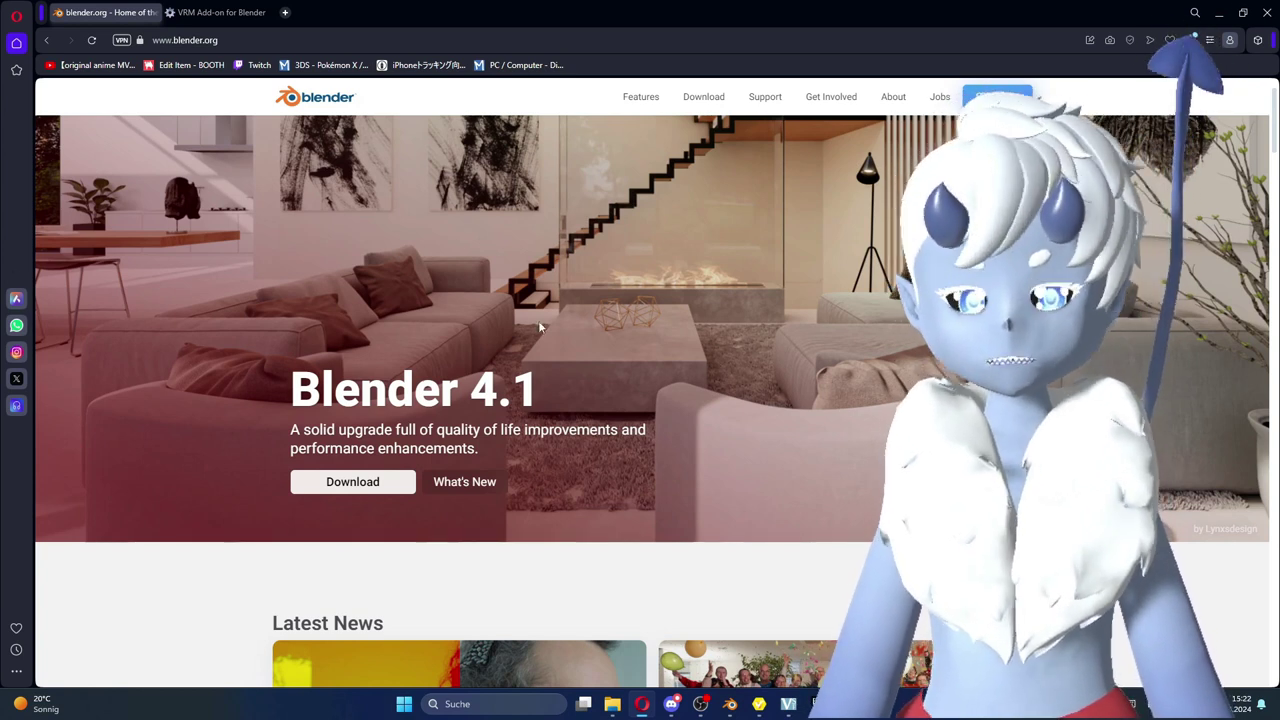
- On the VRM Add-on for Blender page, highlight the supported Blender versions sentence, then deselect it
{"action": "left_click", "coordinate": [224, 12]}
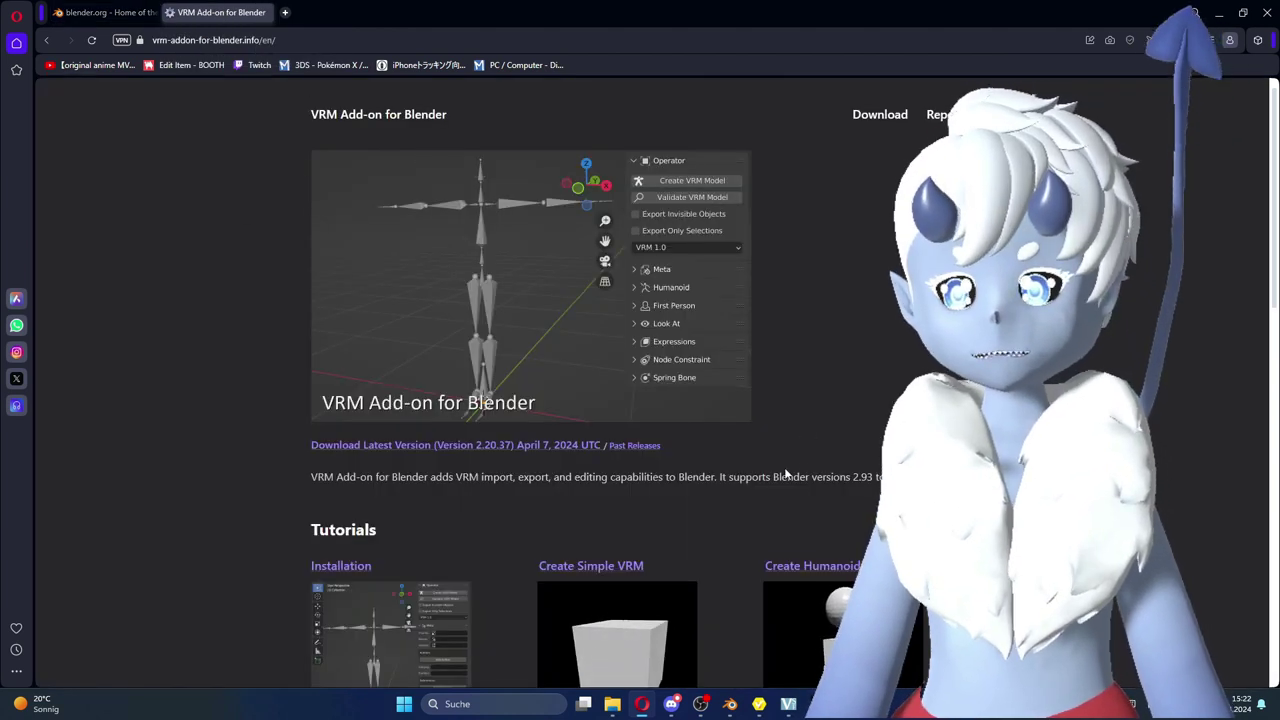
{"action": "left_click_drag", "start_coordinate": [760, 477], "coordinate": [864, 477]}
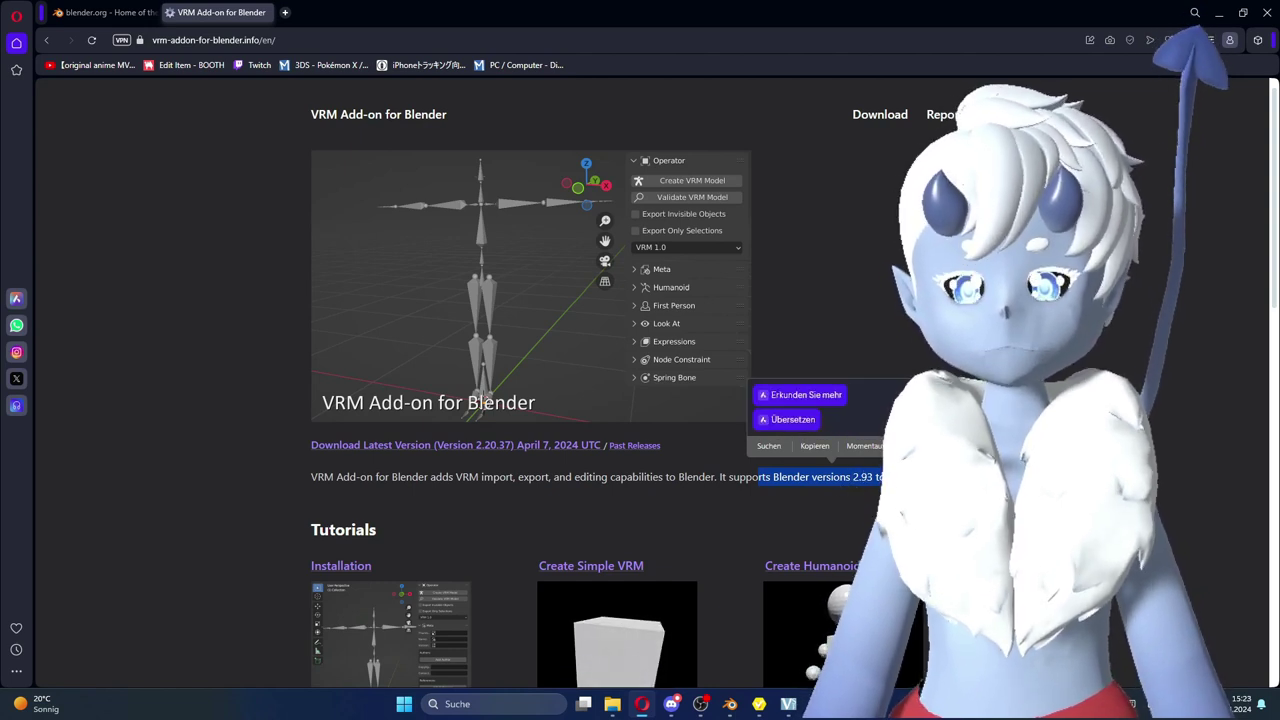
{"action": "left_click", "coordinate": [820, 300]}
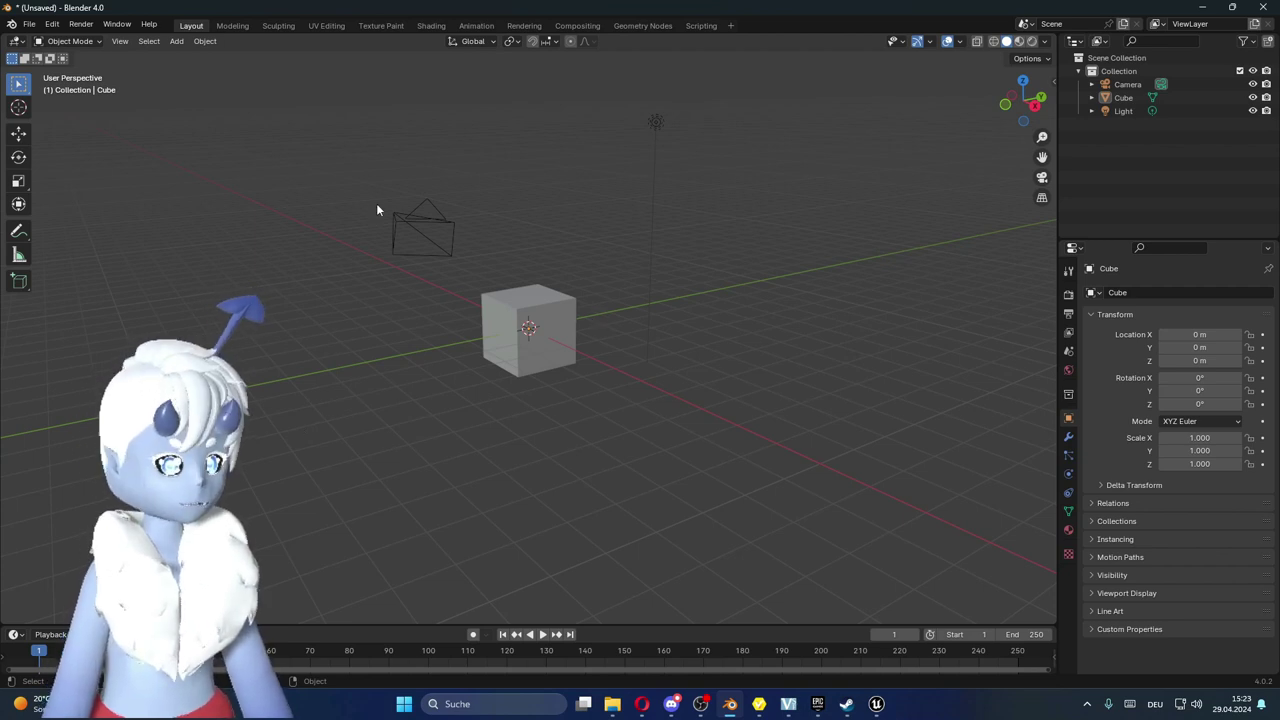
{"action": "left_click", "coordinate": [50, 24]}
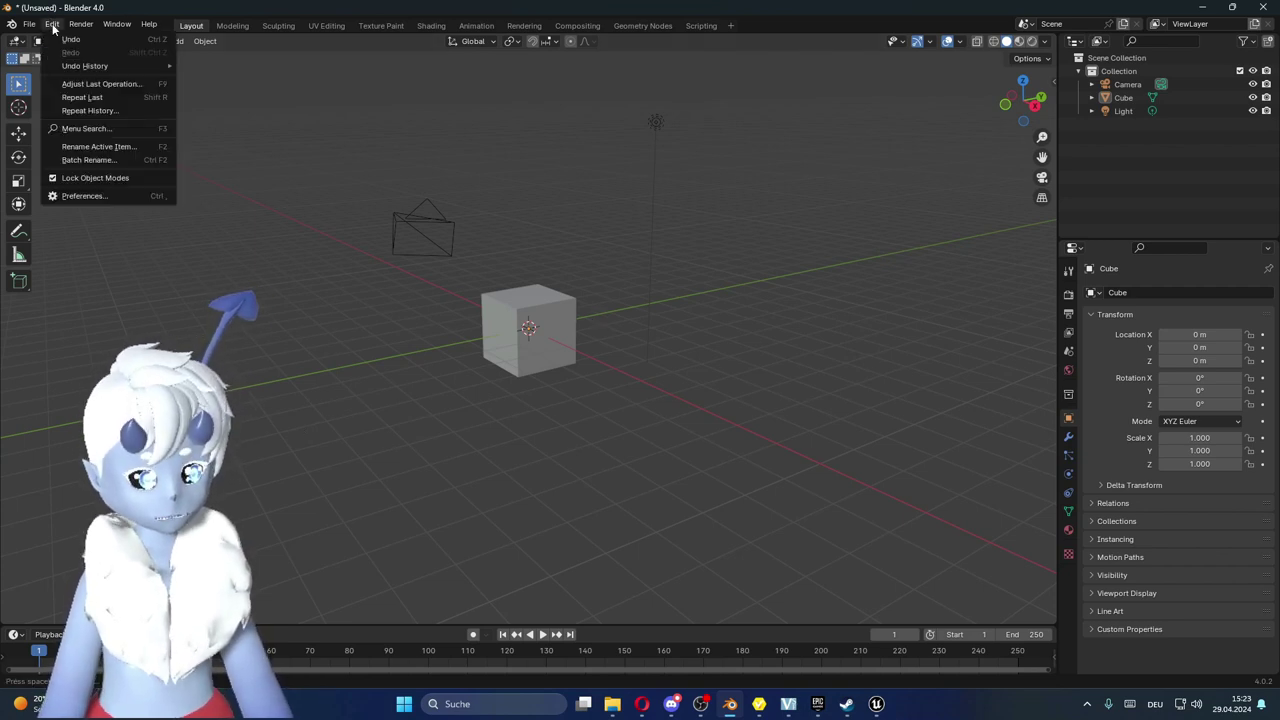
{"action": "left_click", "coordinate": [98, 195]}
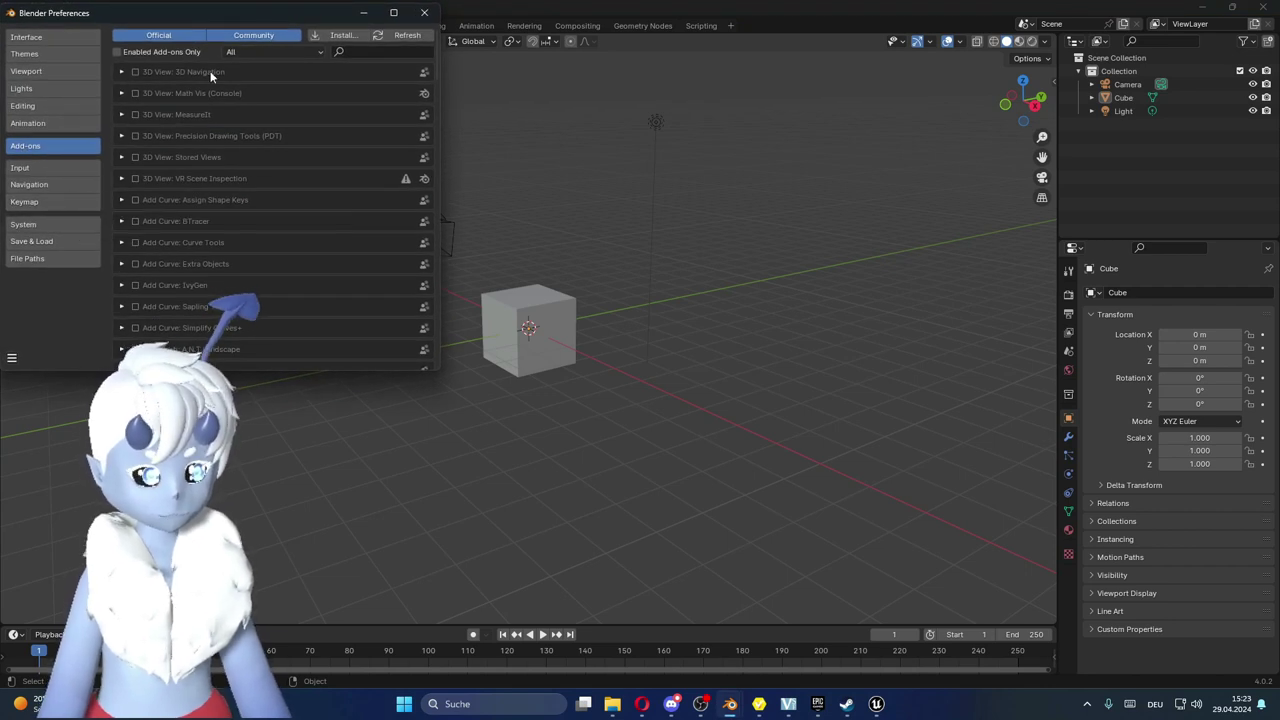
{"action": "left_click", "coordinate": [337, 35]}
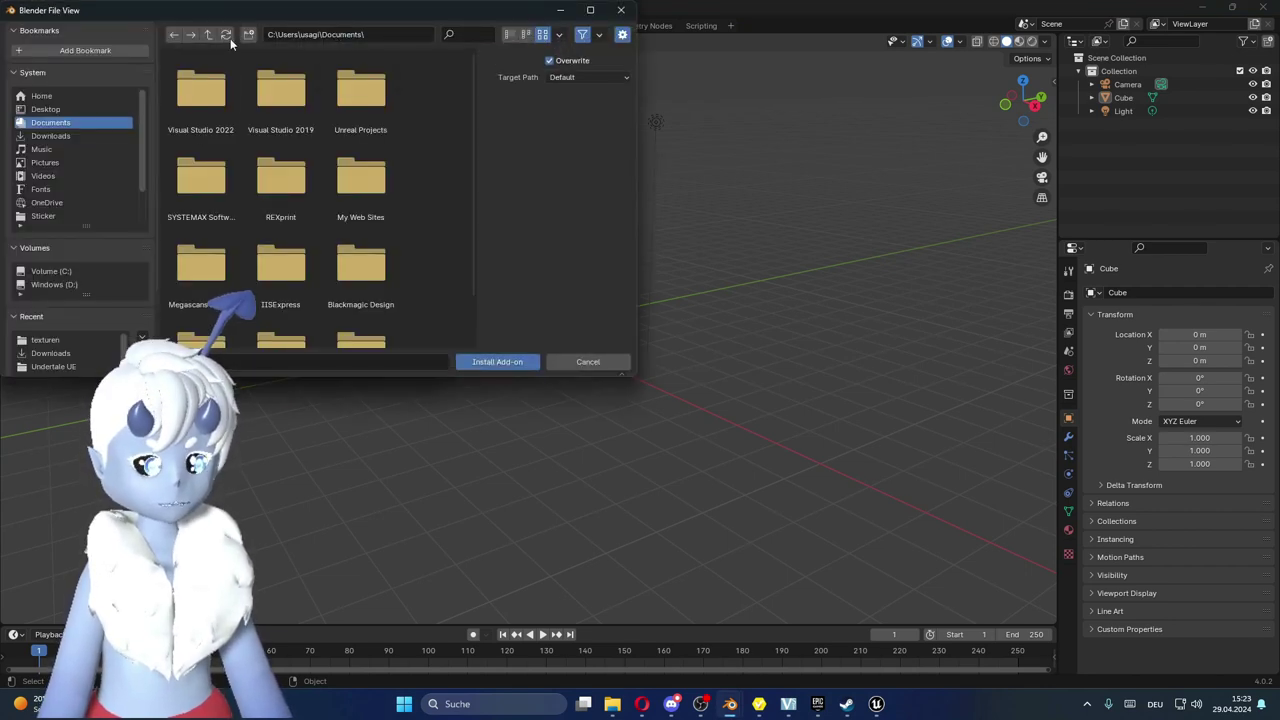
{"action": "left_click", "coordinate": [72, 135]}
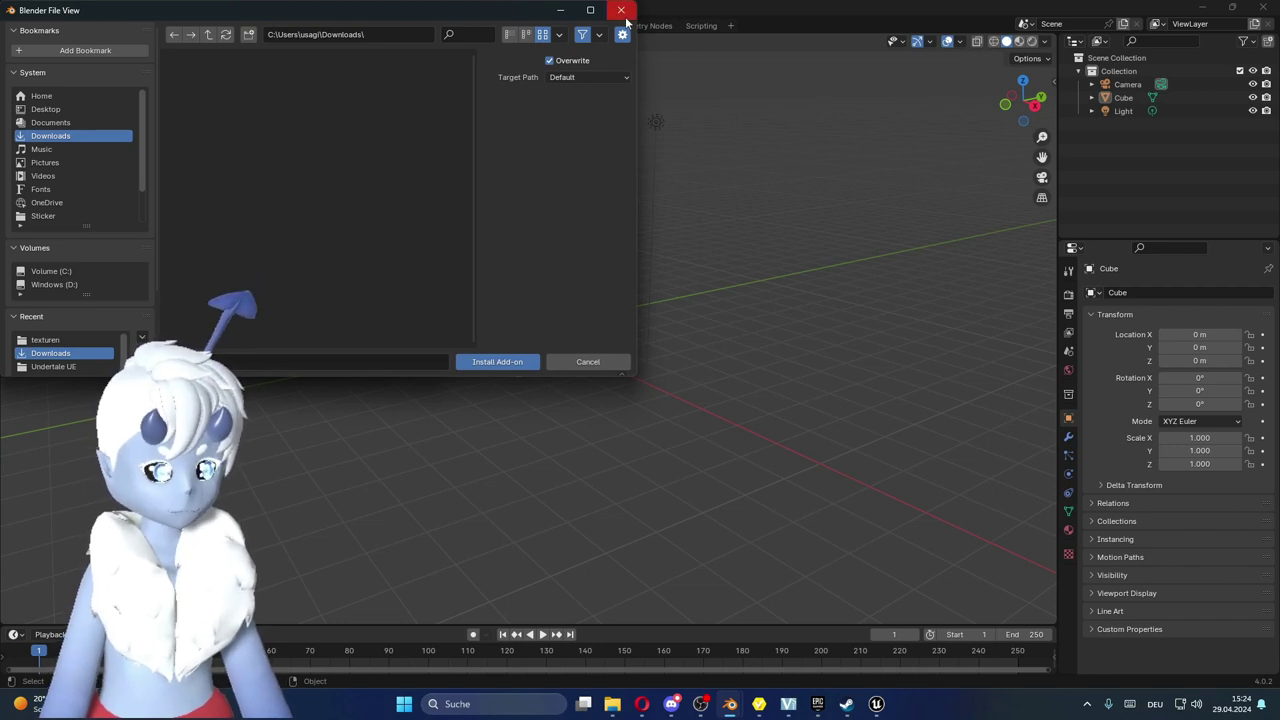
{"action": "left_click", "coordinate": [622, 10]}
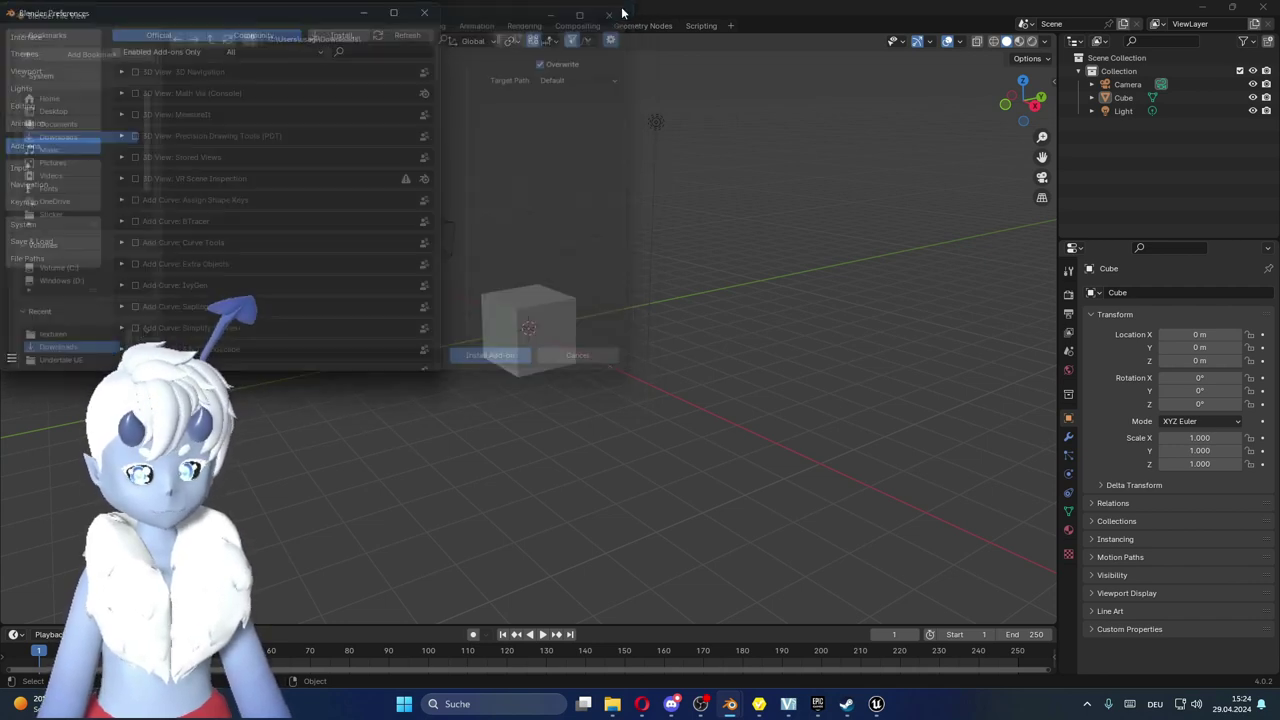
{"action": "left_click", "coordinate": [398, 51]}
{"action": "type", "text": "vrm"}
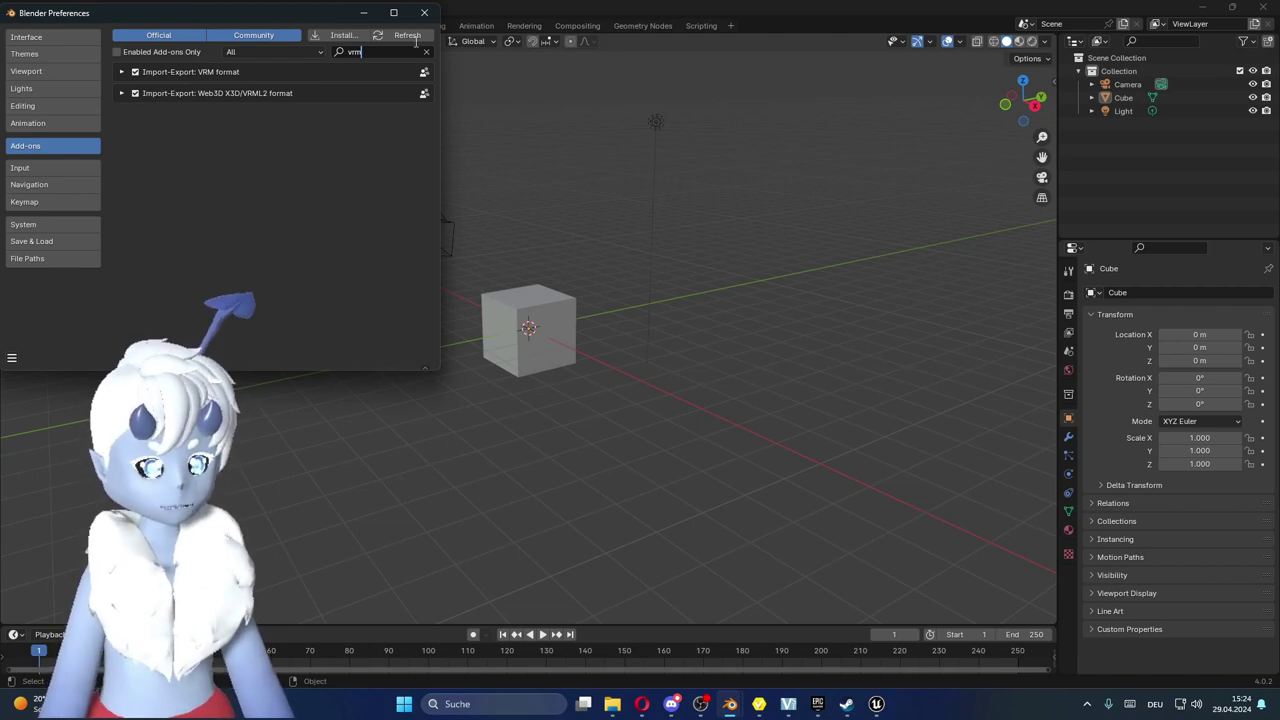
{"action": "left_click", "coordinate": [424, 12]}
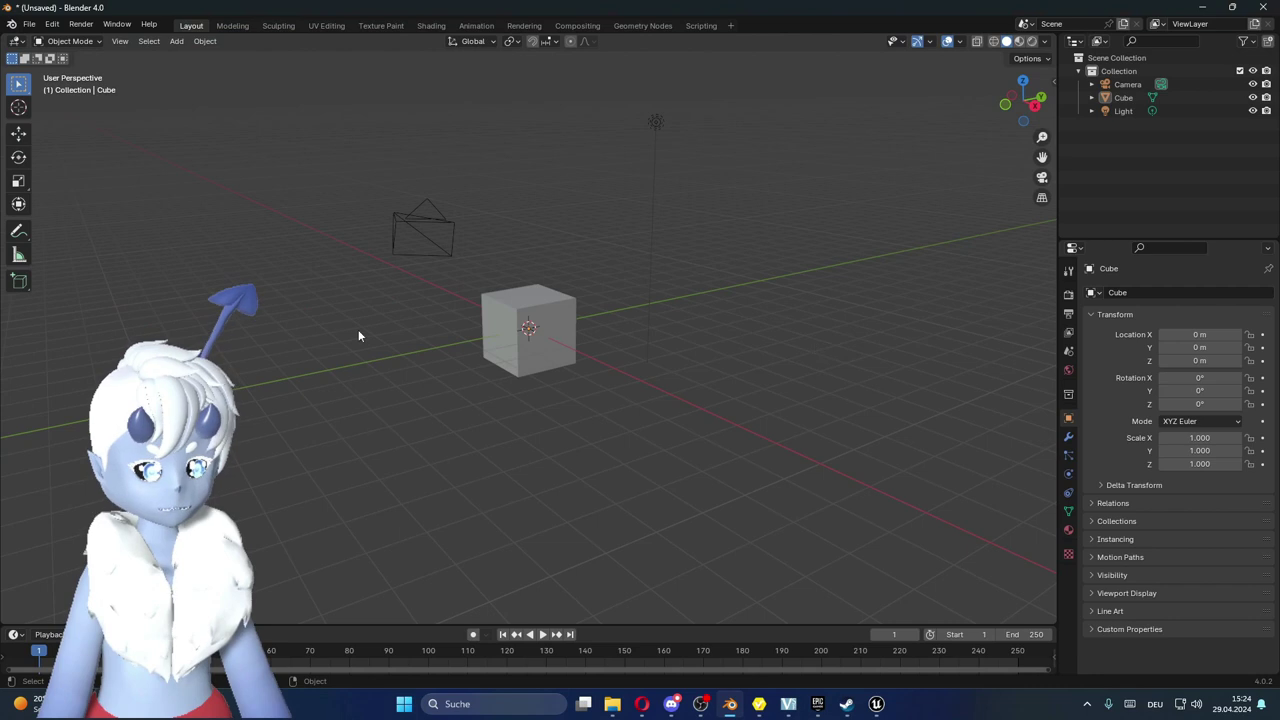
- Delete the default camera, cube and light from the scene
{"action": "left_click_drag", "start_coordinate": [271, 486], "coordinate": [706, 120]}
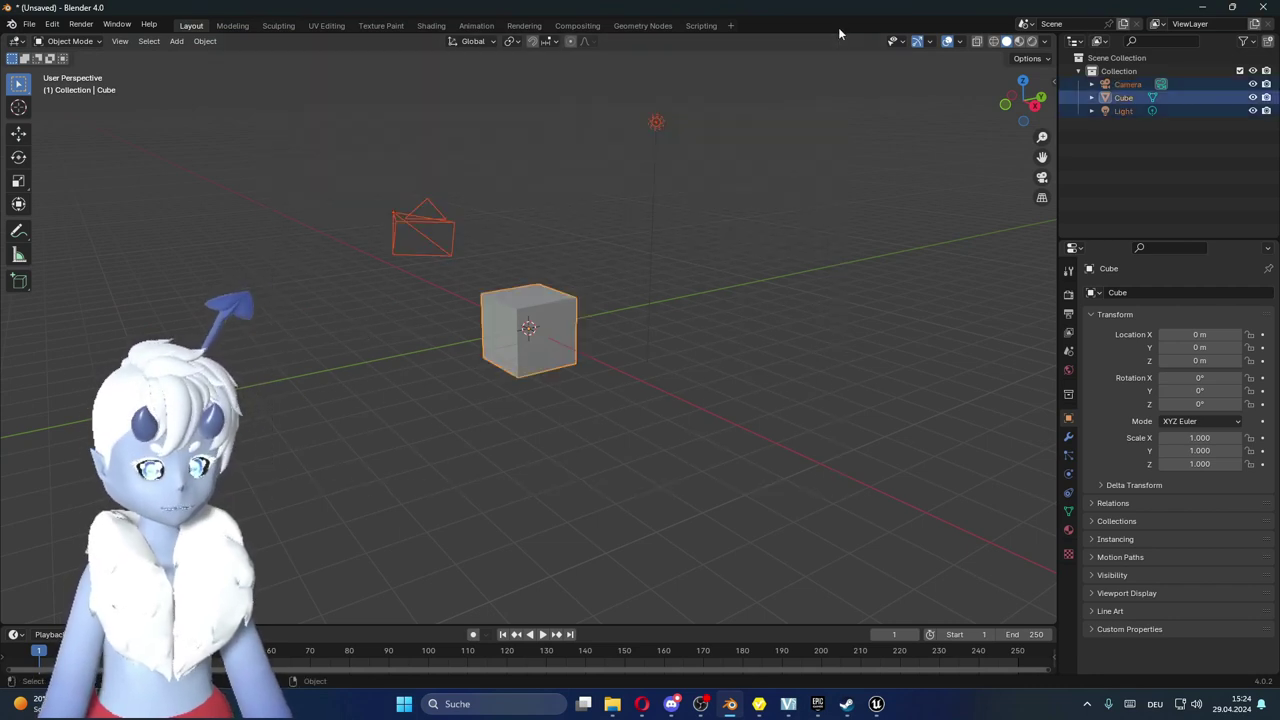
{"action": "mouse_move", "coordinate": [753, 465]}
{"action": "left_mouse_down"}
{"action": "mouse_move", "coordinate": [326, 117]}
{"action": "mouse_move", "coordinate": [303, 76]}
{"action": "left_mouse_up"}
{"action": "key", "text": "Delete"}
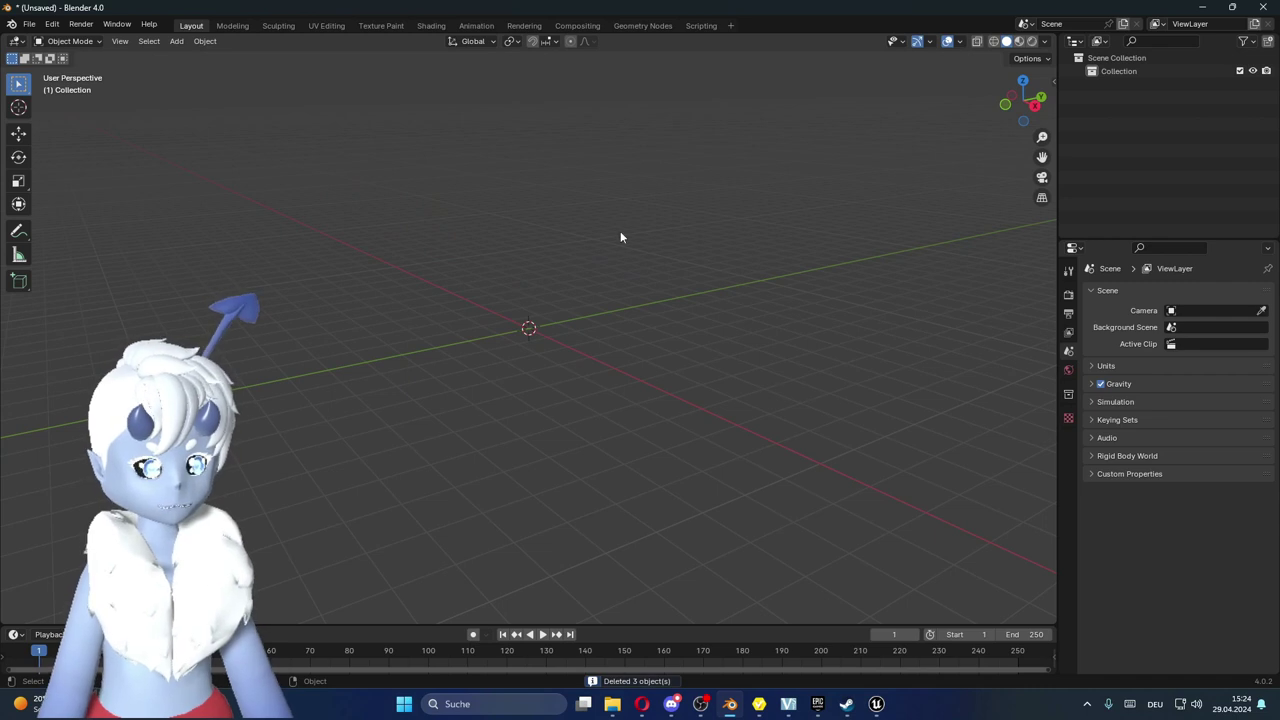
- Import Yander-Chan.vrm from the Downloads folder via File > Import > VRM
{"action": "left_click", "coordinate": [30, 24]}
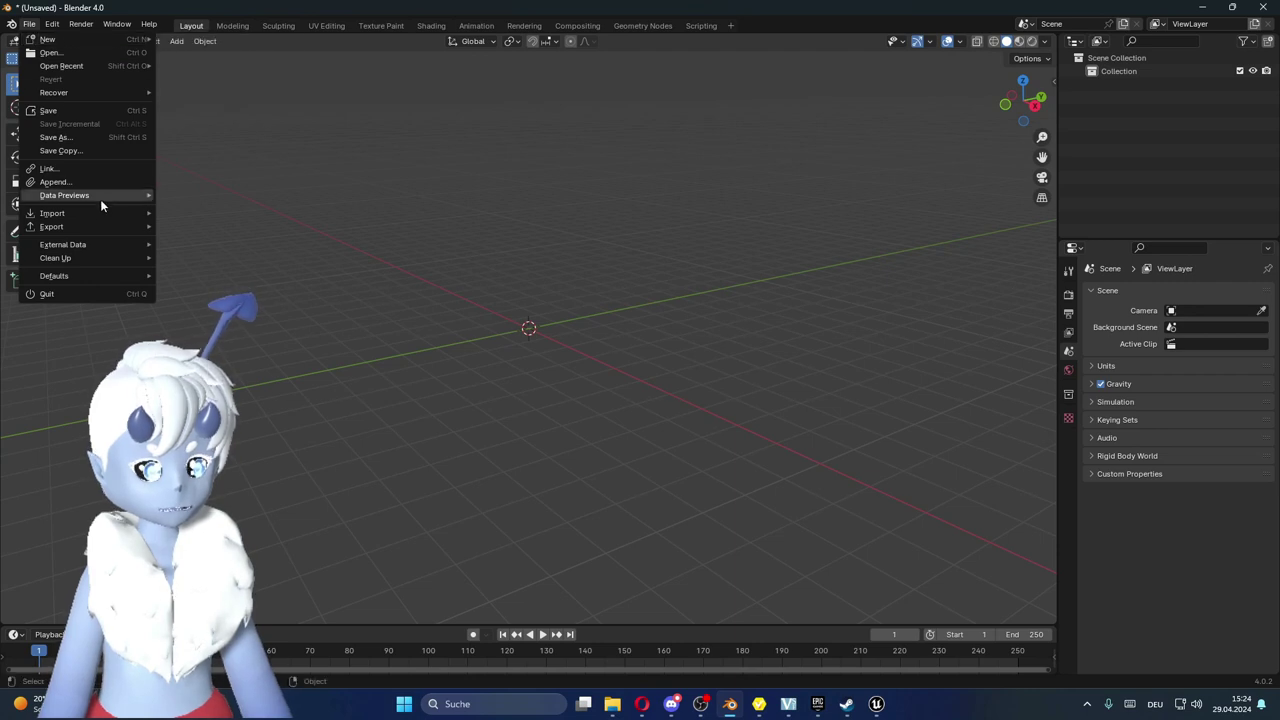
{"action": "mouse_move", "coordinate": [104, 212]}
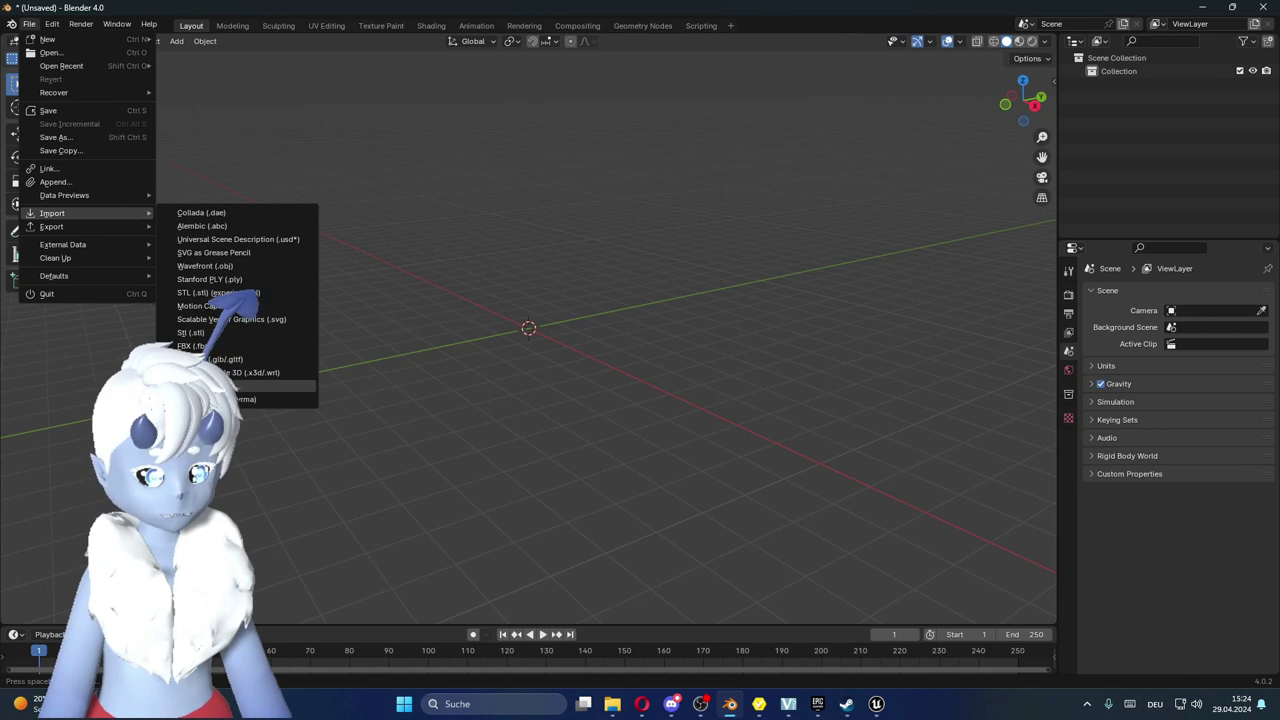
{"action": "left_click", "coordinate": [245, 385]}
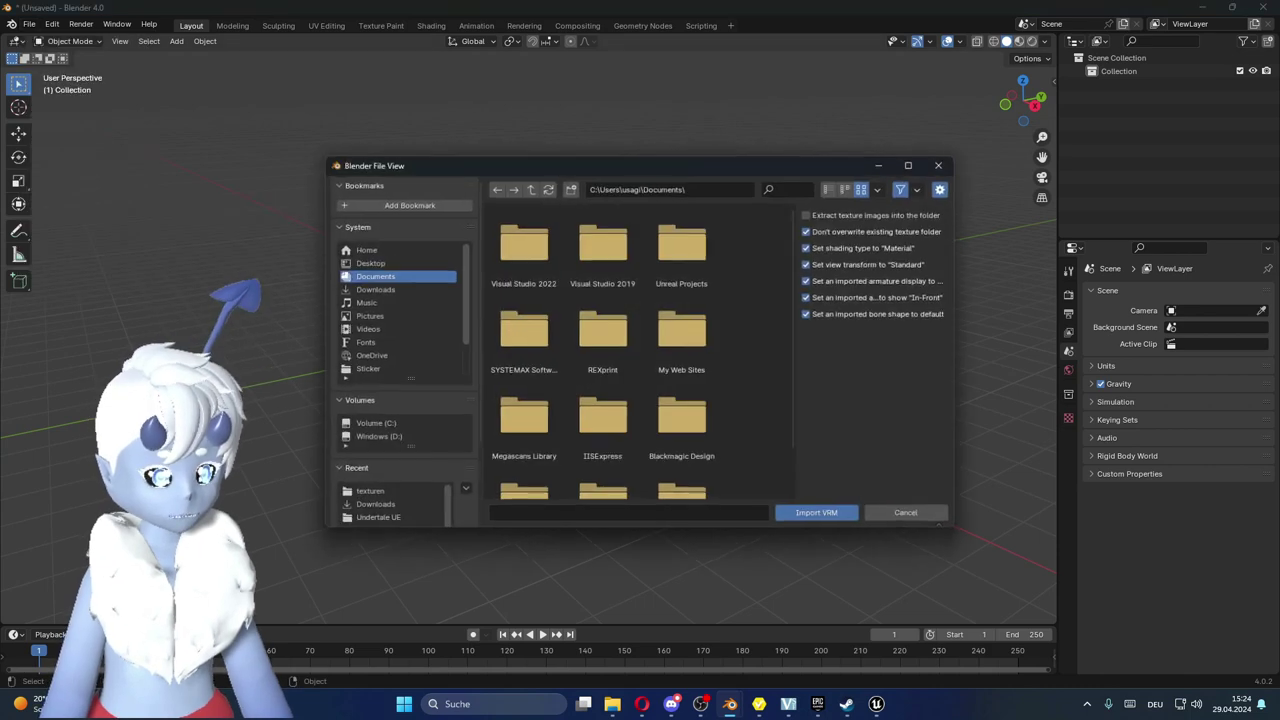
{"action": "left_click", "coordinate": [374, 289]}
{"action": "left_click", "coordinate": [689, 330]}
{"action": "left_click", "coordinate": [820, 515]}
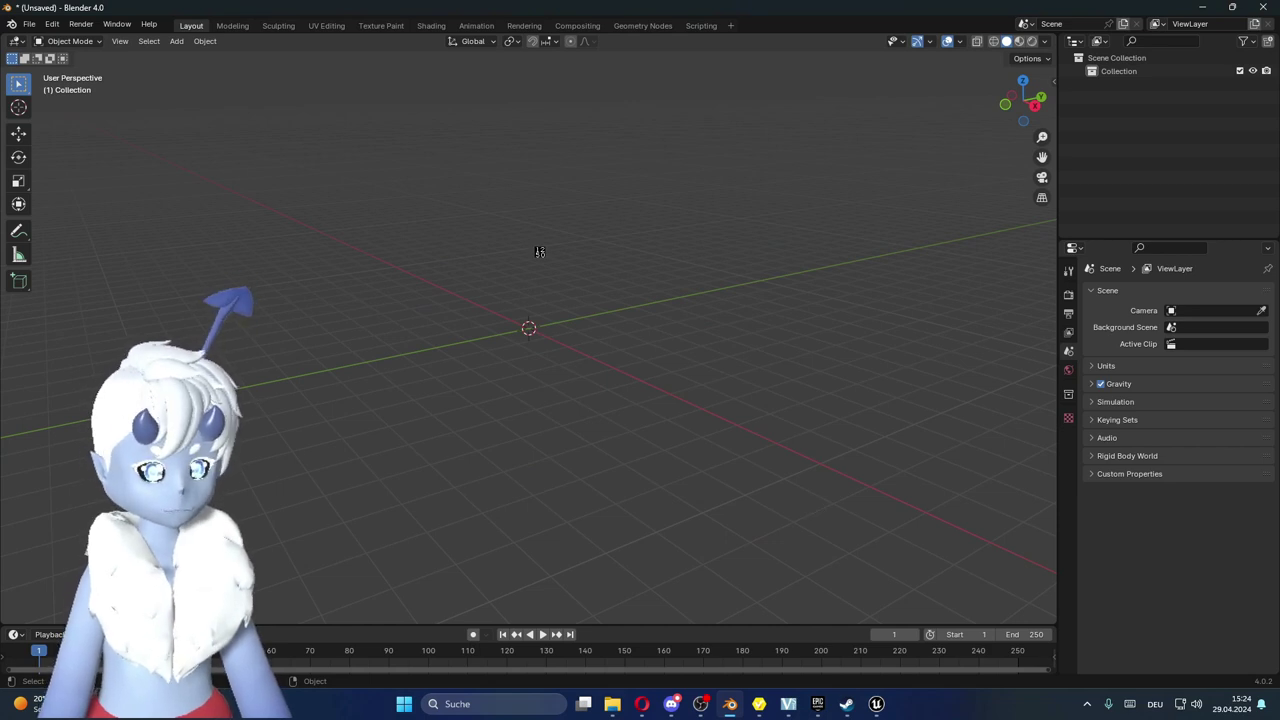
- Zoom in on the character and compare Solid shading against textured Material Preview
{"action": "middle_click_drag", "start_coordinate": [542, 233], "coordinate": [603, 275]}
{"action": "middle_click_drag", "start_coordinate": [697, 220], "coordinate": [760, 294]}
{"action": "scroll", "coordinate": [706, 240], "scroll_direction": "up", "scroll_amount": 2}
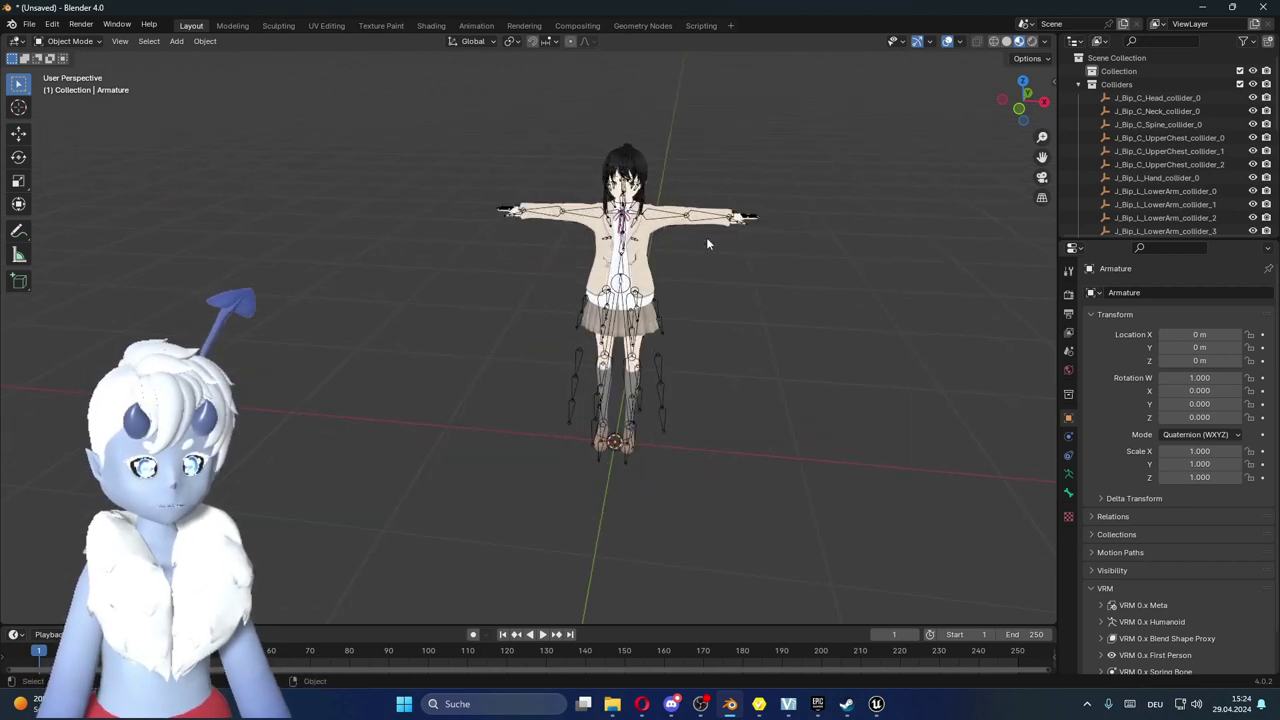
{"action": "scroll", "coordinate": [716, 248], "scroll_direction": "up", "scroll_amount": 1}
{"action": "scroll", "coordinate": [754, 293], "scroll_direction": "up", "scroll_amount": 2}
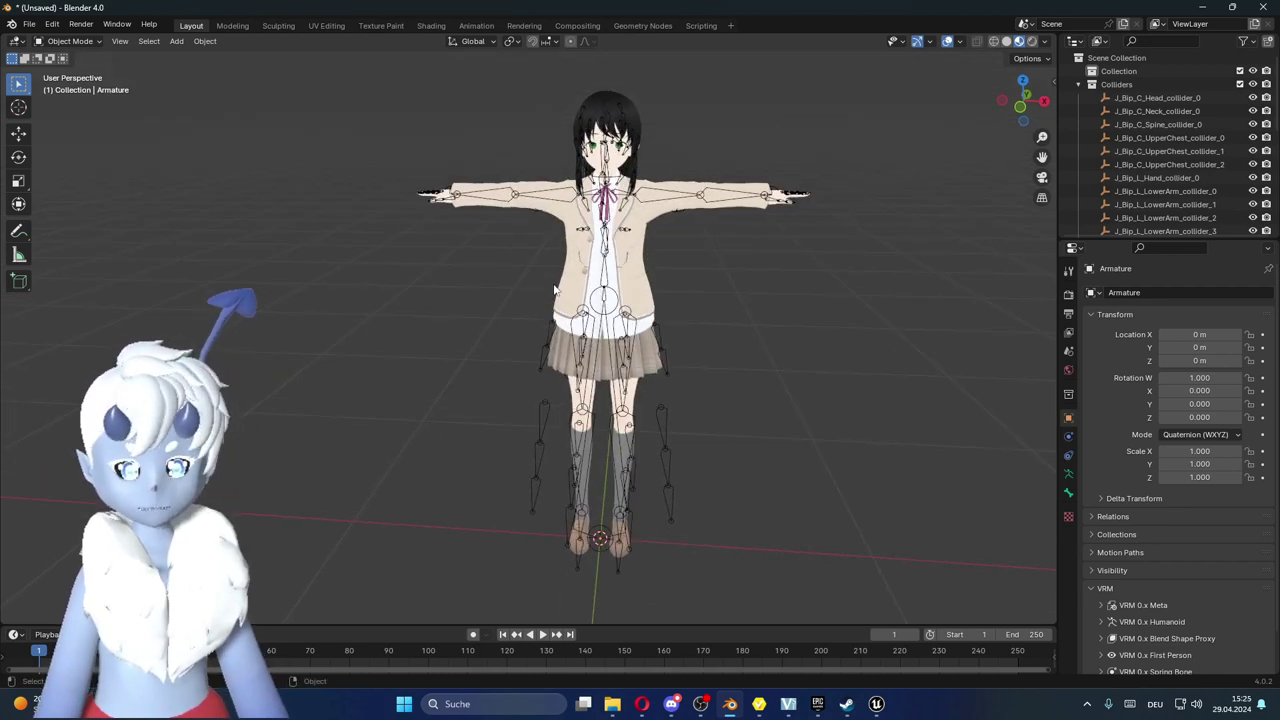
{"action": "left_click", "coordinate": [1007, 45]}
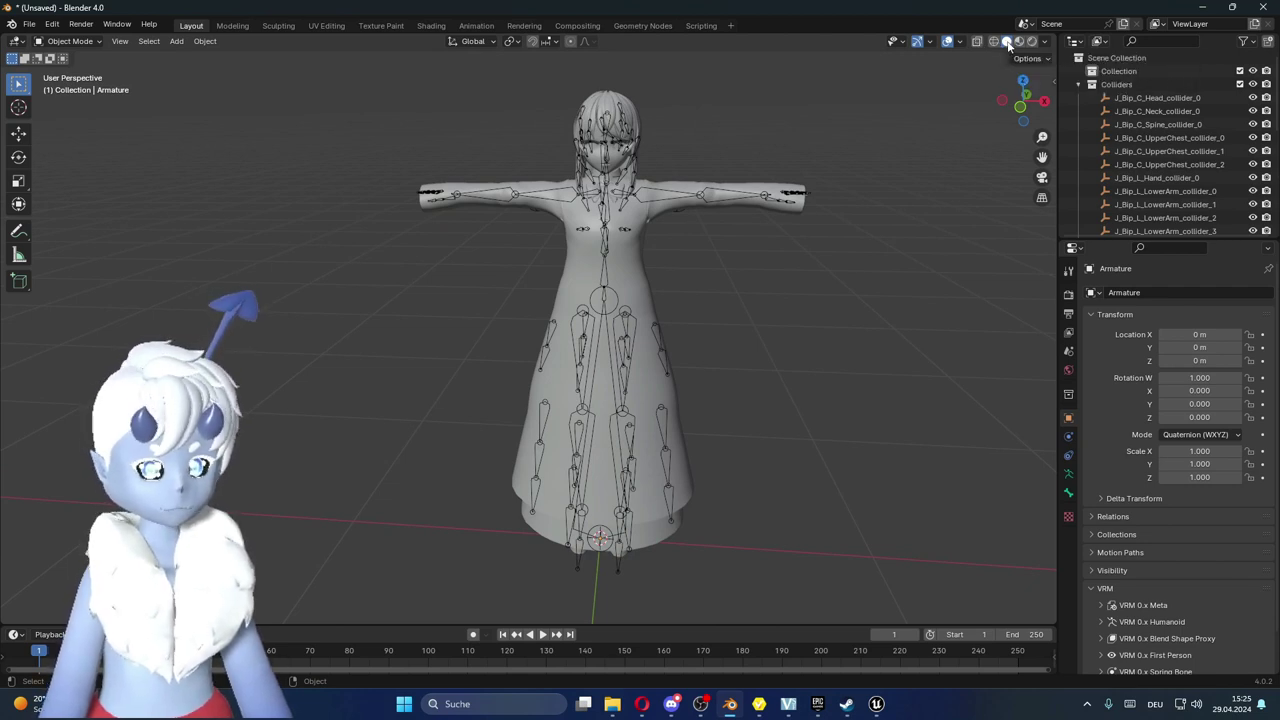
{"action": "left_click", "coordinate": [1020, 41]}
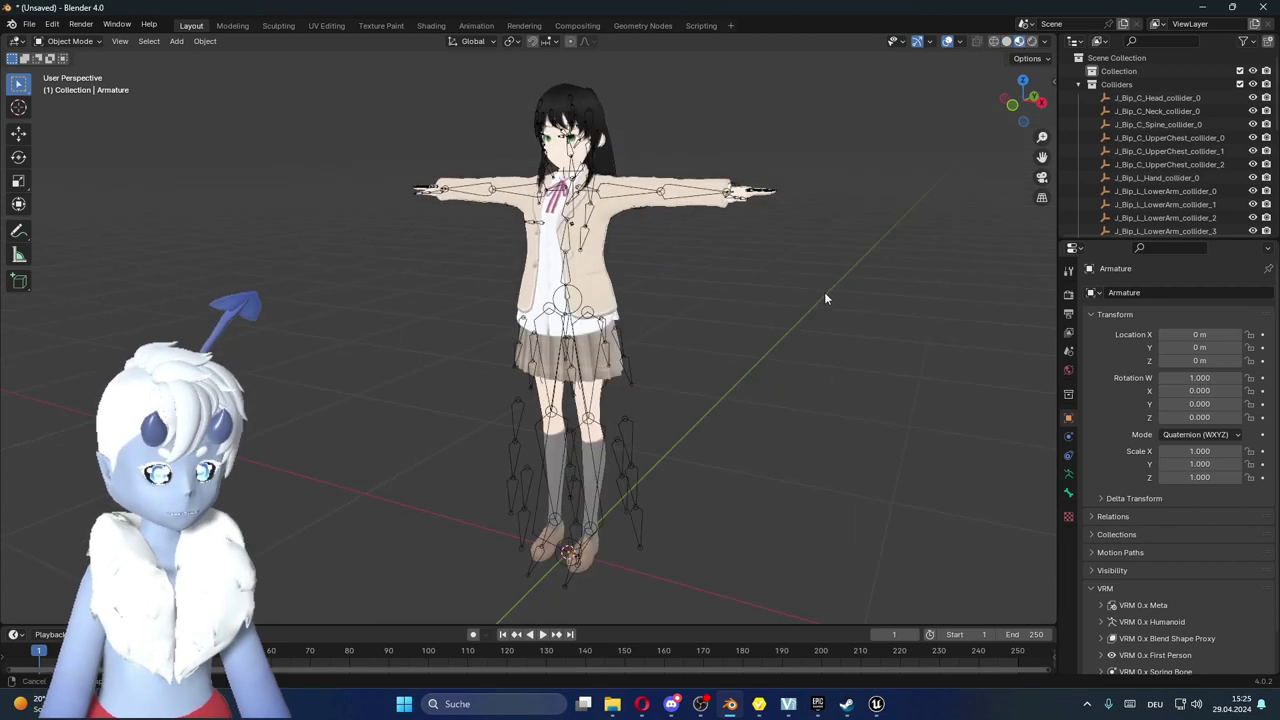
- Select the armature and orbit around the rig back to a frontal view, collapsing Colliders
{"action": "middle_click_drag", "start_coordinate": [837, 335], "coordinate": [817, 295], "text": "shift"}
{"action": "left_click", "coordinate": [643, 379]}
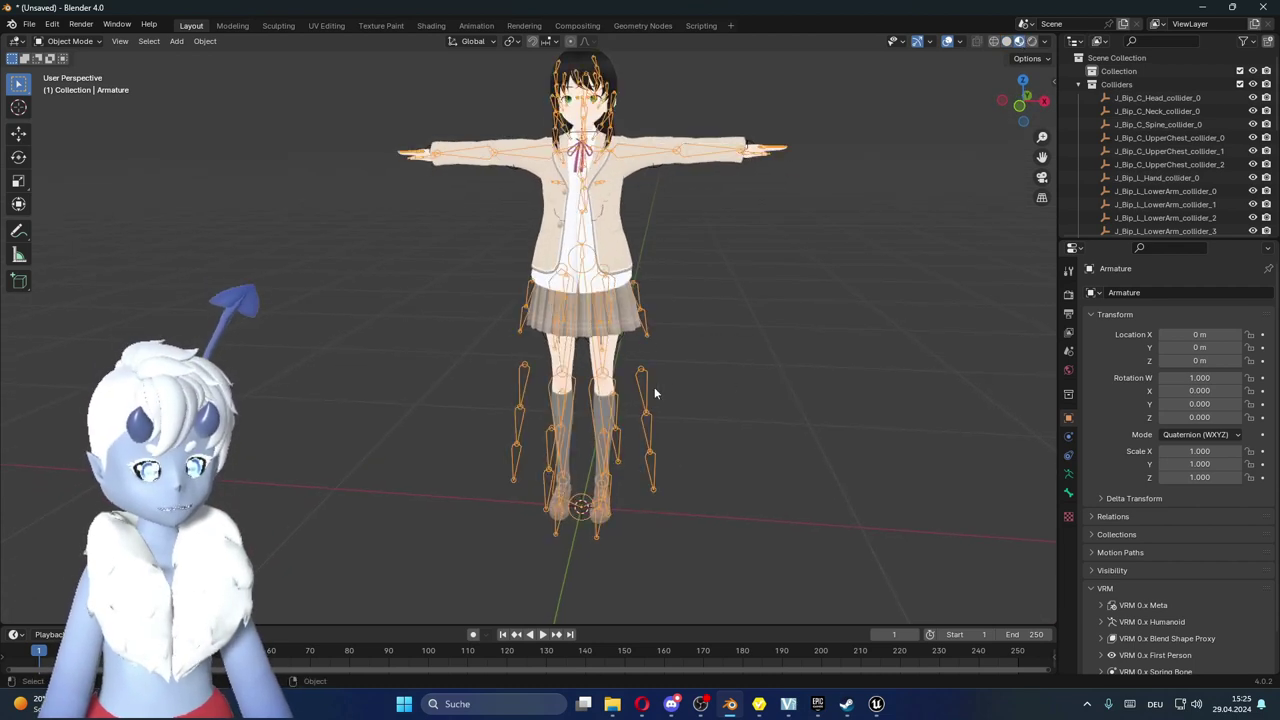
{"action": "middle_click_drag", "start_coordinate": [662, 322], "coordinate": [756, 329]}
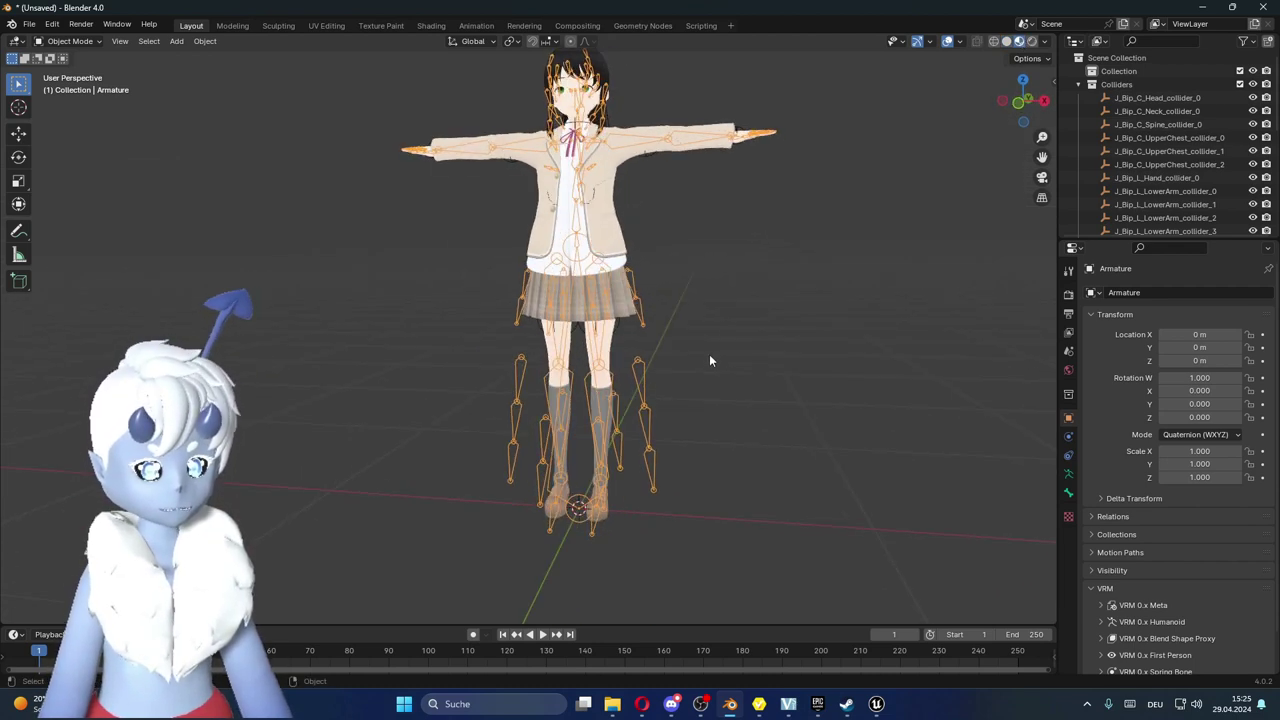
{"action": "mouse_move", "coordinate": [578, 366]}
{"action": "middle_mouse_down"}
{"action": "mouse_move", "coordinate": [758, 318]}
{"action": "mouse_move", "coordinate": [393, 275]}
{"action": "middle_mouse_up"}
{"action": "left_click", "coordinate": [836, 278]}
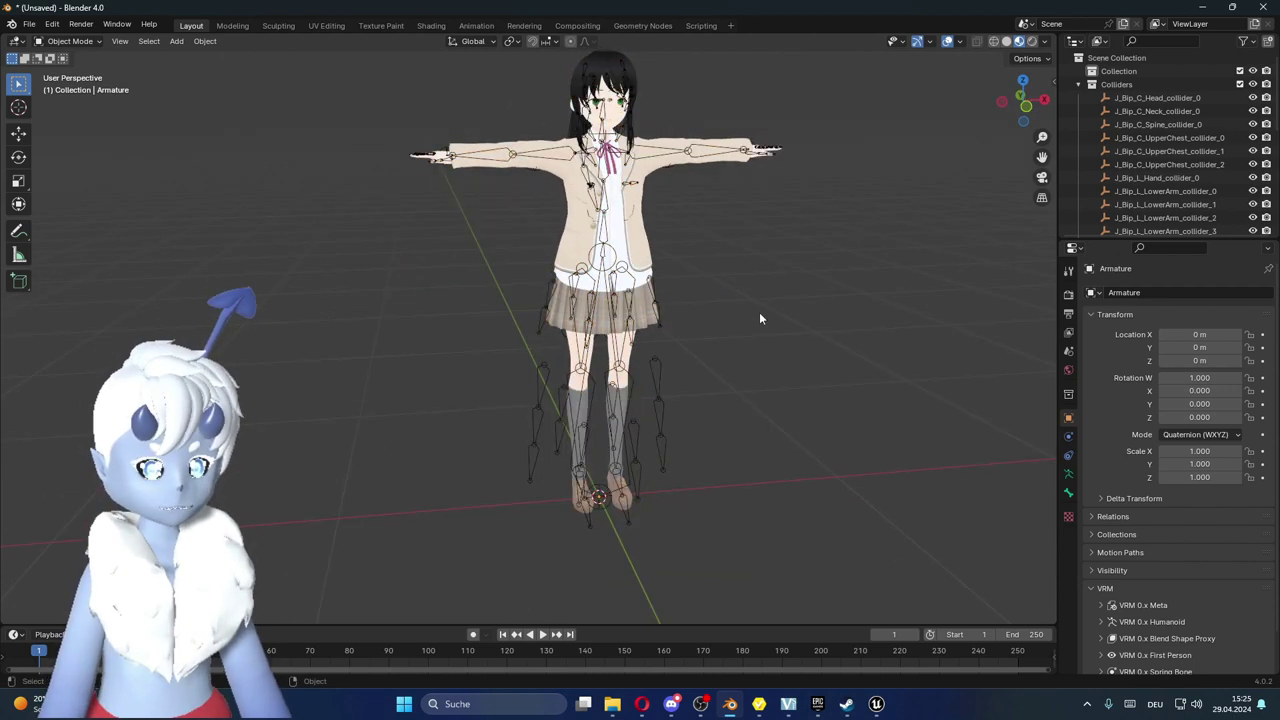
{"action": "middle_click_drag", "start_coordinate": [759, 312], "coordinate": [893, 299]}
{"action": "middle_click_drag", "start_coordinate": [538, 342], "coordinate": [562, 342]}
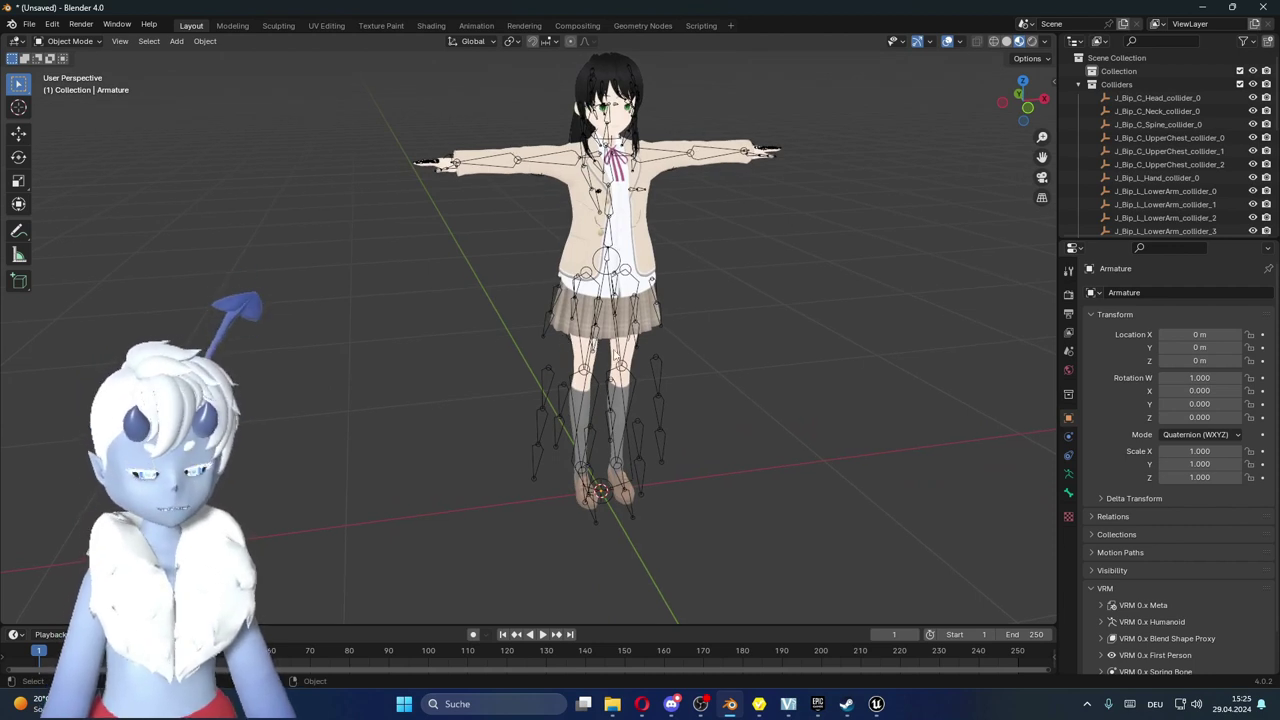
{"action": "left_click", "coordinate": [655, 378]}
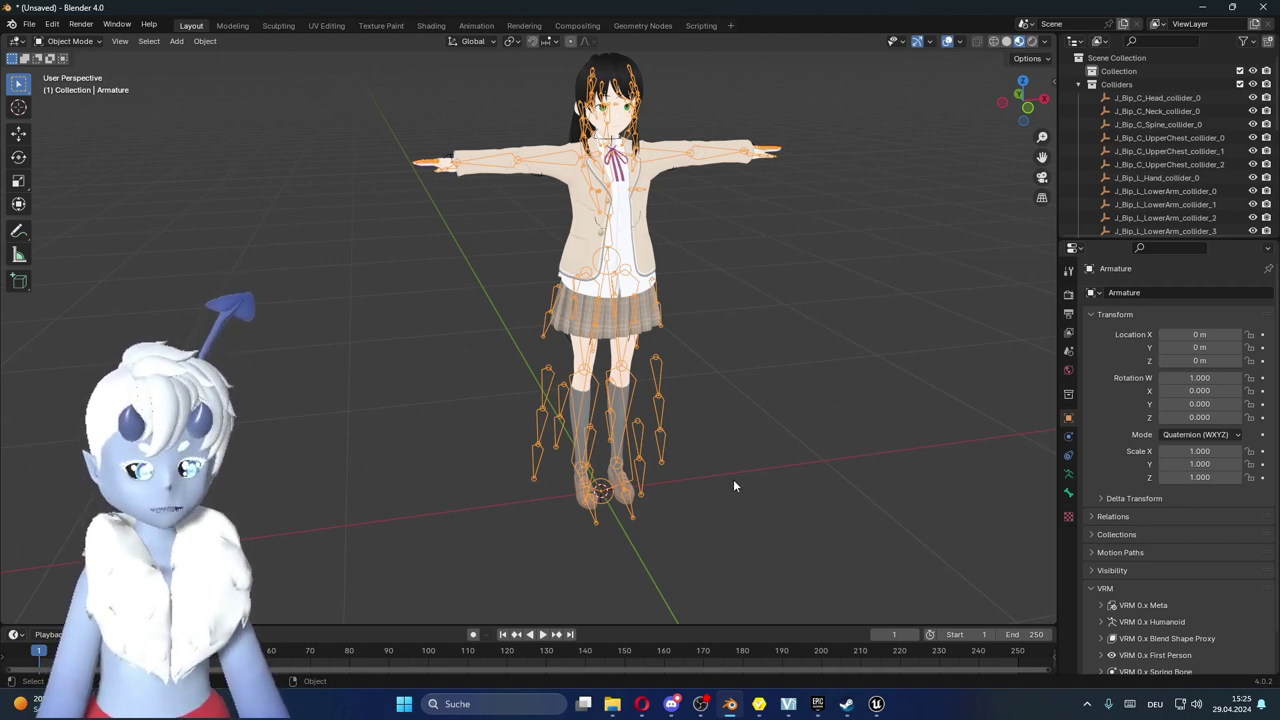
{"action": "middle_click_drag", "start_coordinate": [733, 486], "coordinate": [724, 471]}
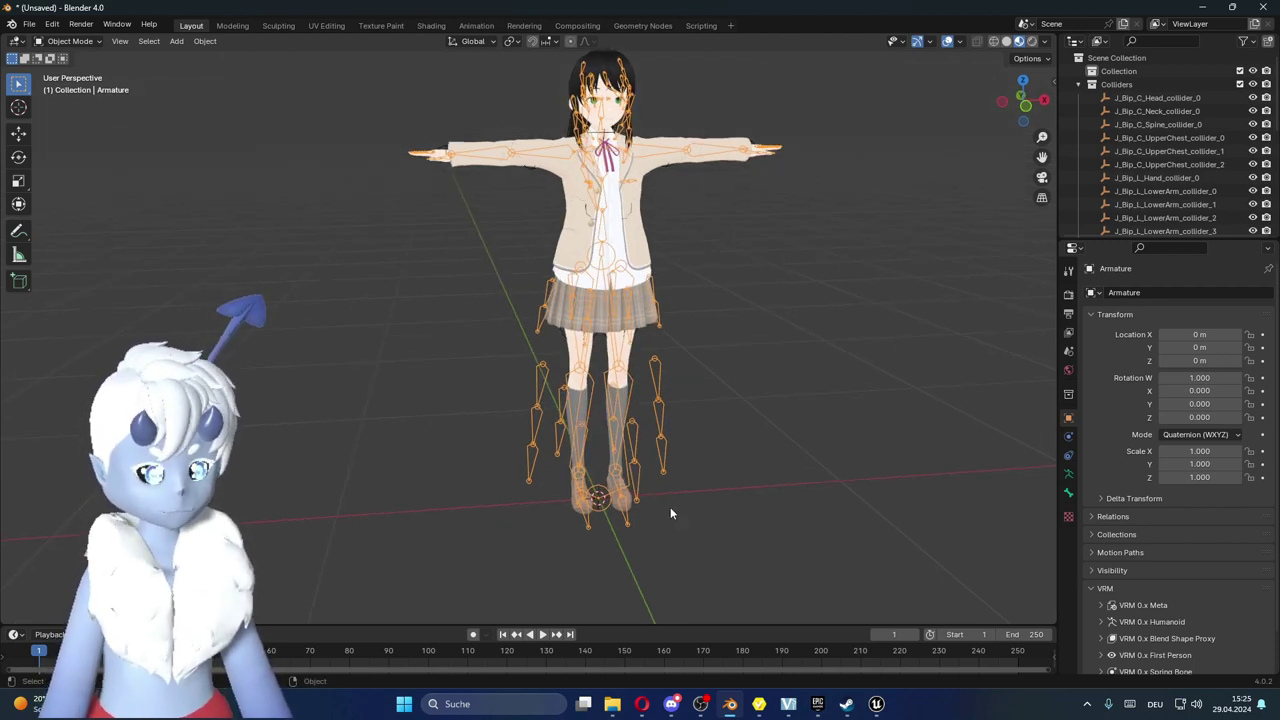
{"action": "middle_click_drag", "start_coordinate": [671, 510], "coordinate": [808, 472]}
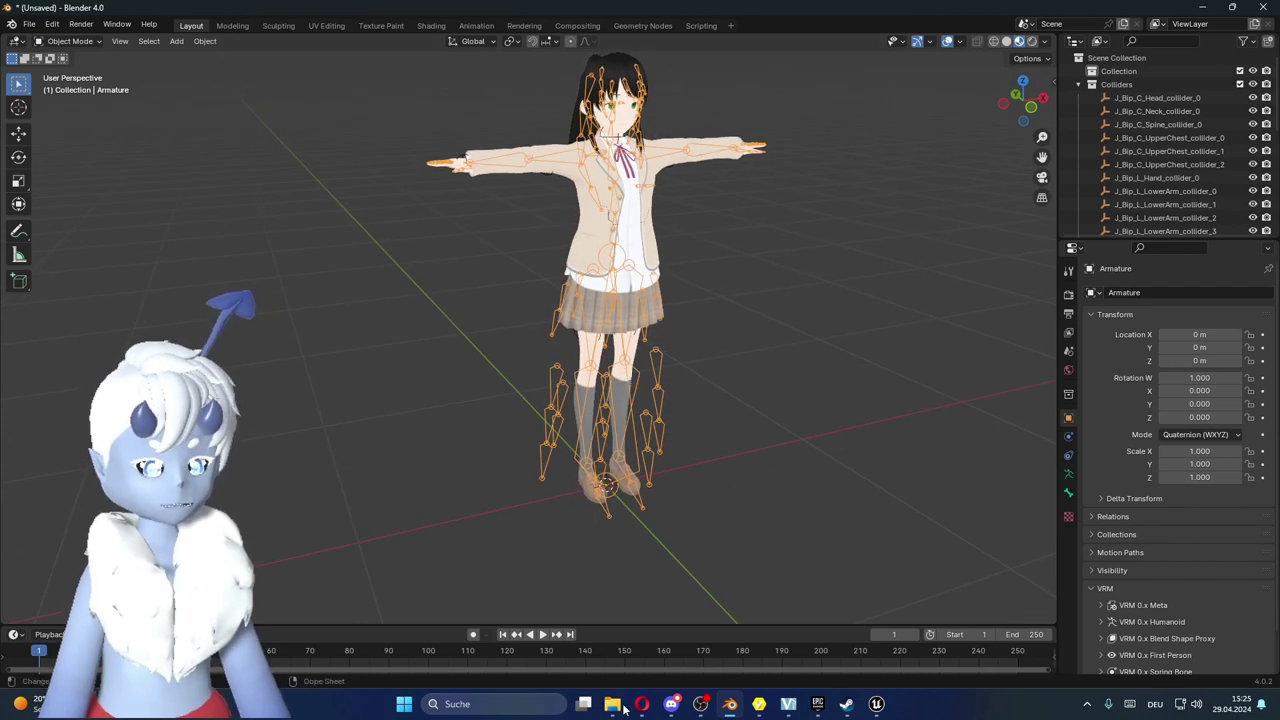
{"action": "mouse_move", "coordinate": [769, 708]}
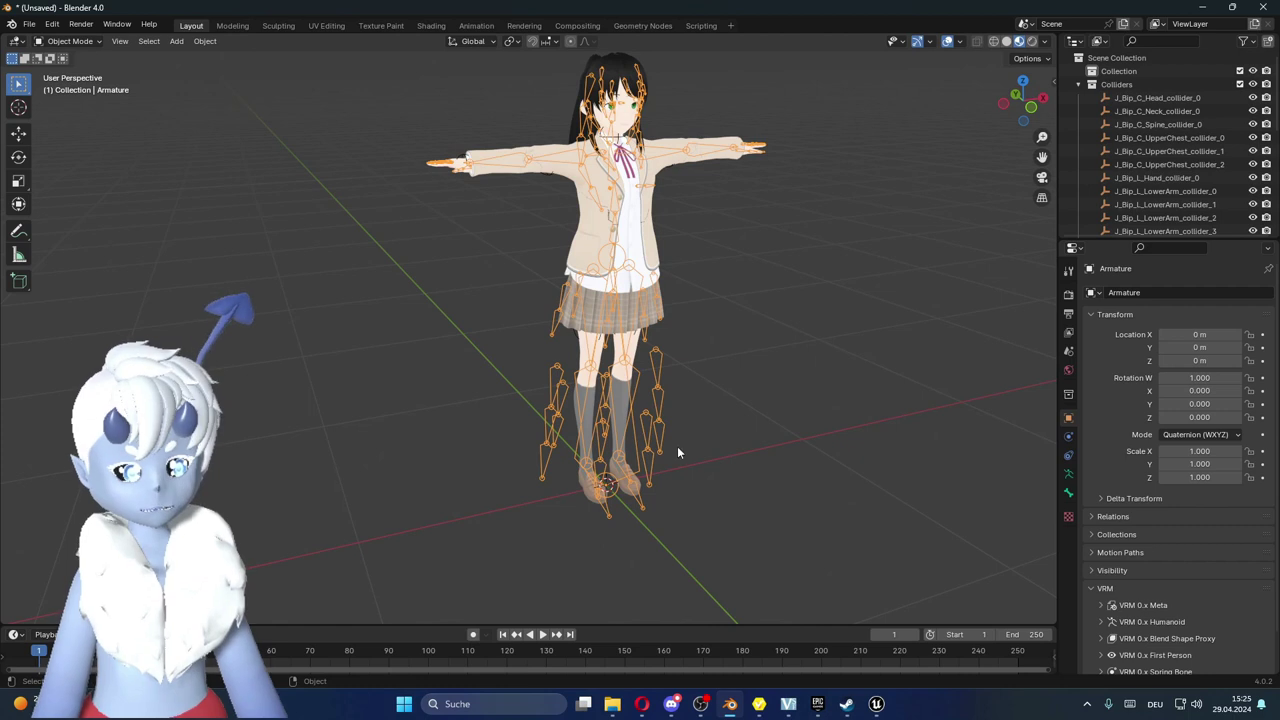
{"action": "middle_click_drag", "start_coordinate": [618, 480], "coordinate": [588, 496]}
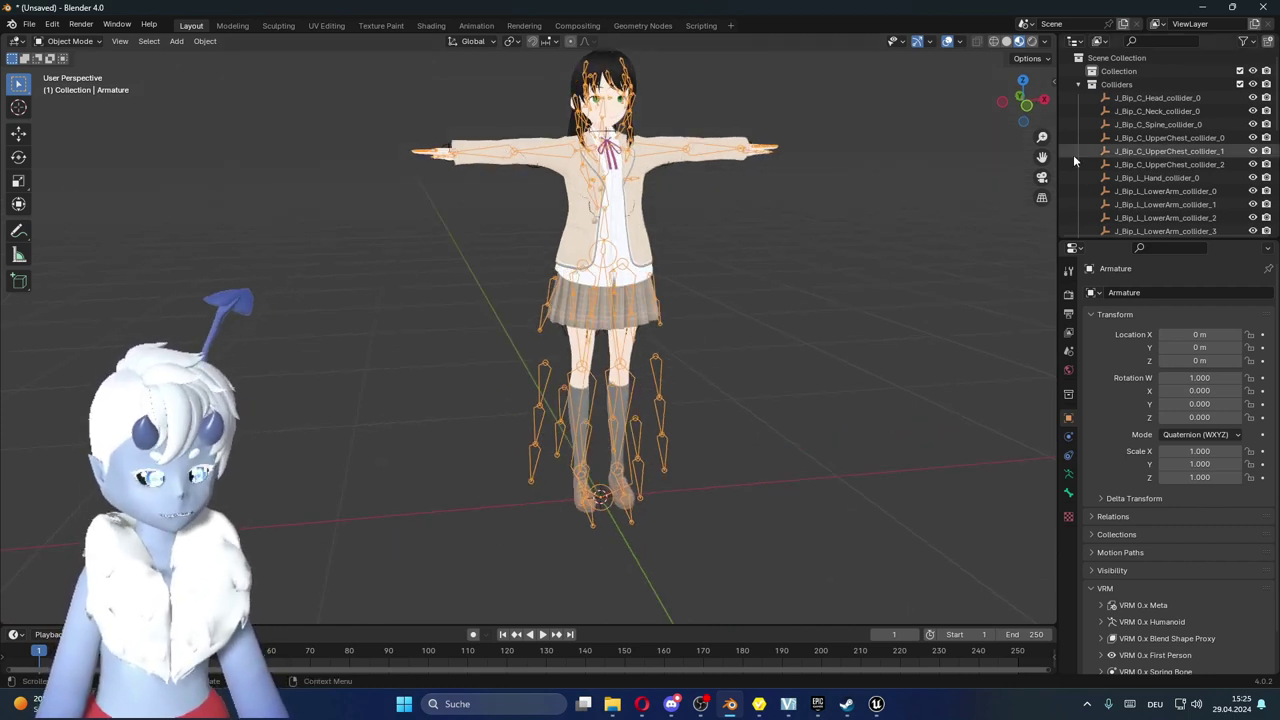
{"action": "left_click", "coordinate": [1079, 85]}
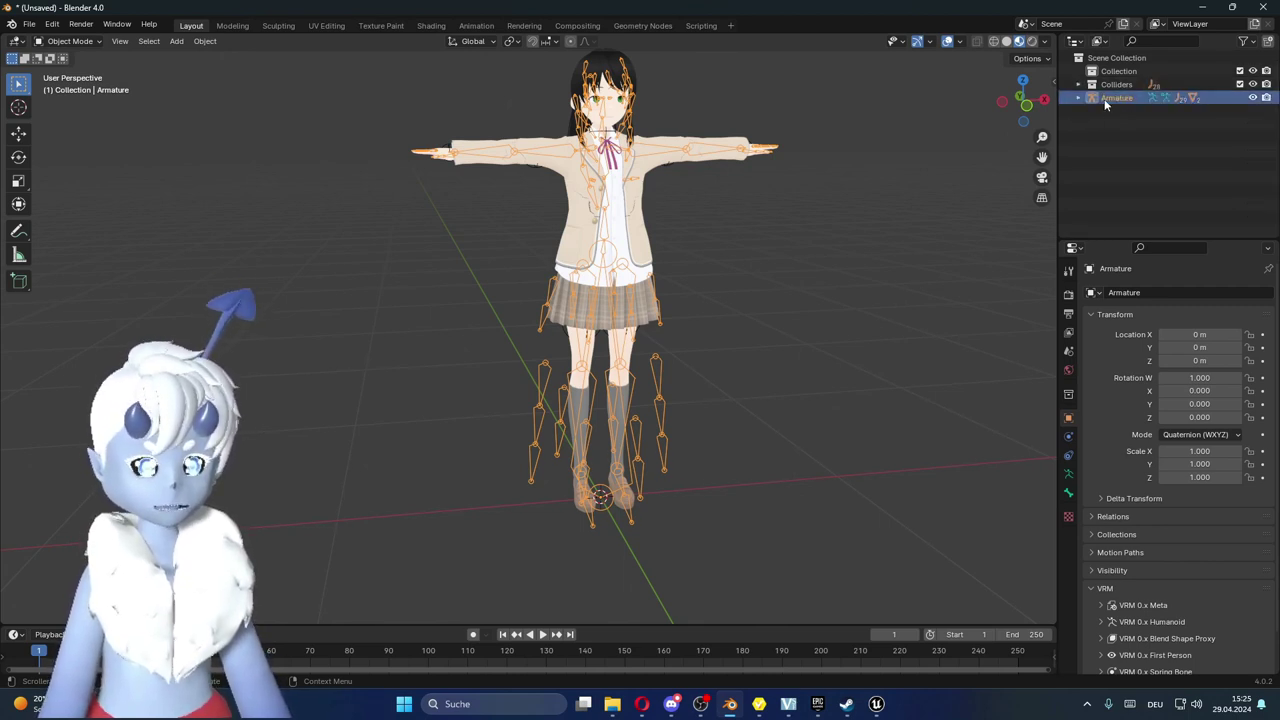
- Expand the Armature in the Outliner down to Root and J_Bip_C_Hips, collapse it, and select the Armature
{"action": "left_click", "coordinate": [1079, 98]}
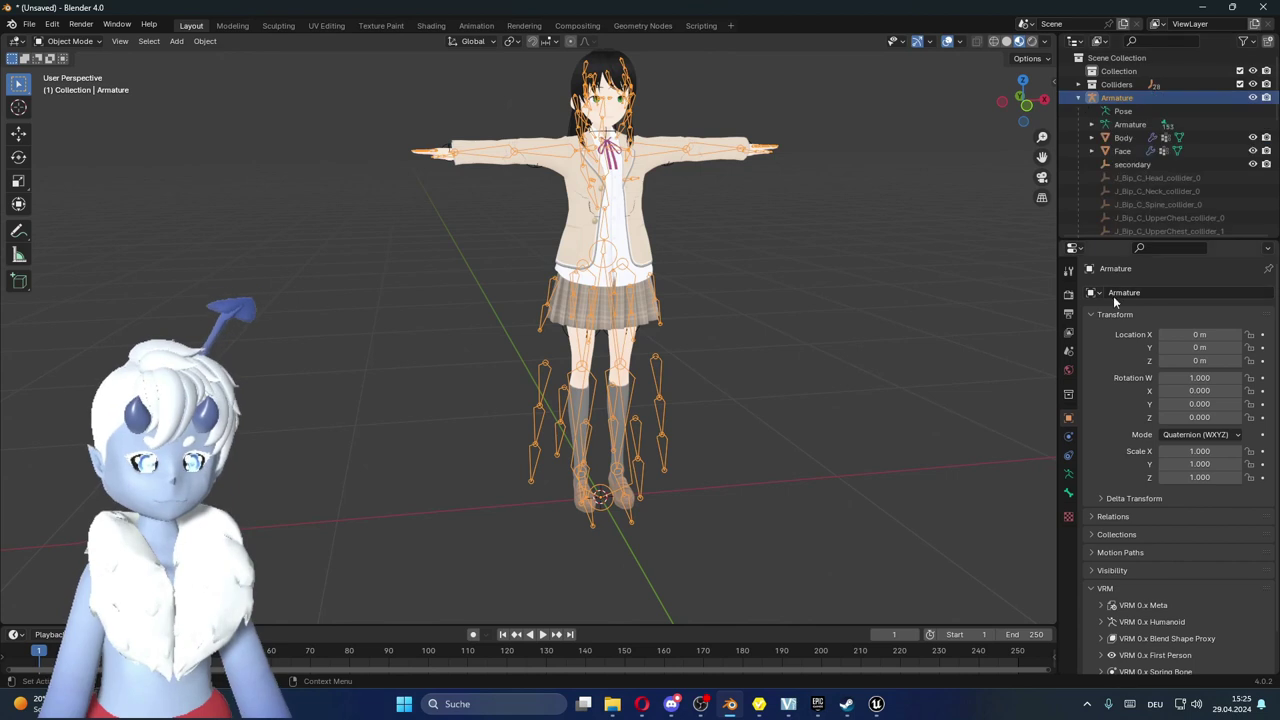
{"action": "left_click", "coordinate": [1091, 124]}
{"action": "left_click", "coordinate": [1134, 138]}
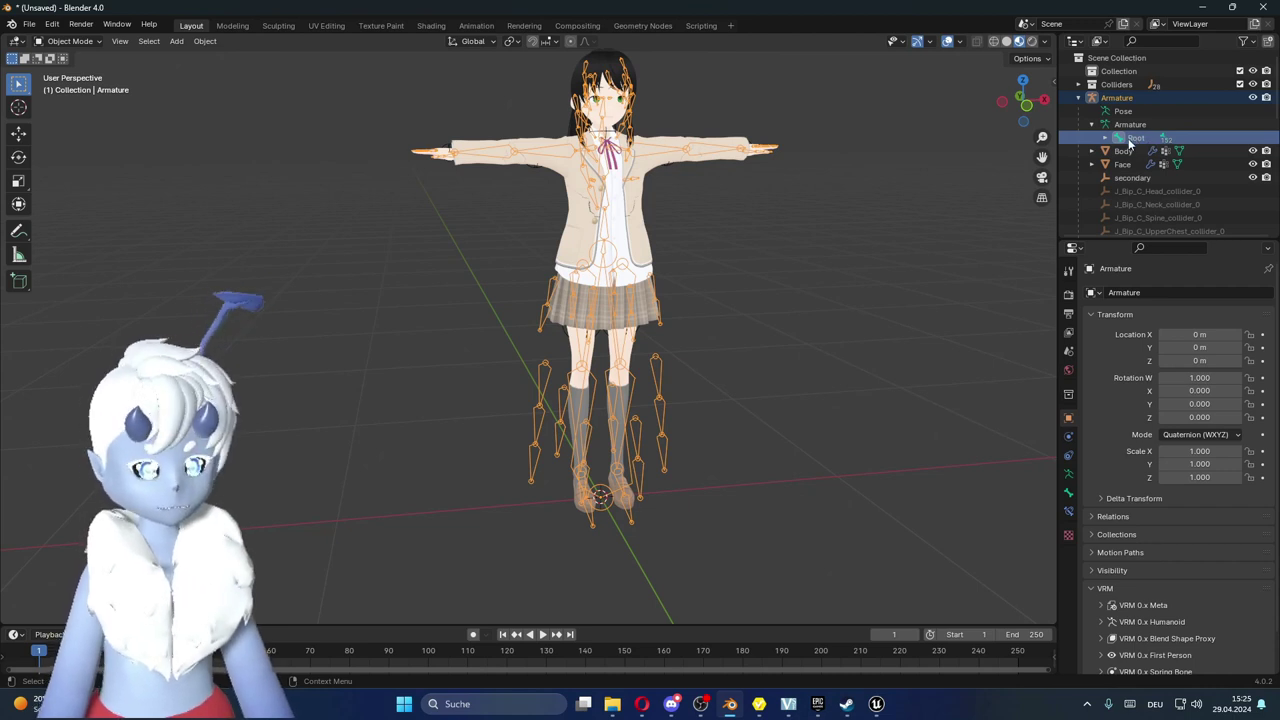
{"action": "left_click", "coordinate": [1105, 138]}
{"action": "left_click", "coordinate": [1118, 151]}
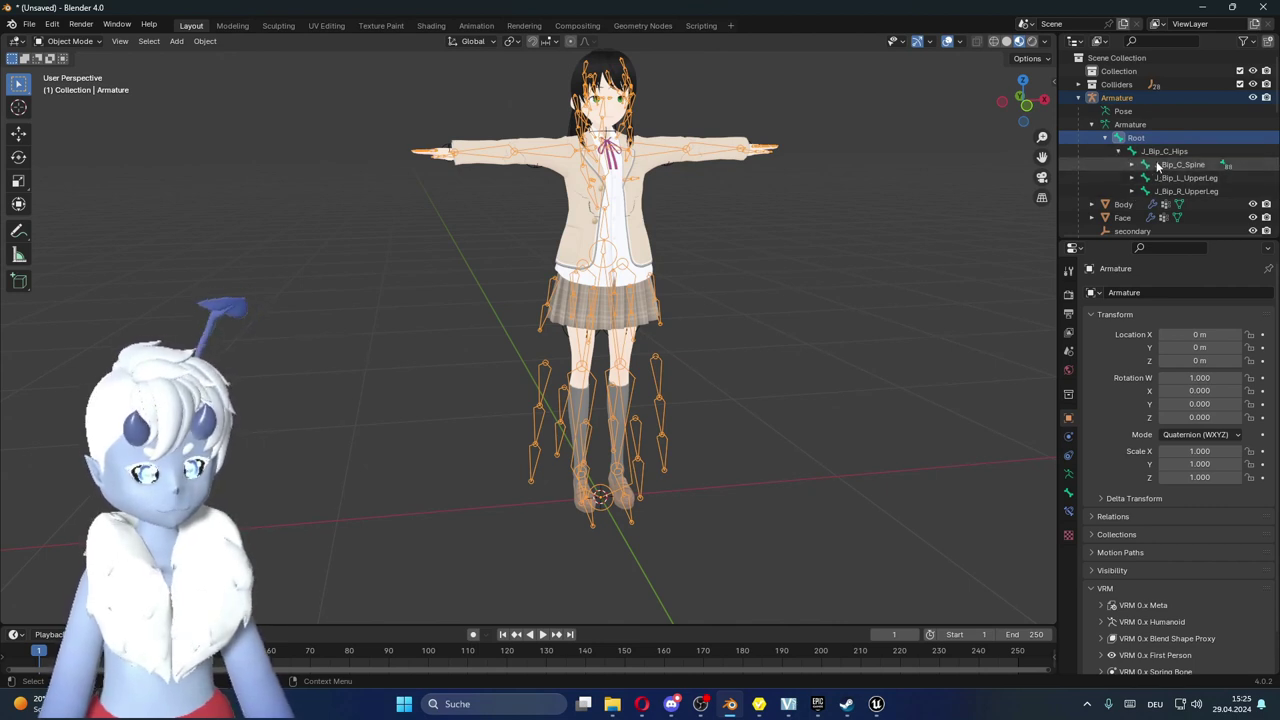
{"action": "left_click", "coordinate": [1118, 151]}
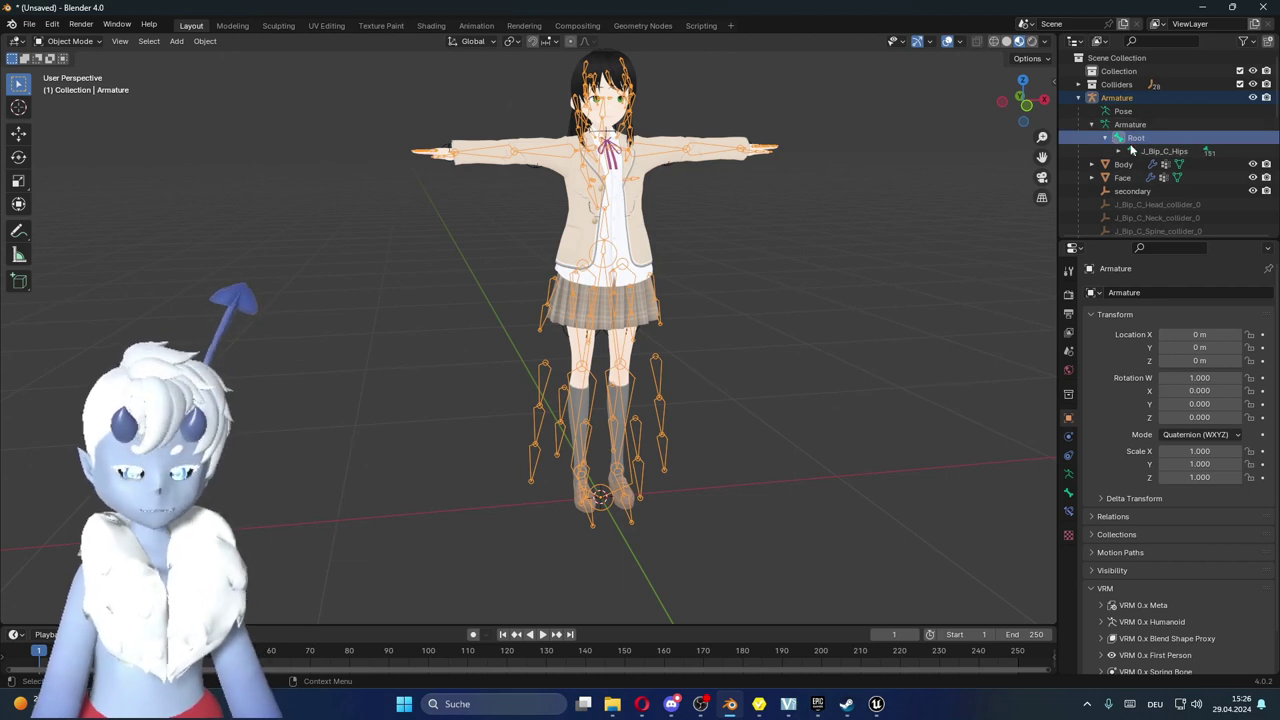
{"action": "left_click", "coordinate": [1105, 137]}
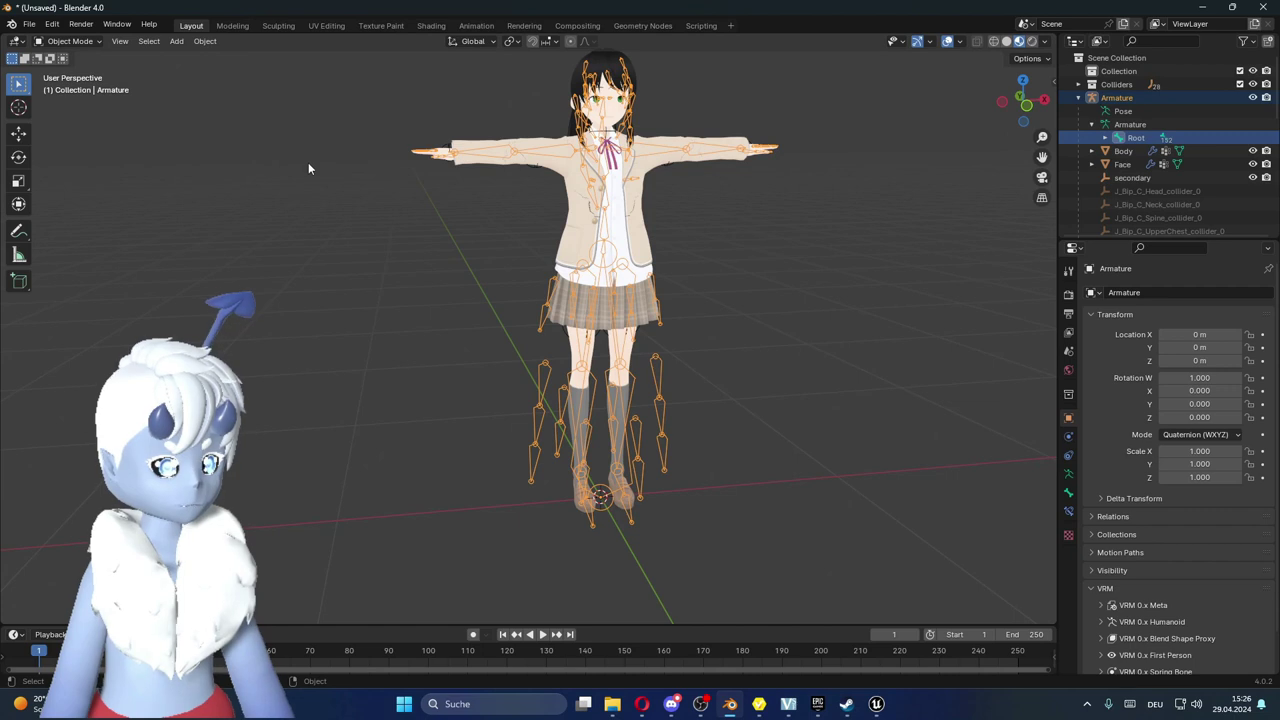
{"action": "left_click", "coordinate": [560, 418]}
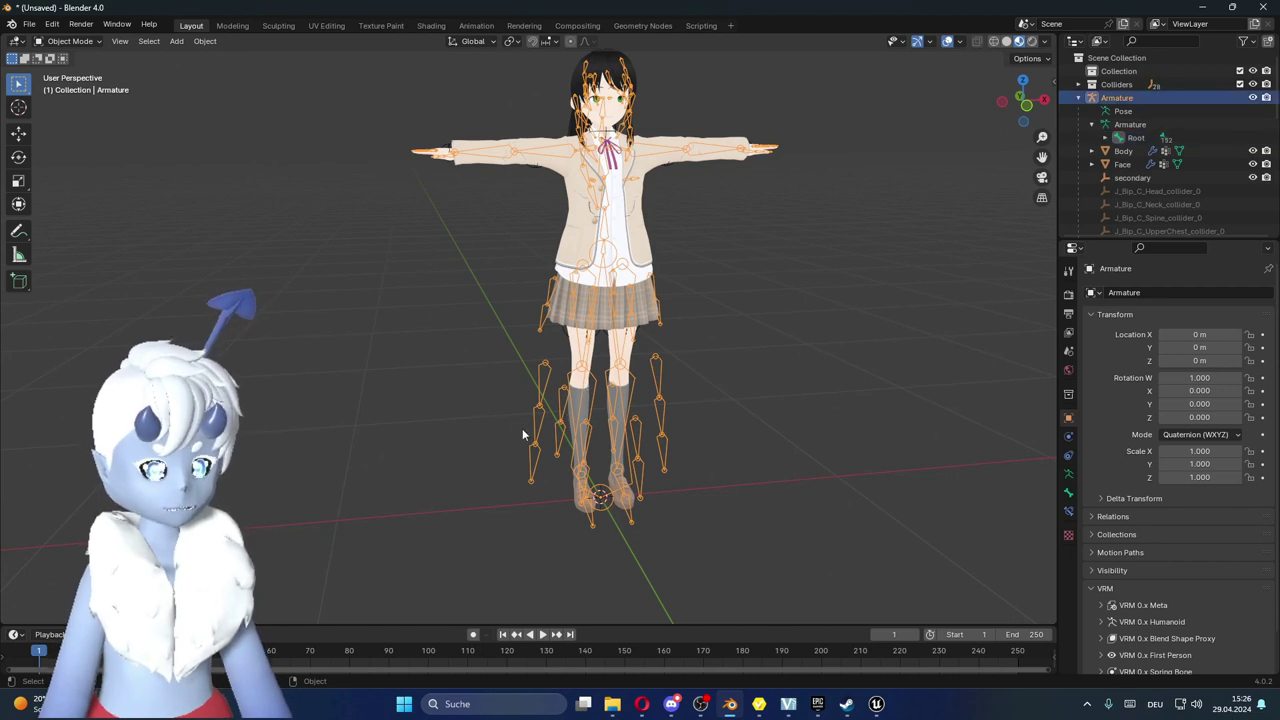
{"action": "left_click", "coordinate": [65, 42]}
- Enter Edit Mode, deselect all bones and add a new bone at the 3D cursor
{"action": "left_click", "coordinate": [77, 71]}
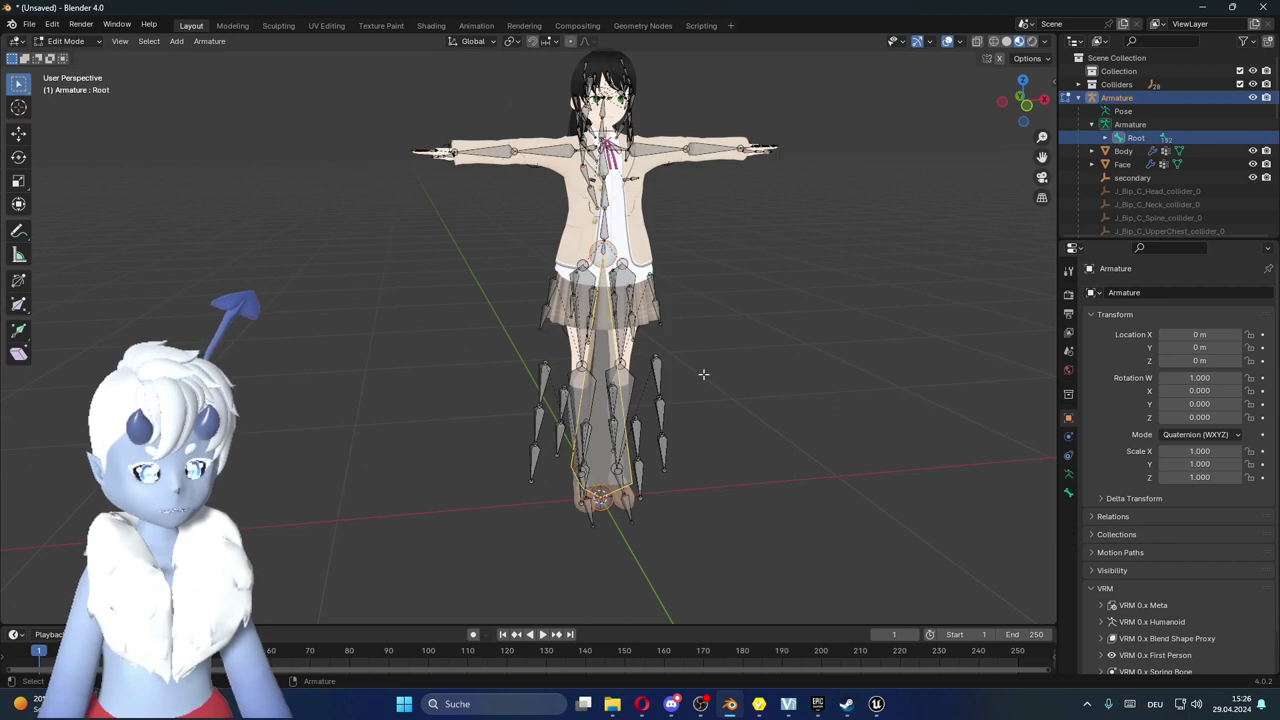
{"action": "middle_click_drag", "start_coordinate": [704, 374], "coordinate": [728, 390]}
{"action": "key", "text": "alt+a"}
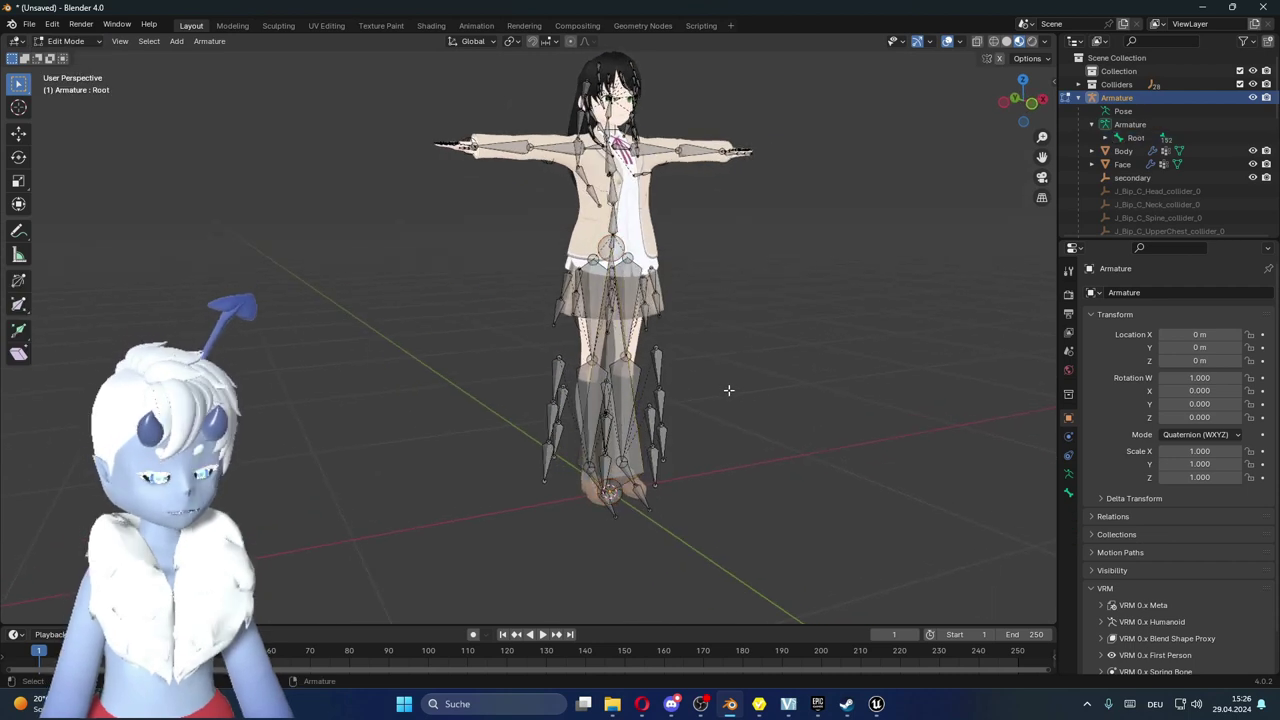
{"action": "key", "text": "shift+a"}
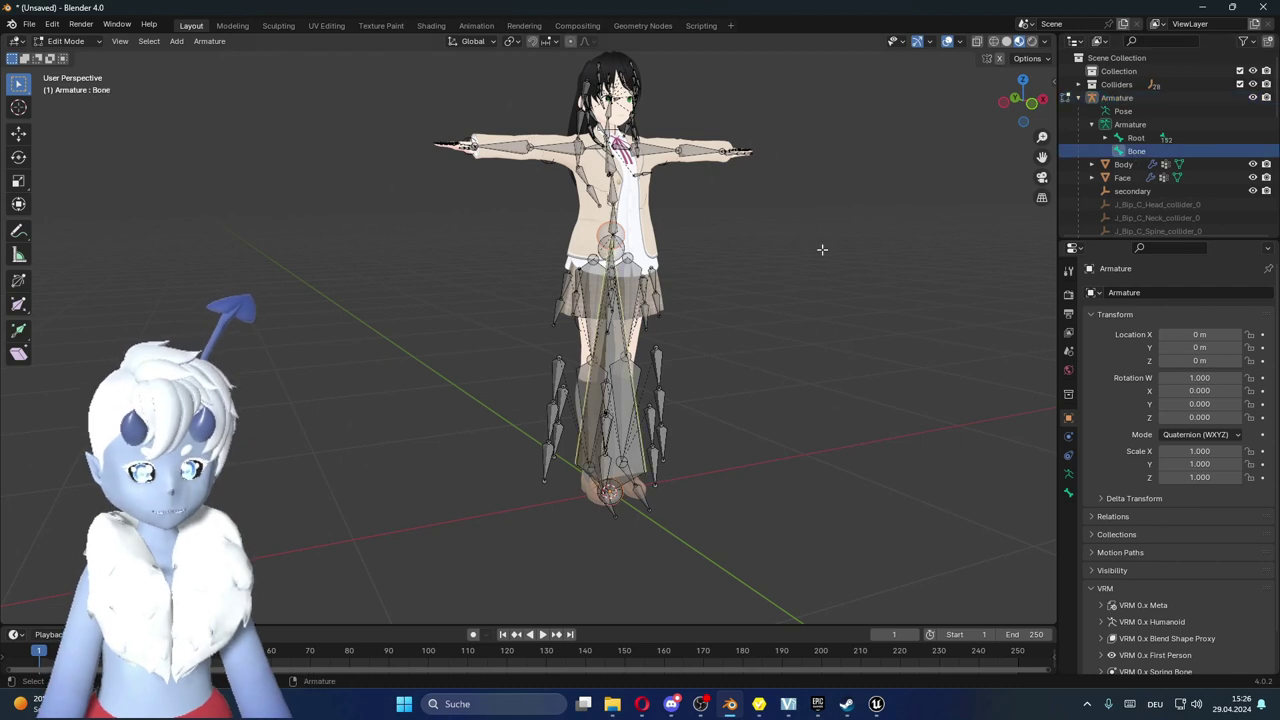
- Move the new bone from the chest down to the character's hips and check its placement
{"action": "left_click", "coordinate": [18, 133]}
{"action": "mouse_move", "coordinate": [632, 592]}
{"action": "middle_mouse_down"}
{"action": "mouse_move", "coordinate": [632, 481]}
{"action": "mouse_move", "coordinate": [569, 484]}
{"action": "middle_mouse_up"}
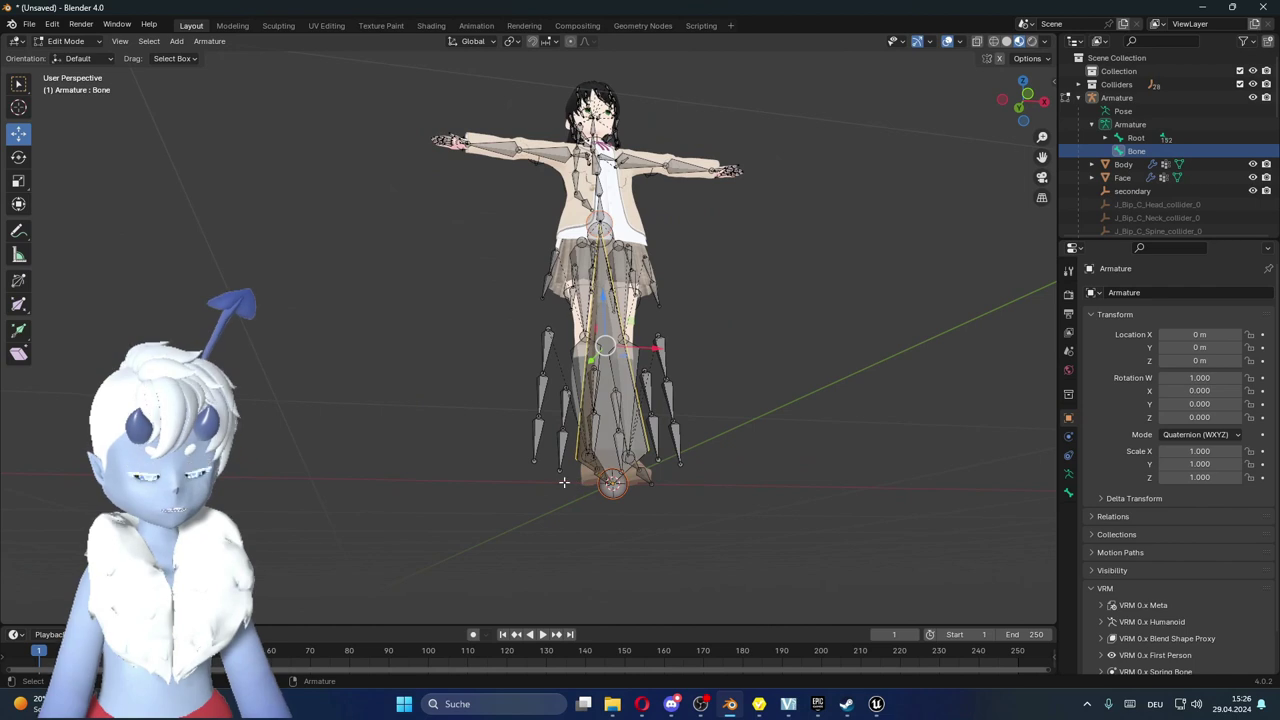
{"action": "middle_click_drag", "start_coordinate": [687, 433], "coordinate": [709, 466]}
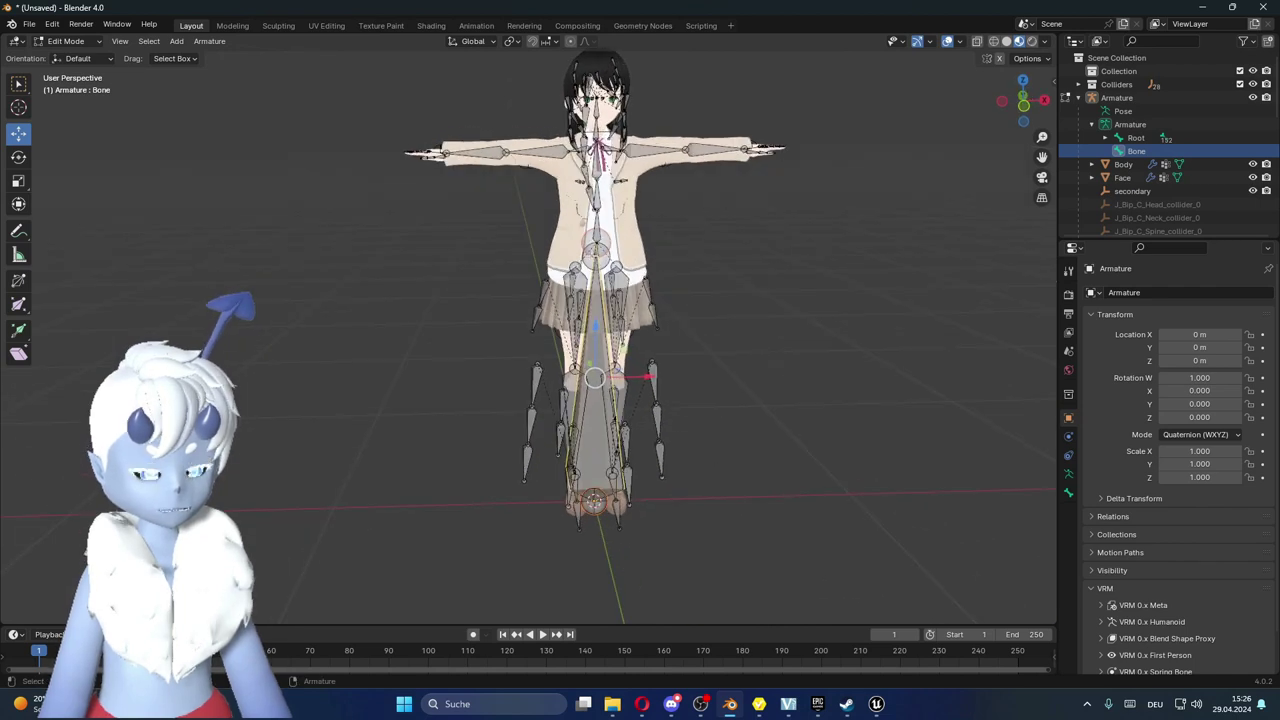
{"action": "left_click", "coordinate": [604, 233]}
{"action": "left_click_drag", "start_coordinate": [604, 233], "coordinate": [596, 360]}
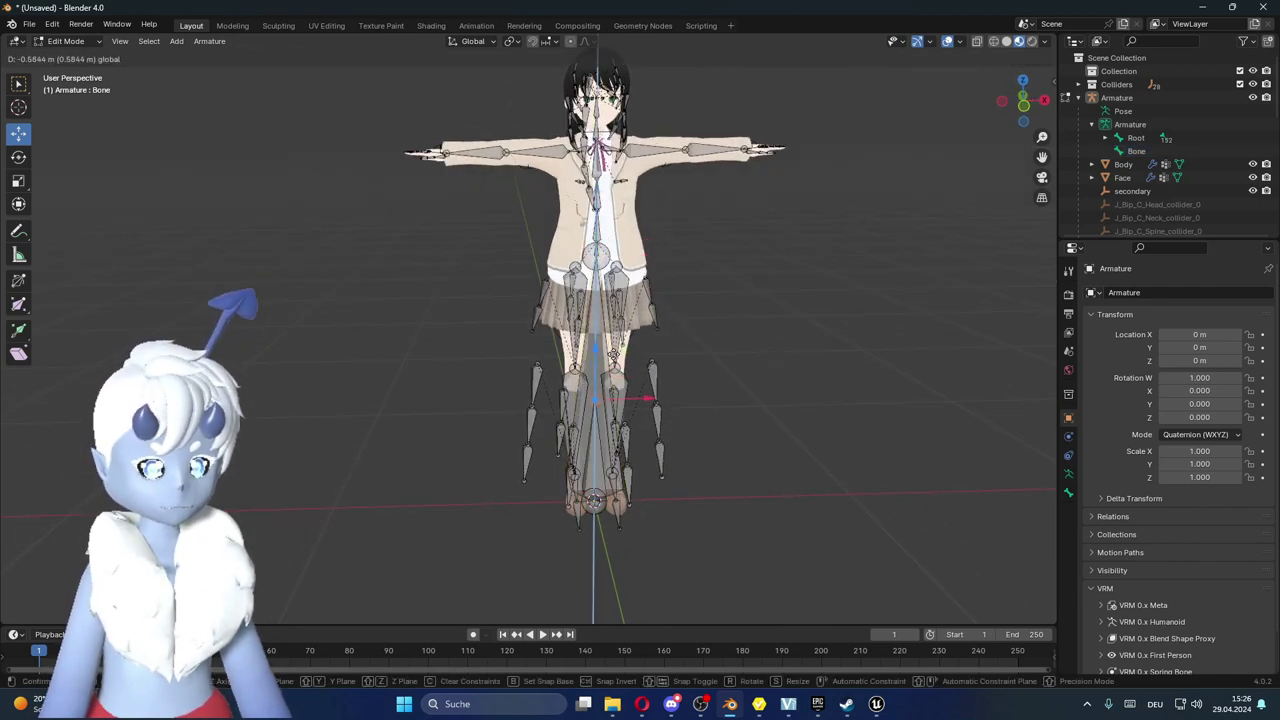
{"action": "middle_click_drag", "start_coordinate": [618, 383], "coordinate": [511, 446]}
{"action": "middle_click_drag", "start_coordinate": [873, 312], "coordinate": [840, 315]}
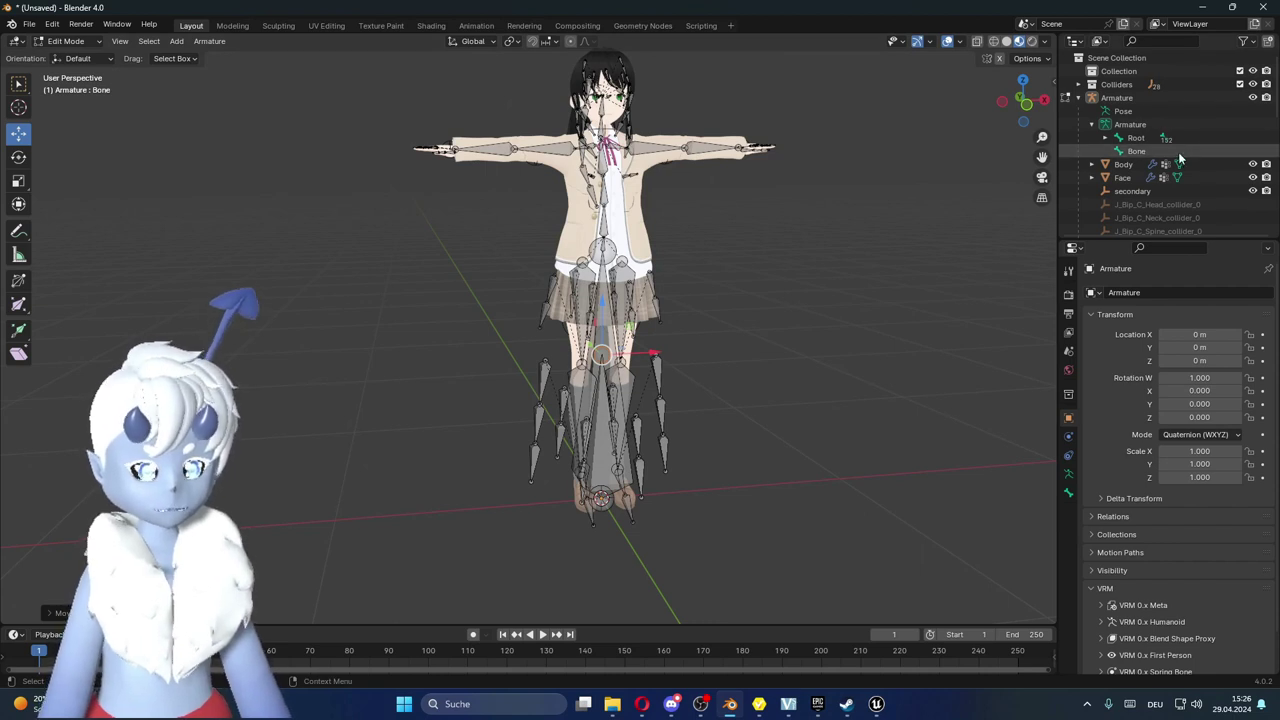
- Set Root's parent to Bone under Bone Properties > Relations, then undo the parenting
{"action": "left_click", "coordinate": [1141, 142]}
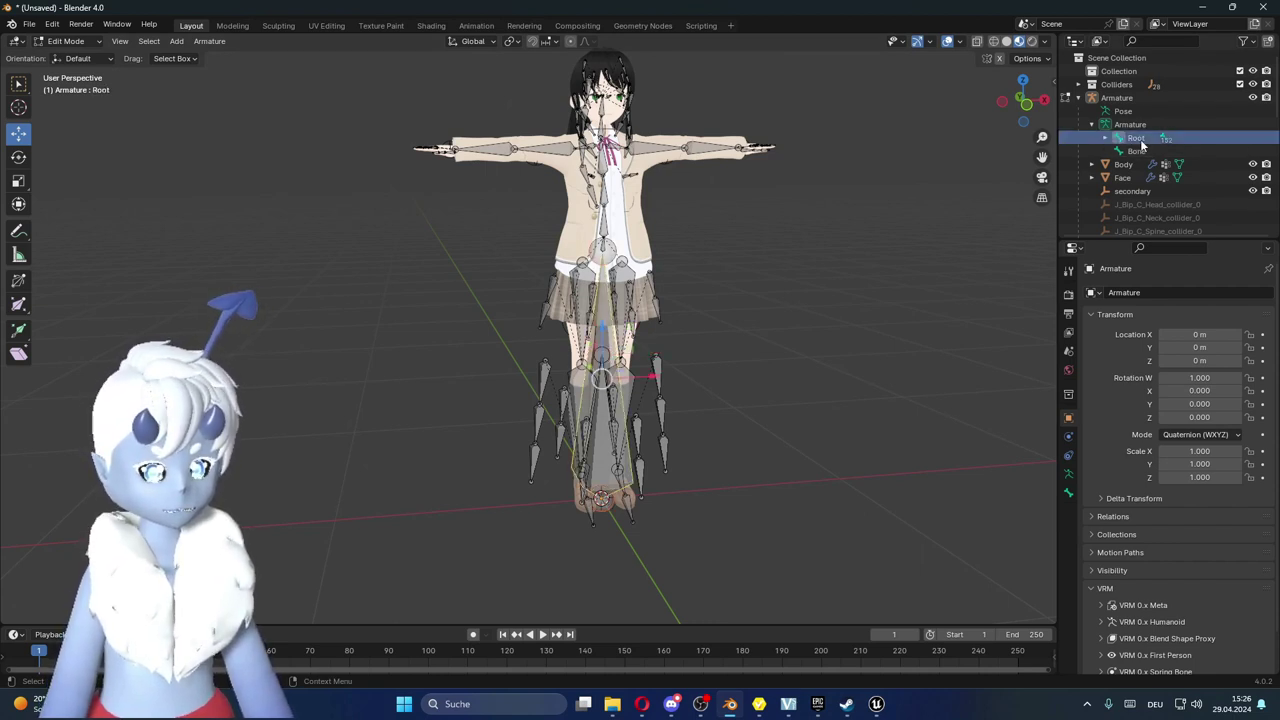
{"action": "left_click", "coordinate": [1069, 494]}
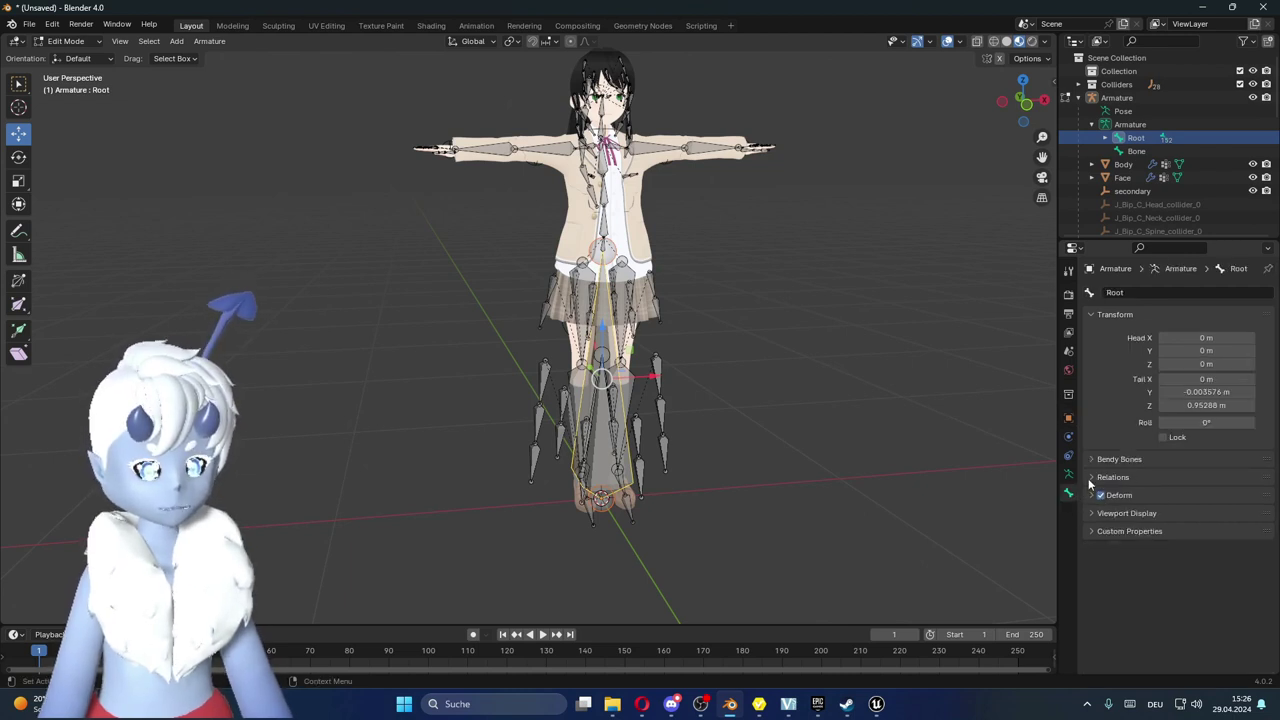
{"action": "left_click", "coordinate": [1092, 479]}
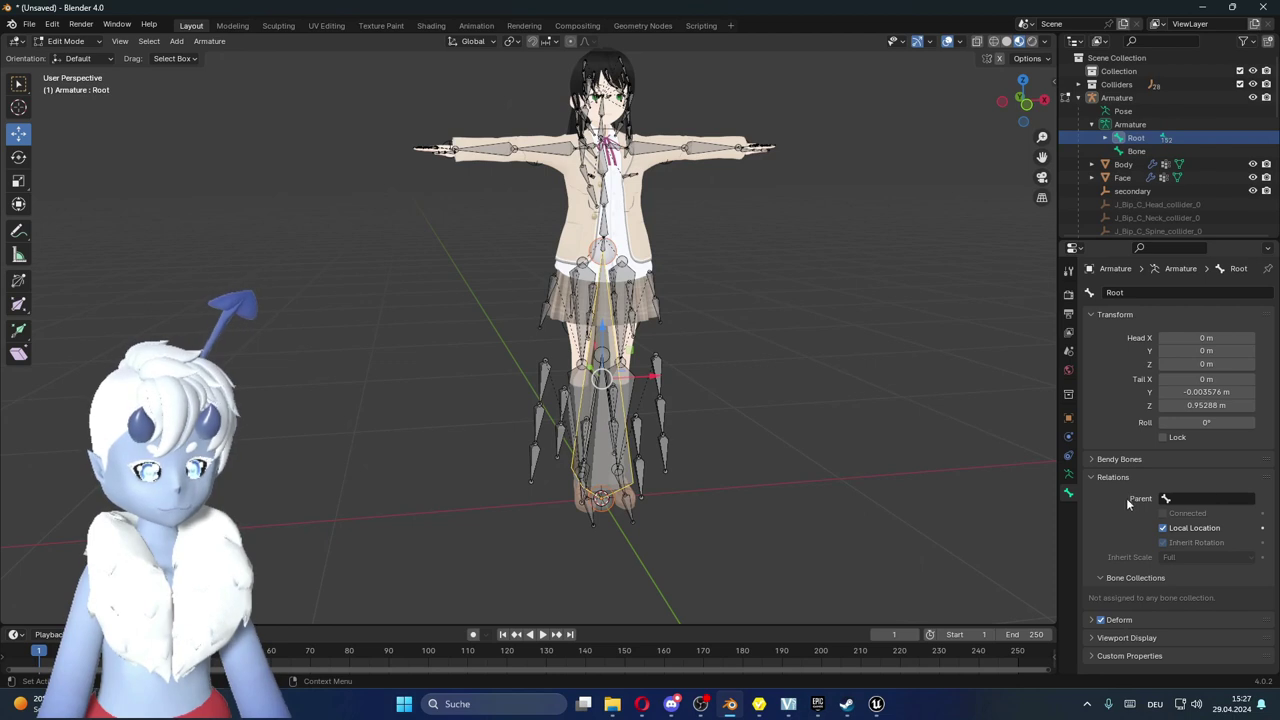
{"action": "left_click", "coordinate": [1189, 498]}
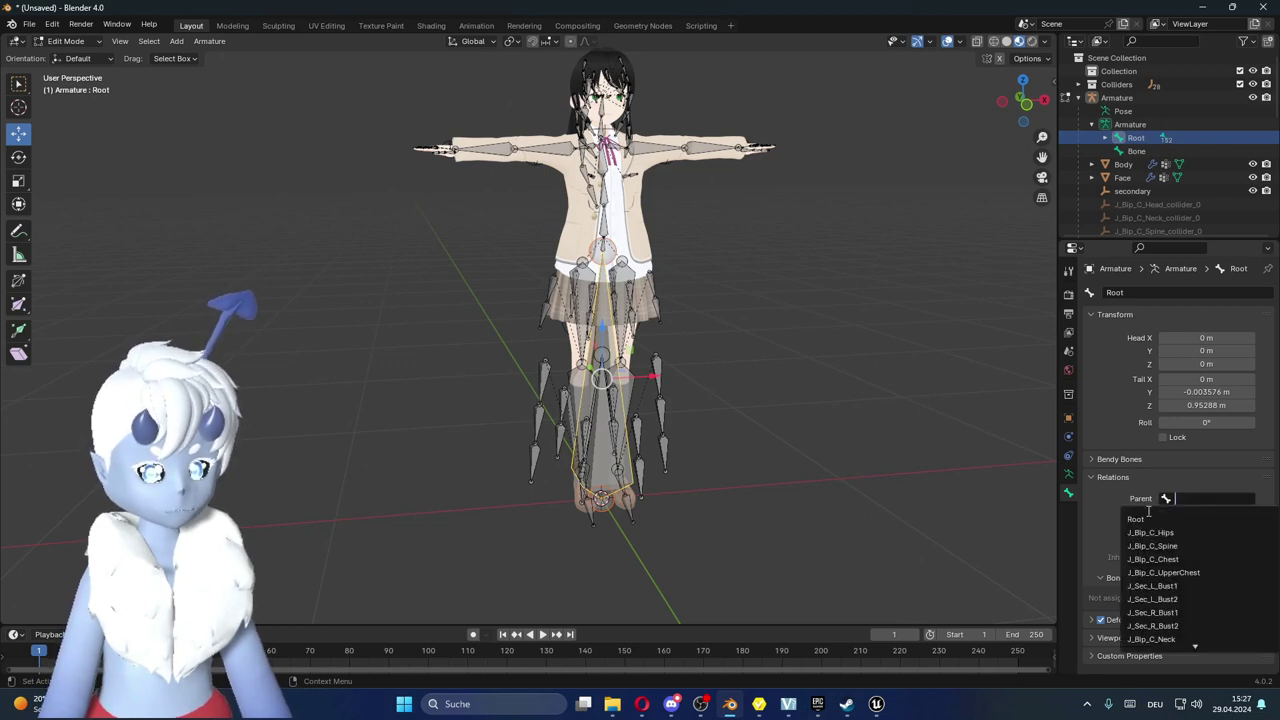
{"action": "type", "text": "bon"}
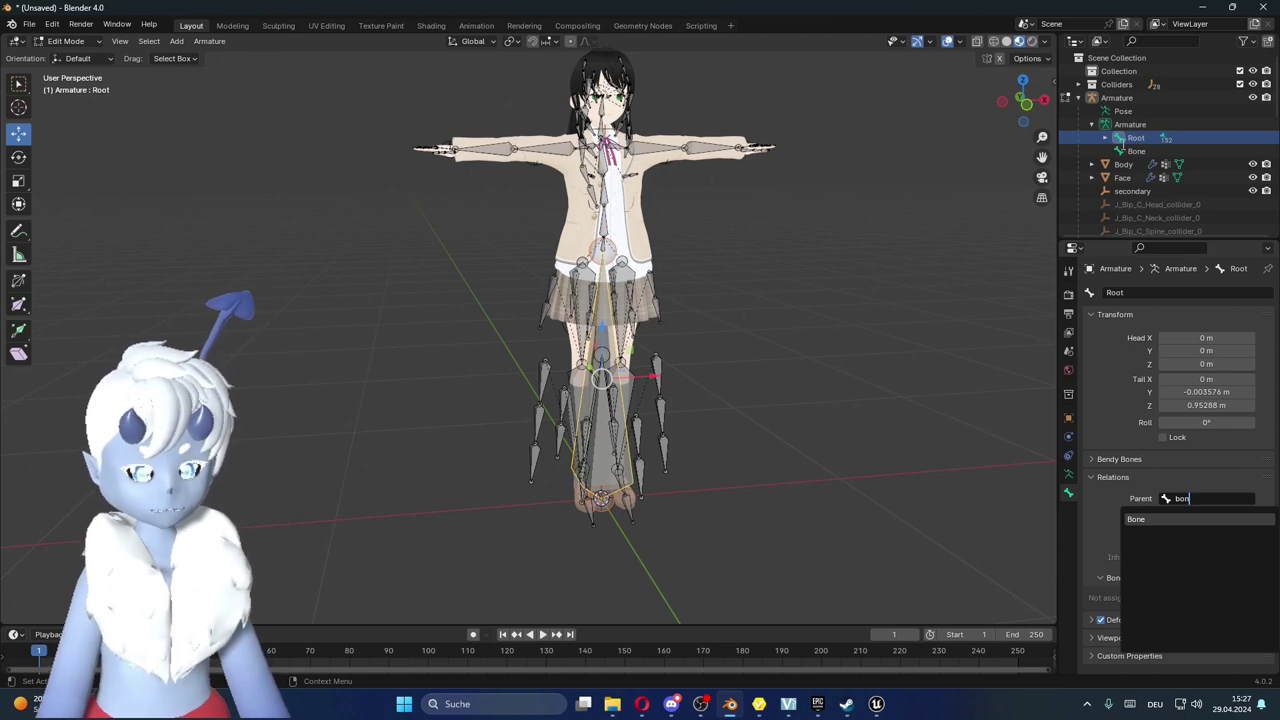
{"action": "left_click", "coordinate": [1148, 518]}
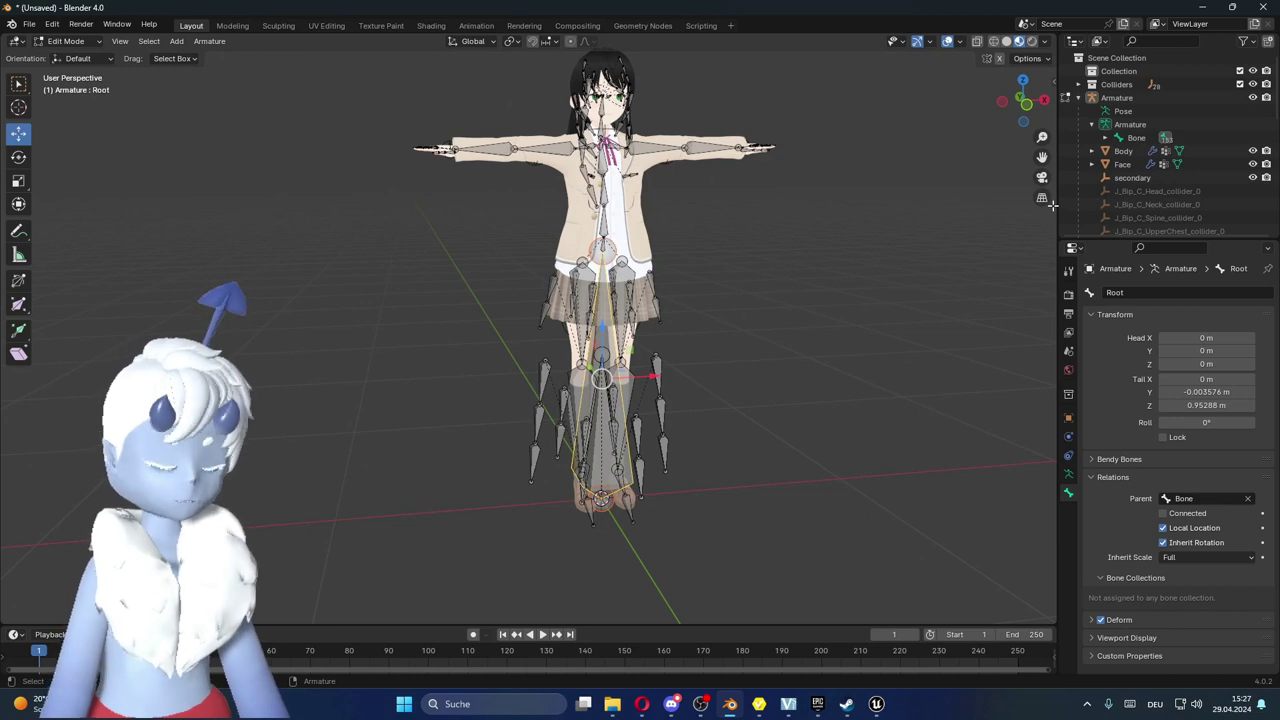
{"action": "key", "text": "ctrl+z"}
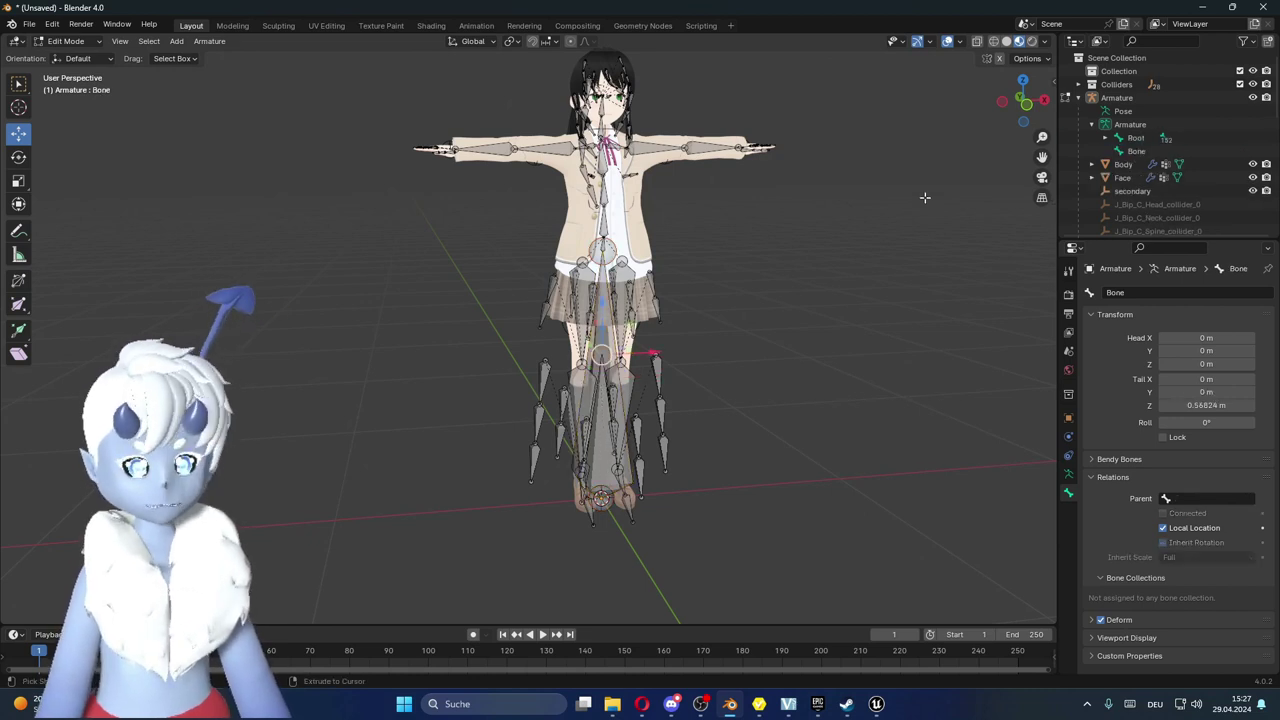
- Undo the added bone and return the armature to Object Mode
{"action": "key", "text": "ctrl+z"}
{"action": "key", "text": "ctrl+z"}
{"action": "key", "text": "ctrl+z"}
{"action": "key", "text": "ctrl+z"}
{"action": "key", "text": "ctrl+z"}
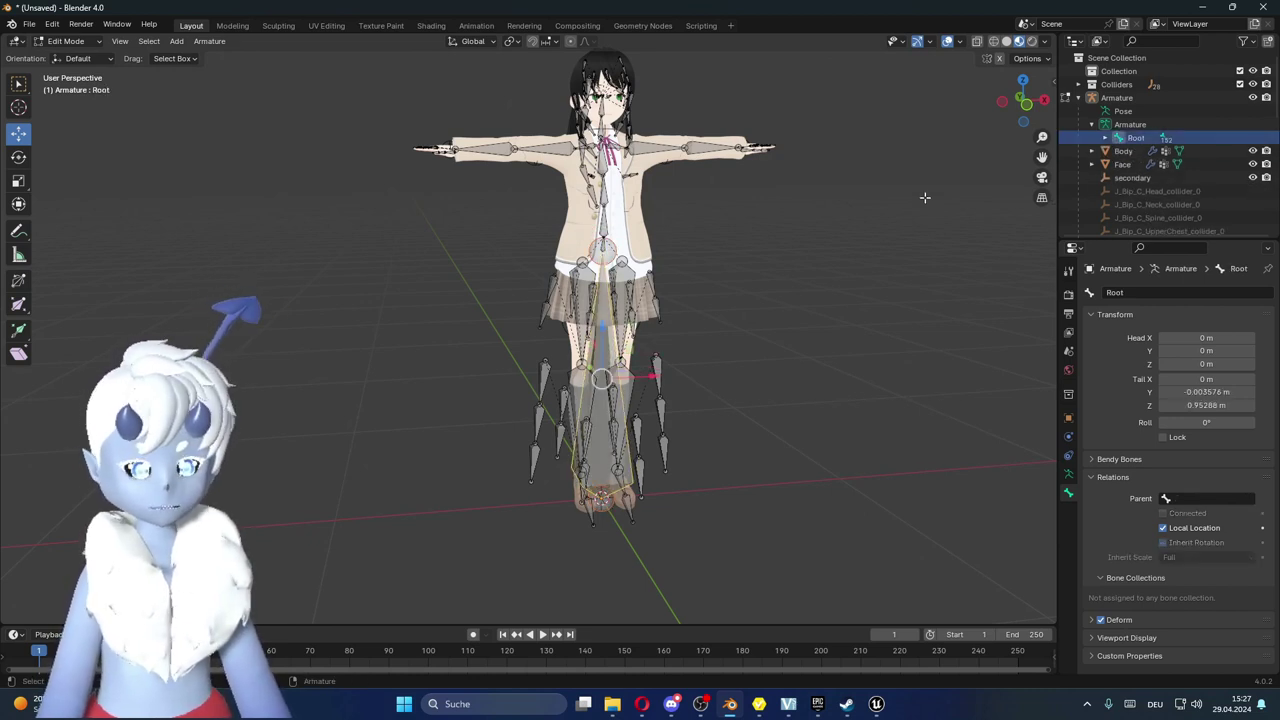
{"action": "scroll", "coordinate": [880, 305], "scroll_direction": "down", "scroll_amount": 2}
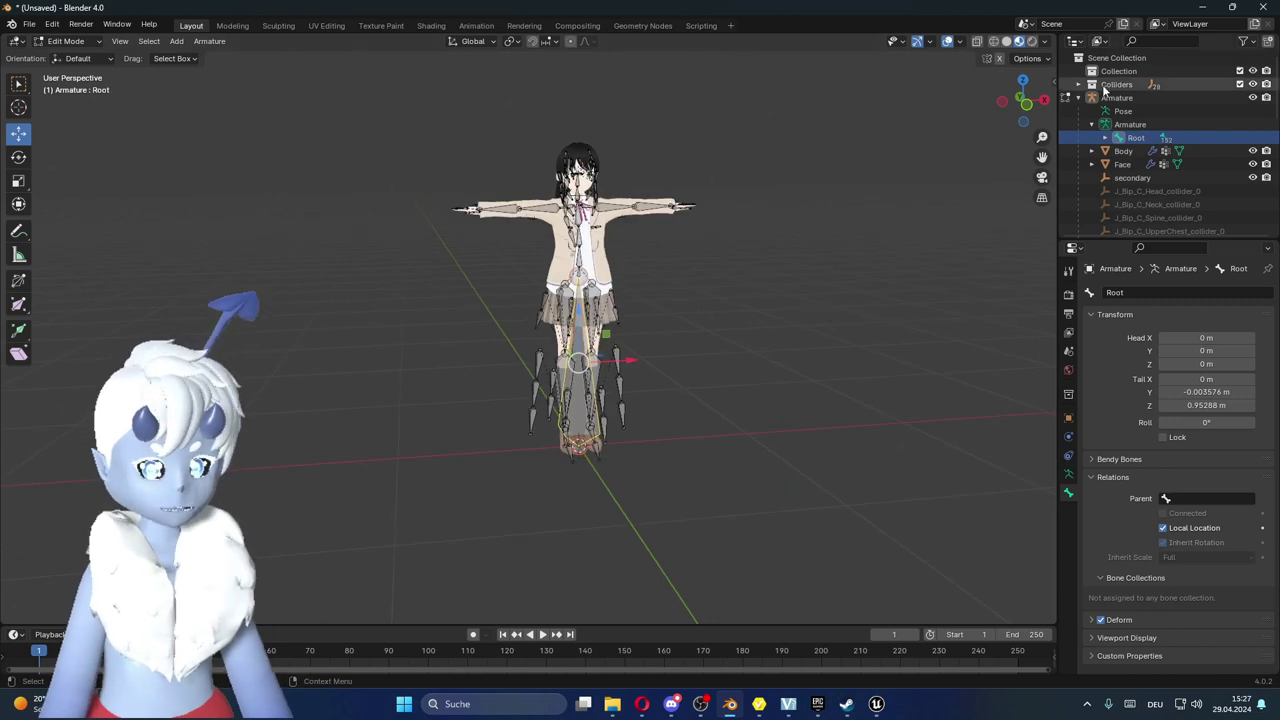
{"action": "middle_click_drag", "start_coordinate": [790, 268], "coordinate": [823, 266]}
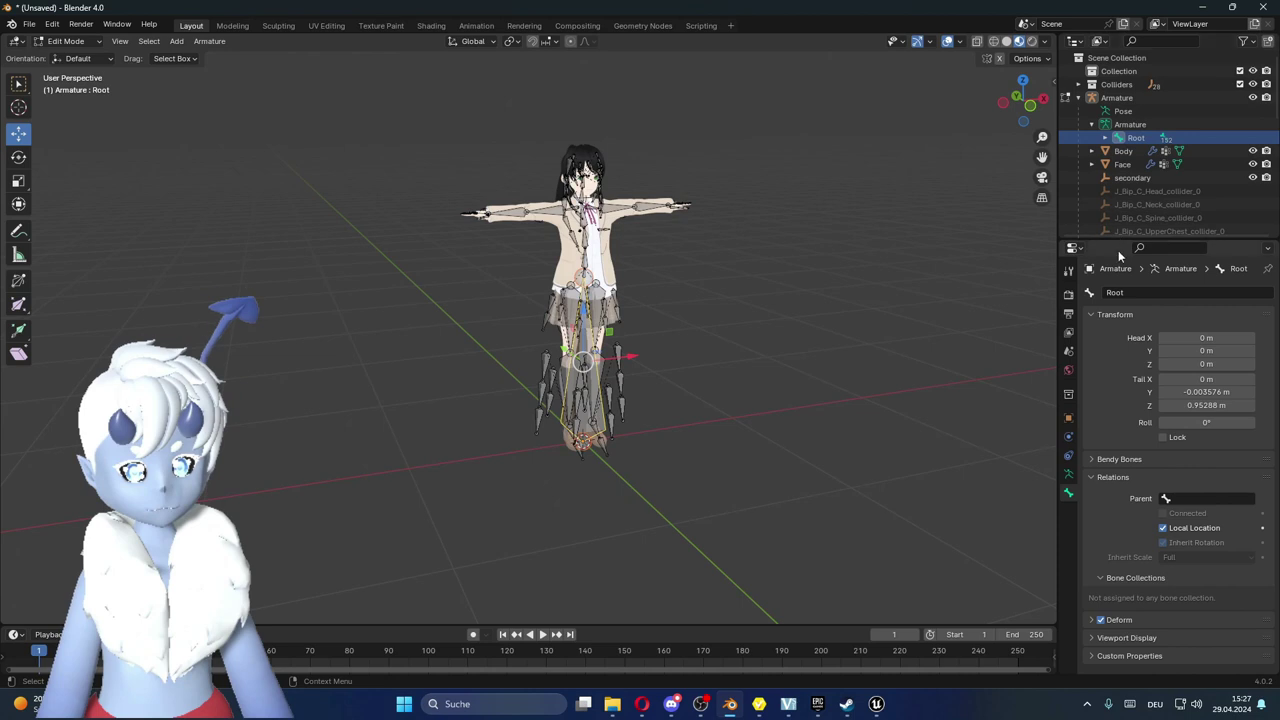
{"action": "middle_click_drag", "start_coordinate": [847, 260], "coordinate": [832, 259]}
{"action": "key", "text": "Tab"}
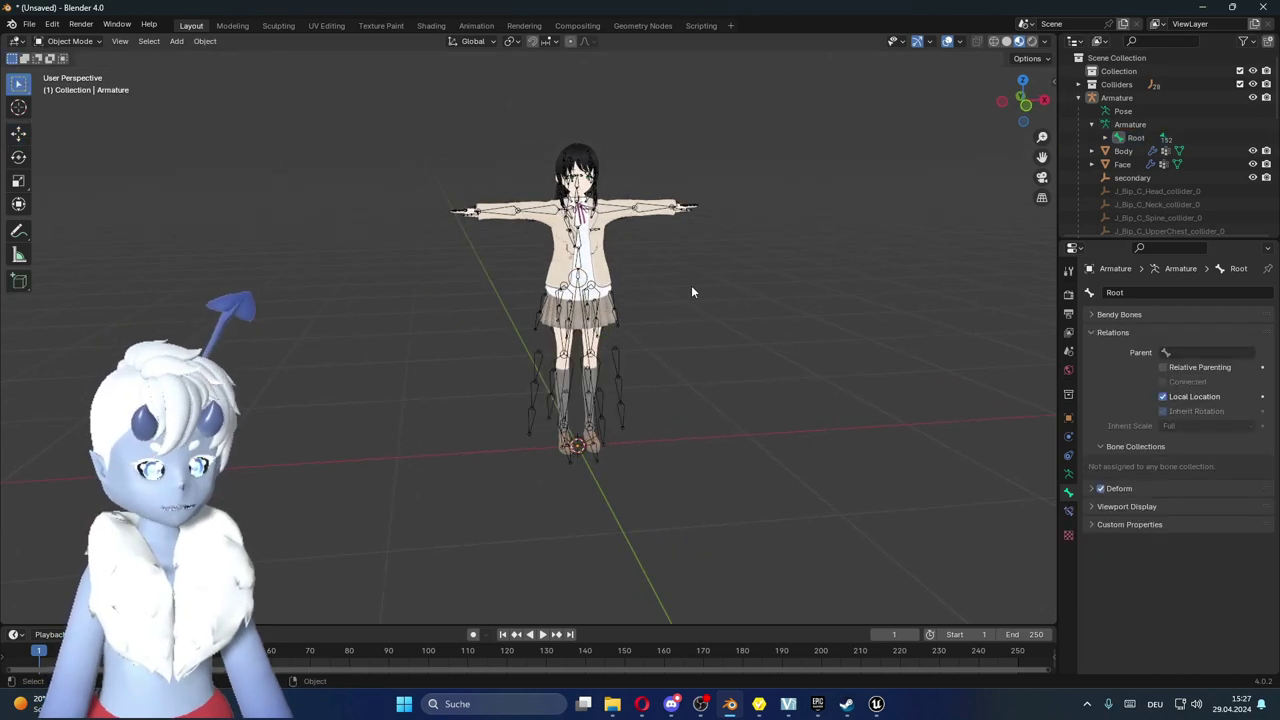
- Confirm Root heads J_Bip_C_Hips in the Outliner, then frame the character from the front
{"action": "middle_click_drag", "start_coordinate": [691, 285], "coordinate": [730, 266]}
{"action": "left_click", "coordinate": [1105, 137]}
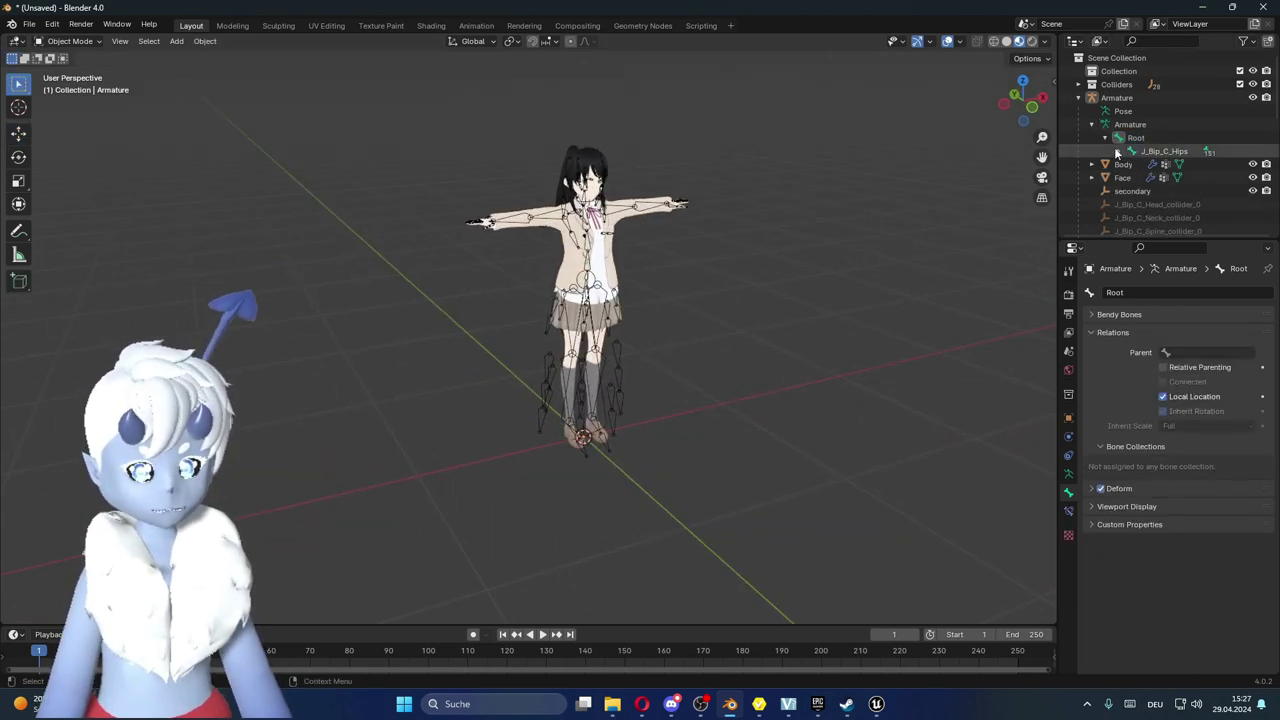
{"action": "left_click", "coordinate": [1118, 151]}
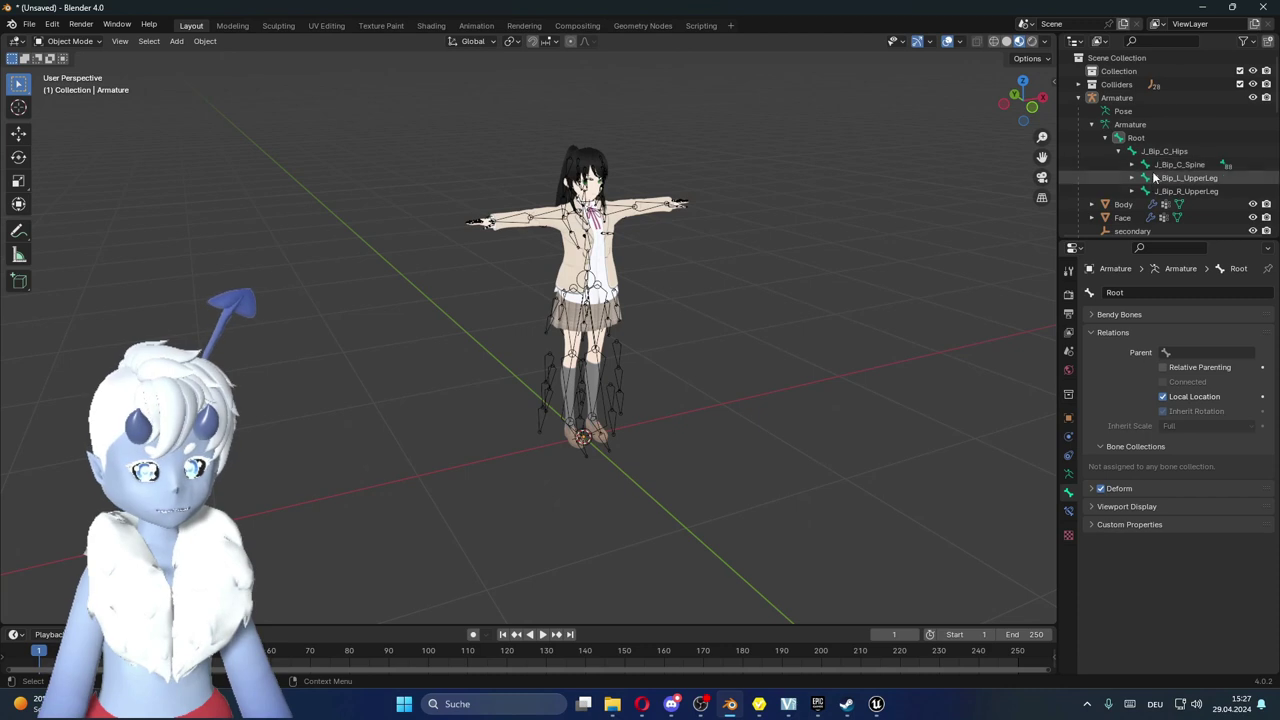
{"action": "left_click", "coordinate": [1118, 151]}
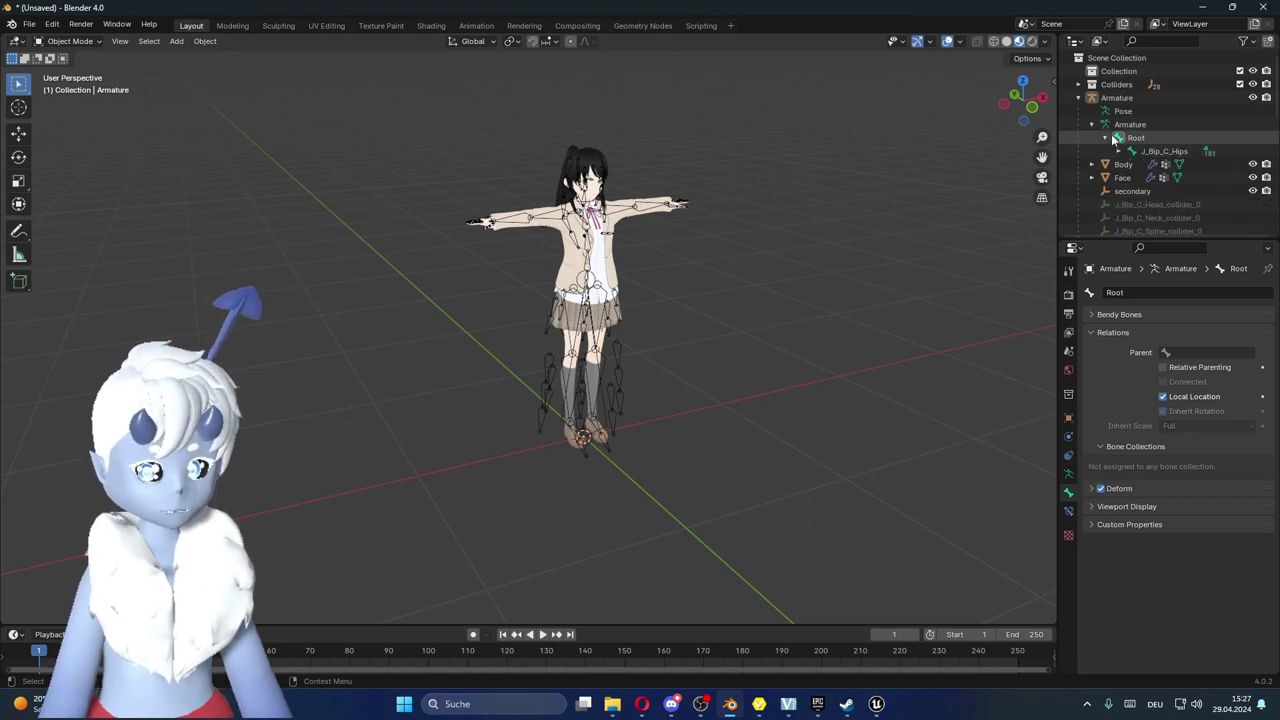
{"action": "left_click", "coordinate": [1105, 137]}
{"action": "left_click", "coordinate": [1130, 124]}
{"action": "left_click", "coordinate": [926, 320]}
{"action": "middle_click_drag", "start_coordinate": [860, 391], "coordinate": [827, 391]}
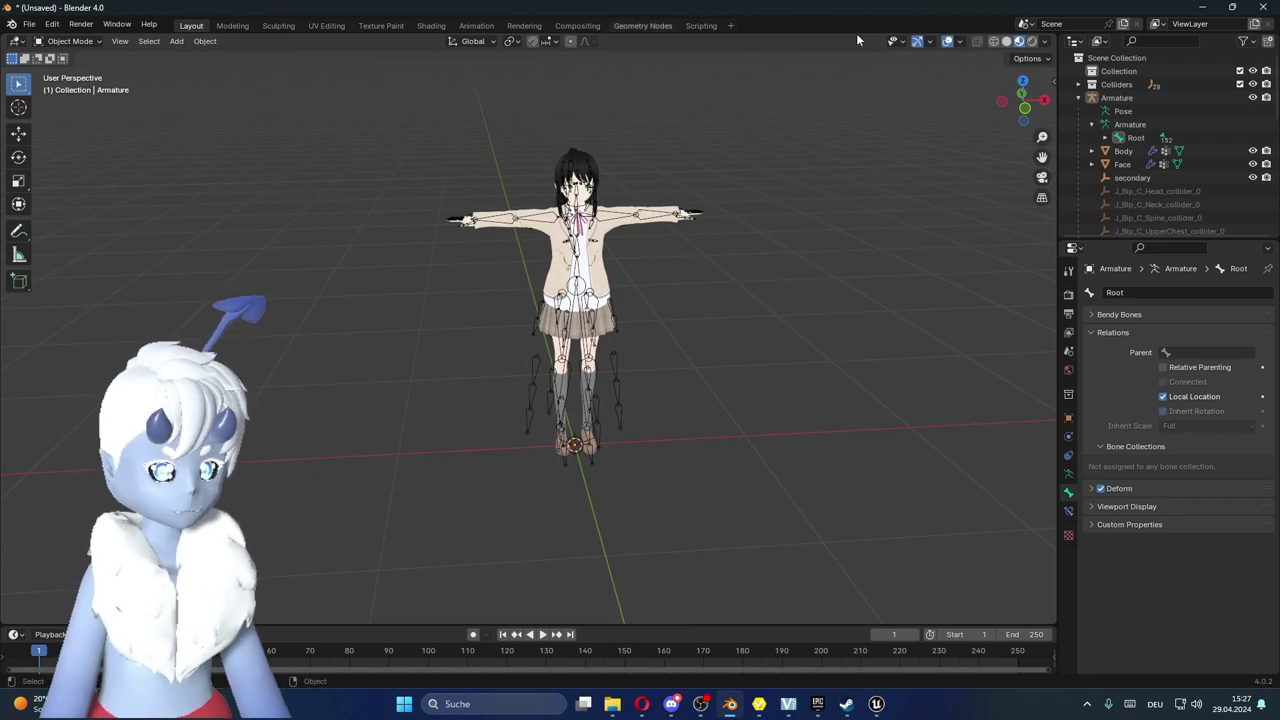
{"action": "scroll", "coordinate": [630, 133], "scroll_direction": "up", "scroll_amount": 2}
{"action": "middle_click_drag", "start_coordinate": [768, 172], "coordinate": [736, 198], "text": "shift"}
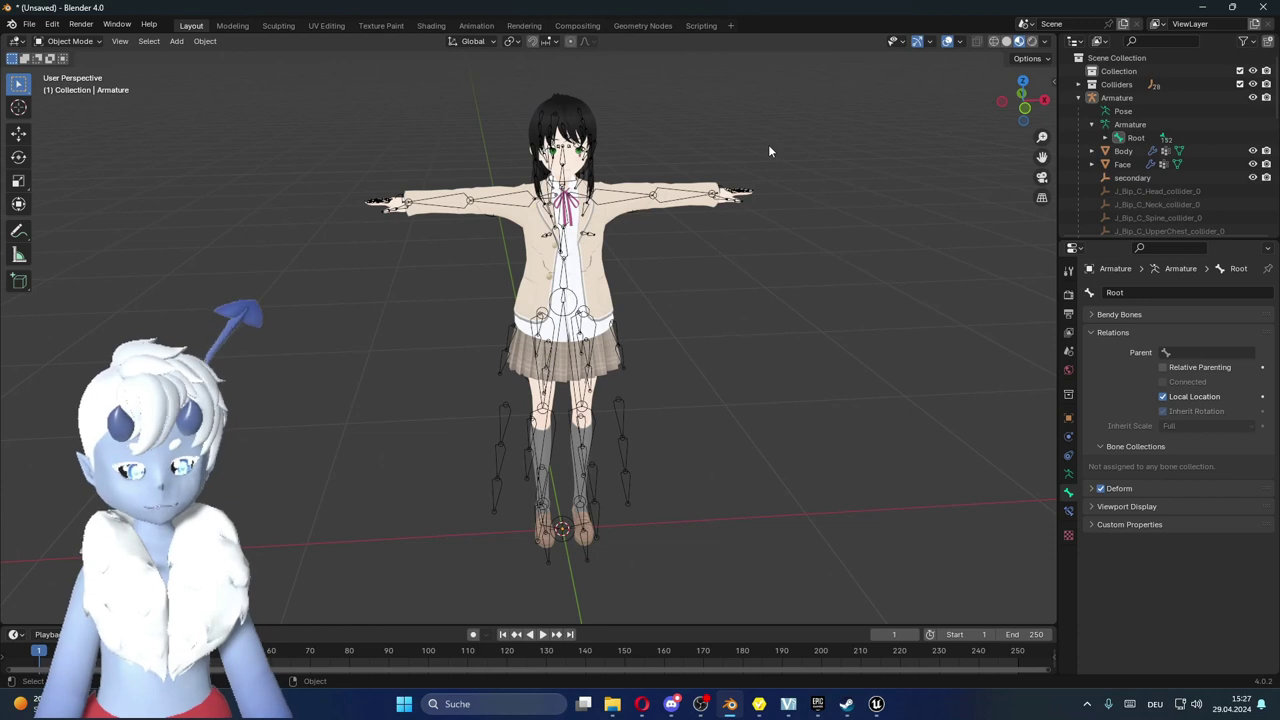
{"action": "mouse_move", "coordinate": [764, 707]}
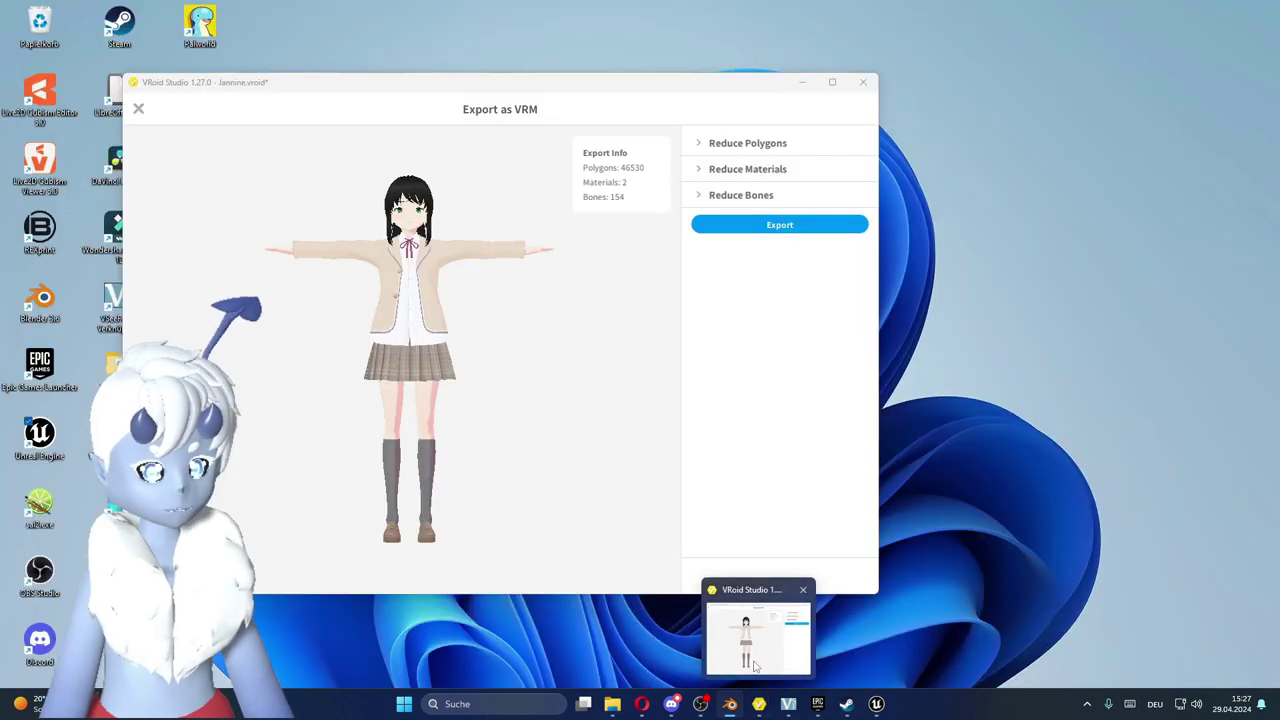
{"action": "left_click", "coordinate": [758, 632]}
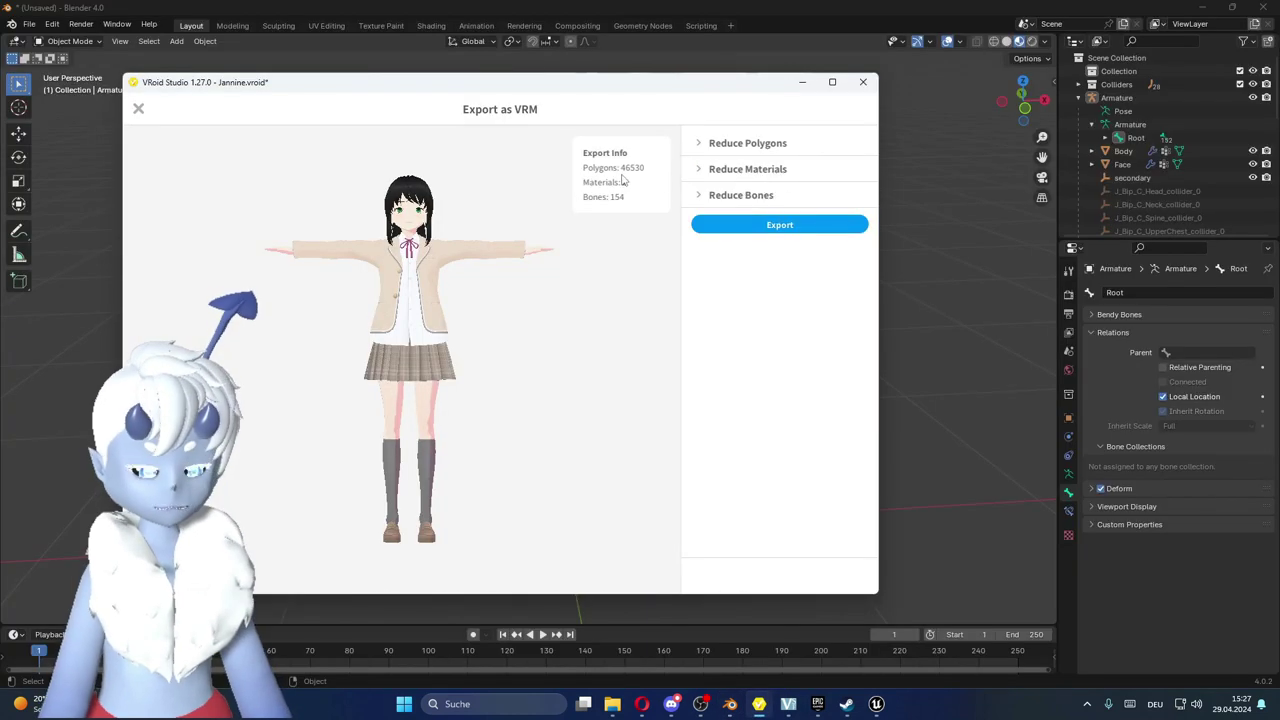
{"action": "left_click", "coordinate": [801, 82]}
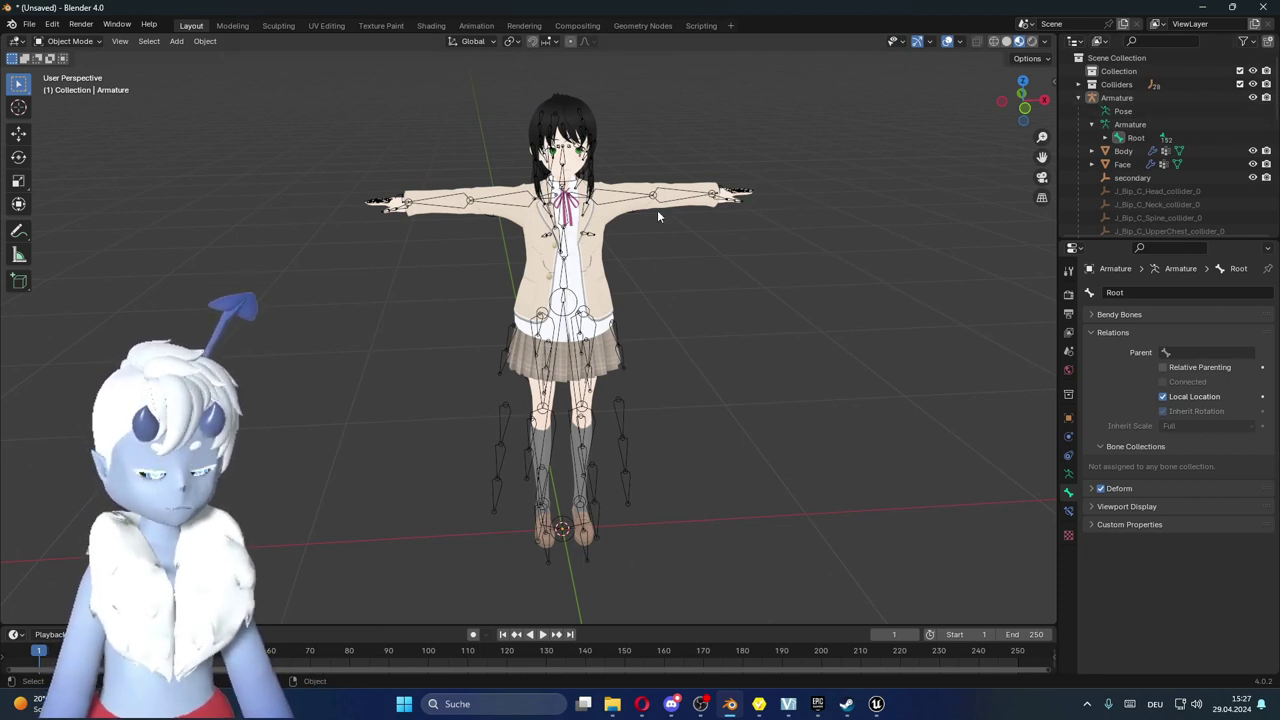
- Hide the armature and box-select the Body, Face and secondary meshes
{"action": "left_click", "coordinate": [625, 454]}
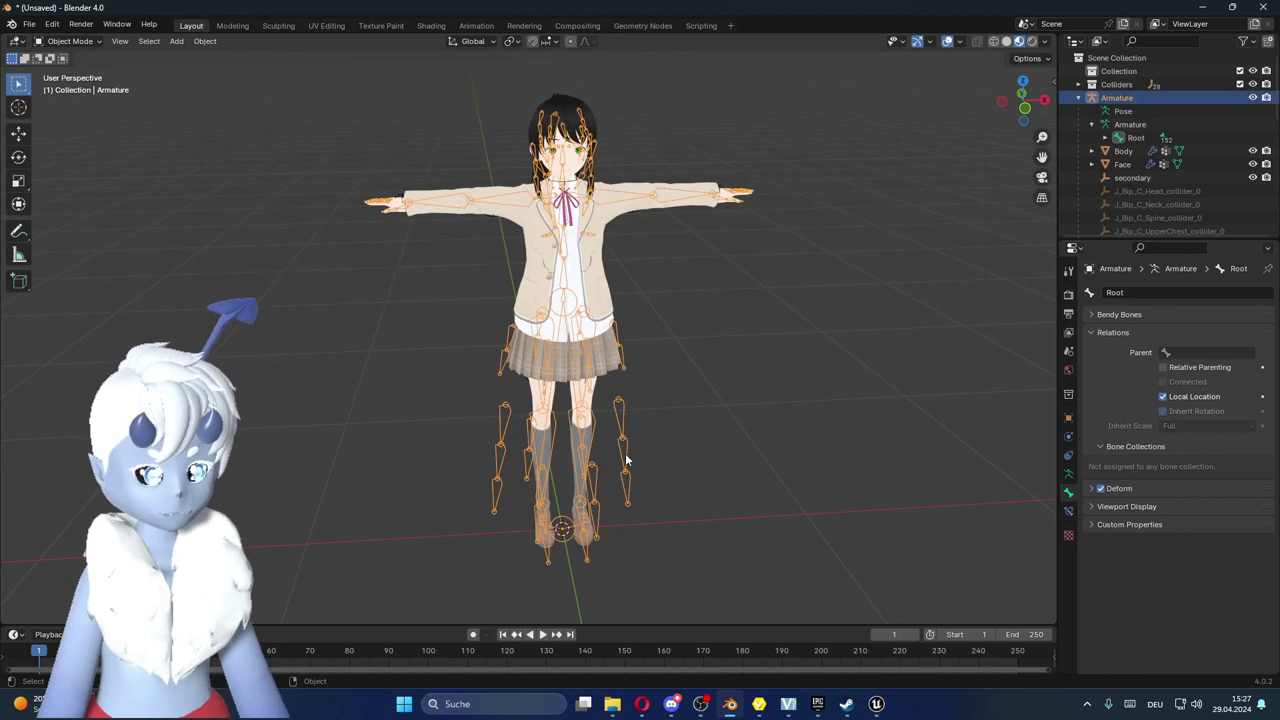
{"action": "left_click", "coordinate": [1253, 99]}
{"action": "scroll", "coordinate": [693, 243], "scroll_direction": "up", "scroll_amount": 3}
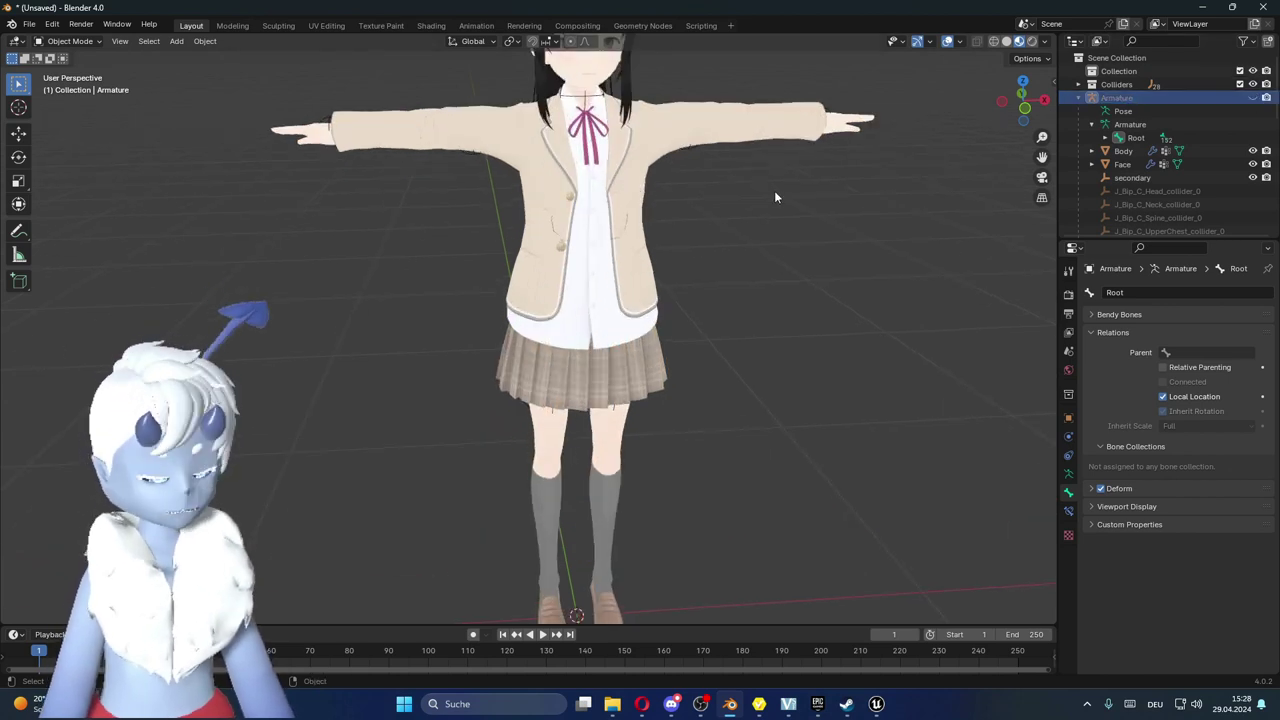
{"action": "middle_click_drag", "start_coordinate": [780, 180], "coordinate": [780, 266], "text": "shift"}
{"action": "left_click_drag", "start_coordinate": [786, 400], "coordinate": [330, 42]}
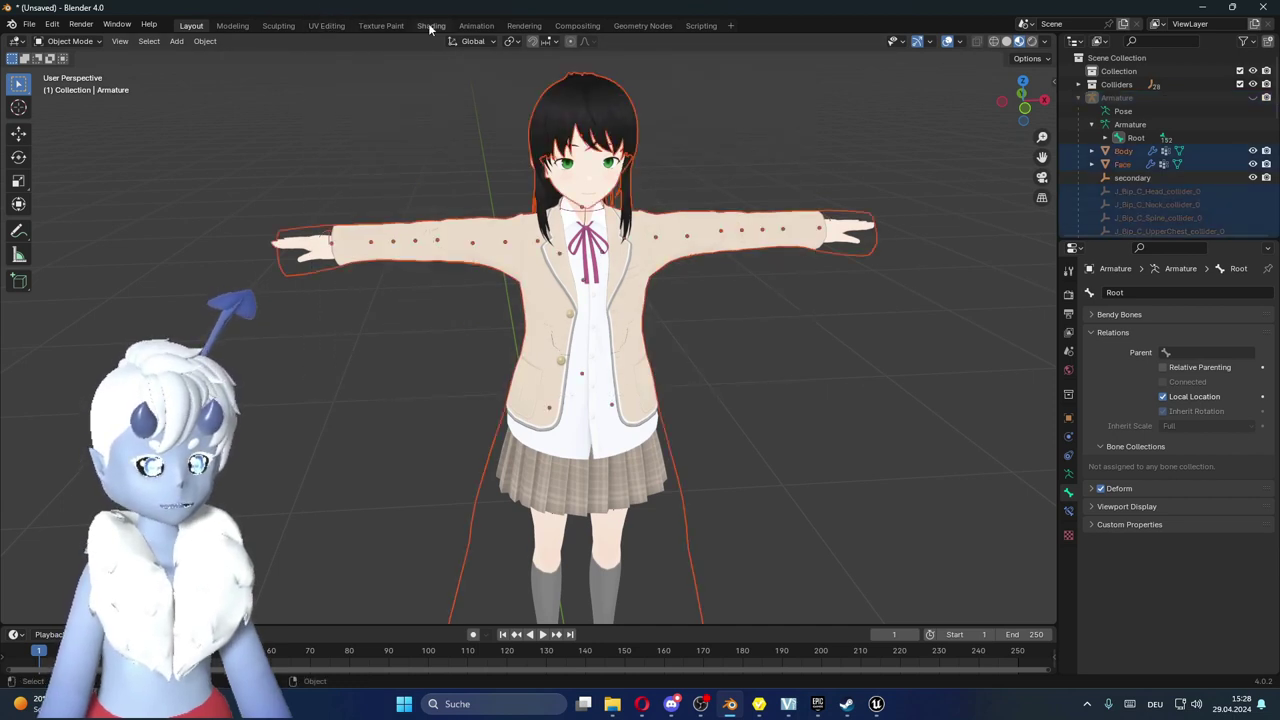
- Switch to the Texture Paint layout and display the Image_0 texture
{"action": "left_click", "coordinate": [374, 26]}
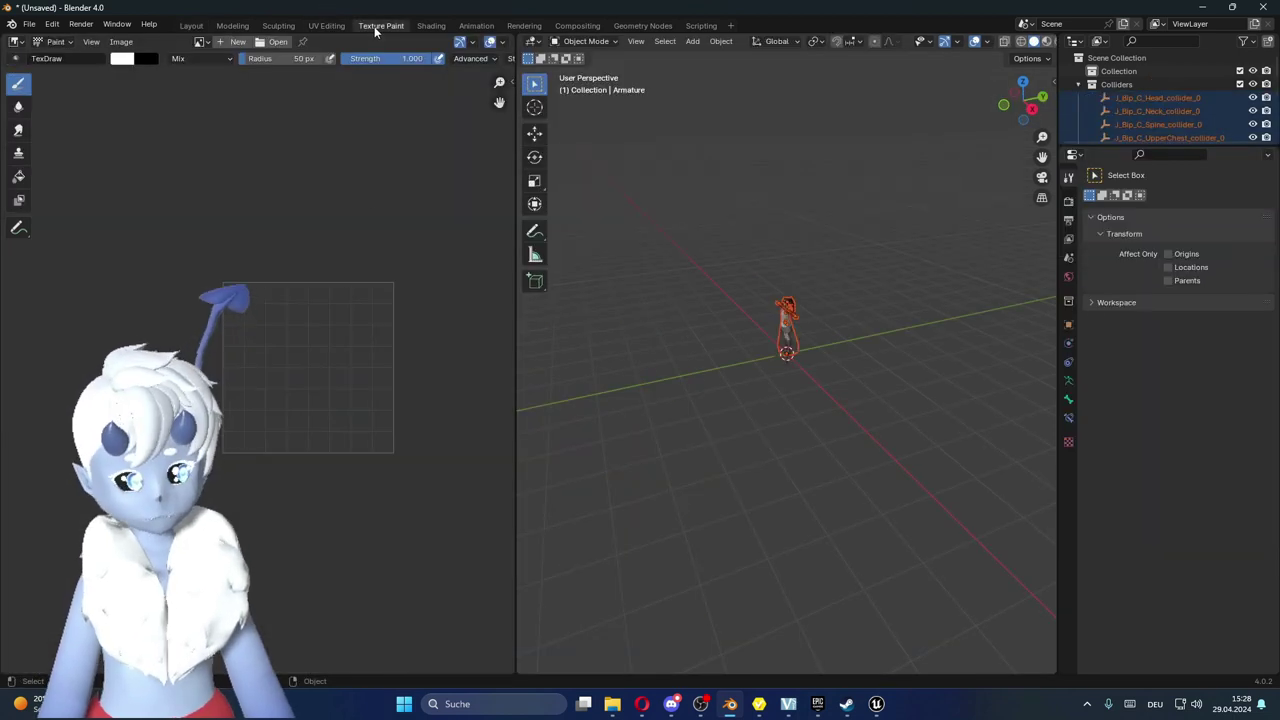
{"action": "left_click", "coordinate": [201, 42]}
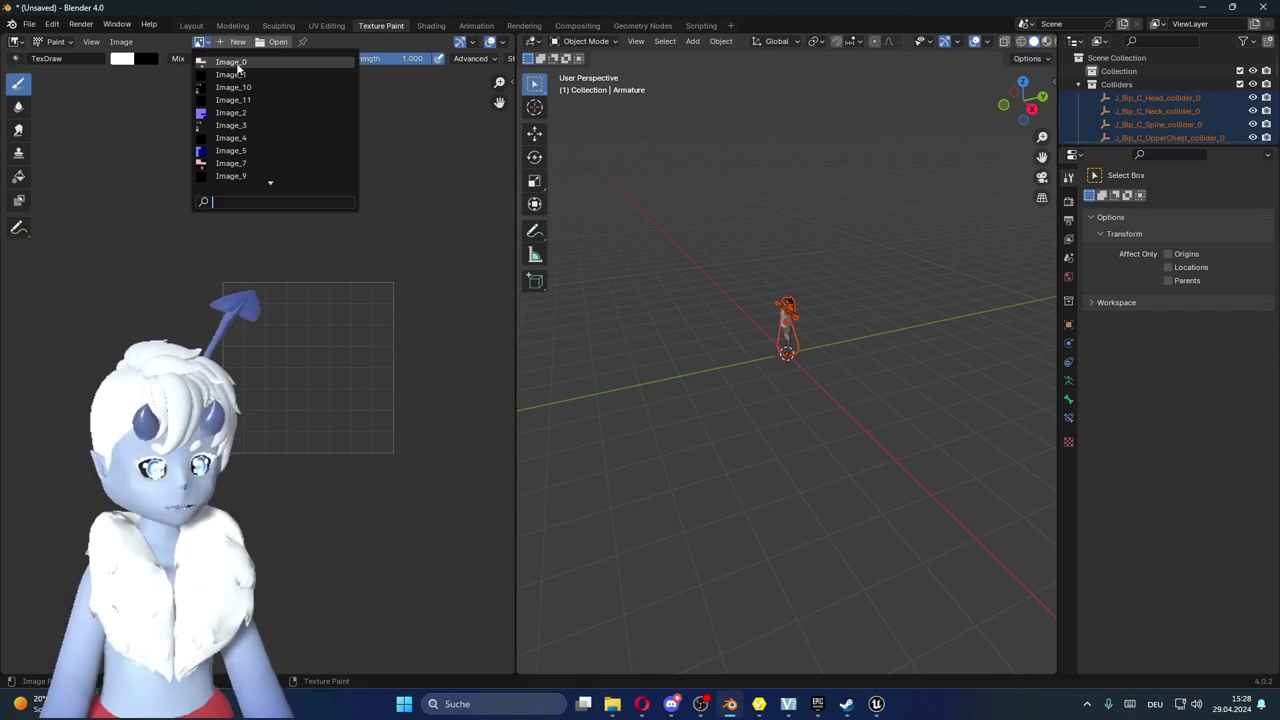
{"action": "left_click", "coordinate": [236, 63]}
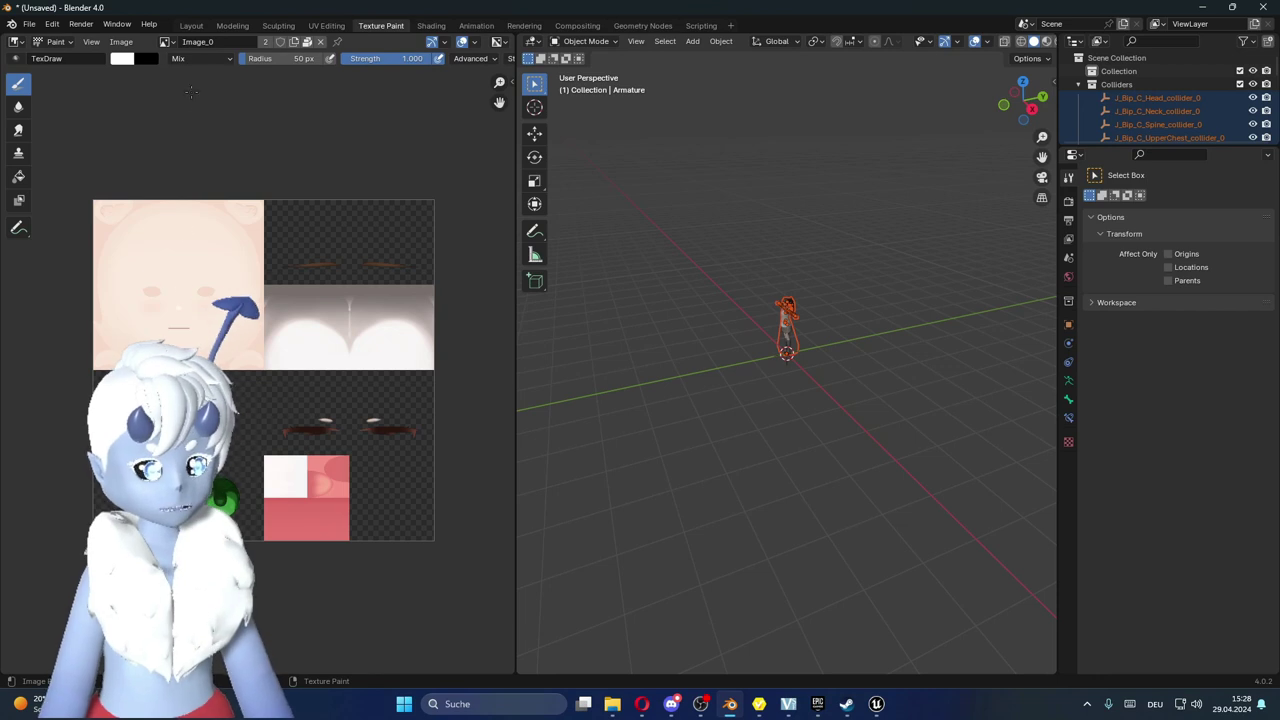
- Save Image_0 into a new Texturen folder created in Downloads
{"action": "left_click", "coordinate": [121, 41]}
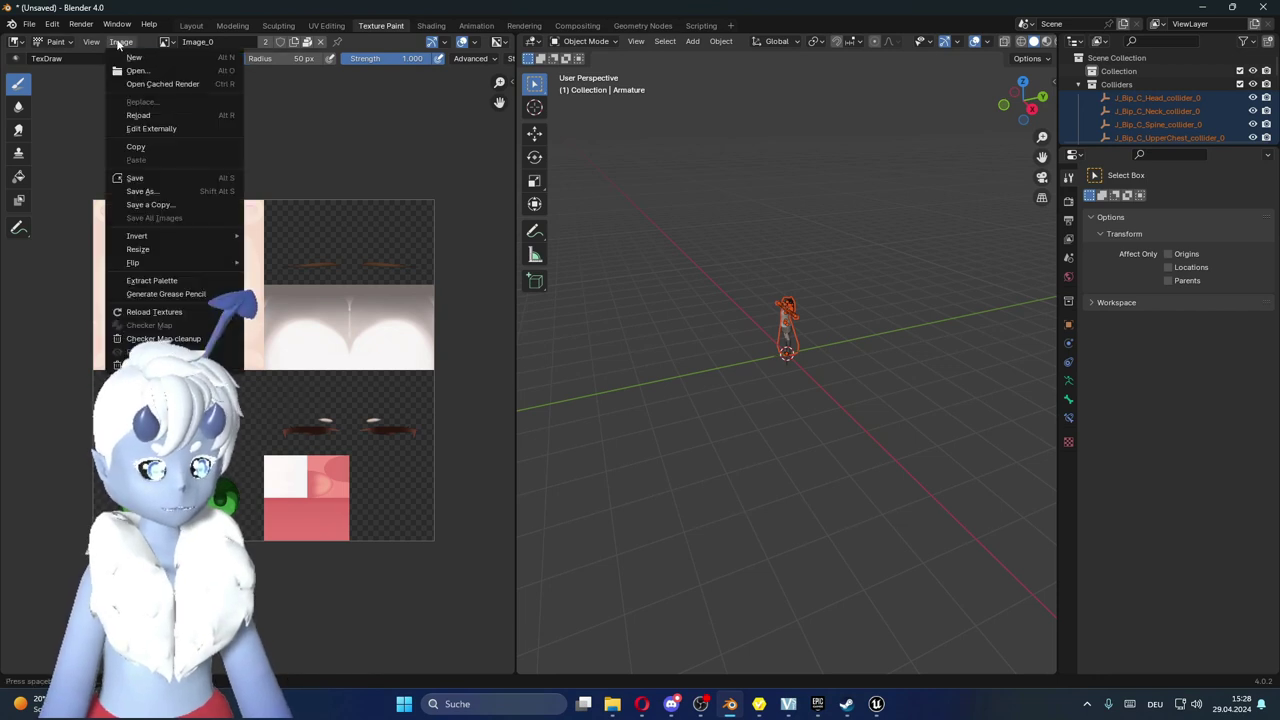
{"action": "left_click", "coordinate": [131, 192]}
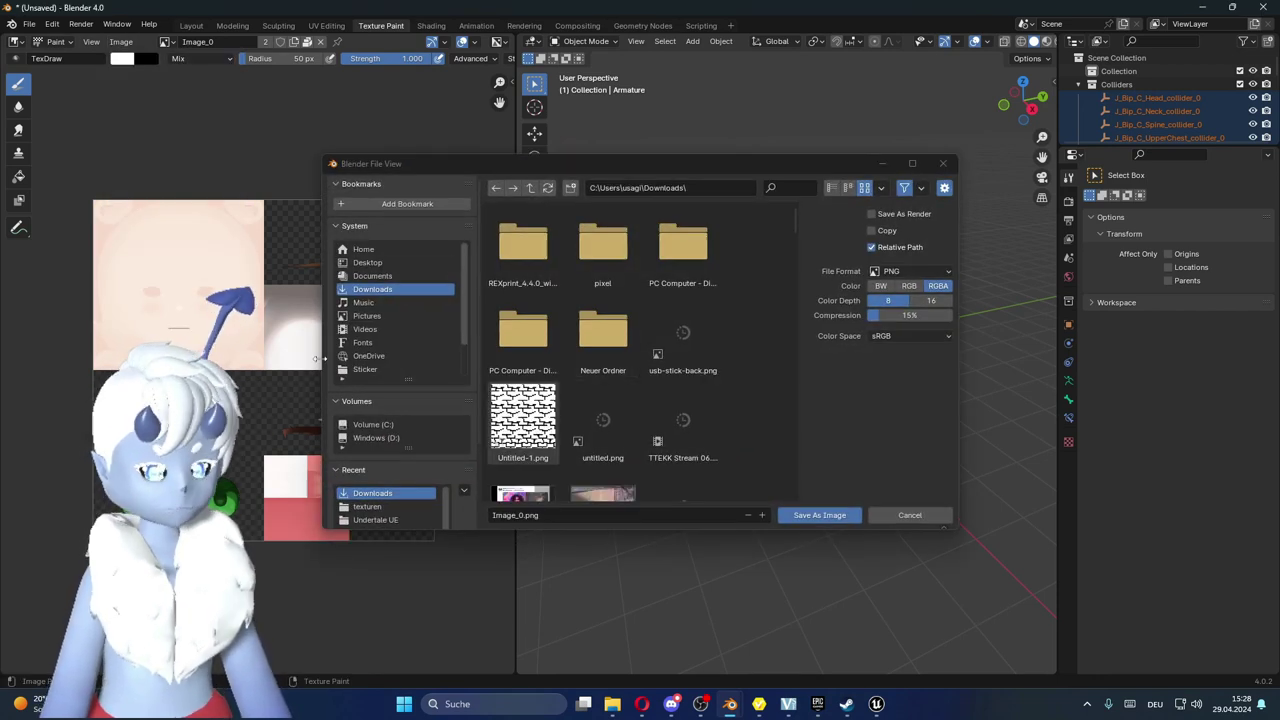
{"action": "right_click", "coordinate": [758, 296]}
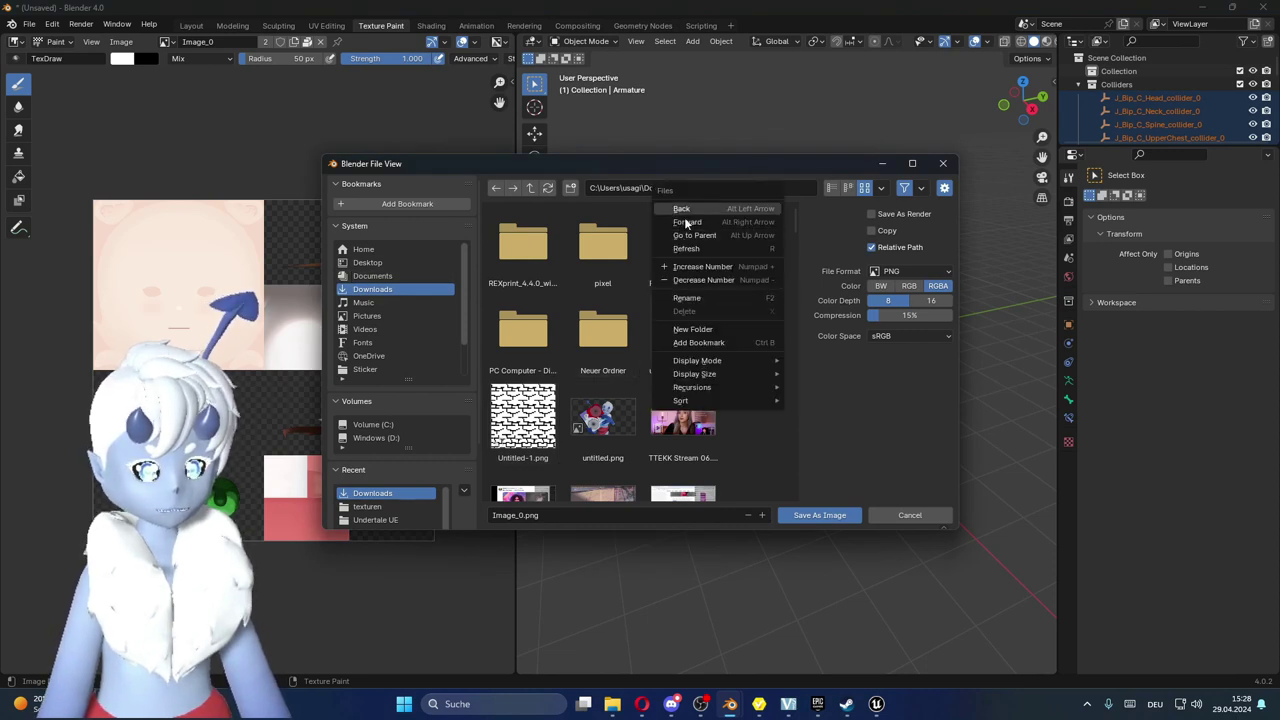
{"action": "left_click", "coordinate": [707, 329]}
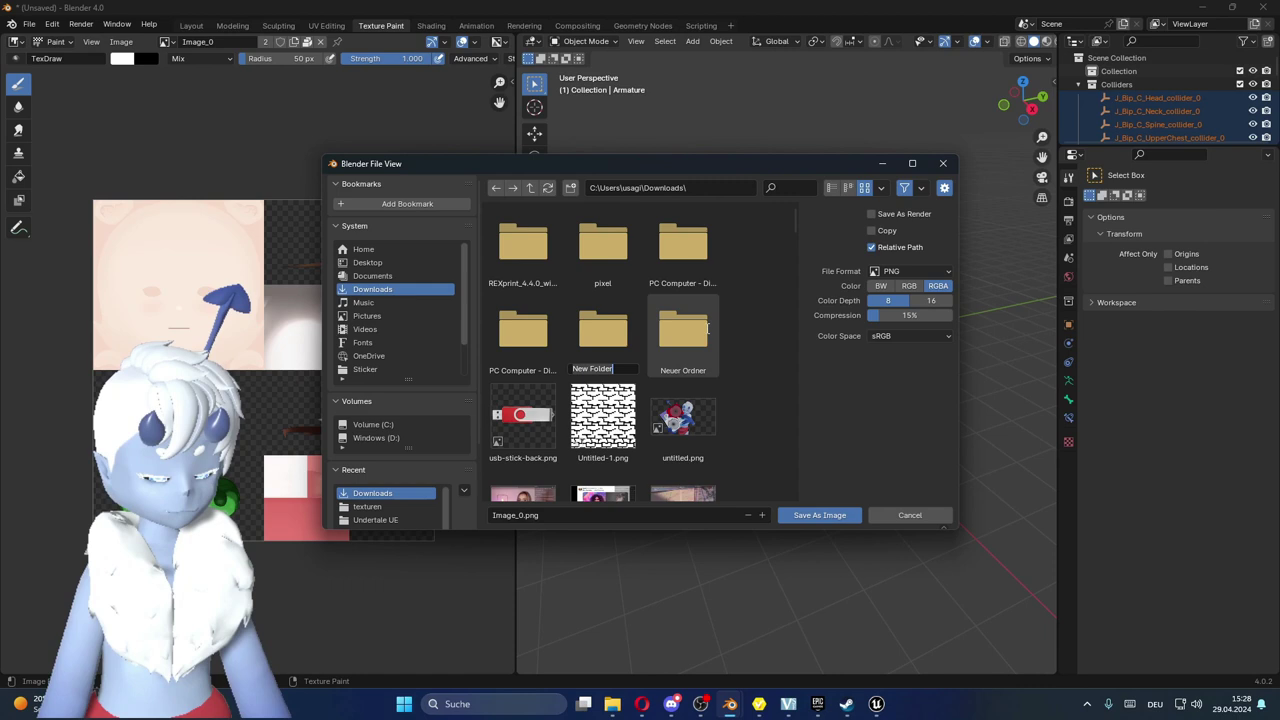
{"action": "type", "text": "Texture"}
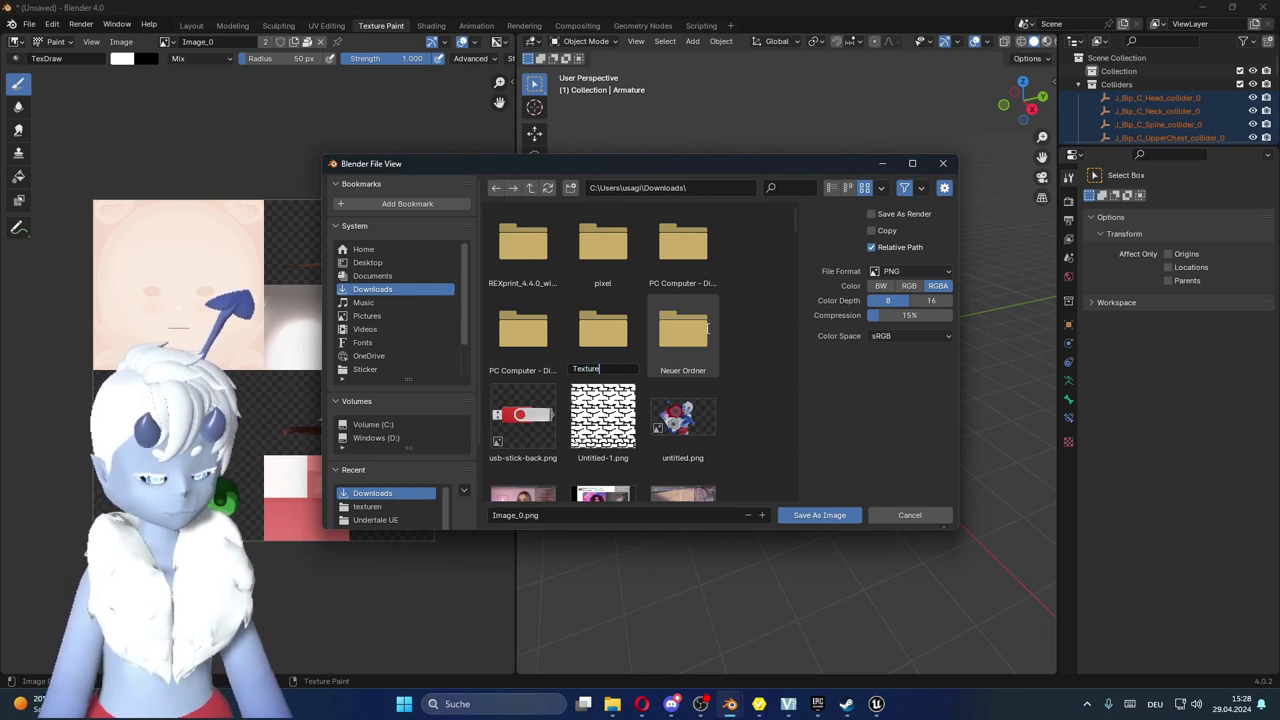
{"action": "key", "text": "Return"}
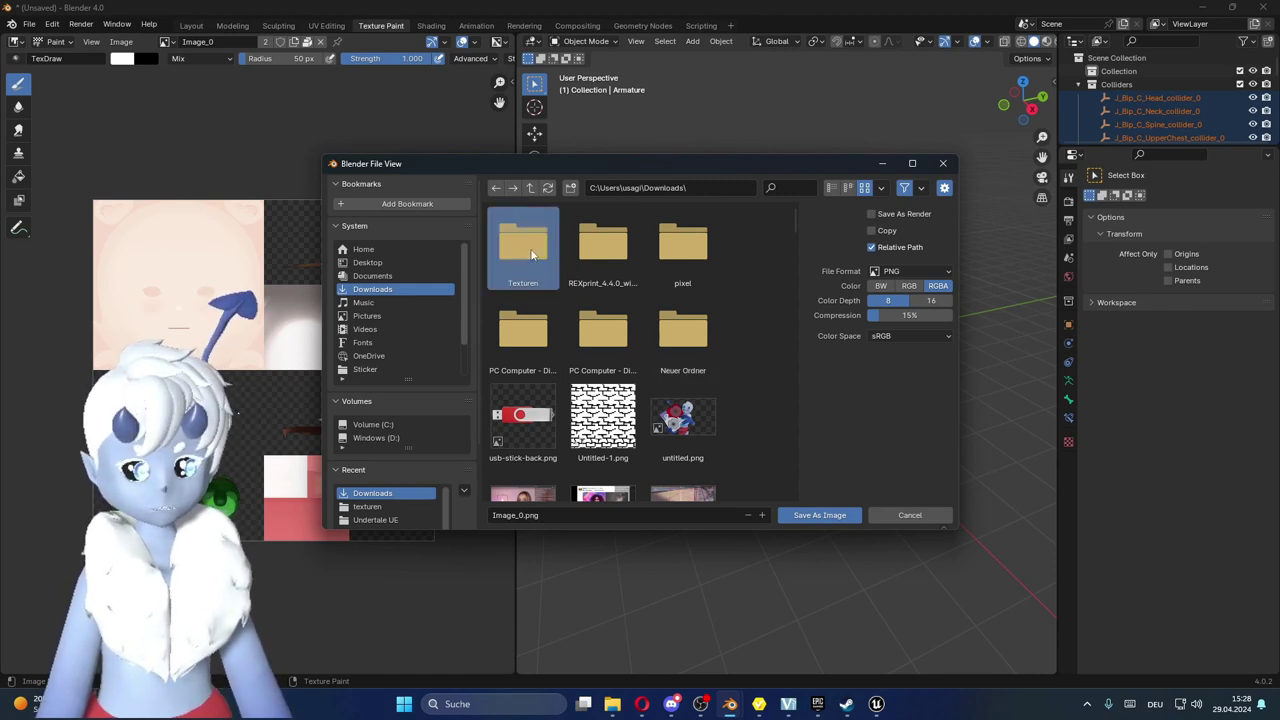
{"action": "double_click", "coordinate": [523, 243]}
{"action": "left_click", "coordinate": [817, 515]}
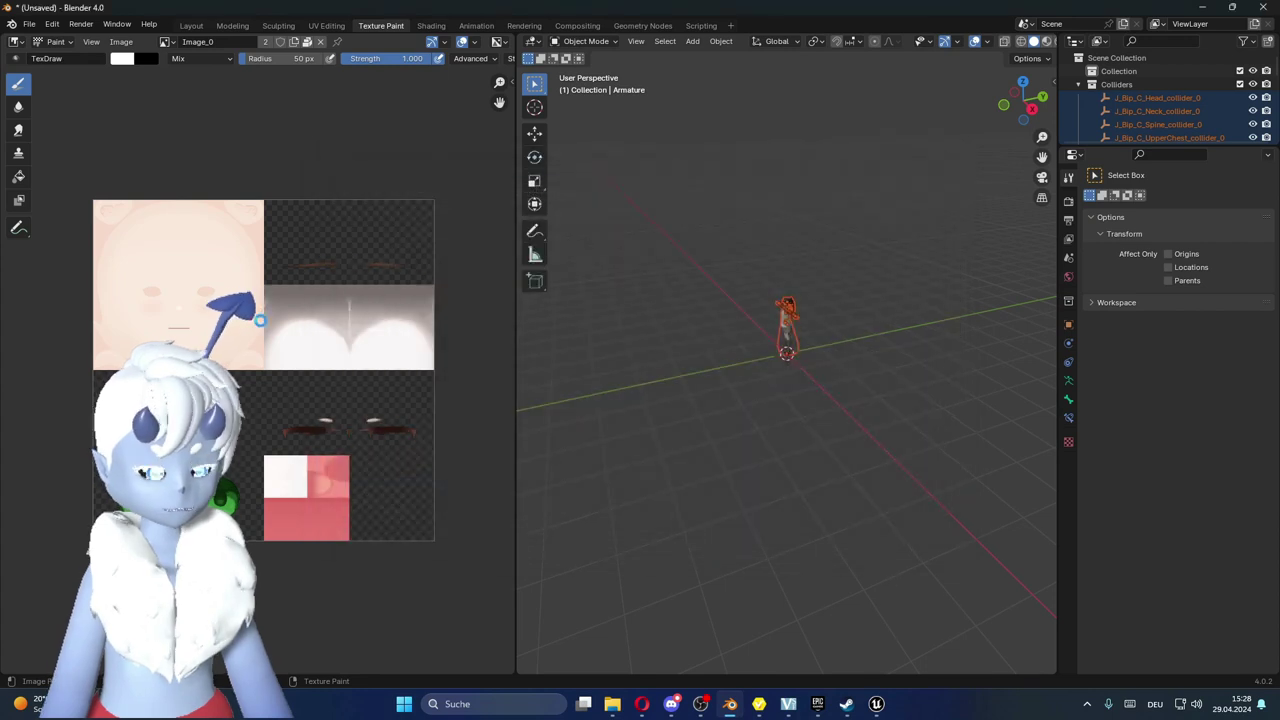
- Browse to Image_10 and save it as Image_10.png in Texturen
{"action": "left_click", "coordinate": [166, 43]}
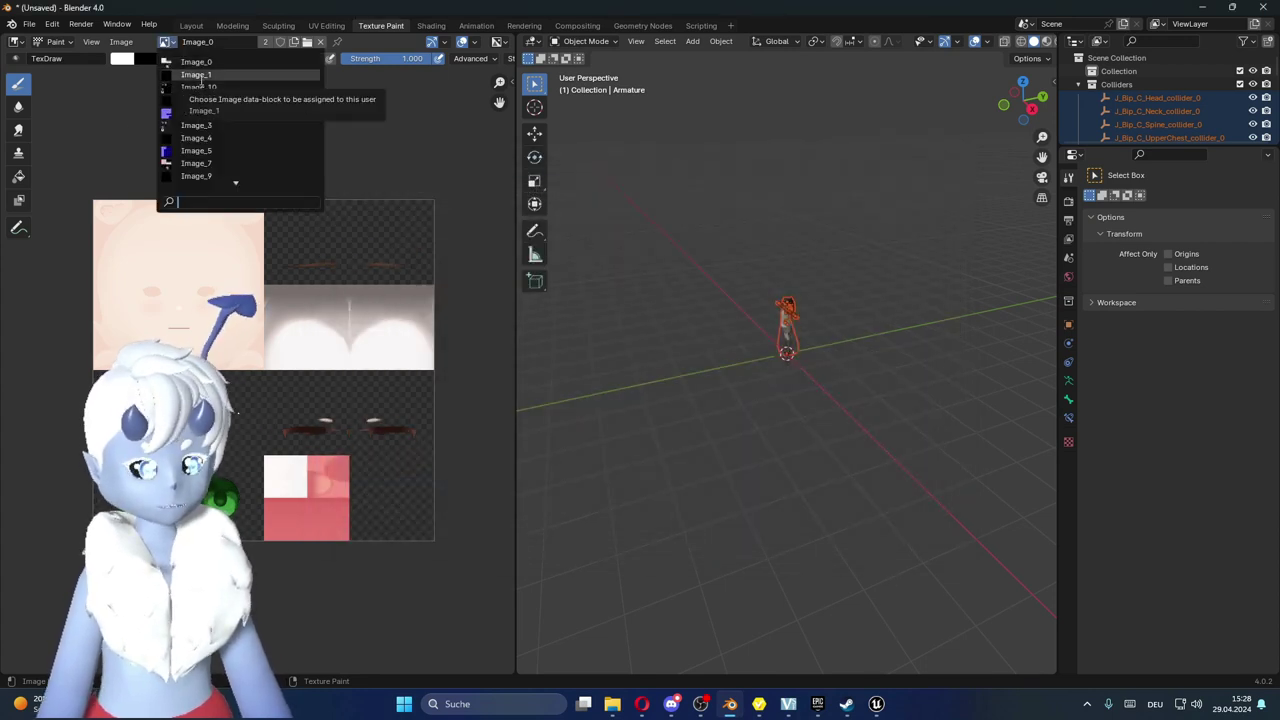
{"action": "left_click", "coordinate": [196, 75]}
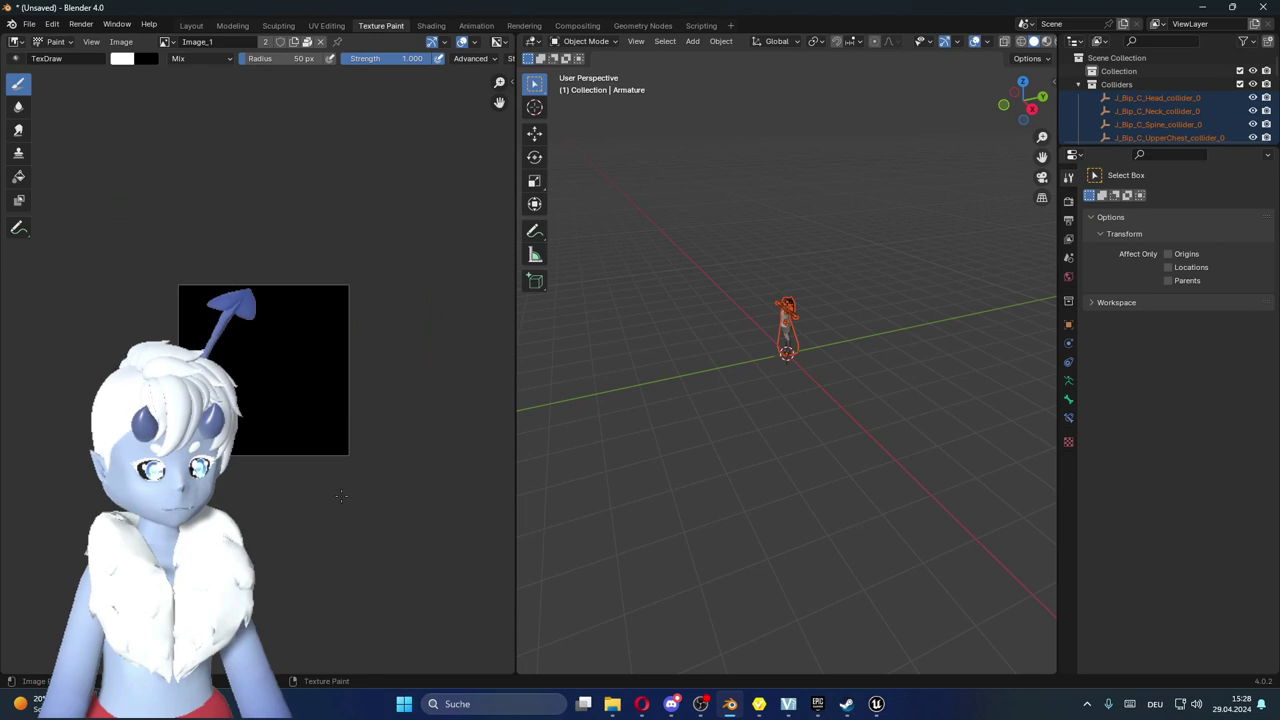
{"action": "left_click", "coordinate": [168, 44]}
{"action": "key", "text": "Down"}
{"action": "key", "text": "Return"}
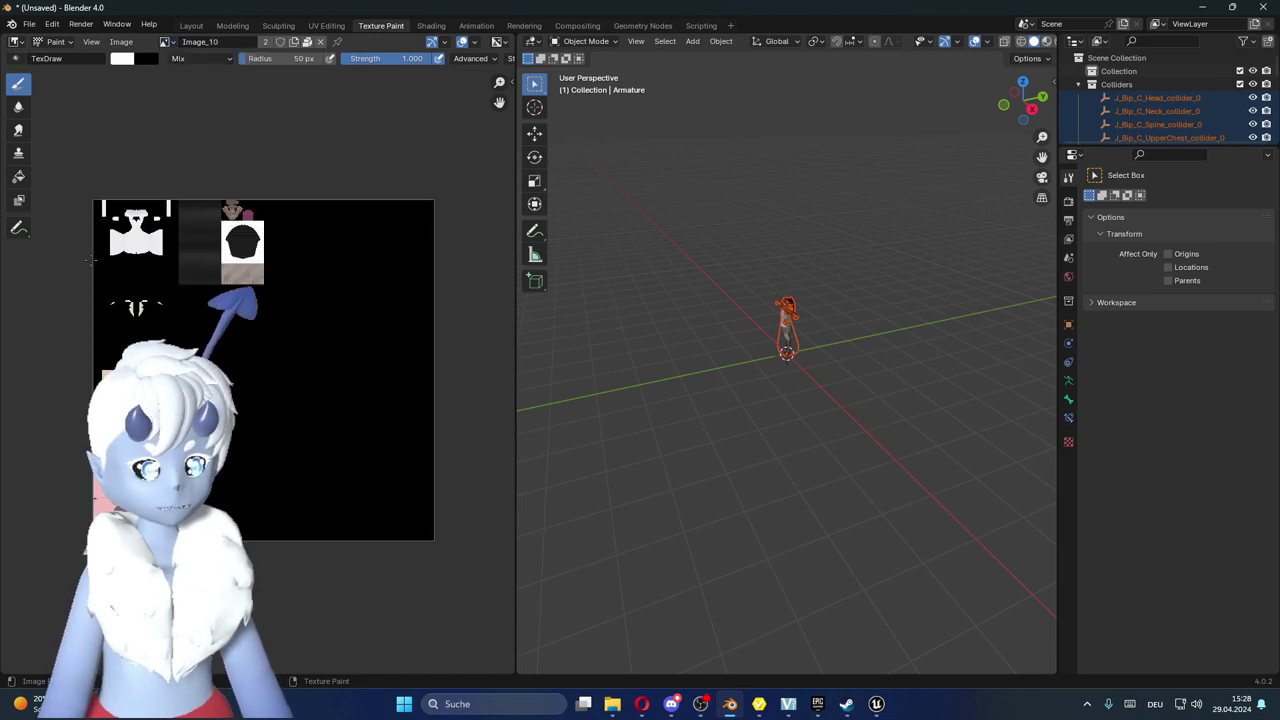
{"action": "left_click", "coordinate": [121, 41]}
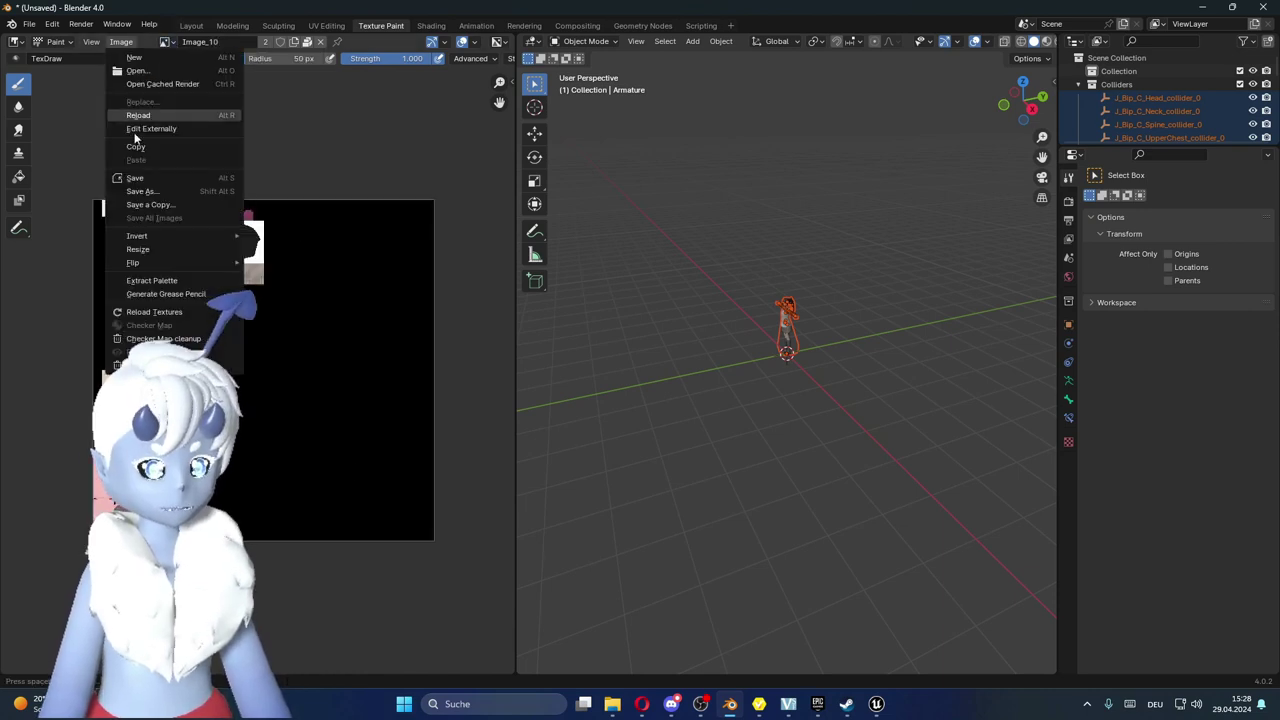
{"action": "left_click", "coordinate": [150, 186]}
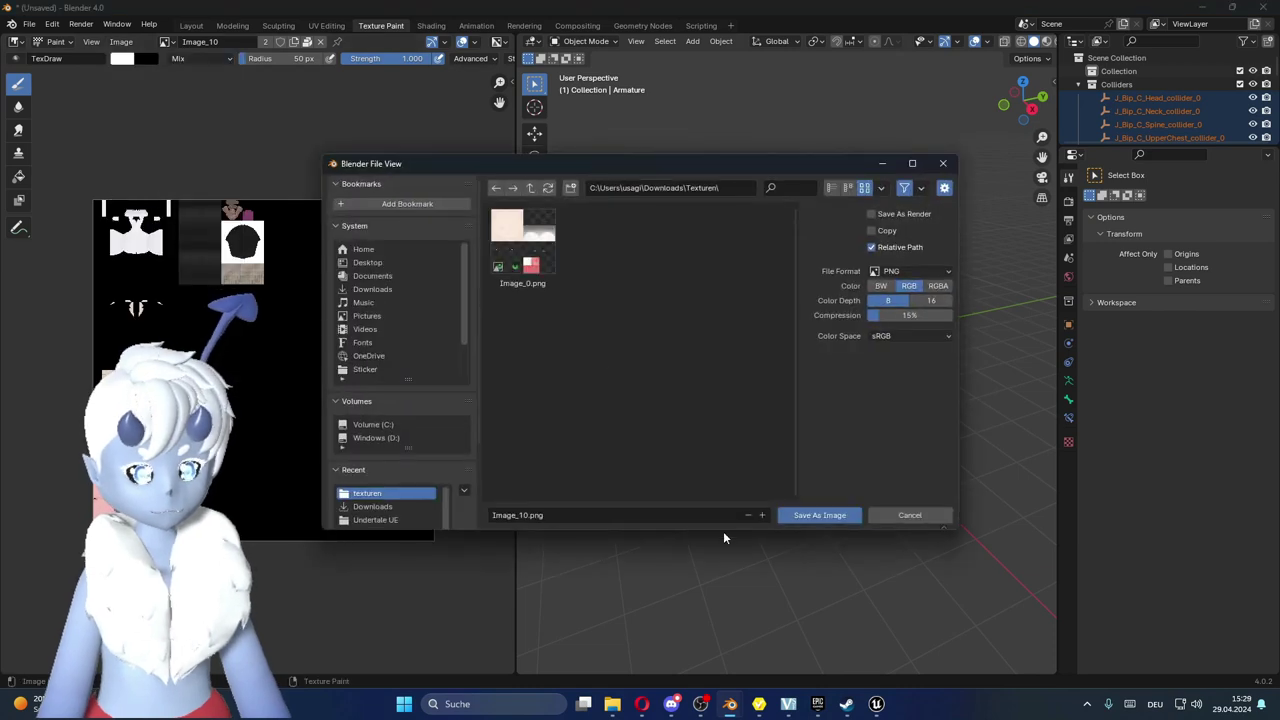
{"action": "left_click", "coordinate": [795, 516]}
- Look through Image_11 and Image_2, ending on the Image_3 texture atlas
{"action": "left_click", "coordinate": [169, 43]}
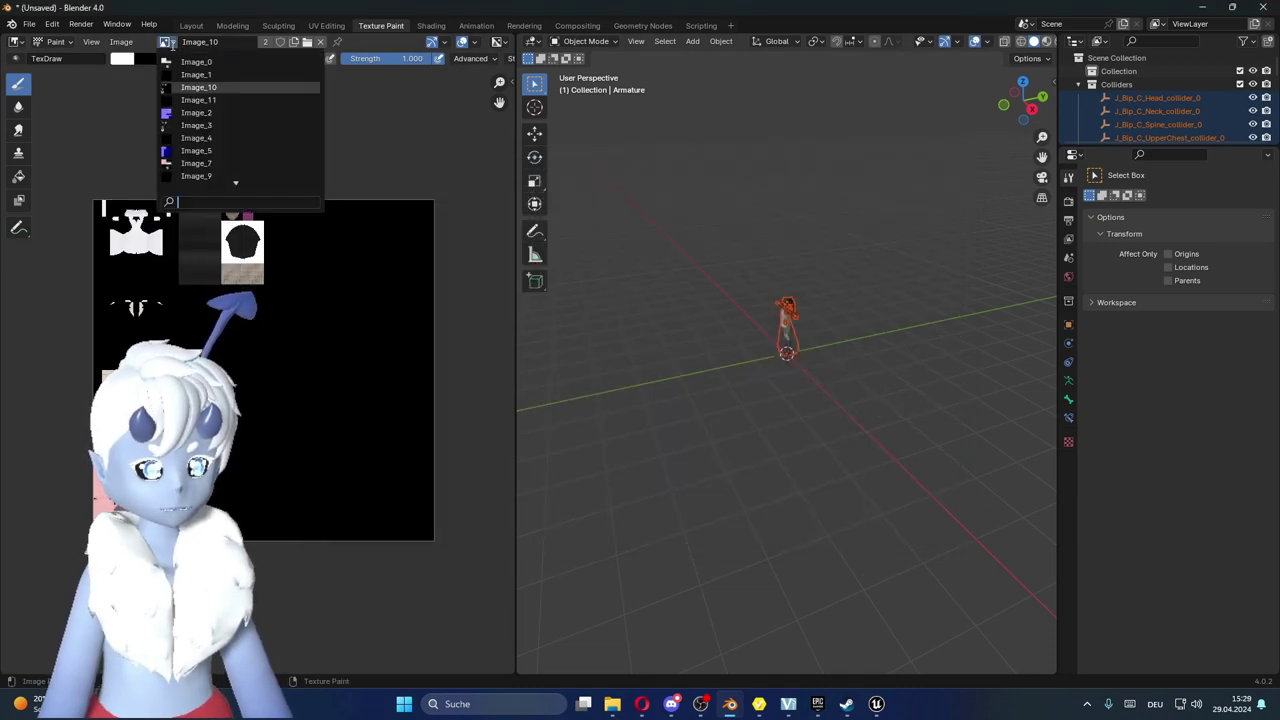
{"action": "left_click", "coordinate": [220, 99]}
{"action": "left_click", "coordinate": [169, 42]}
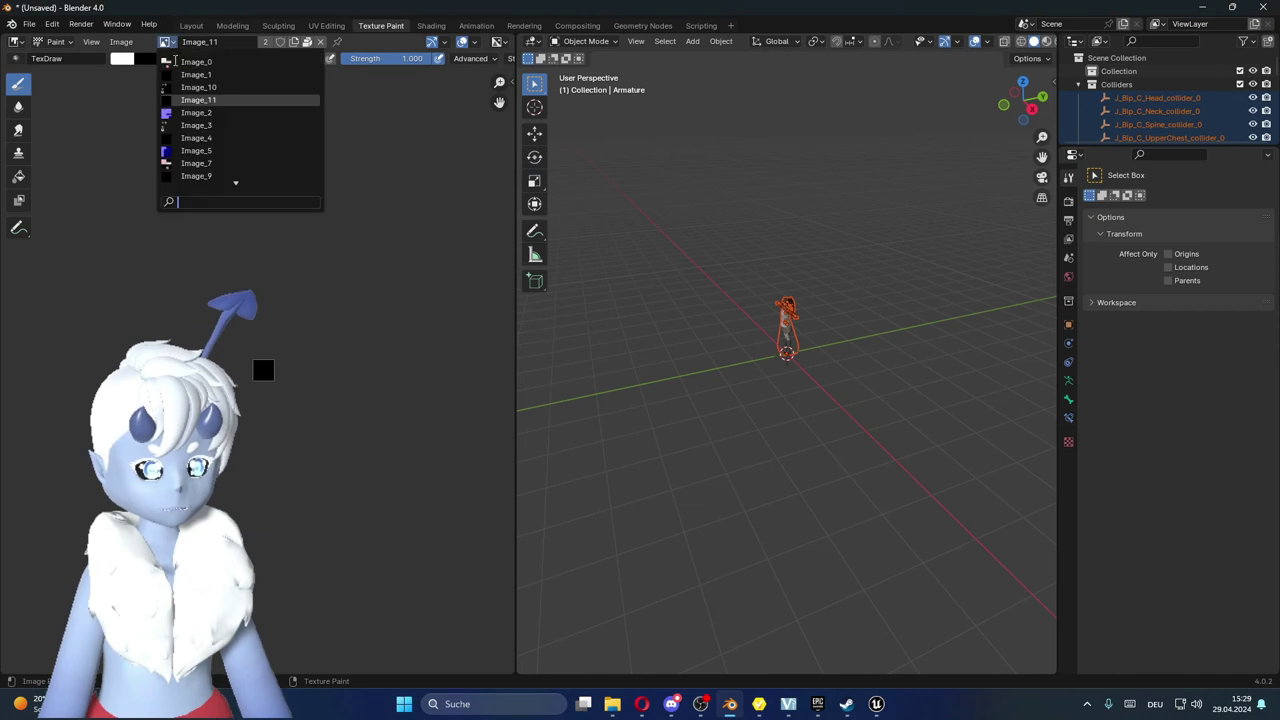
{"action": "left_click", "coordinate": [207, 194]}
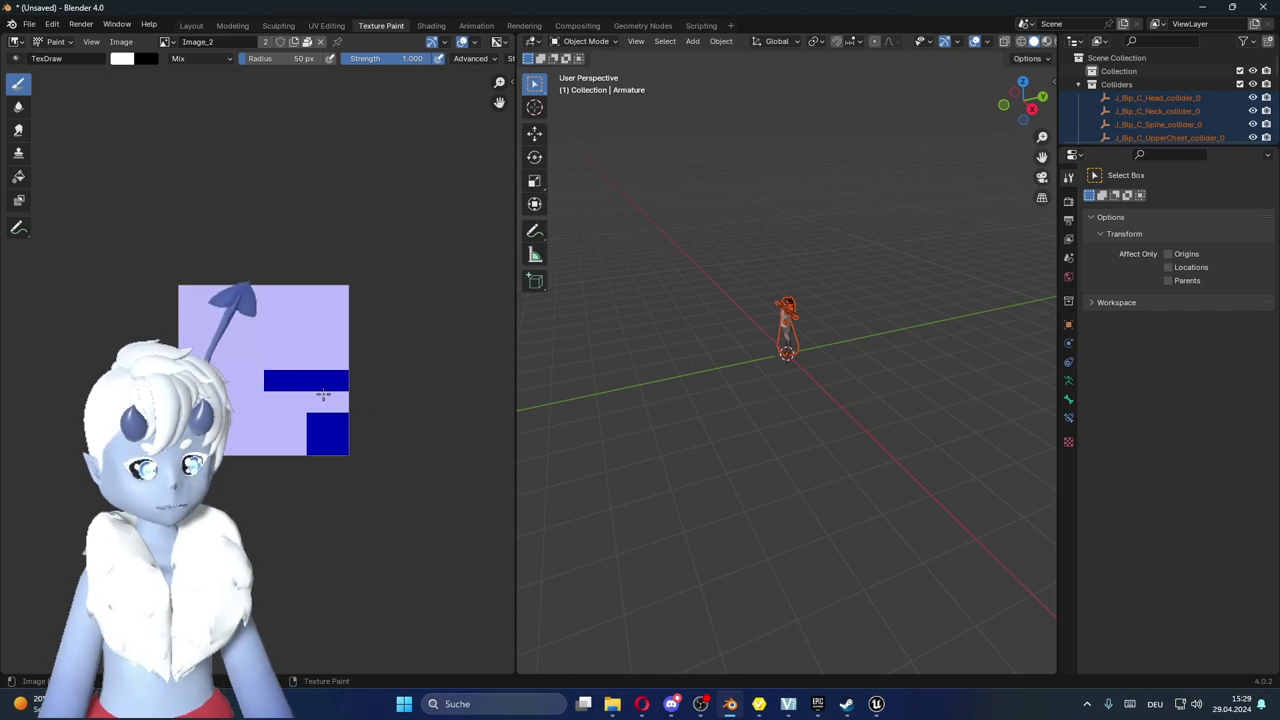
{"action": "left_click", "coordinate": [166, 41]}
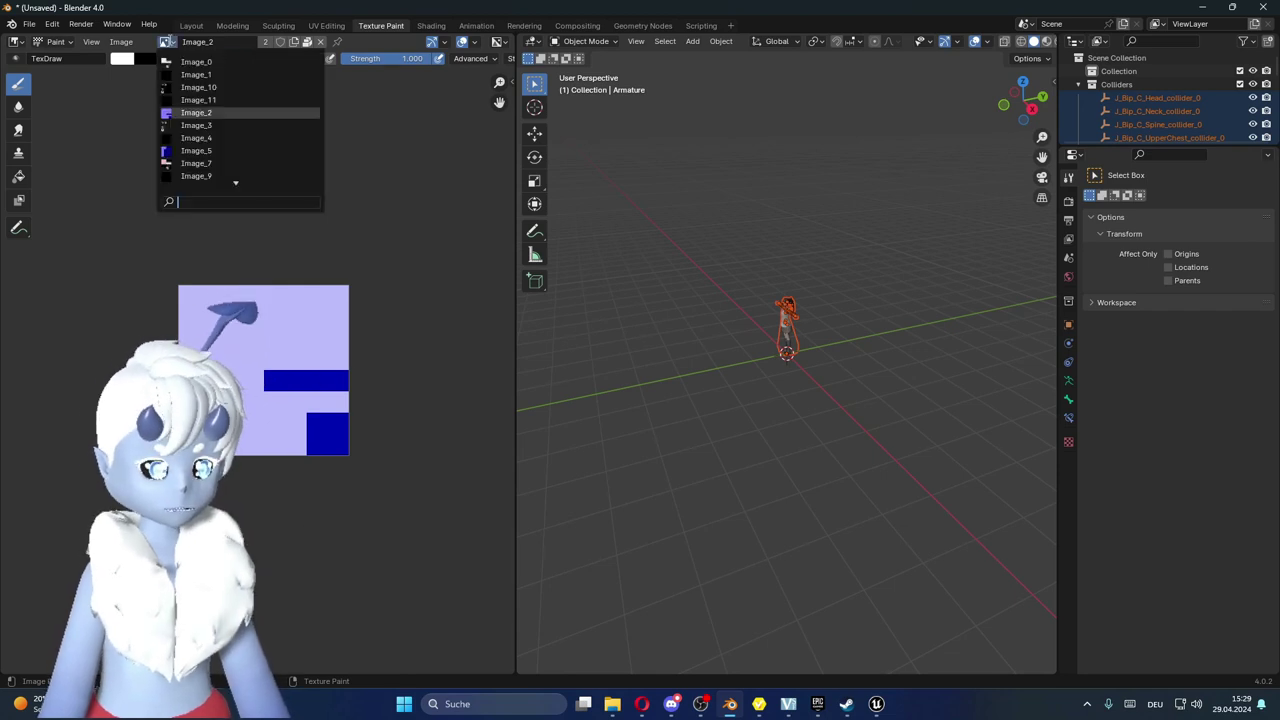
{"action": "left_click", "coordinate": [196, 125]}
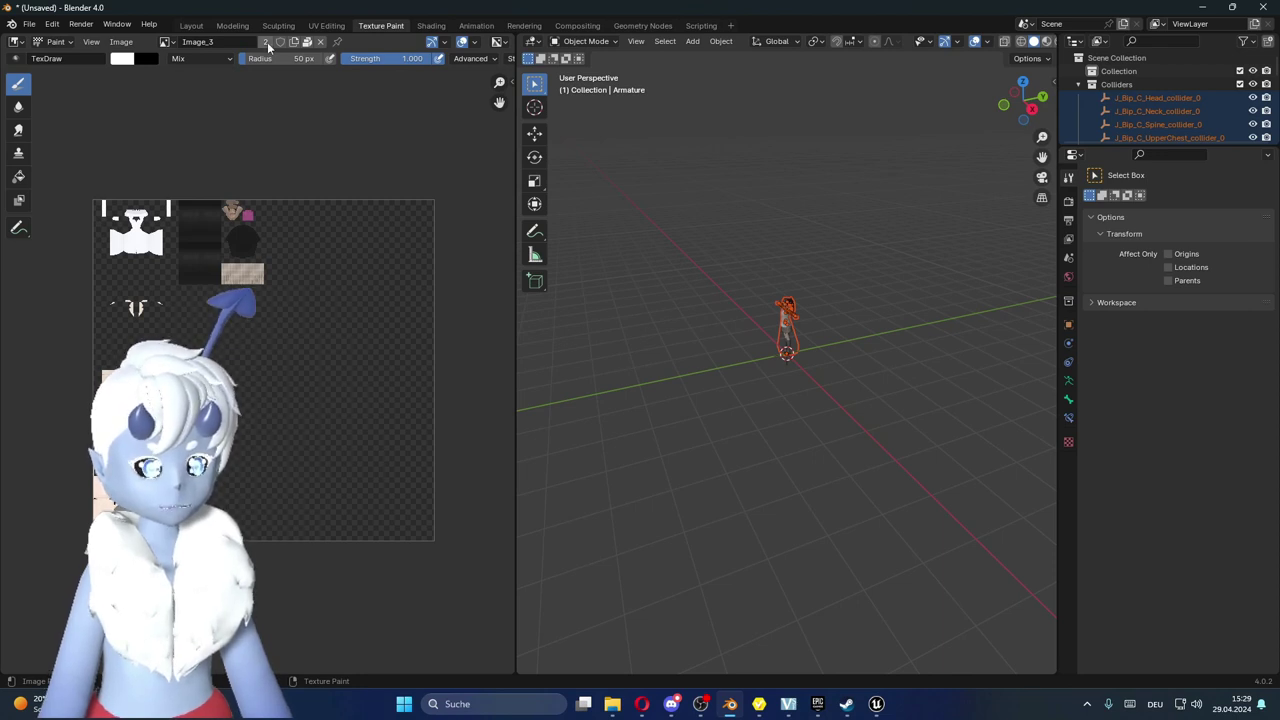
- Save the Image_3 atlas into Texturen, overwriting Image_10.png
{"action": "left_click", "coordinate": [121, 41]}
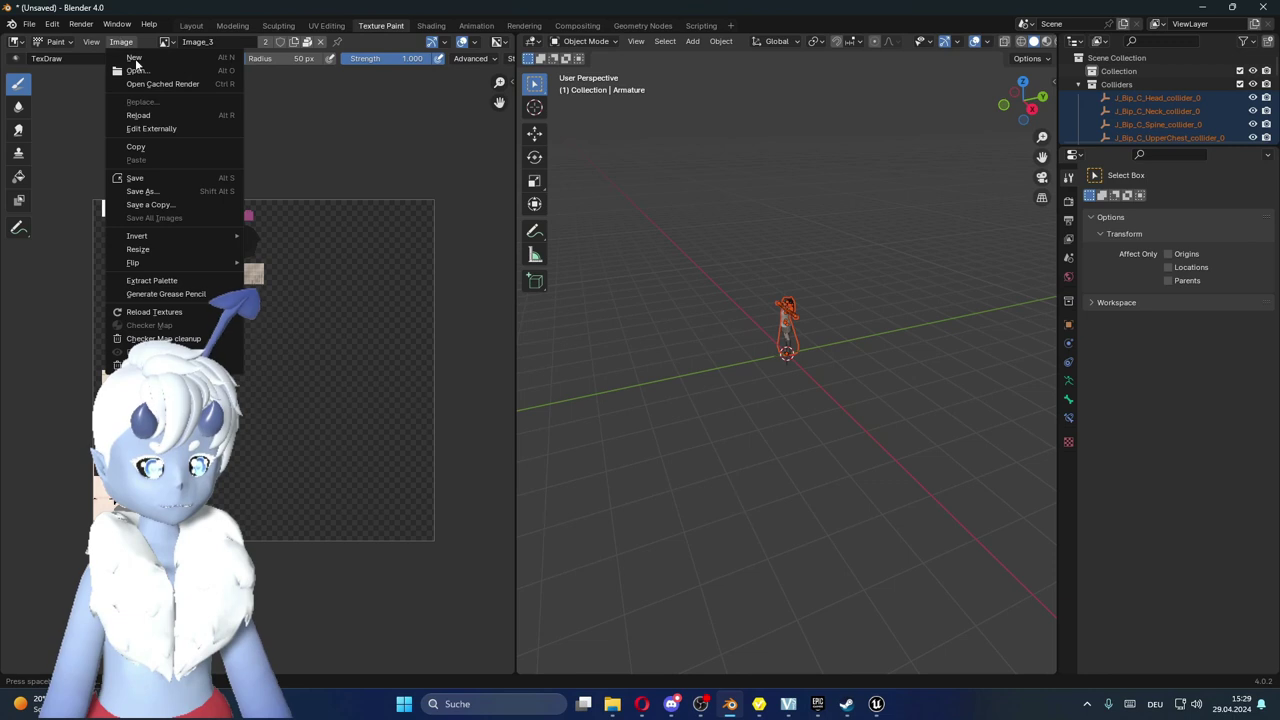
{"action": "left_click", "coordinate": [167, 191]}
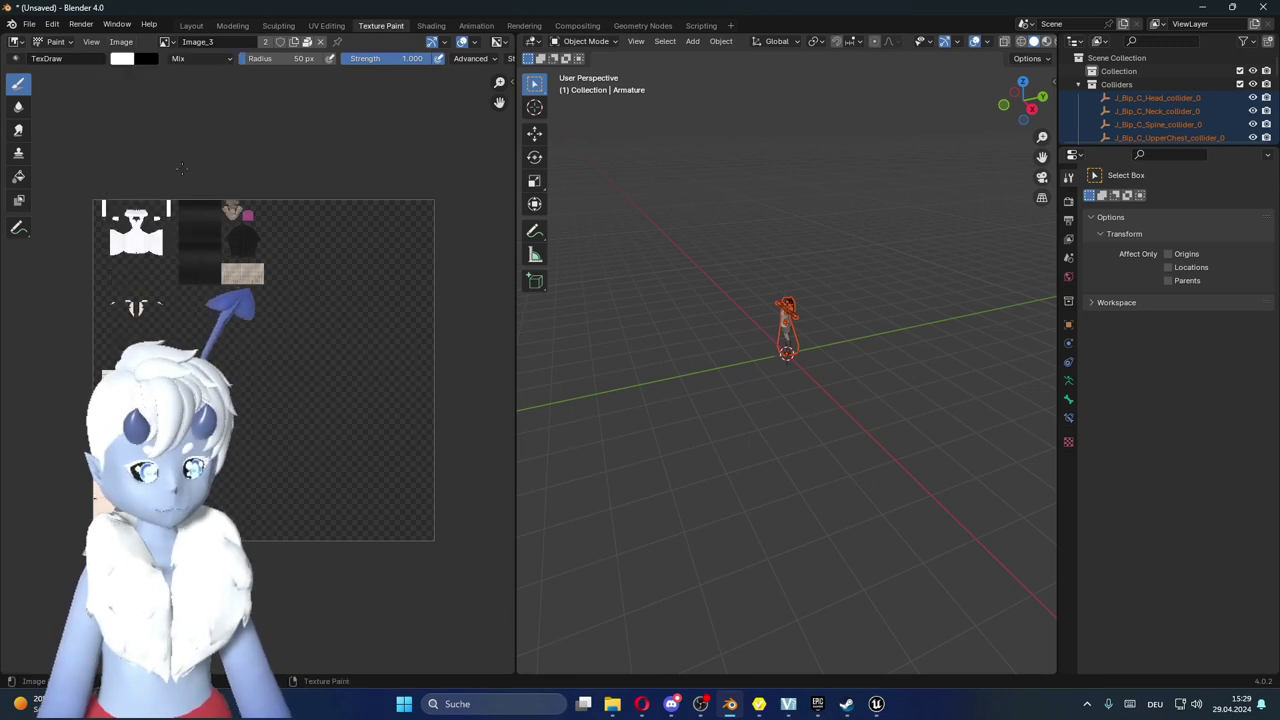
{"action": "left_click", "coordinate": [165, 41]}
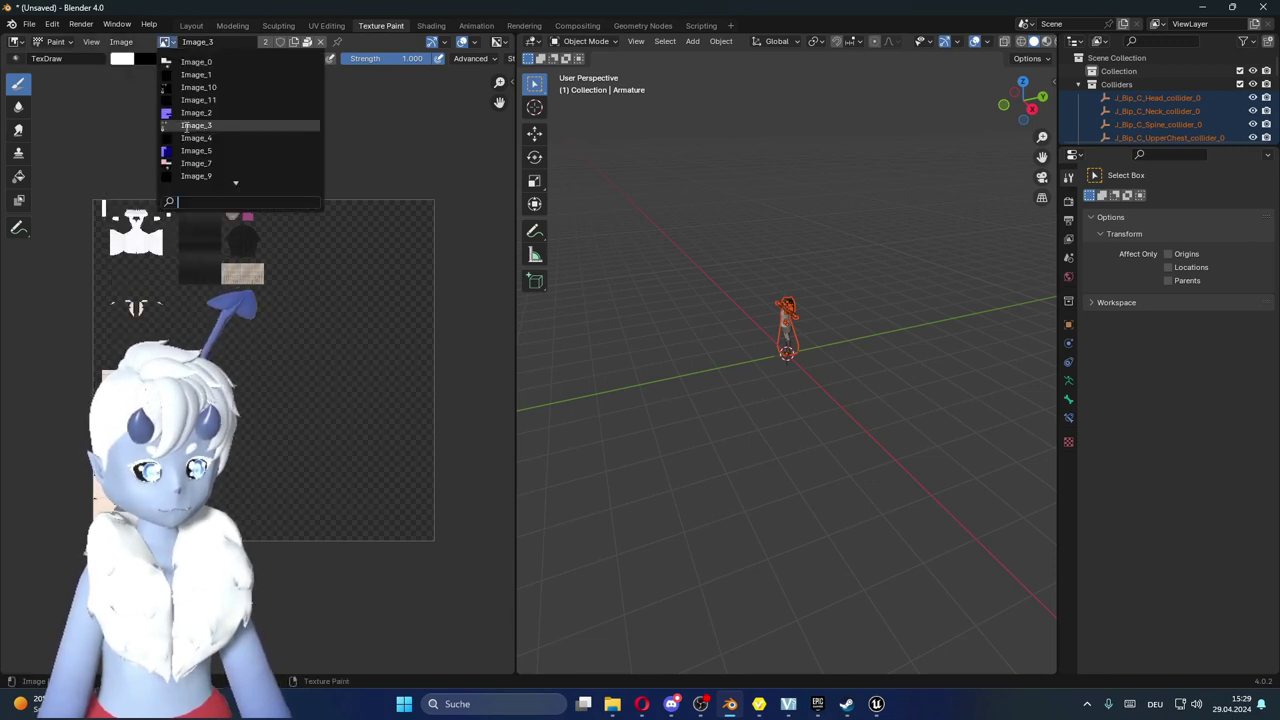
{"action": "left_click", "coordinate": [119, 42]}
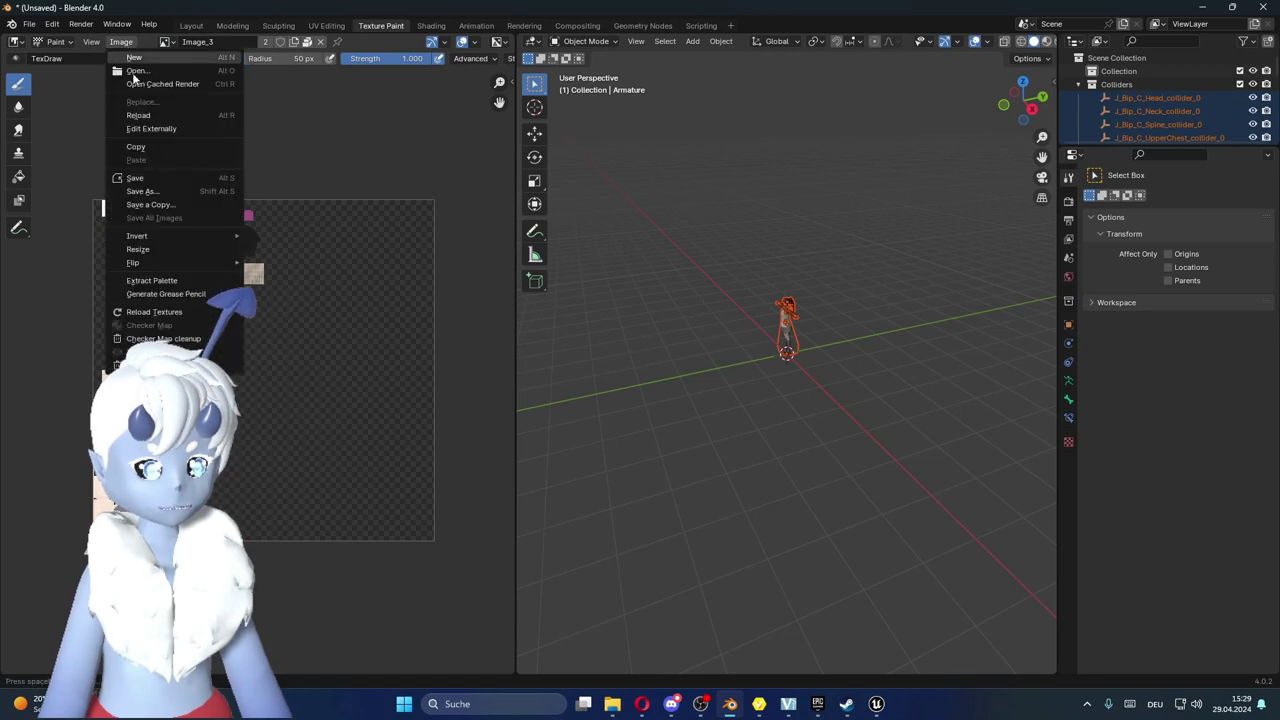
{"action": "left_click", "coordinate": [149, 188]}
{"action": "left_click", "coordinate": [520, 235]}
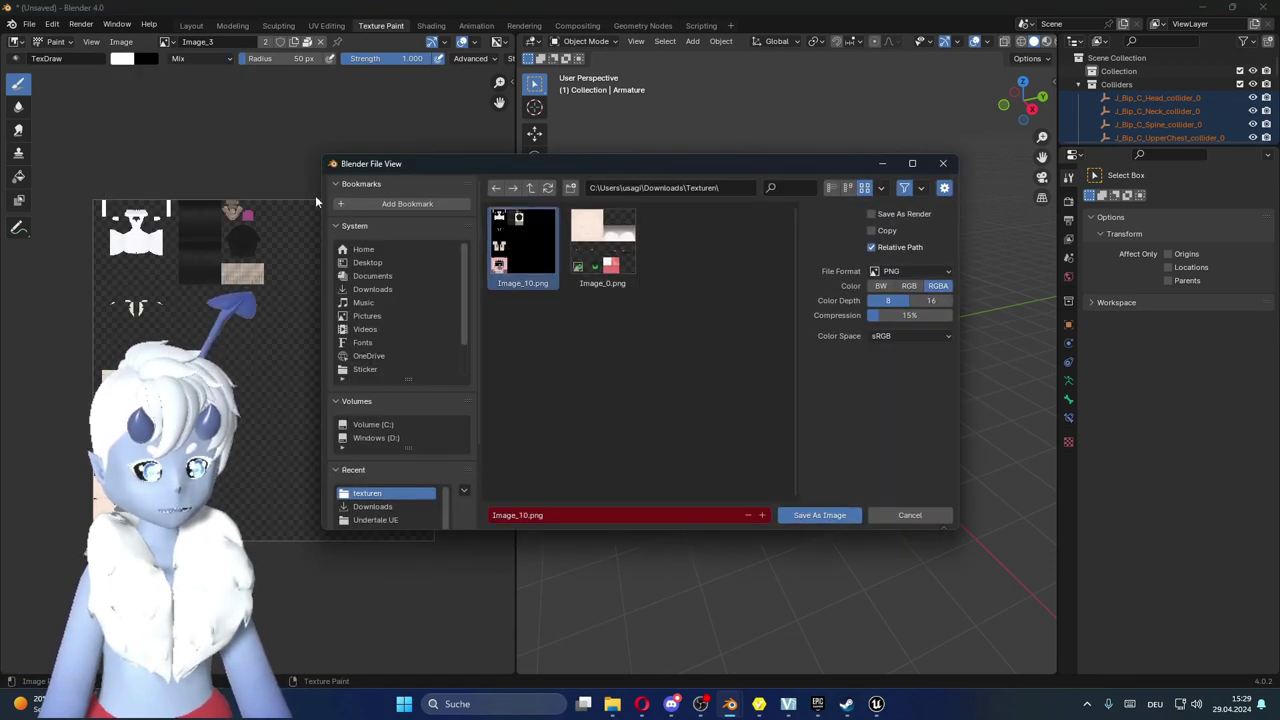
{"action": "left_click", "coordinate": [819, 515]}
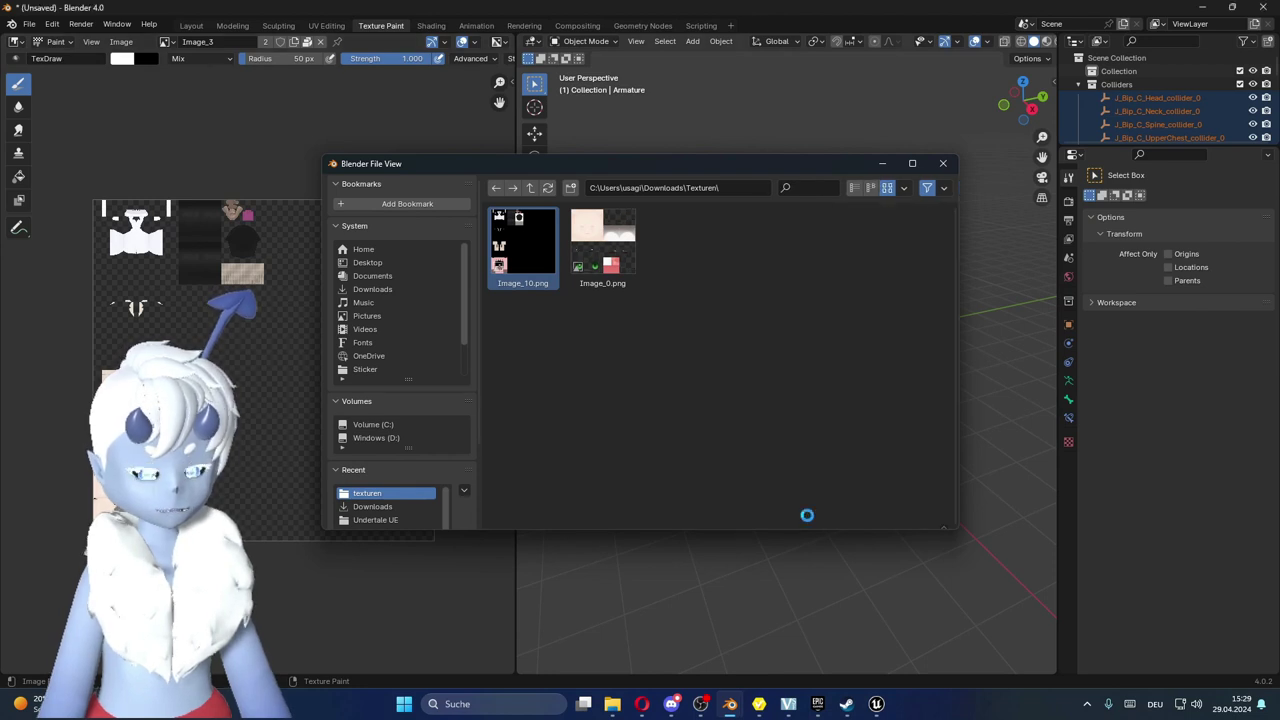
{"action": "left_click", "coordinate": [175, 42]}
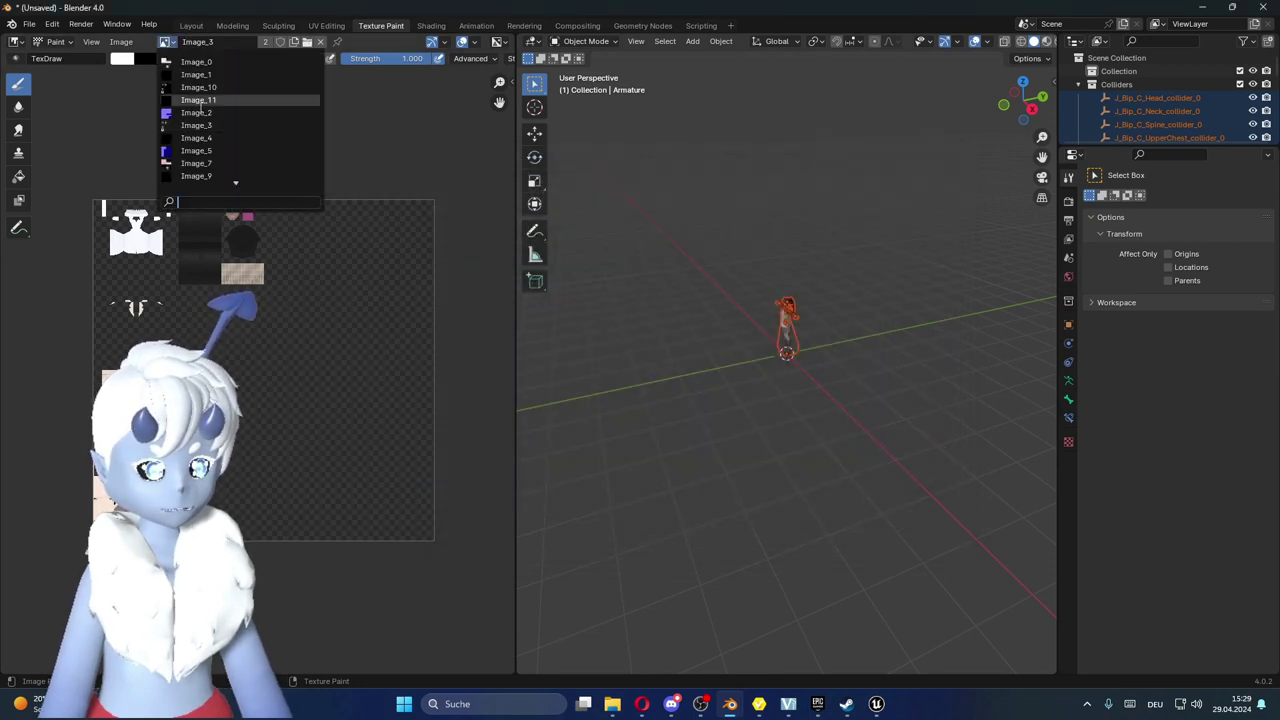
- Browse past Image_4 to the blue Image_5 texture and frame it in the editor
{"action": "left_click", "coordinate": [225, 142]}
{"action": "left_click", "coordinate": [163, 42]}
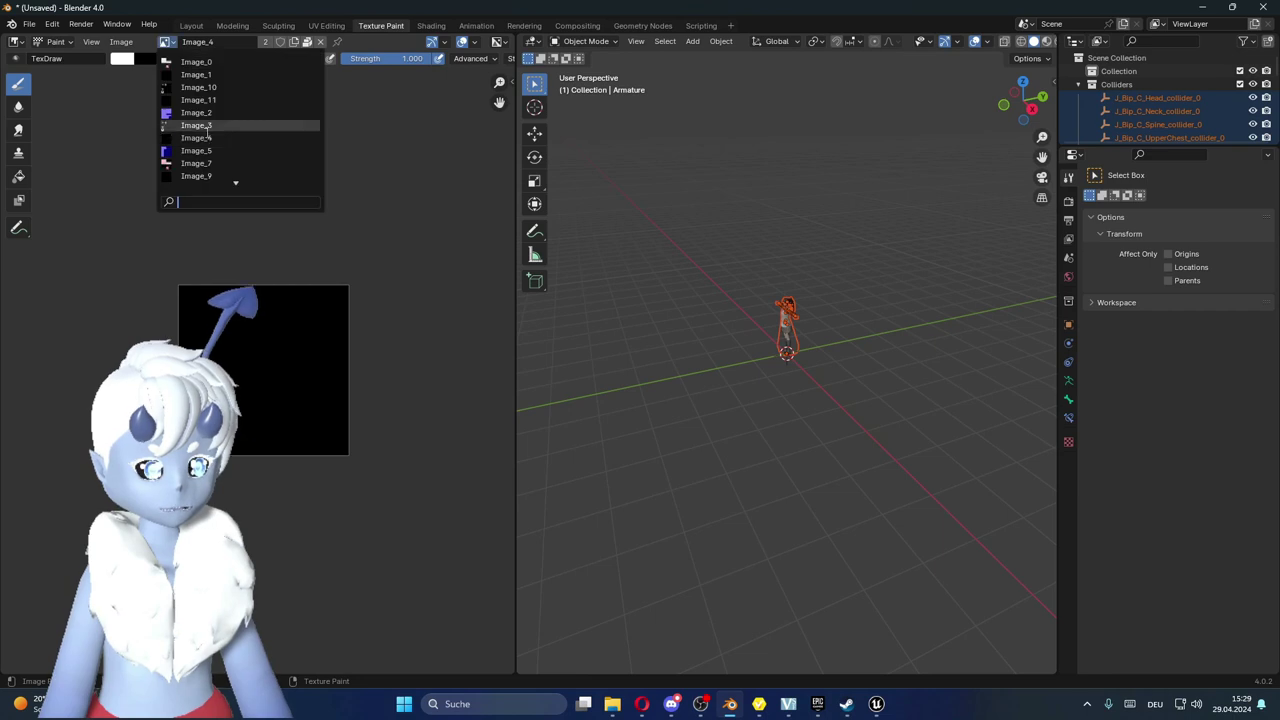
{"action": "left_click", "coordinate": [225, 150]}
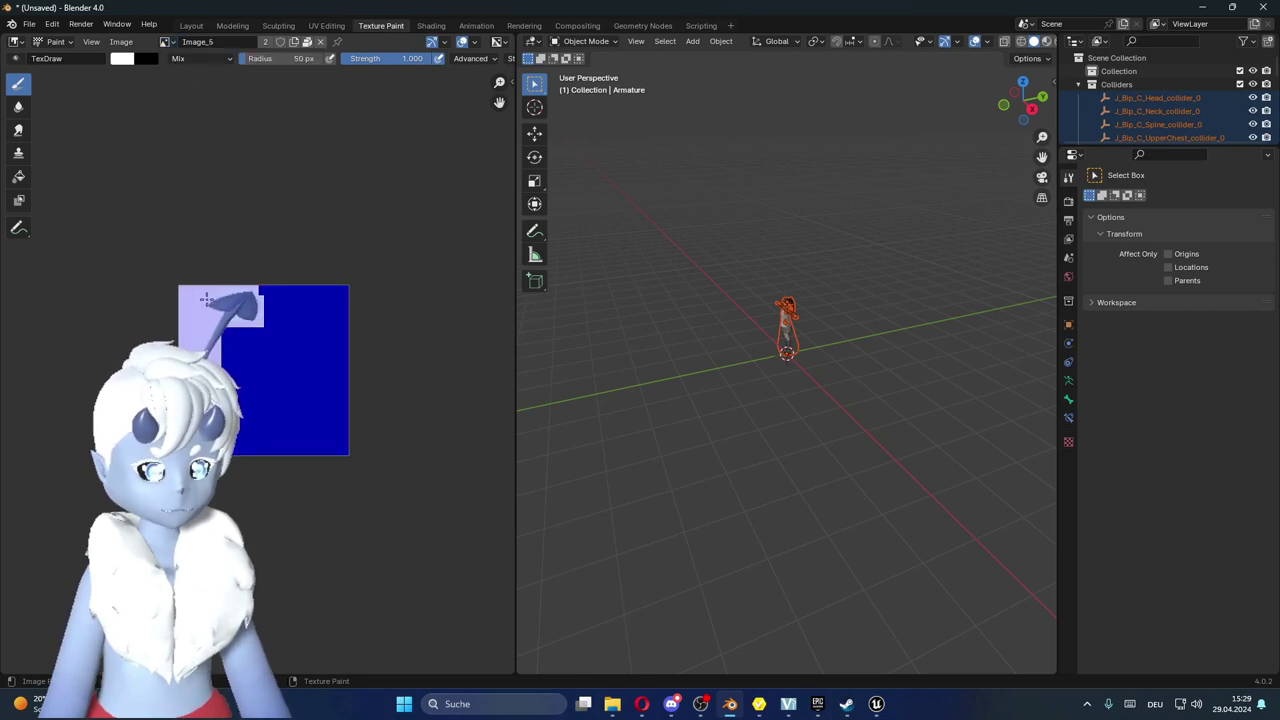
{"action": "scroll", "coordinate": [191, 194], "scroll_direction": "up", "scroll_amount": 3}
{"action": "scroll", "coordinate": [190, 174], "scroll_direction": "up", "scroll_amount": 3}
{"action": "middle_click_drag", "start_coordinate": [184, 134], "coordinate": [251, 343]}
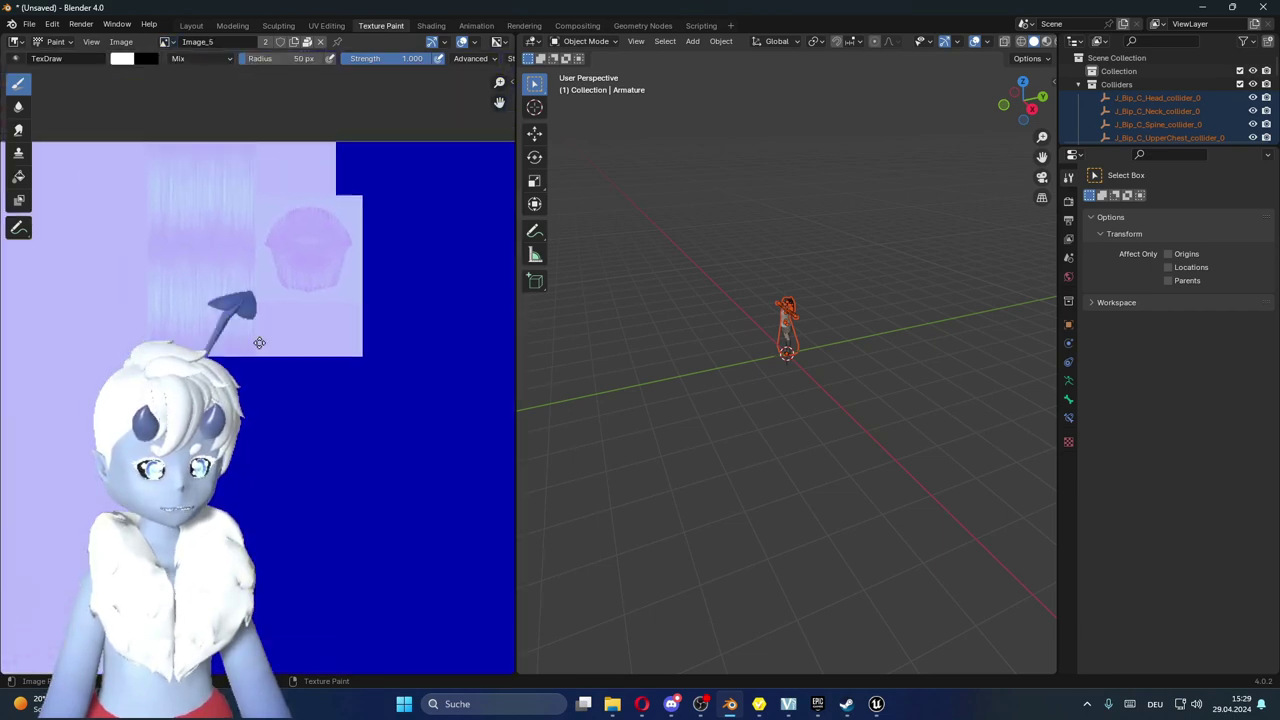
{"action": "scroll", "coordinate": [314, 320], "scroll_direction": "down", "scroll_amount": 2}
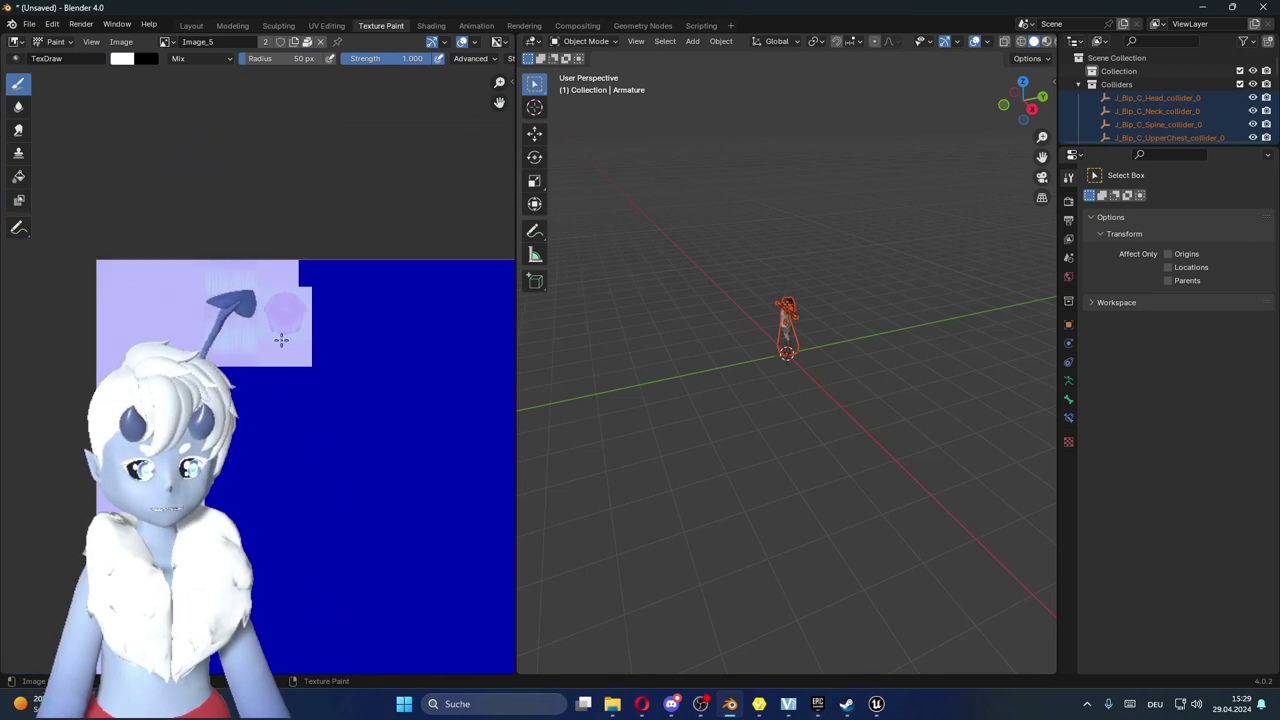
{"action": "scroll", "coordinate": [281, 340], "scroll_direction": "down", "scroll_amount": 1}
{"action": "middle_click_drag", "start_coordinate": [325, 405], "coordinate": [310, 386]}
- Save Image_5 to disk as a new file
{"action": "left_click", "coordinate": [166, 42]}
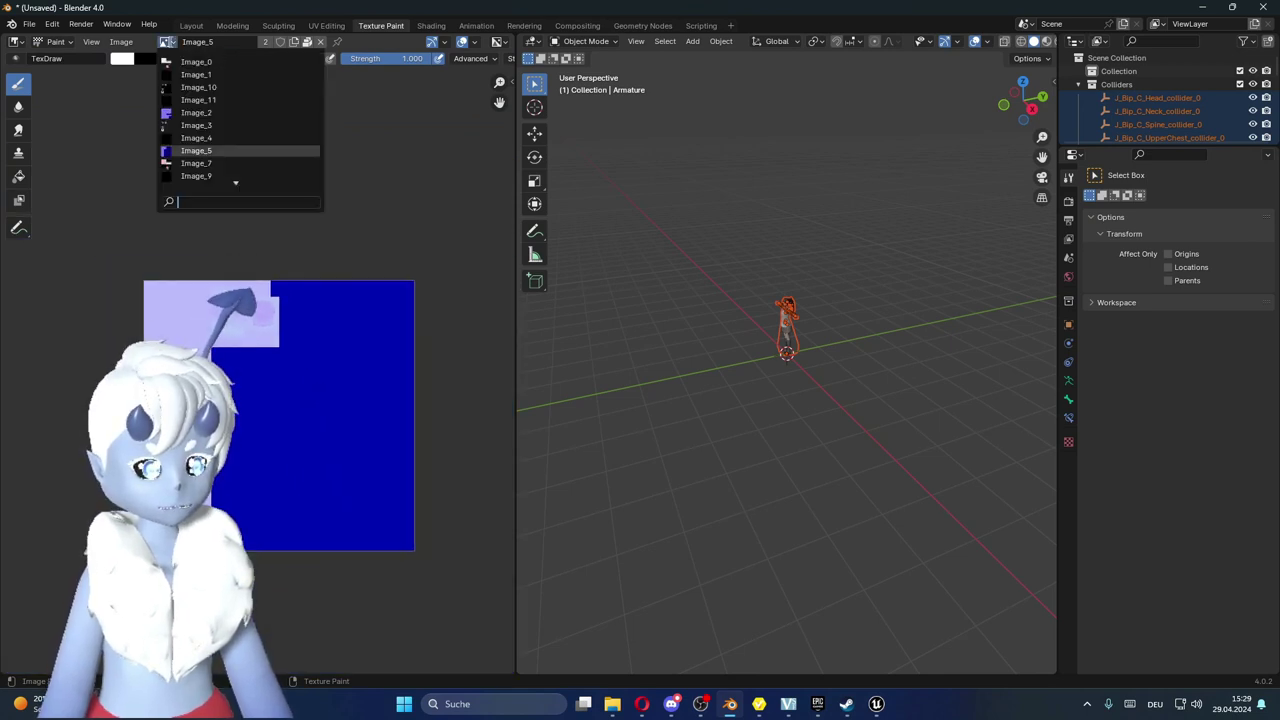
{"action": "left_click", "coordinate": [196, 150]}
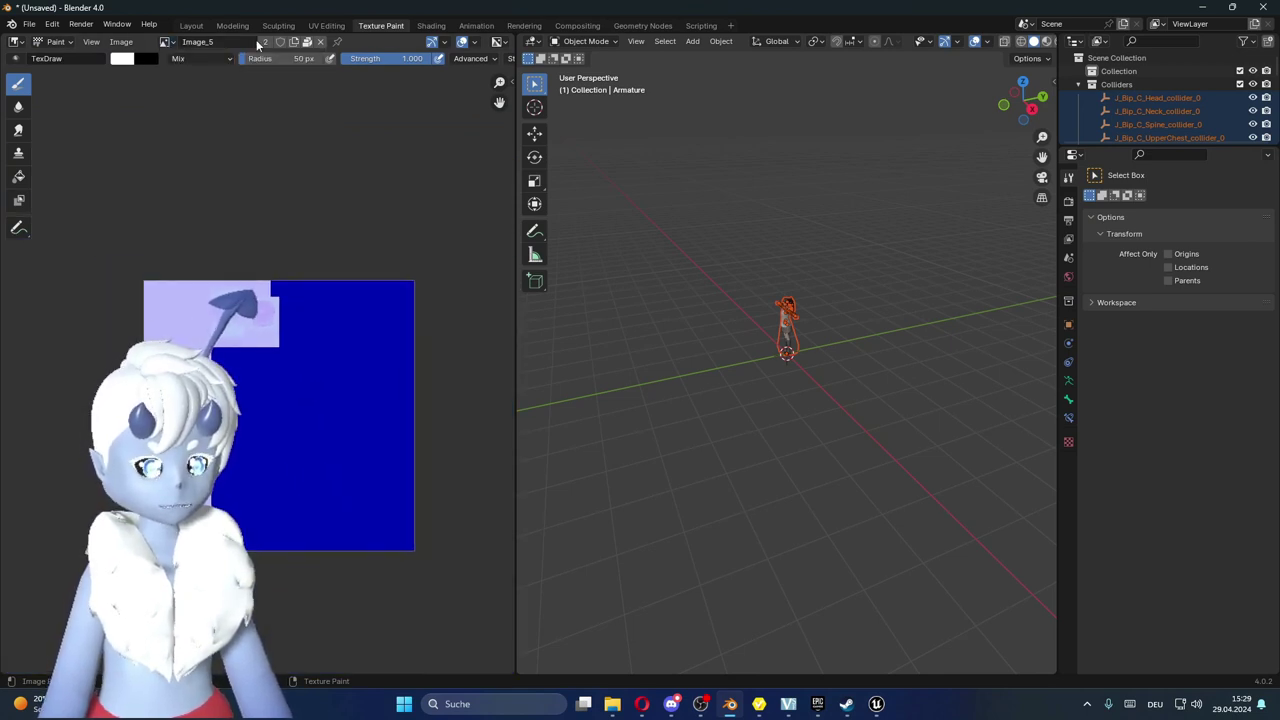
{"action": "left_click", "coordinate": [121, 41]}
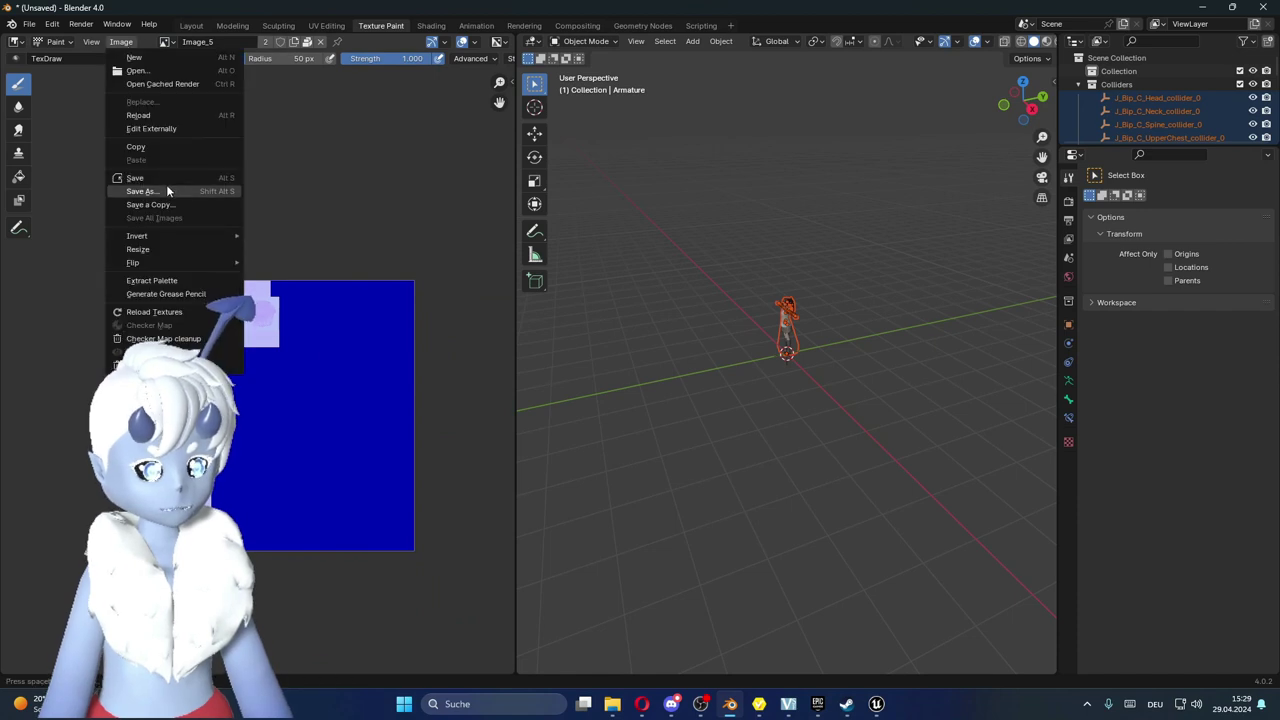
{"action": "left_click", "coordinate": [141, 191]}
{"action": "left_click", "coordinate": [804, 518]}
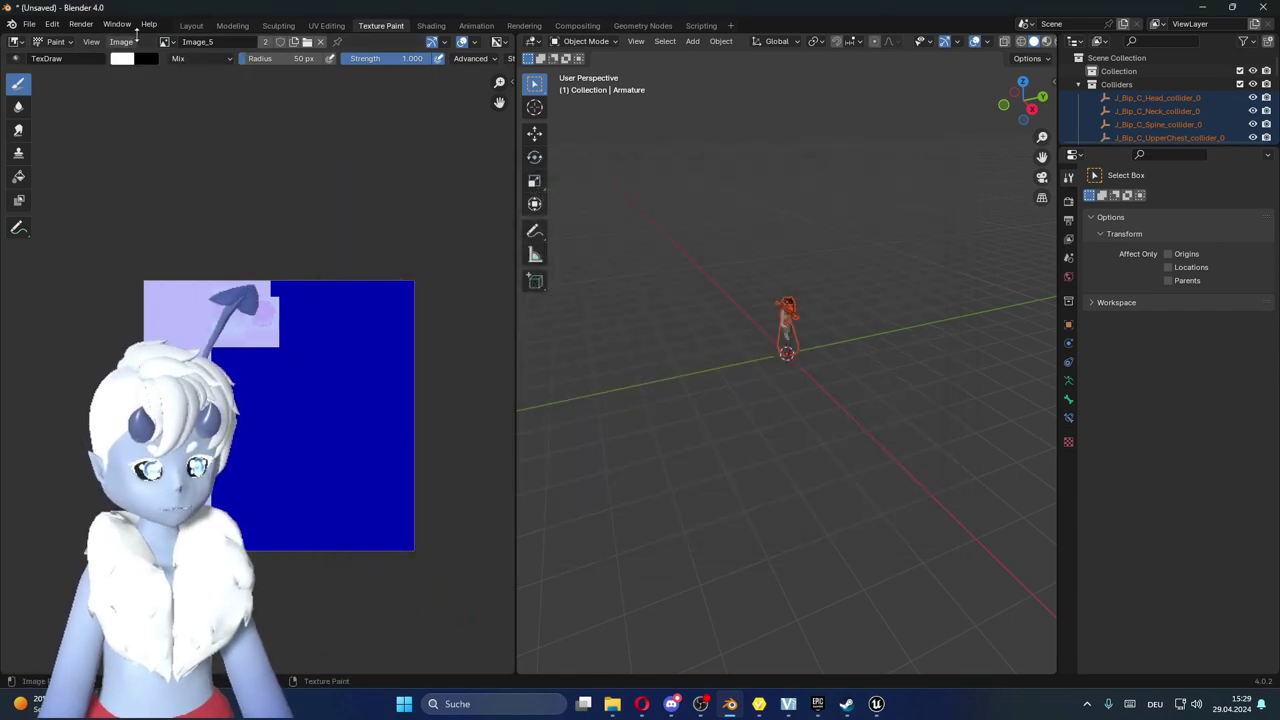
- Switch the image editor from the Image_7 atlas to Image_9
{"action": "left_click", "coordinate": [166, 42]}
{"action": "left_click", "coordinate": [205, 164]}
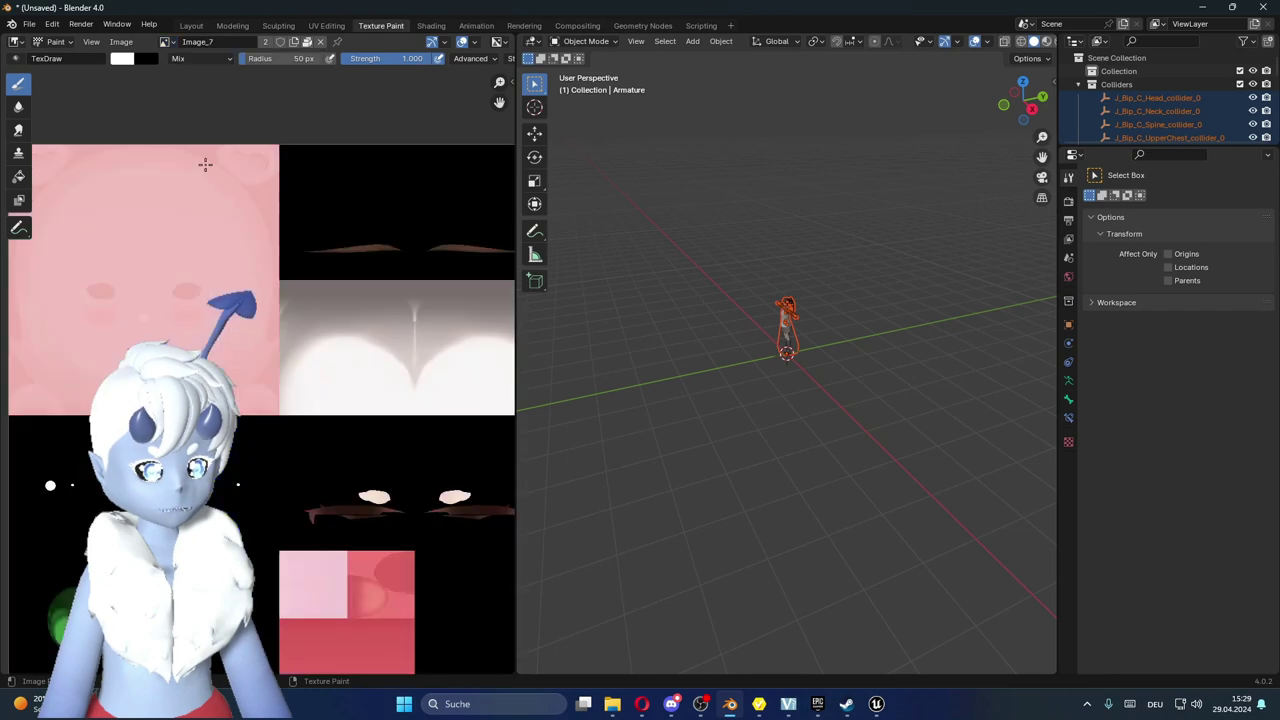
{"action": "scroll", "coordinate": [299, 384], "scroll_direction": "up", "scroll_amount": 1}
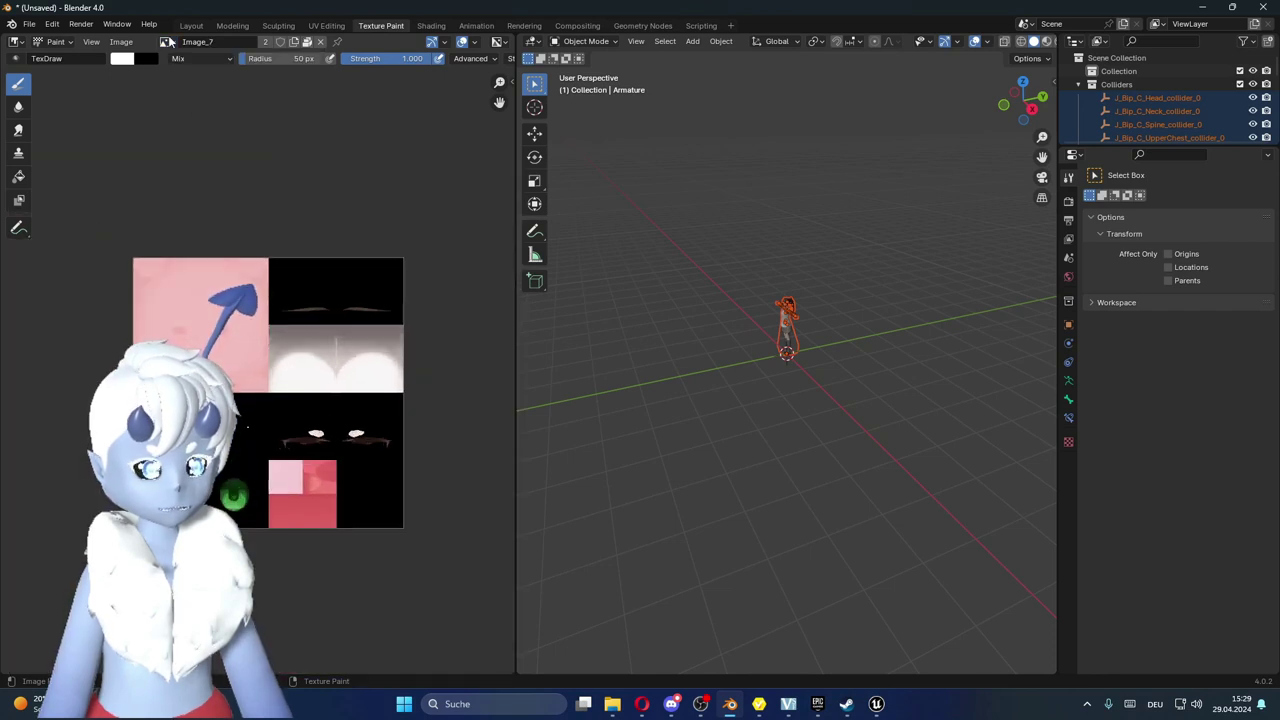
{"action": "left_click", "coordinate": [166, 42]}
{"action": "left_click", "coordinate": [205, 175]}
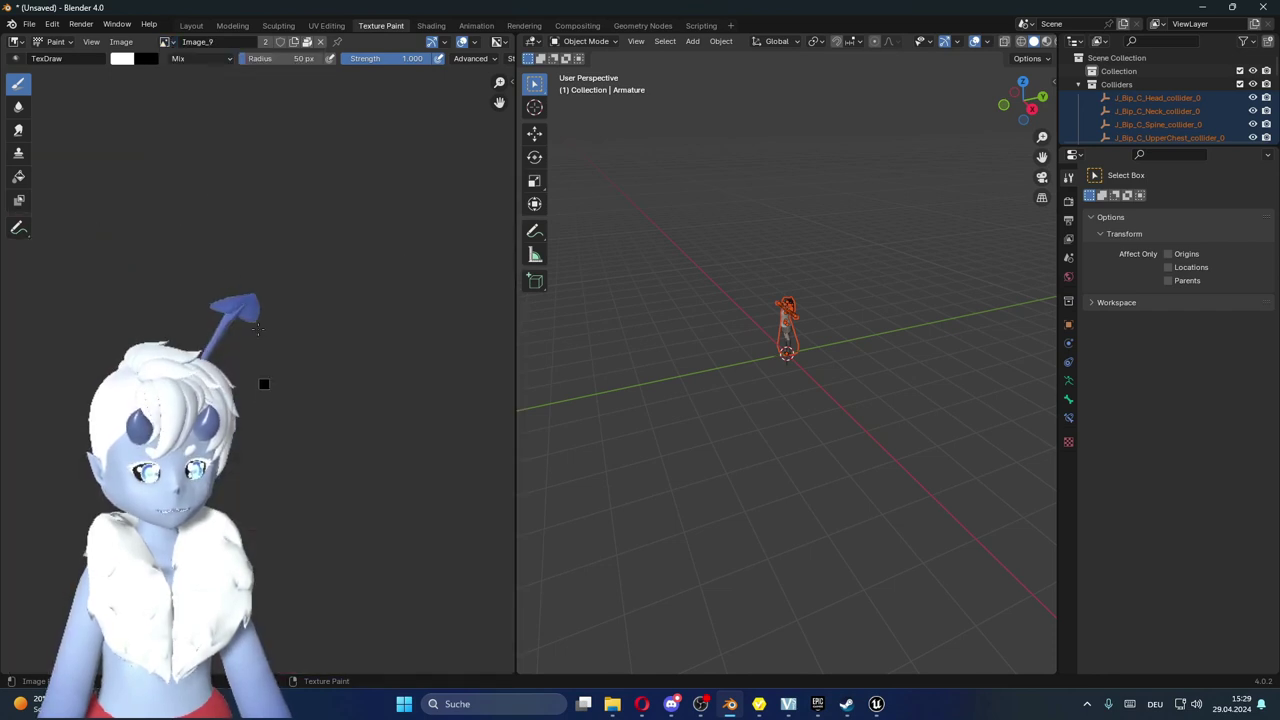
{"action": "left_click", "coordinate": [166, 42]}
{"action": "mouse_move", "coordinate": [236, 181]}
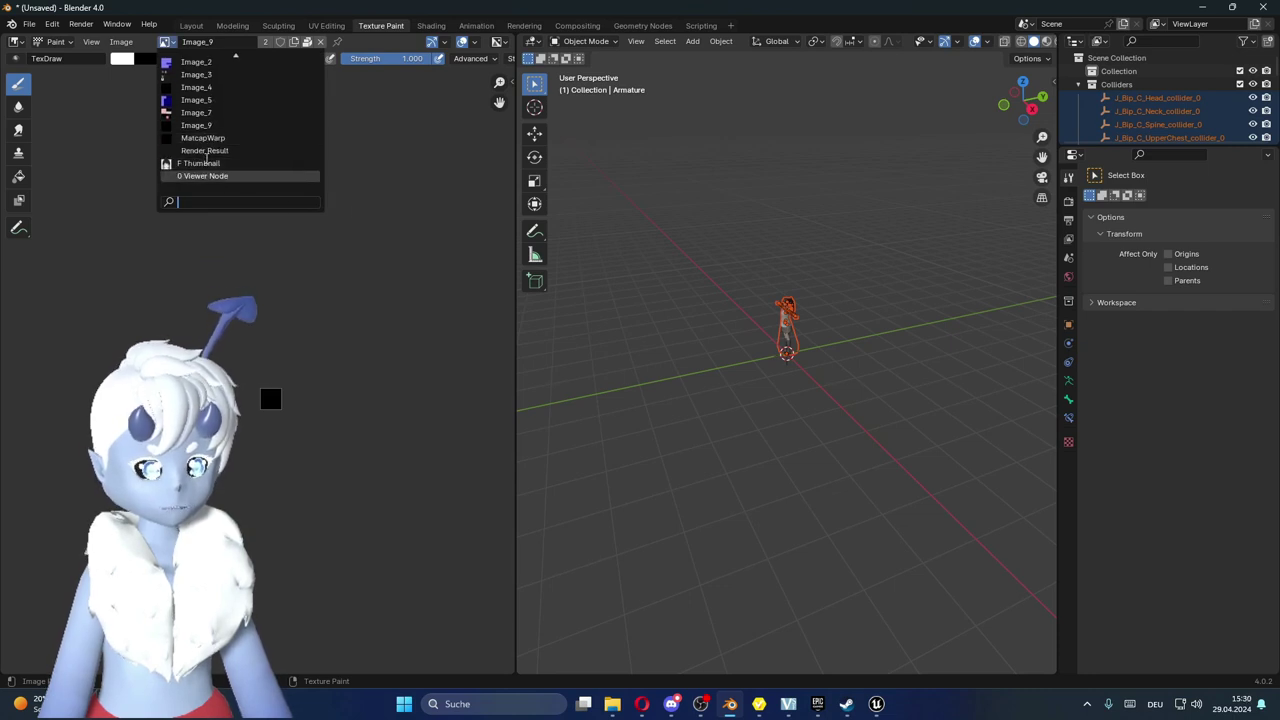
- Display the Thumbnail image and save it as Thumbnail.png in Texturen
{"action": "left_click", "coordinate": [203, 175]}
{"action": "left_click", "coordinate": [180, 42]}
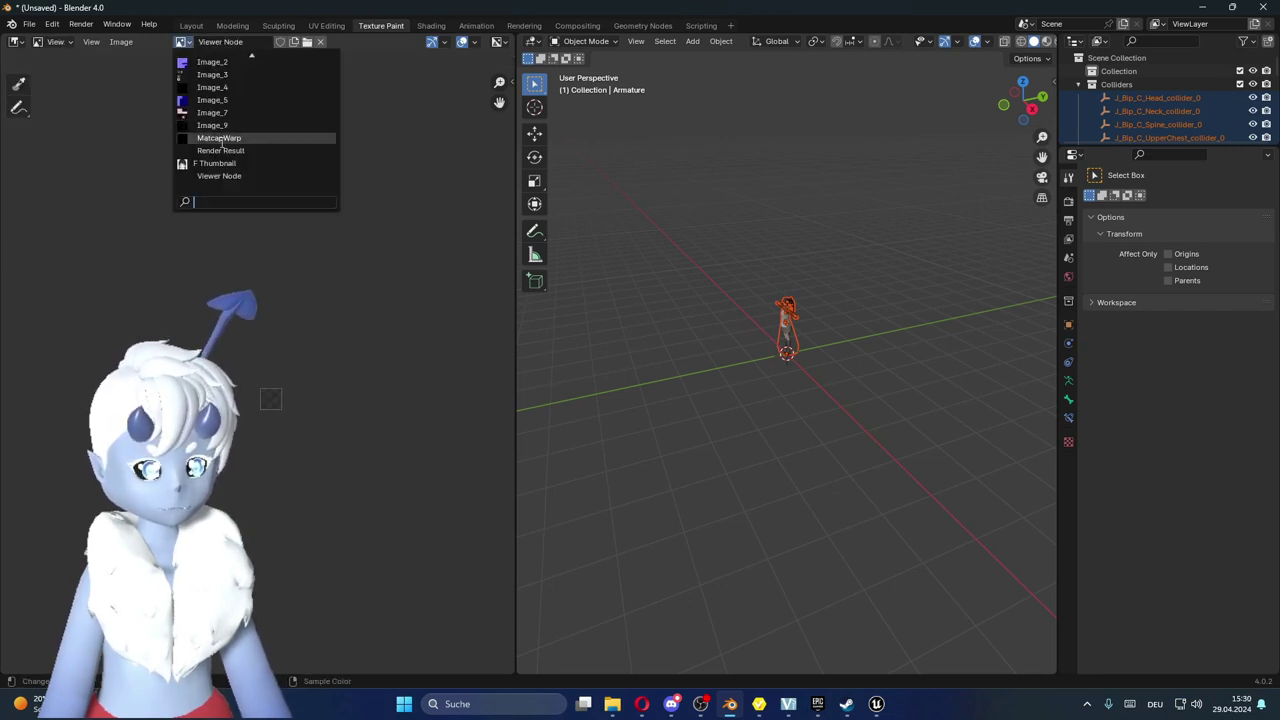
{"action": "left_click", "coordinate": [208, 160]}
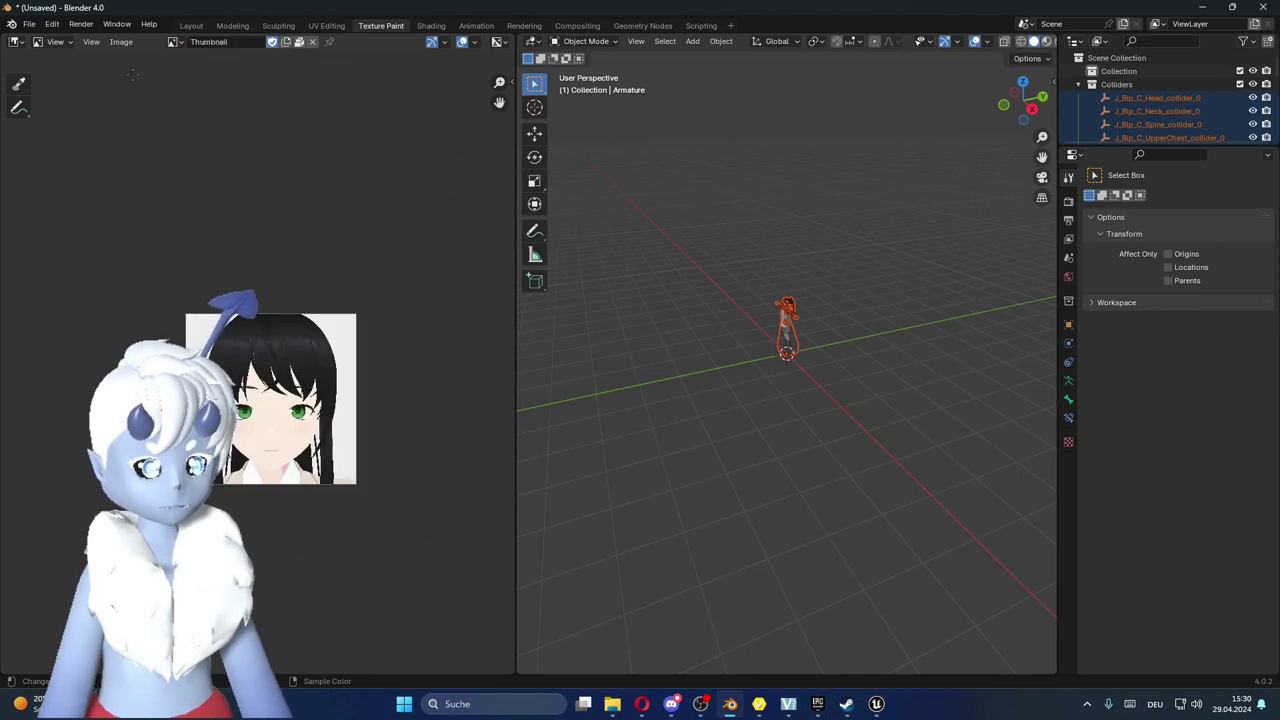
{"action": "left_click", "coordinate": [121, 41]}
{"action": "left_click", "coordinate": [176, 196]}
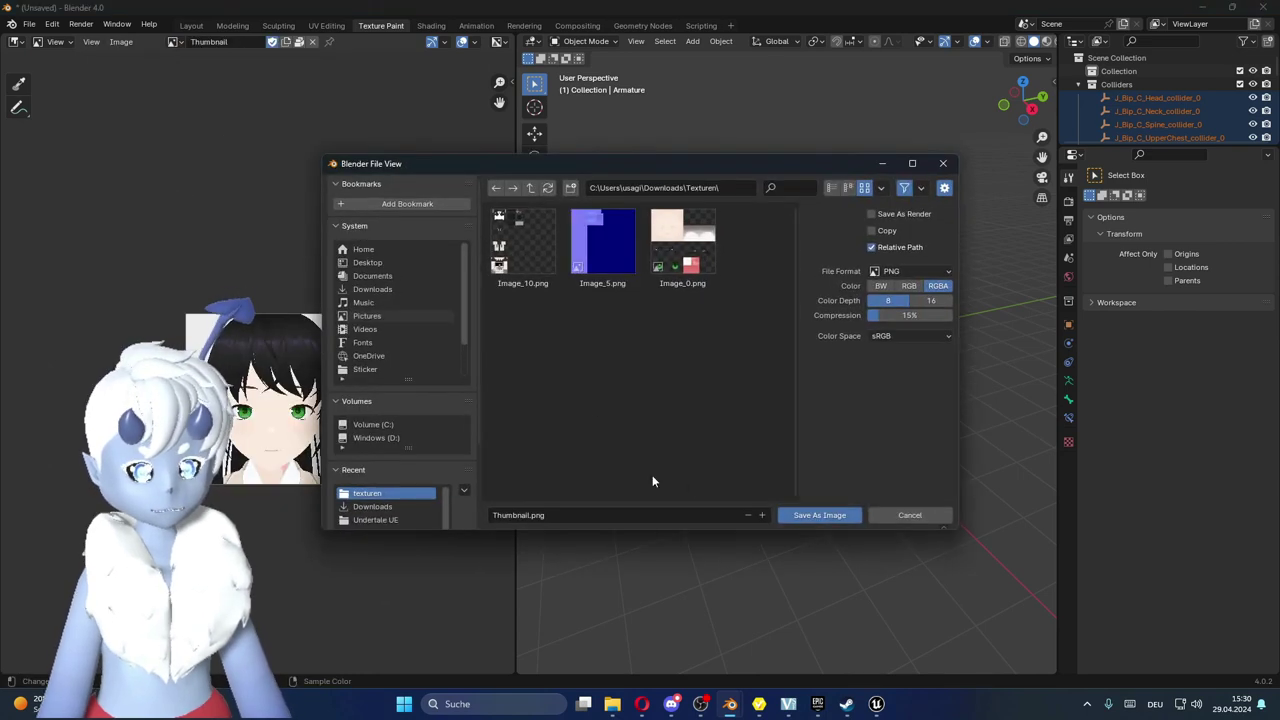
{"action": "left_click", "coordinate": [835, 513]}
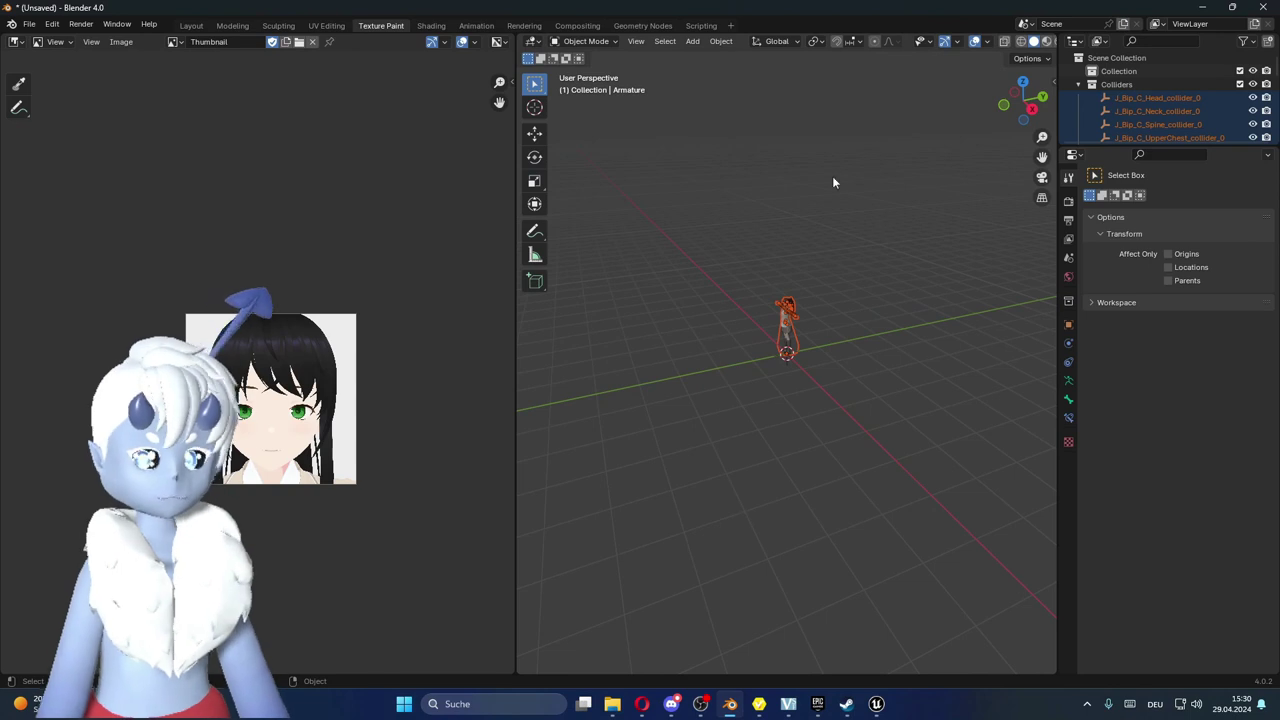
- View the character from the front, then expand material reduction in VRoid's VRM export window
{"action": "left_click", "coordinate": [1004, 104]}
{"action": "scroll", "coordinate": [838, 328], "scroll_direction": "up", "scroll_amount": 4}
{"action": "middle_click_drag", "start_coordinate": [876, 308], "coordinate": [865, 345]}
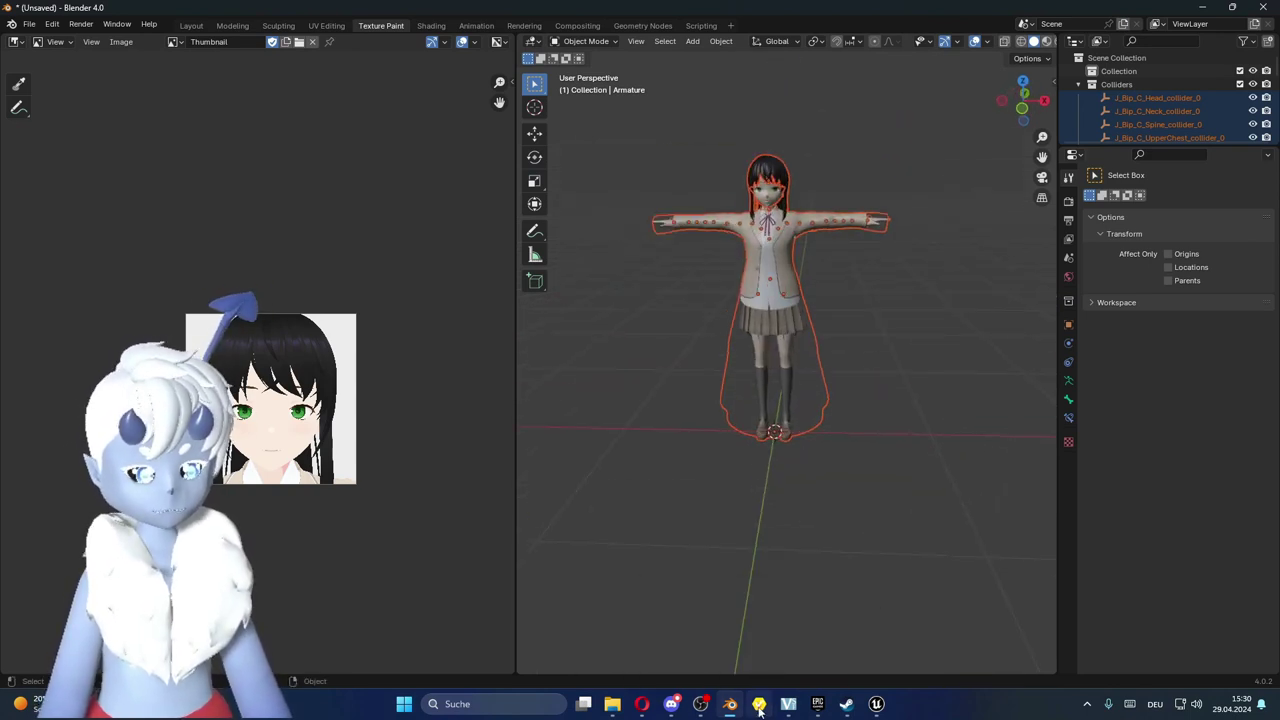
{"action": "left_click", "coordinate": [769, 707]}
{"action": "left_click", "coordinate": [785, 172]}
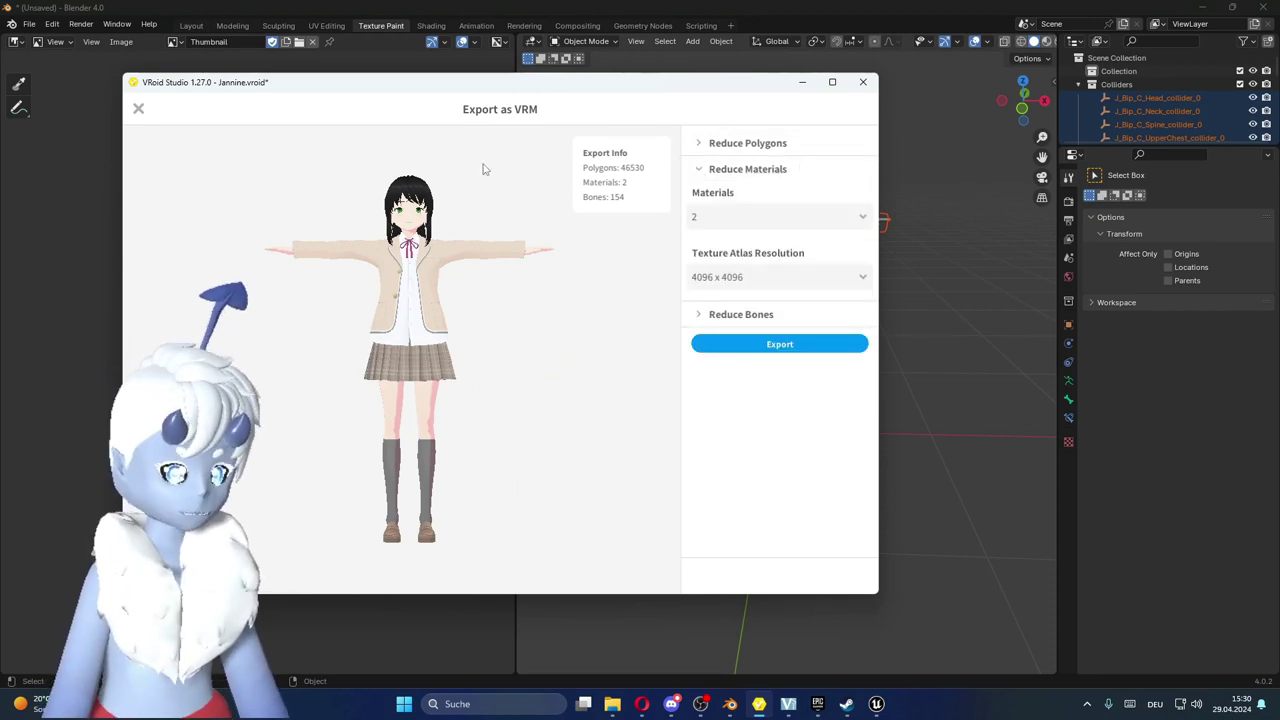
{"action": "left_click", "coordinate": [803, 83]}
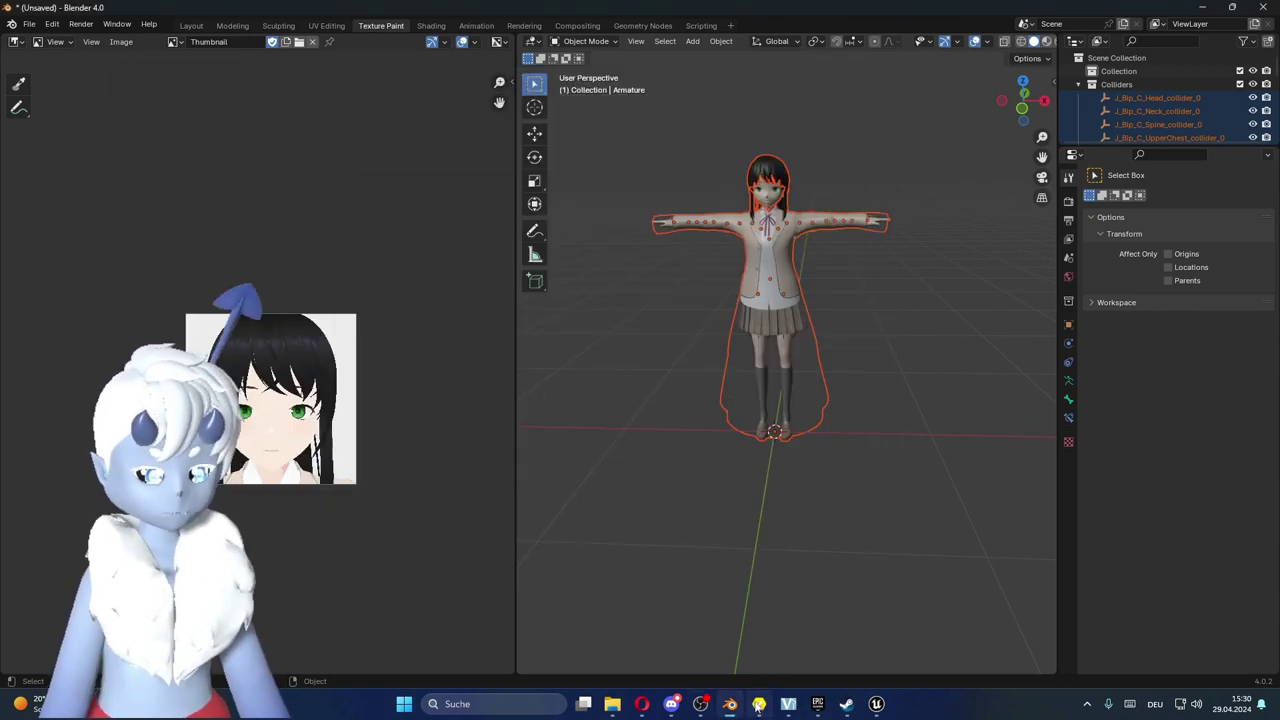
{"action": "middle_click_drag", "start_coordinate": [903, 177], "coordinate": [926, 162]}
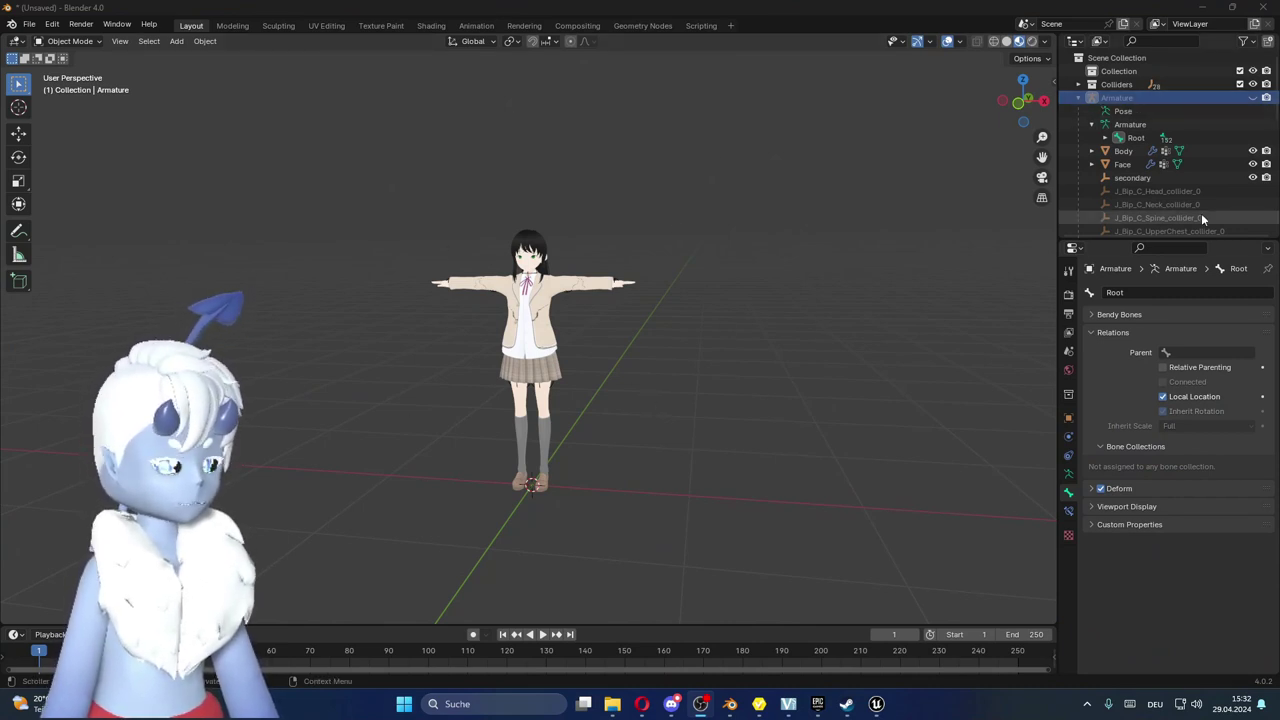
- Unhide and select the armature, briefly playing the timeline animation
{"action": "left_click", "coordinate": [1253, 97]}
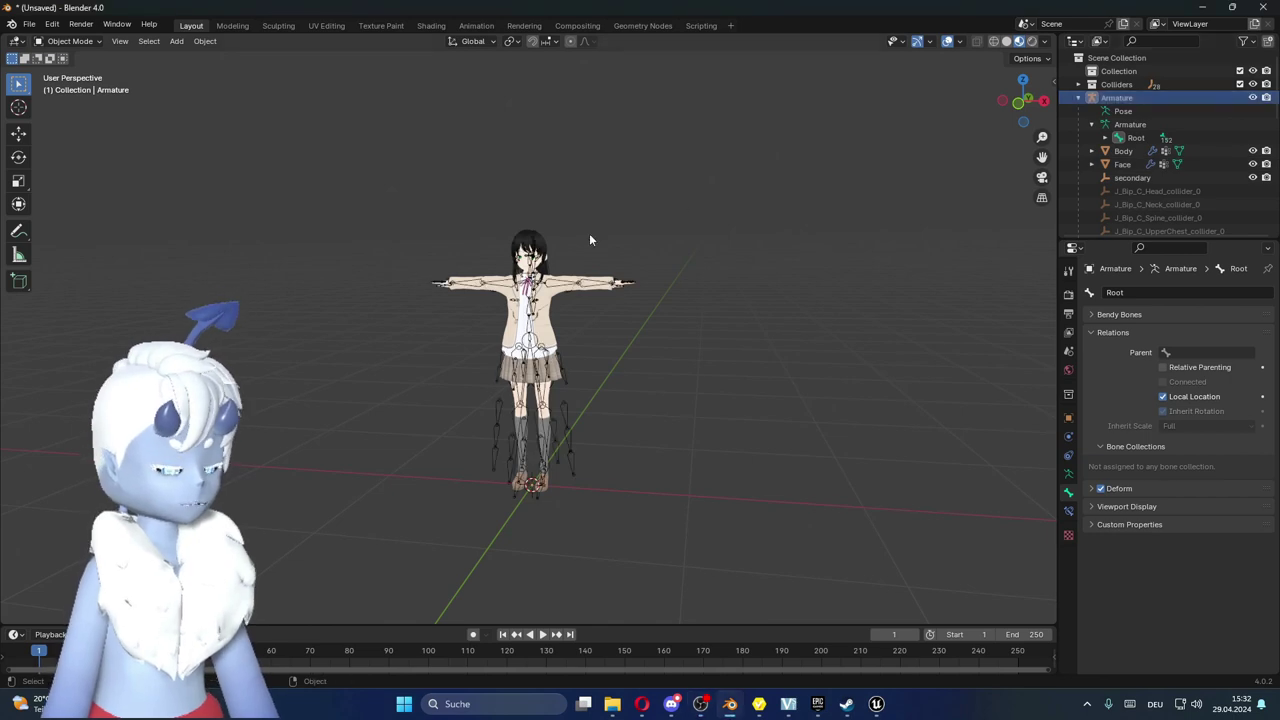
{"action": "left_click", "coordinate": [566, 455]}
{"action": "key", "text": "h"}
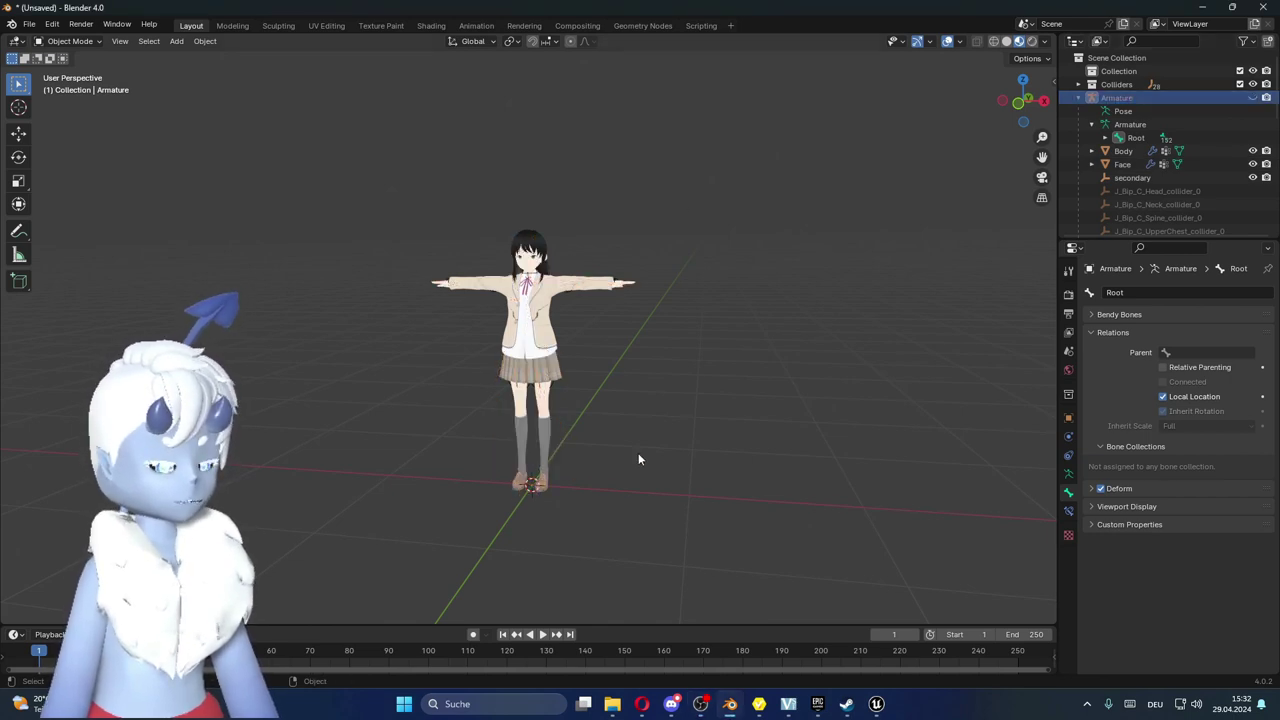
{"action": "key", "text": "space"}
{"action": "key", "text": "alt+h"}
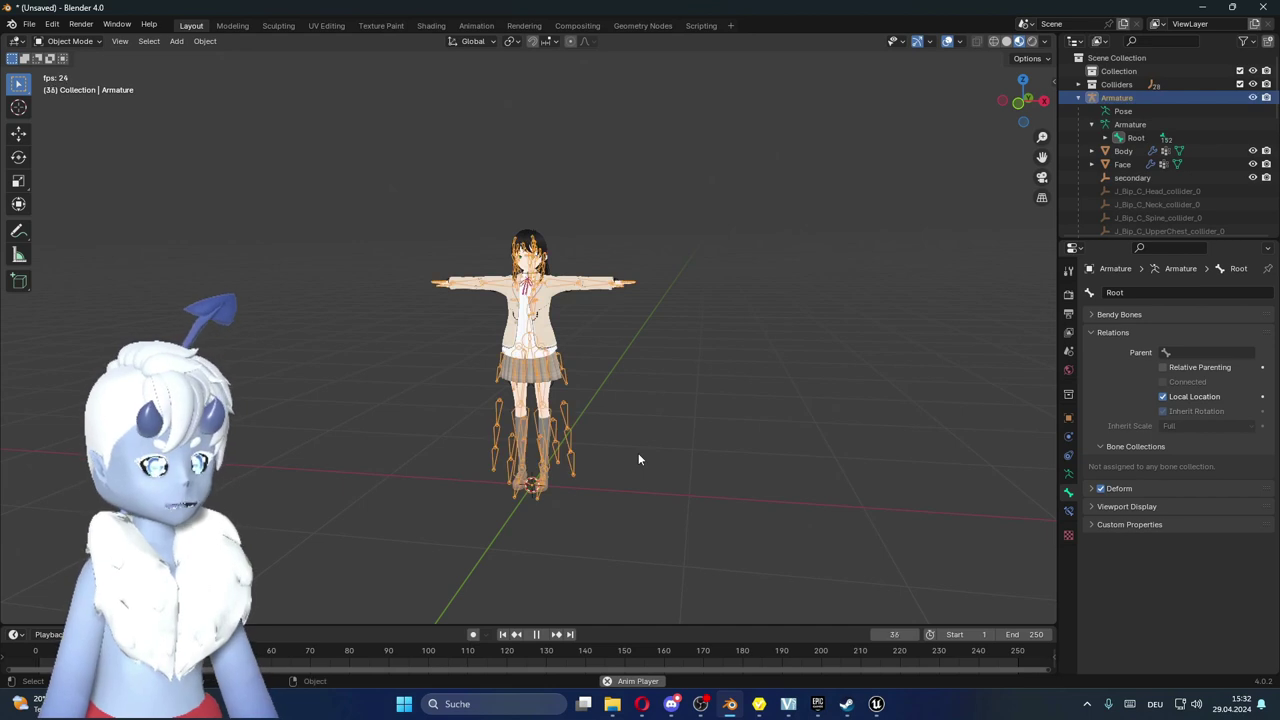
- Box-select the whole character, bones and meshes, and orbit to a near-frontal view
{"action": "left_click_drag", "start_coordinate": [829, 560], "coordinate": [246, 96]}
{"action": "middle_click_drag", "start_coordinate": [405, 313], "coordinate": [386, 327]}
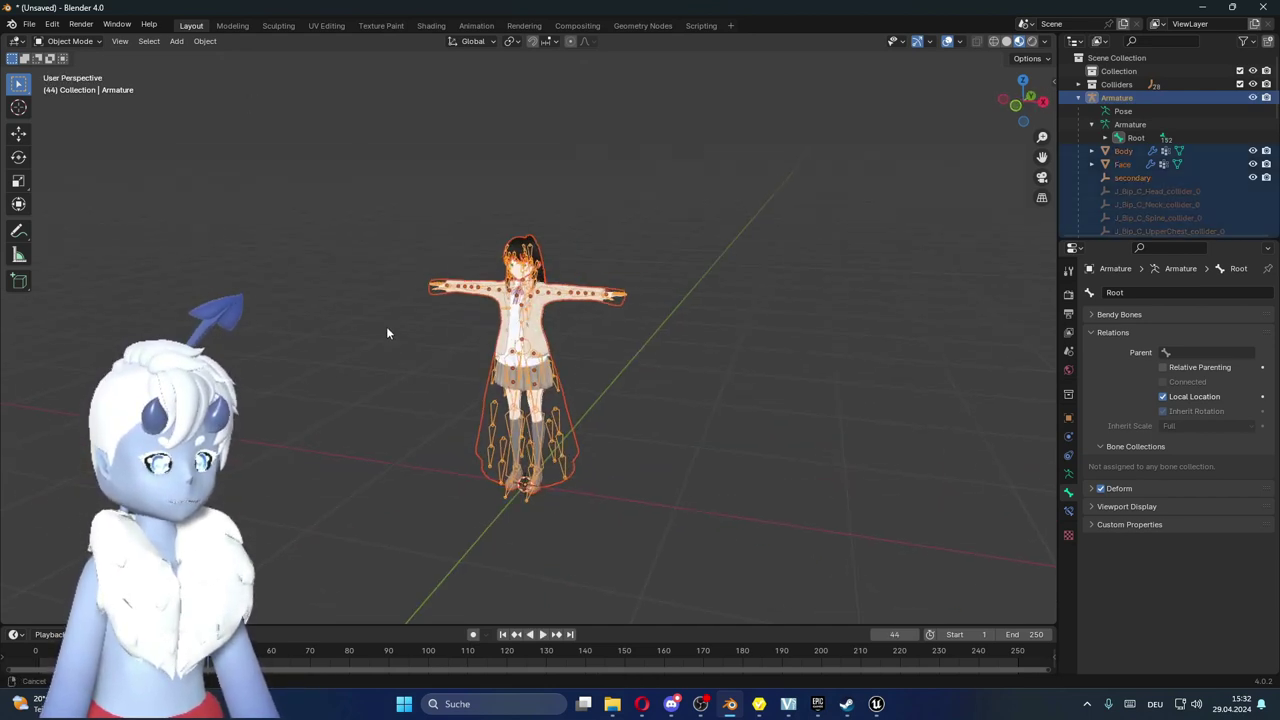
{"action": "scroll", "coordinate": [386, 327], "scroll_direction": "down", "scroll_amount": 3}
{"action": "middle_click_drag", "start_coordinate": [572, 380], "coordinate": [620, 372]}
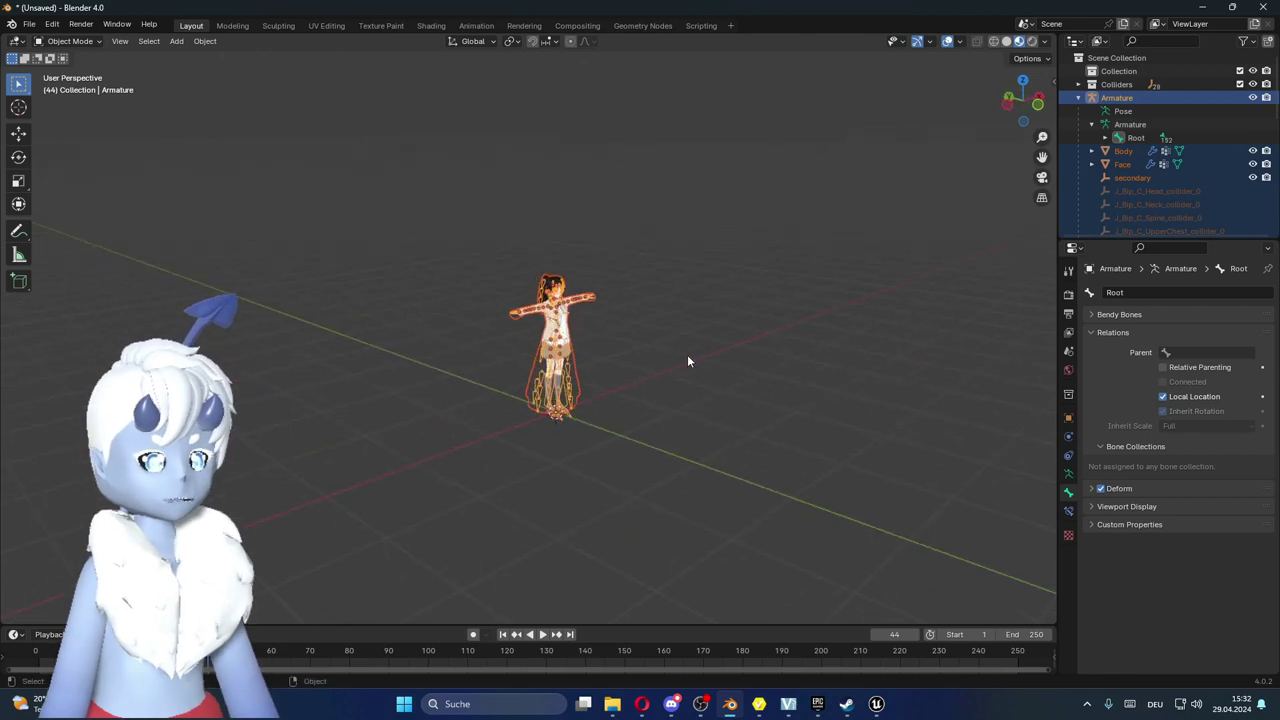
{"action": "middle_click_drag", "start_coordinate": [703, 175], "coordinate": [450, 376]}
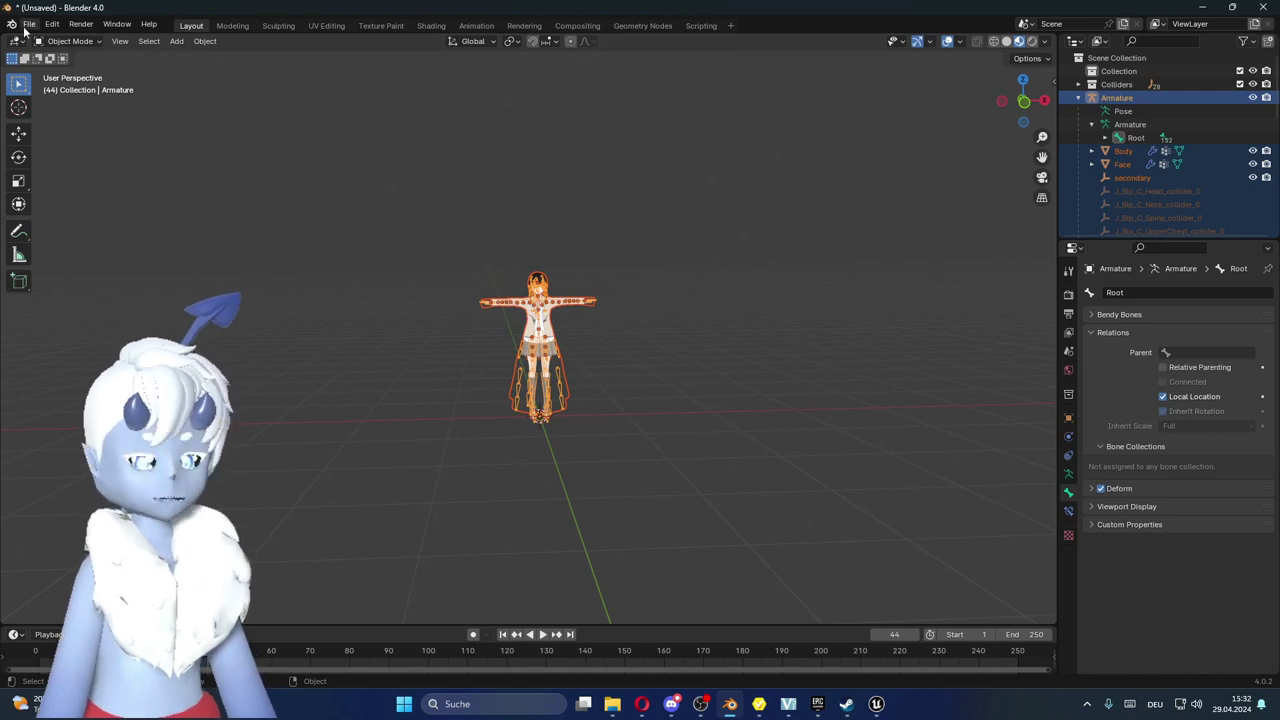
- Export an FBX to Downloads with Limit to Selected Objects on and Smoothing set to Edge
{"action": "left_click", "coordinate": [27, 26]}
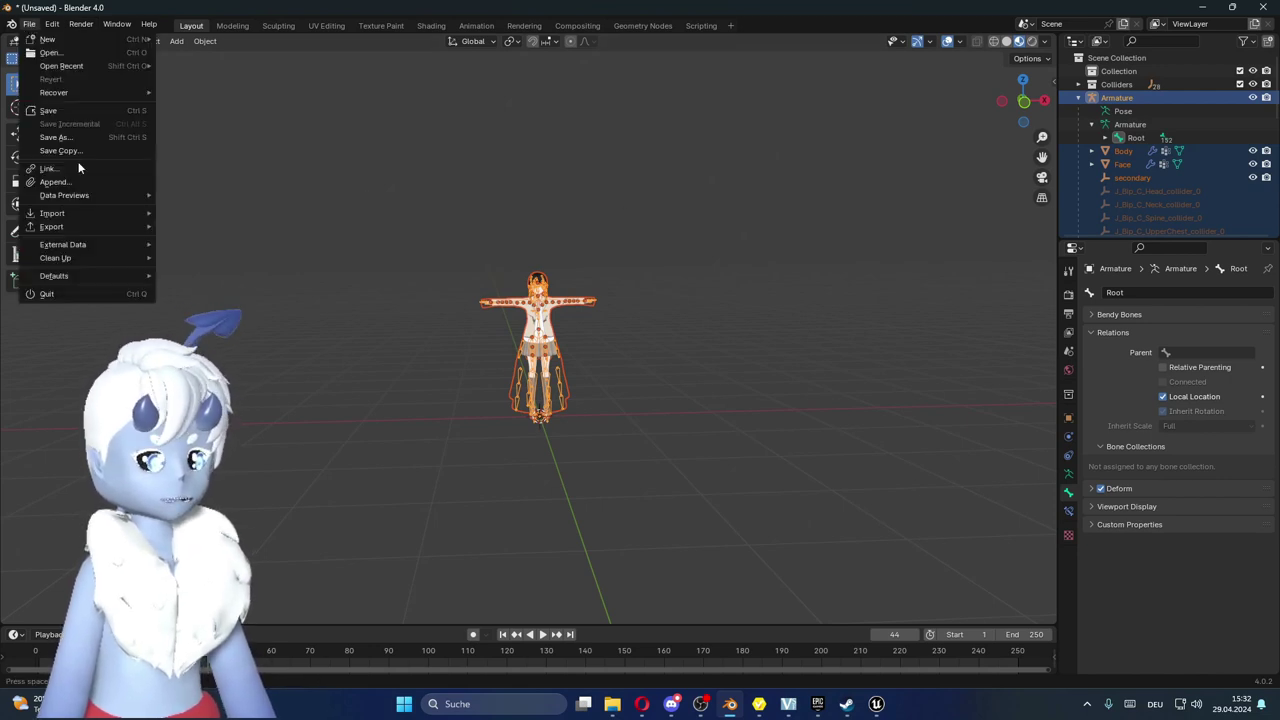
{"action": "mouse_move", "coordinate": [62, 228]}
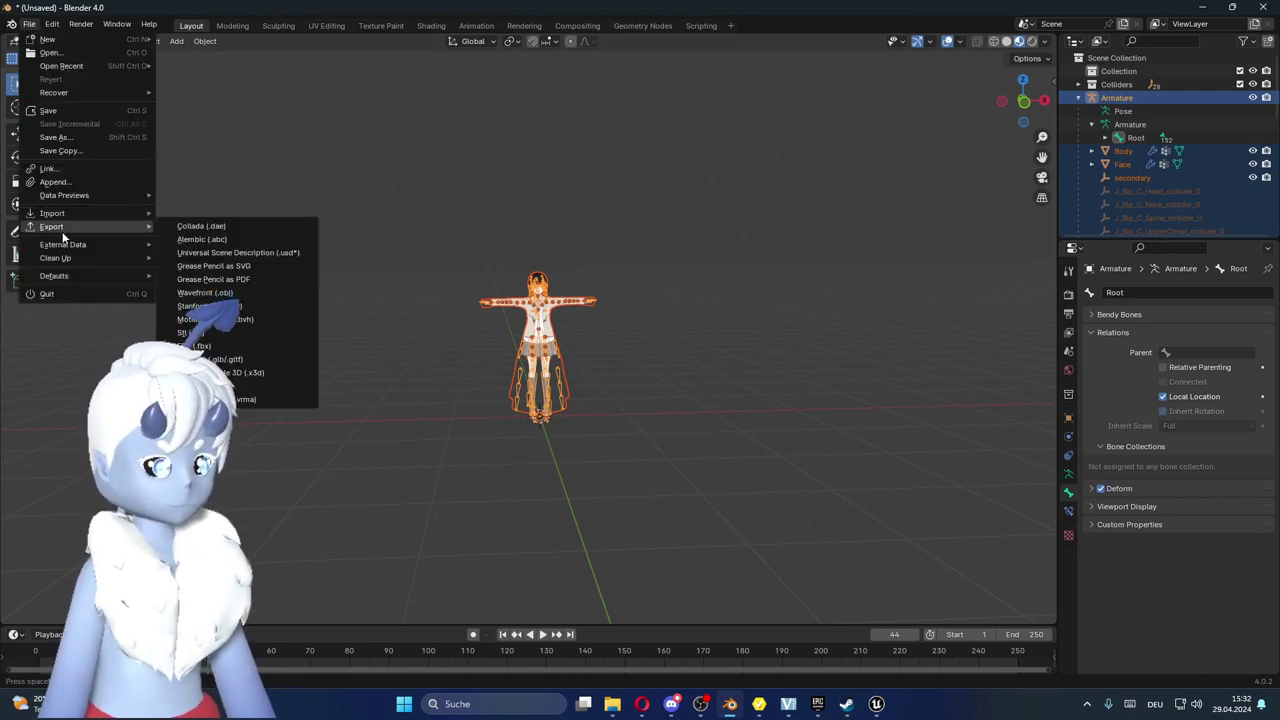
{"action": "left_click", "coordinate": [195, 346]}
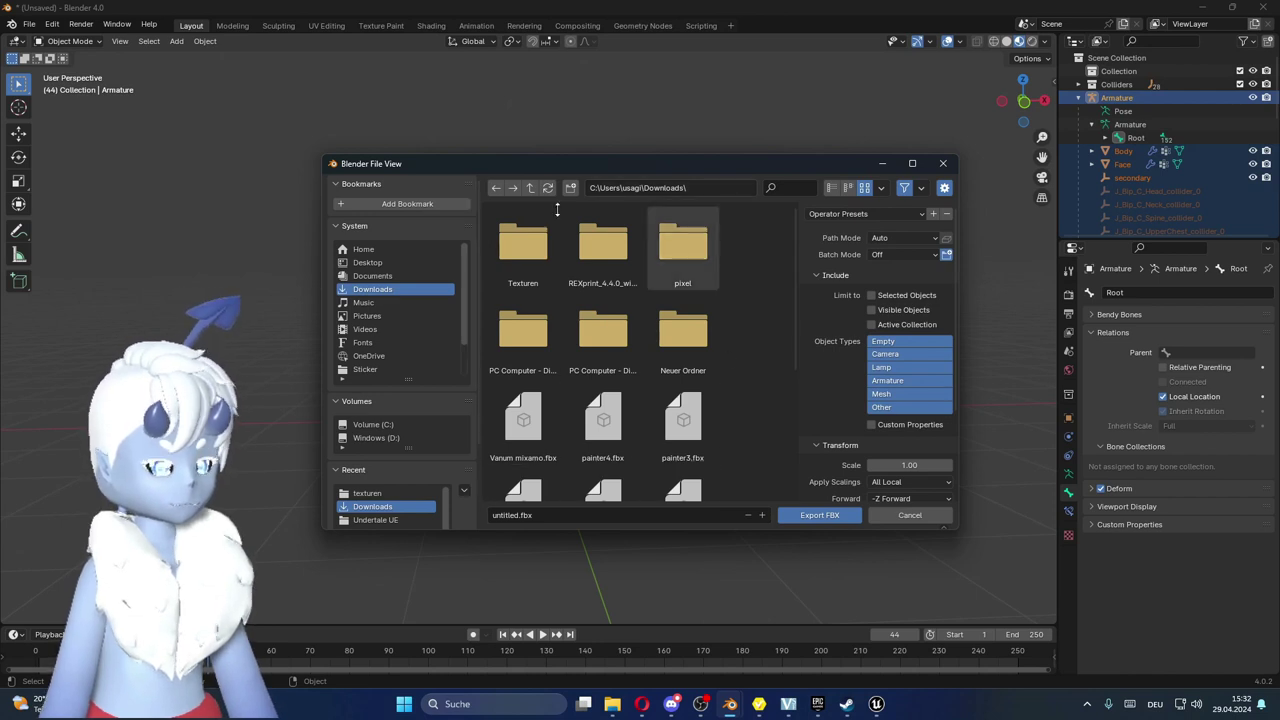
{"action": "left_click", "coordinate": [872, 295]}
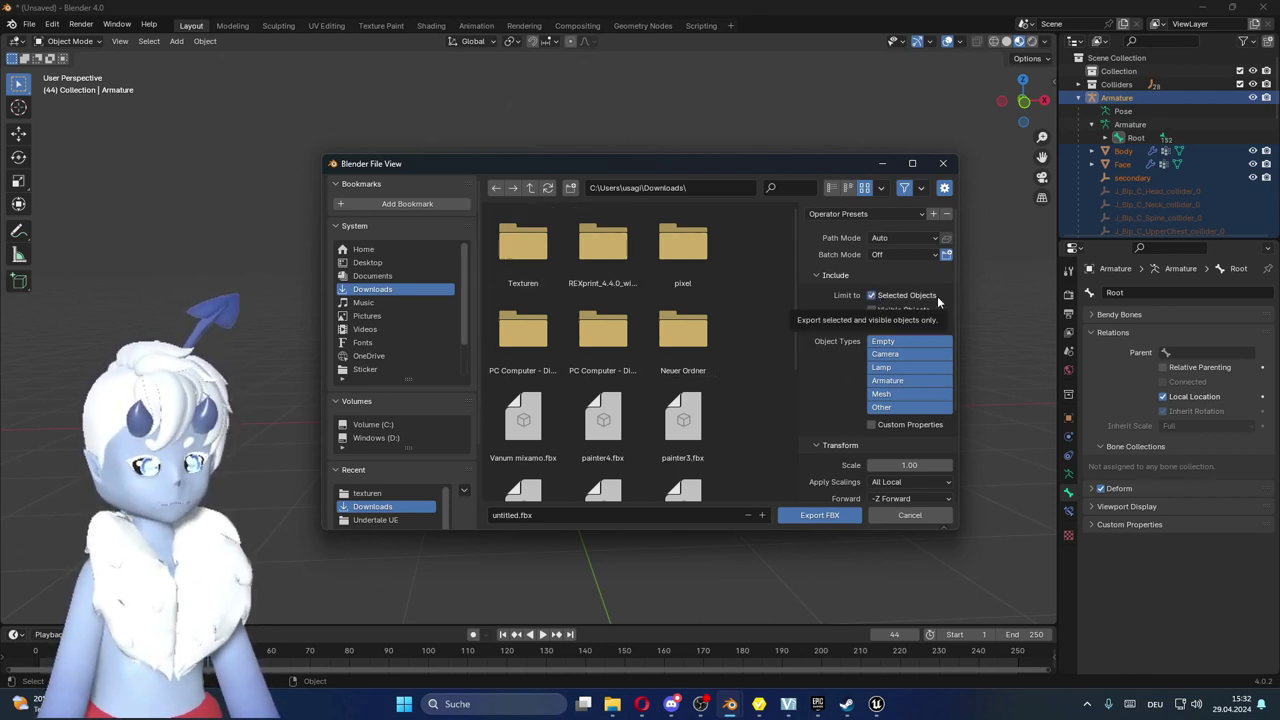
{"action": "scroll", "coordinate": [864, 455], "scroll_direction": "down", "scroll_amount": 3}
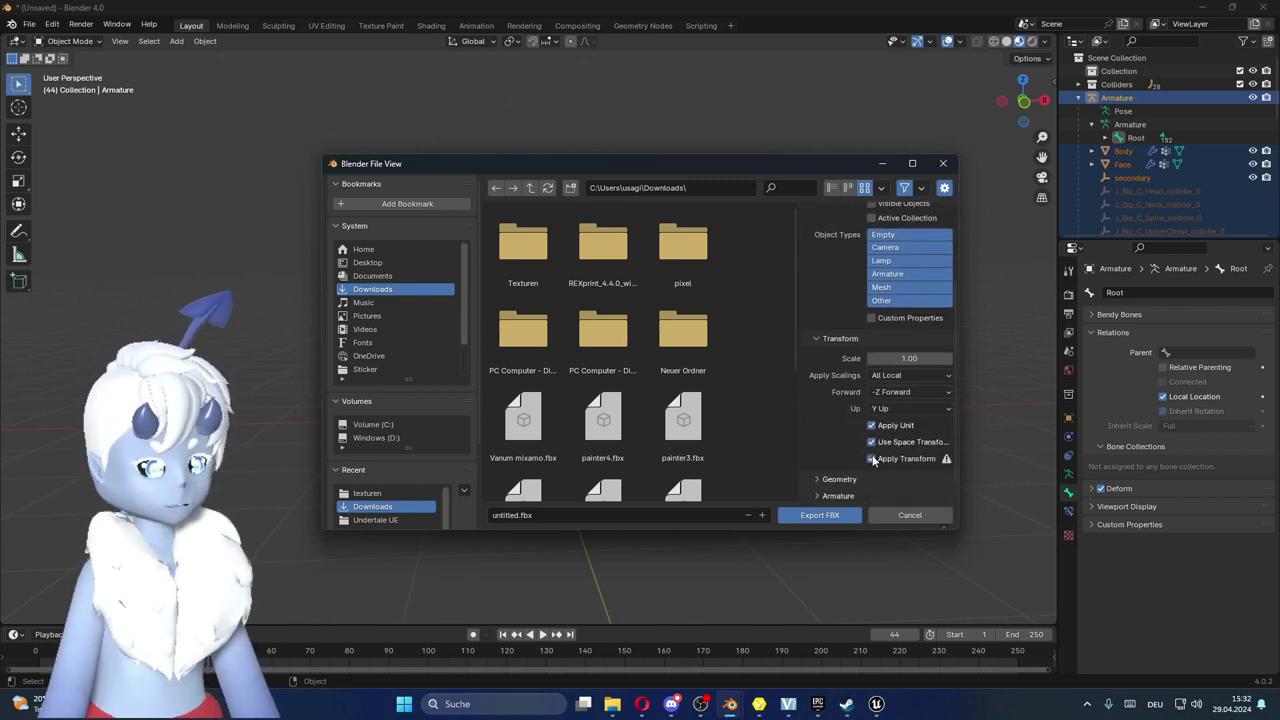
{"action": "scroll", "coordinate": [820, 475], "scroll_direction": "down", "scroll_amount": 4}
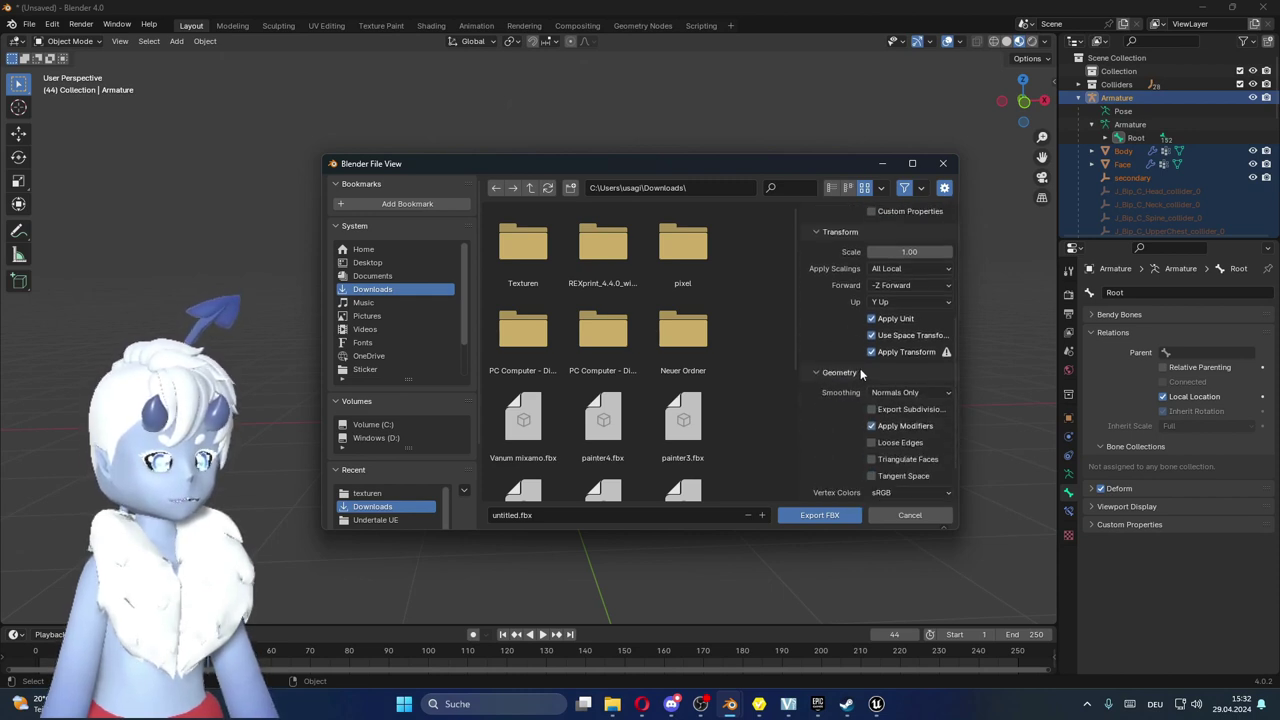
{"action": "left_click", "coordinate": [896, 398]}
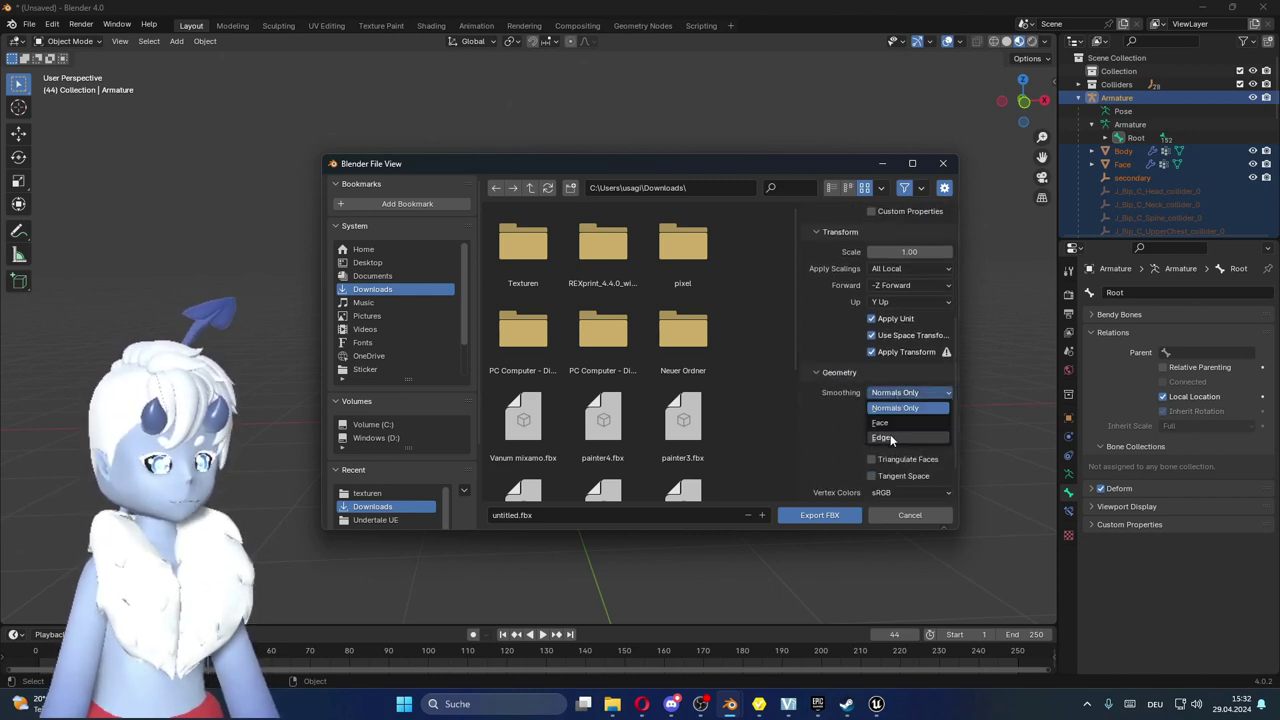
{"action": "left_click", "coordinate": [893, 438]}
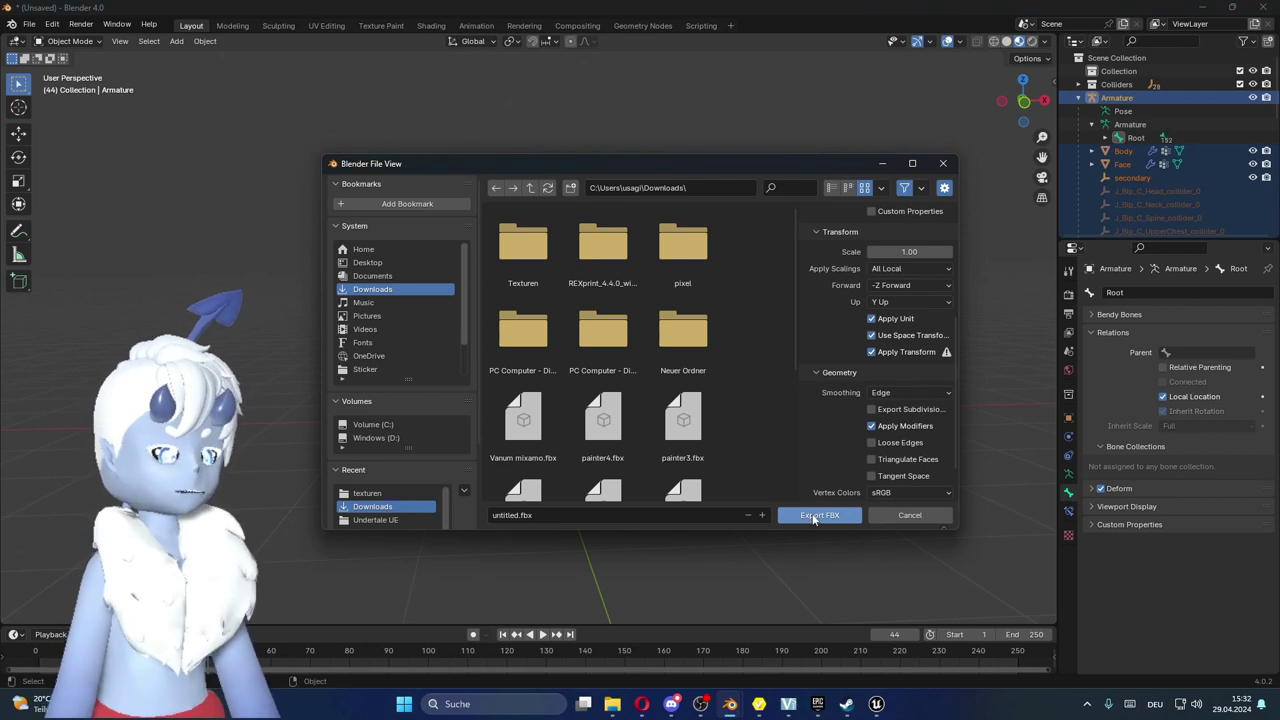
{"action": "left_click", "coordinate": [815, 516]}
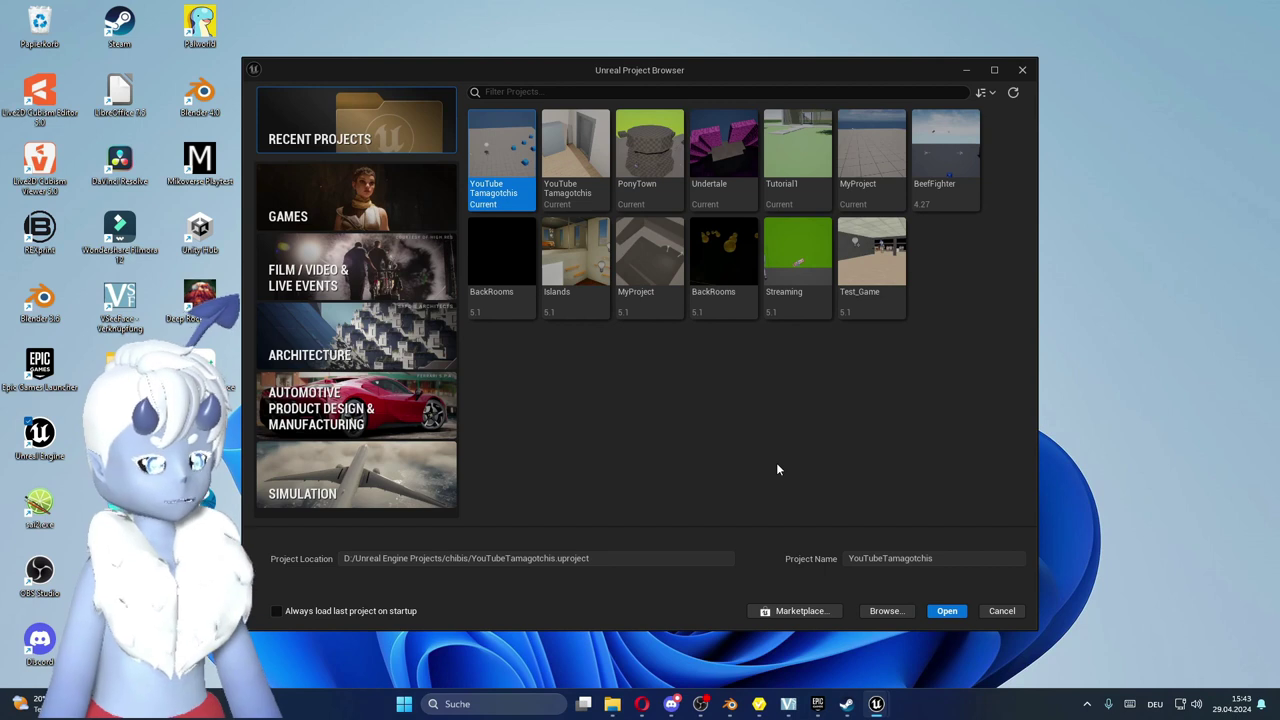
- Close the Project Browser after viewing the Third Person template and return to MyProject's ThirdPersonMap
{"action": "left_click", "coordinate": [356, 200]}
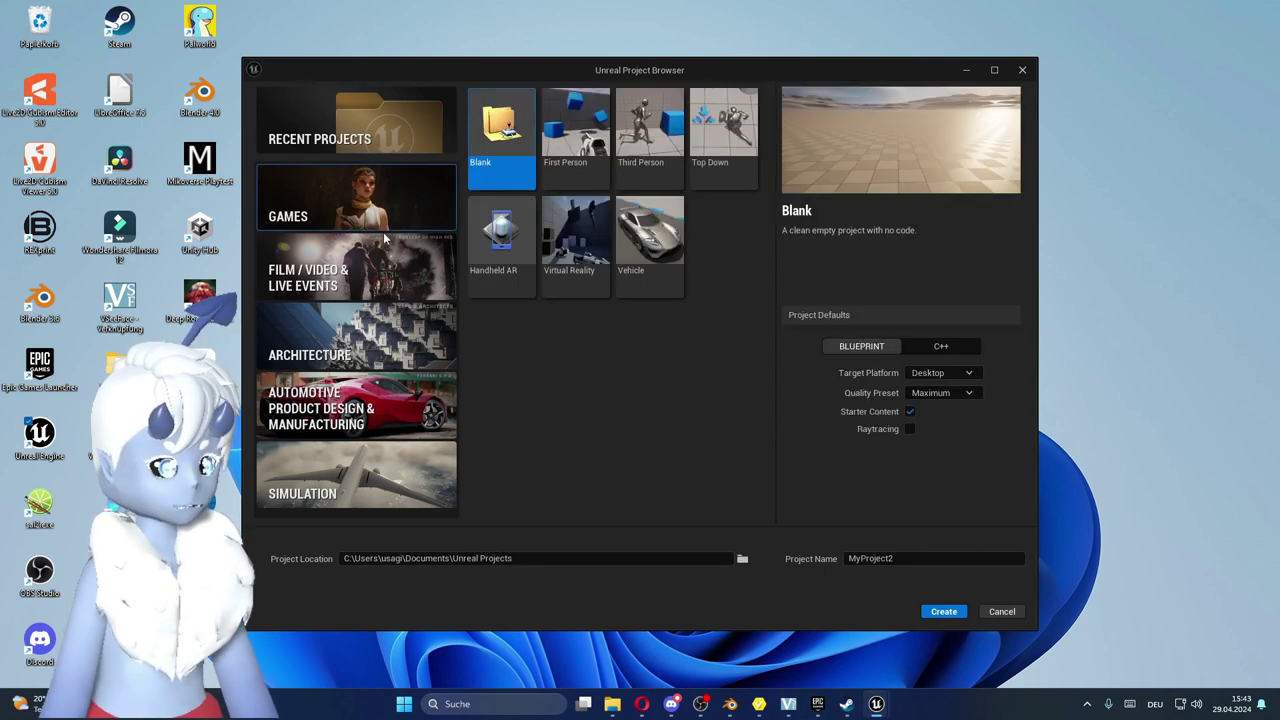
{"action": "left_click", "coordinate": [656, 124]}
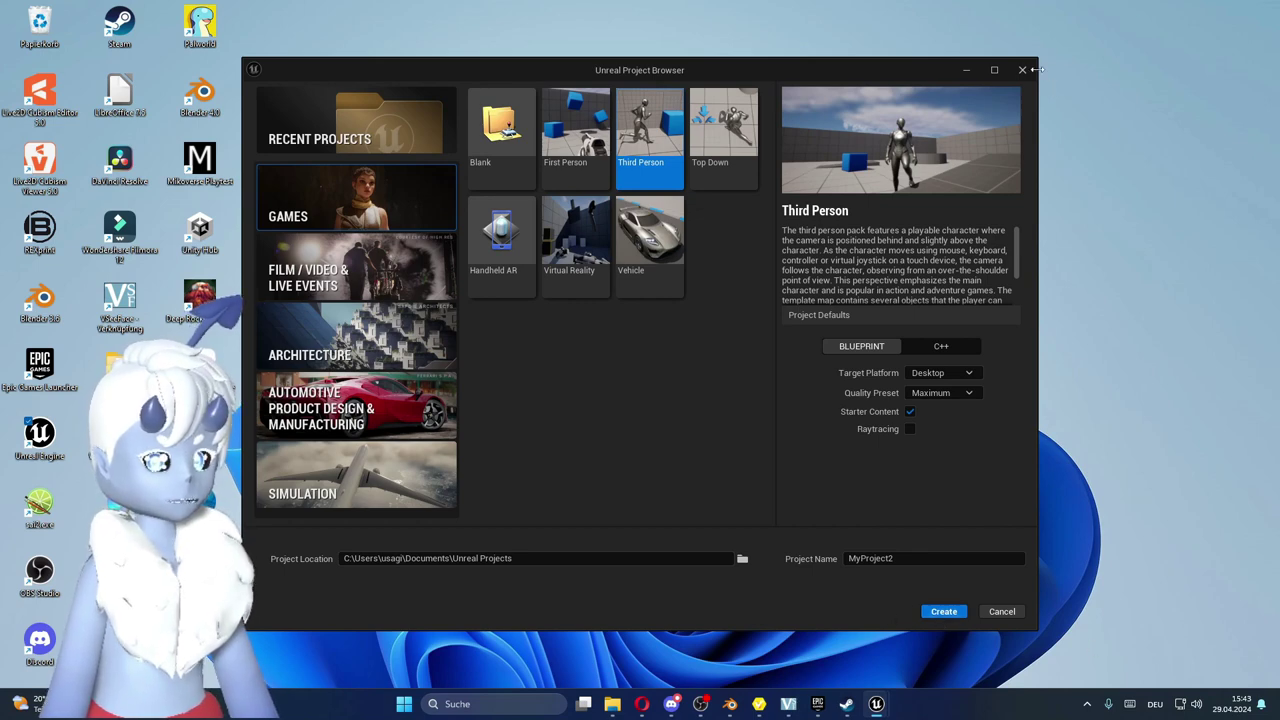
{"action": "left_click", "coordinate": [1022, 69]}
{"action": "left_click", "coordinate": [876, 703]}
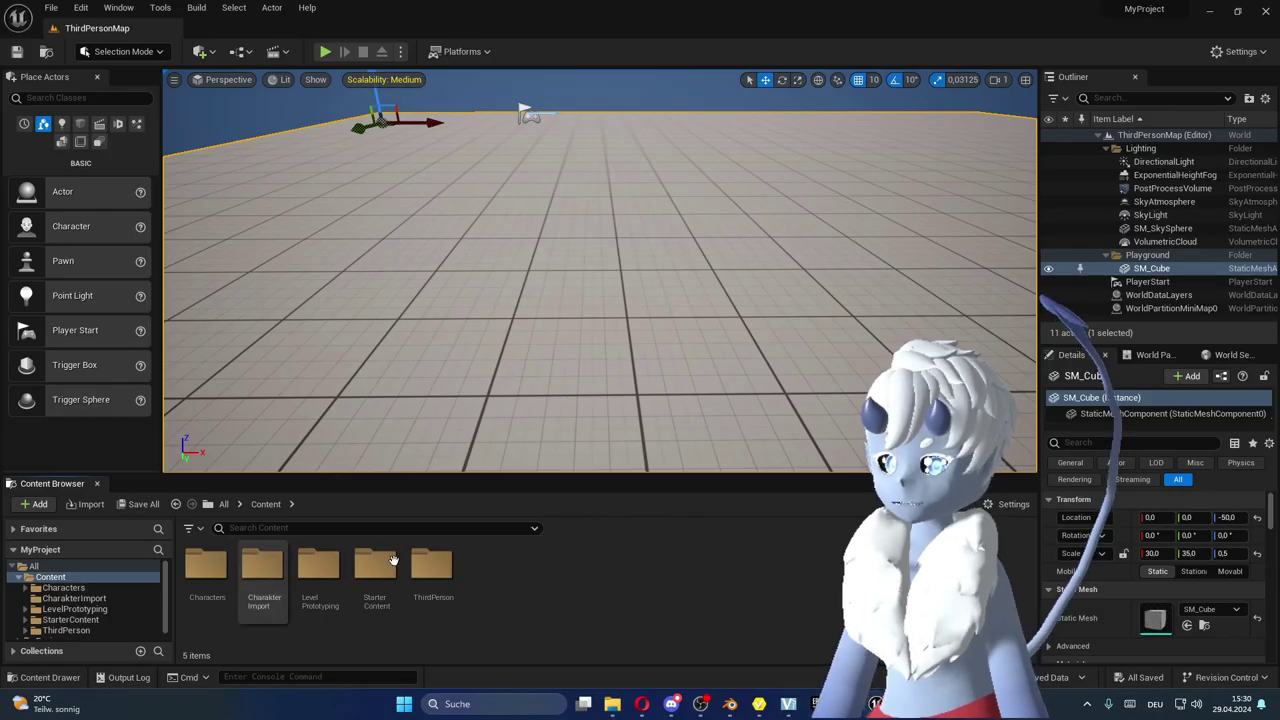
- Create a folder named Janine inside Characters in the Content Browser and open it
{"action": "left_click", "coordinate": [70, 588]}
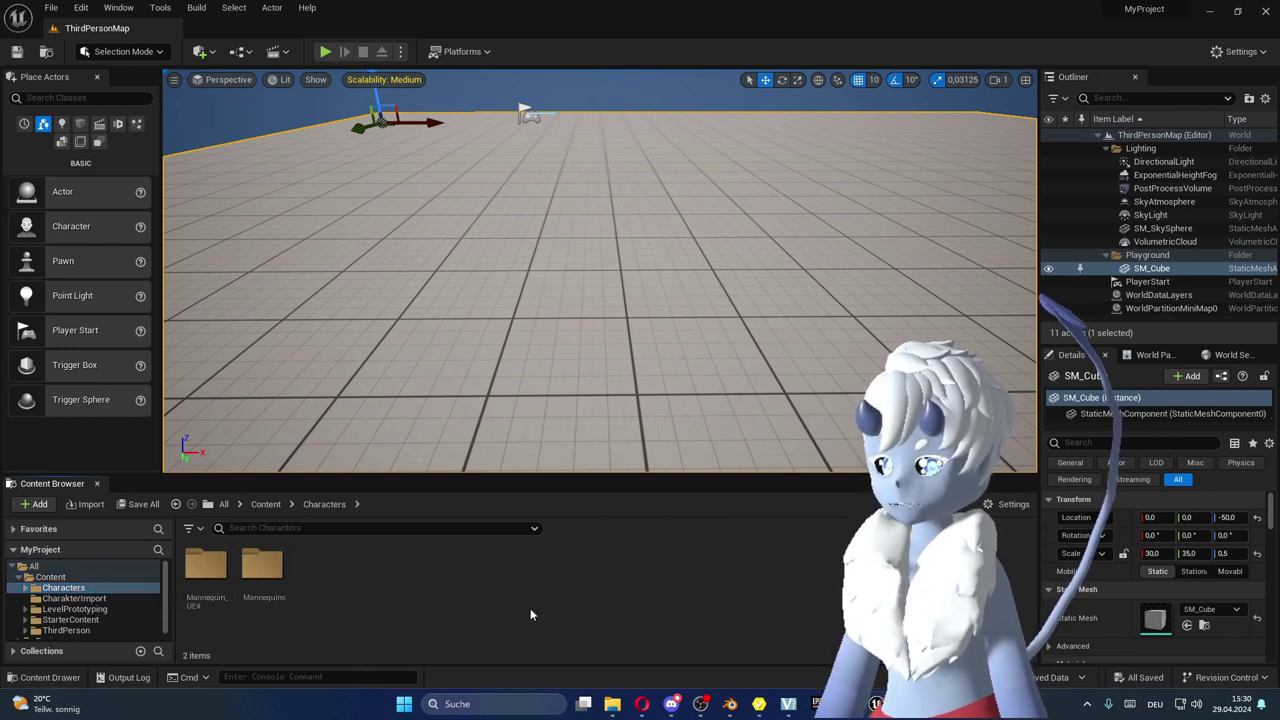
{"action": "right_click", "coordinate": [531, 615]}
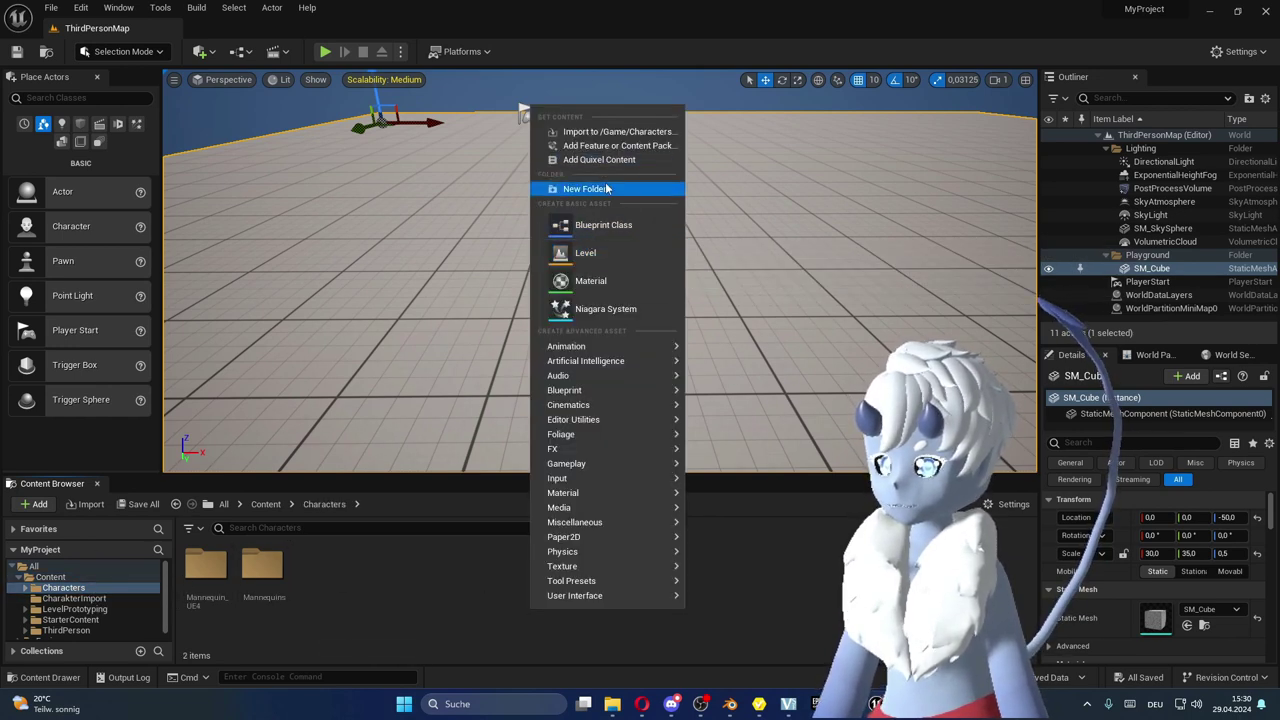
{"action": "left_click", "coordinate": [606, 188]}
{"action": "type", "text": "Janine"}
{"action": "key", "text": "Return"}
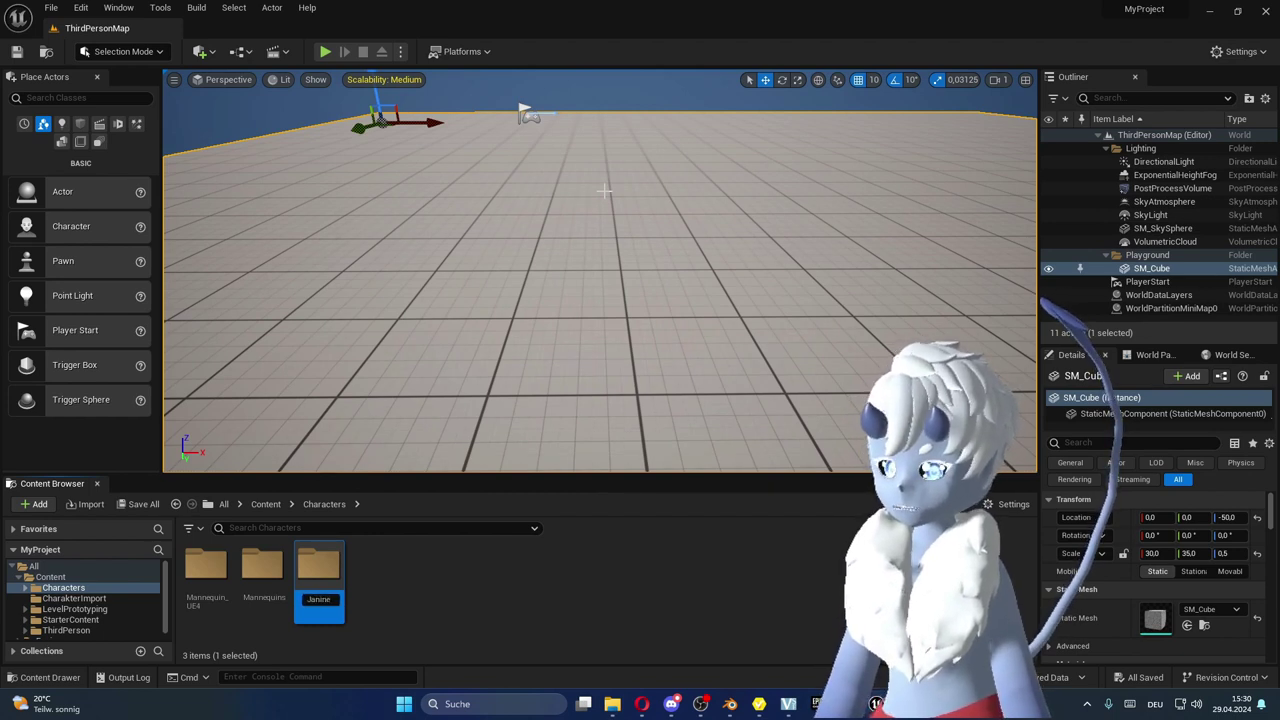
{"action": "double_click", "coordinate": [206, 575]}
{"action": "left_click", "coordinate": [612, 703]}
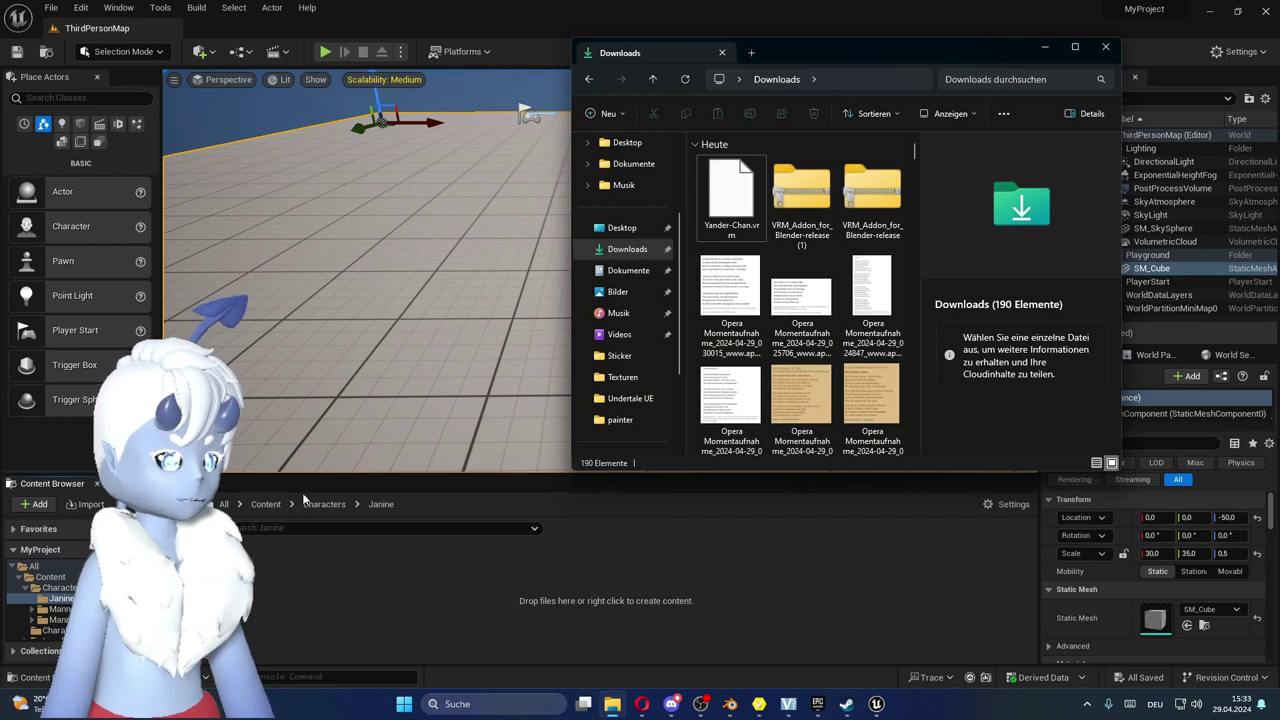
- Drag untitled.fbx from Downloads into Unreal's Janine folder and minimize Explorer
{"action": "left_click", "coordinate": [733, 230]}
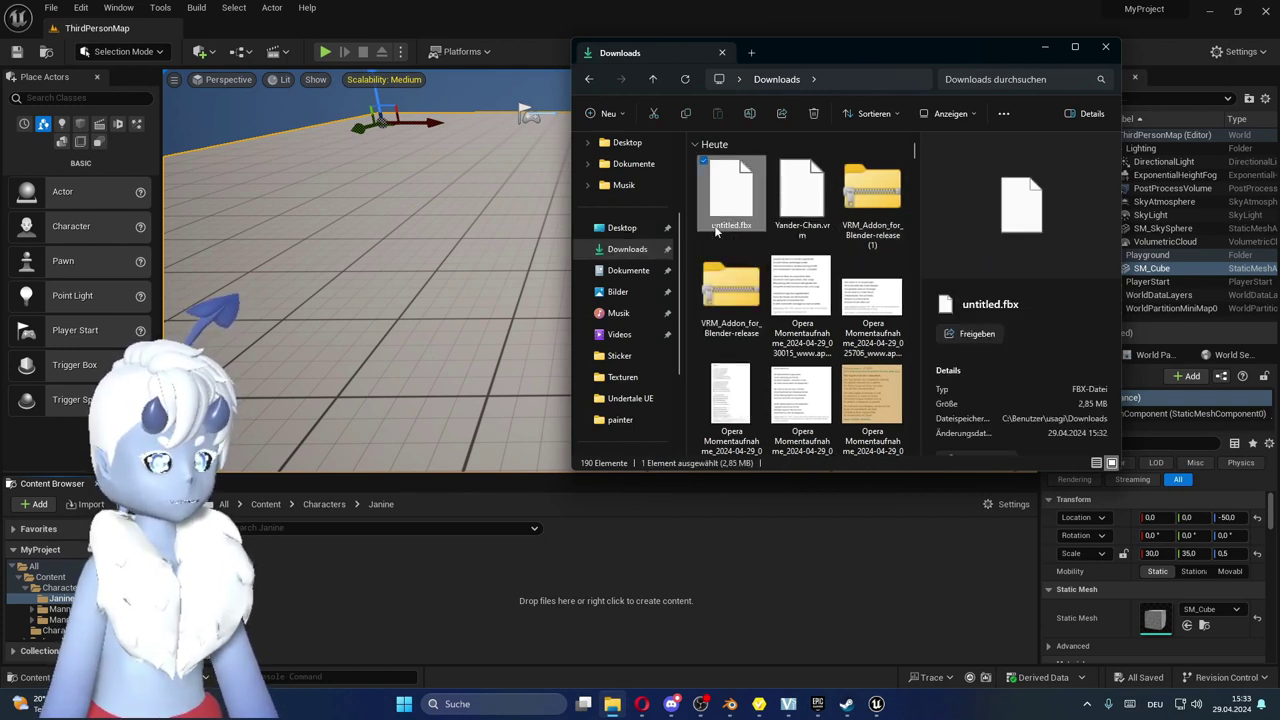
{"action": "left_click_drag", "start_coordinate": [716, 232], "coordinate": [642, 408]}
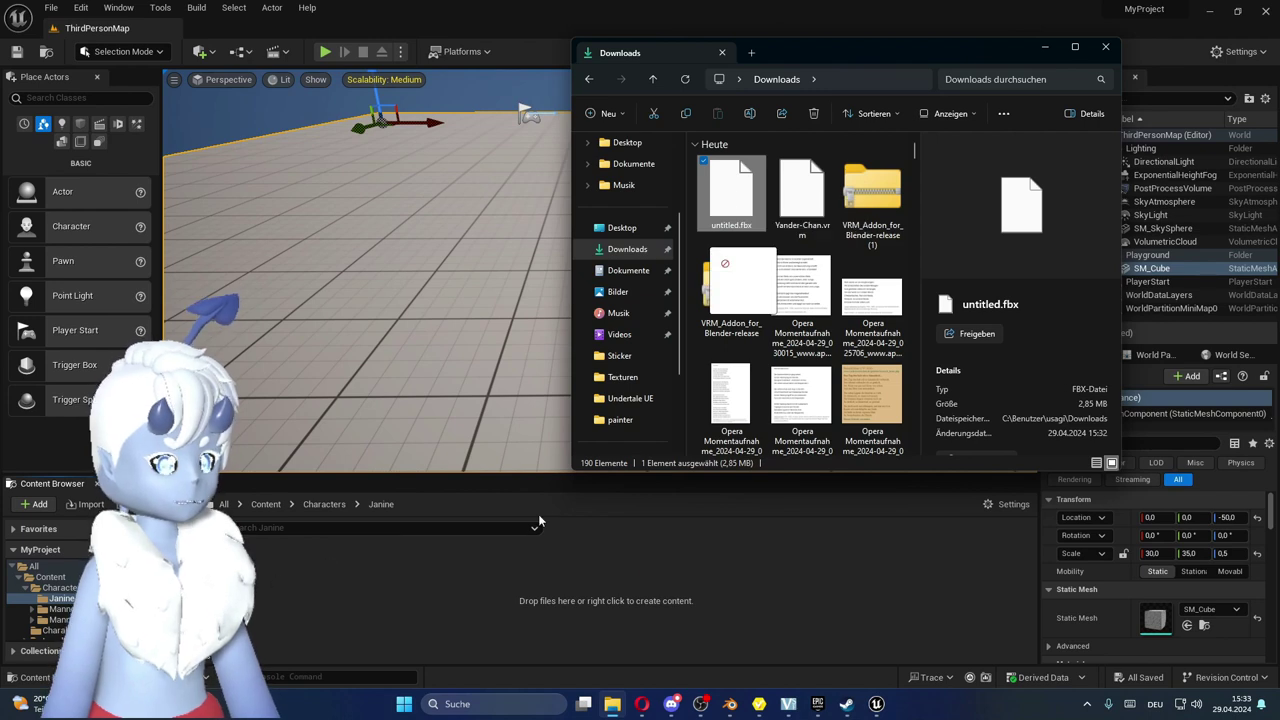
{"action": "left_click_drag", "start_coordinate": [360, 533], "coordinate": [418, 600]}
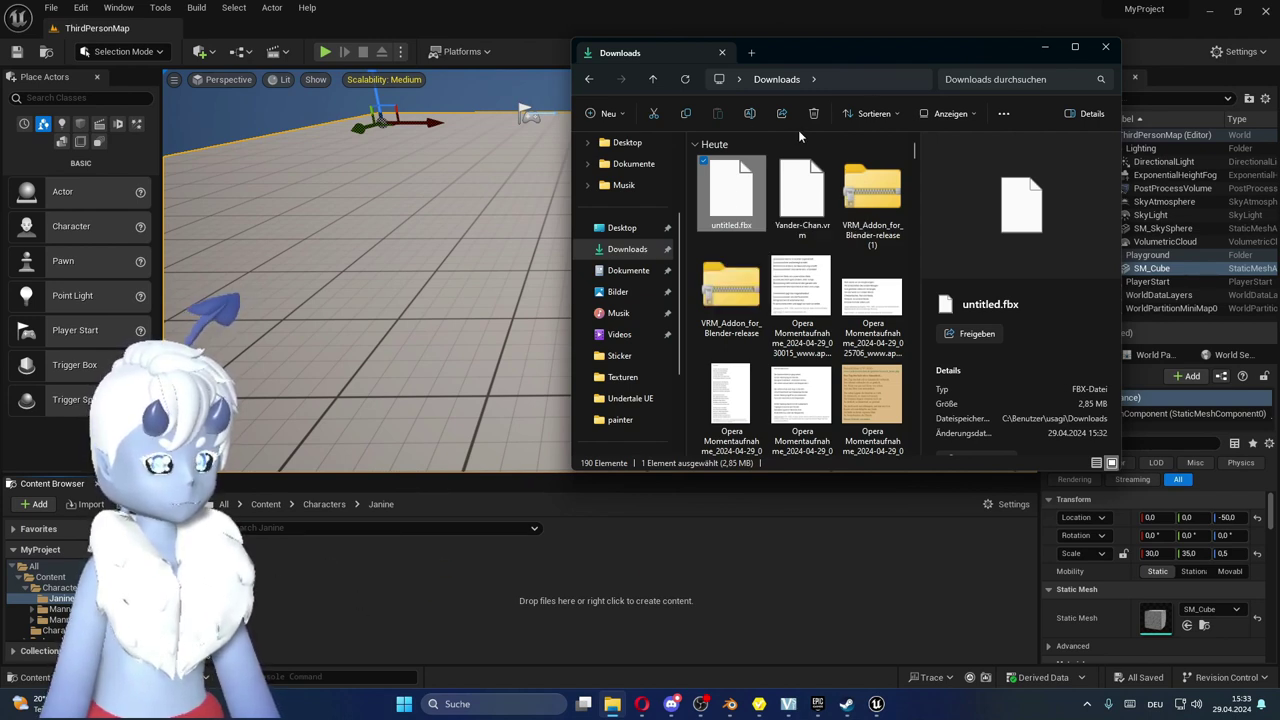
{"action": "left_click", "coordinate": [1046, 46]}
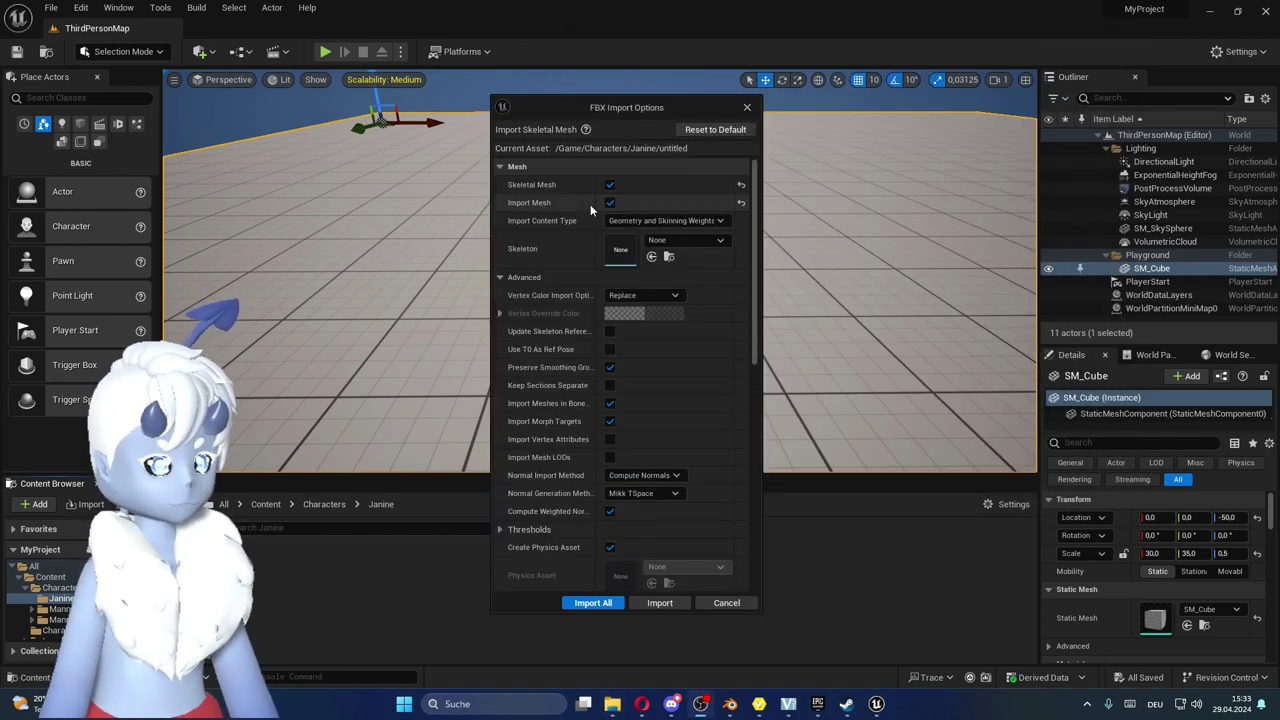
- Scroll through the FBX Import Options and import untitled.fbx with default settings
{"action": "left_click_drag", "start_coordinate": [651, 107], "coordinate": [601, 116]}
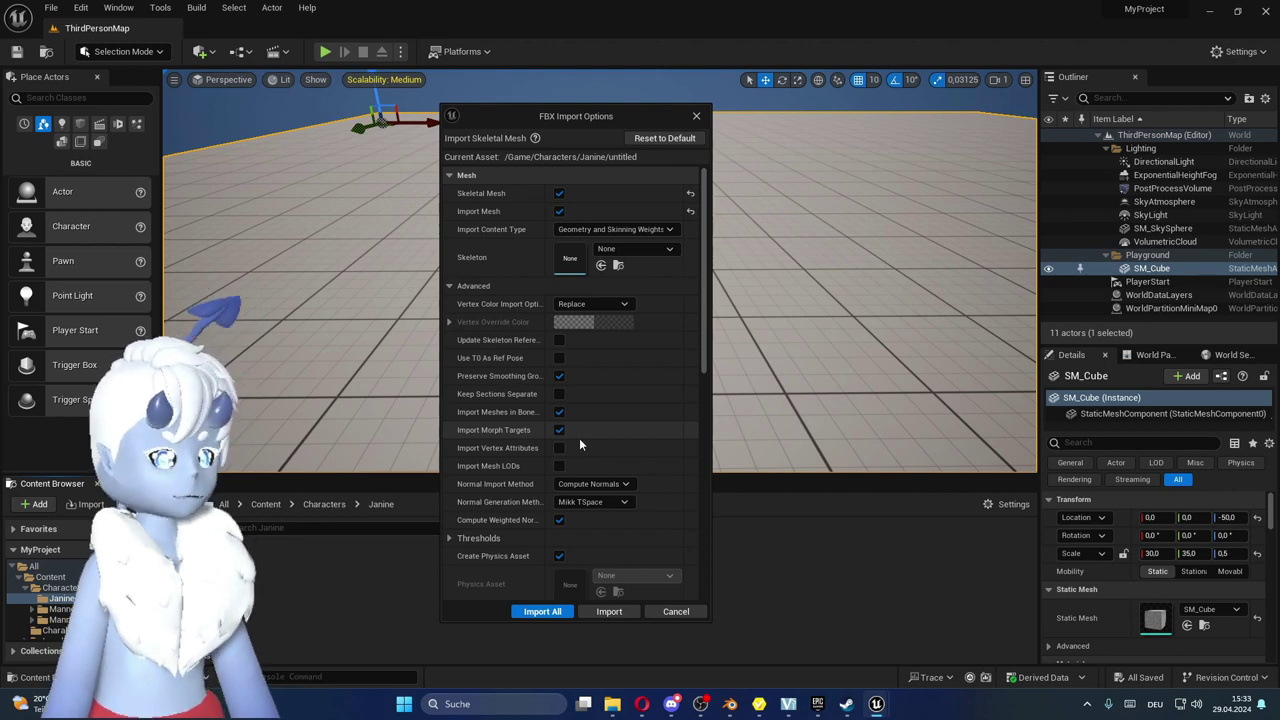
{"action": "scroll", "coordinate": [587, 441], "scroll_direction": "down", "scroll_amount": 2}
{"action": "scroll", "coordinate": [587, 441], "scroll_direction": "down", "scroll_amount": 2}
{"action": "scroll", "coordinate": [587, 441], "scroll_direction": "down", "scroll_amount": 2}
{"action": "scroll", "coordinate": [587, 441], "scroll_direction": "down", "scroll_amount": 3}
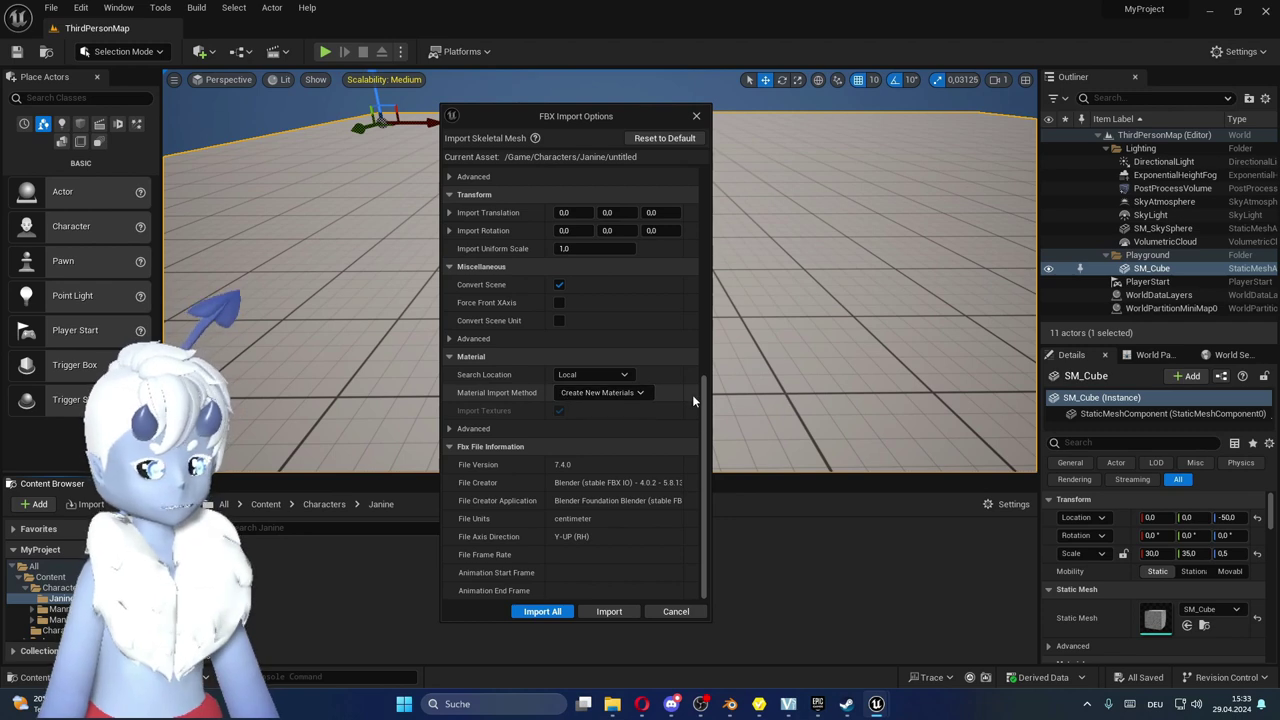
{"action": "left_click", "coordinate": [600, 620]}
{"action": "mouse_move", "coordinate": [682, 702]}
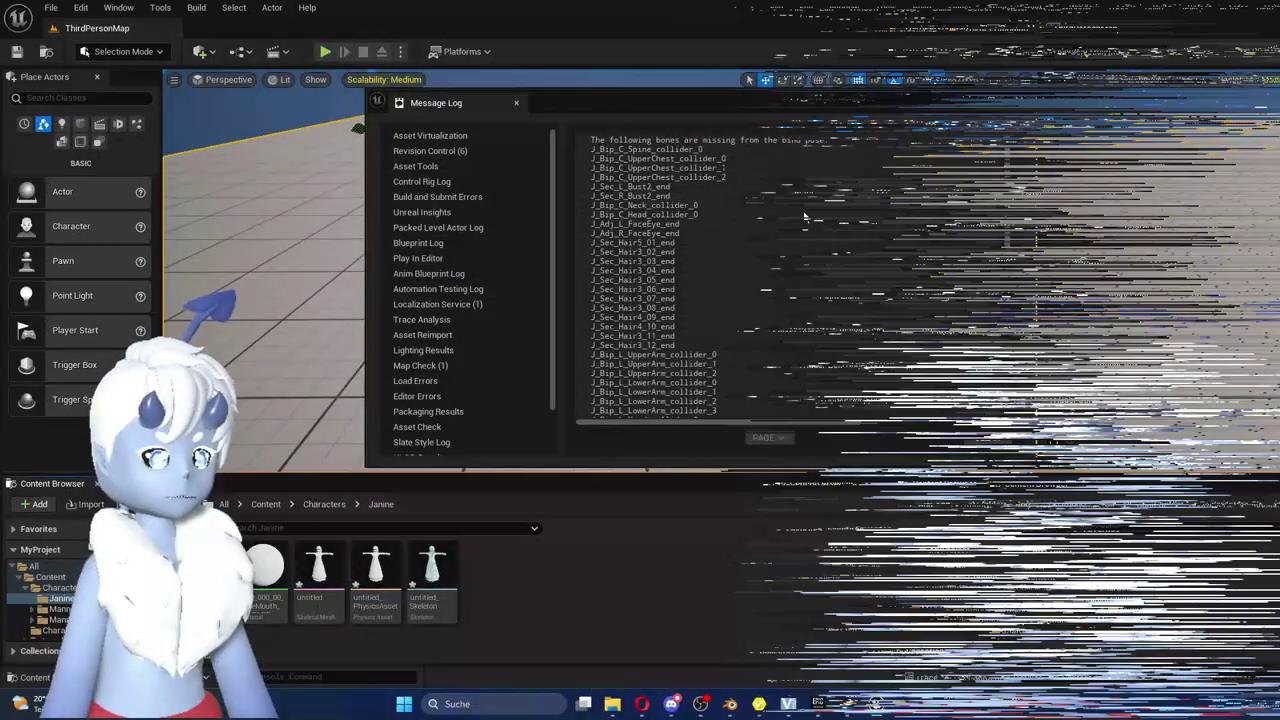
- Select all the missing-bone warnings in the Message Log, clear them and close the log
{"action": "scroll", "coordinate": [686, 265], "scroll_direction": "down", "scroll_amount": 3}
{"action": "scroll", "coordinate": [706, 288], "scroll_direction": "down", "scroll_amount": 3}
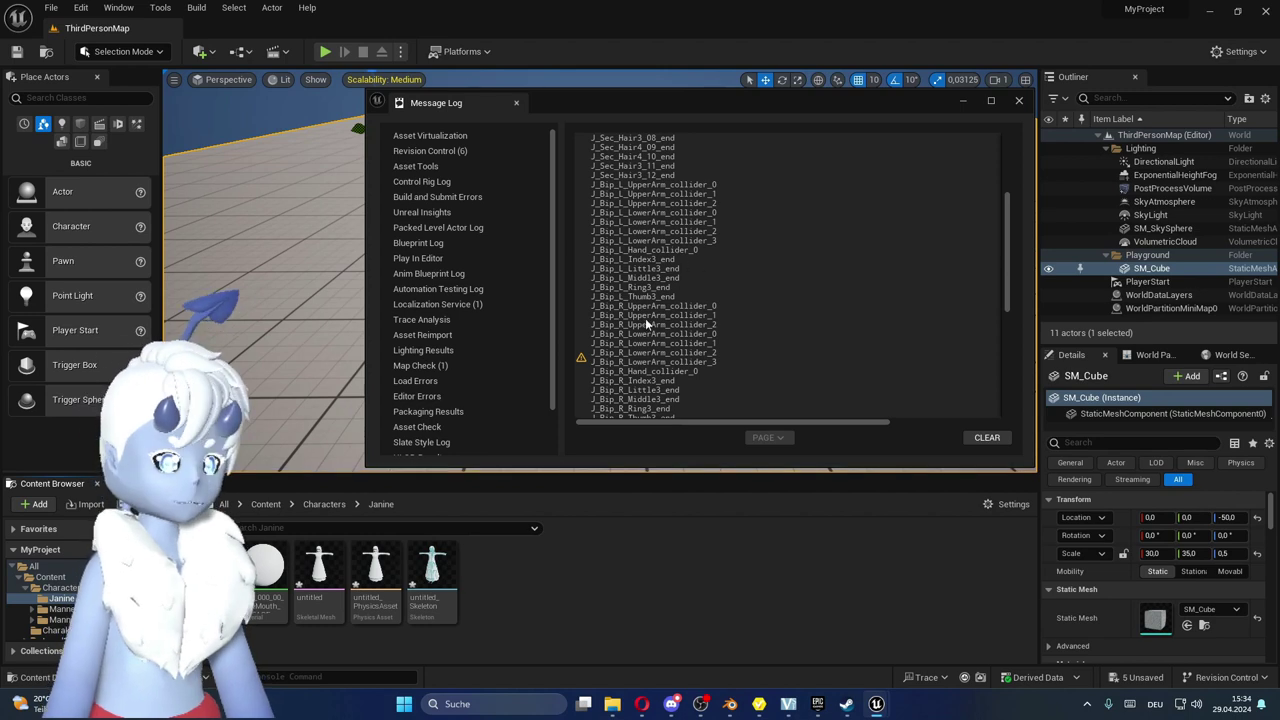
{"action": "key", "text": "ctrl+a"}
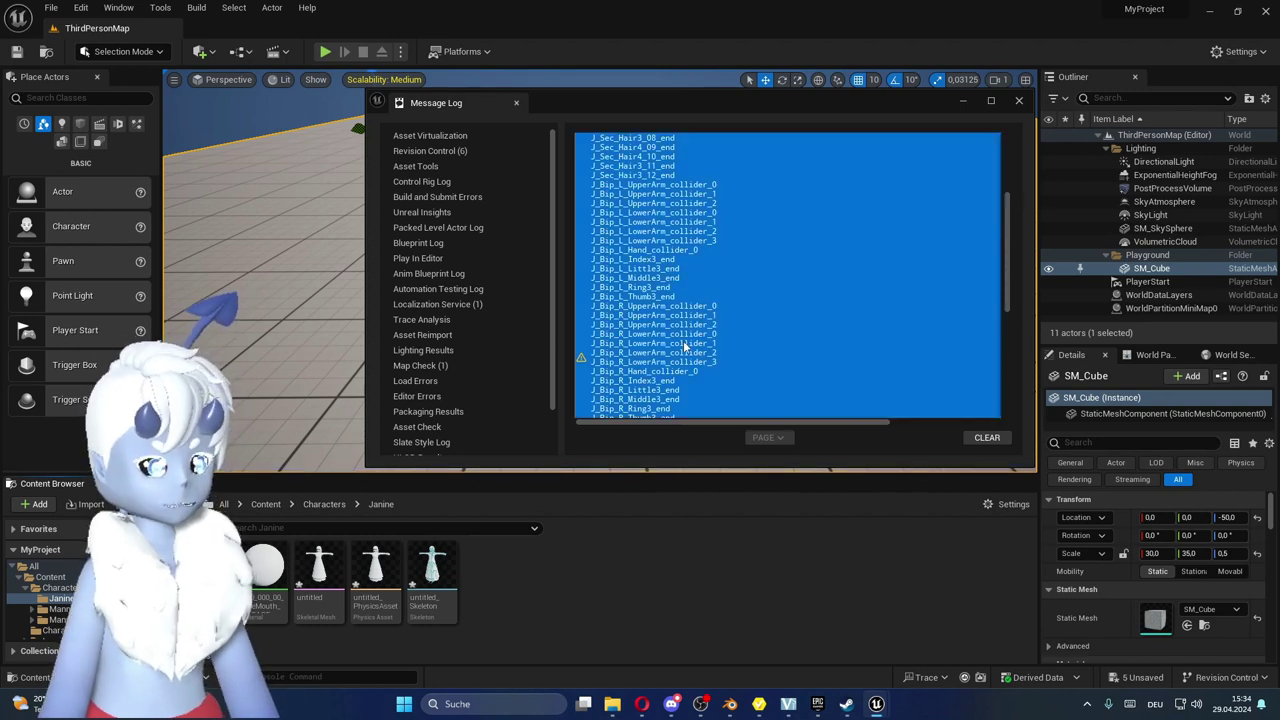
{"action": "left_click_drag", "start_coordinate": [1007, 257], "coordinate": [1006, 369]}
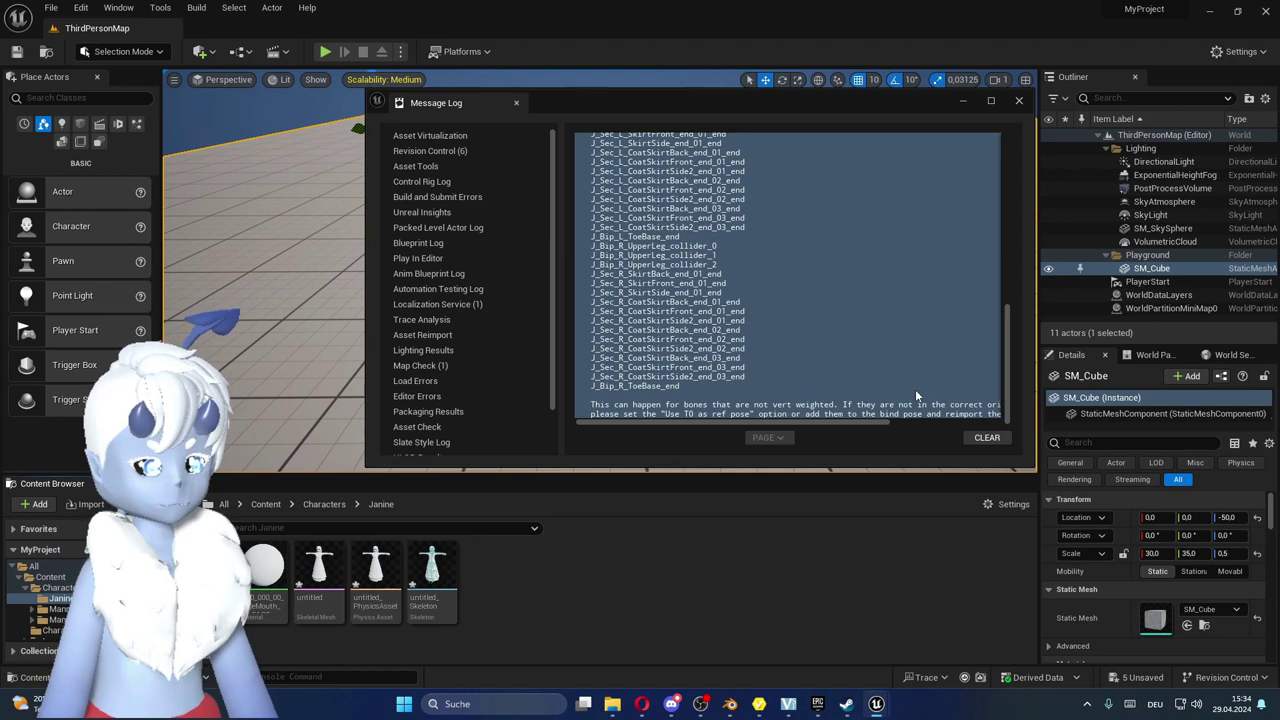
{"action": "left_click", "coordinate": [980, 441]}
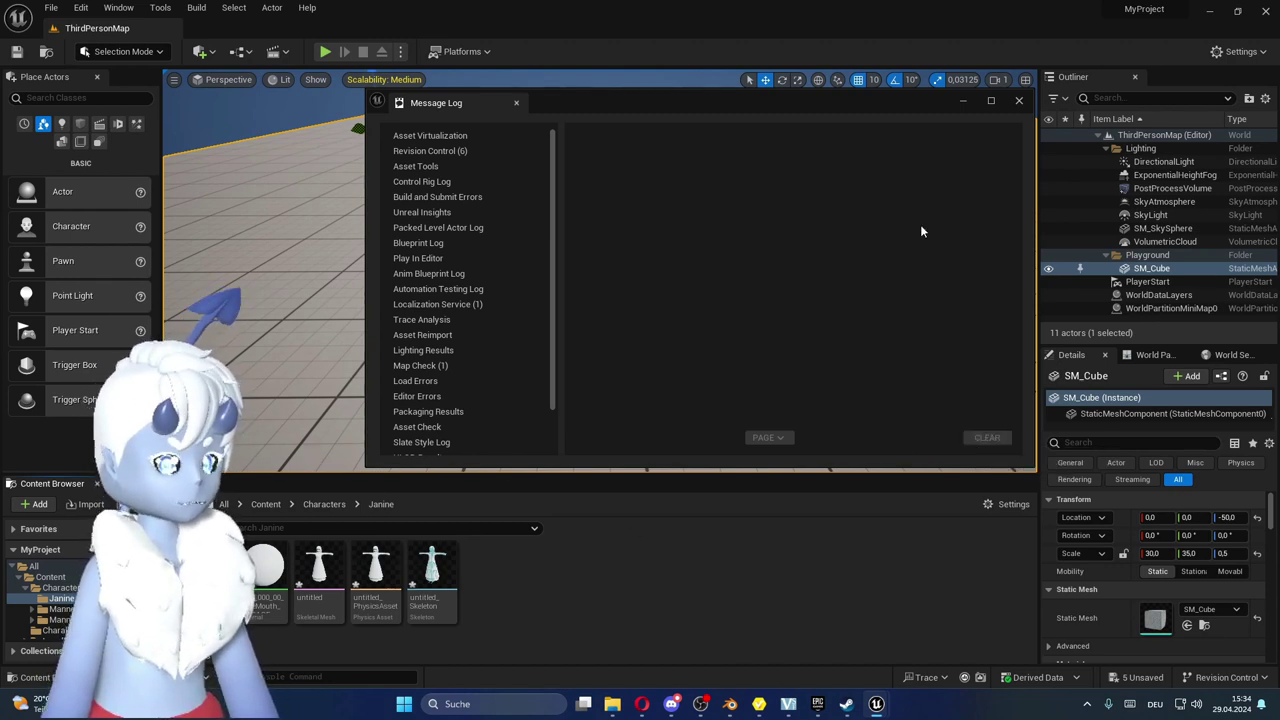
{"action": "left_click", "coordinate": [1021, 99]}
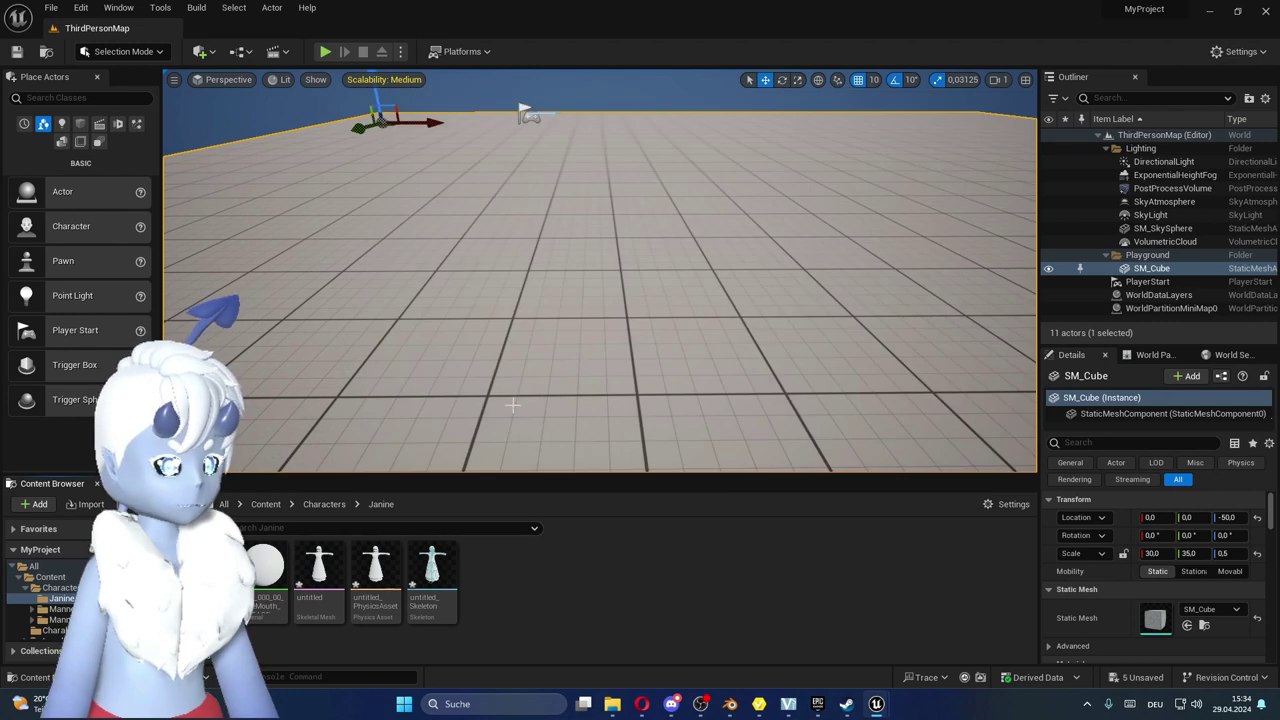
- Drag the untitled skeletal mesh into the level, placing it at 1110, 1810, 0
{"action": "left_click", "coordinate": [375, 570]}
{"action": "left_click", "coordinate": [335, 572]}
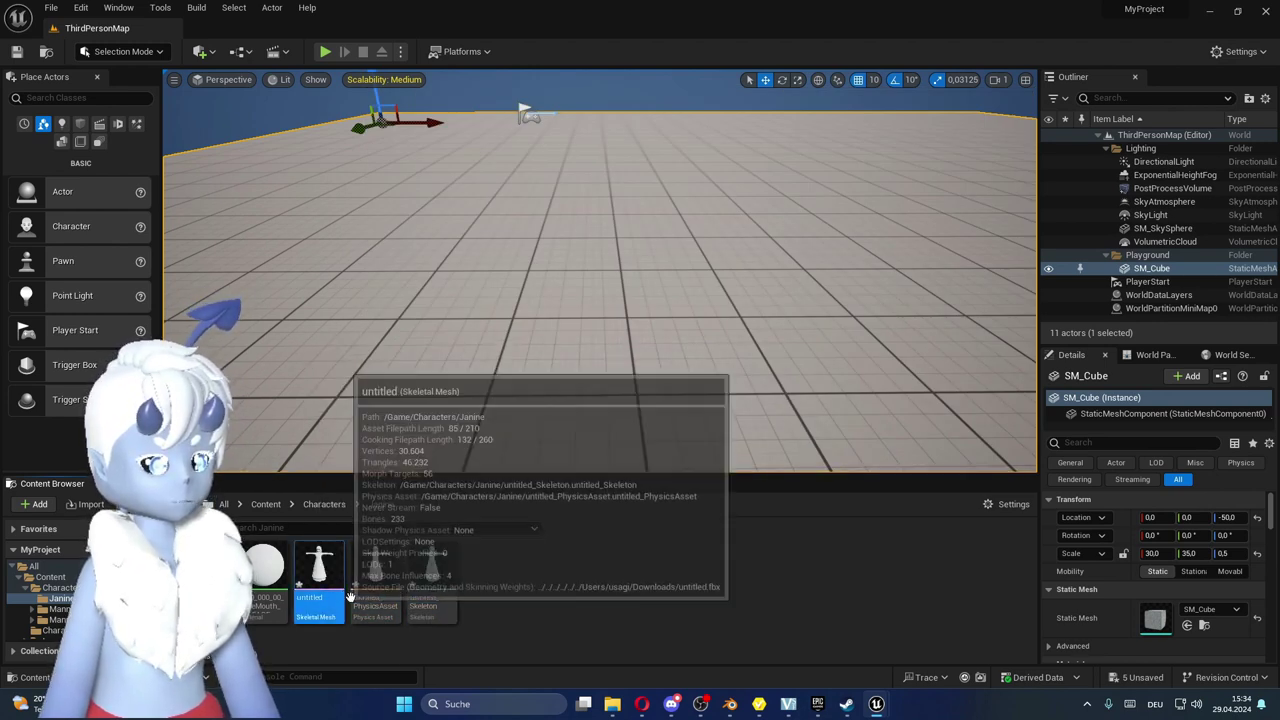
{"action": "mouse_move", "coordinate": [347, 577]}
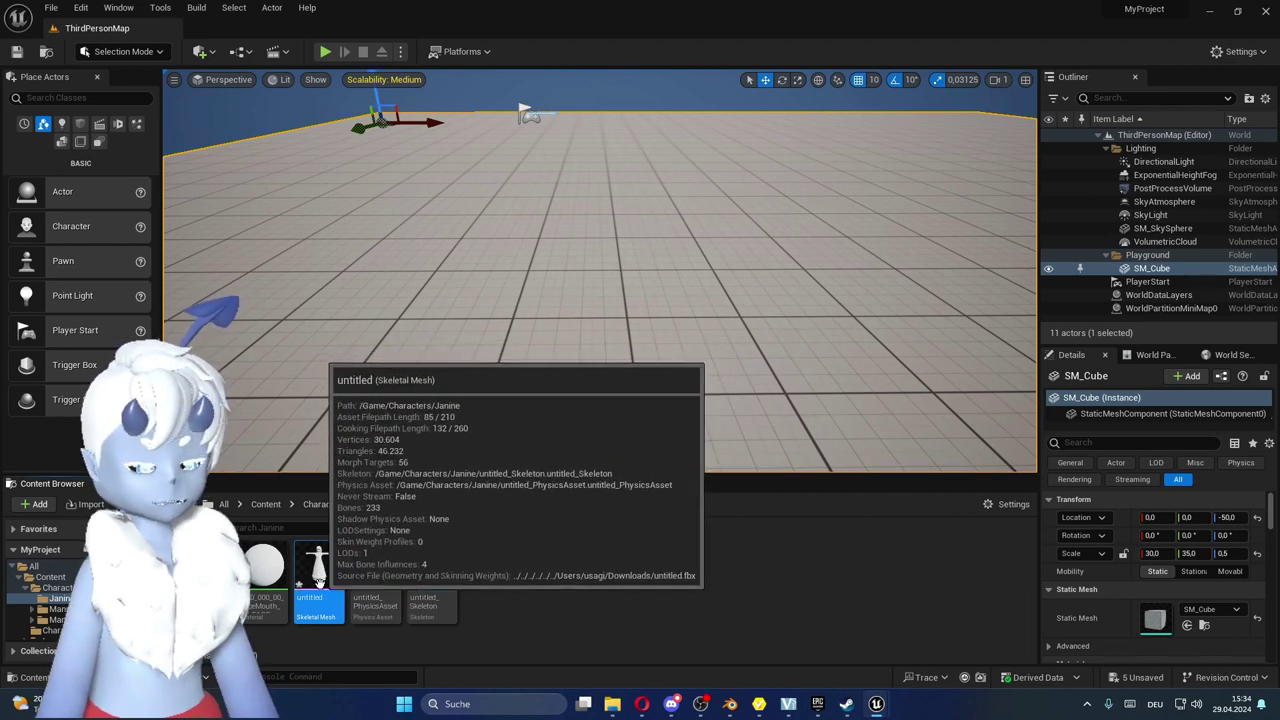
{"action": "left_click_drag", "start_coordinate": [590, 290], "coordinate": [622, 238]}
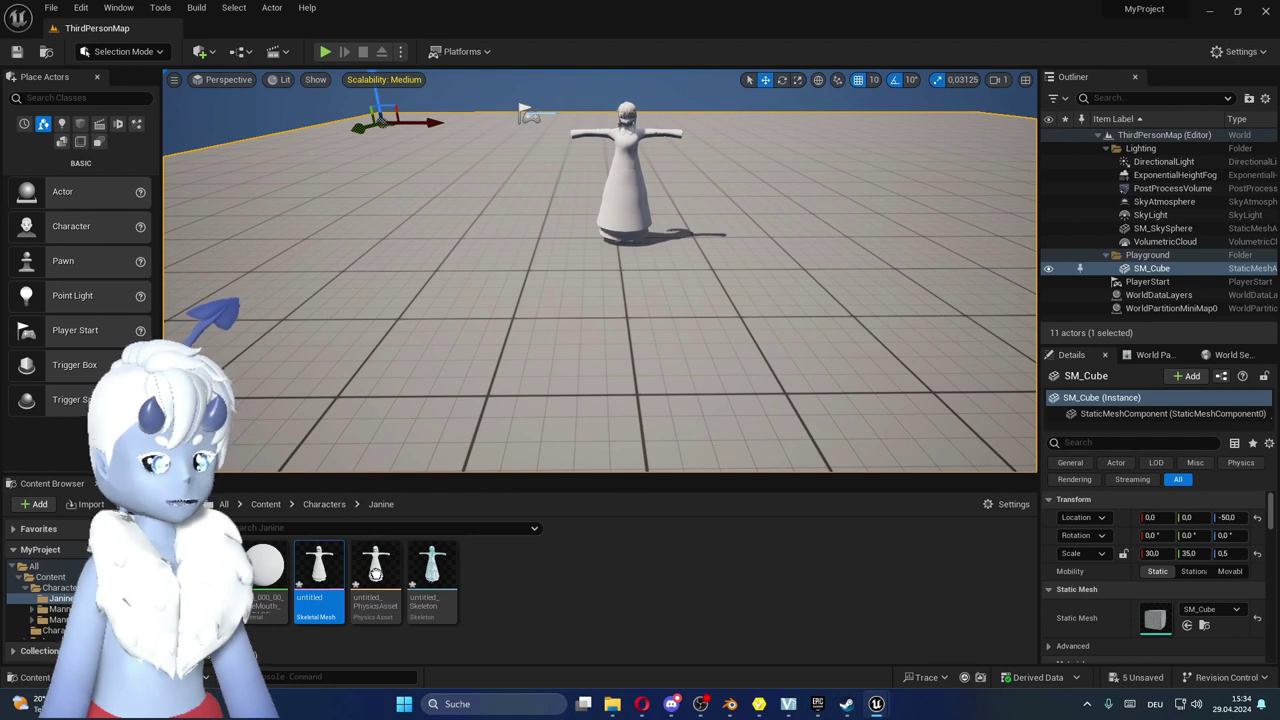
- Inspect the imported untitled_PhysicsAsset, untitled_Skeleton and material assets in turn
{"action": "left_click", "coordinate": [383, 607]}
{"action": "left_click", "coordinate": [432, 580]}
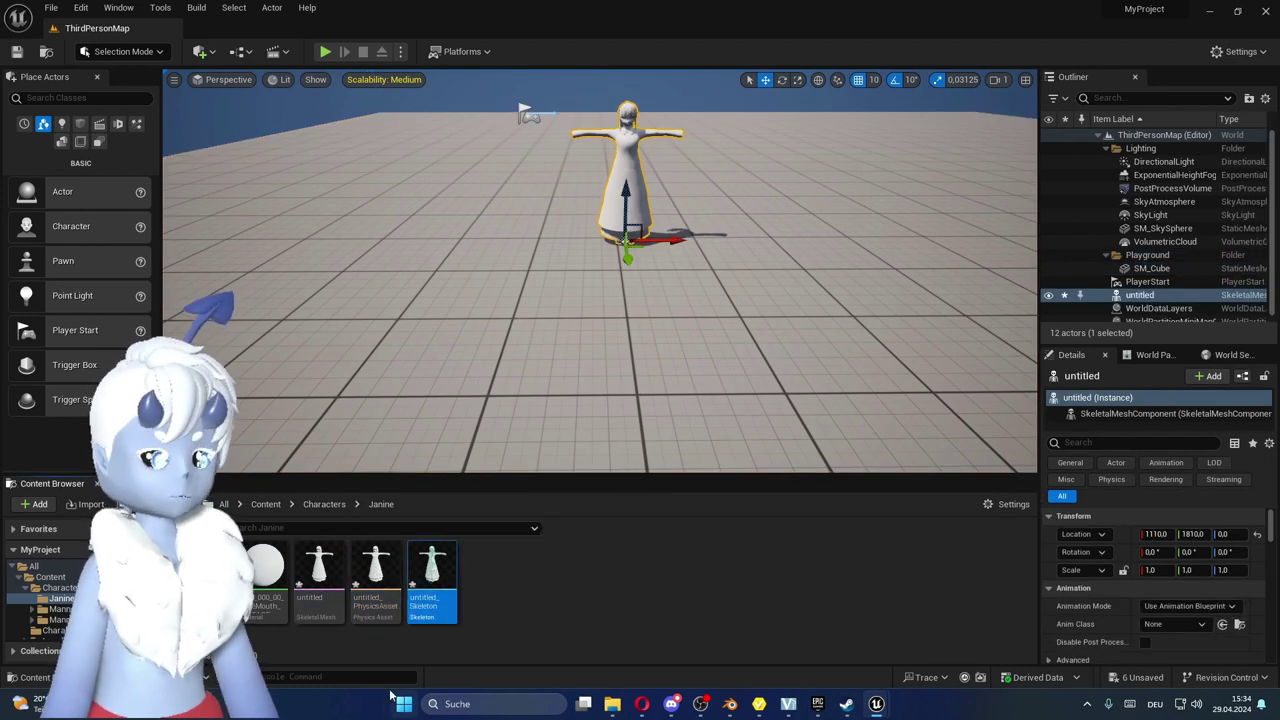
{"action": "left_click", "coordinate": [270, 578]}
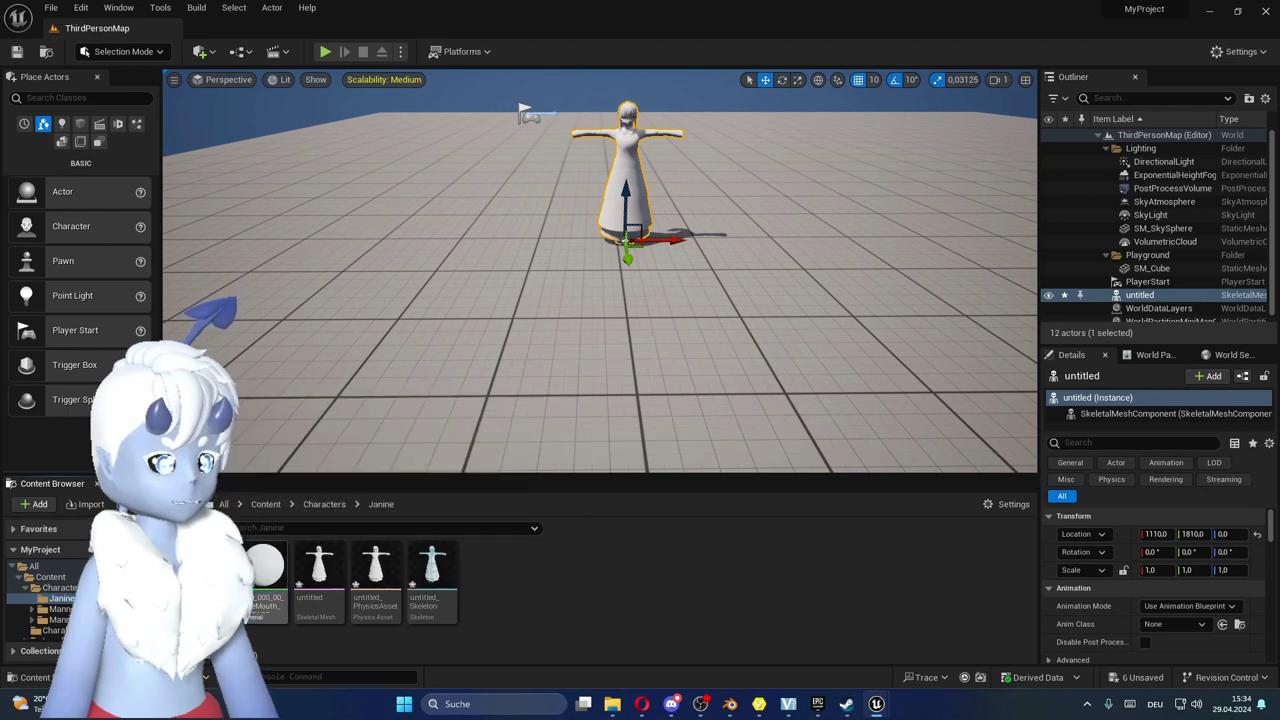
{"action": "mouse_move", "coordinate": [265, 580]}
{"action": "mouse_move", "coordinate": [227, 585]}
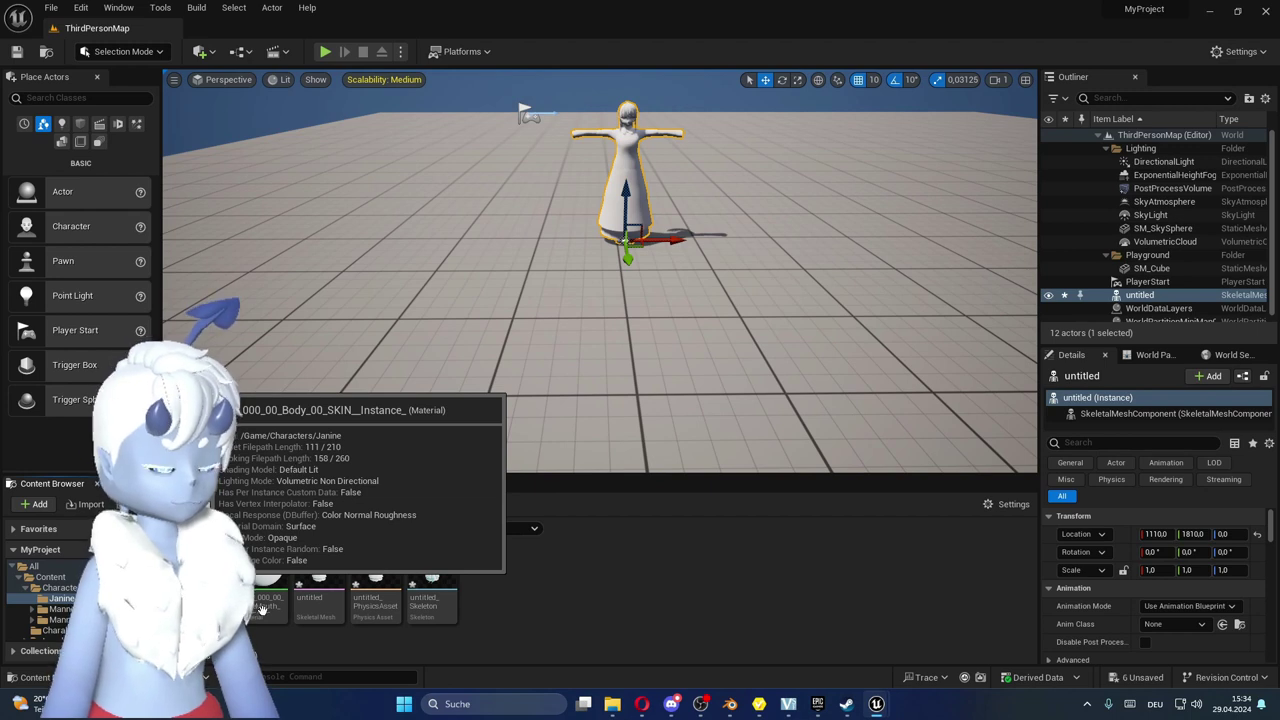
- Open the untitled mesh in the asset editor and bring the Downloads Texturen folder into Janine
{"action": "double_click", "coordinate": [262, 607]}
{"action": "left_click", "coordinate": [318, 562]}
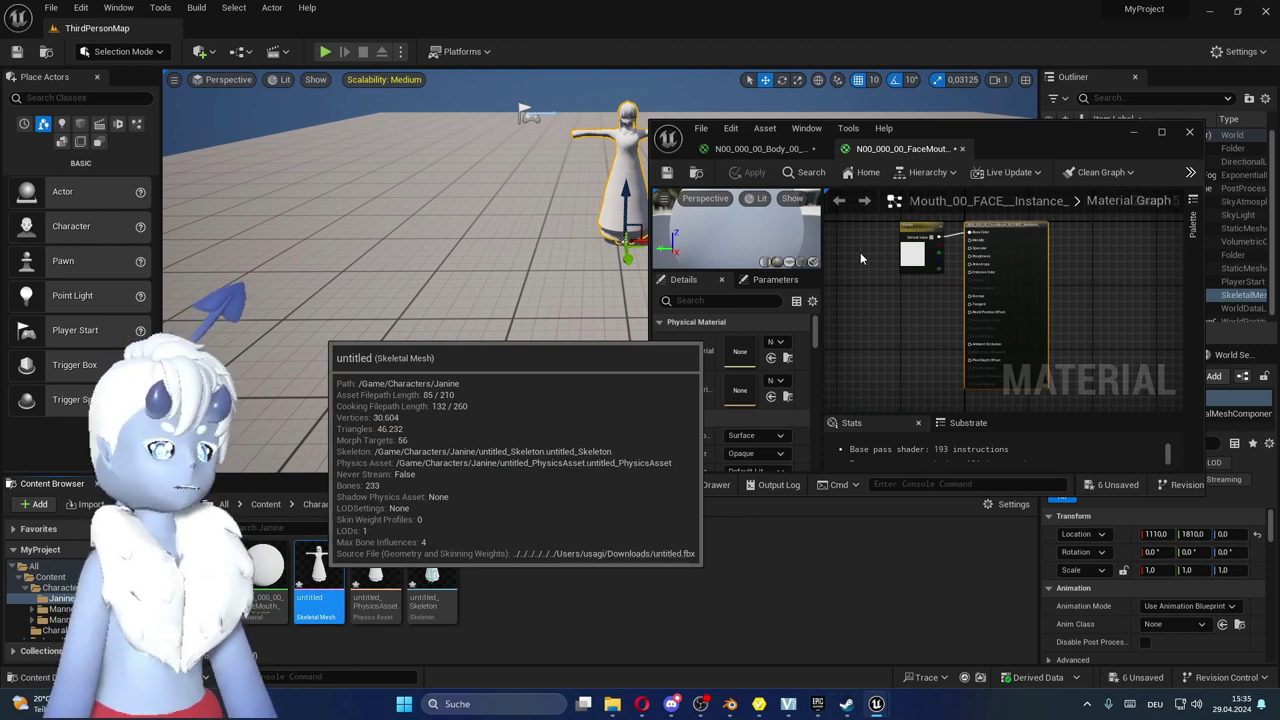
{"action": "left_click", "coordinate": [613, 706]}
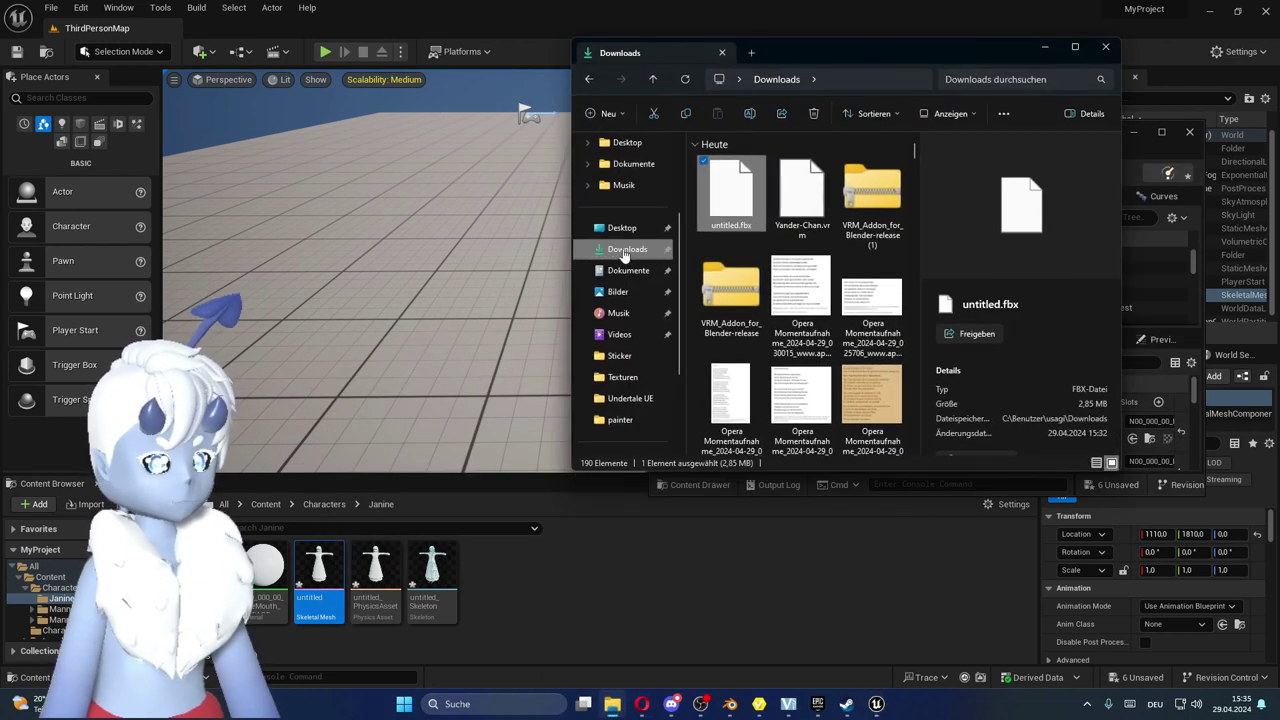
{"action": "left_click", "coordinate": [752, 257]}
{"action": "scroll", "coordinate": [752, 257], "scroll_direction": "down", "scroll_amount": 5}
{"action": "scroll", "coordinate": [745, 300], "scroll_direction": "down", "scroll_amount": 3}
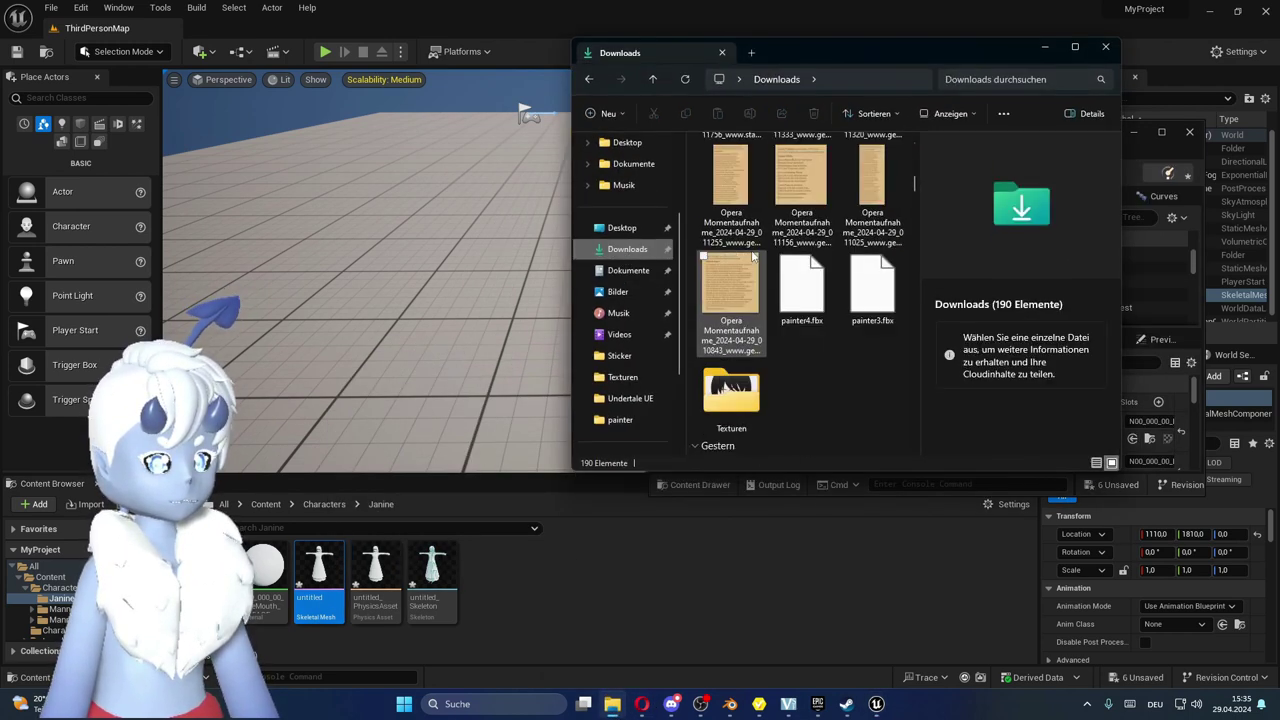
{"action": "left_click", "coordinate": [731, 400]}
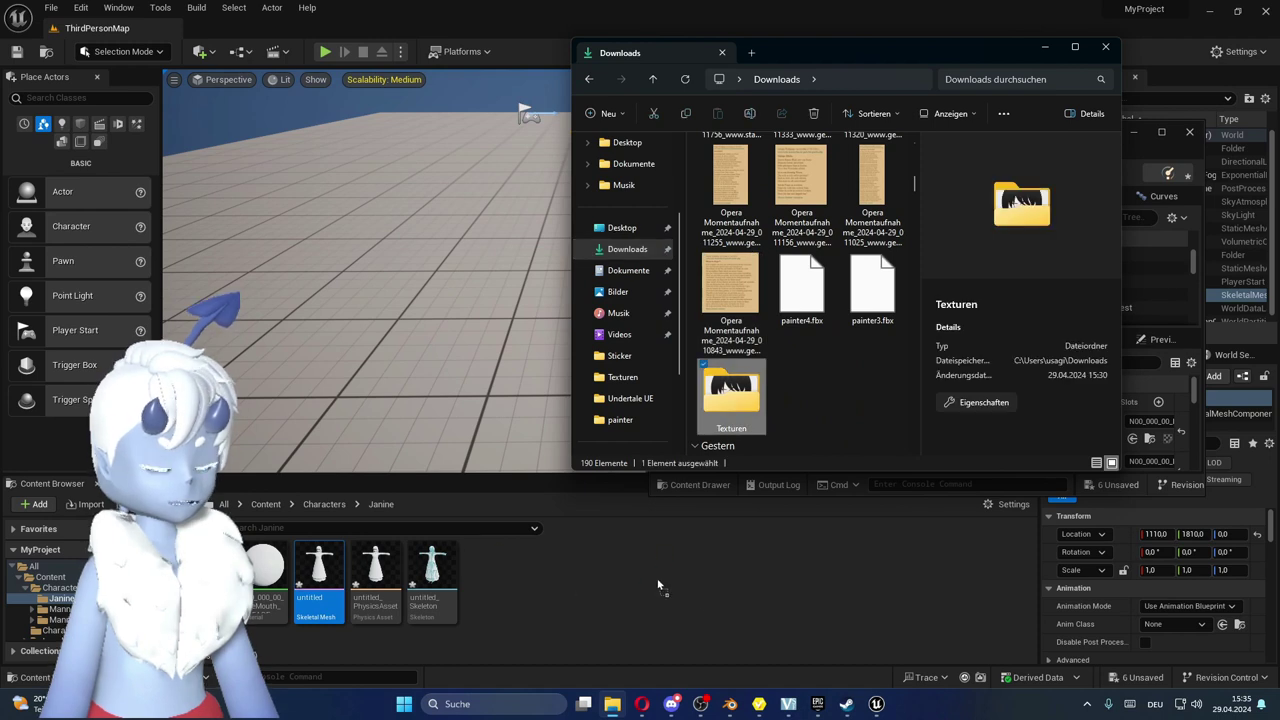
{"action": "left_click", "coordinate": [1041, 53]}
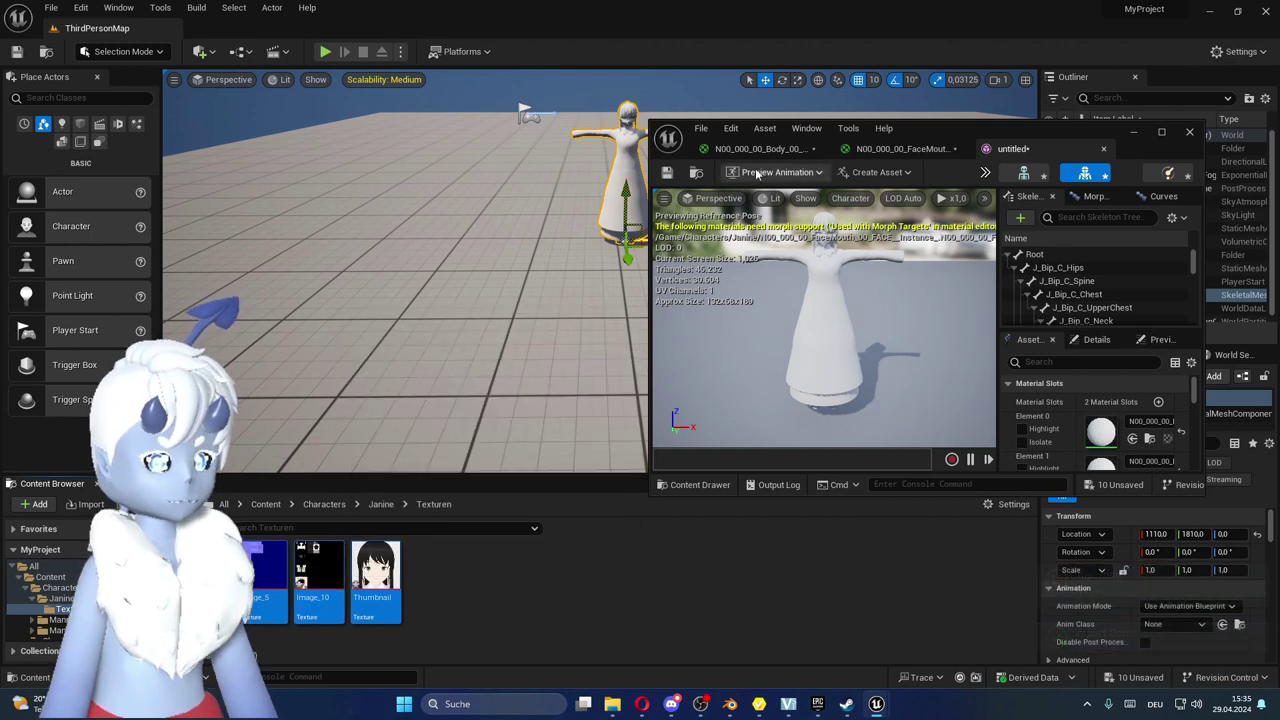
- Shift the asset editor window and highlight material Element 1 on the character preview
{"action": "left_click_drag", "start_coordinate": [943, 134], "coordinate": [980, 143]}
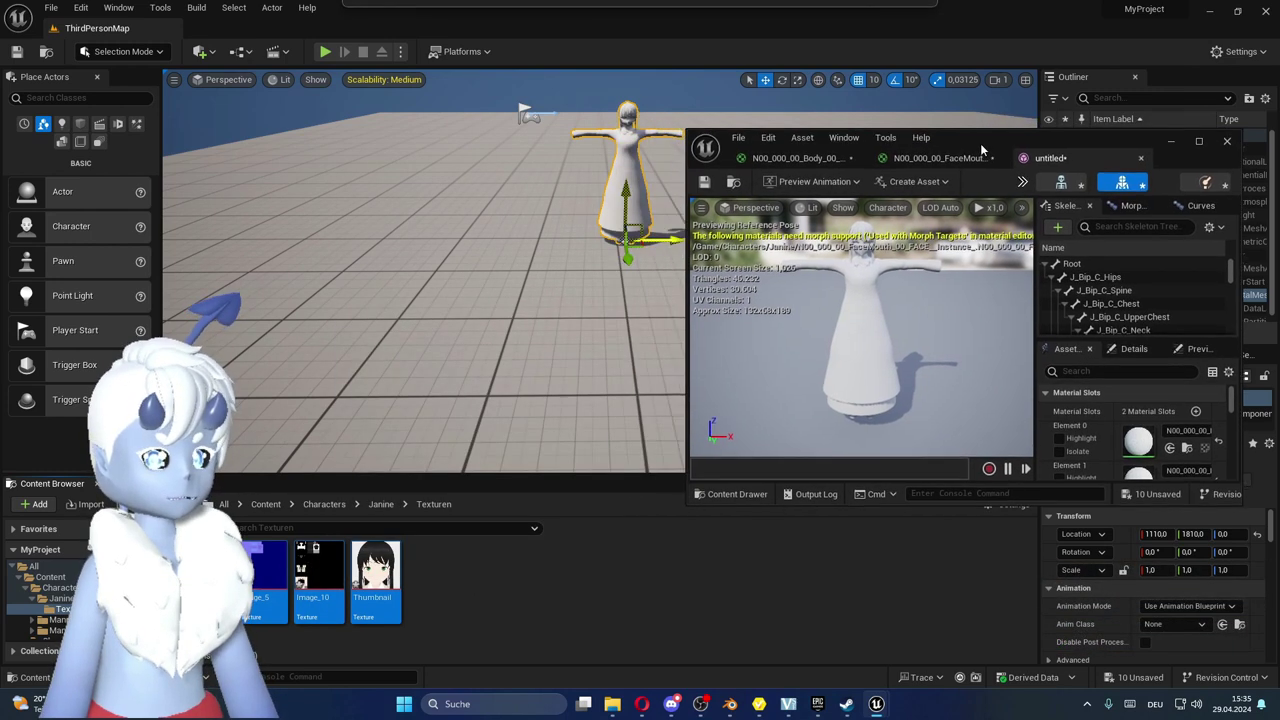
{"action": "scroll", "coordinate": [1125, 415], "scroll_direction": "down", "scroll_amount": 1}
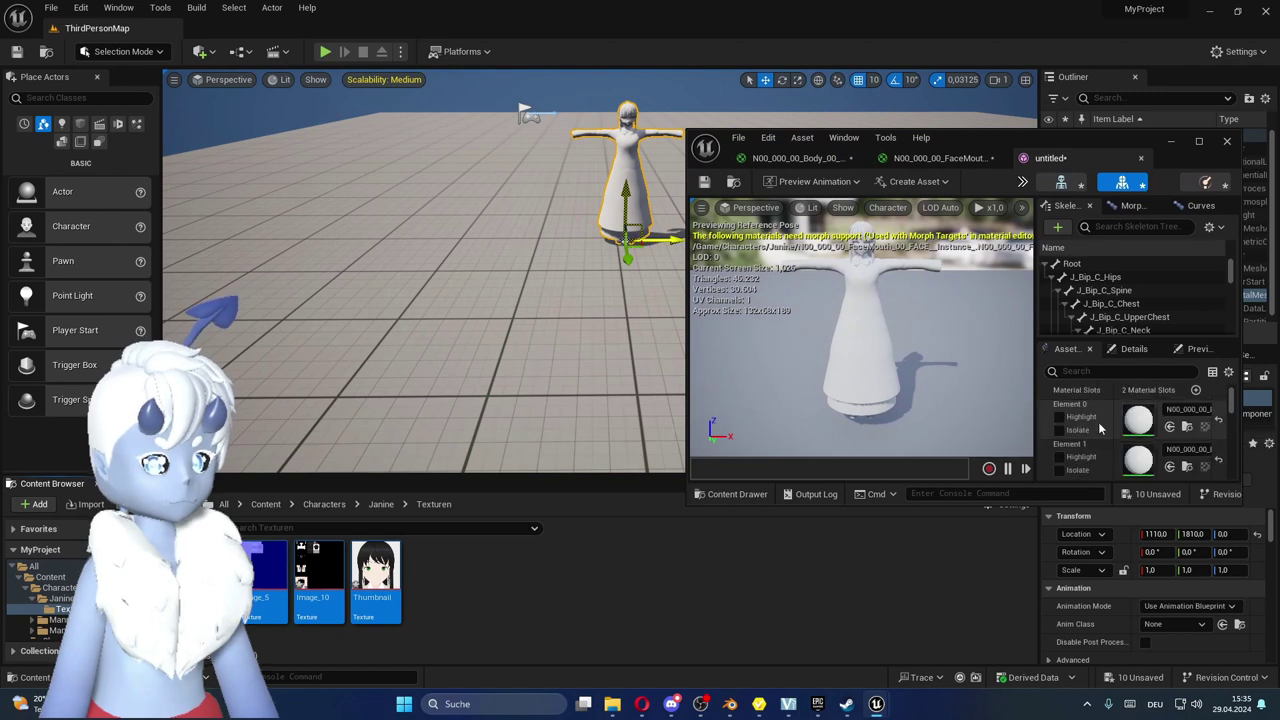
{"action": "left_click", "coordinate": [1060, 458]}
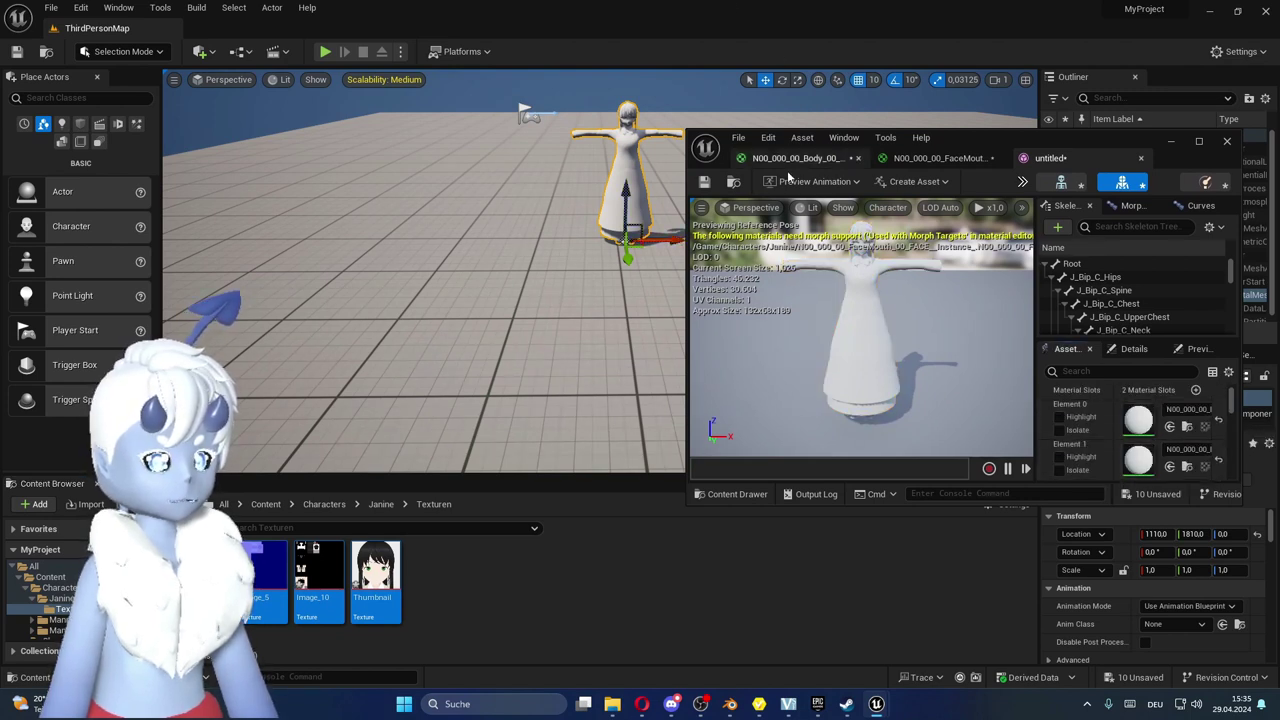
{"action": "left_click", "coordinate": [782, 158]}
{"action": "left_click", "coordinate": [900, 158]}
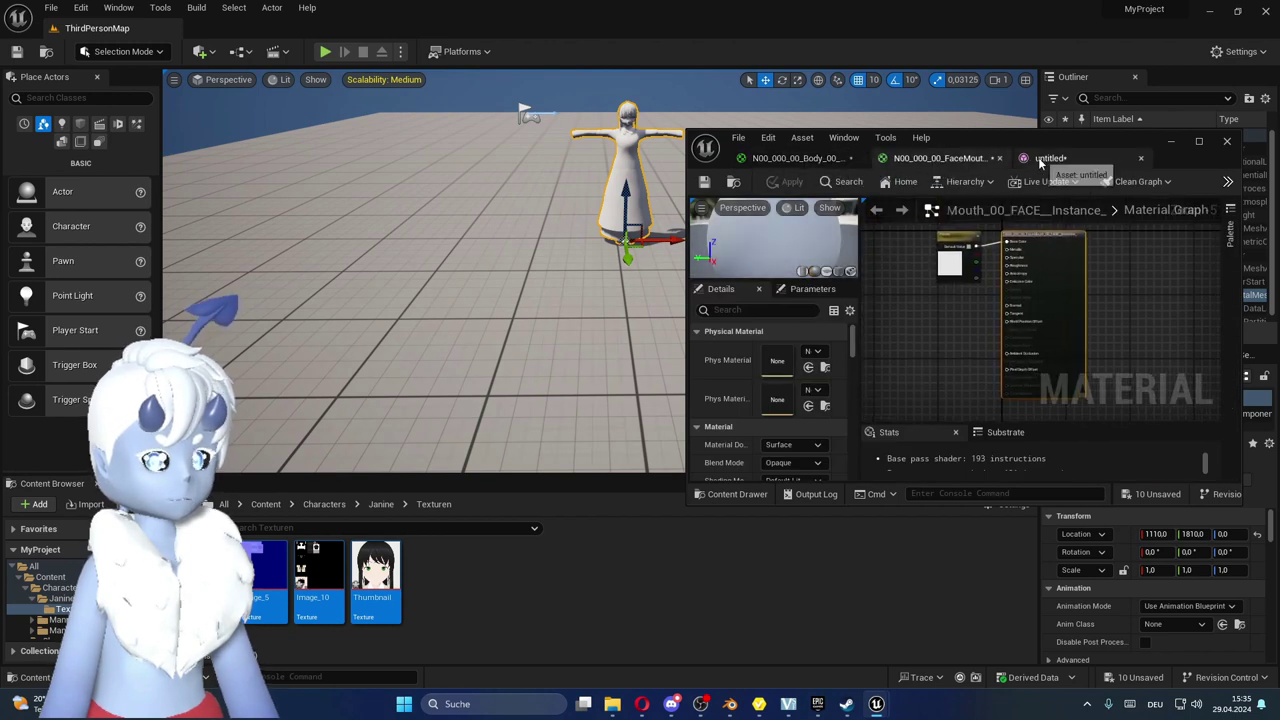
{"action": "left_click", "coordinate": [1045, 158]}
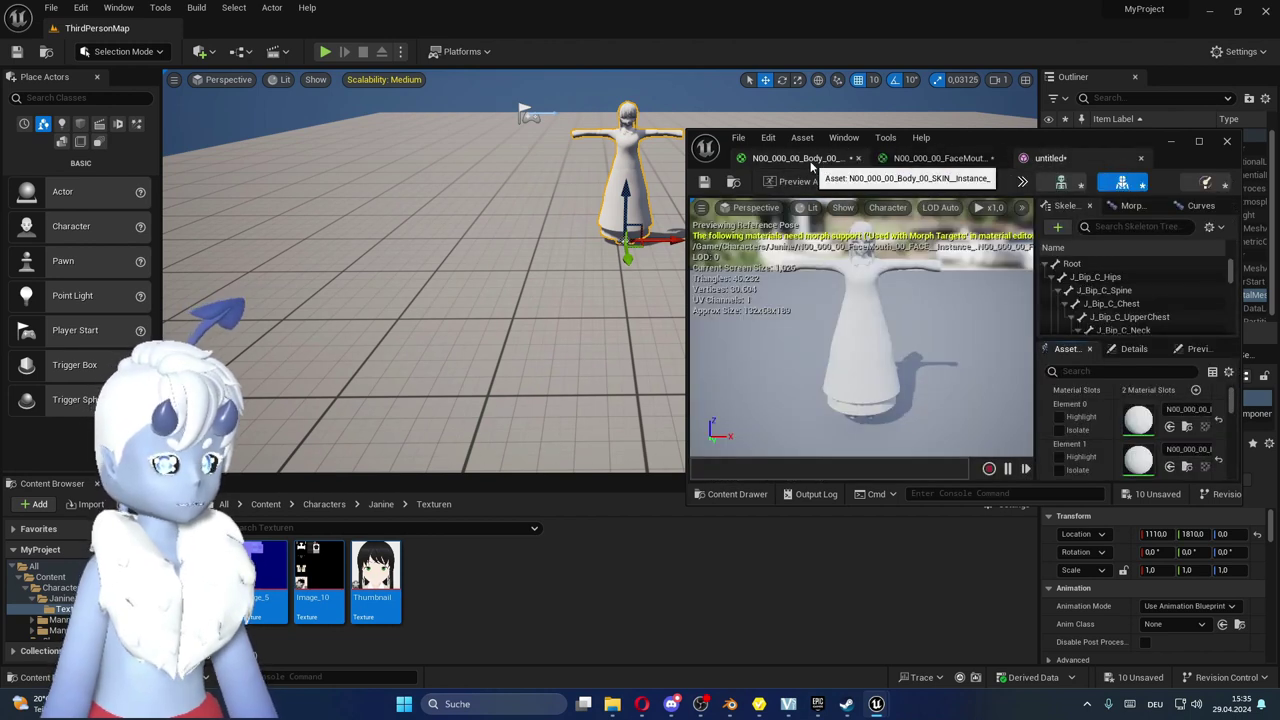
- Settle on the N00_000_00_Body_00_SKIN graph after comparing it with FaceMouth, panning slightly left
{"action": "left_click", "coordinate": [795, 158]}
{"action": "scroll", "coordinate": [905, 325], "scroll_direction": "up", "scroll_amount": 2}
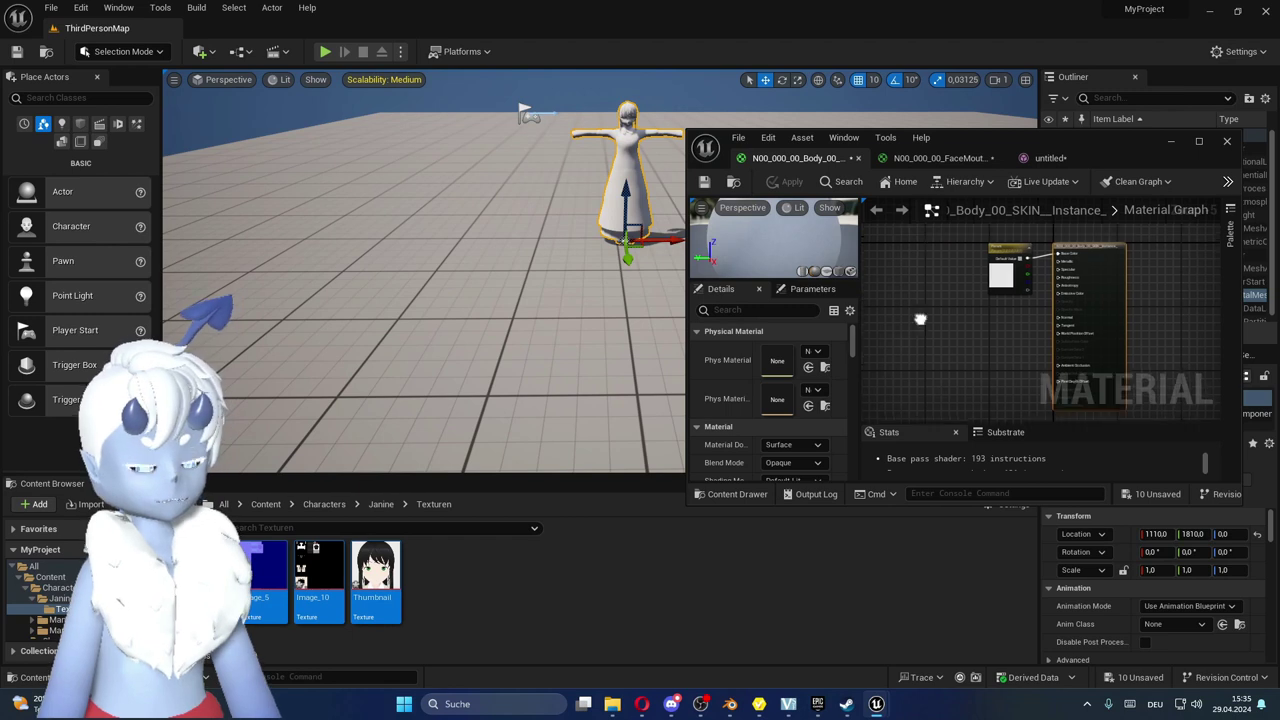
{"action": "scroll", "coordinate": [952, 281], "scroll_direction": "up", "scroll_amount": 2}
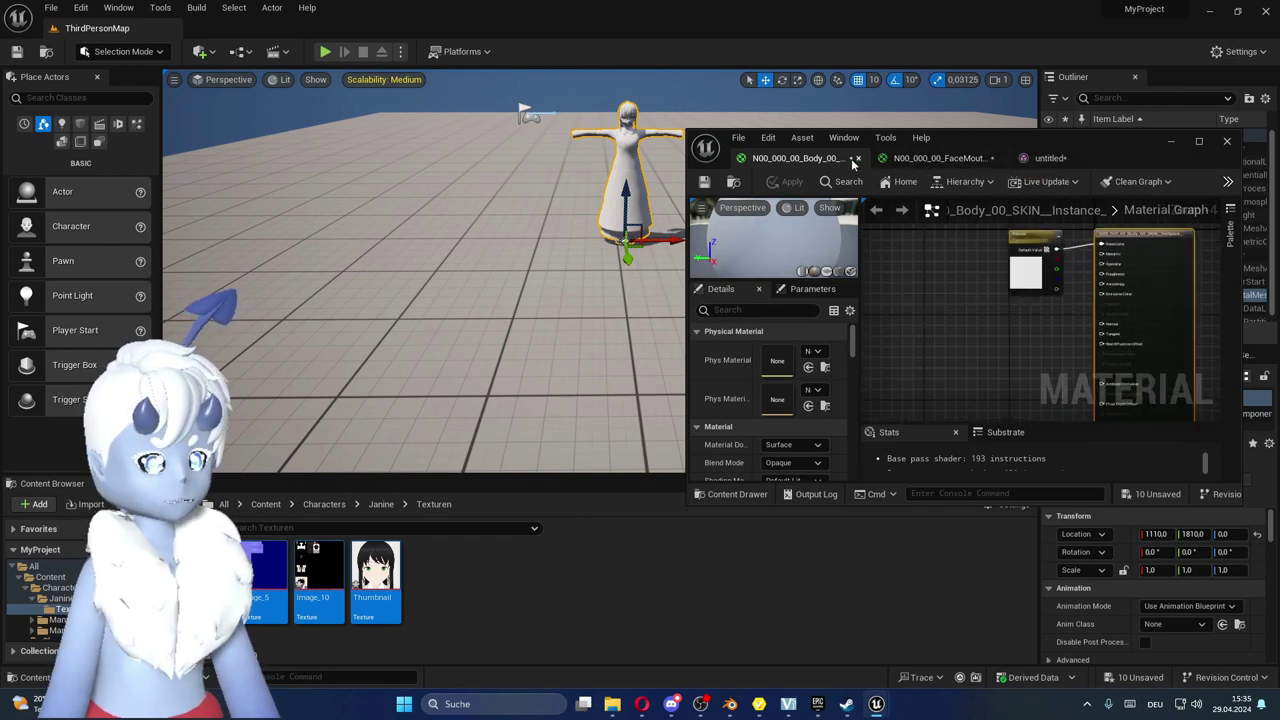
{"action": "left_click", "coordinate": [935, 158]}
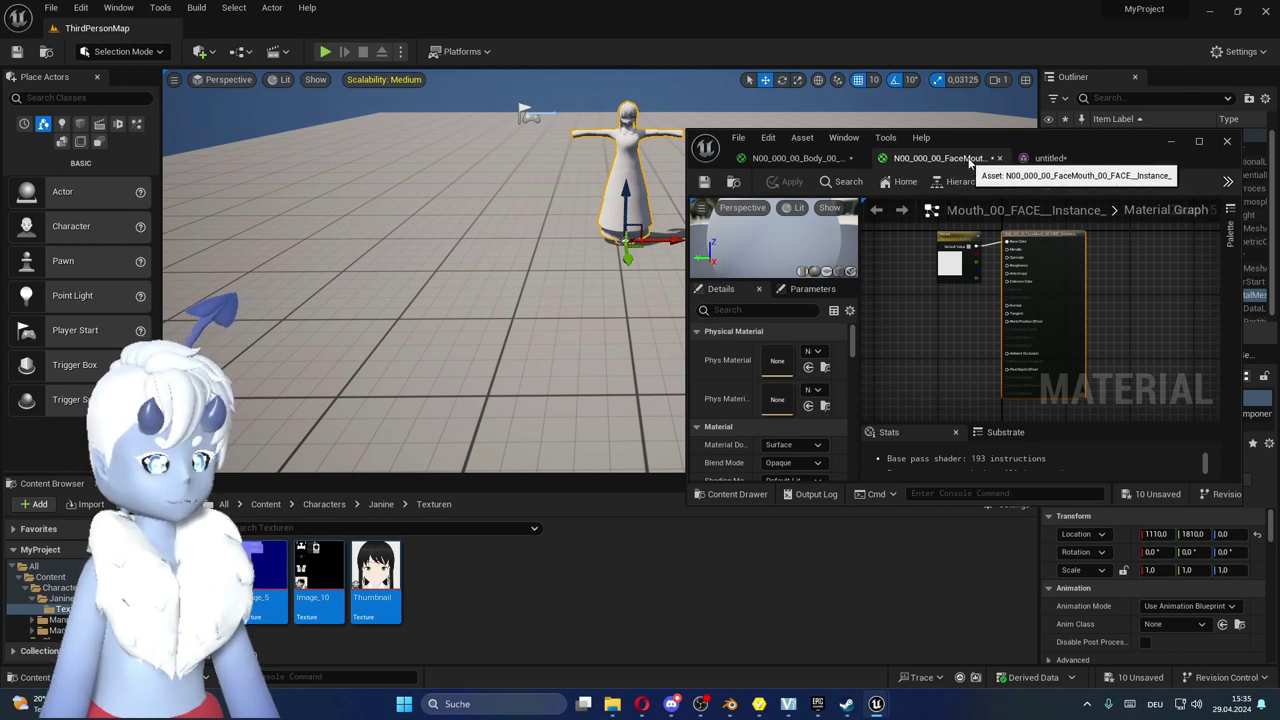
{"action": "left_click", "coordinate": [790, 159]}
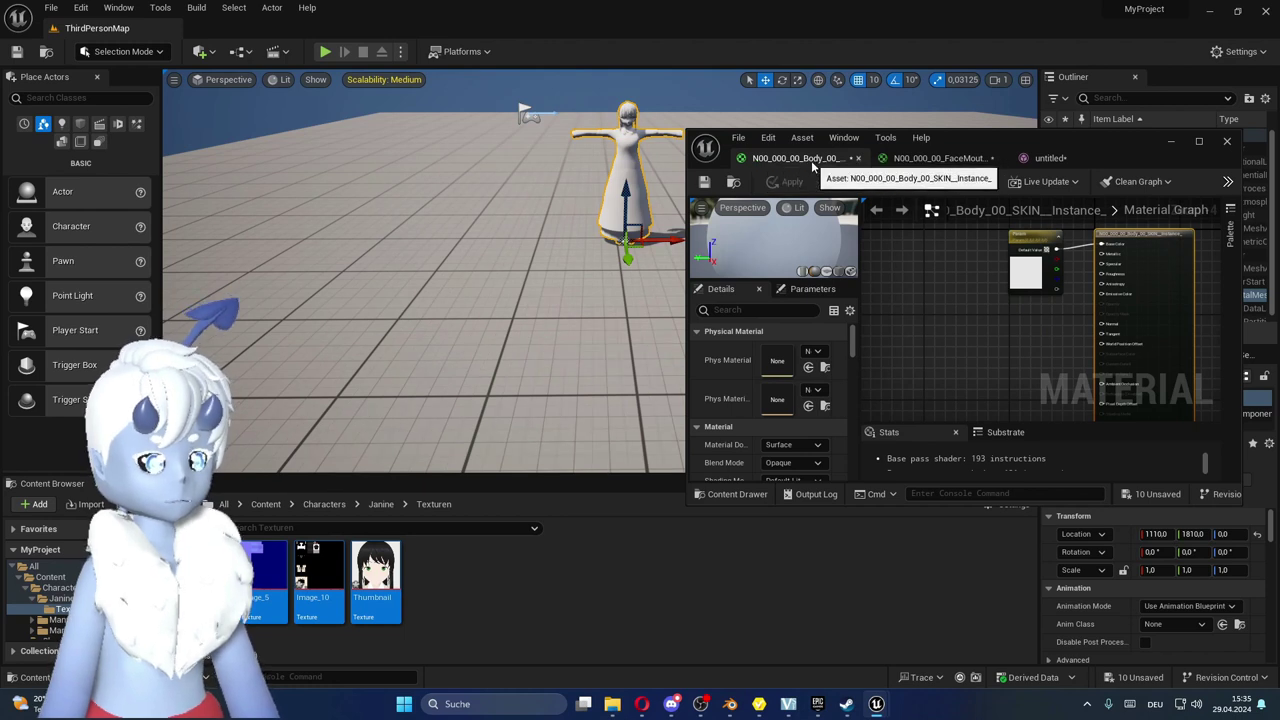
{"action": "mouse_move", "coordinate": [964, 307]}
{"action": "right_mouse_down"}
{"action": "mouse_move", "coordinate": [949, 307]}
{"action": "mouse_move", "coordinate": [955, 328]}
{"action": "right_mouse_up"}
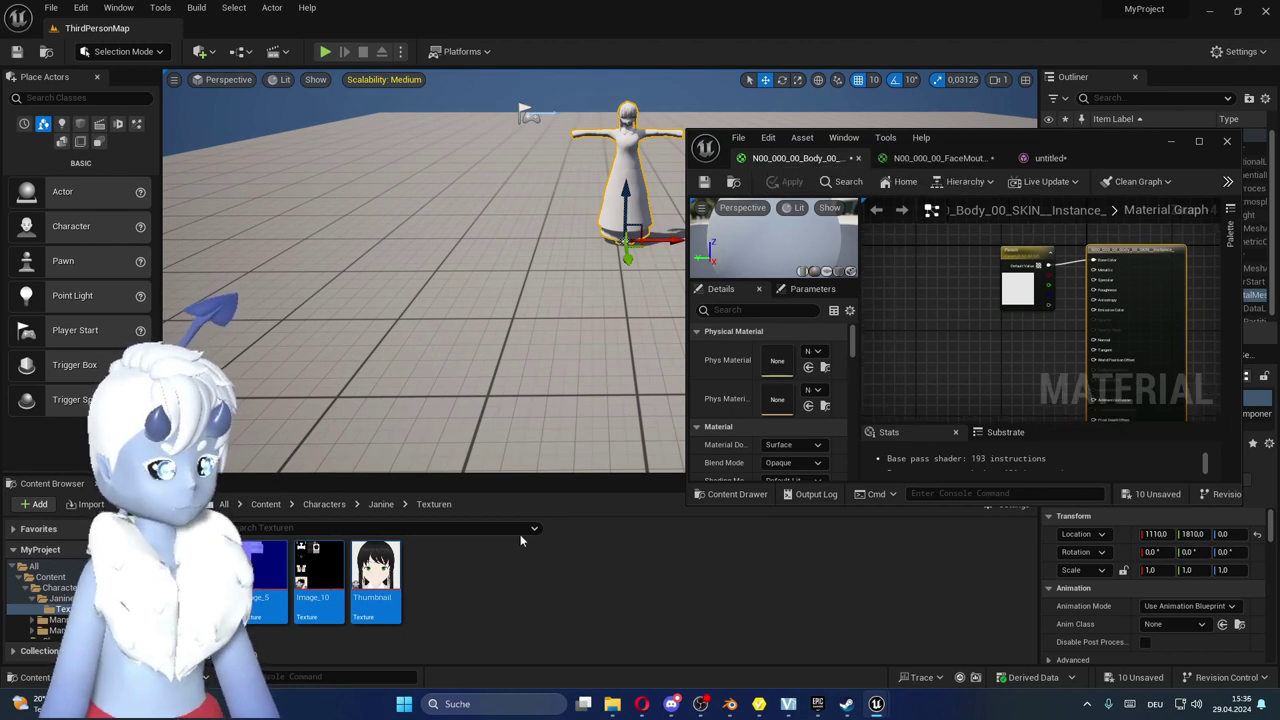
- Add Image_10 to the body graph, wire its RGB to the result node, delete Param, and save
{"action": "left_click", "coordinate": [317, 570]}
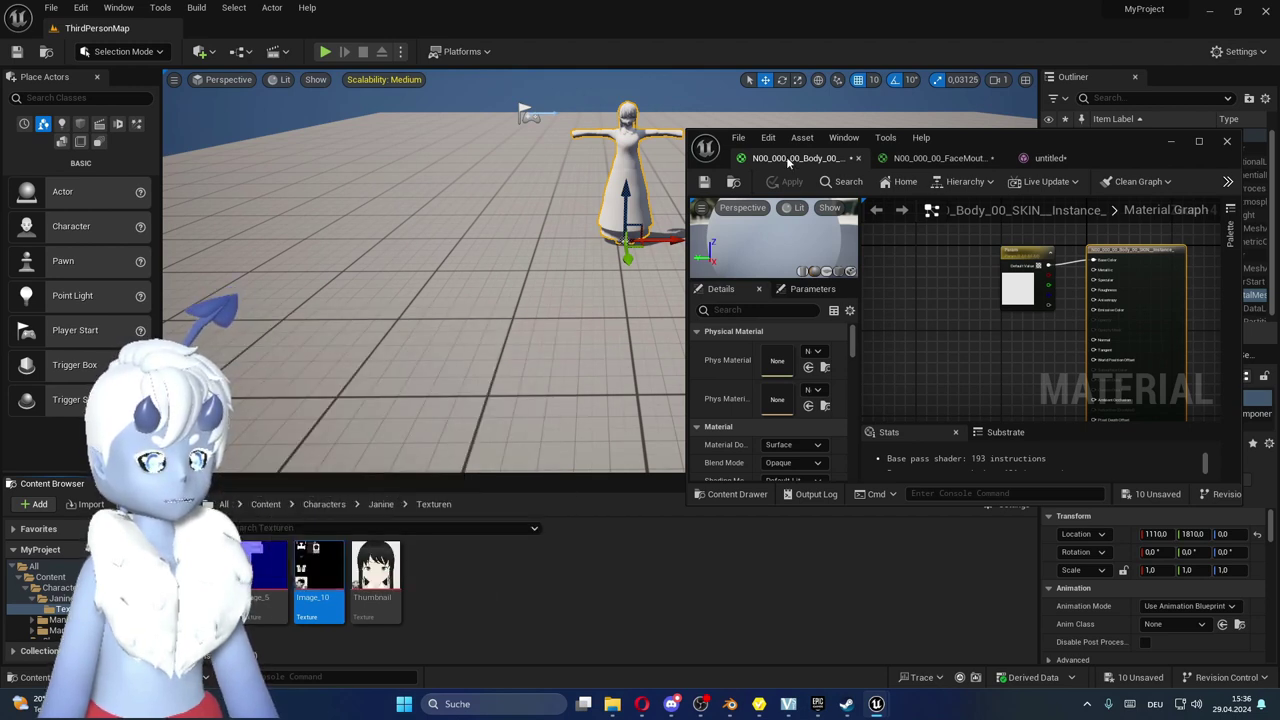
{"action": "left_click_drag", "start_coordinate": [319, 575], "coordinate": [899, 304]}
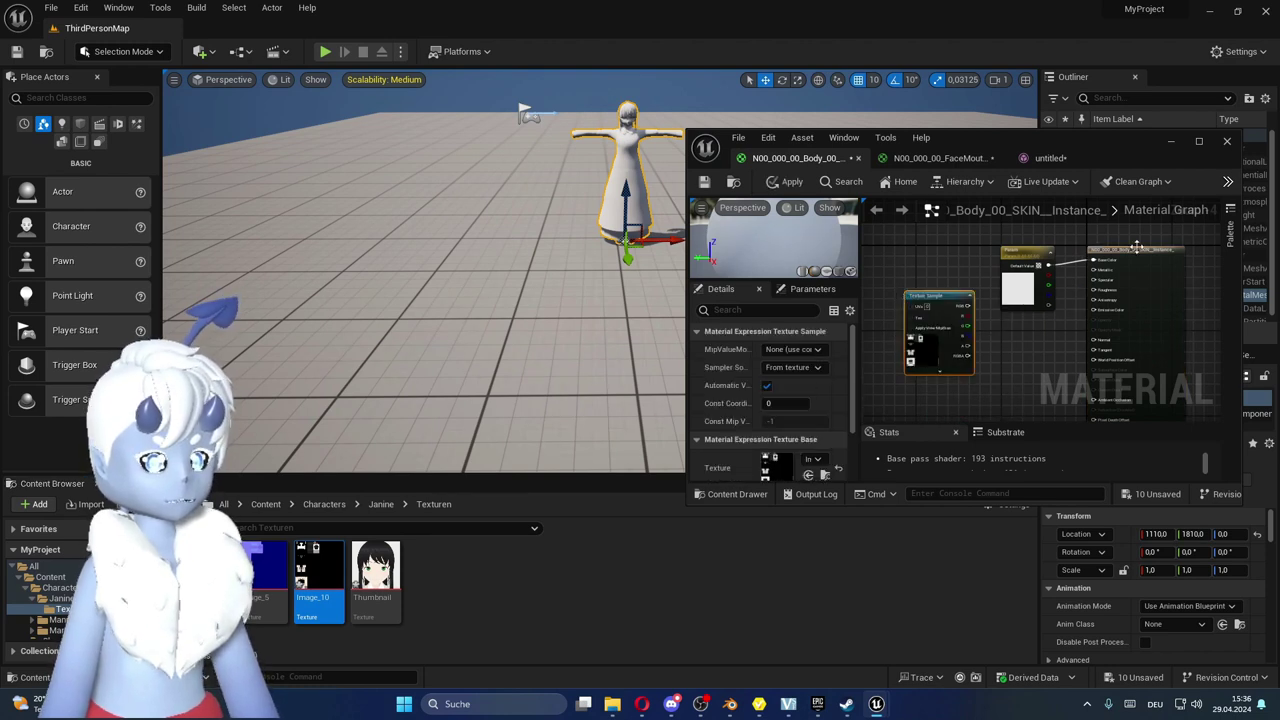
{"action": "mouse_move", "coordinate": [966, 306]}
{"action": "left_mouse_down"}
{"action": "mouse_move", "coordinate": [1117, 289]}
{"action": "mouse_move", "coordinate": [1093, 260]}
{"action": "mouse_move", "coordinate": [973, 247]}
{"action": "left_mouse_up"}
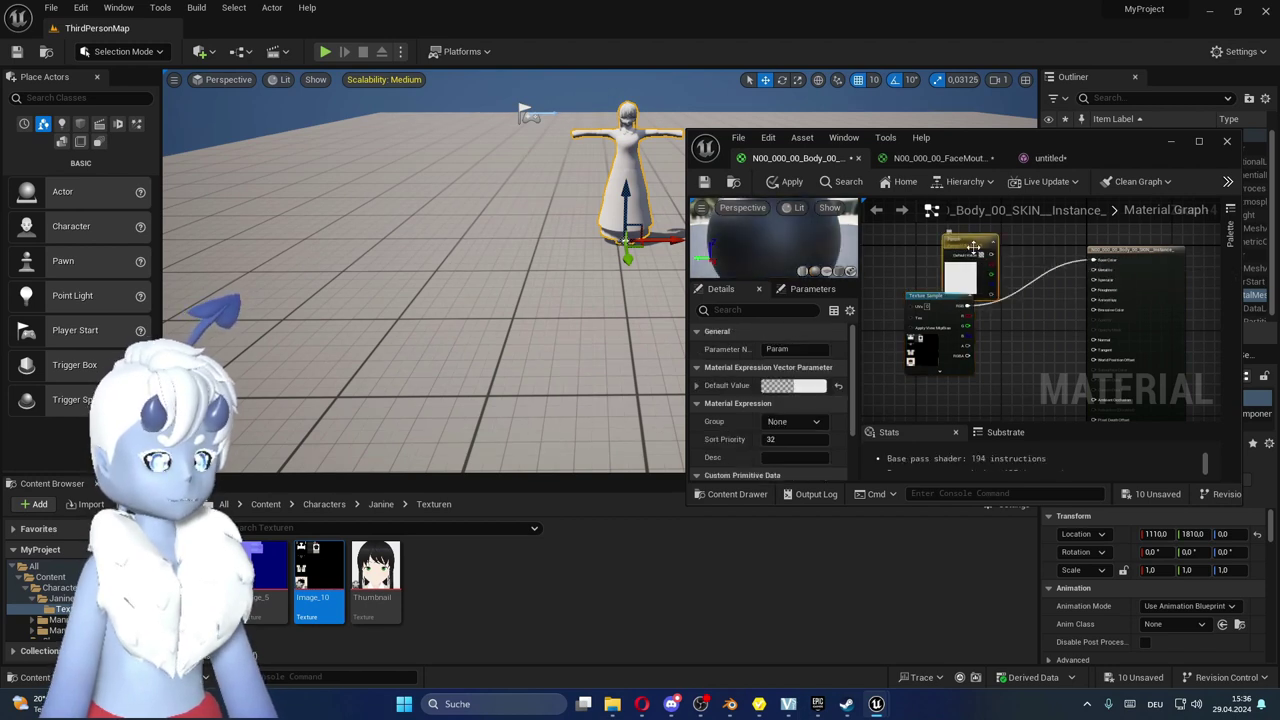
{"action": "key", "text": "Delete"}
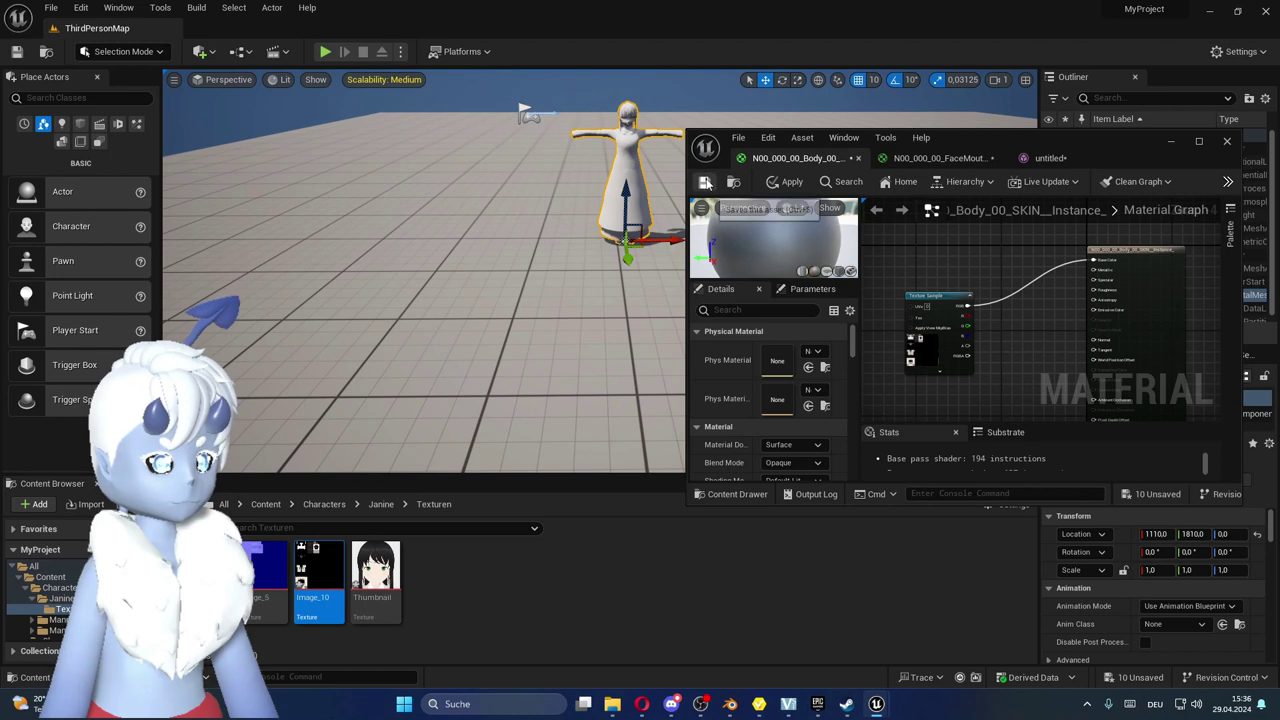
{"action": "left_click", "coordinate": [706, 183]}
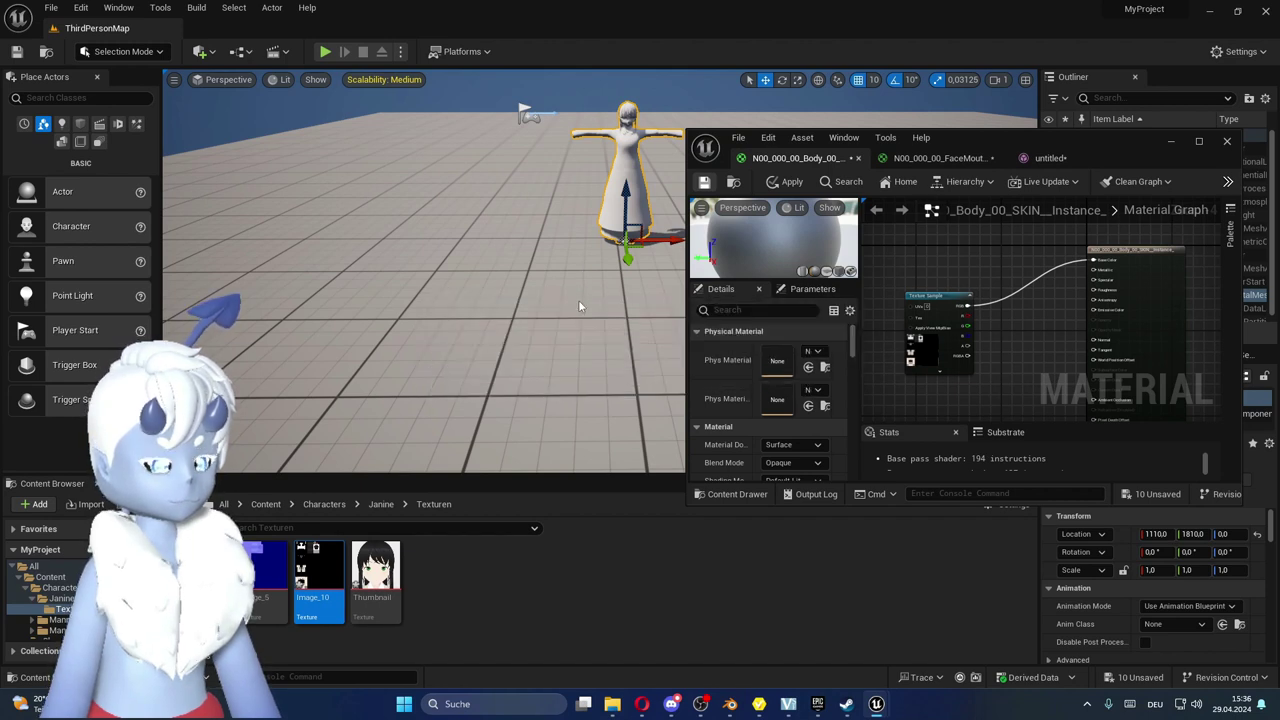
{"action": "mouse_move", "coordinate": [420, 300]}
{"action": "right_mouse_down"}
{"action": "mouse_move", "coordinate": [440, 300]}
{"action": "mouse_move", "coordinate": [405, 90]}
{"action": "mouse_move", "coordinate": [516, 409]}
{"action": "right_mouse_up"}
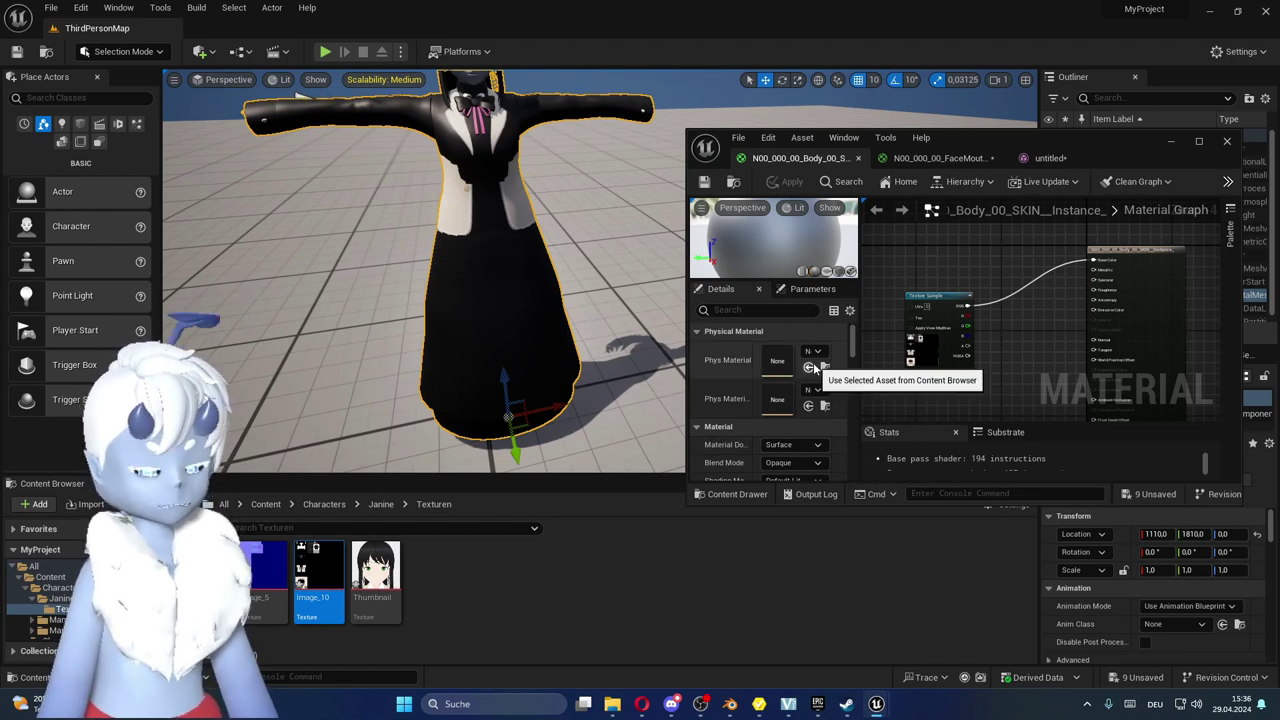
{"action": "scroll", "coordinate": [791, 429], "scroll_direction": "down", "scroll_amount": 1}
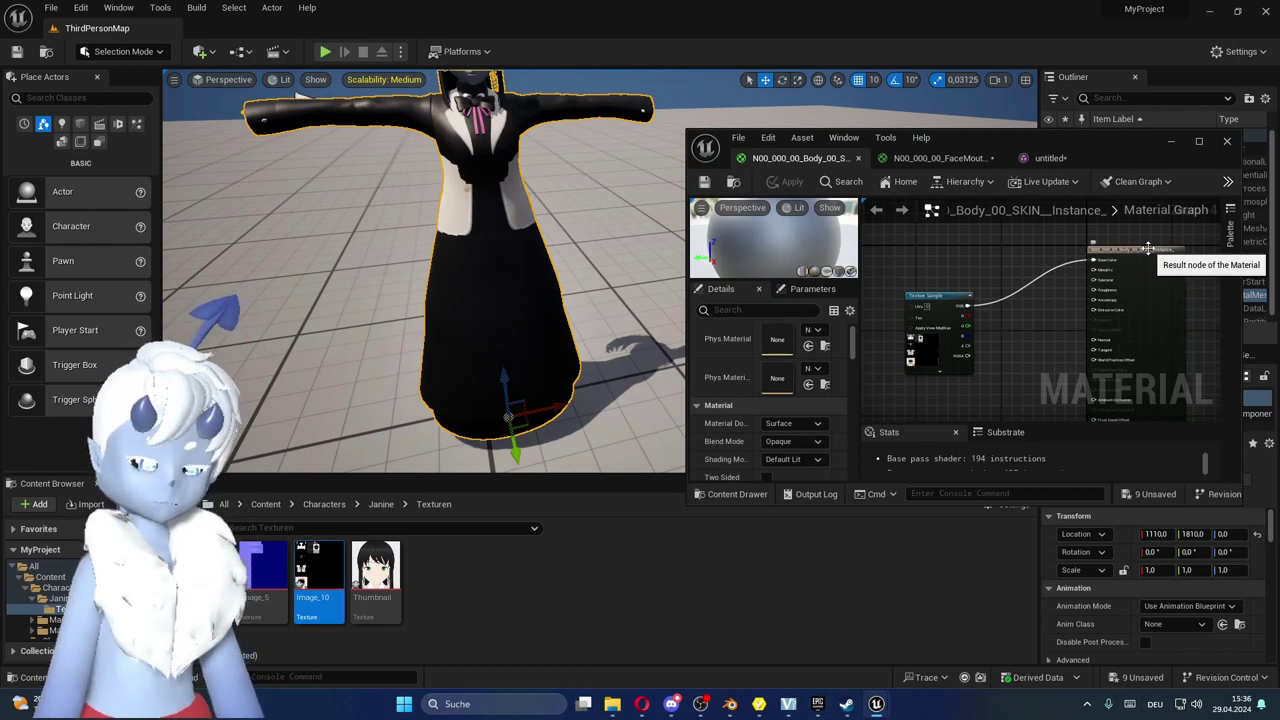
- Set the body material's blend mode to Masked, wire texture alpha into Opacity Mask, and save
{"action": "left_click", "coordinate": [1150, 255]}
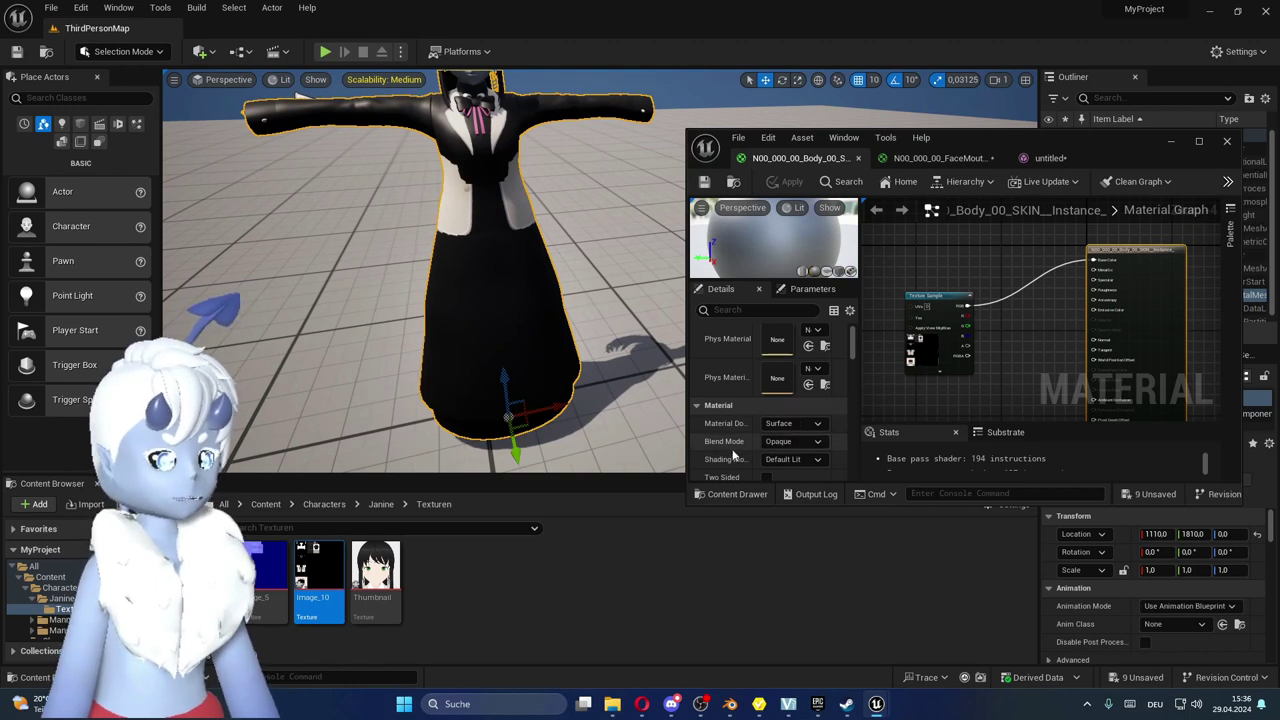
{"action": "left_click", "coordinate": [800, 441]}
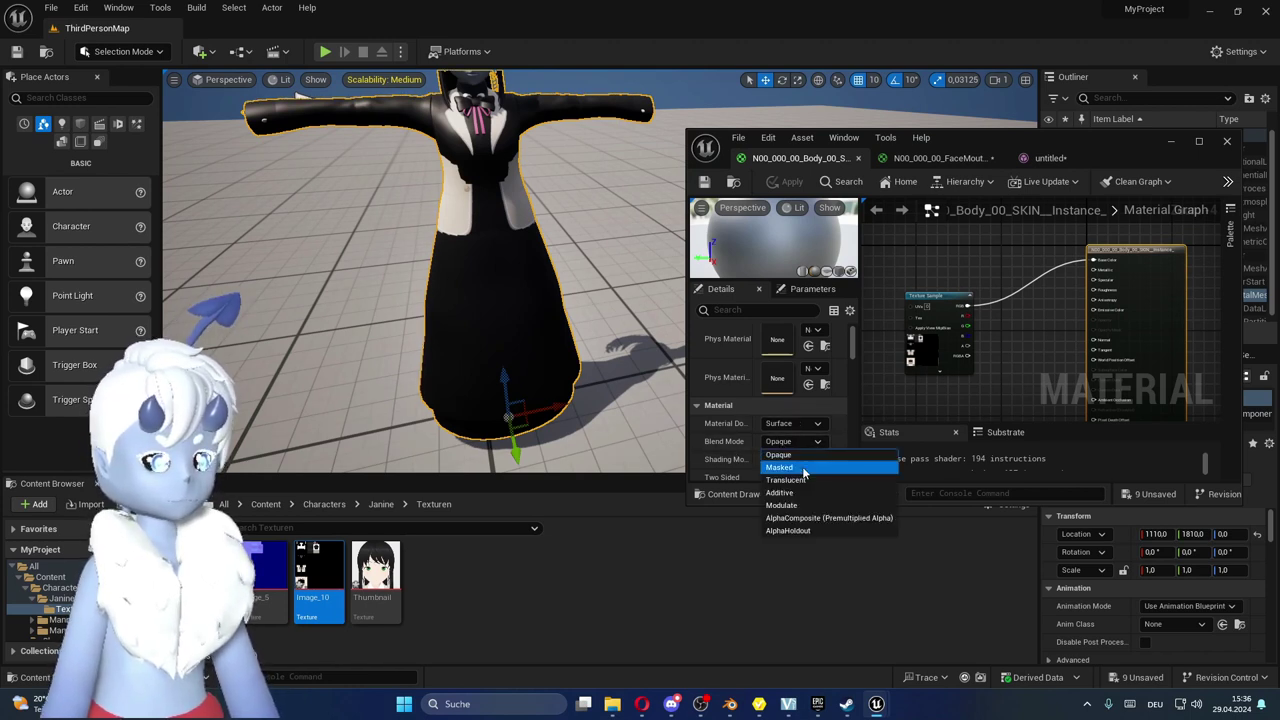
{"action": "left_click", "coordinate": [803, 468]}
{"action": "left_click_drag", "start_coordinate": [966, 353], "coordinate": [1098, 340]}
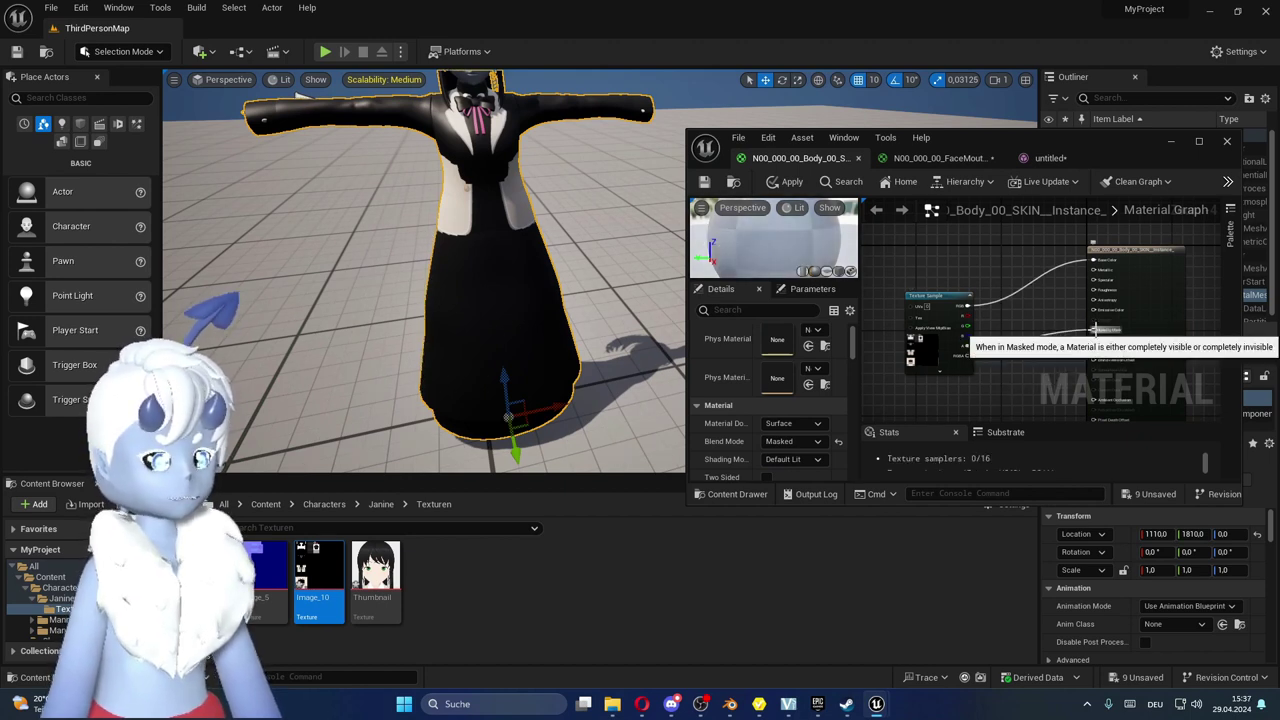
{"action": "left_click", "coordinate": [704, 183]}
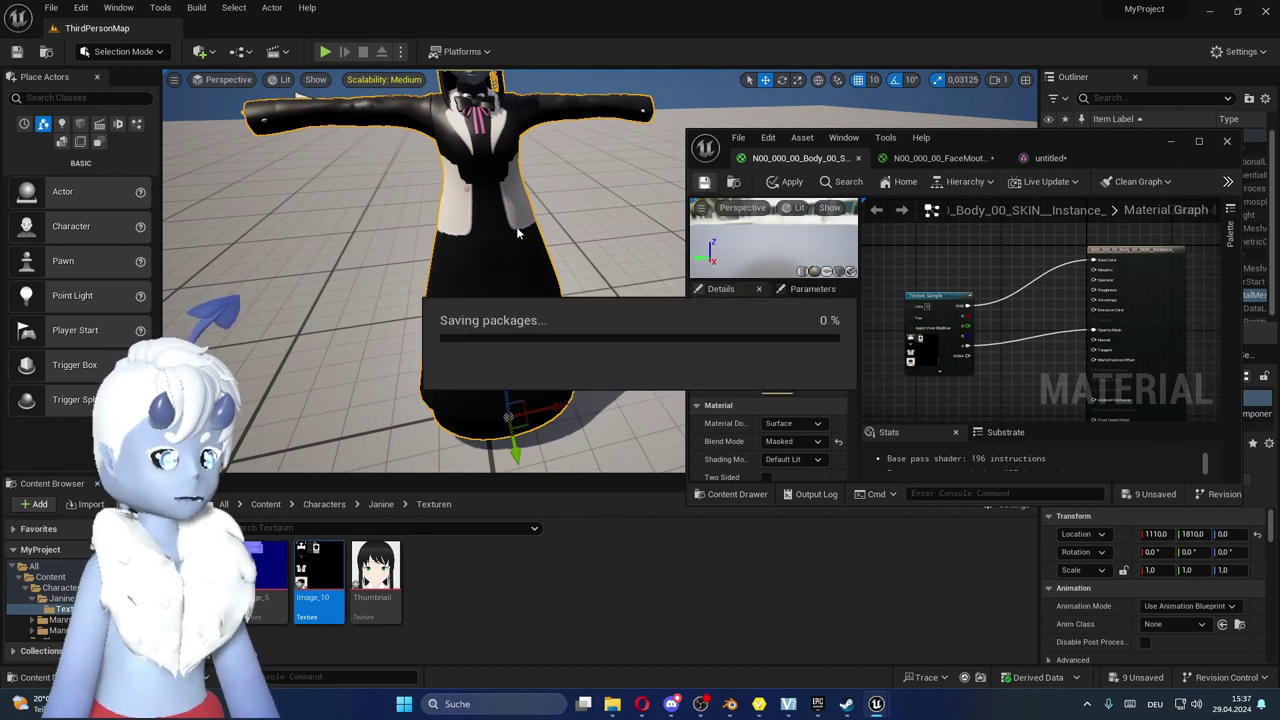
{"action": "right_click_drag", "start_coordinate": [430, 300], "coordinate": [415, 300]}
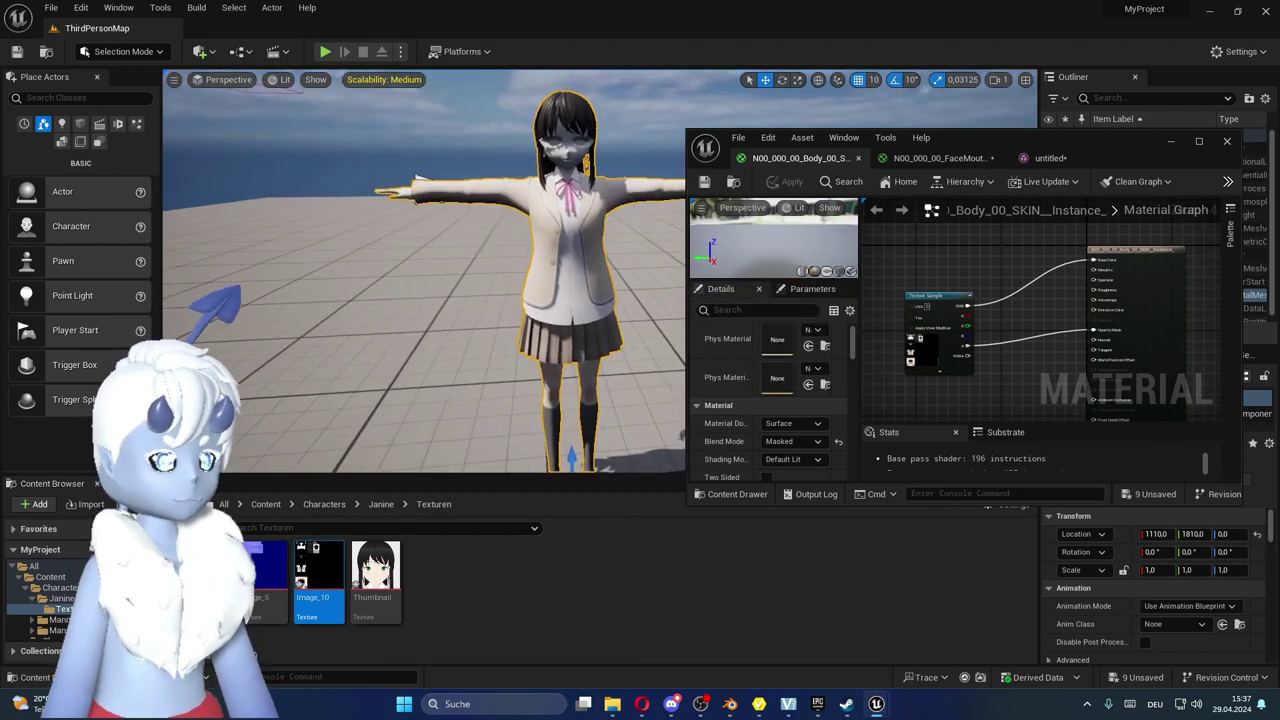
{"action": "left_click", "coordinate": [930, 158]}
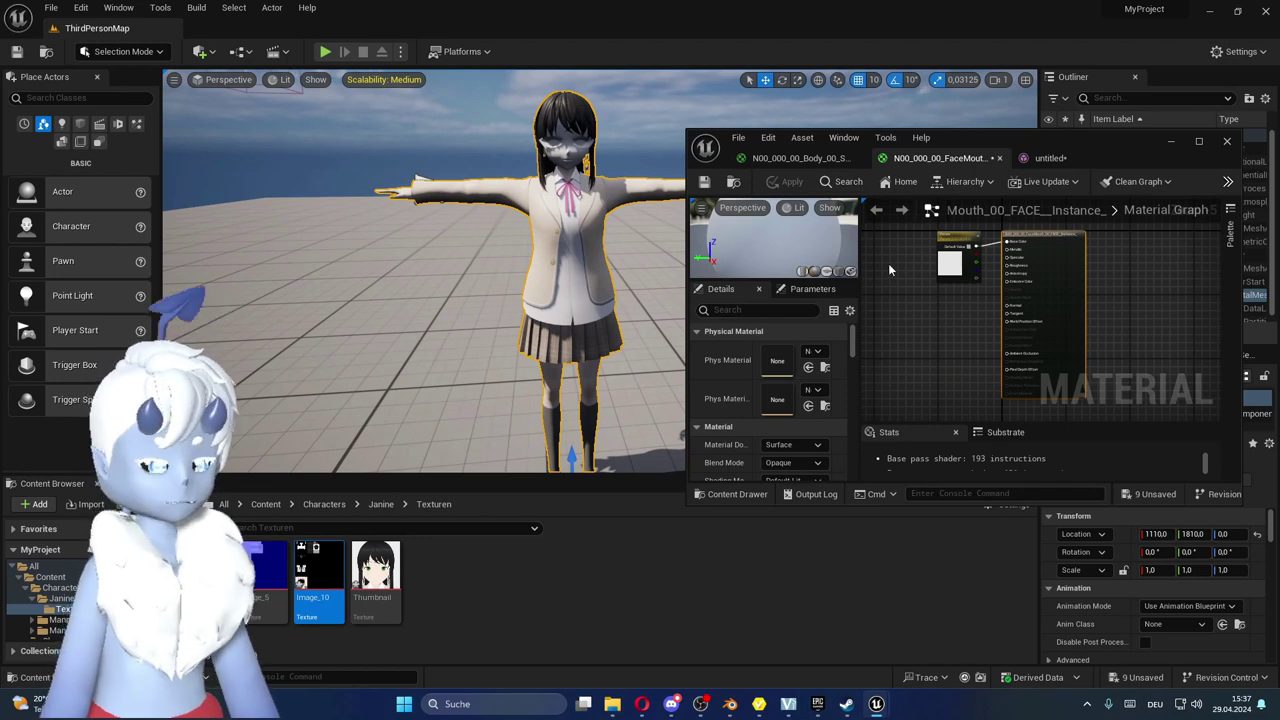
- Switch FaceMouth to Masked and wire an Image_0 texture sample into its opacity mask
{"action": "left_click", "coordinate": [776, 466]}
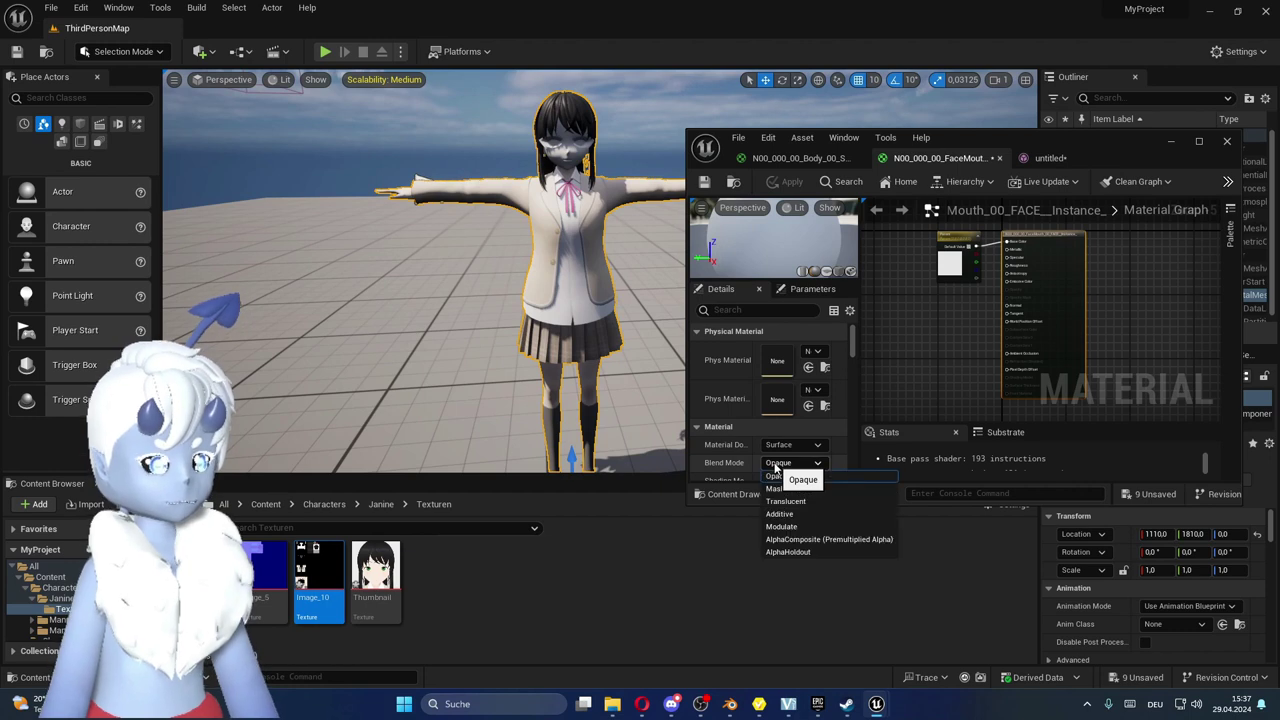
{"action": "left_click", "coordinate": [790, 489]}
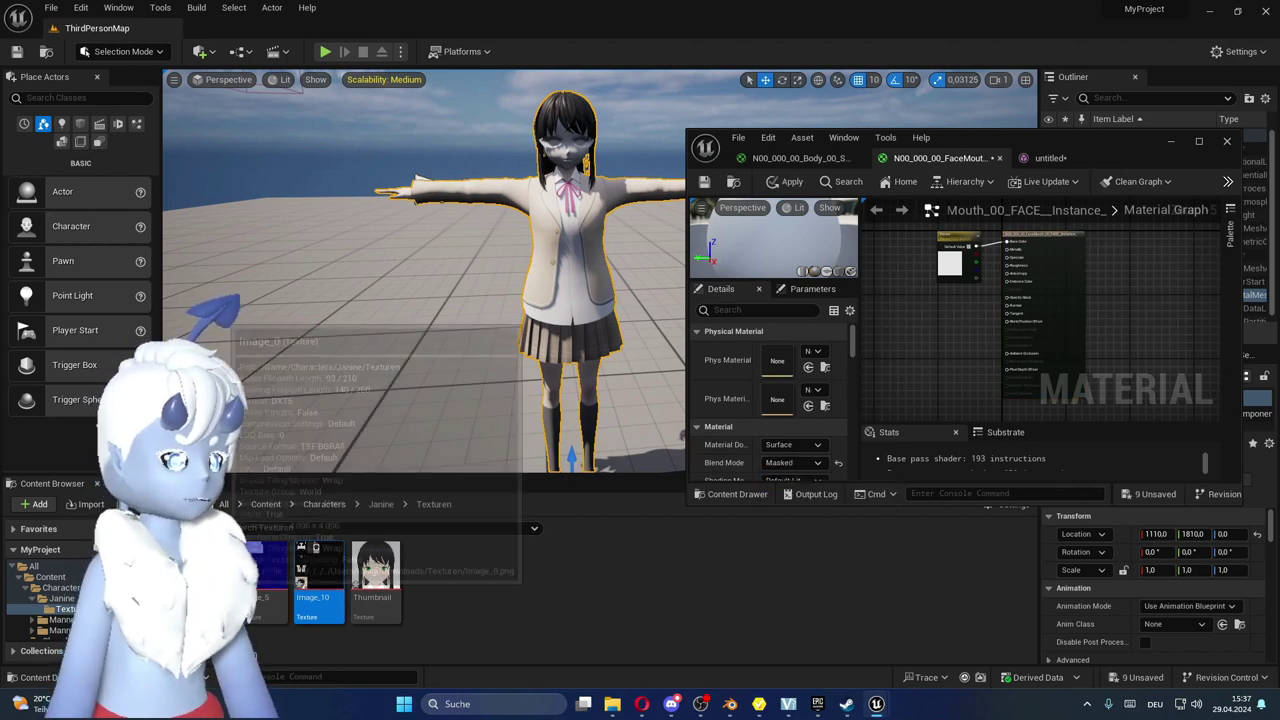
{"action": "mouse_move", "coordinate": [272, 568]}
{"action": "left_mouse_down"}
{"action": "mouse_move", "coordinate": [930, 350]}
{"action": "mouse_move", "coordinate": [1020, 230]}
{"action": "mouse_move", "coordinate": [1006, 242]}
{"action": "left_mouse_up"}
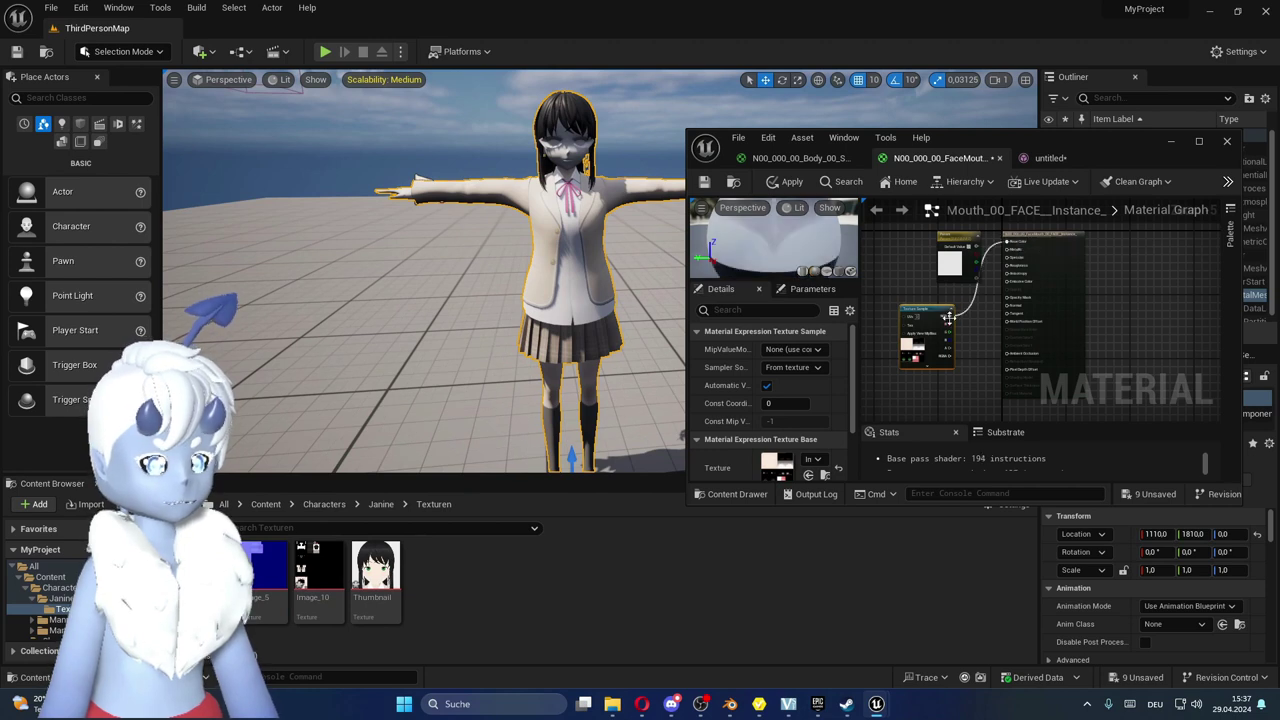
{"action": "left_click_drag", "start_coordinate": [954, 345], "coordinate": [1006, 298]}
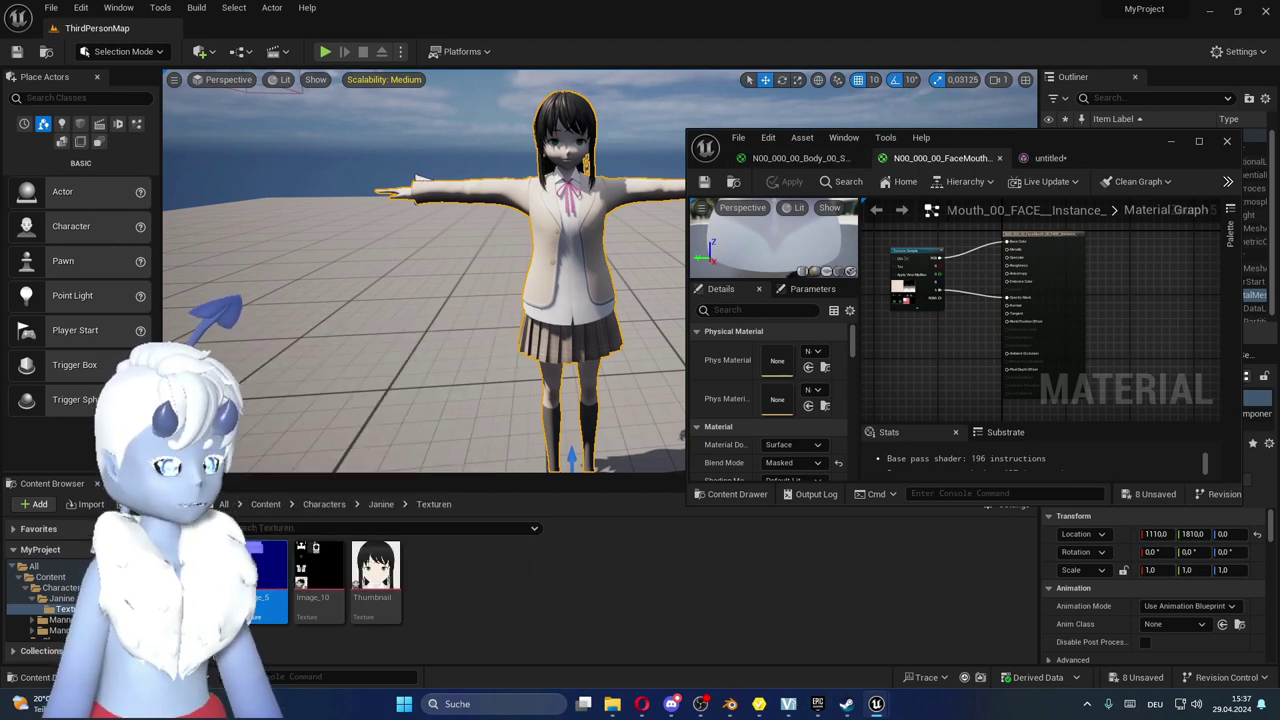
{"action": "mouse_move", "coordinate": [263, 573]}
{"action": "left_click", "coordinate": [318, 575]}
{"action": "left_click", "coordinate": [797, 158]}
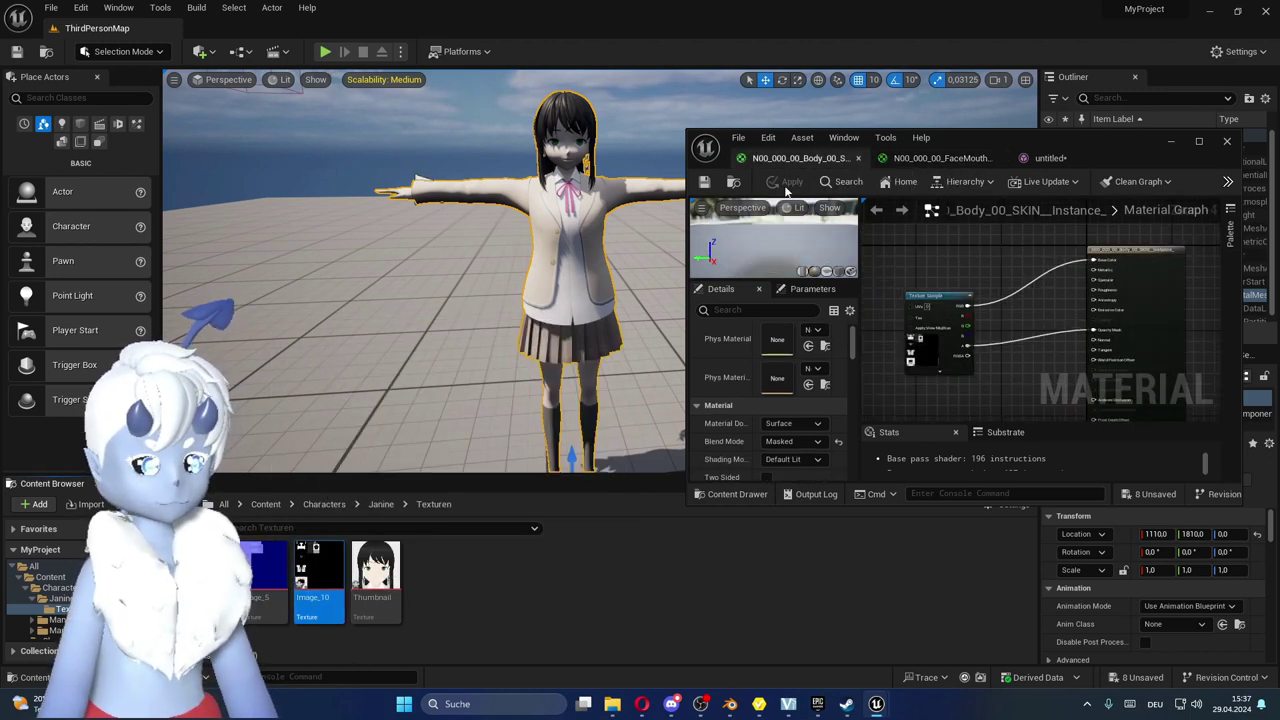
- Add the blue Image_5 texture to the body graph, wire it into Normal, and save (201 instructions)
{"action": "left_click", "coordinate": [260, 580]}
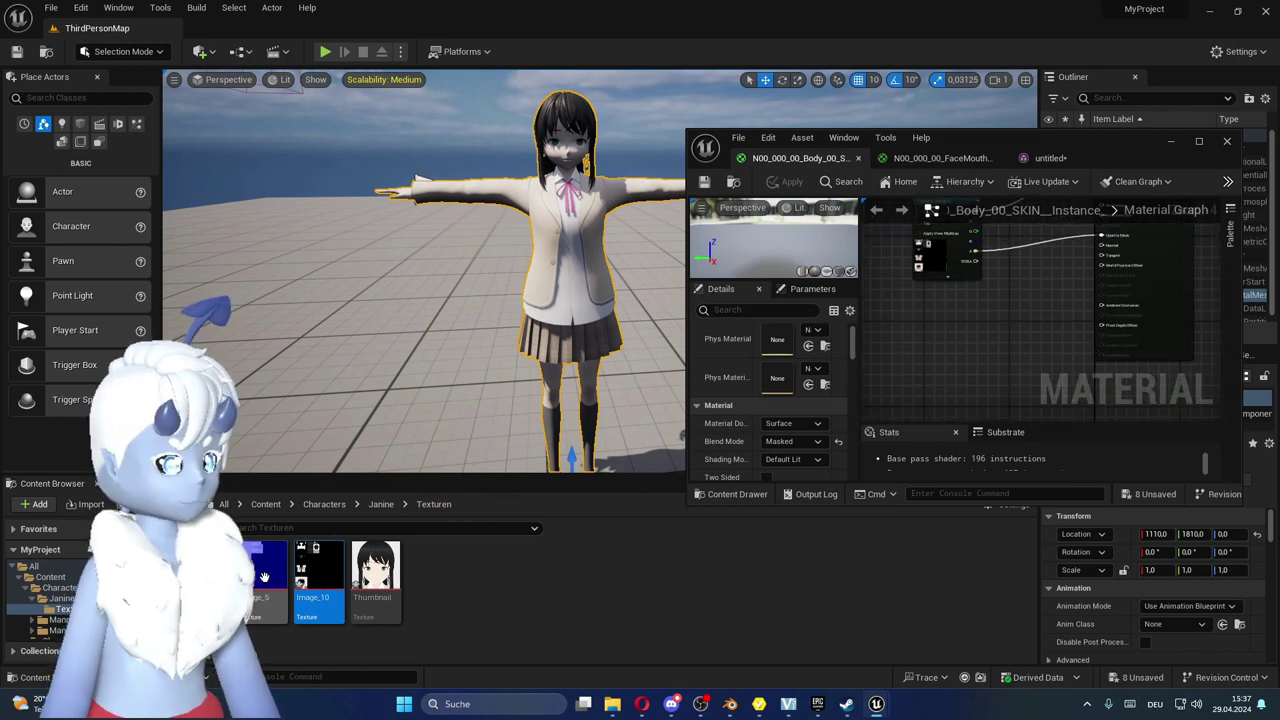
{"action": "left_click_drag", "start_coordinate": [260, 580], "coordinate": [960, 340]}
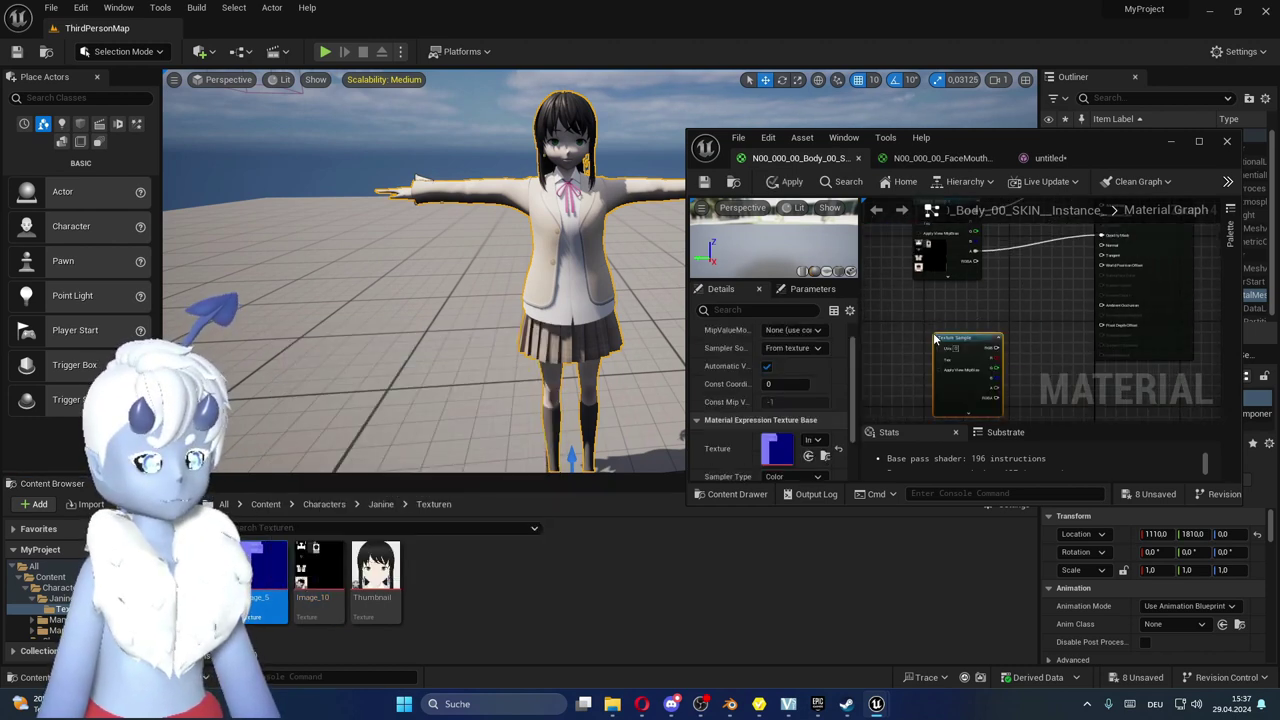
{"action": "right_click_drag", "start_coordinate": [957, 338], "coordinate": [1022, 342]}
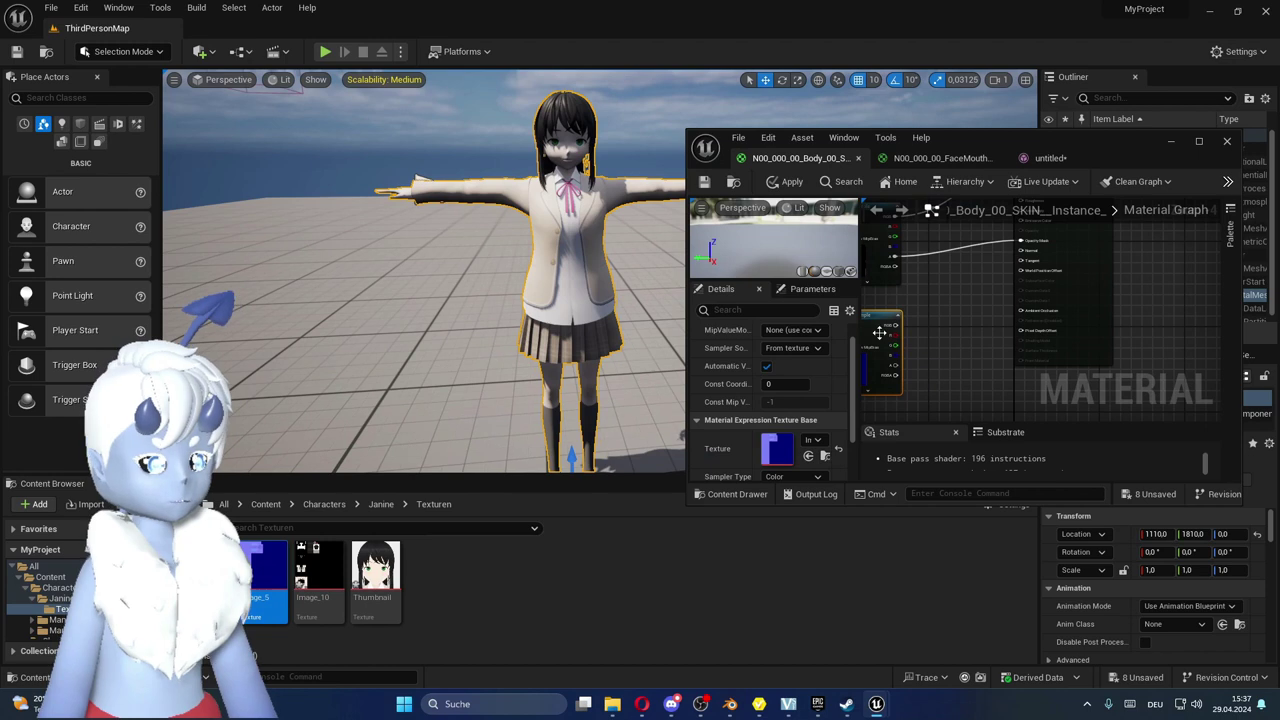
{"action": "scroll", "coordinate": [959, 315], "scroll_direction": "up", "scroll_amount": 2}
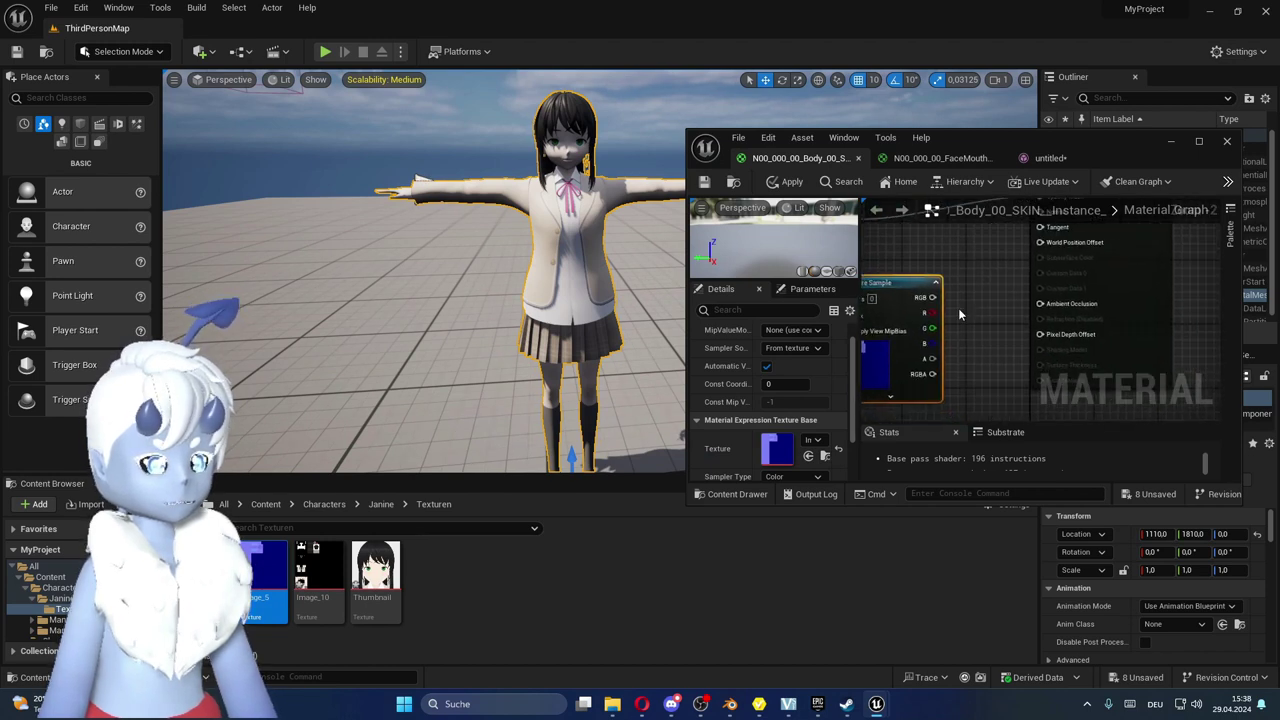
{"action": "left_click_drag", "start_coordinate": [922, 326], "coordinate": [1037, 247]}
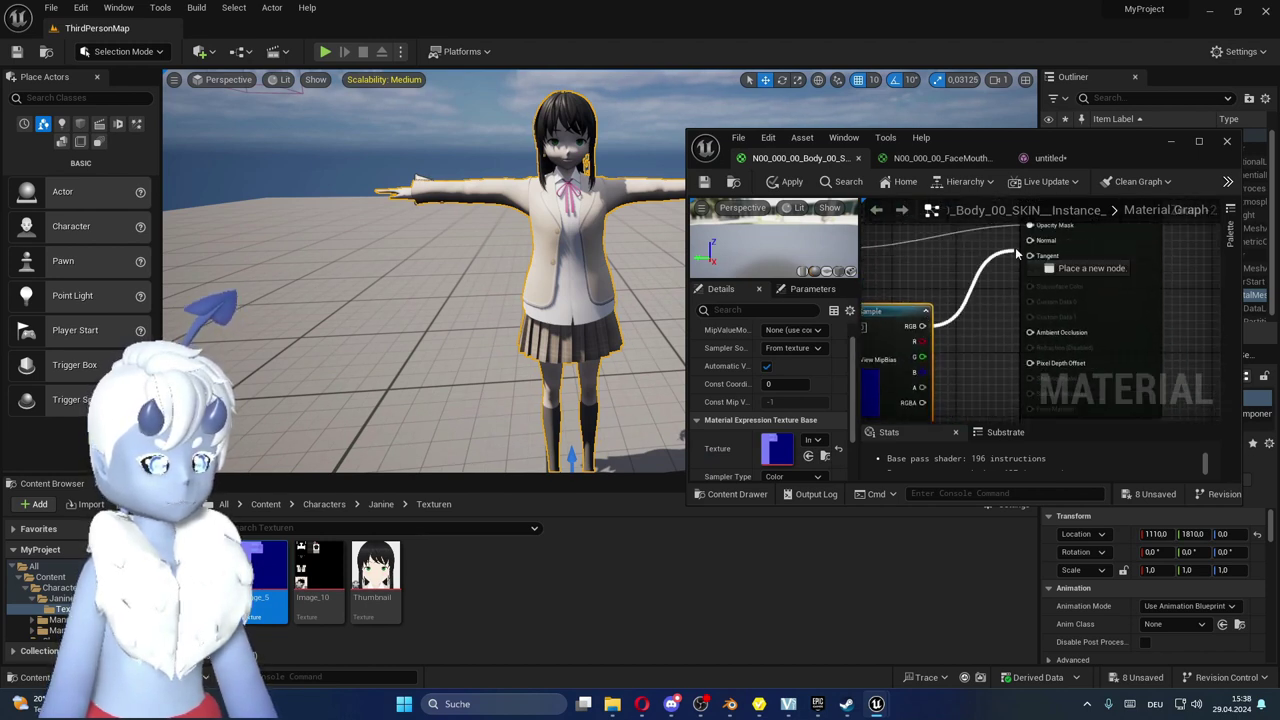
{"action": "right_click_drag", "start_coordinate": [998, 327], "coordinate": [1039, 315]}
{"action": "left_click", "coordinate": [704, 182]}
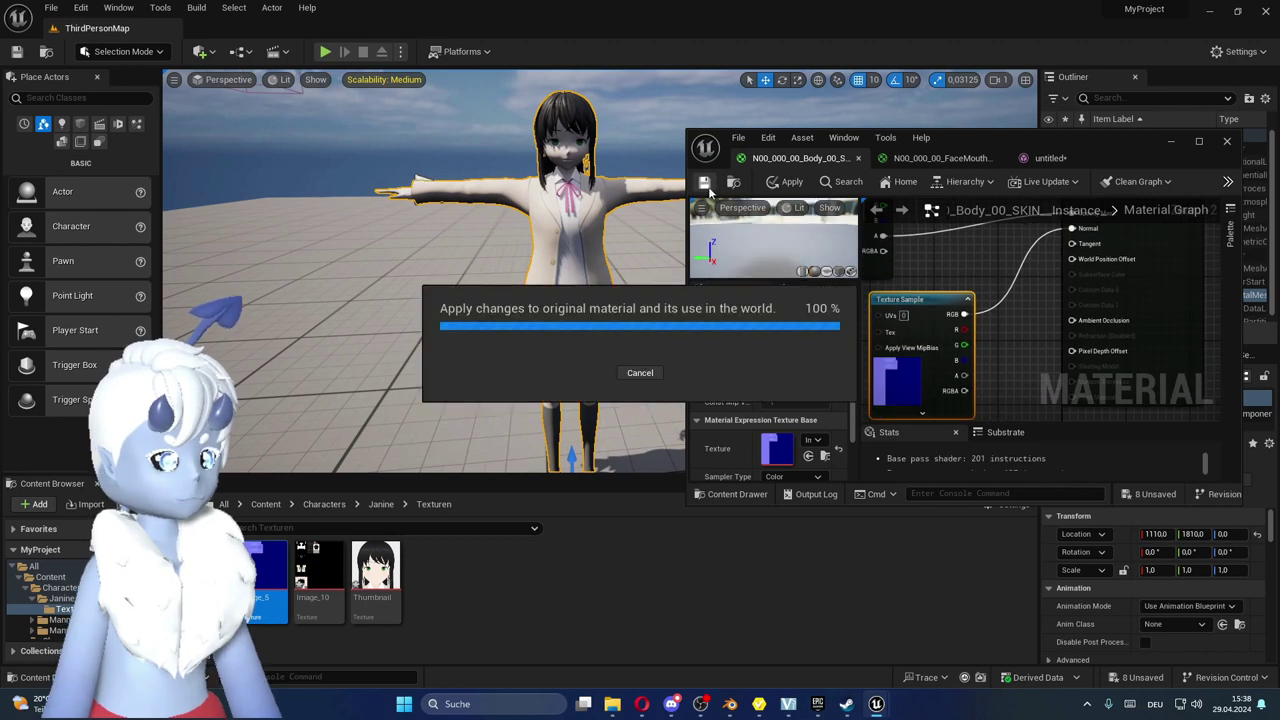
{"action": "mouse_move", "coordinate": [420, 250]}
{"action": "right_mouse_down"}
{"action": "mouse_move", "coordinate": [470, 250]}
{"action": "mouse_move", "coordinate": [470, 300]}
{"action": "mouse_move", "coordinate": [513, 258]}
{"action": "right_mouse_up"}
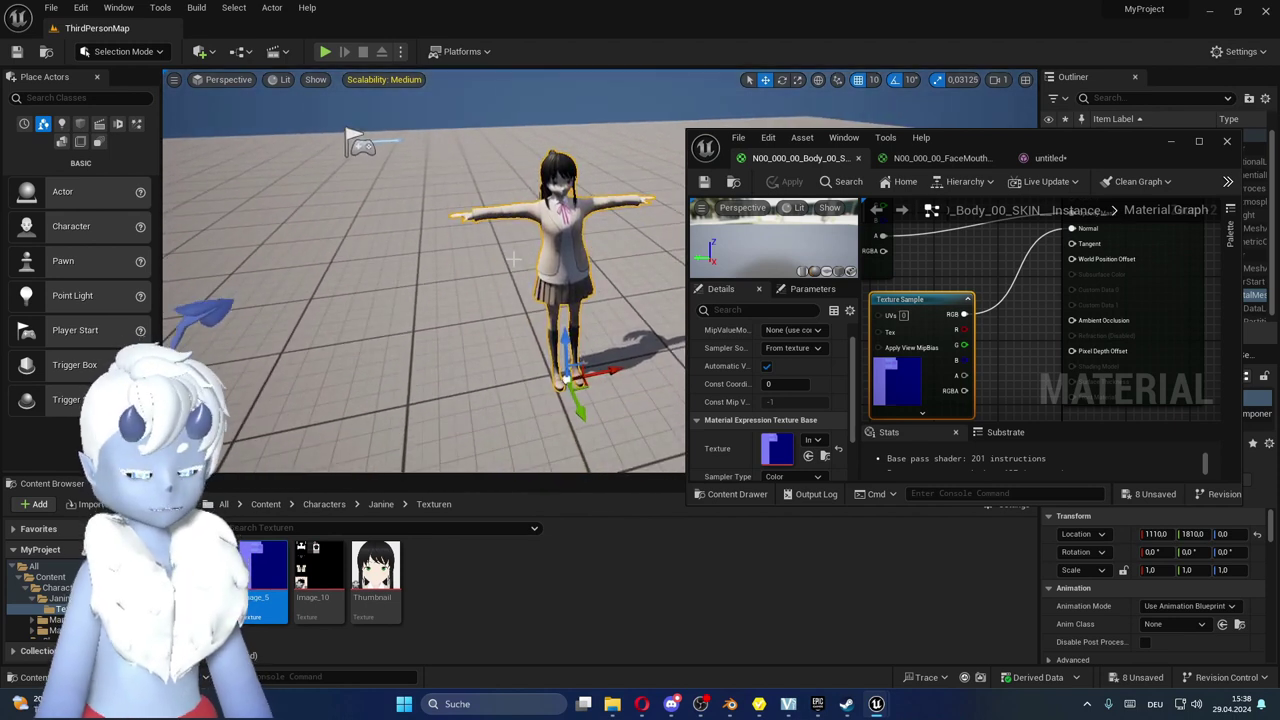
{"action": "scroll", "coordinate": [1065, 333], "scroll_direction": "down", "scroll_amount": 2}
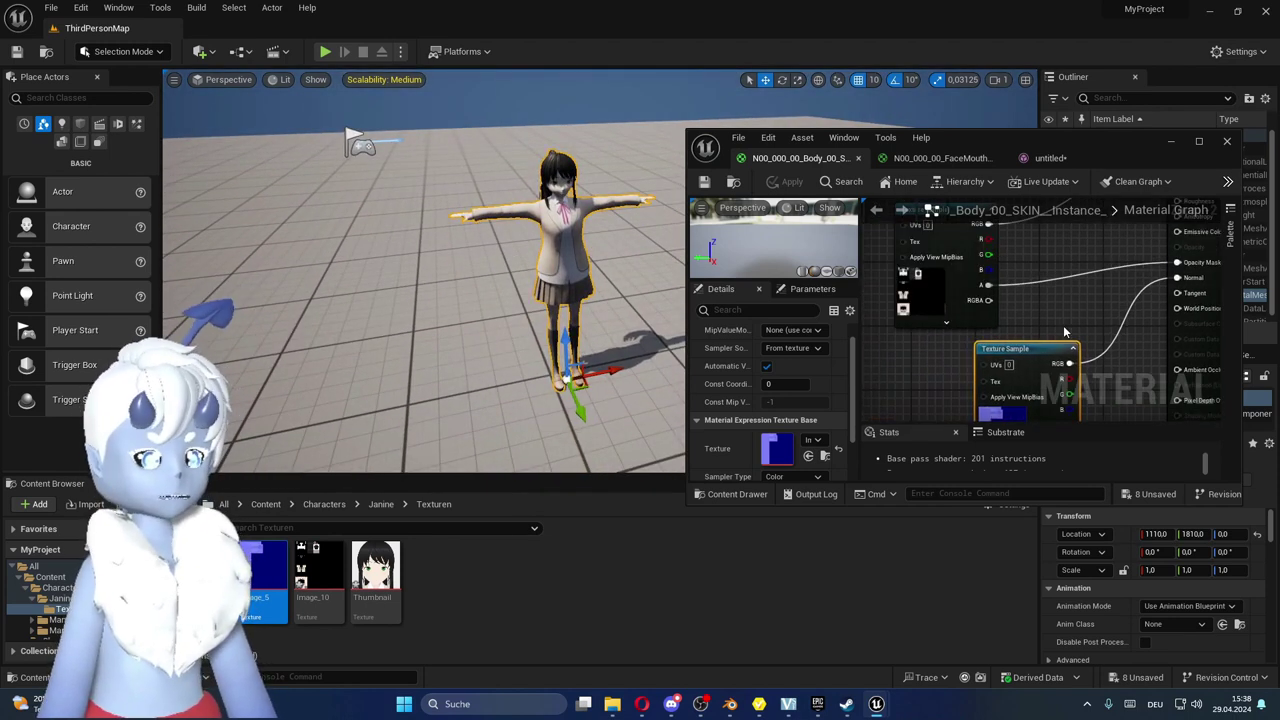
{"action": "scroll", "coordinate": [1065, 333], "scroll_direction": "down", "scroll_amount": 2}
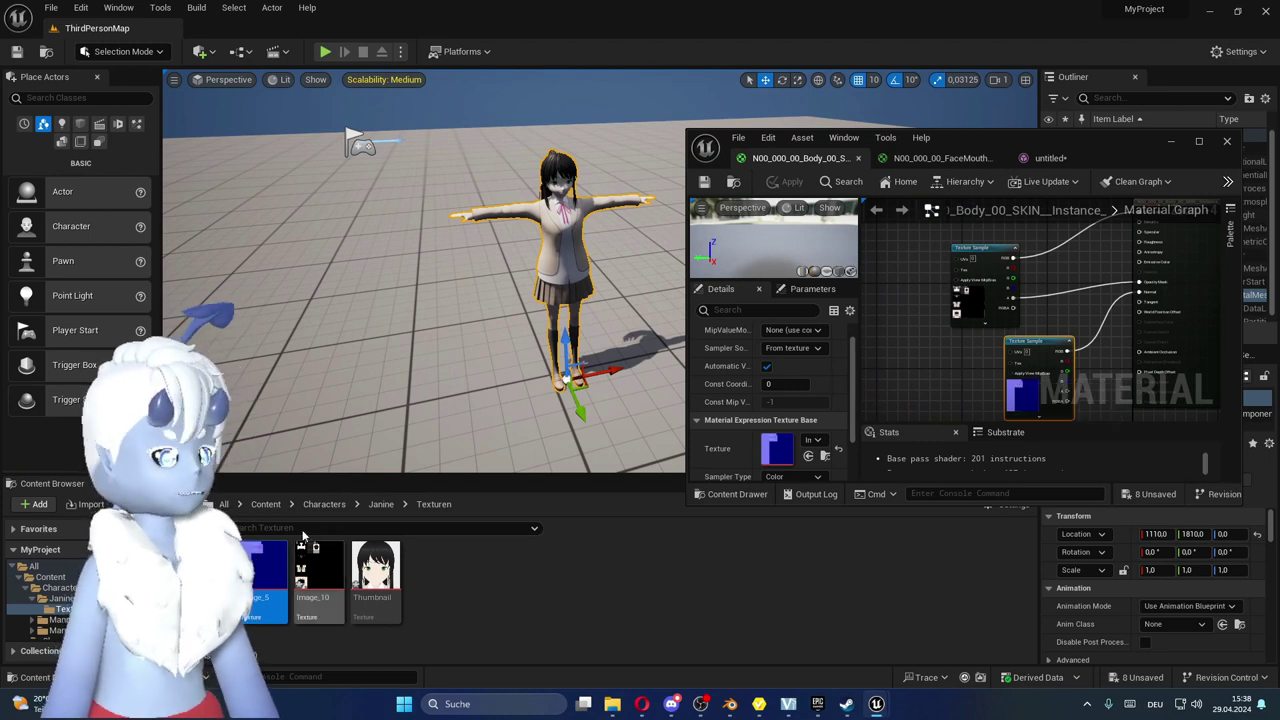
- Save all eight modified character assets and textures from the Save Content list
{"action": "key", "text": "ctrl+shift+s"}
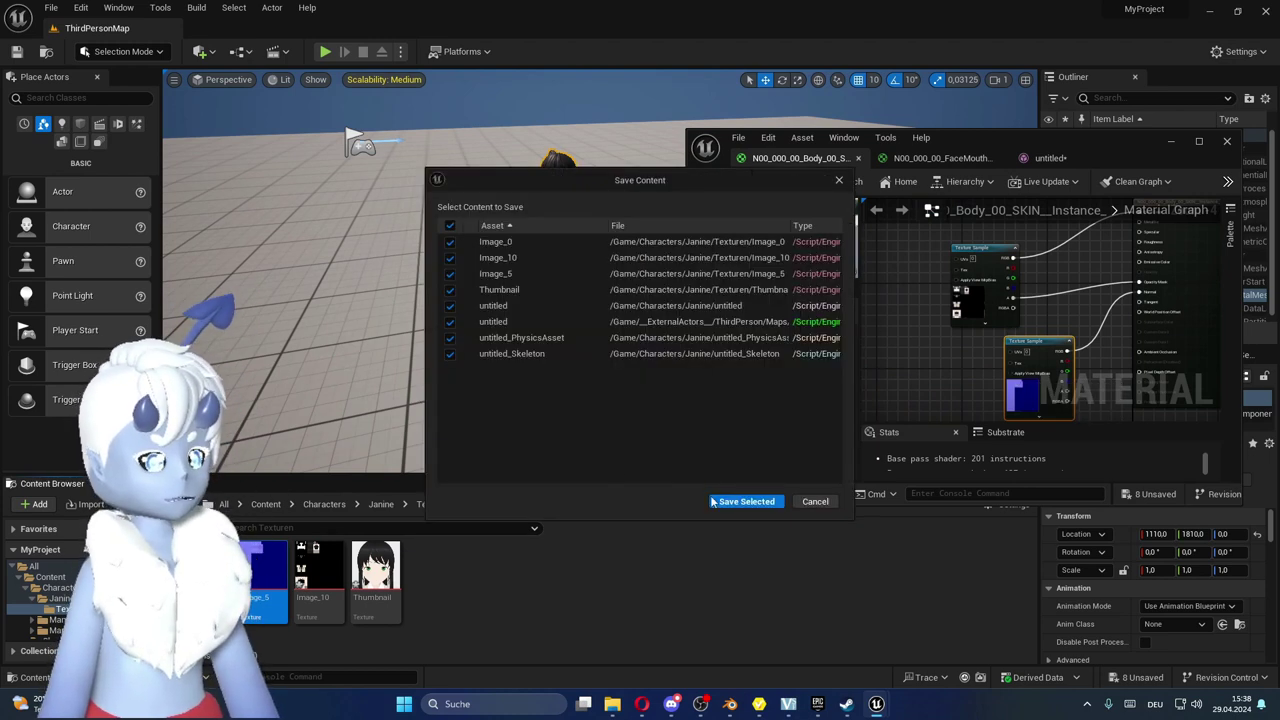
{"action": "left_click", "coordinate": [731, 502]}
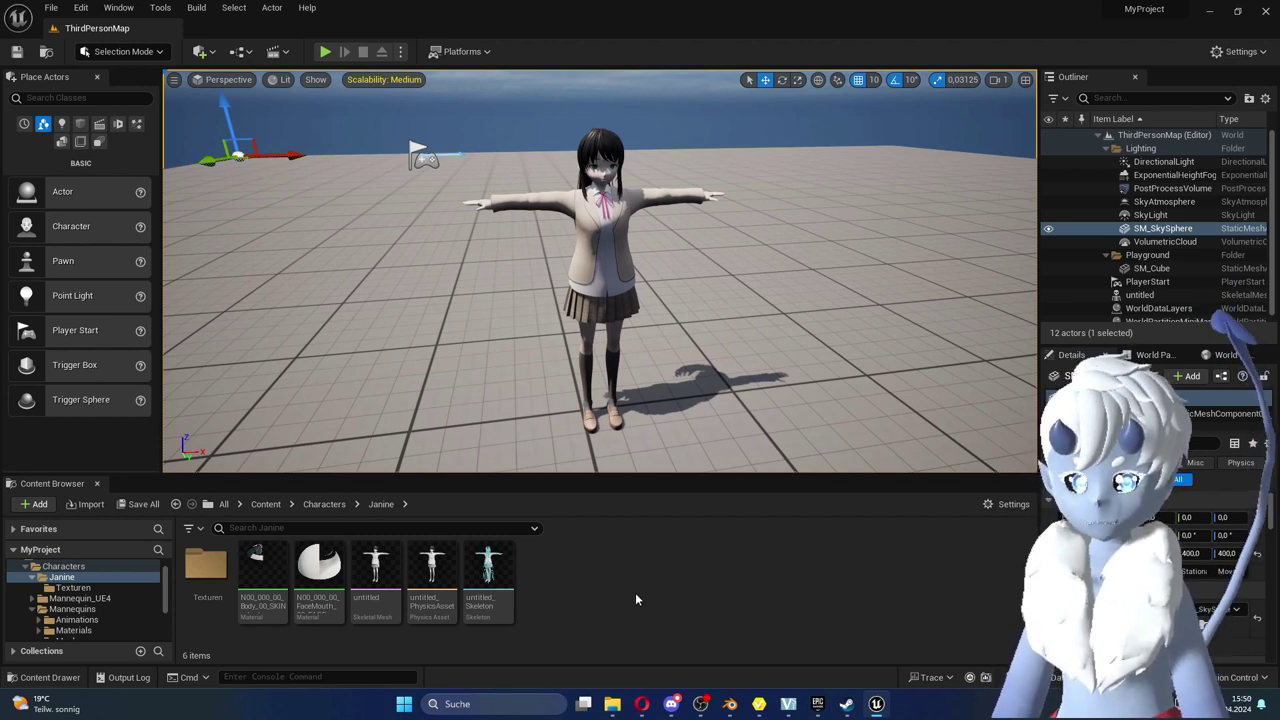
- Create an IK Rig via Animation > Retargeting, name it Ik-Janine, and open it
{"action": "right_click", "coordinate": [550, 580]}
{"action": "mouse_move", "coordinate": [613, 316]}
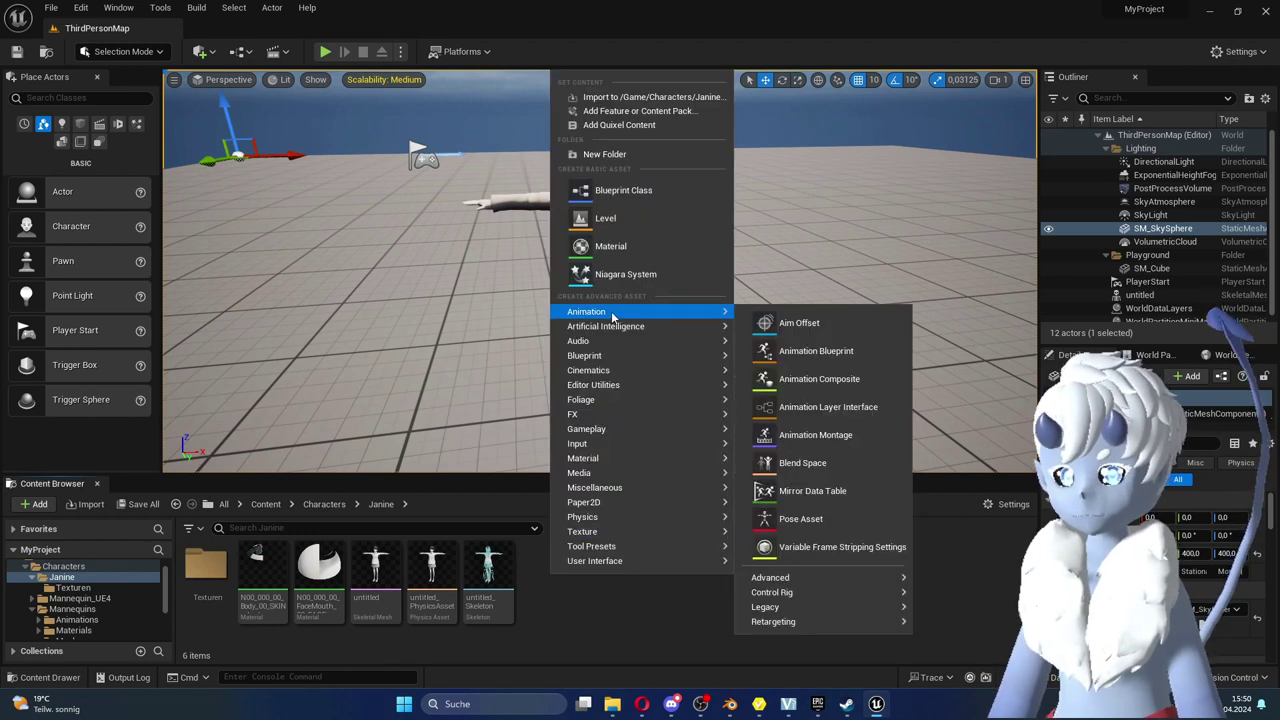
{"action": "mouse_move", "coordinate": [816, 608]}
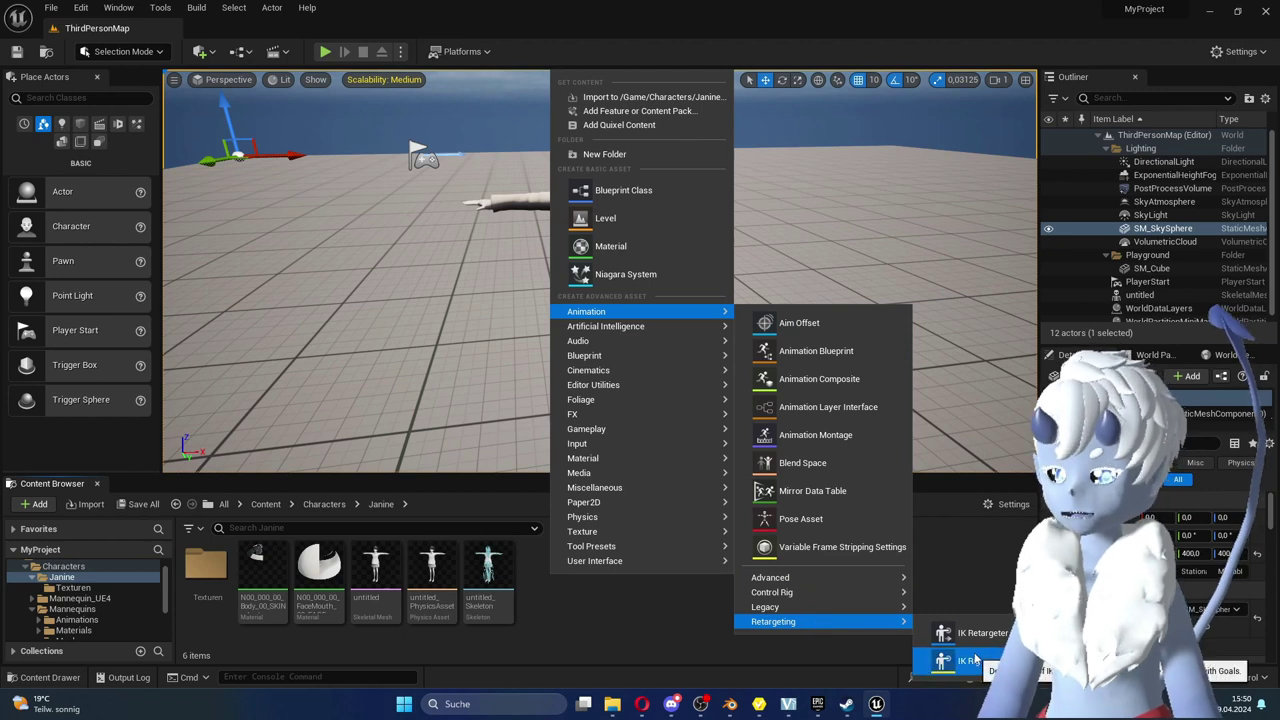
{"action": "left_click", "coordinate": [965, 661]}
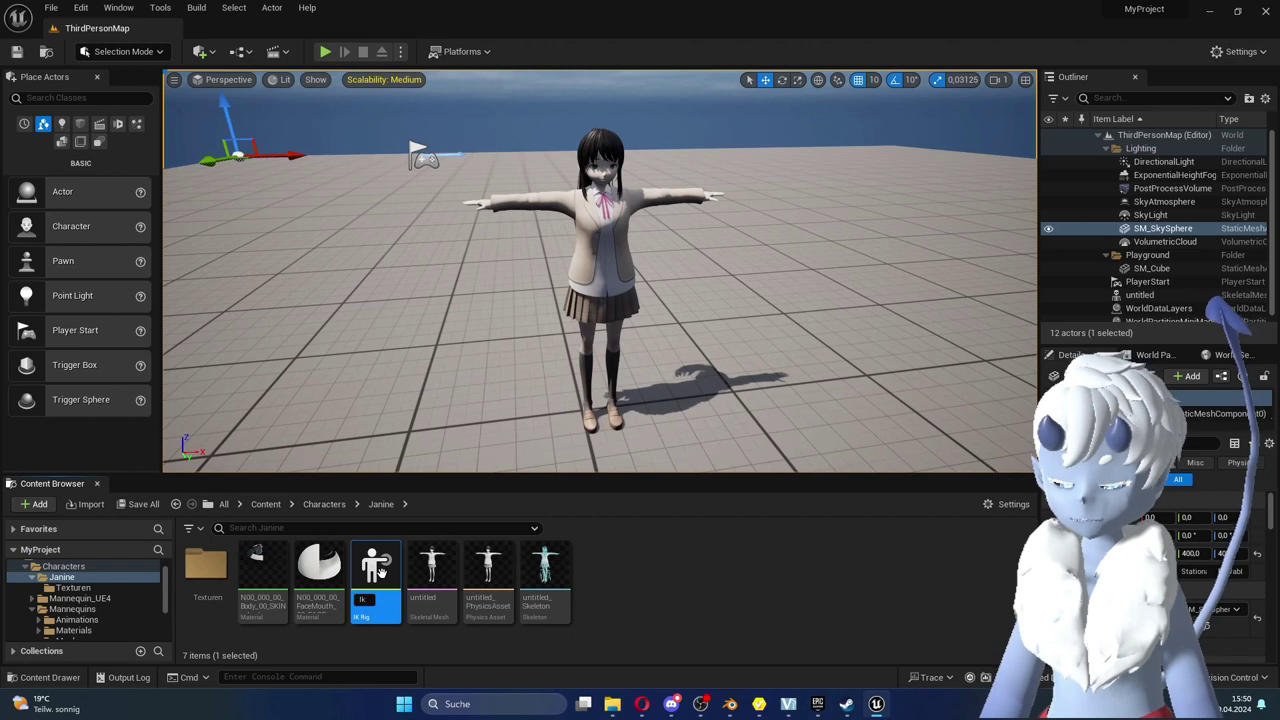
{"action": "type", "text": "IK_Janin"}
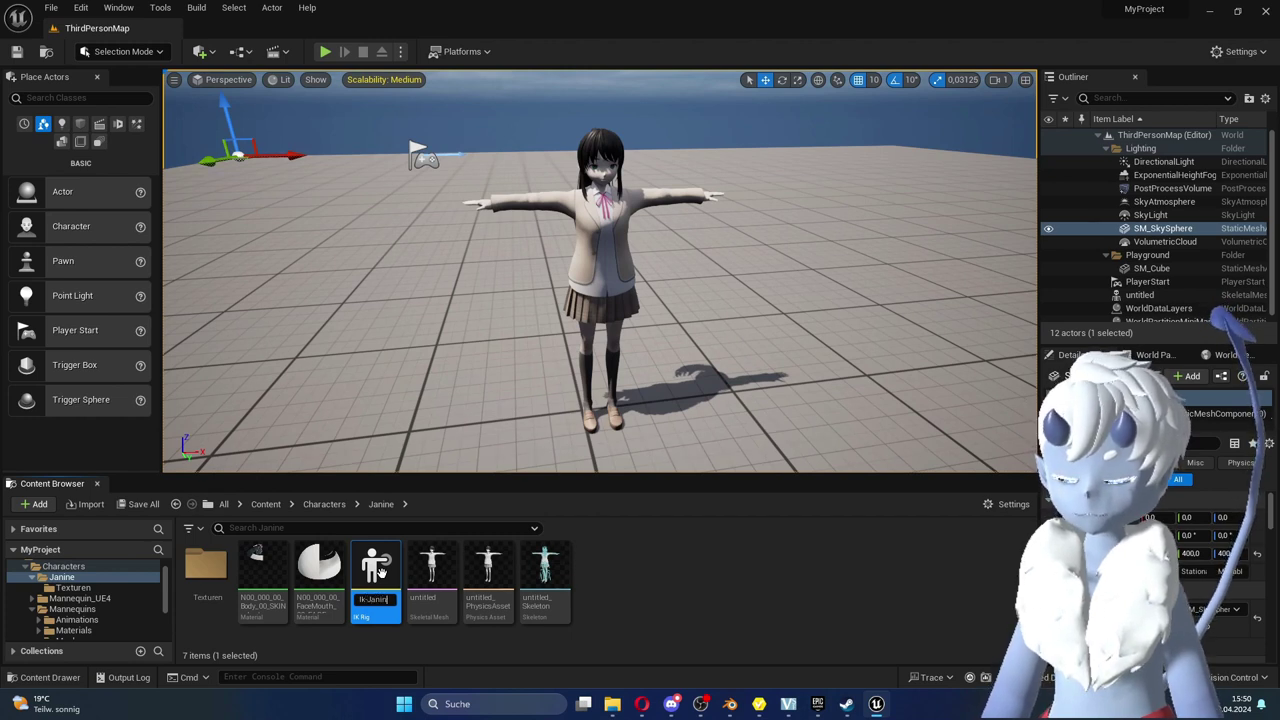
{"action": "type", "text": "e"}
{"action": "key", "text": "Return"}
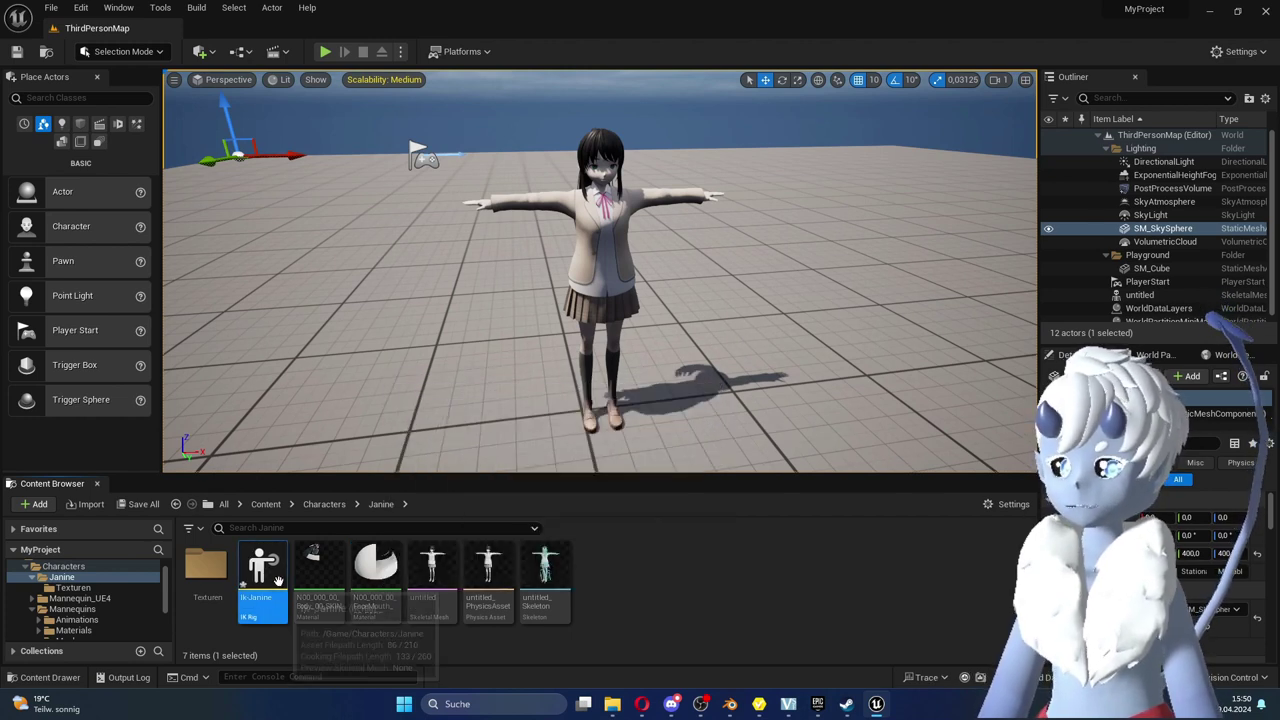
{"action": "double_click", "coordinate": [262, 570]}
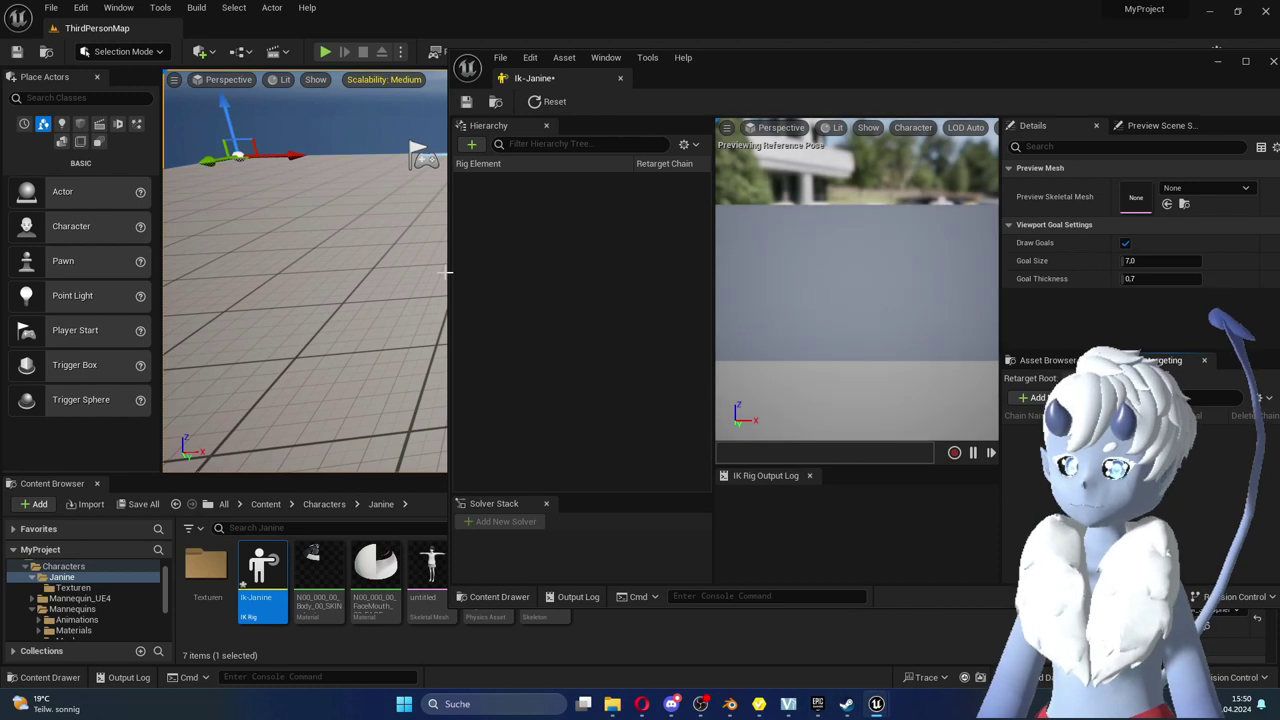
- Set Ik-Janine's Preview Skeletal Mesh to the untitled character mesh and frame it with F
{"action": "left_click_drag", "start_coordinate": [784, 209], "coordinate": [852, 240]}
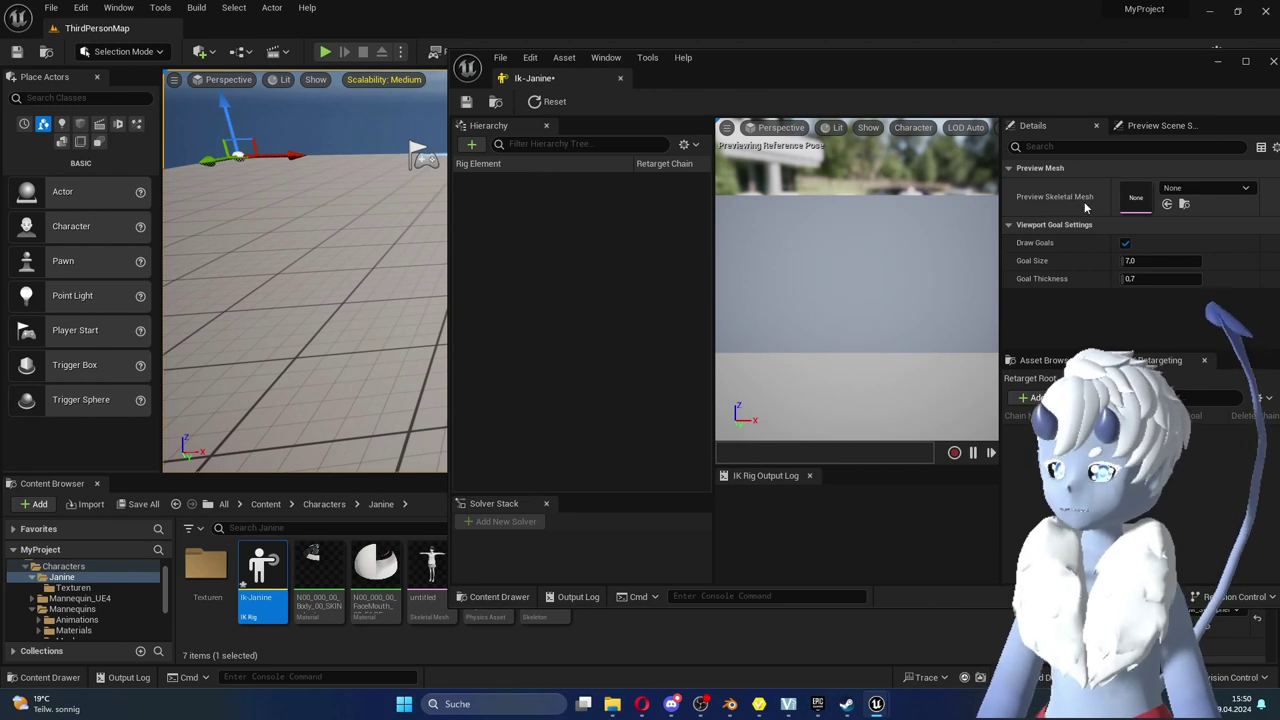
{"action": "left_click", "coordinate": [1192, 196]}
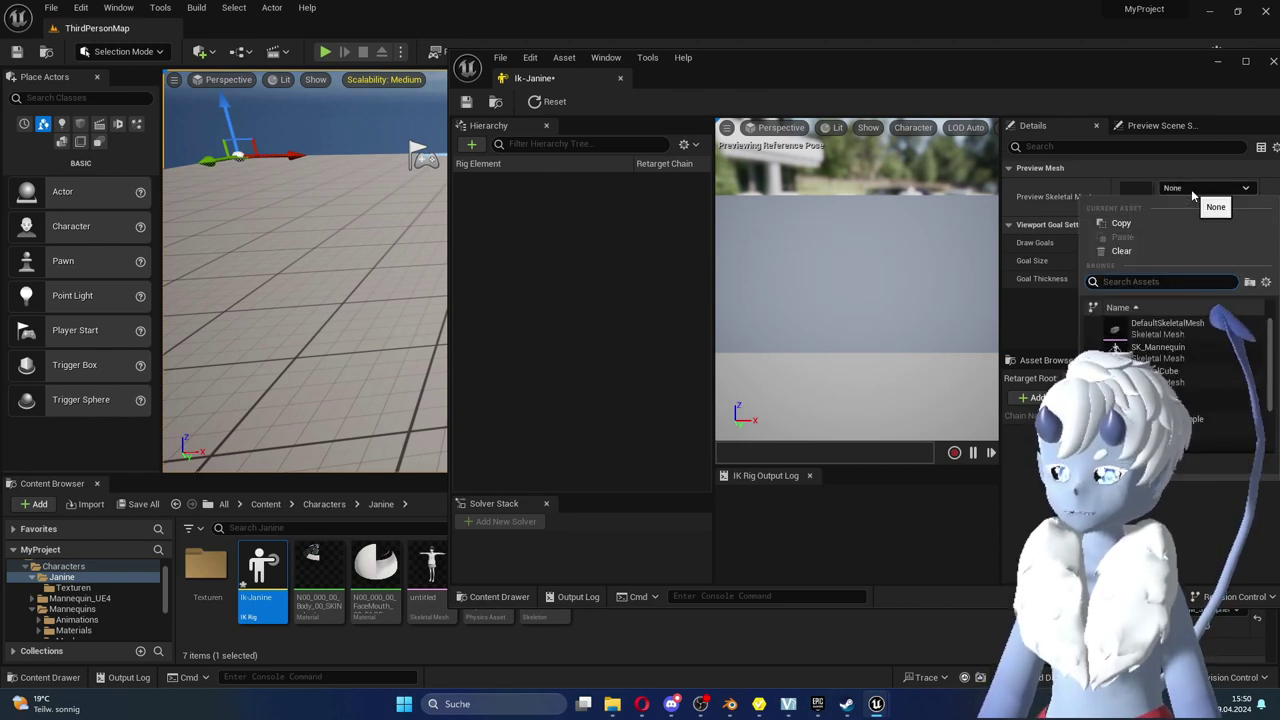
{"action": "scroll", "coordinate": [1188, 352], "scroll_direction": "down", "scroll_amount": 1}
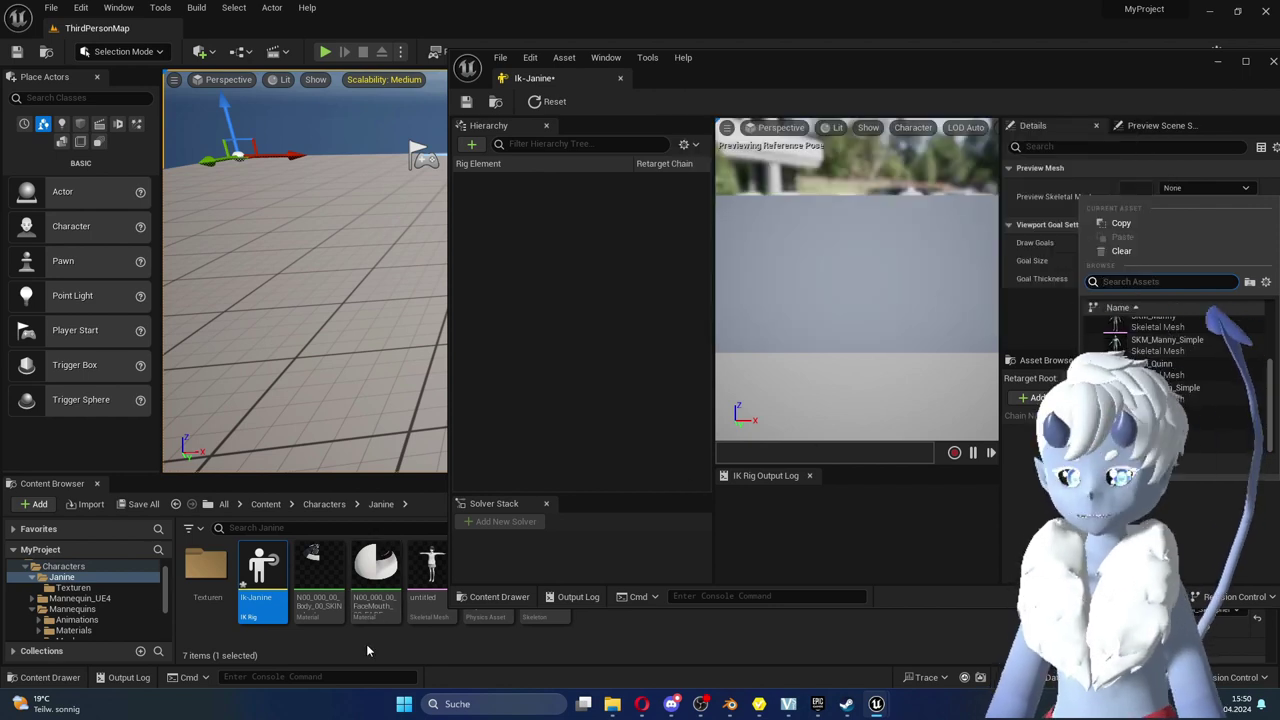
{"action": "left_click", "coordinate": [420, 573]}
{"action": "left_click_drag", "start_coordinate": [420, 573], "coordinate": [1190, 198]}
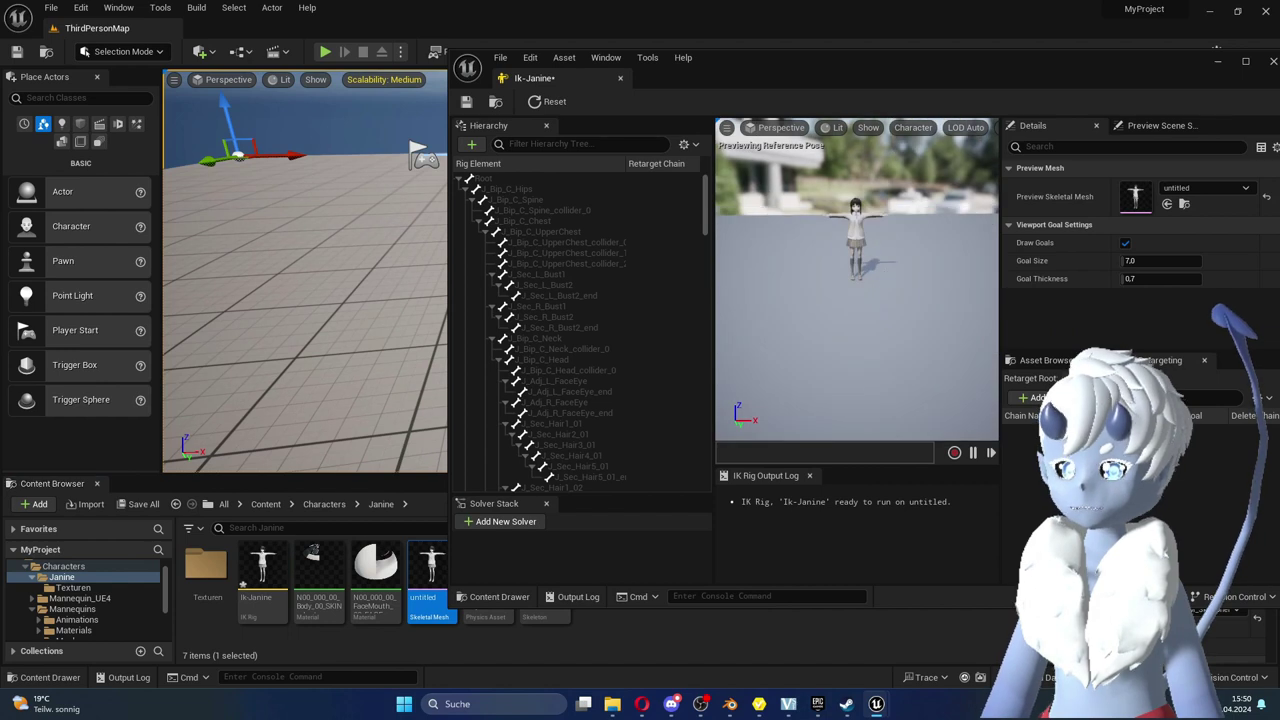
{"action": "left_click_drag", "start_coordinate": [884, 280], "coordinate": [870, 300]}
{"action": "key", "text": "f"}
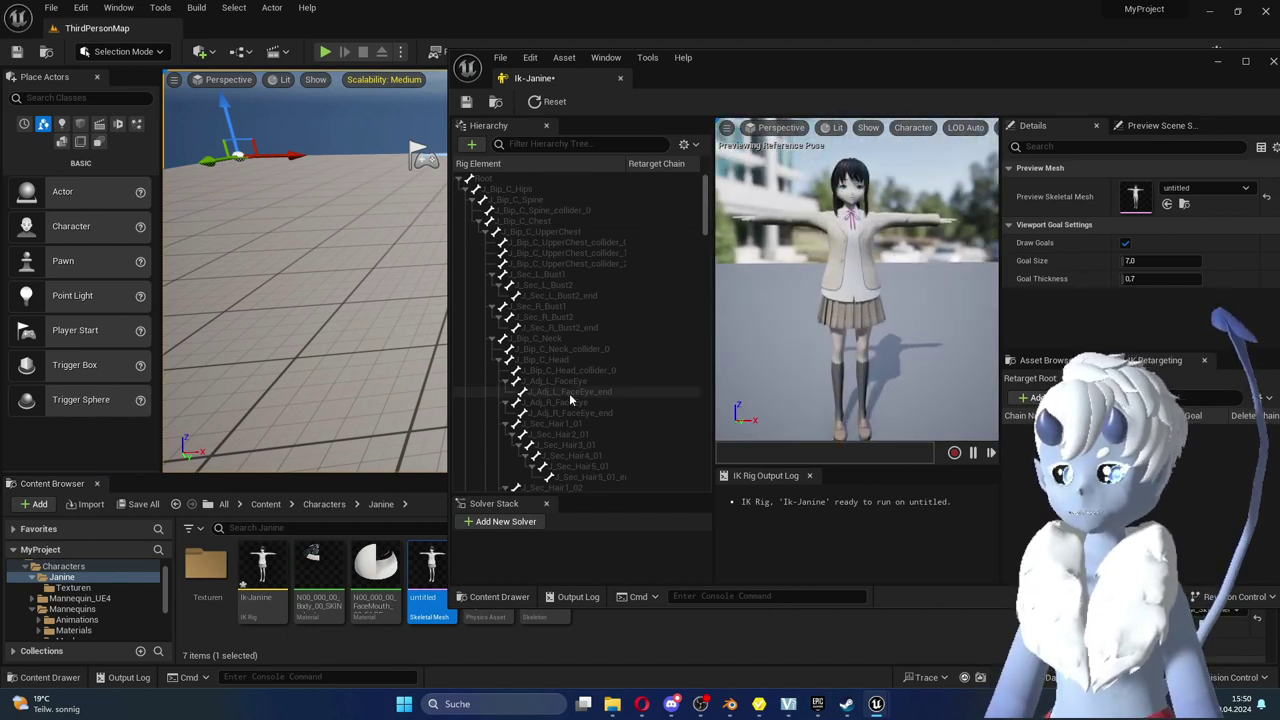
- Narrow the rig editor window to reveal the level and show the Mannequins folder contents
{"action": "scroll", "coordinate": [601, 430], "scroll_direction": "down", "scroll_amount": 3}
{"action": "scroll", "coordinate": [602, 437], "scroll_direction": "up", "scroll_amount": 3}
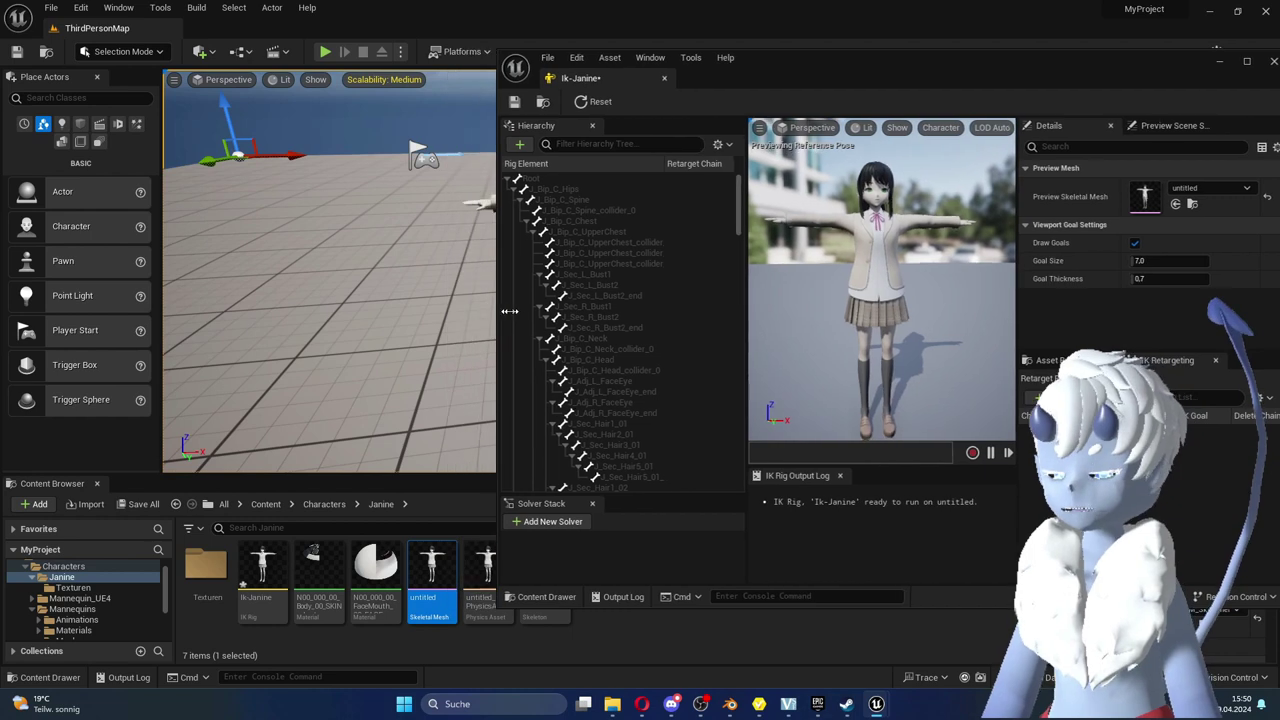
{"action": "left_click_drag", "start_coordinate": [449, 311], "coordinate": [585, 311]}
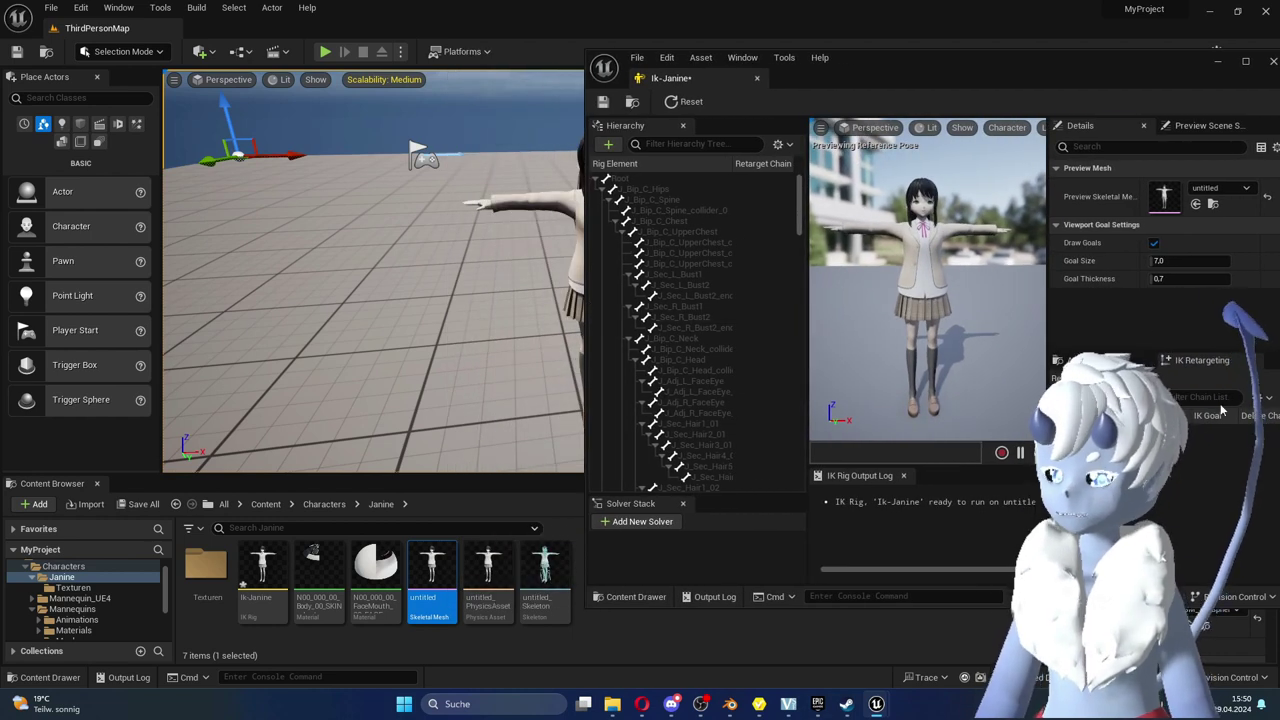
{"action": "left_click", "coordinate": [70, 609]}
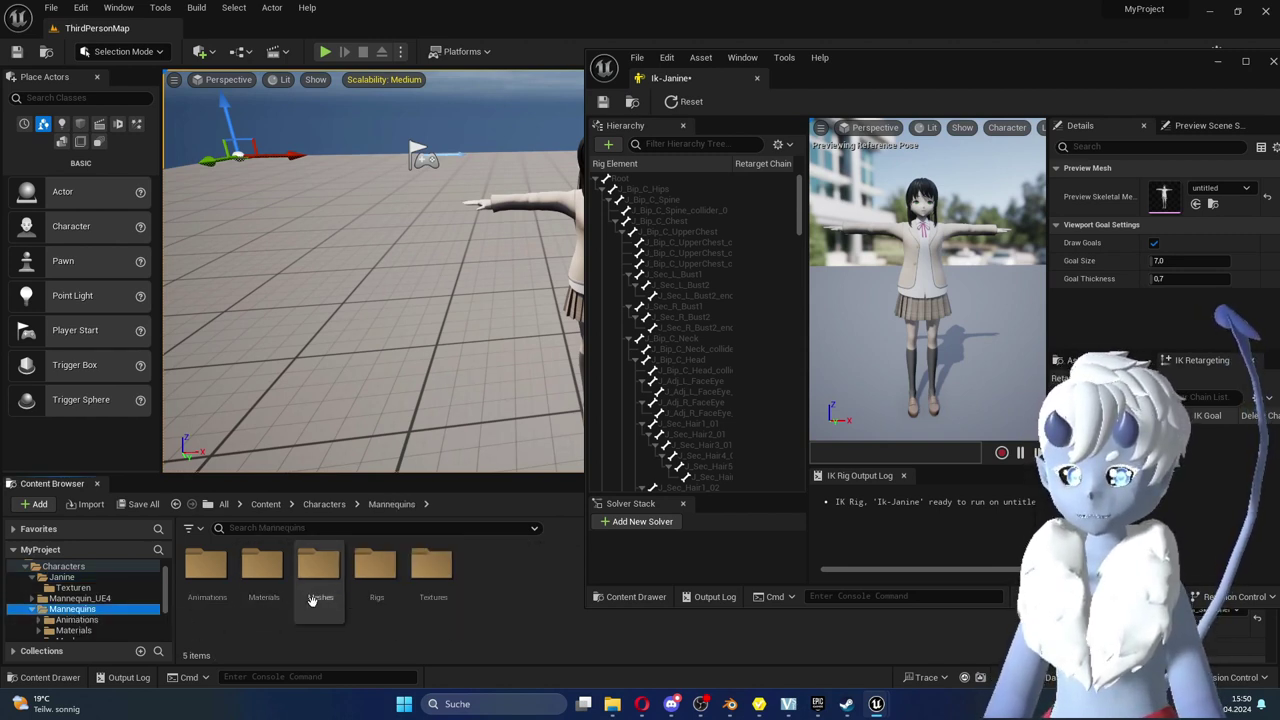
- Open the IK_Mannequin rig from the Mannequins Rigs folder
{"action": "double_click", "coordinate": [374, 585]}
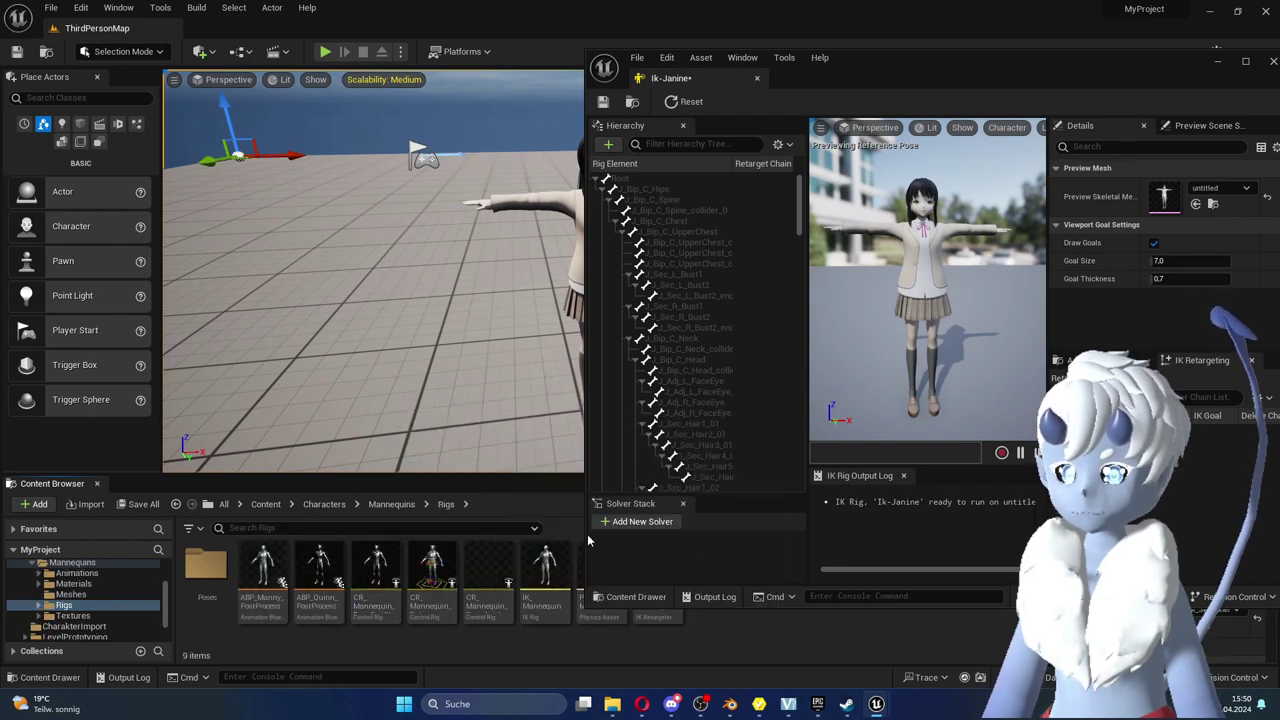
{"action": "left_click_drag", "start_coordinate": [585, 513], "coordinate": [677, 513]}
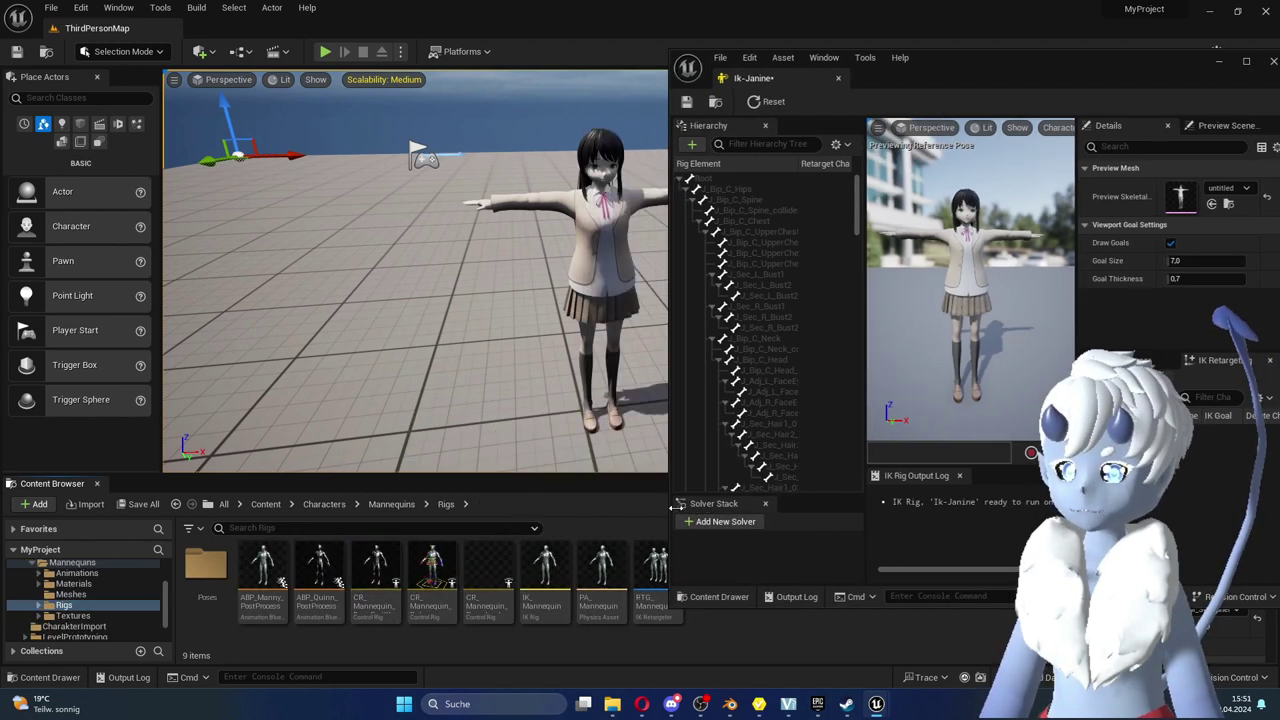
{"action": "double_click", "coordinate": [550, 572]}
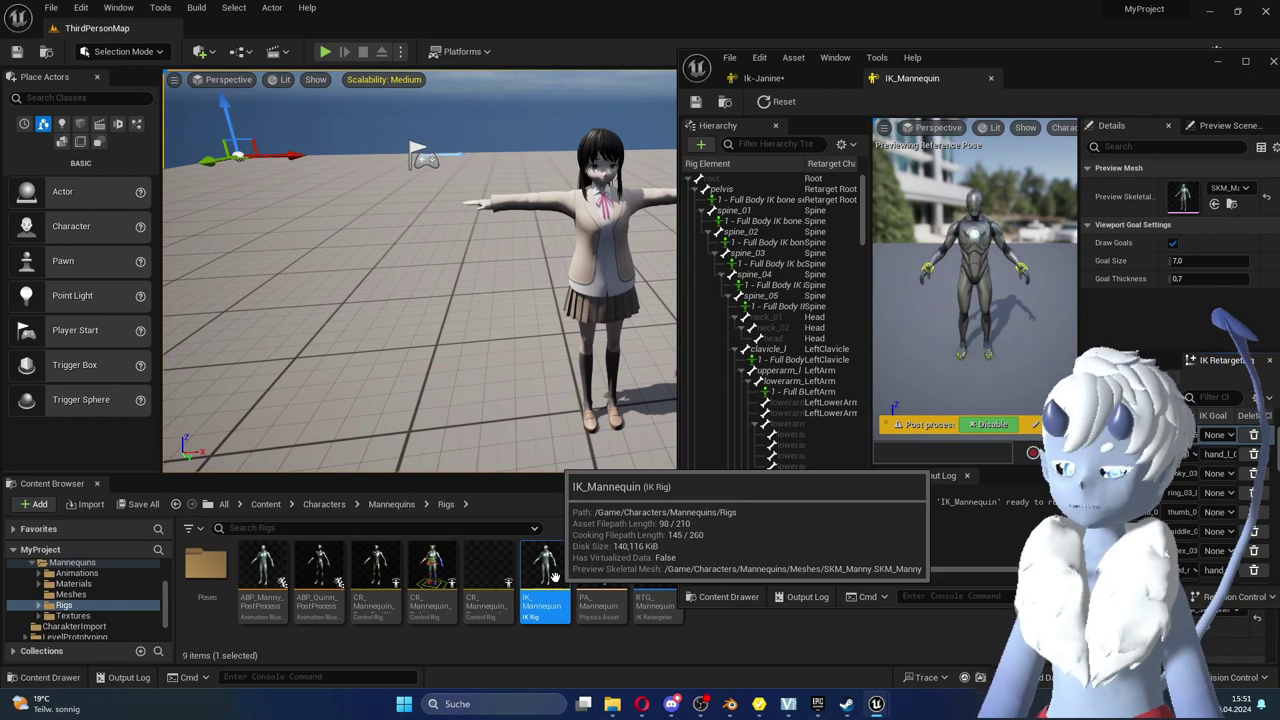
- Move IK_Mannequin into its own window, widen it, and make the Ik-Janine window taller
{"action": "left_click_drag", "start_coordinate": [949, 88], "coordinate": [1, 200]}
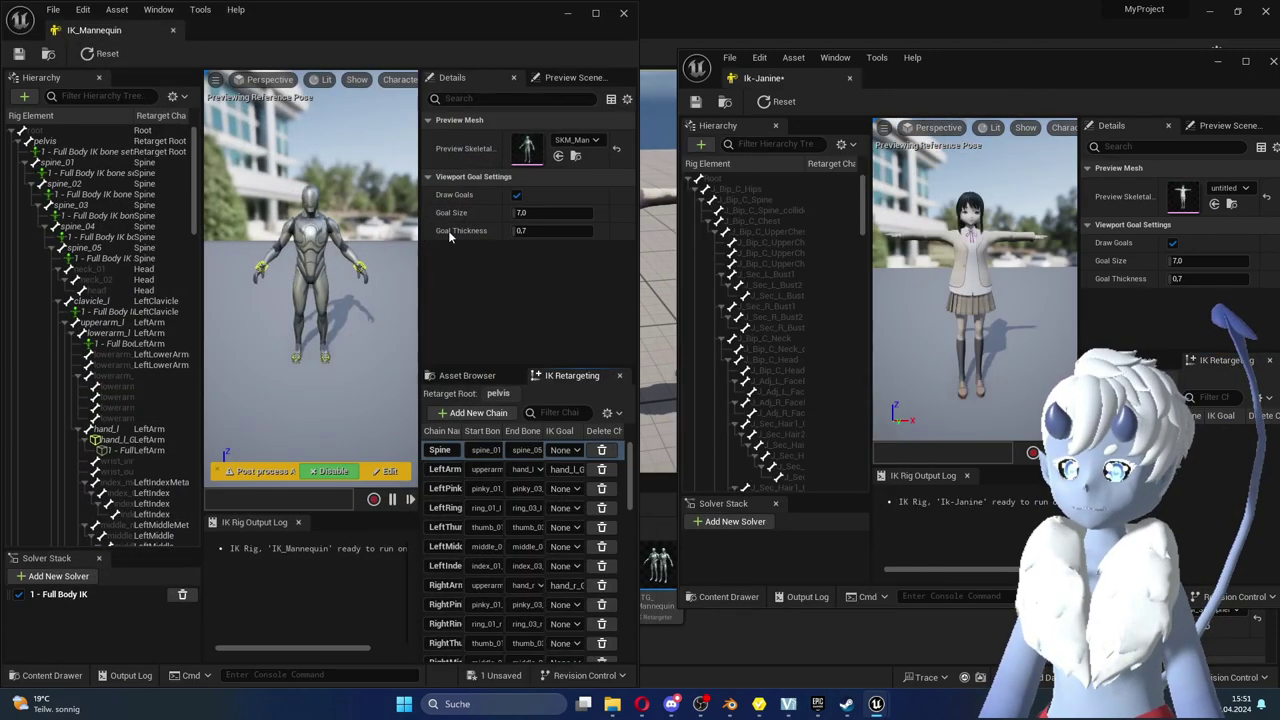
{"action": "left_click", "coordinate": [577, 268]}
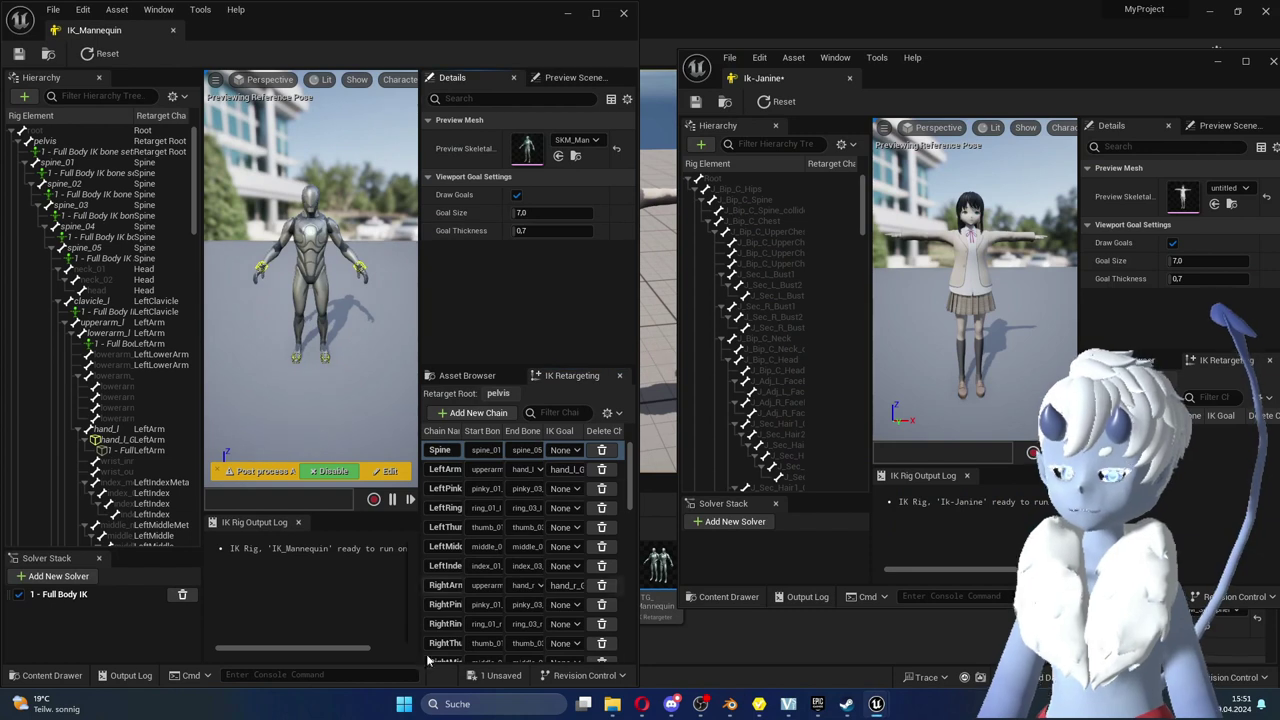
{"action": "left_click_drag", "start_coordinate": [639, 398], "coordinate": [762, 385]}
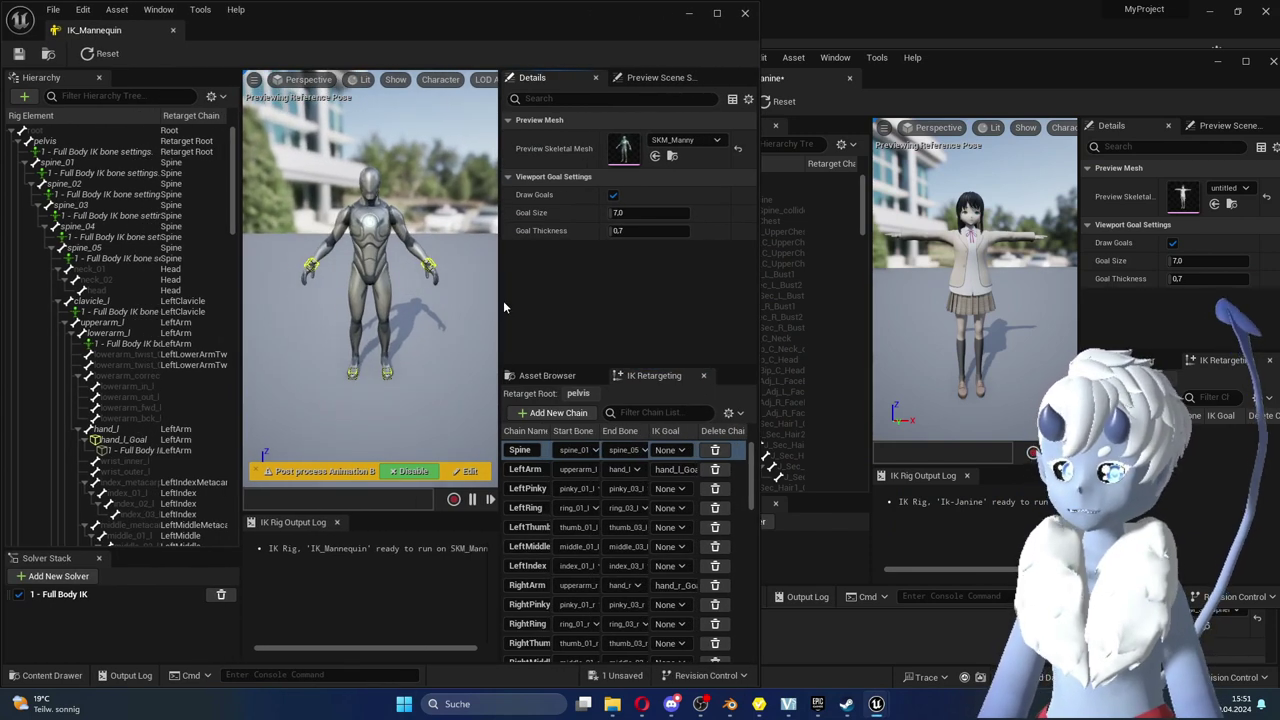
{"action": "left_click_drag", "start_coordinate": [498, 300], "coordinate": [408, 300]}
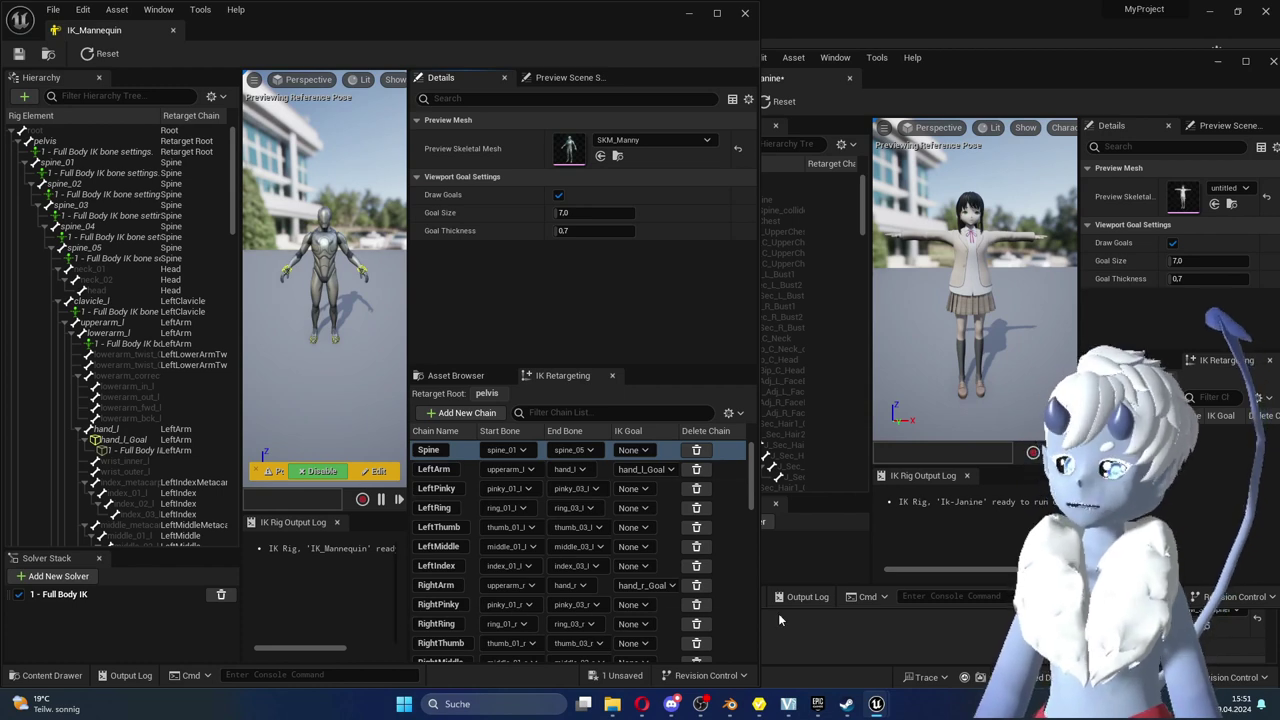
{"action": "left_click_drag", "start_coordinate": [790, 611], "coordinate": [779, 690]}
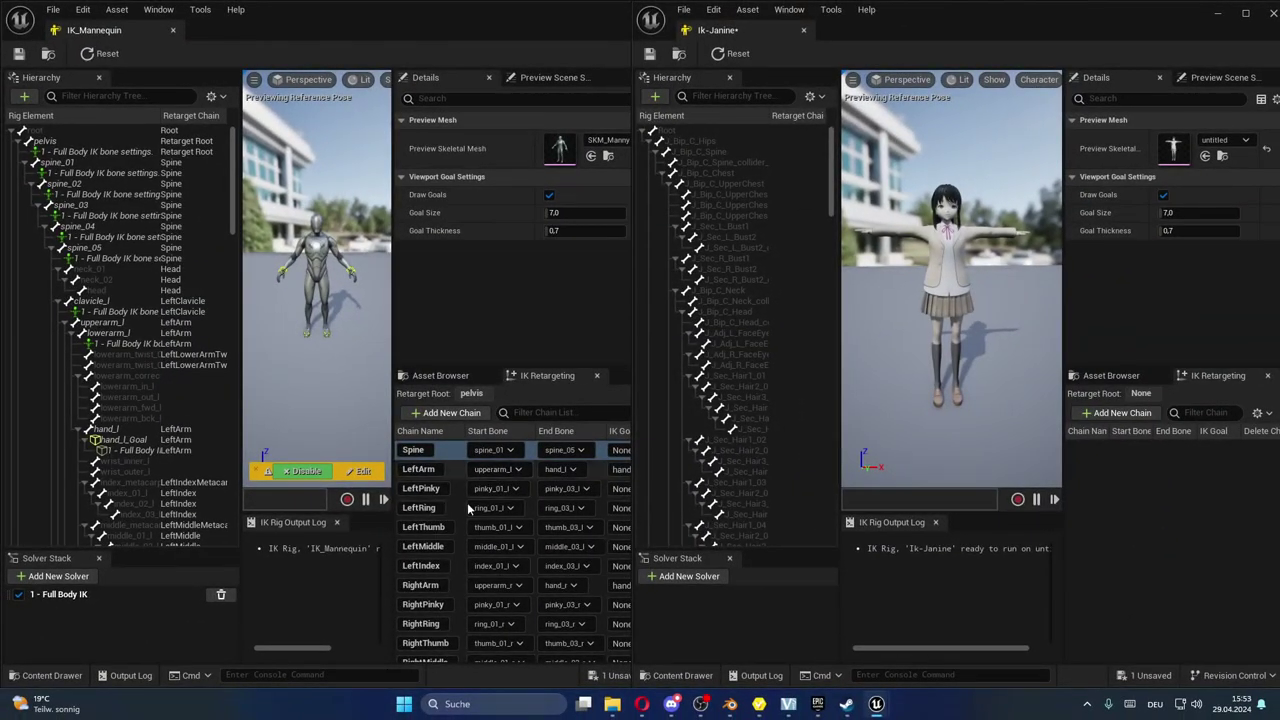
- Scroll through IK_Mannequin's retarget chains, from Spine down to HandGunIK and FootRootIK, and back up
{"action": "scroll", "coordinate": [476, 528], "scroll_direction": "down", "scroll_amount": 2}
{"action": "scroll", "coordinate": [470, 522], "scroll_direction": "down", "scroll_amount": 3}
{"action": "scroll", "coordinate": [460, 515], "scroll_direction": "down", "scroll_amount": 3}
{"action": "scroll", "coordinate": [445, 506], "scroll_direction": "down", "scroll_amount": 2}
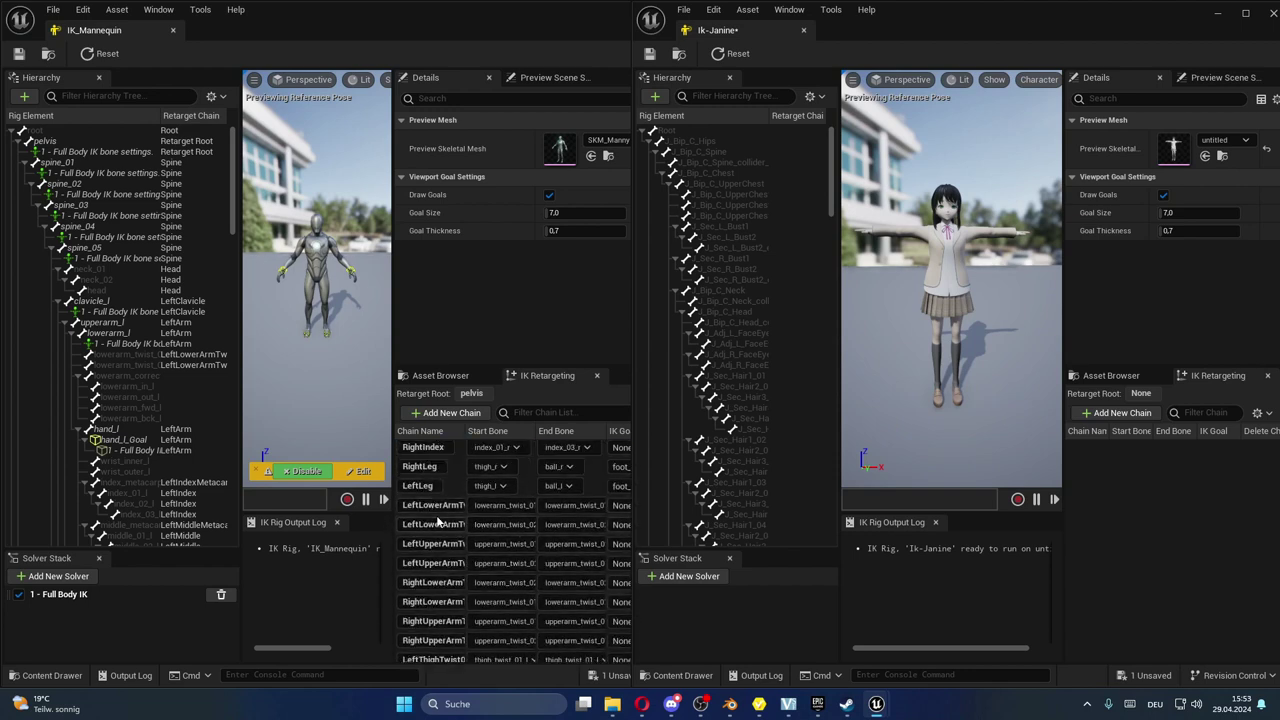
{"action": "scroll", "coordinate": [455, 565], "scroll_direction": "down", "scroll_amount": 2}
{"action": "scroll", "coordinate": [475, 545], "scroll_direction": "down", "scroll_amount": 2}
{"action": "scroll", "coordinate": [495, 525], "scroll_direction": "down", "scroll_amount": 3}
{"action": "scroll", "coordinate": [512, 505], "scroll_direction": "down", "scroll_amount": 3}
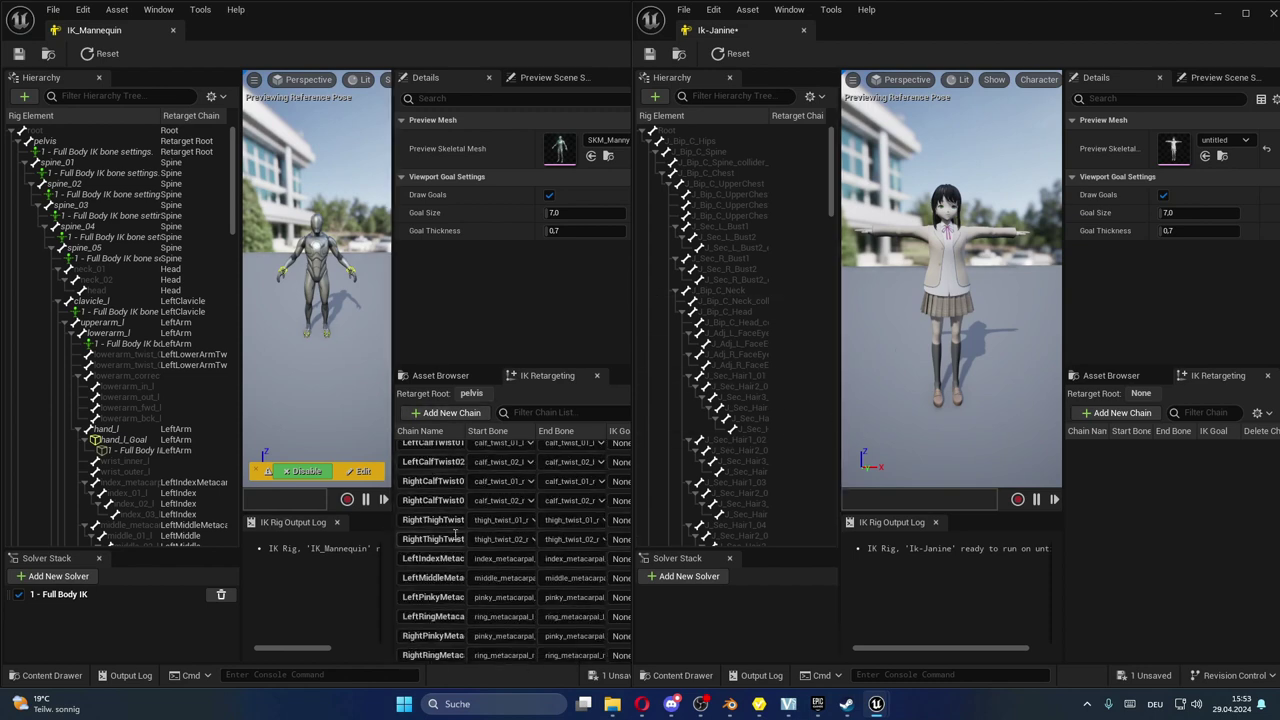
{"action": "scroll", "coordinate": [455, 534], "scroll_direction": "down", "scroll_amount": 4}
{"action": "scroll", "coordinate": [455, 534], "scroll_direction": "up", "scroll_amount": 1}
{"action": "scroll", "coordinate": [457, 535], "scroll_direction": "up", "scroll_amount": 1}
{"action": "scroll", "coordinate": [460, 536], "scroll_direction": "up", "scroll_amount": 2}
{"action": "scroll", "coordinate": [463, 537], "scroll_direction": "up", "scroll_amount": 2}
{"action": "scroll", "coordinate": [460, 528], "scroll_direction": "up", "scroll_amount": 2}
{"action": "scroll", "coordinate": [459, 524], "scroll_direction": "up", "scroll_amount": 2}
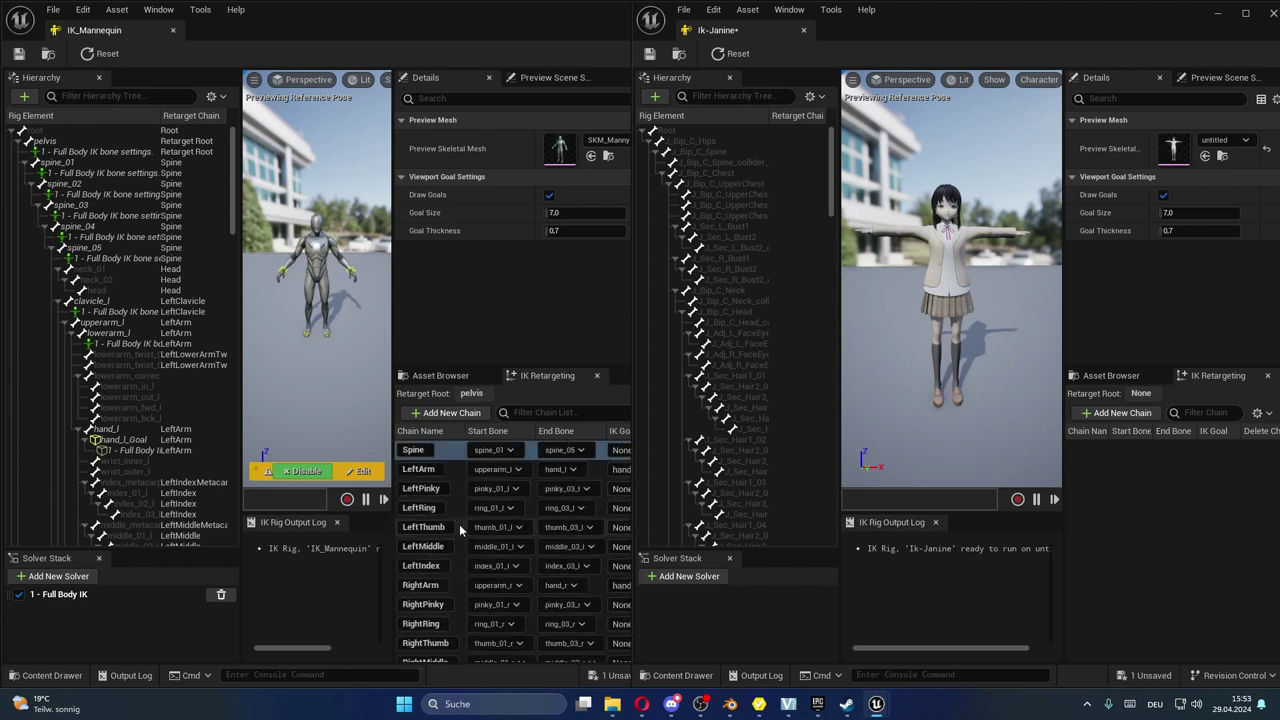
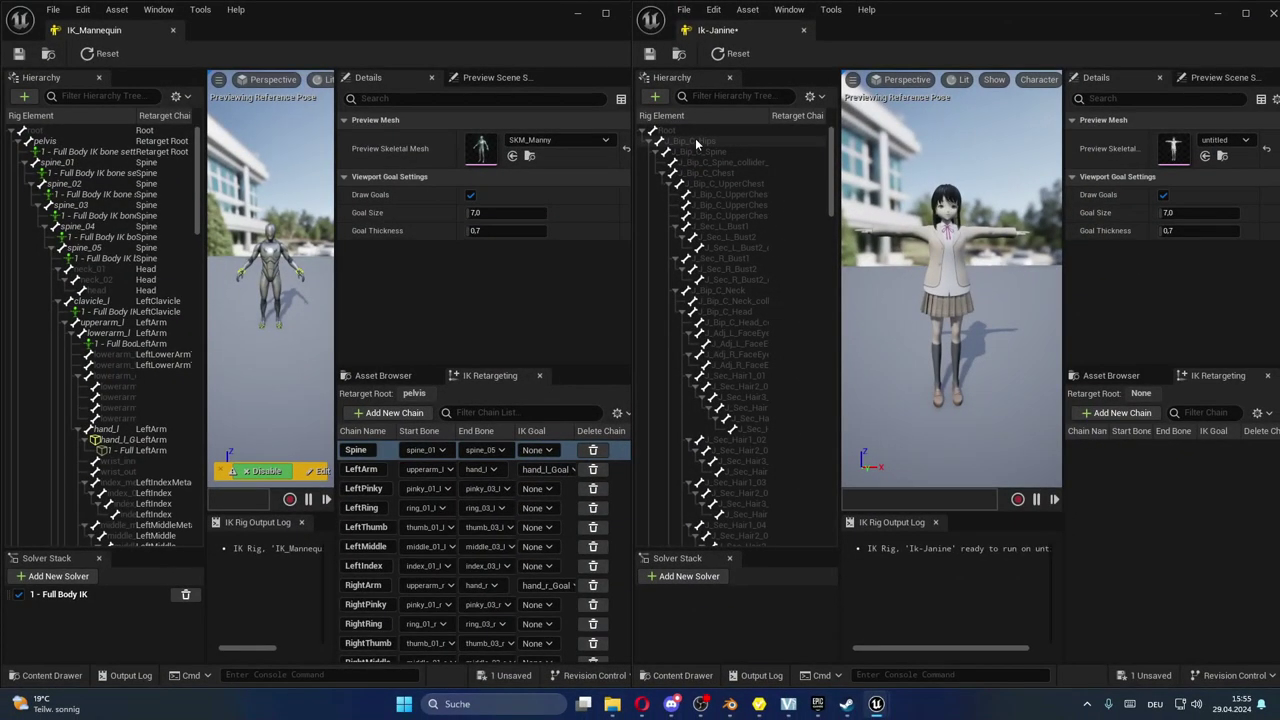
- Compare Janine's J_Bip_C_Hips and root bones with the mannequin's pelvis retarget root
{"action": "left_click", "coordinate": [697, 145]}
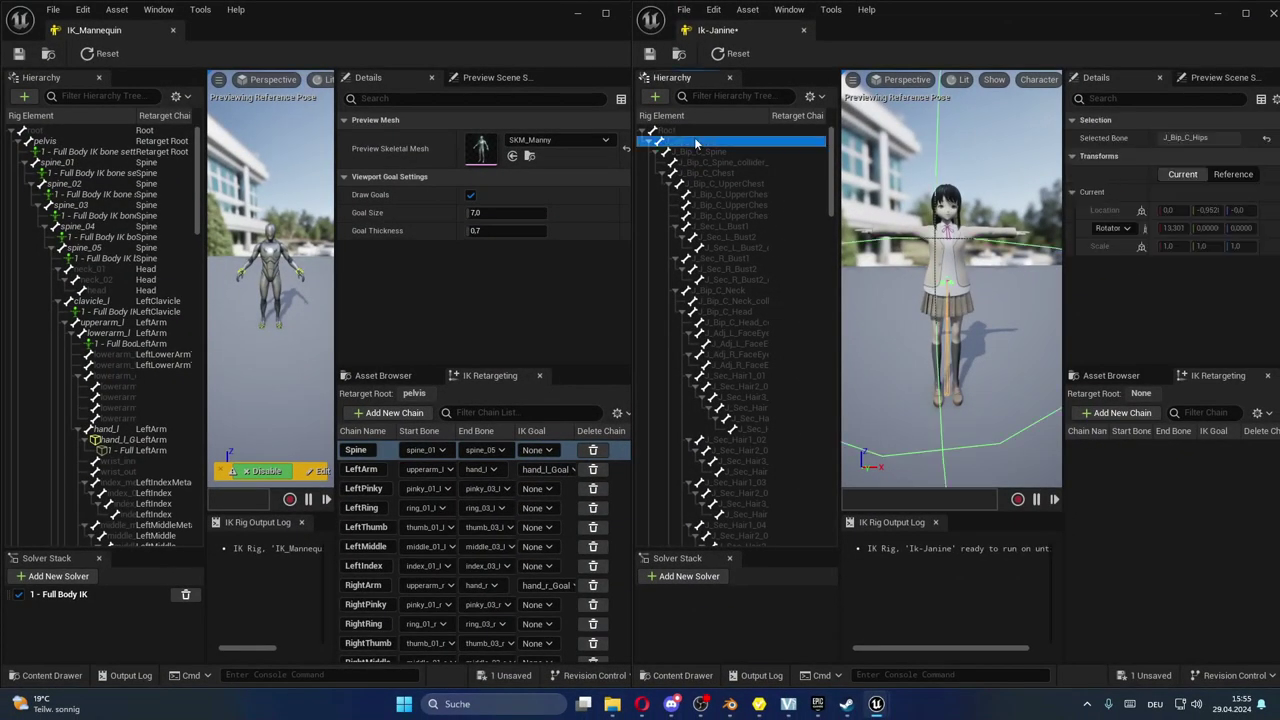
{"action": "left_click", "coordinate": [720, 178]}
{"action": "left_click_drag", "start_coordinate": [725, 228], "coordinate": [730, 279]}
{"action": "left_click", "coordinate": [730, 333]}
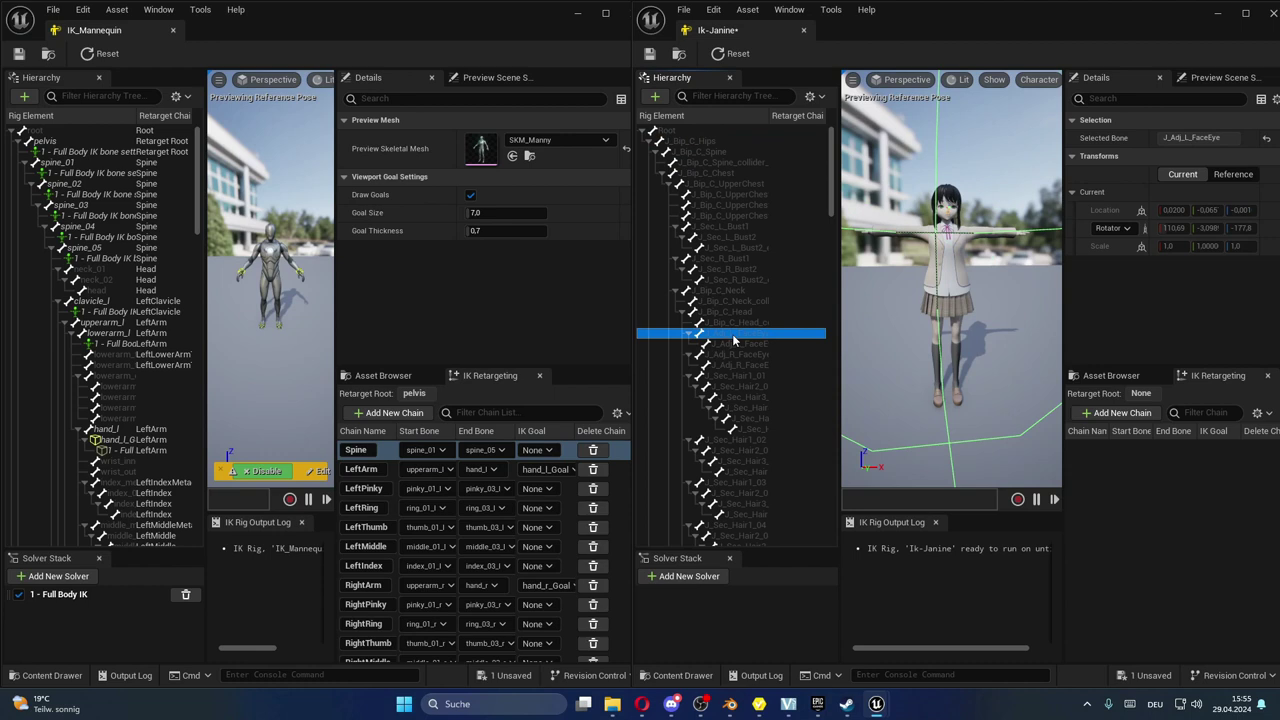
{"action": "left_click", "coordinate": [686, 134]}
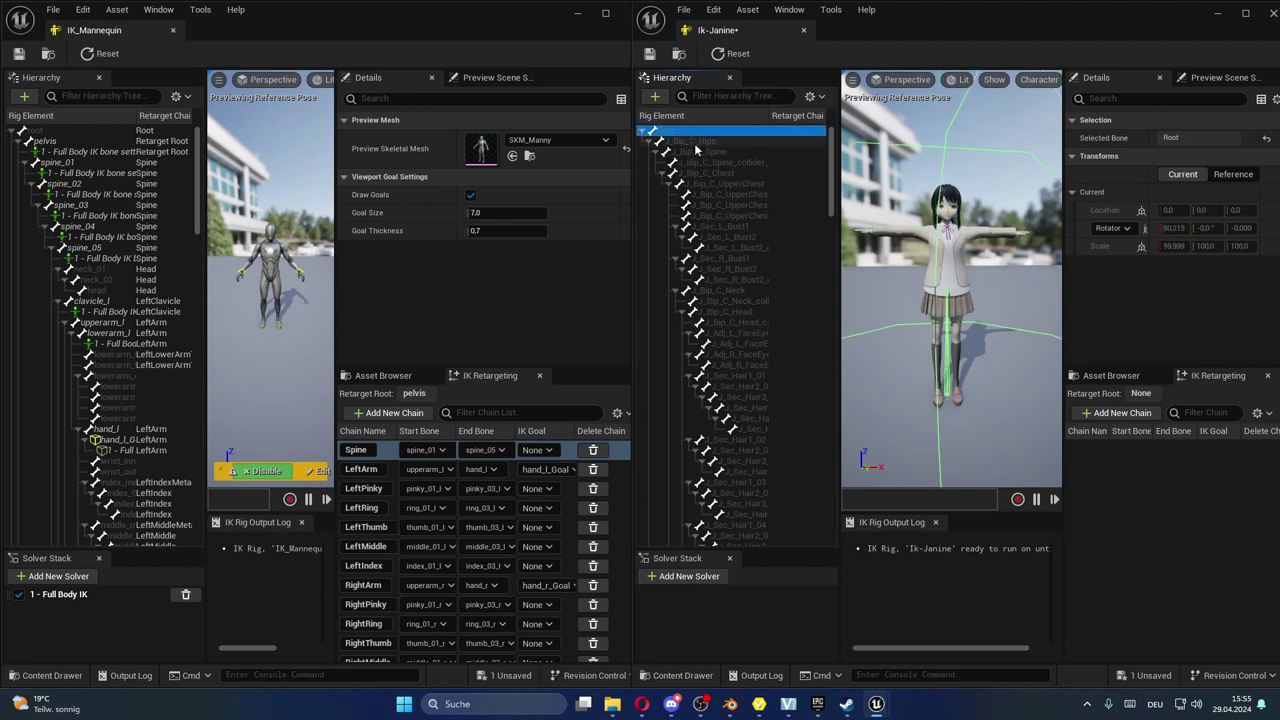
{"action": "left_click", "coordinate": [694, 143]}
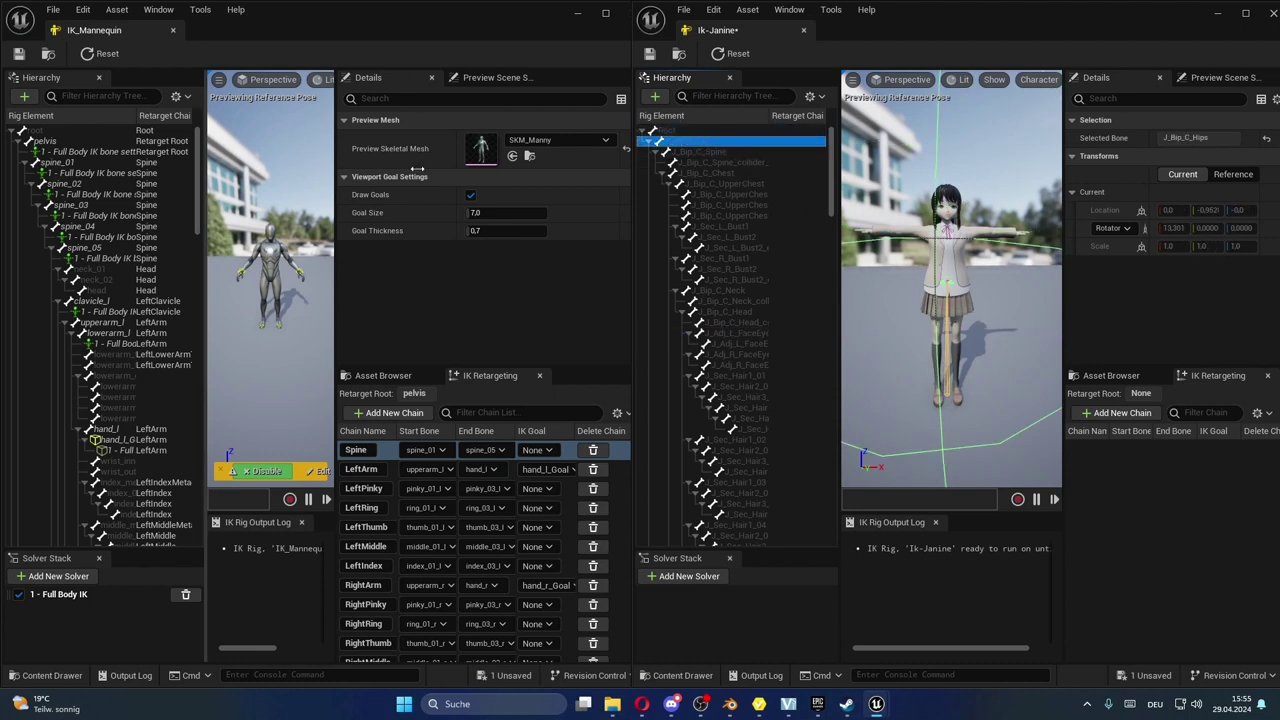
{"action": "left_click", "coordinate": [690, 131]}
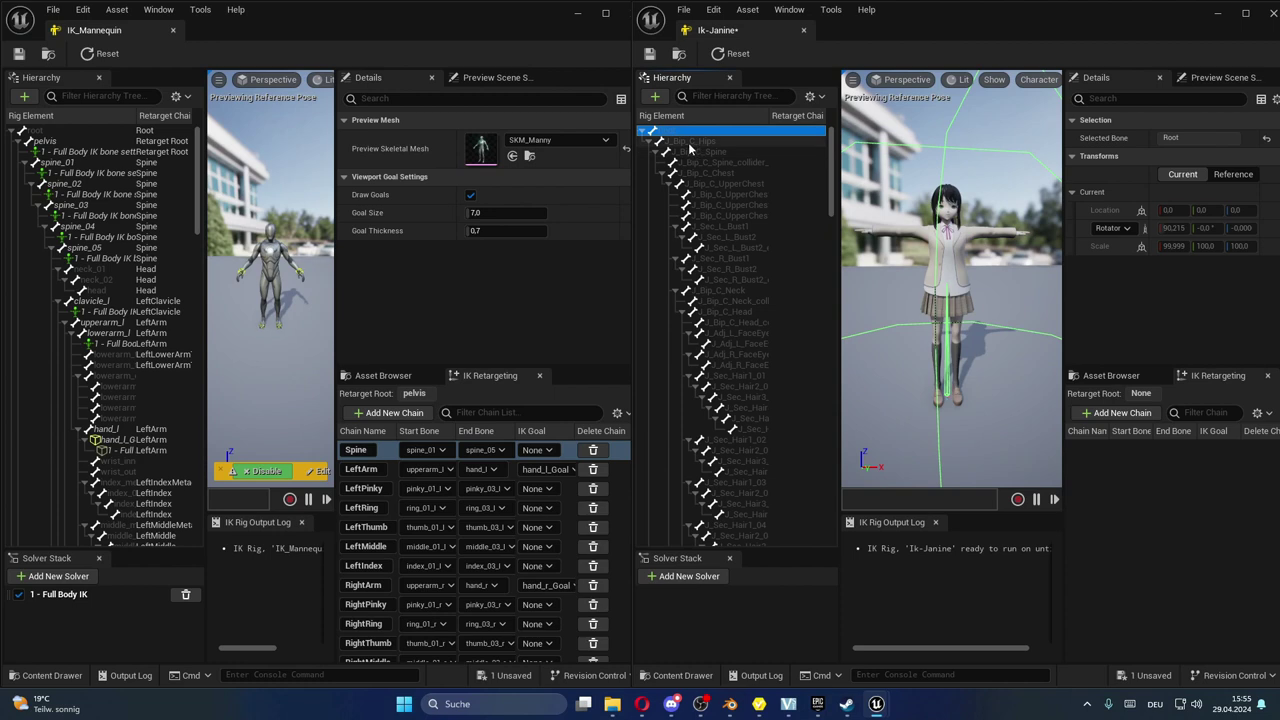
{"action": "left_click", "coordinate": [689, 143]}
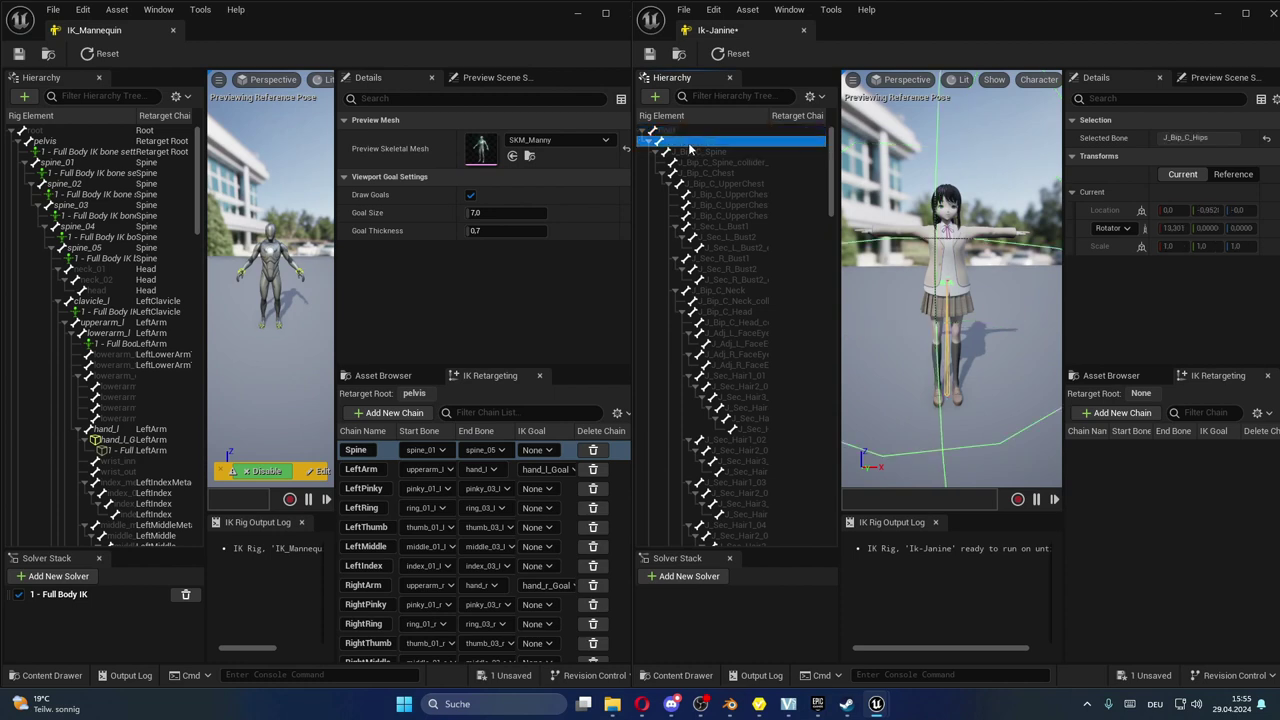
{"action": "left_click", "coordinate": [40, 131]}
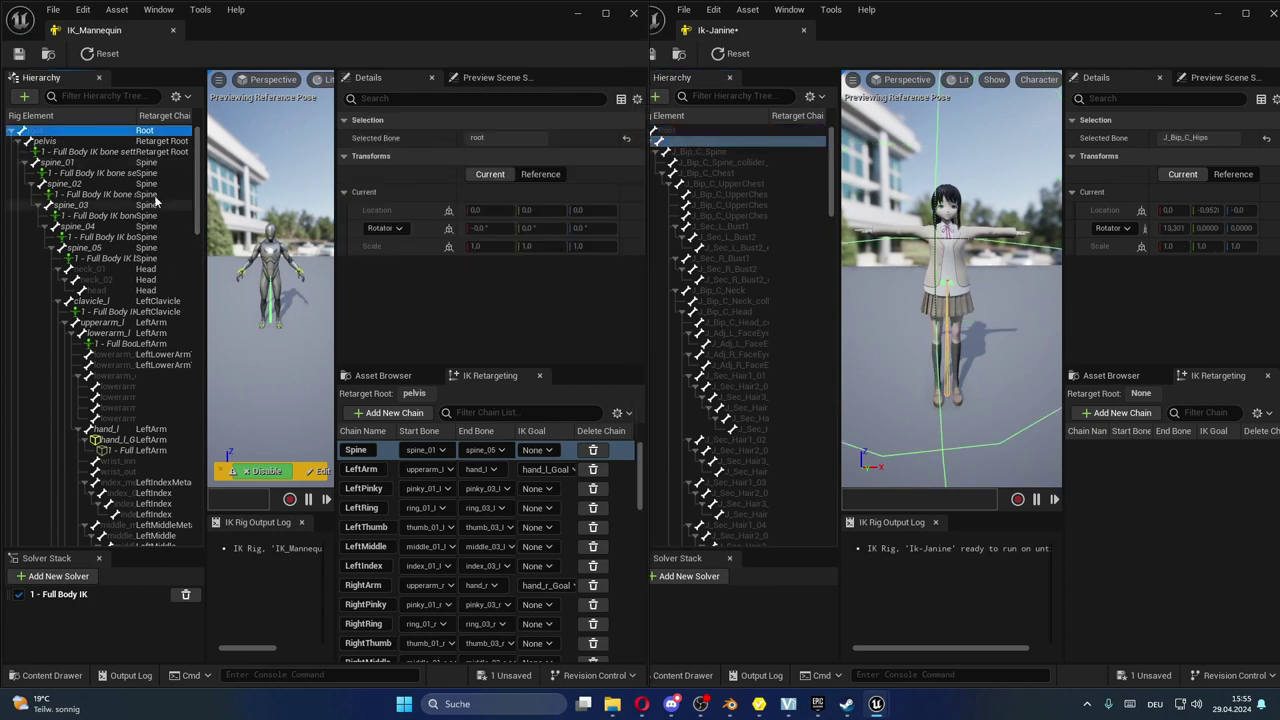
{"action": "left_click", "coordinate": [700, 132]}
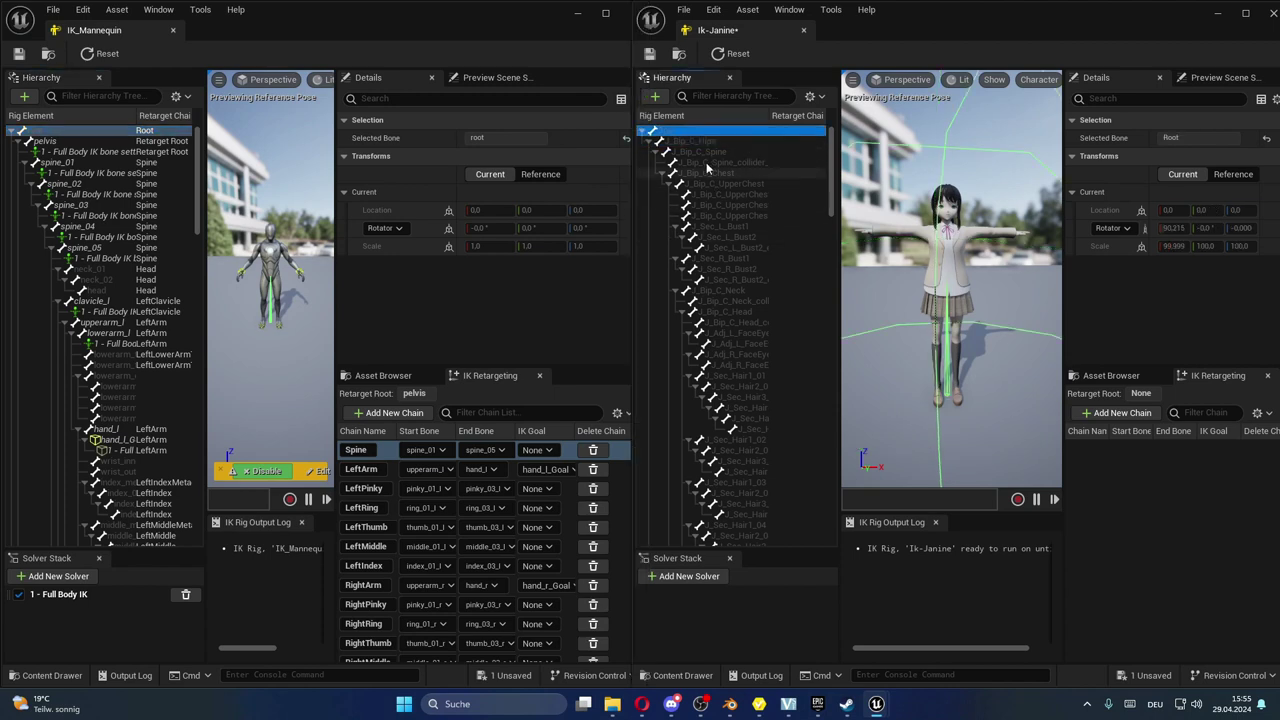
{"action": "left_click", "coordinate": [689, 145]}
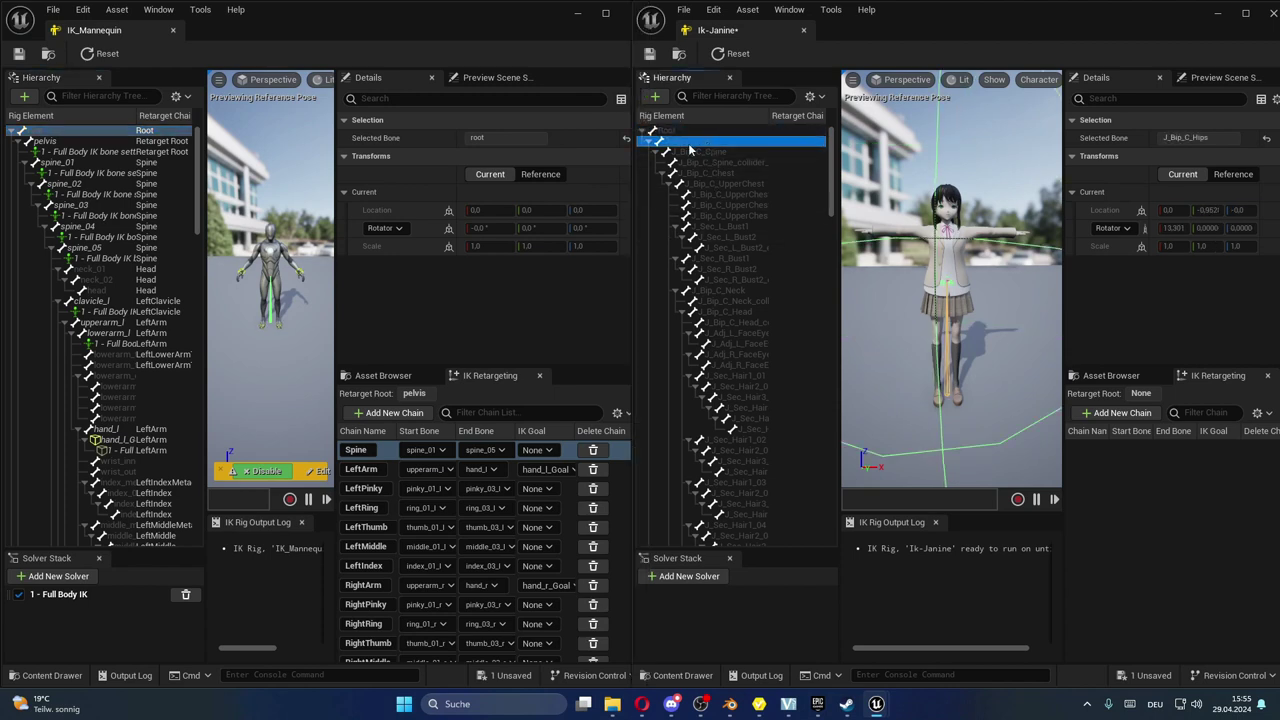
{"action": "left_click", "coordinate": [65, 142]}
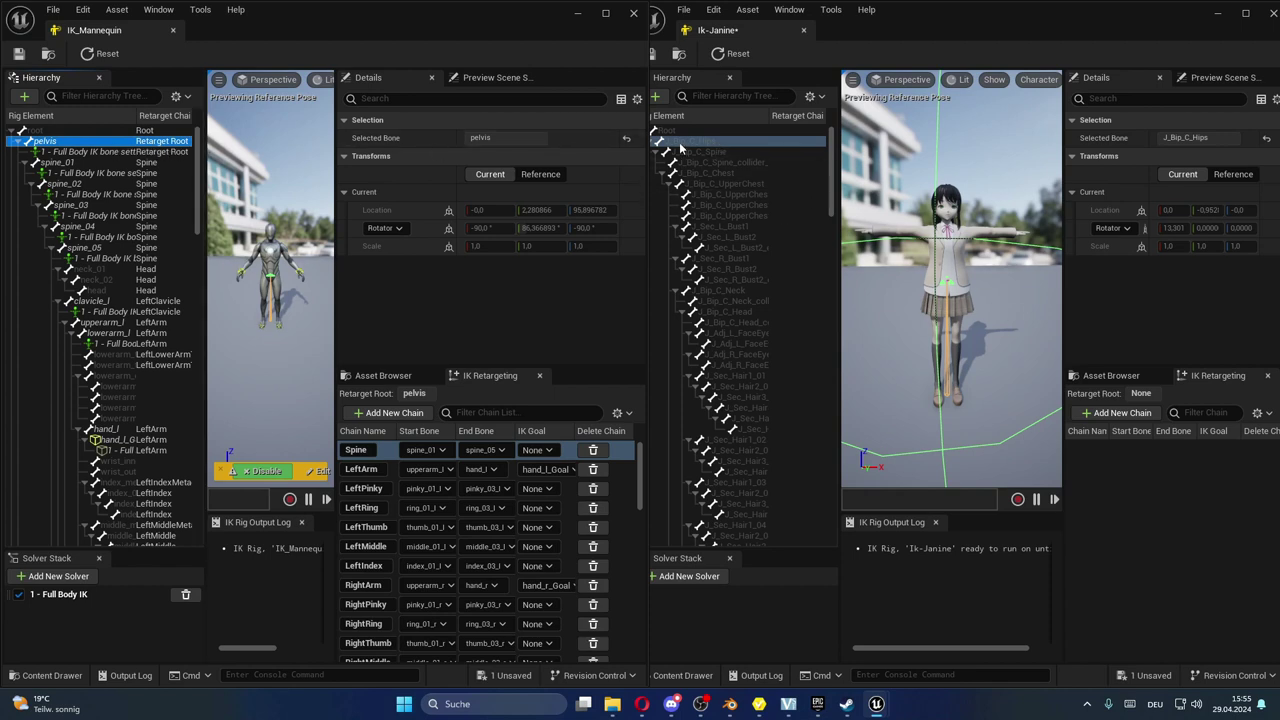
- Set J_Bip_C_Hips as Ik-Janine's retarget root and widen the hierarchy panel
{"action": "left_click", "coordinate": [753, 144]}
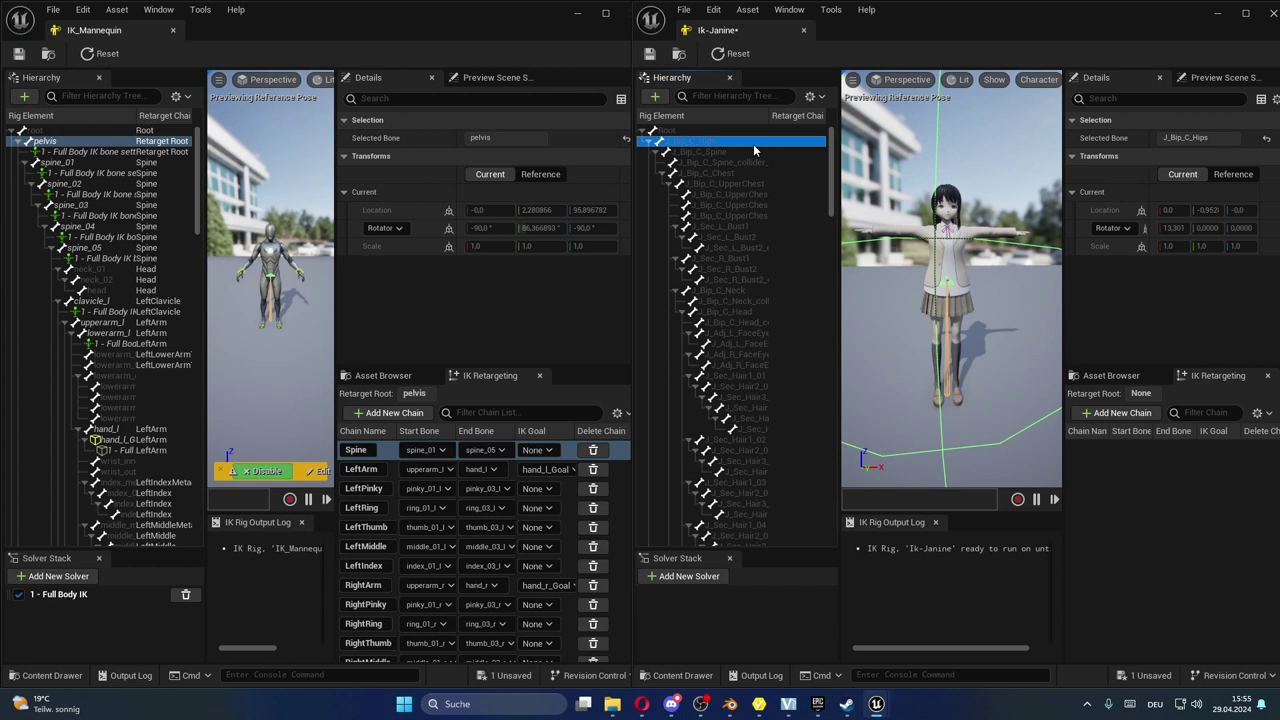
{"action": "right_click", "coordinate": [753, 144]}
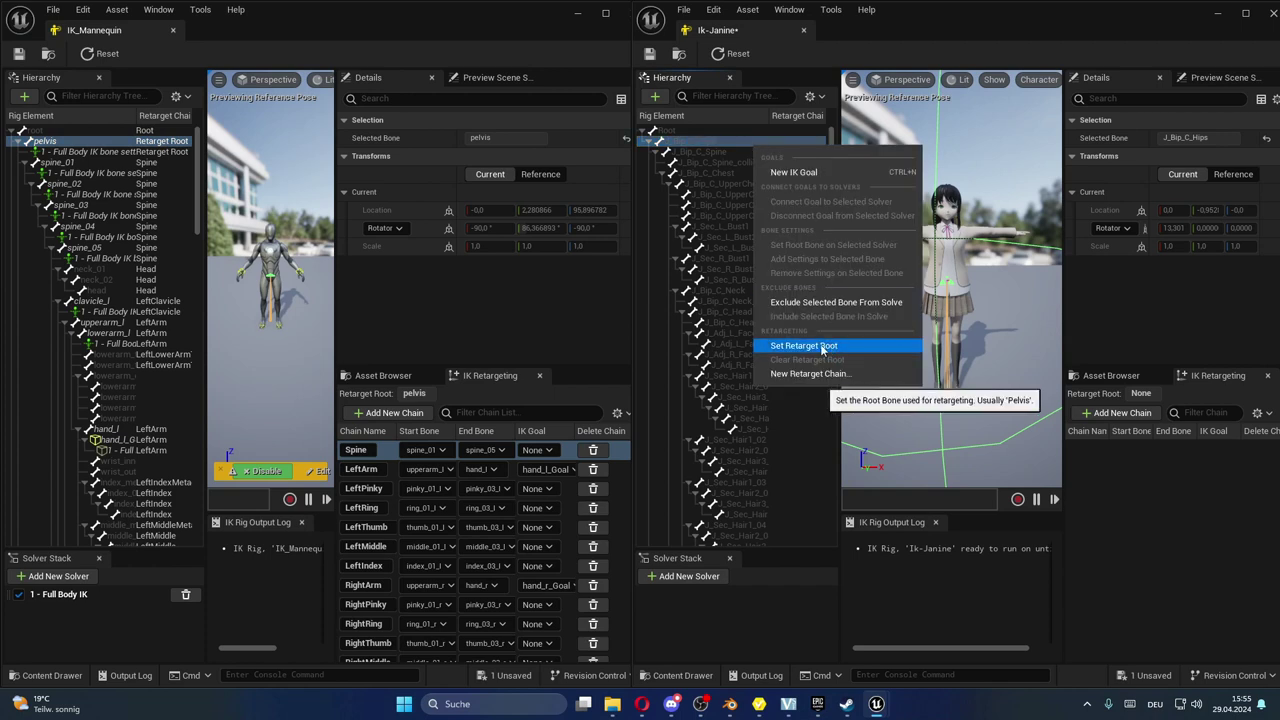
{"action": "left_click", "coordinate": [779, 347]}
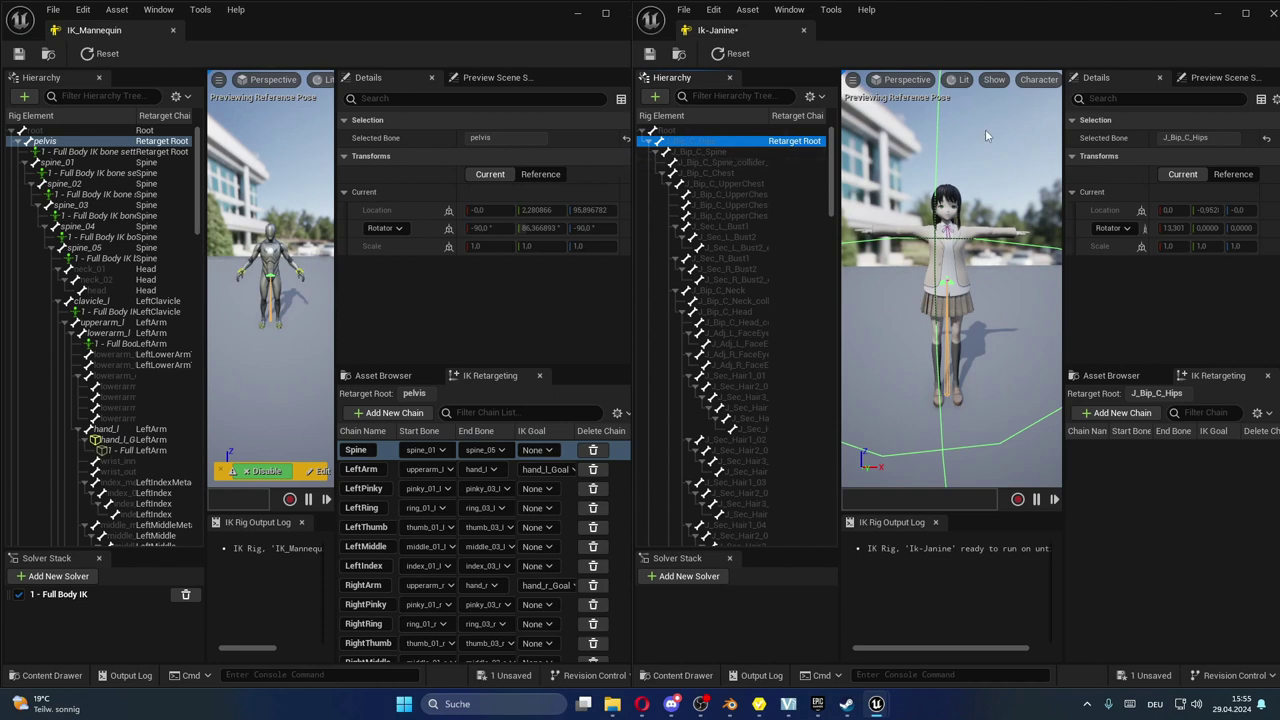
{"action": "left_click_drag", "start_coordinate": [838, 300], "coordinate": [871, 300]}
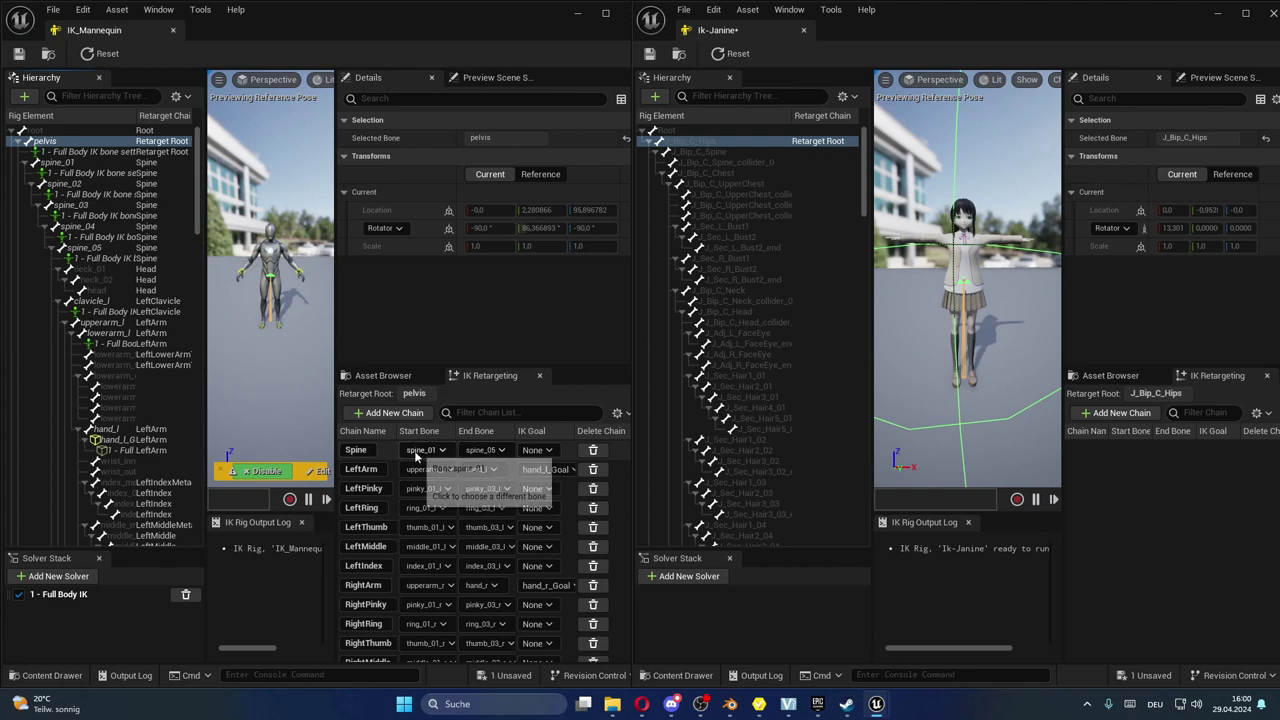
- Review the mannequin's Spine chain bones, spine_01 through spine_05
{"action": "left_click", "coordinate": [75, 163]}
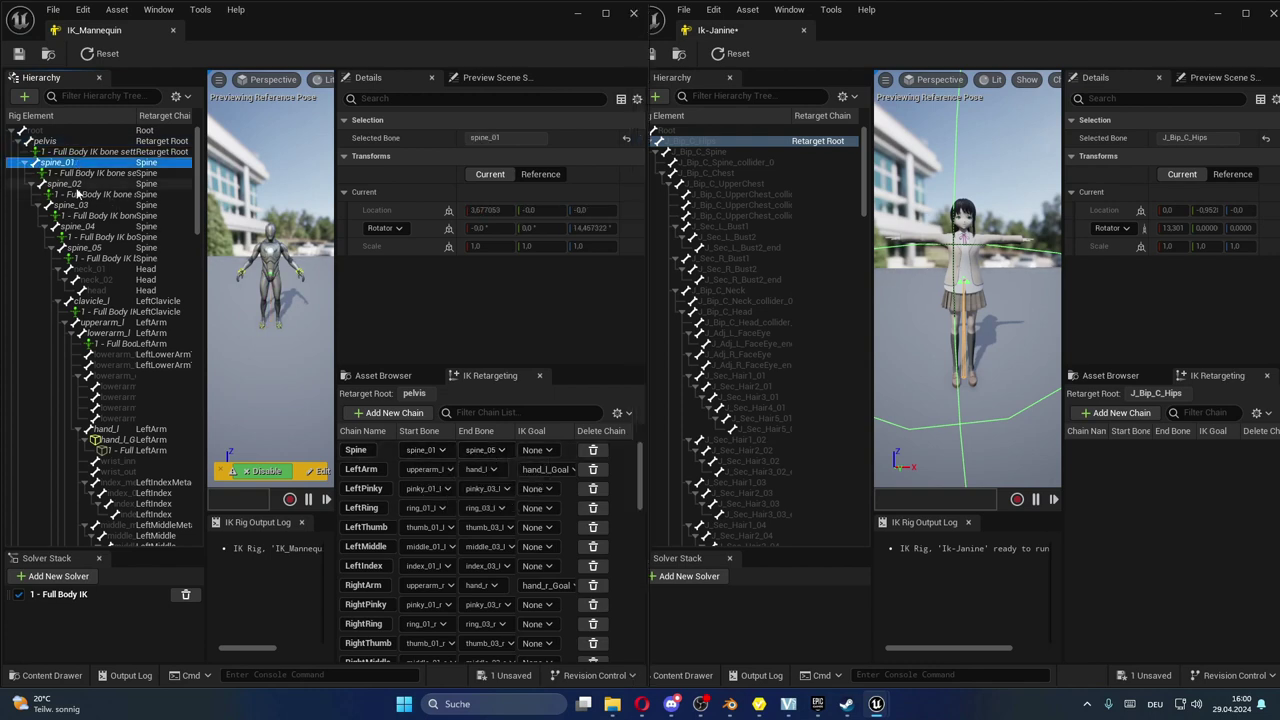
{"action": "left_click", "coordinate": [82, 186]}
{"action": "left_click", "coordinate": [87, 206]}
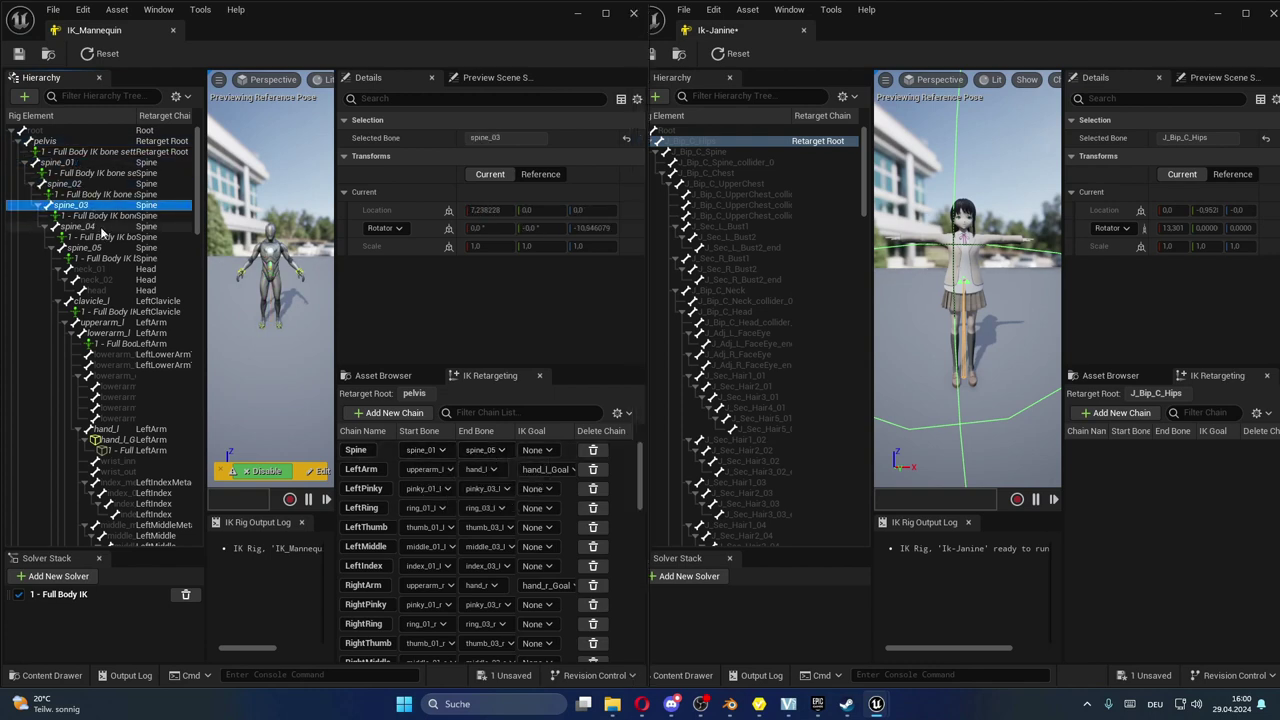
{"action": "left_click", "coordinate": [102, 229]}
{"action": "left_click", "coordinate": [113, 250]}
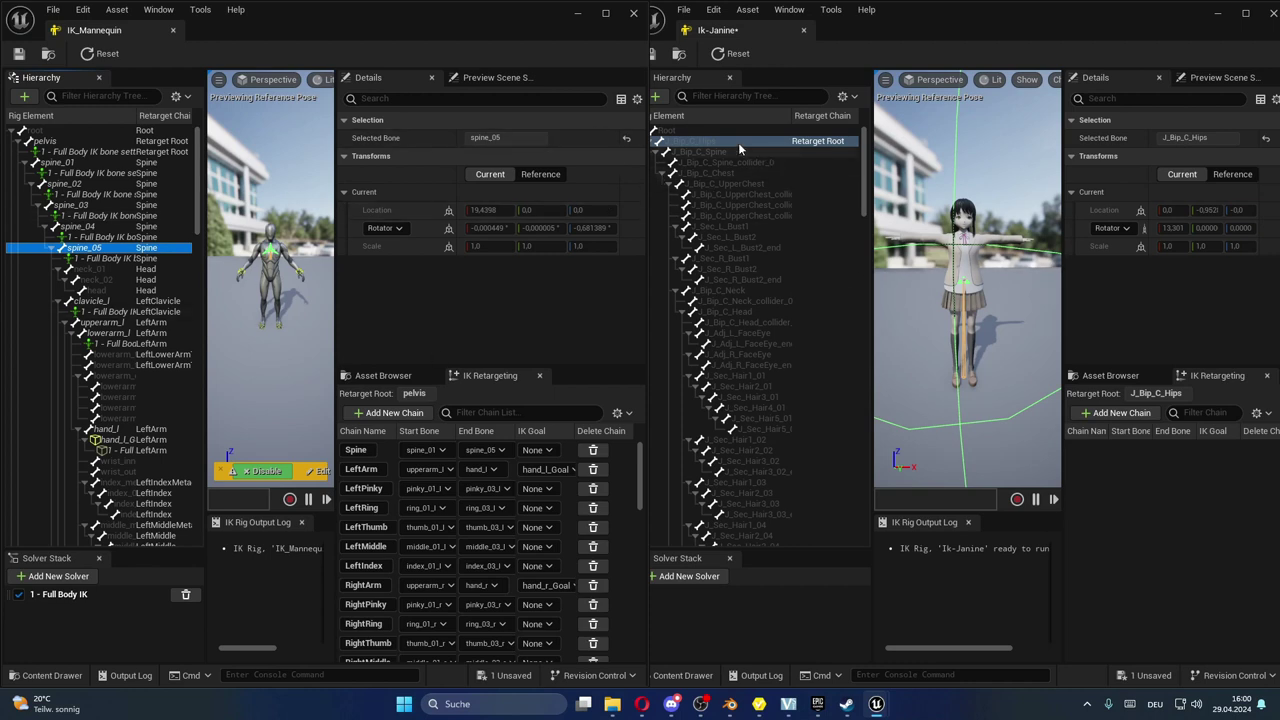
- Bring Janine's rig forward and widen its hierarchy and editor panels
{"action": "left_click", "coordinate": [823, 226]}
{"action": "left_click", "coordinate": [815, 216]}
{"action": "left_click_drag", "start_coordinate": [871, 300], "coordinate": [946, 300]}
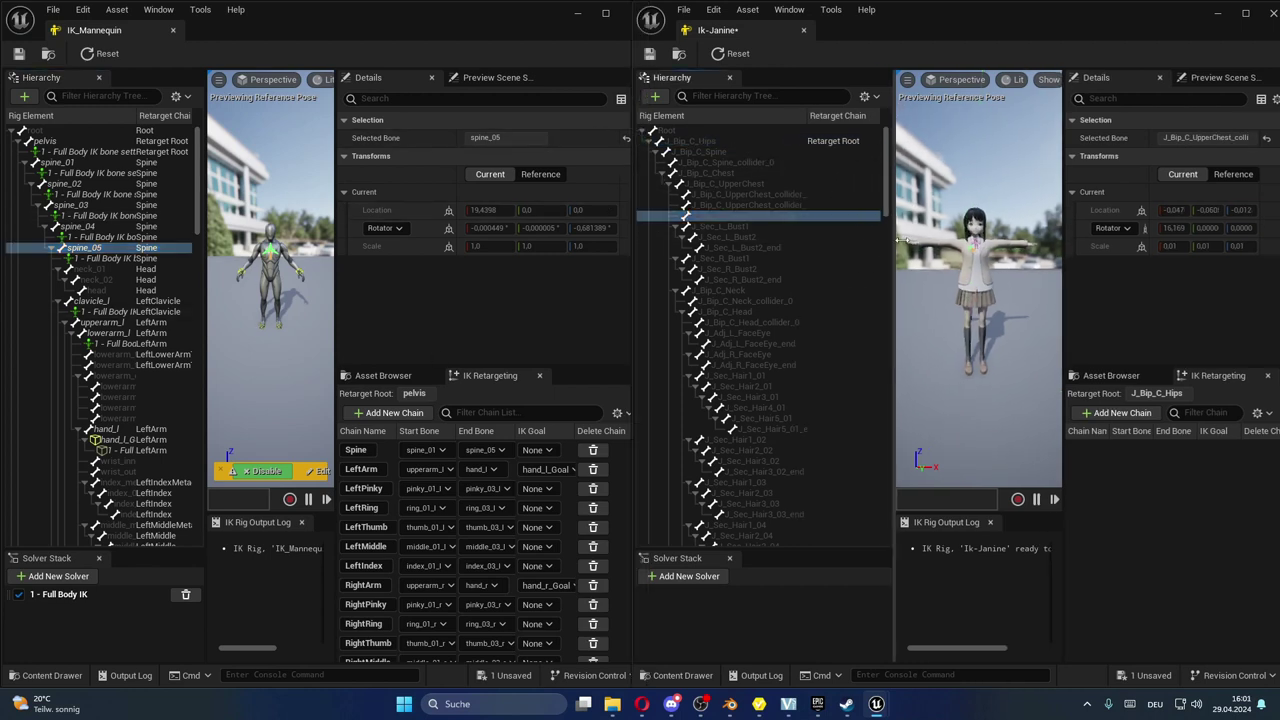
{"action": "left_click_drag", "start_coordinate": [636, 255], "coordinate": [568, 255]}
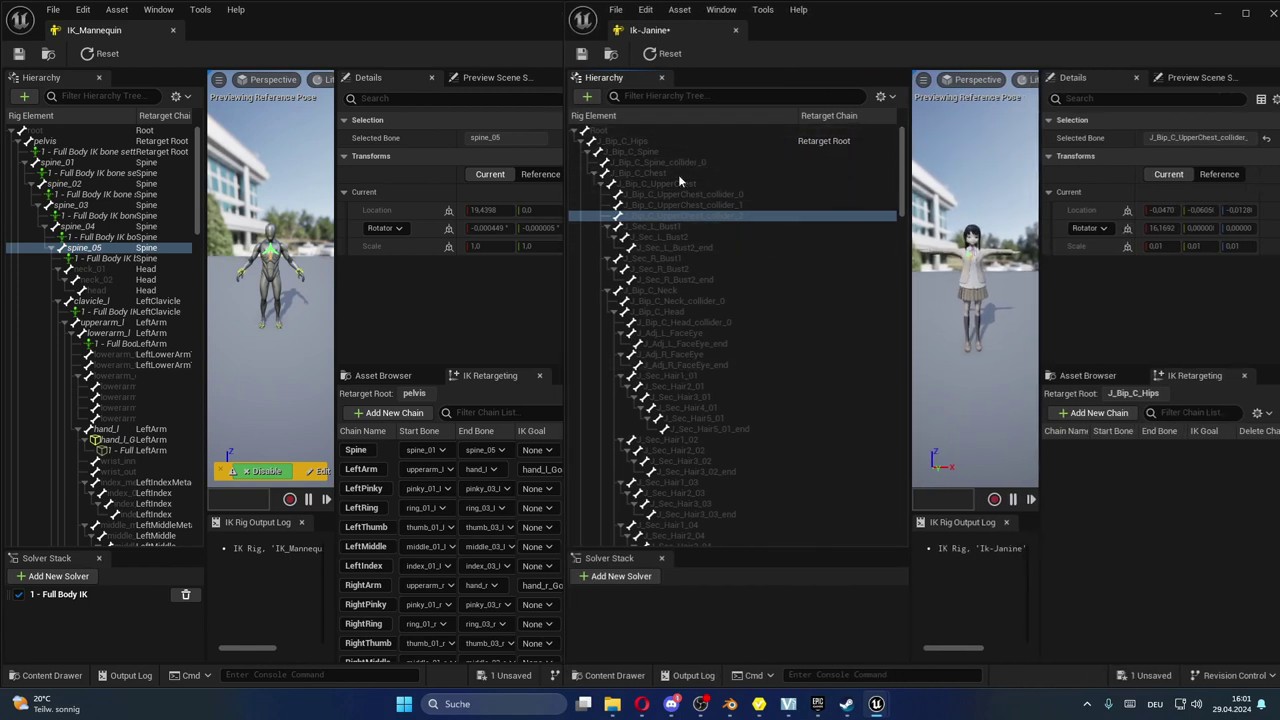
- Create a goal-less Spine chain from J_Bip_C_Spine, J_Bip_C_Chest and J_Bip_C_UpperChest
{"action": "left_click", "coordinate": [655, 151]}
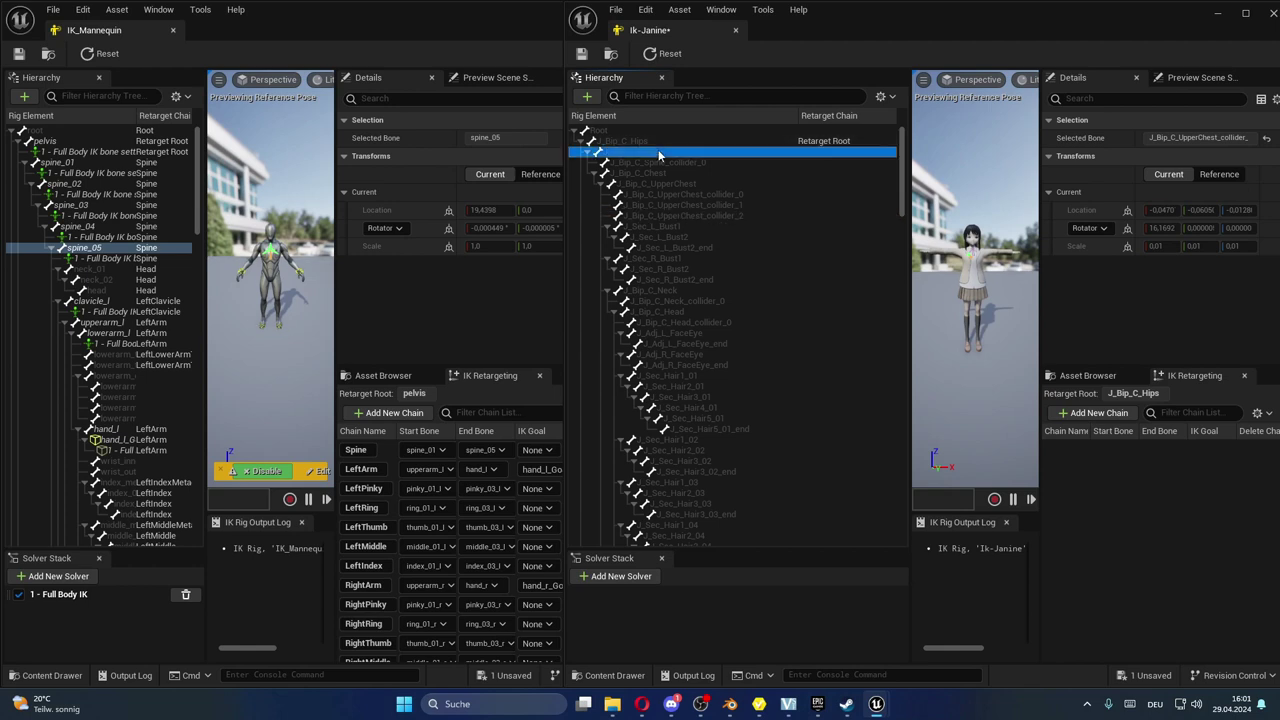
{"action": "left_click", "coordinate": [673, 172], "text": "ctrl"}
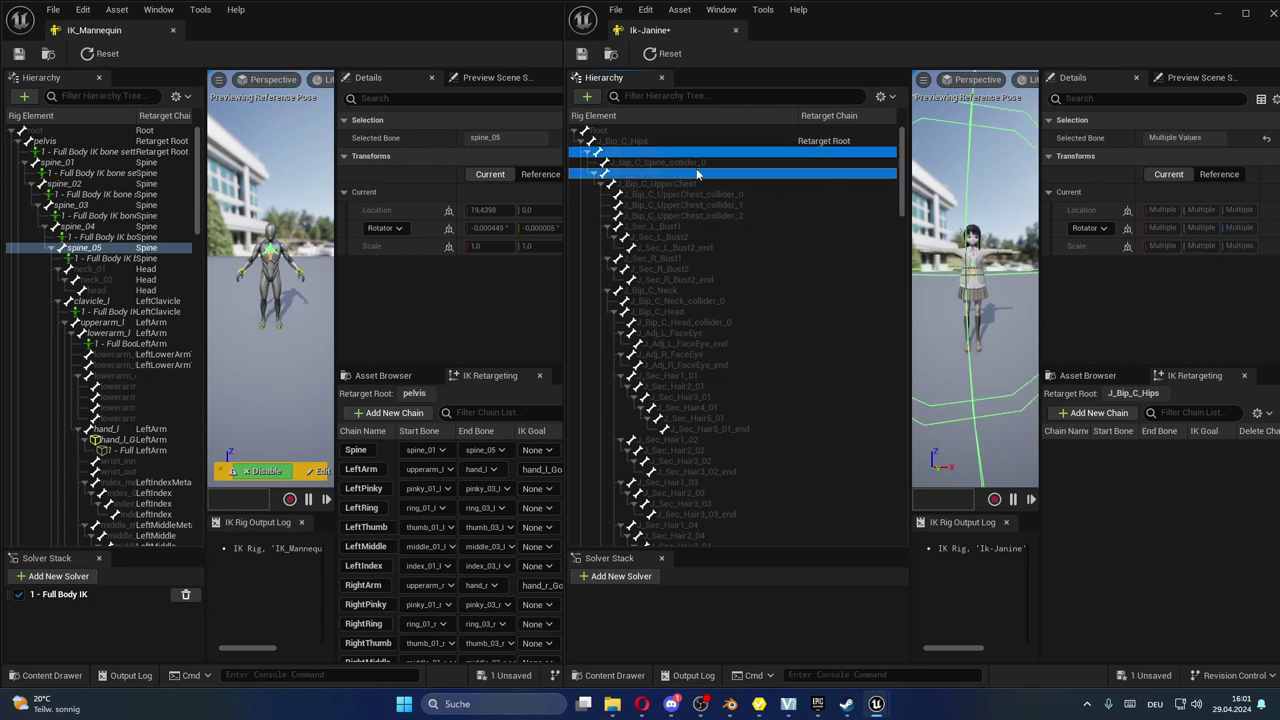
{"action": "left_click", "coordinate": [645, 183], "text": "ctrl"}
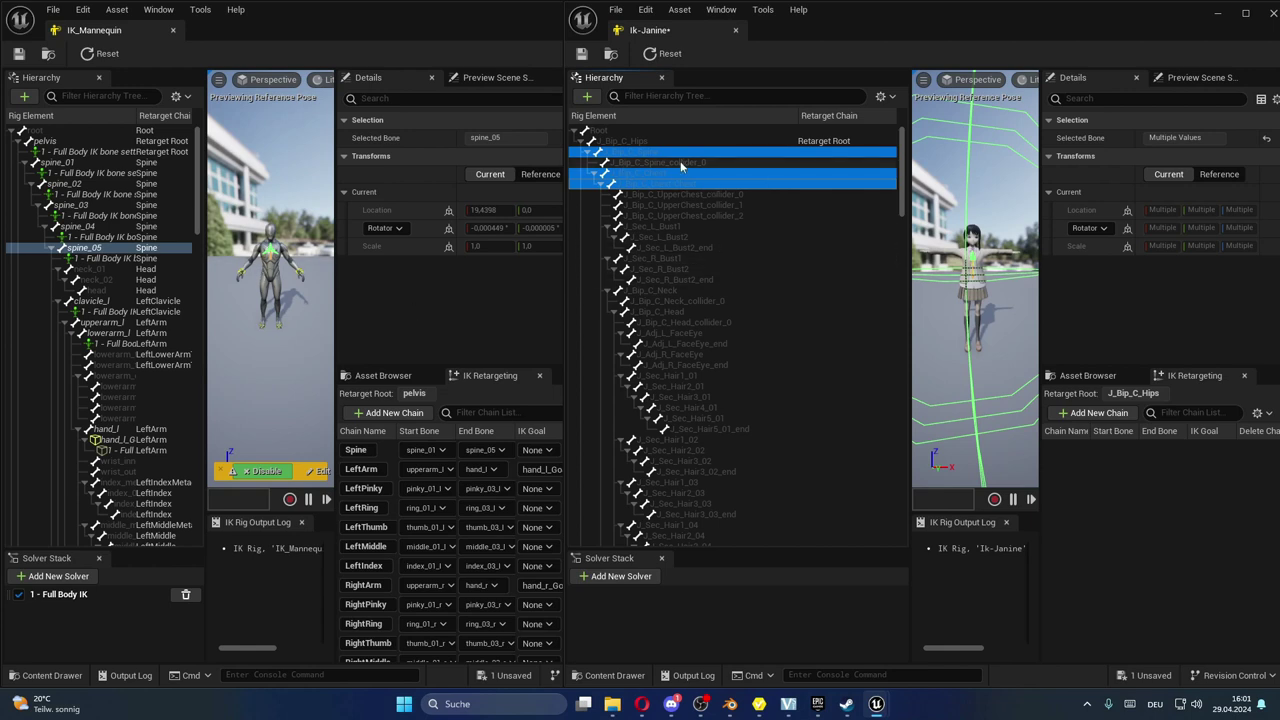
{"action": "left_click", "coordinate": [1084, 415]}
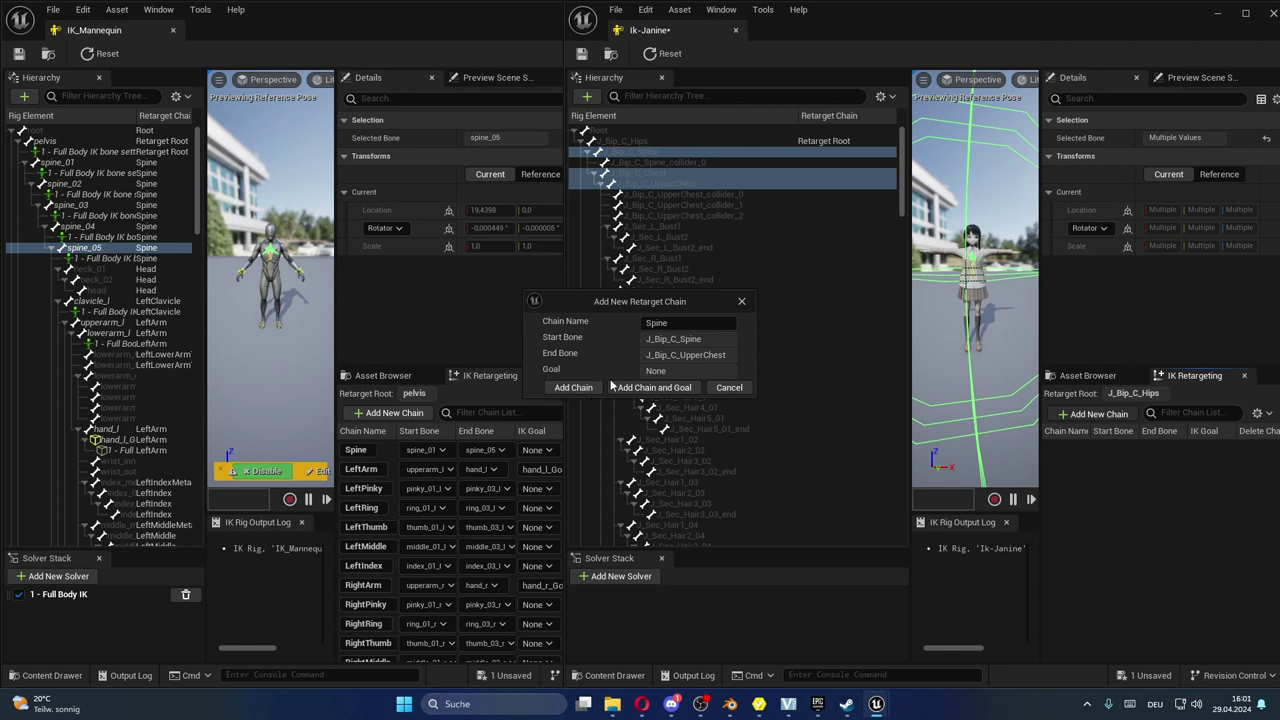
{"action": "left_click", "coordinate": [573, 387]}
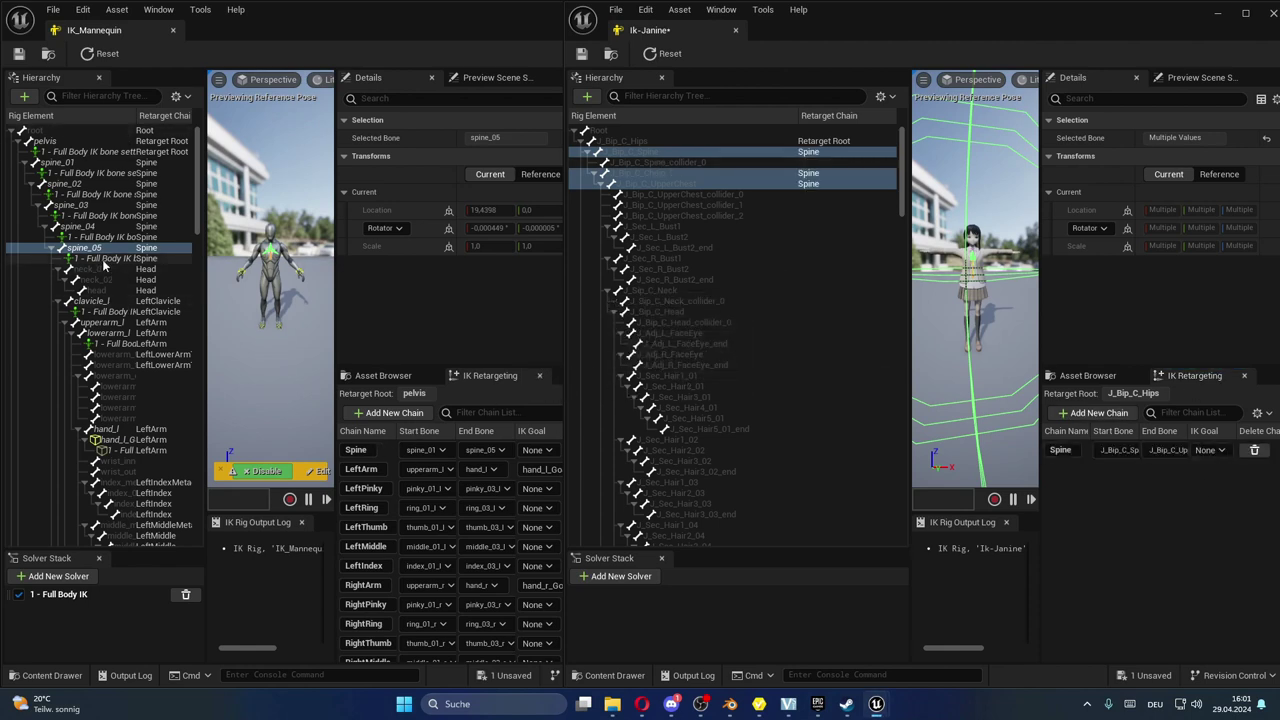
{"action": "left_click", "coordinate": [355, 469]}
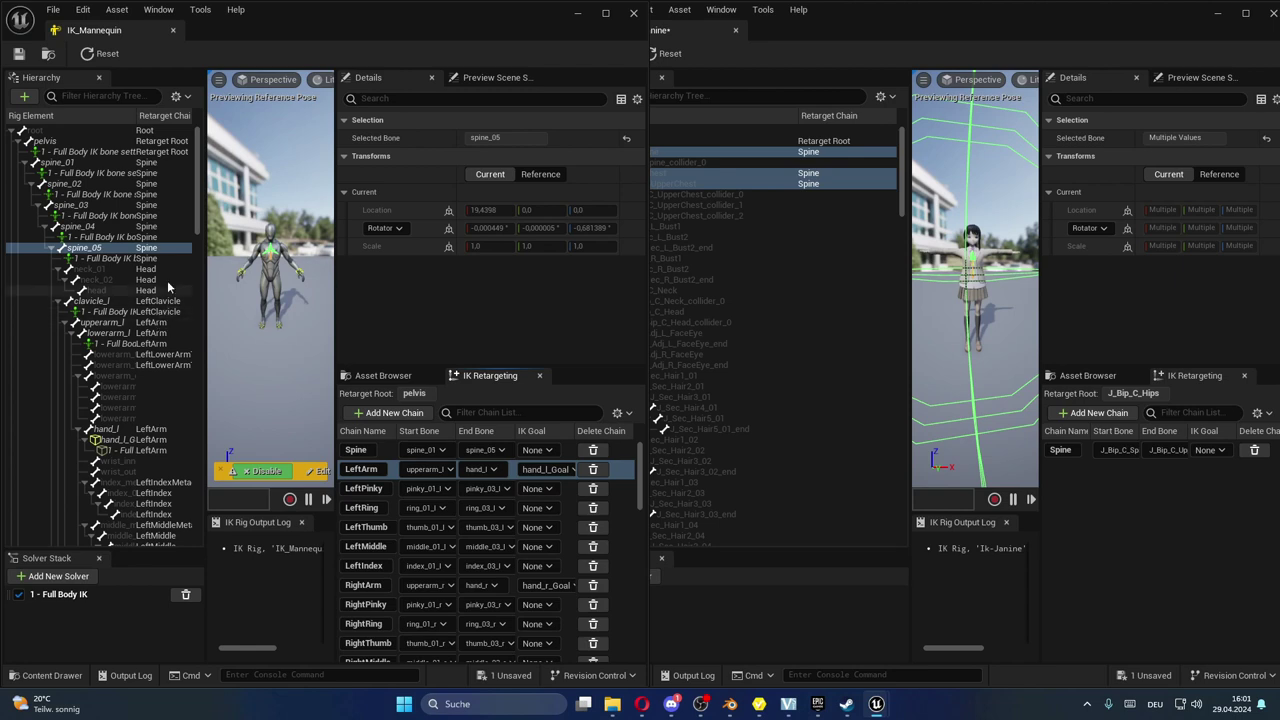
- Inspect the mannequin's upperarm_l and lowerarm_l bones of its LeftArm chain
{"action": "left_click", "coordinate": [108, 326]}
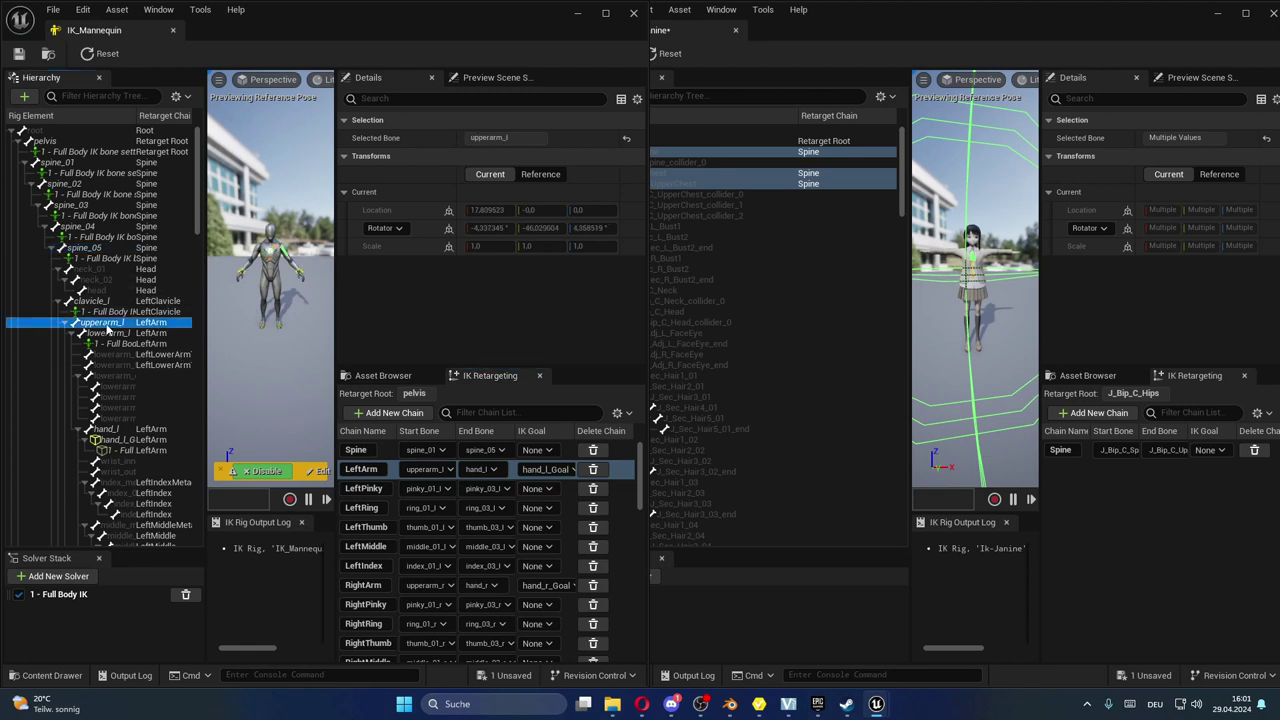
{"action": "left_click", "coordinate": [112, 334]}
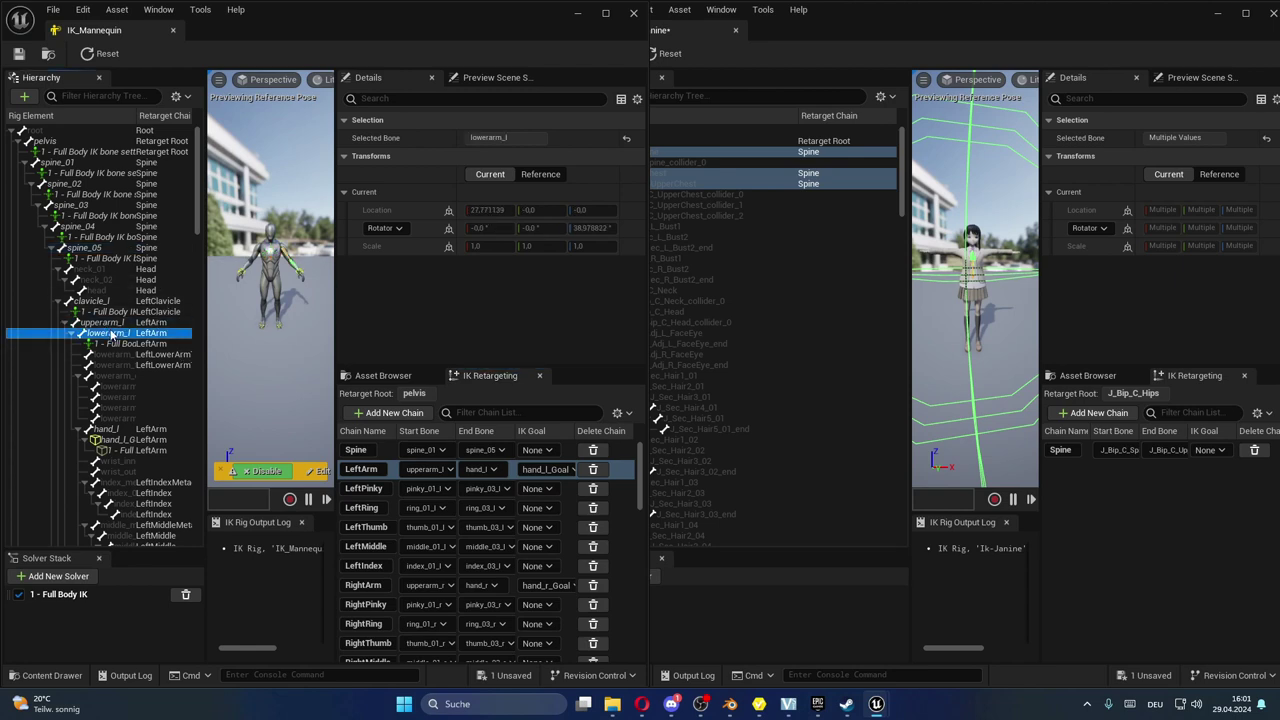
{"action": "key", "text": "Up"}
{"action": "key", "text": "Up"}
{"action": "left_click", "coordinate": [90, 344]}
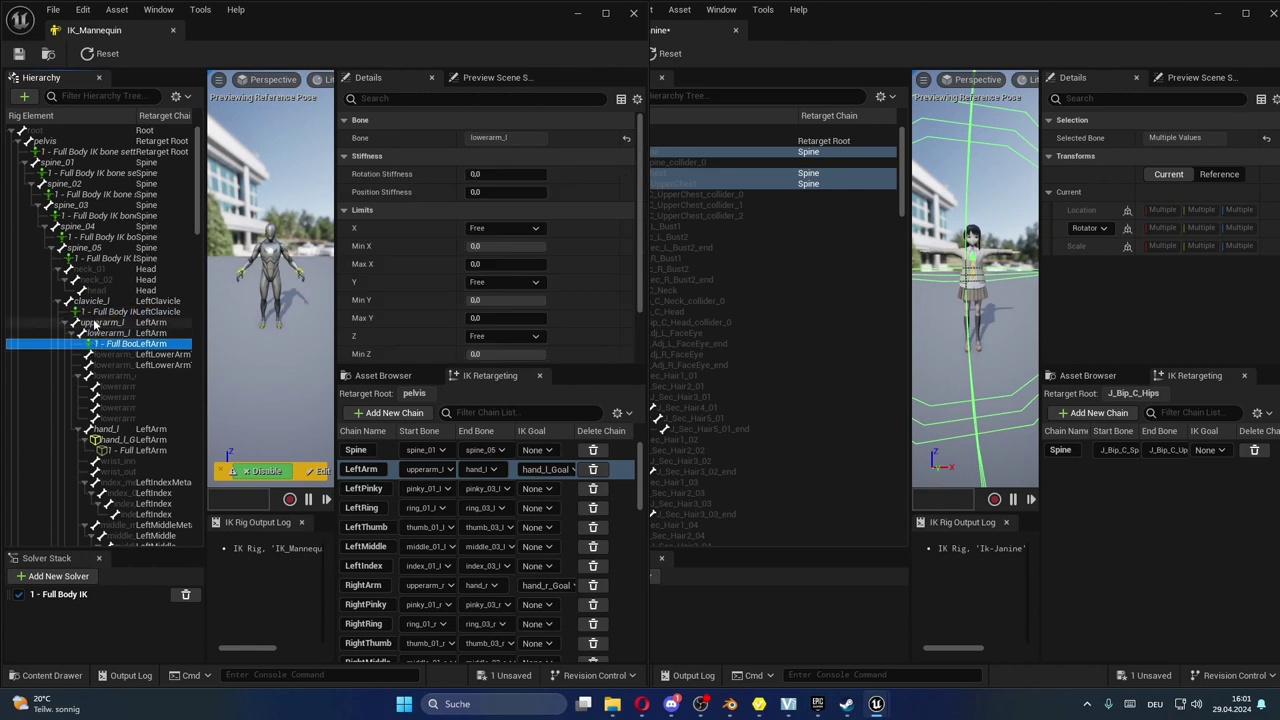
{"action": "left_click", "coordinate": [102, 323]}
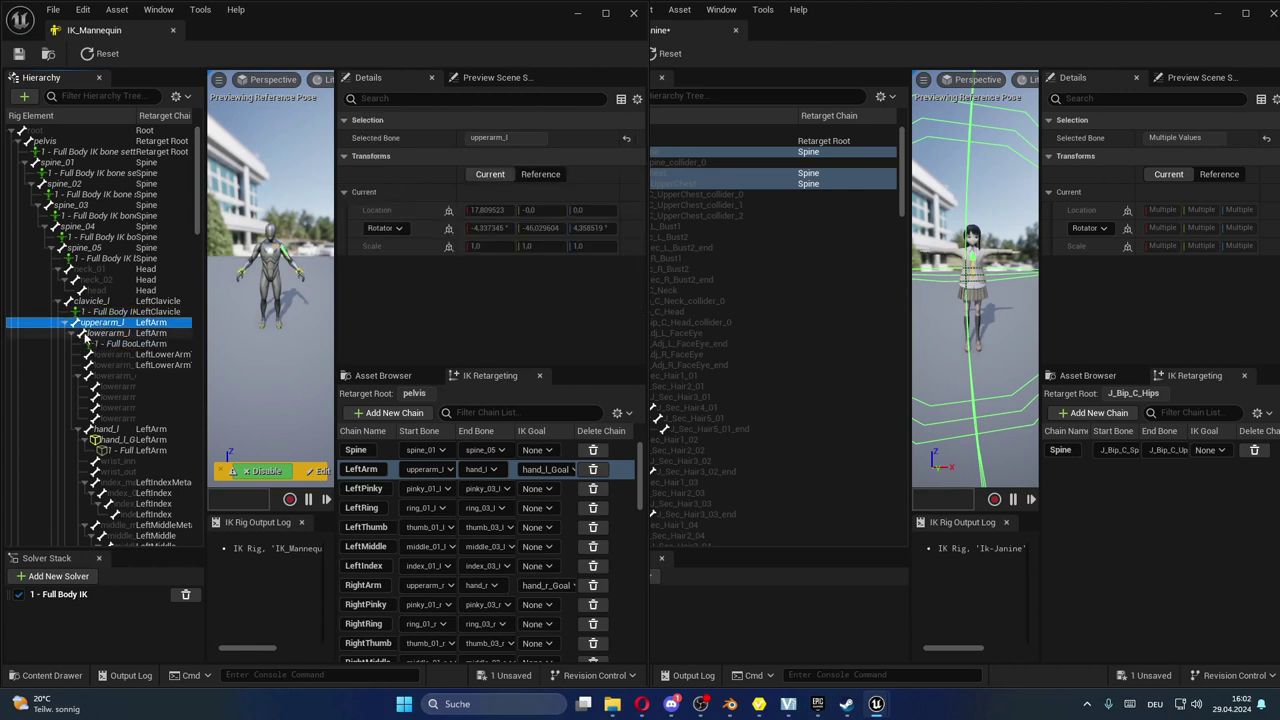
{"action": "left_click", "coordinate": [85, 333]}
{"action": "left_click", "coordinate": [105, 312]}
{"action": "left_click", "coordinate": [107, 322]}
{"action": "left_click", "coordinate": [111, 333]}
{"action": "left_click", "coordinate": [110, 322]}
{"action": "left_click", "coordinate": [112, 332]}
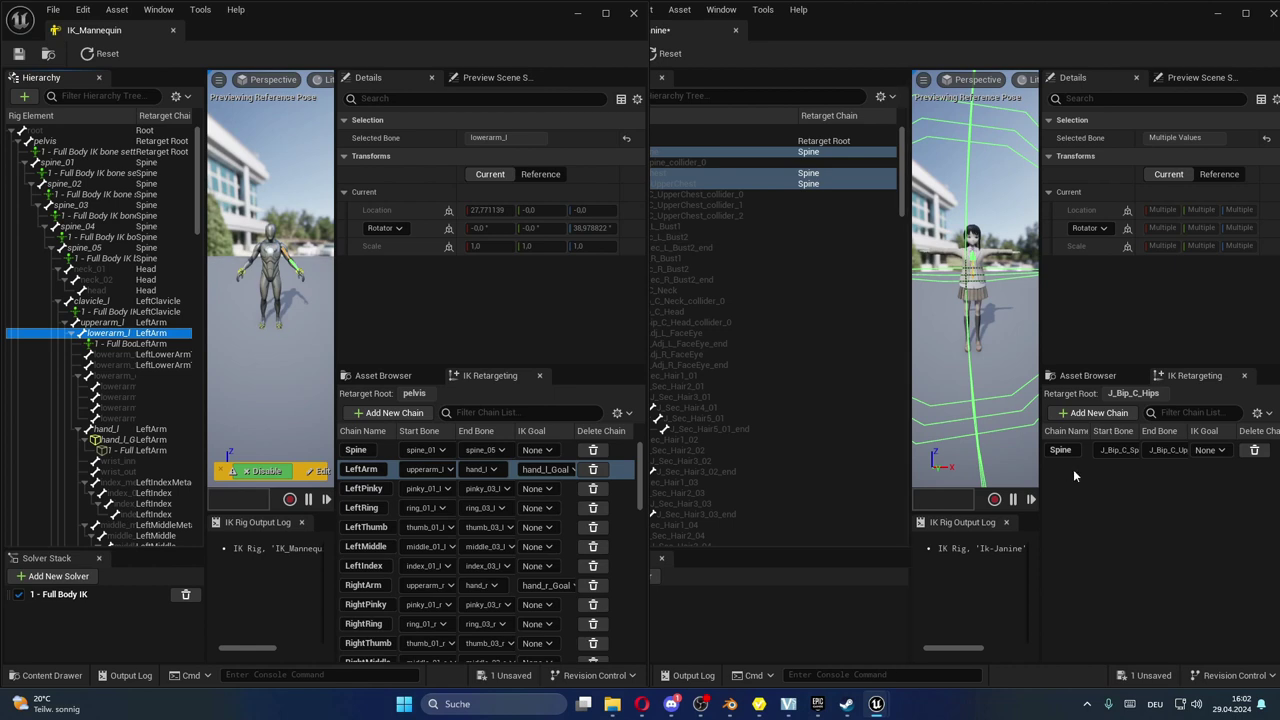
- Add a LeftArm chain from J_Bip_L_UpperArm to J_Bip_L_LowerArm on Janine's rig
{"action": "left_click", "coordinate": [1090, 491]}
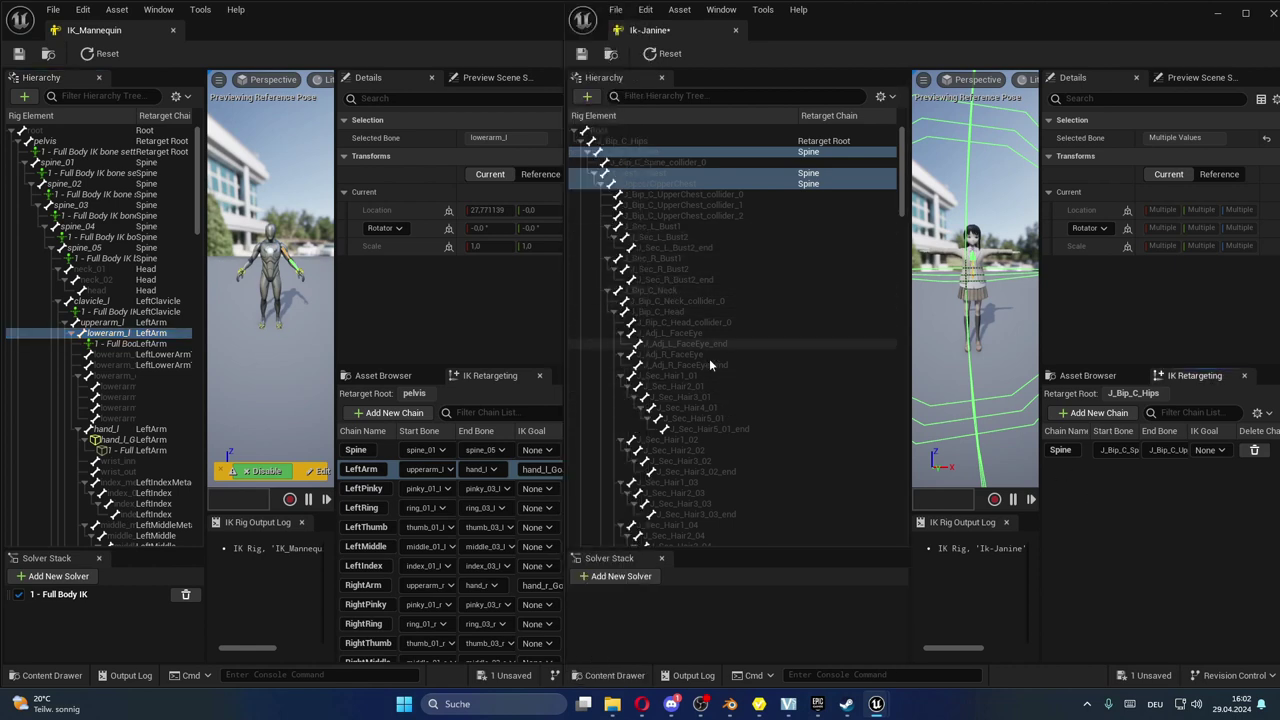
{"action": "scroll", "coordinate": [716, 364], "scroll_direction": "down", "scroll_amount": 3}
{"action": "scroll", "coordinate": [716, 364], "scroll_direction": "down", "scroll_amount": 3}
{"action": "scroll", "coordinate": [724, 356], "scroll_direction": "down", "scroll_amount": 3}
{"action": "scroll", "coordinate": [726, 353], "scroll_direction": "down", "scroll_amount": 3}
{"action": "scroll", "coordinate": [726, 353], "scroll_direction": "down", "scroll_amount": 3}
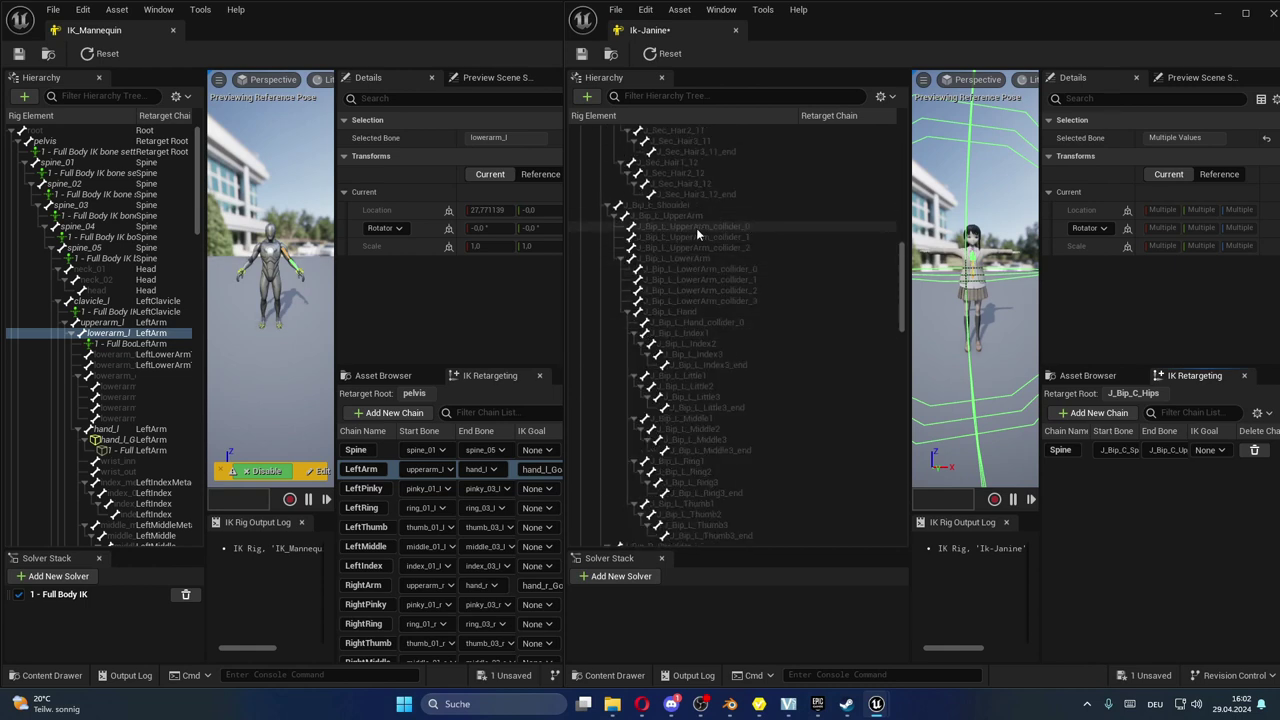
{"action": "left_click", "coordinate": [686, 205]}
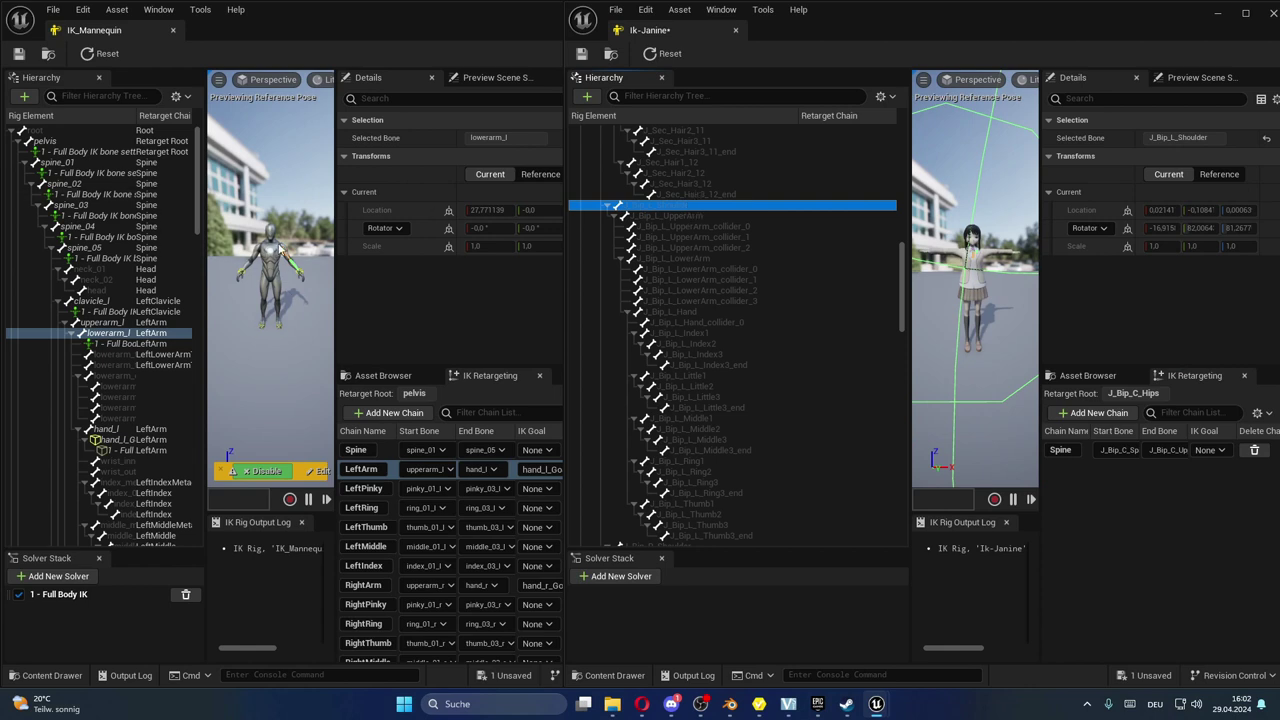
{"action": "left_click", "coordinate": [706, 215]}
{"action": "left_click", "coordinate": [706, 258], "text": "ctrl"}
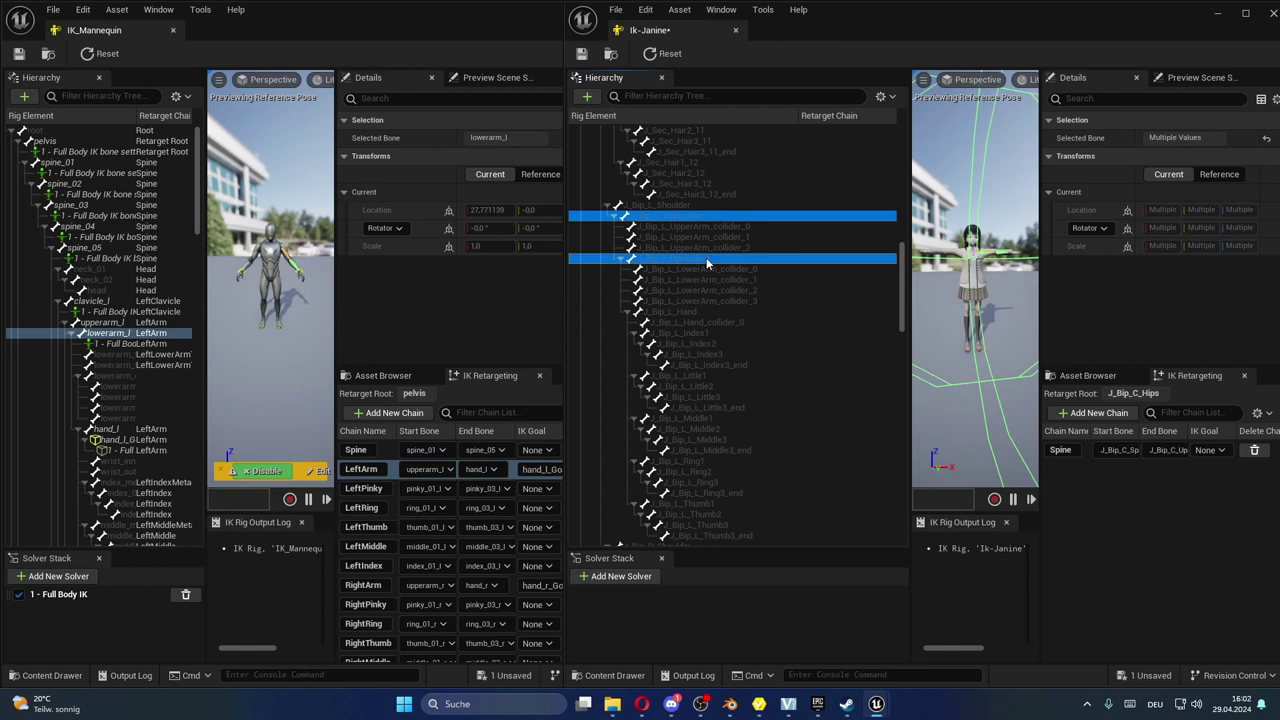
{"action": "left_click", "coordinate": [1088, 414]}
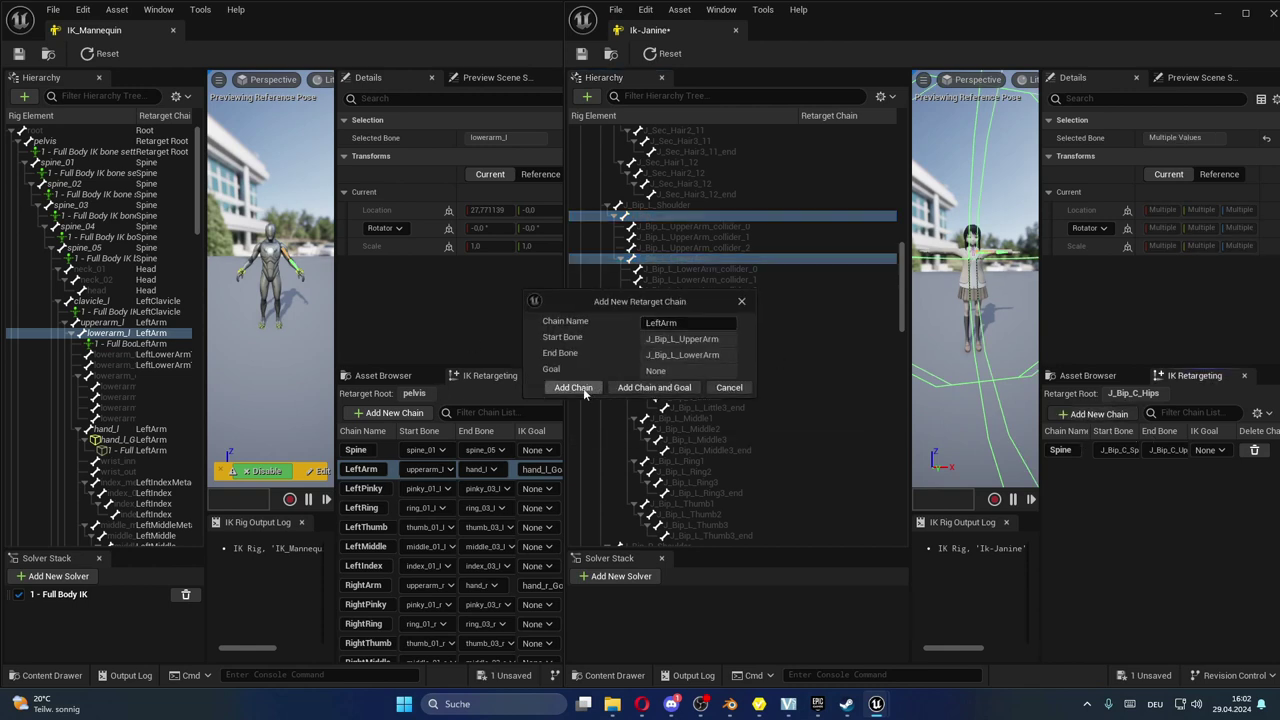
{"action": "left_click", "coordinate": [575, 388]}
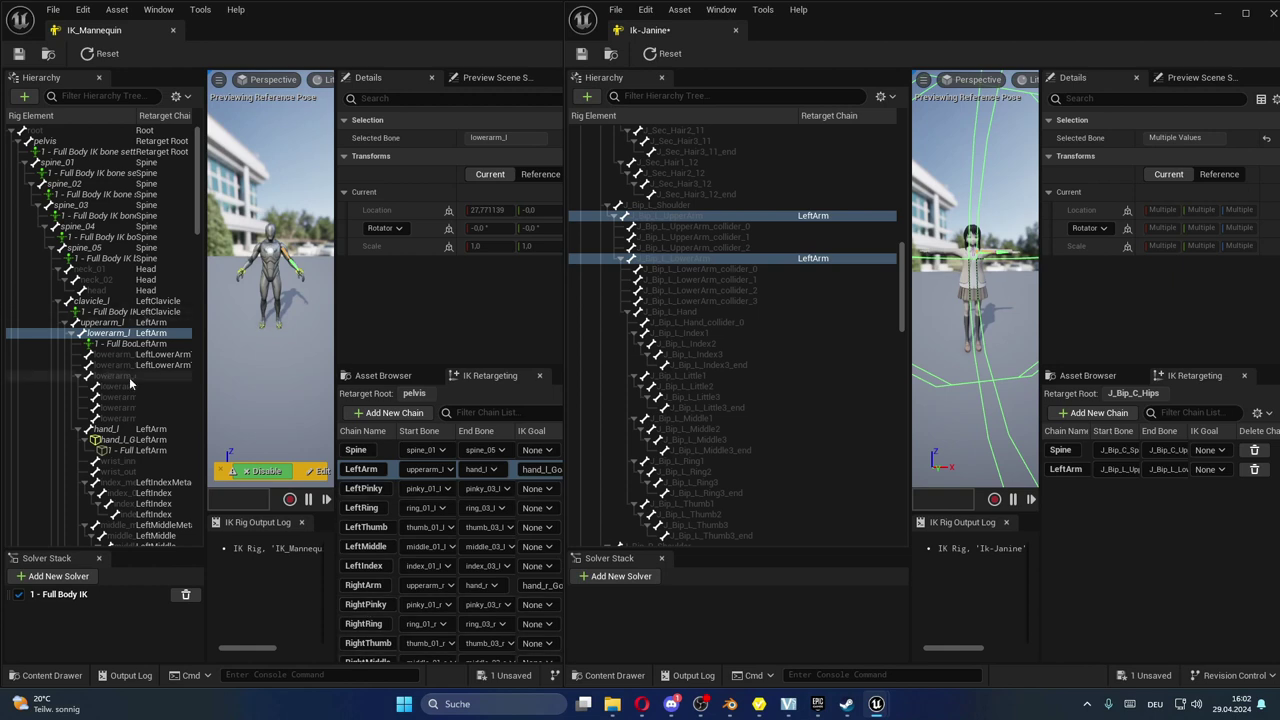
{"action": "scroll", "coordinate": [151, 377], "scroll_direction": "down", "scroll_amount": 5}
{"action": "scroll", "coordinate": [151, 377], "scroll_direction": "down", "scroll_amount": 5}
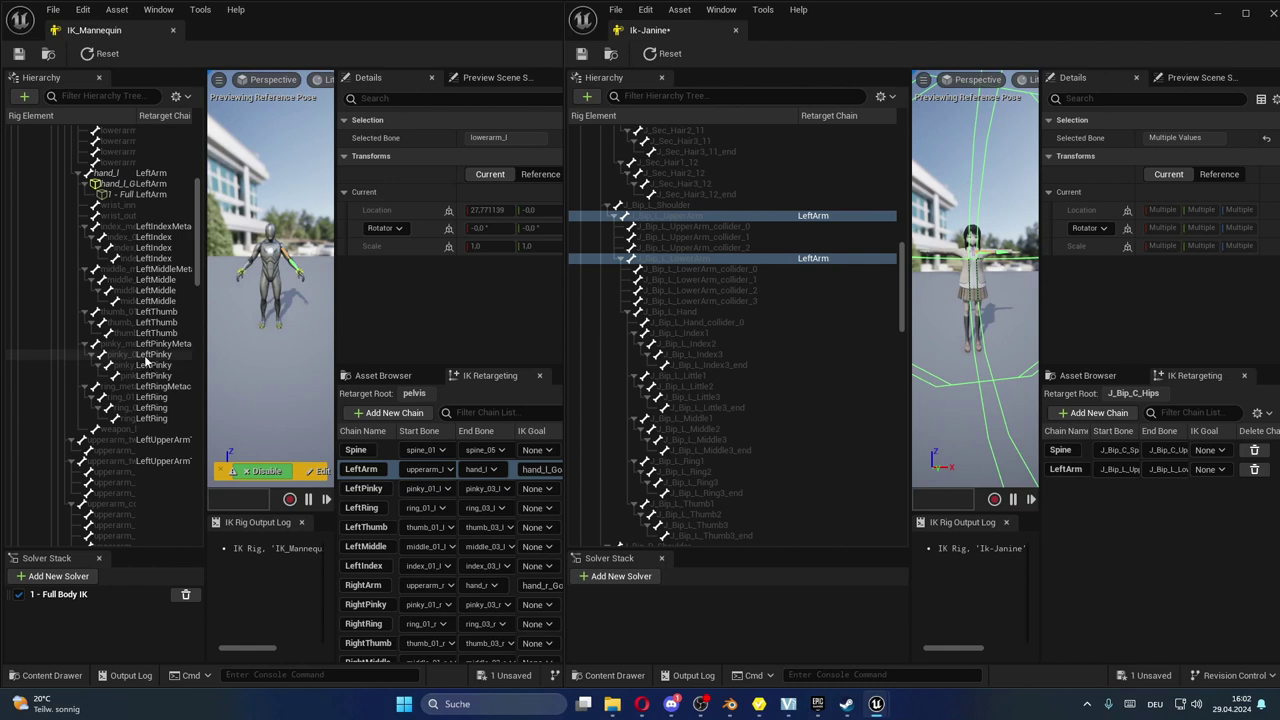
{"action": "left_click", "coordinate": [153, 375]}
{"action": "key", "text": "Up"}
{"action": "key", "text": "Up"}
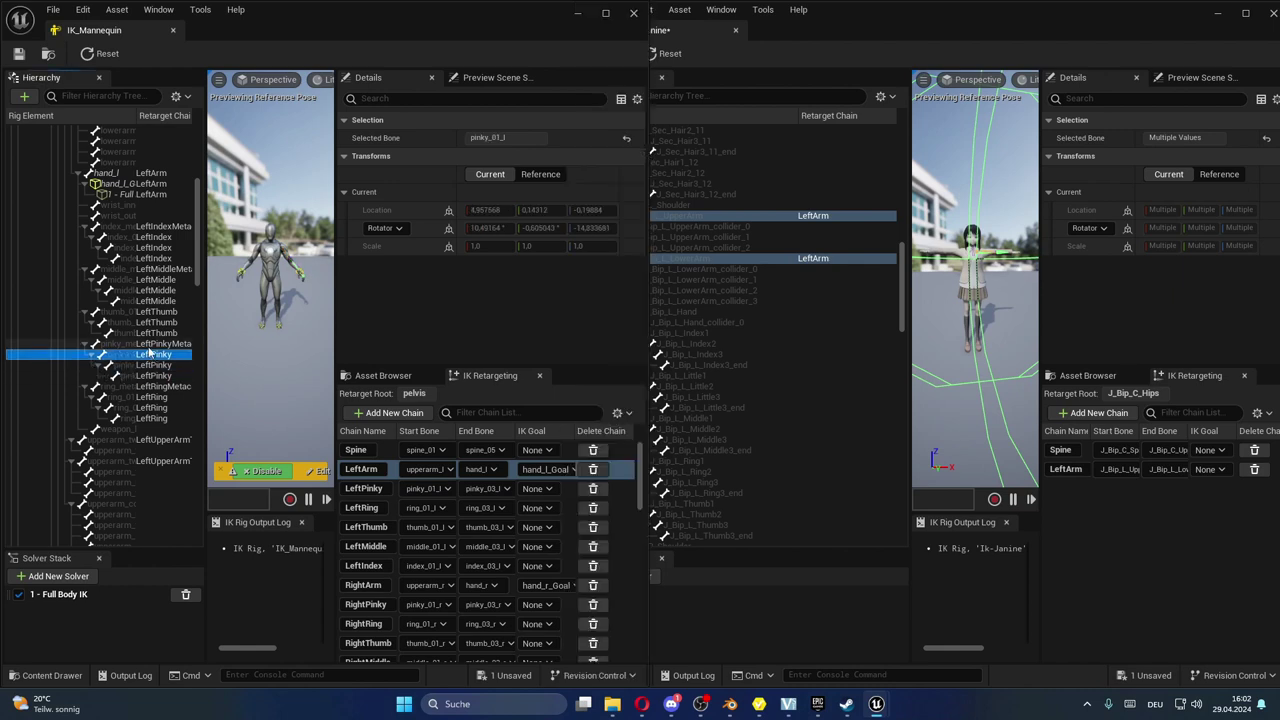
{"action": "key", "text": "Up"}
{"action": "scroll", "coordinate": [310, 283], "scroll_direction": "up", "scroll_amount": 3}
{"action": "scroll", "coordinate": [310, 283], "scroll_direction": "up", "scroll_amount": 3}
{"action": "left_click_drag", "start_coordinate": [304, 286], "coordinate": [270, 290]}
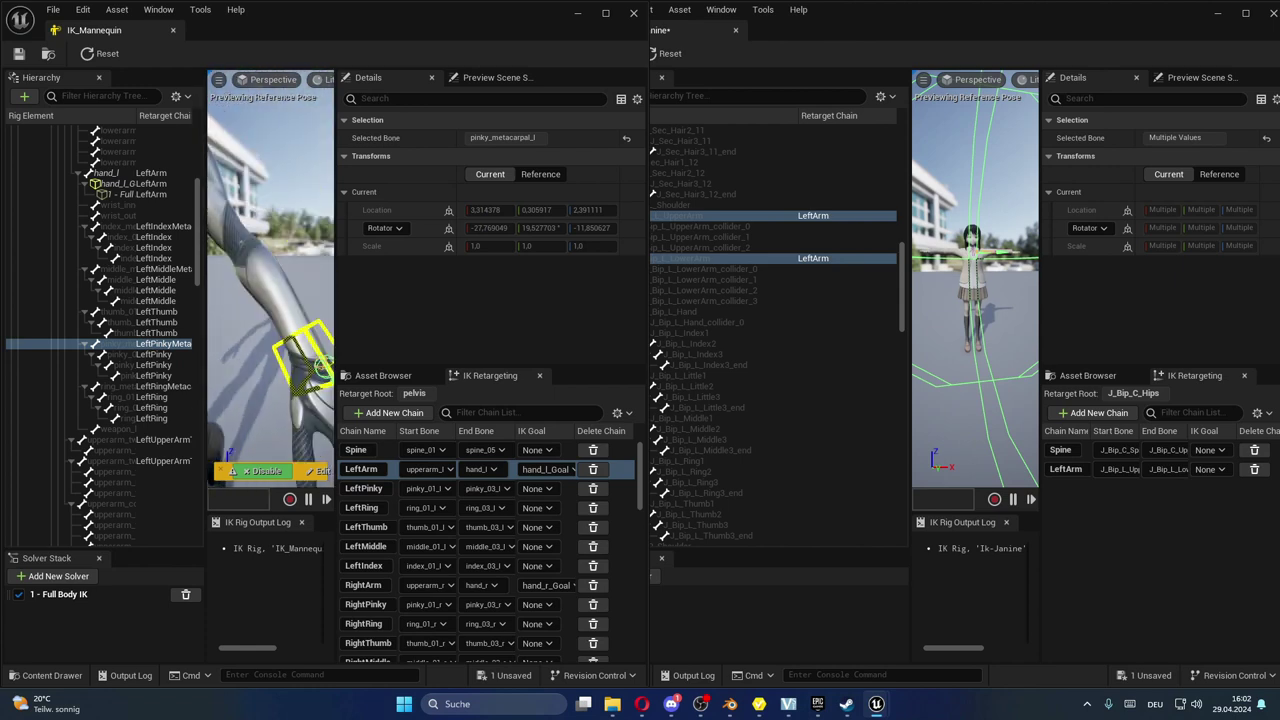
{"action": "left_click", "coordinate": [165, 354]}
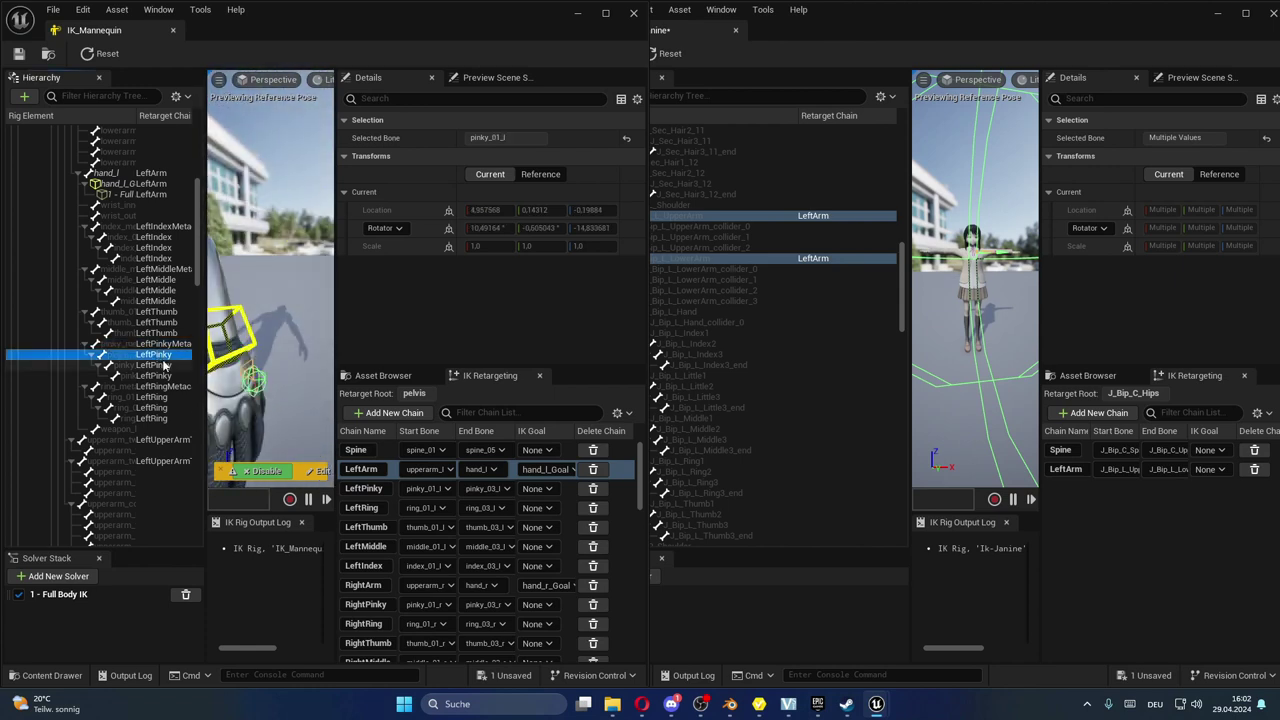
{"action": "left_click", "coordinate": [165, 365]}
{"action": "left_click", "coordinate": [165, 375]}
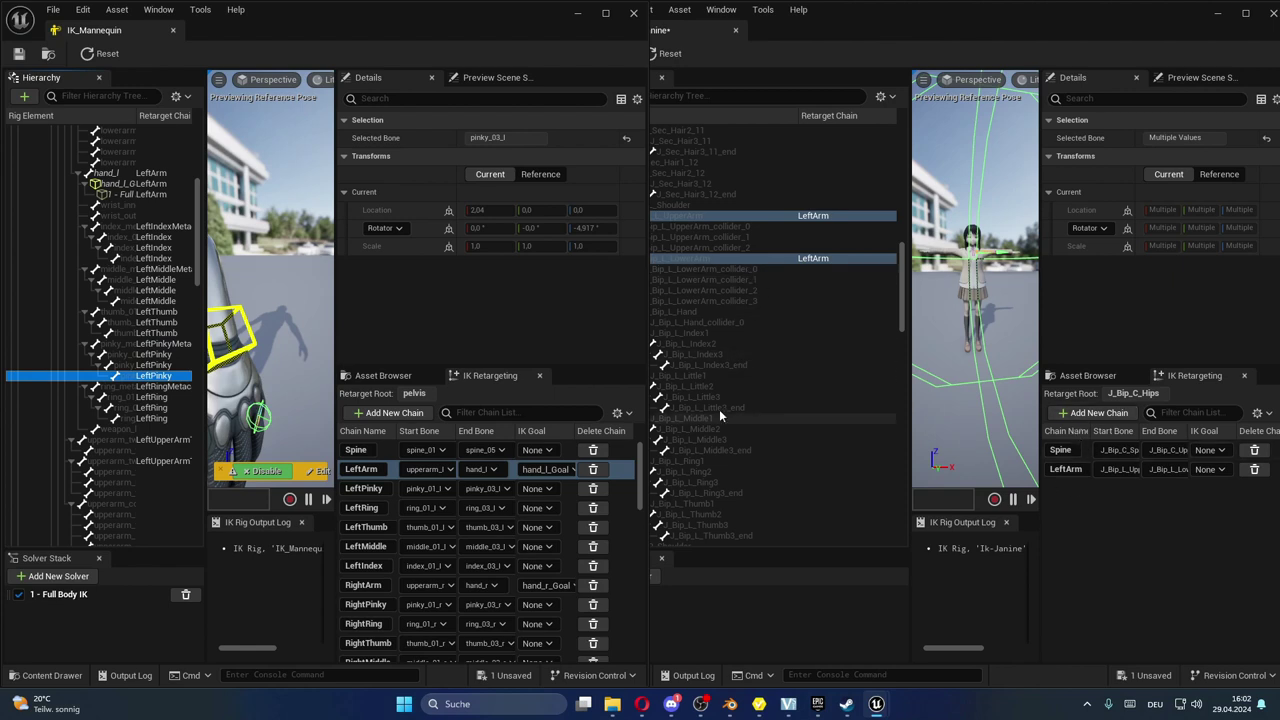
{"action": "scroll", "coordinate": [733, 386], "scroll_direction": "down", "scroll_amount": 1}
{"action": "scroll", "coordinate": [748, 438], "scroll_direction": "down", "scroll_amount": 1}
{"action": "scroll", "coordinate": [748, 438], "scroll_direction": "down", "scroll_amount": 3}
{"action": "scroll", "coordinate": [750, 428], "scroll_direction": "up", "scroll_amount": 5}
{"action": "scroll", "coordinate": [746, 406], "scroll_direction": "up", "scroll_amount": 9}
{"action": "scroll", "coordinate": [746, 387], "scroll_direction": "up", "scroll_amount": 3}
{"action": "left_click", "coordinate": [802, 46]}
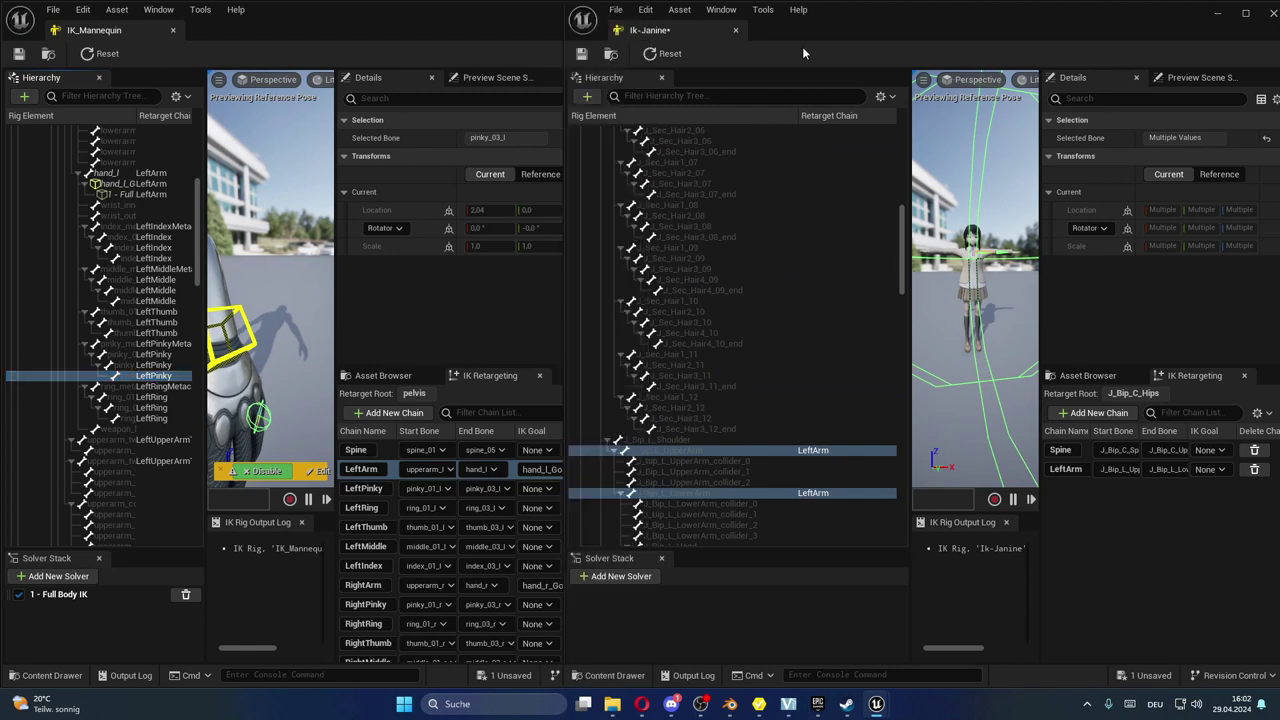
{"action": "scroll", "coordinate": [731, 296], "scroll_direction": "up", "scroll_amount": 17}
{"action": "scroll", "coordinate": [730, 297], "scroll_direction": "up", "scroll_amount": 1}
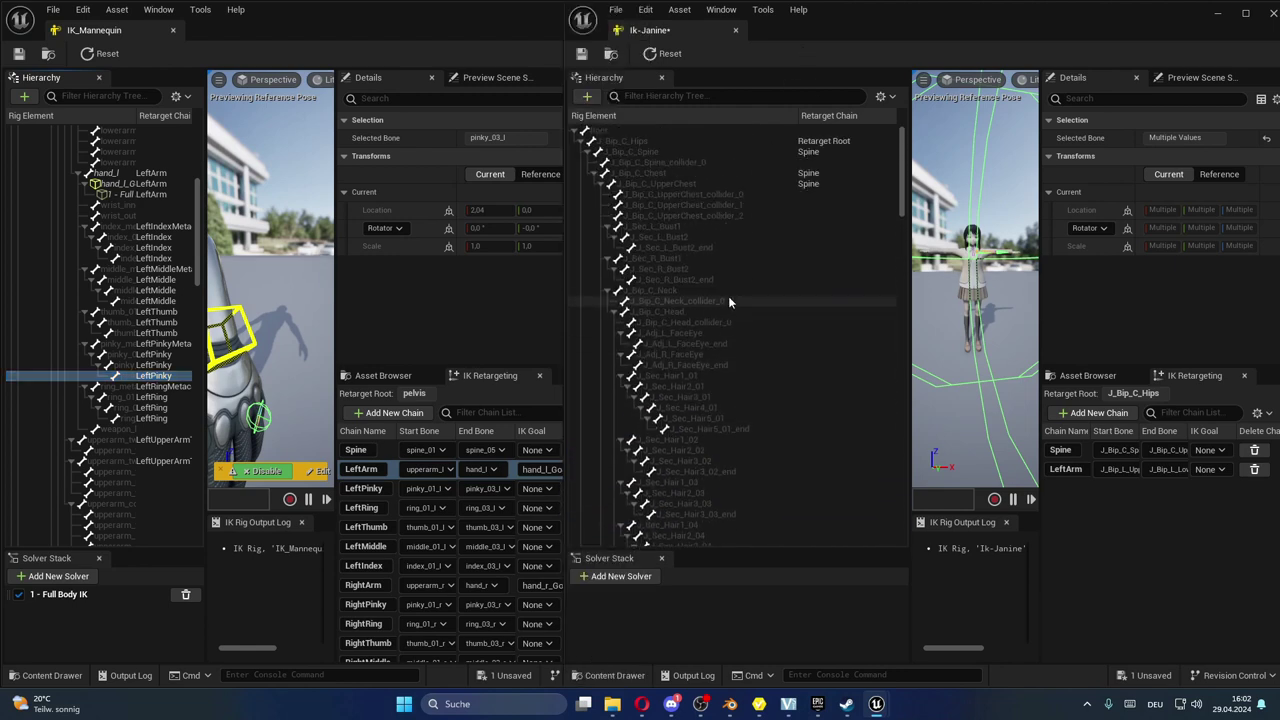
{"action": "scroll", "coordinate": [727, 248], "scroll_direction": "down", "scroll_amount": 8}
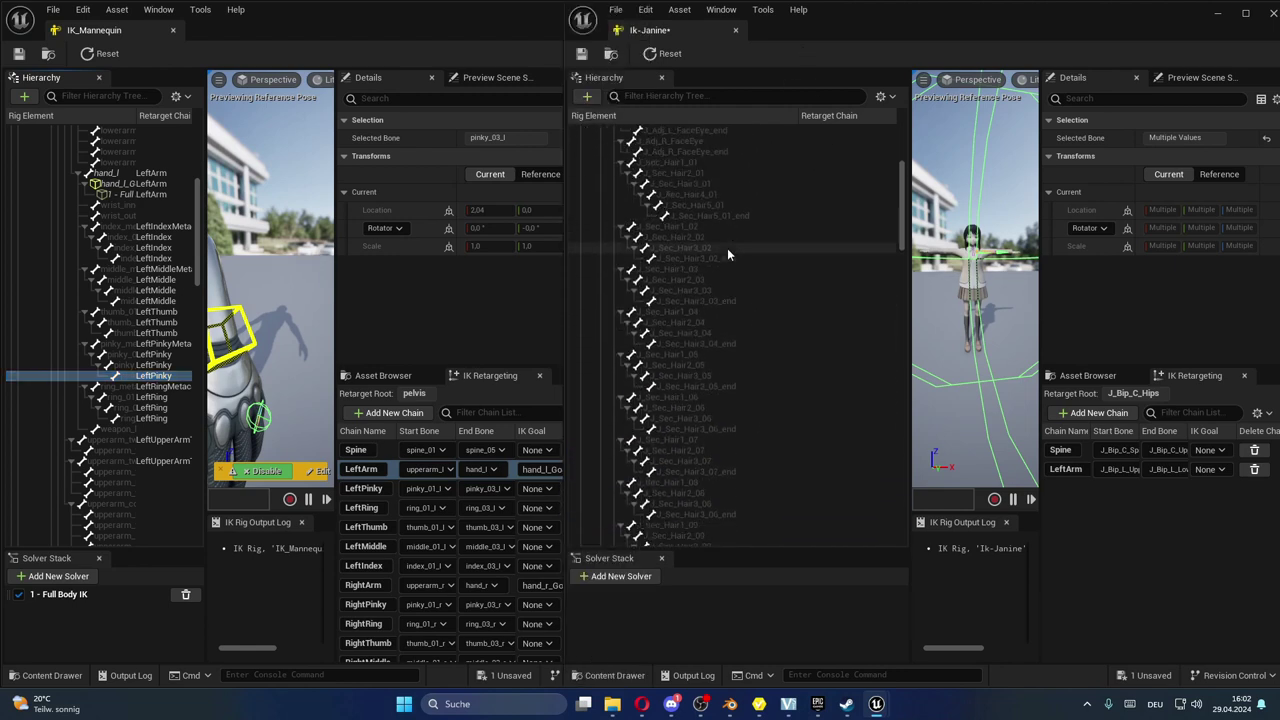
{"action": "scroll", "coordinate": [727, 248], "scroll_direction": "down", "scroll_amount": 10}
{"action": "scroll", "coordinate": [727, 248], "scroll_direction": "down", "scroll_amount": 6}
{"action": "scroll", "coordinate": [727, 249], "scroll_direction": "down", "scroll_amount": 6}
{"action": "scroll", "coordinate": [727, 249], "scroll_direction": "down", "scroll_amount": 4}
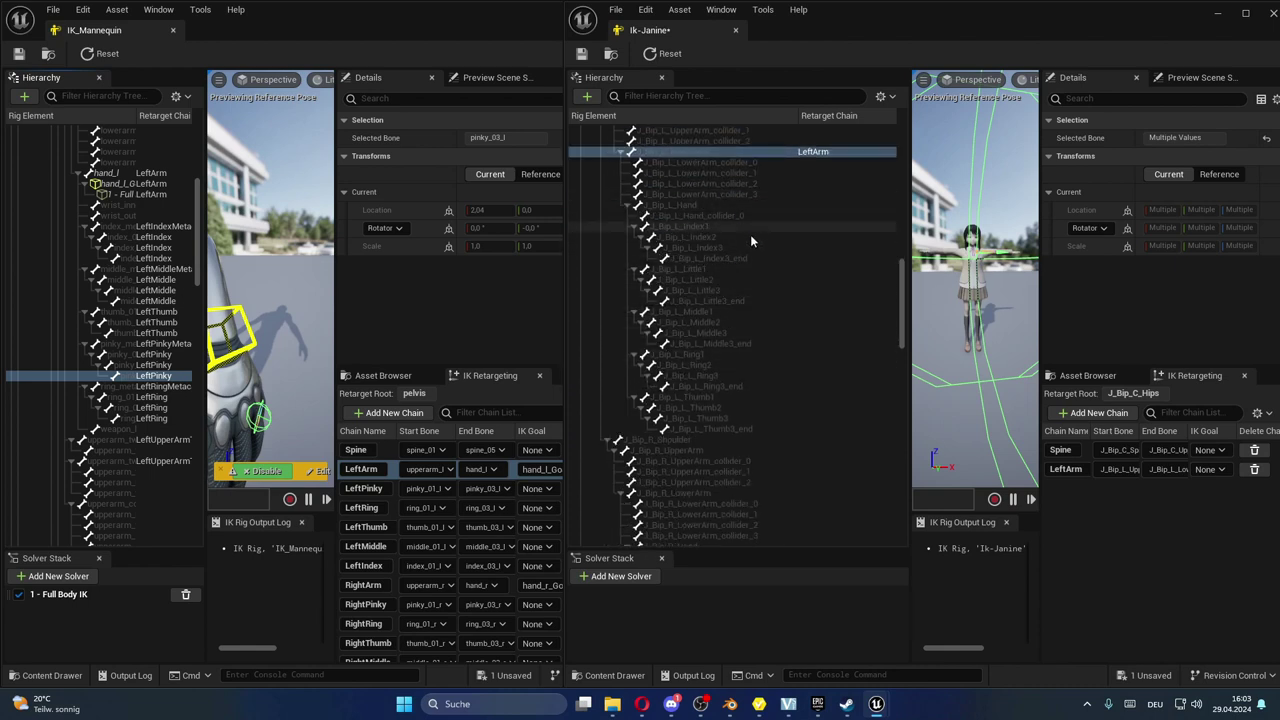
{"action": "scroll", "coordinate": [750, 236], "scroll_direction": "up", "scroll_amount": 1}
{"action": "scroll", "coordinate": [755, 448], "scroll_direction": "down", "scroll_amount": 3}
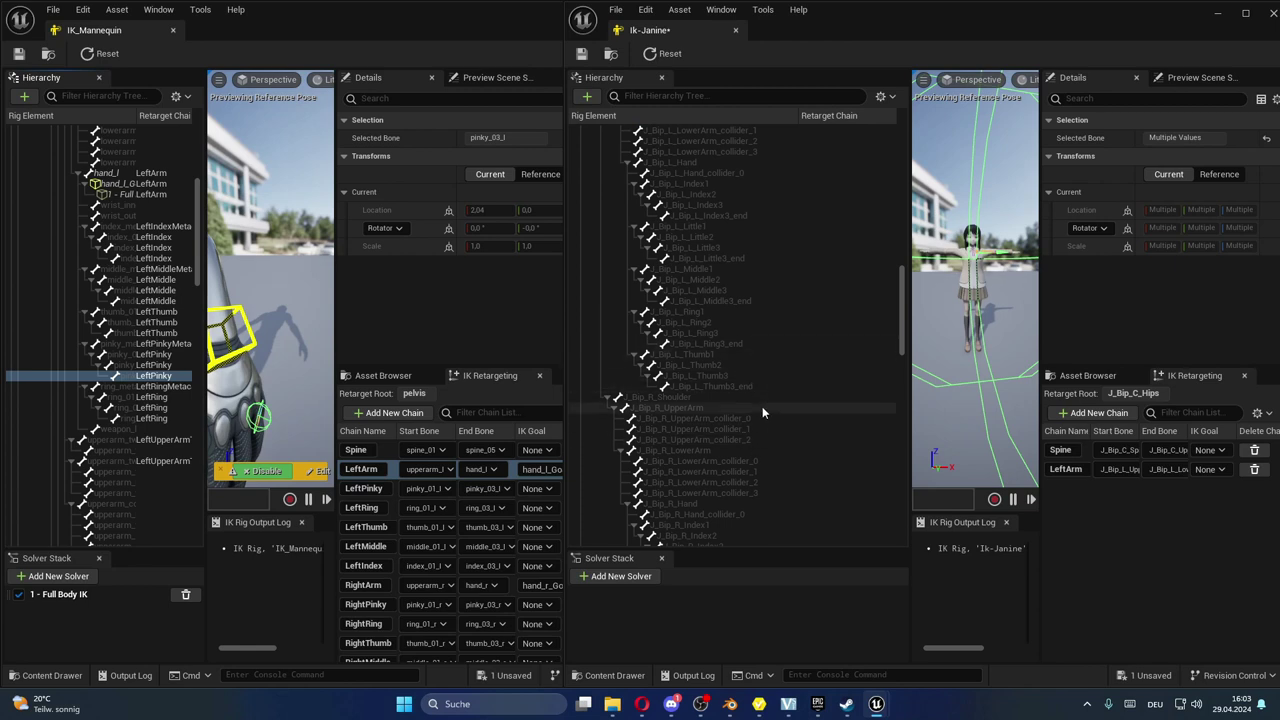
- Add a goal-less LeftPinky chain covering J_Bip_L_Little1 through J_Bip_L_Little3
{"action": "left_click", "coordinate": [730, 236]}
{"action": "left_click", "coordinate": [722, 224]}
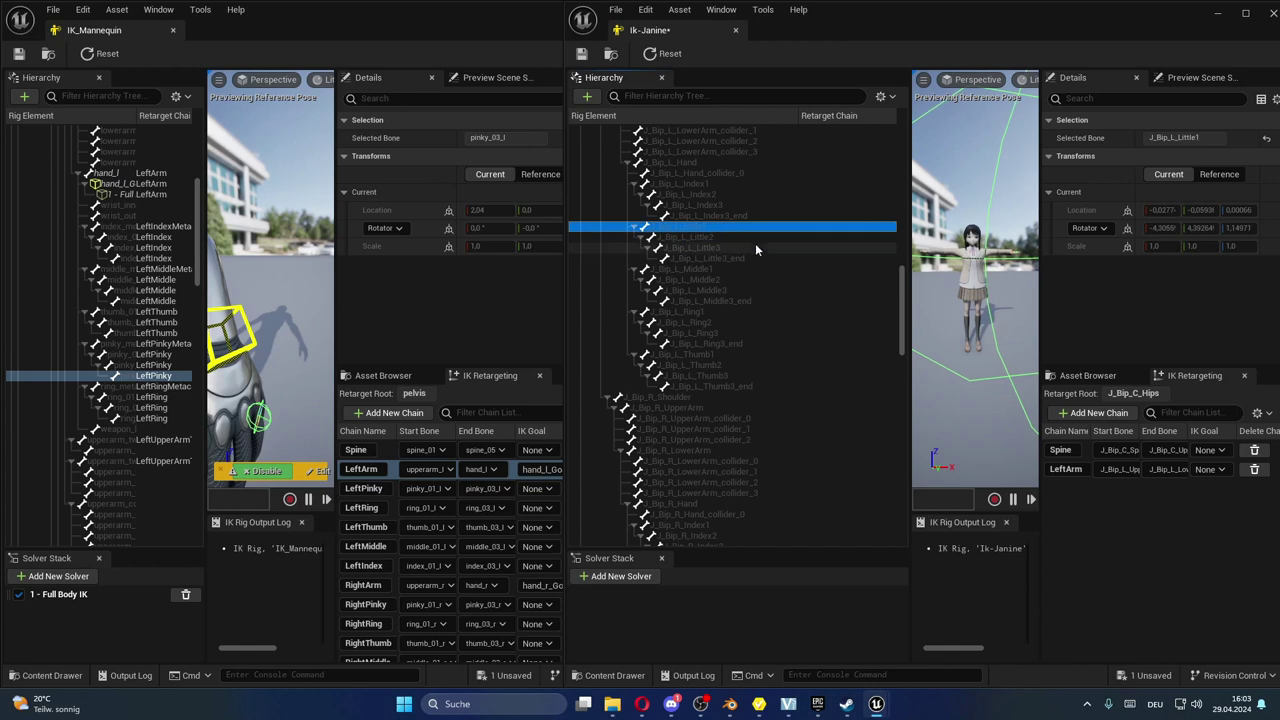
{"action": "left_click", "coordinate": [742, 238], "text": "ctrl"}
{"action": "left_click", "coordinate": [745, 248], "text": "ctrl"}
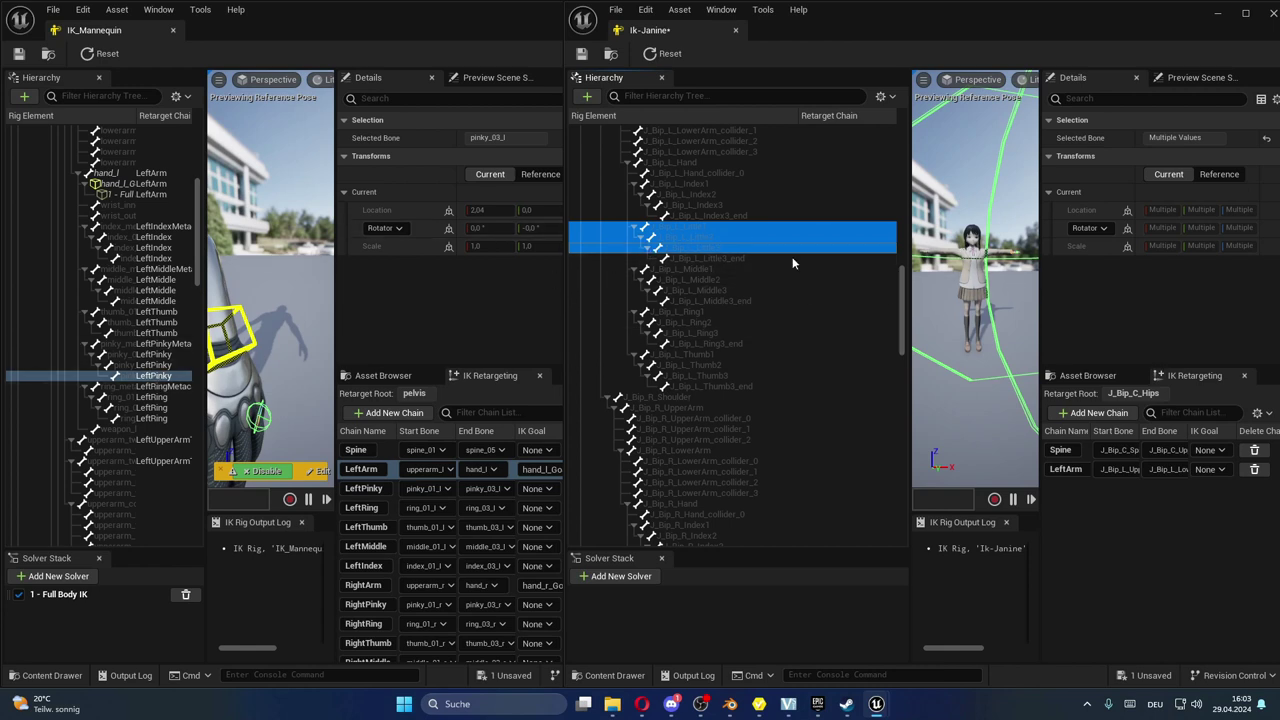
{"action": "left_click", "coordinate": [1092, 413]}
{"action": "type", "text": "LeftPinky"}
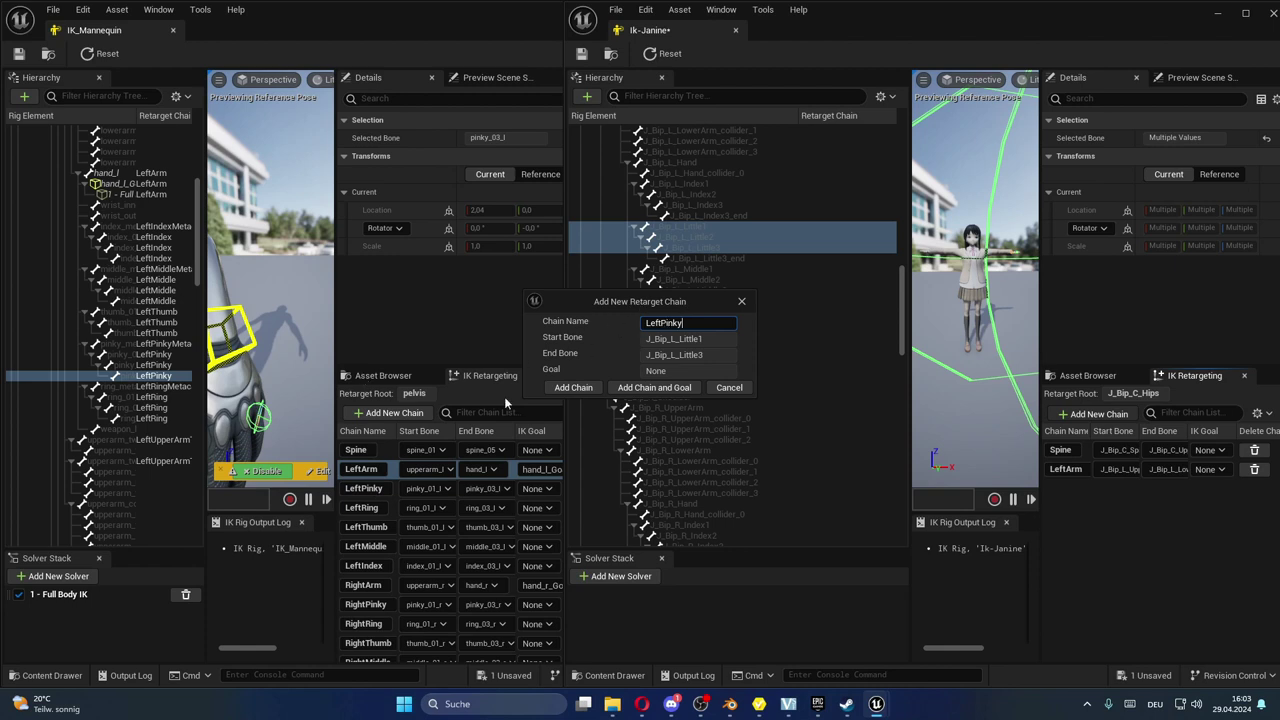
{"action": "left_click", "coordinate": [586, 392]}
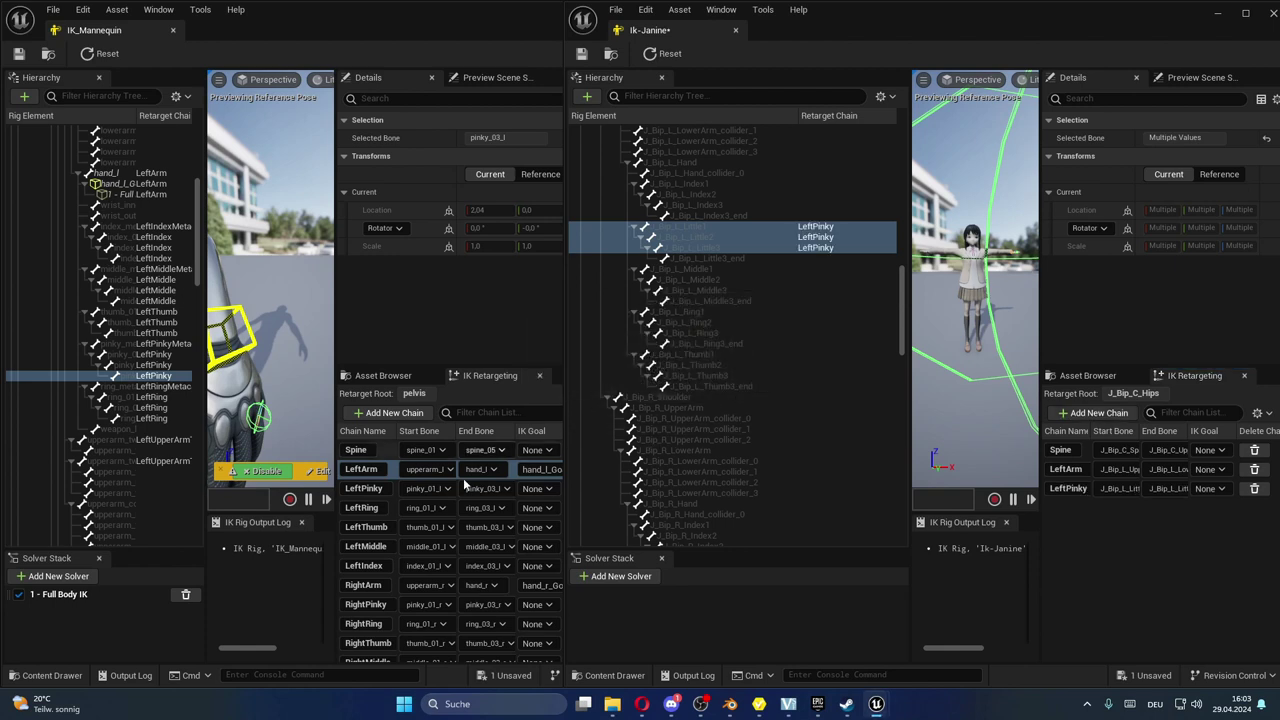
{"action": "left_click", "coordinate": [399, 508]}
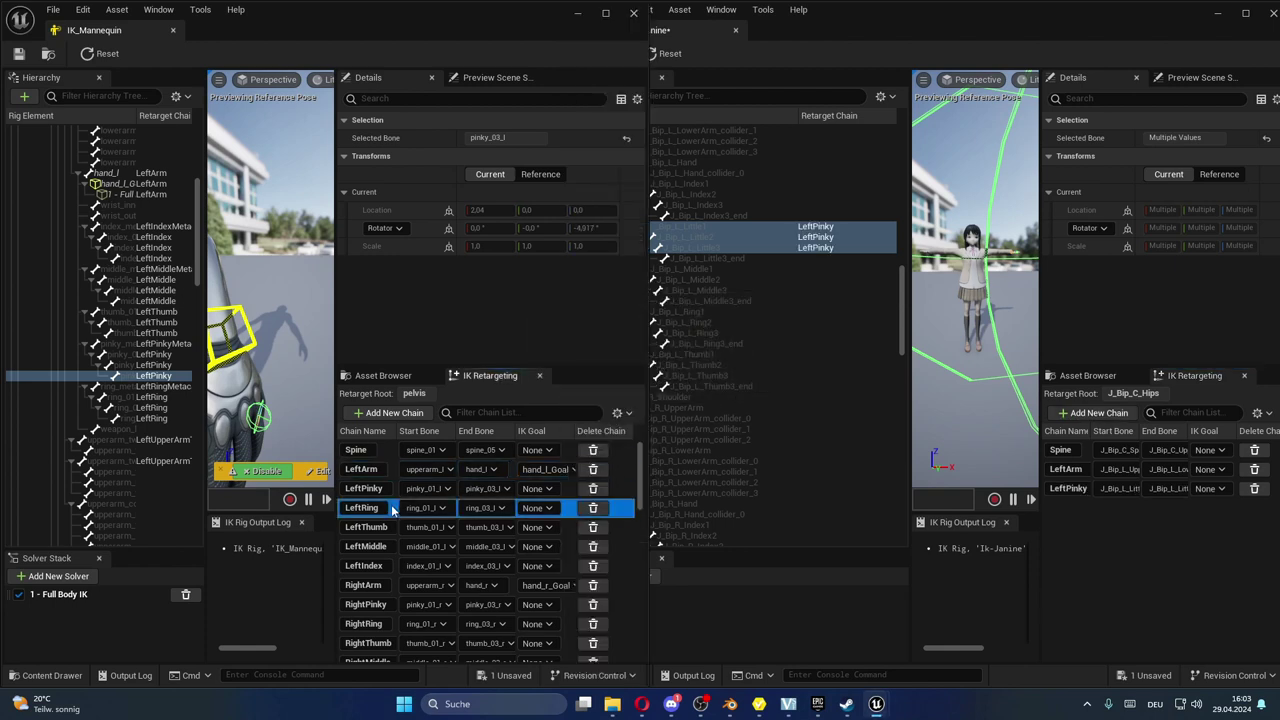
- Add LeftRing (Ring1–Ring3) and LeftThumb (Thumb1–Thumb3) chains to Janine's rig
{"action": "left_click", "coordinate": [711, 314]}
{"action": "left_click", "coordinate": [723, 322], "text": "shift"}
{"action": "left_click", "coordinate": [728, 333], "text": "shift"}
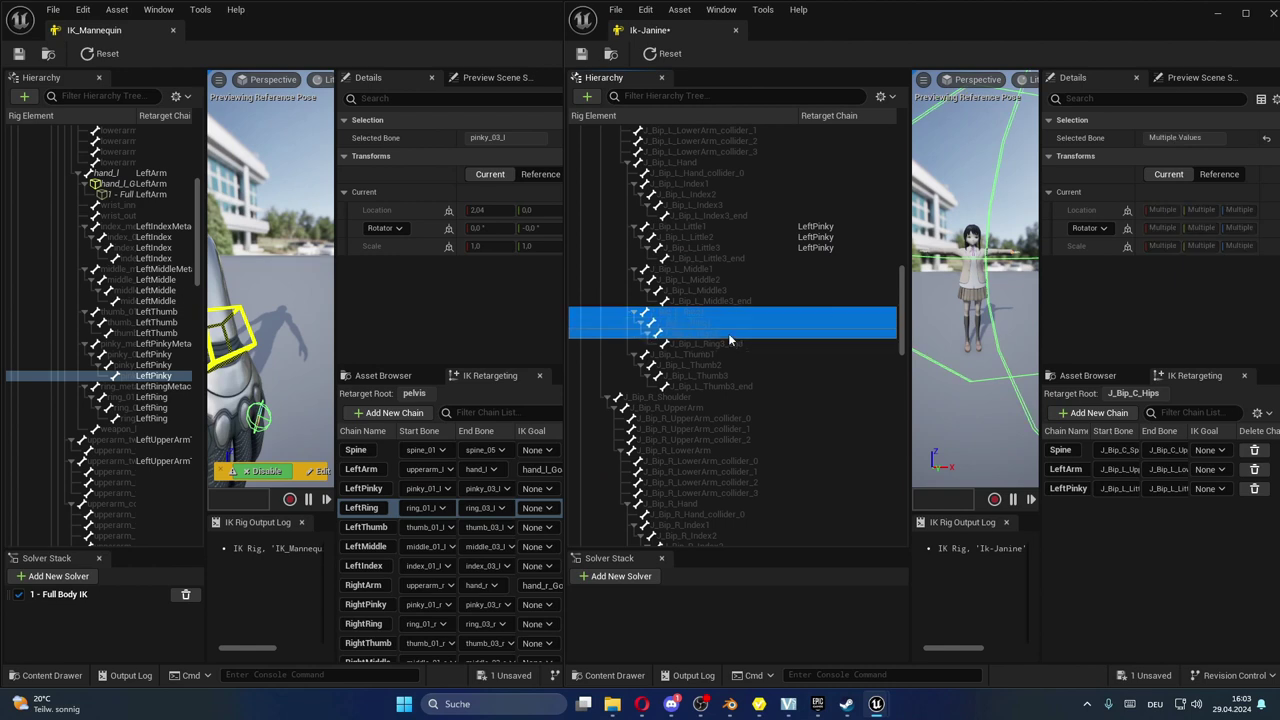
{"action": "left_click", "coordinate": [1065, 414]}
{"action": "left_click", "coordinate": [573, 388]}
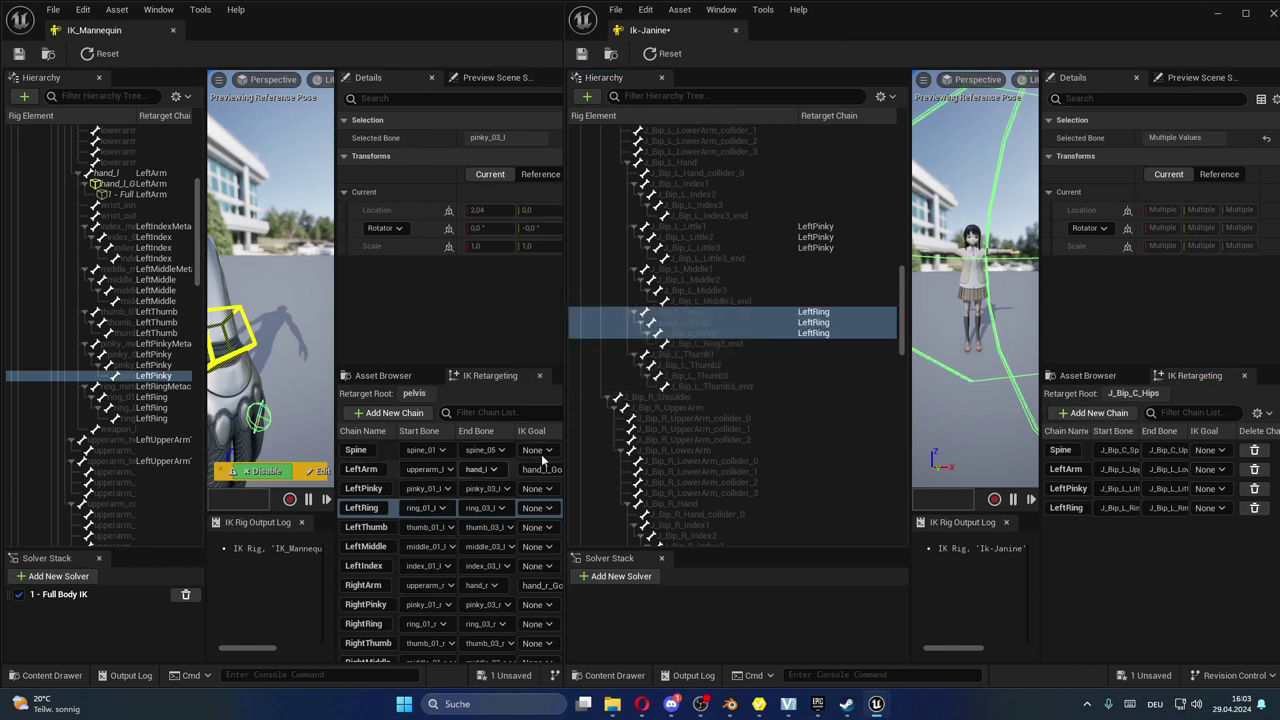
{"action": "left_click", "coordinate": [403, 527]}
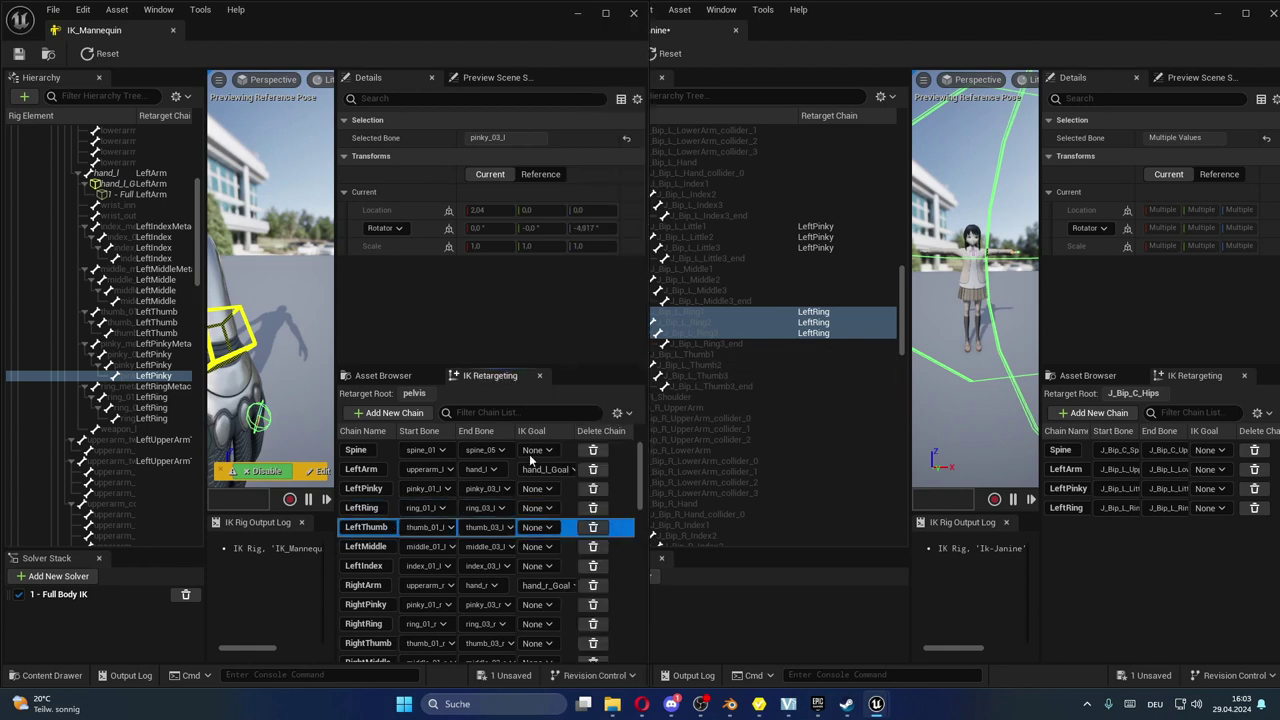
{"action": "left_click", "coordinate": [717, 356]}
{"action": "left_click", "coordinate": [720, 365], "text": "shift"}
{"action": "left_click", "coordinate": [724, 375], "text": "shift"}
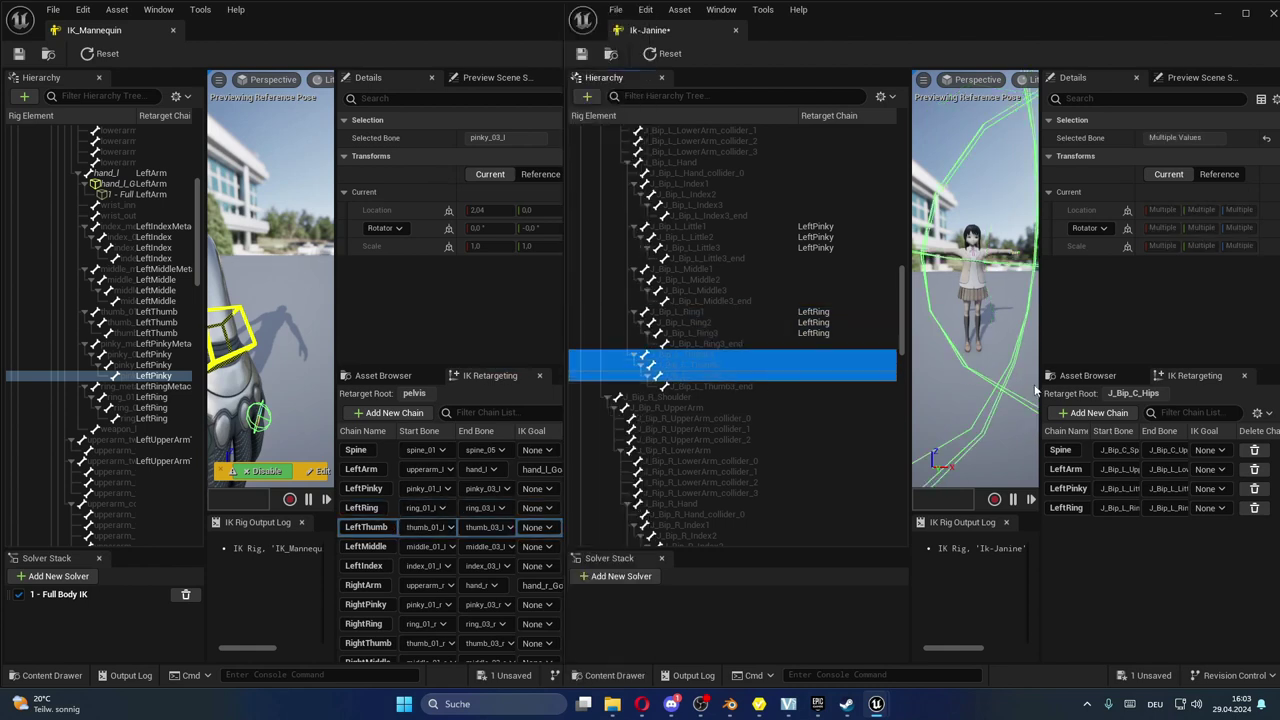
{"action": "left_click", "coordinate": [1080, 415]}
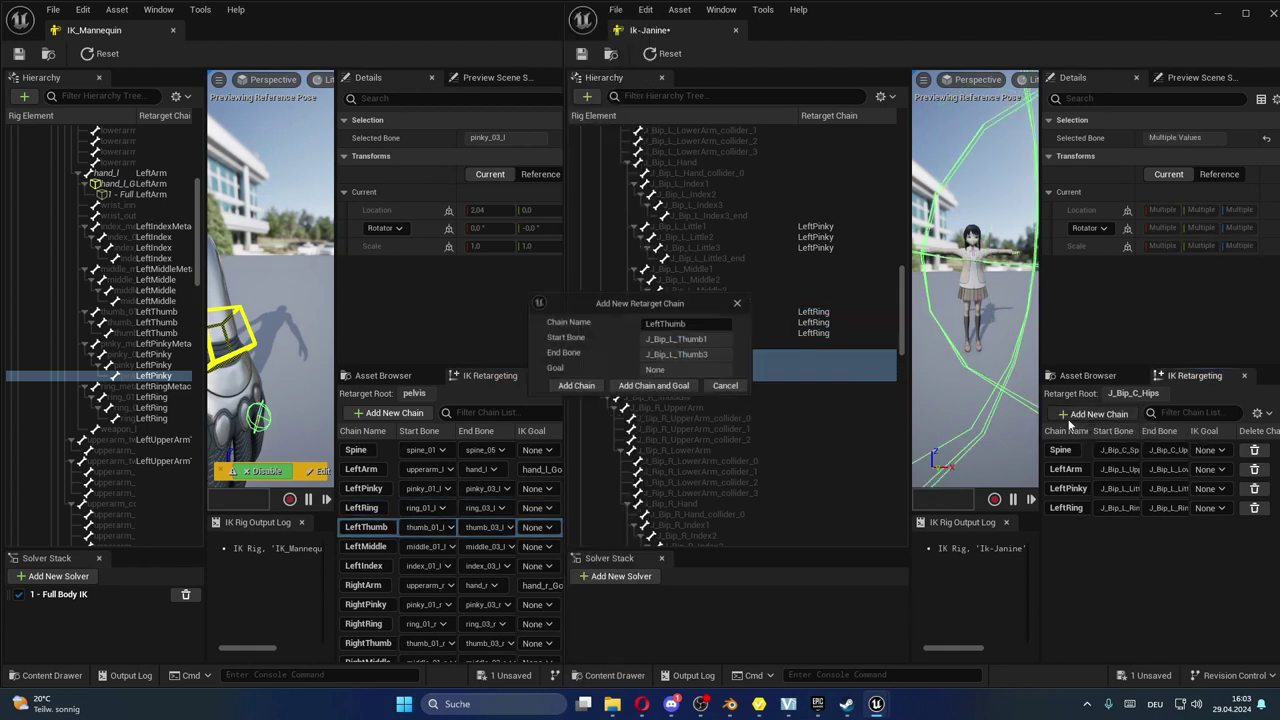
{"action": "left_click", "coordinate": [584, 388]}
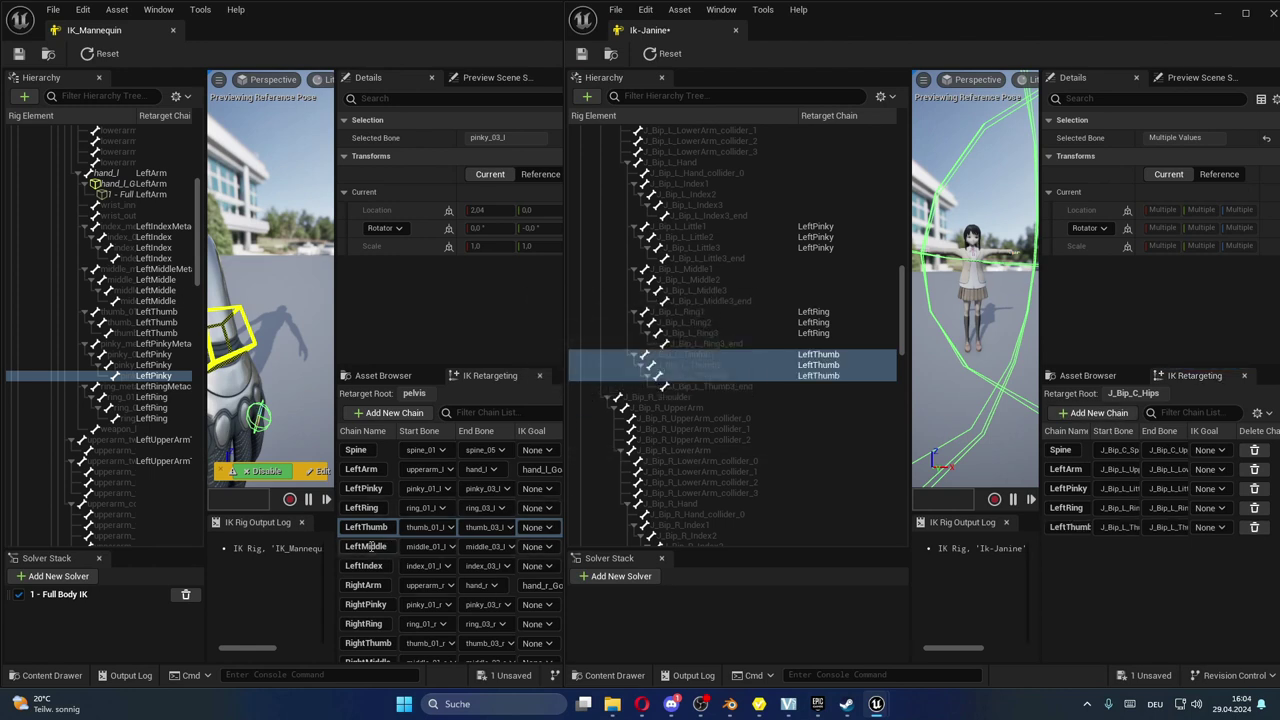
- Add LeftMiddle (Middle1–Middle3) and LeftIndex (Index1–Index3) chains to Janine's rig
{"action": "left_click", "coordinate": [717, 301]}
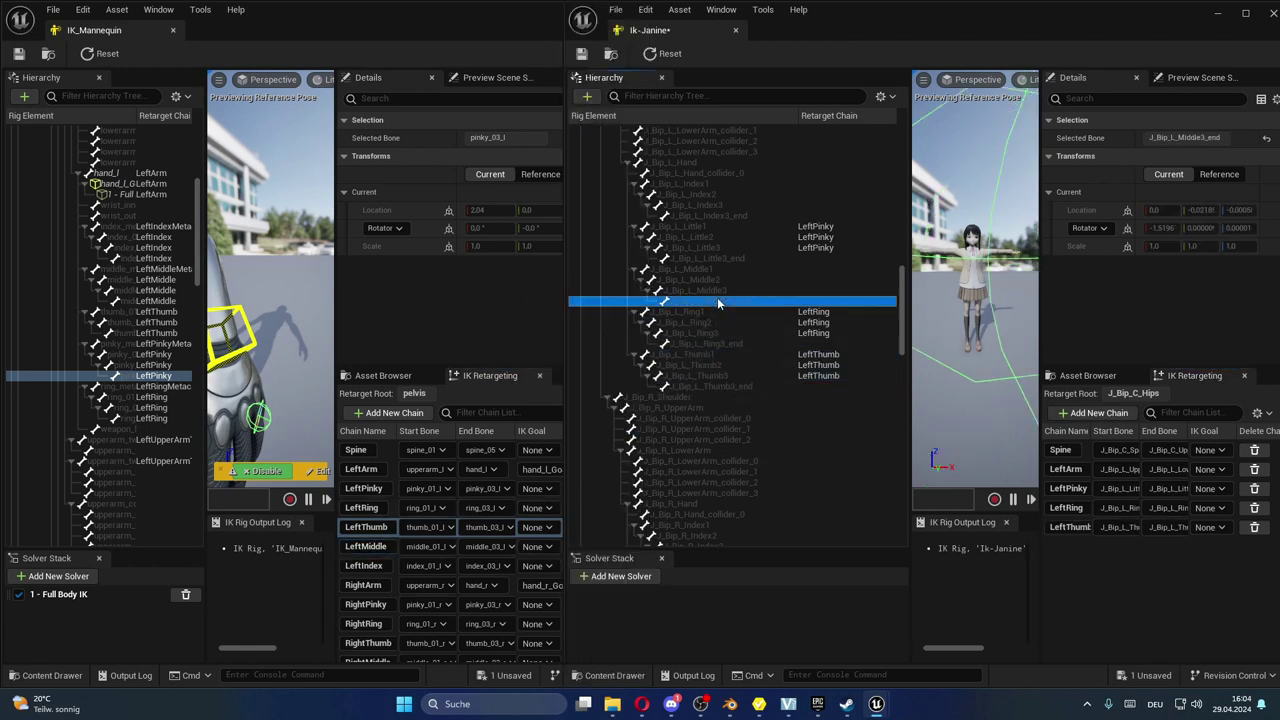
{"action": "left_click", "coordinate": [717, 290]}
{"action": "left_click", "coordinate": [698, 269], "text": "shift"}
{"action": "left_click", "coordinate": [1099, 413]}
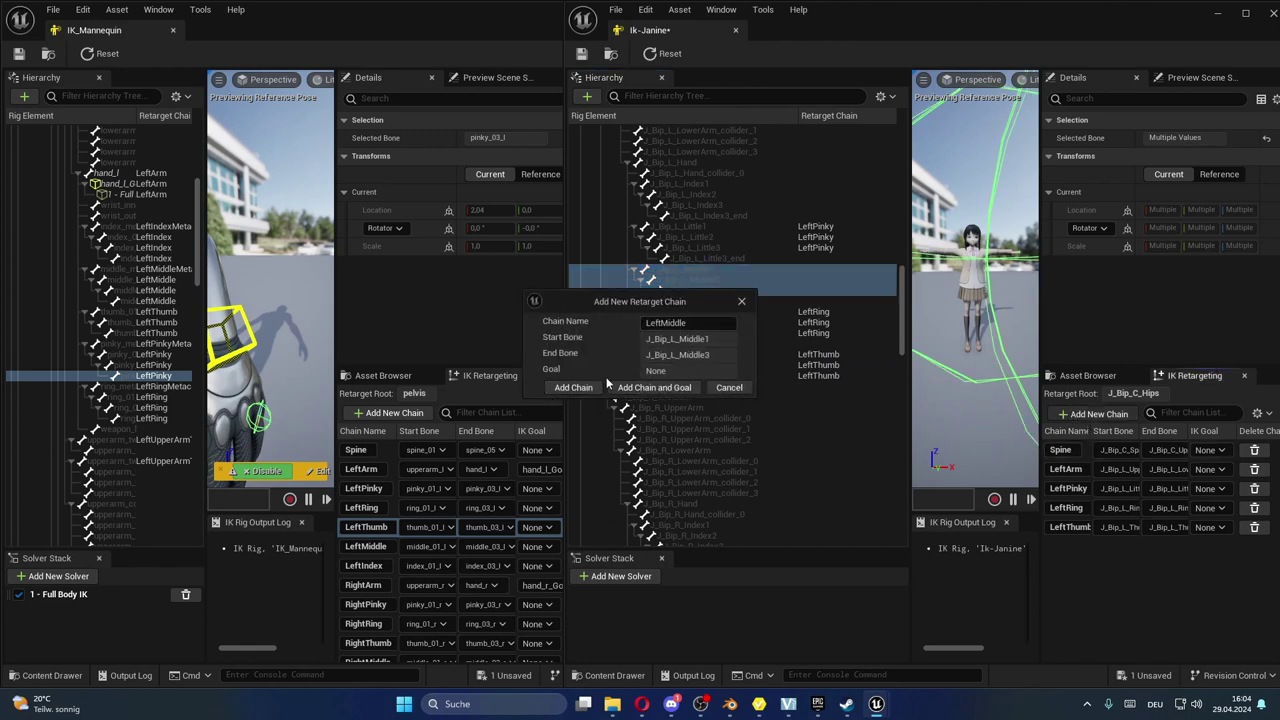
{"action": "left_click", "coordinate": [573, 388]}
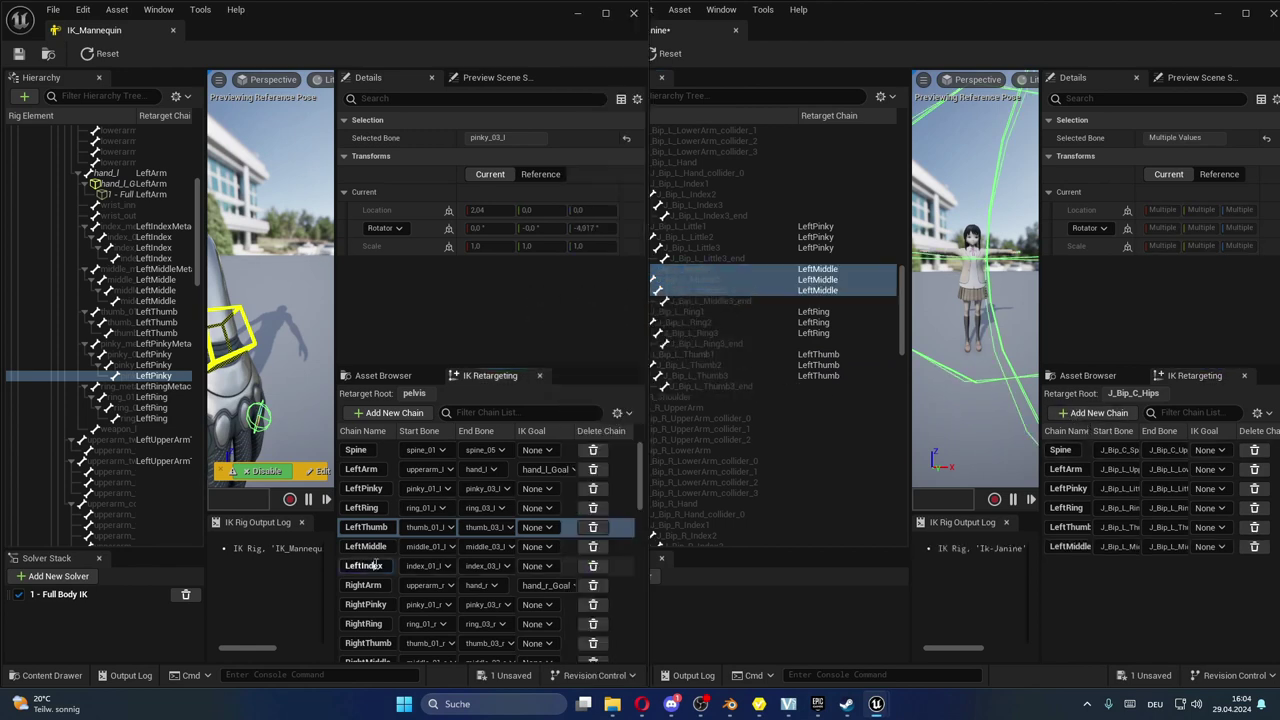
{"action": "left_click", "coordinate": [733, 206]}
{"action": "left_click", "coordinate": [718, 195], "text": "shift"}
{"action": "left_click", "coordinate": [697, 182], "text": "shift"}
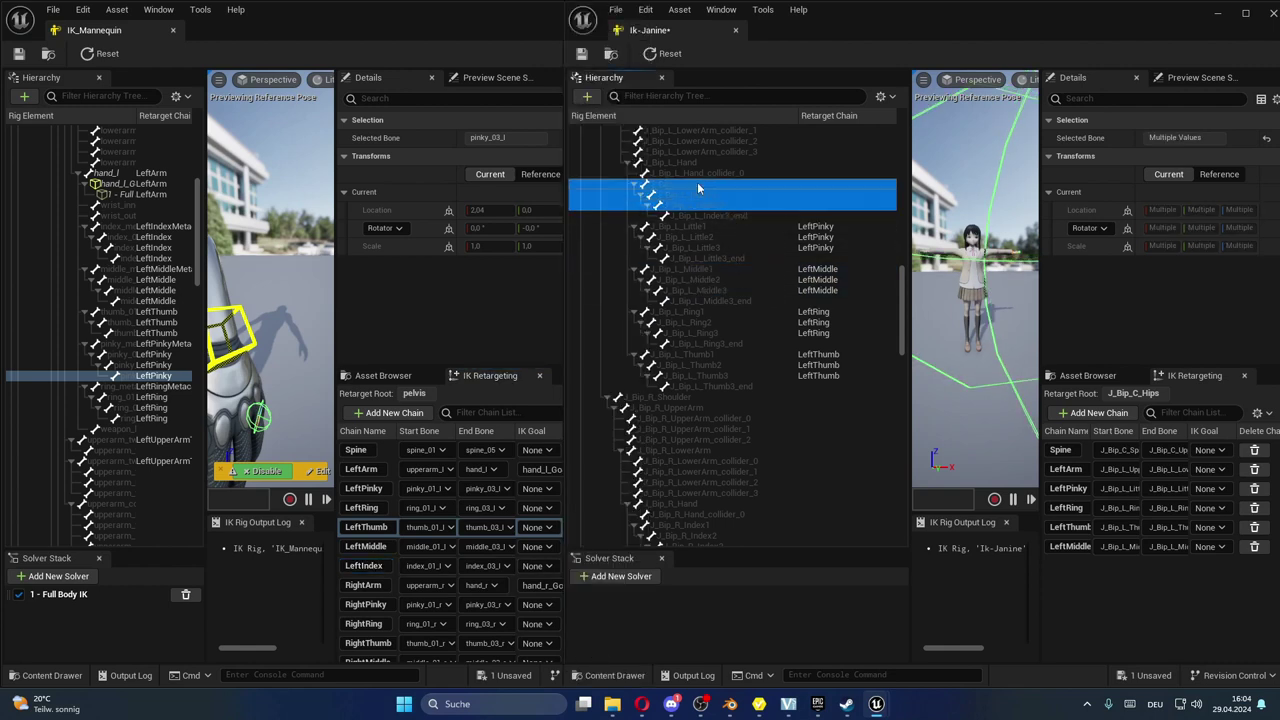
{"action": "left_click", "coordinate": [1099, 413]}
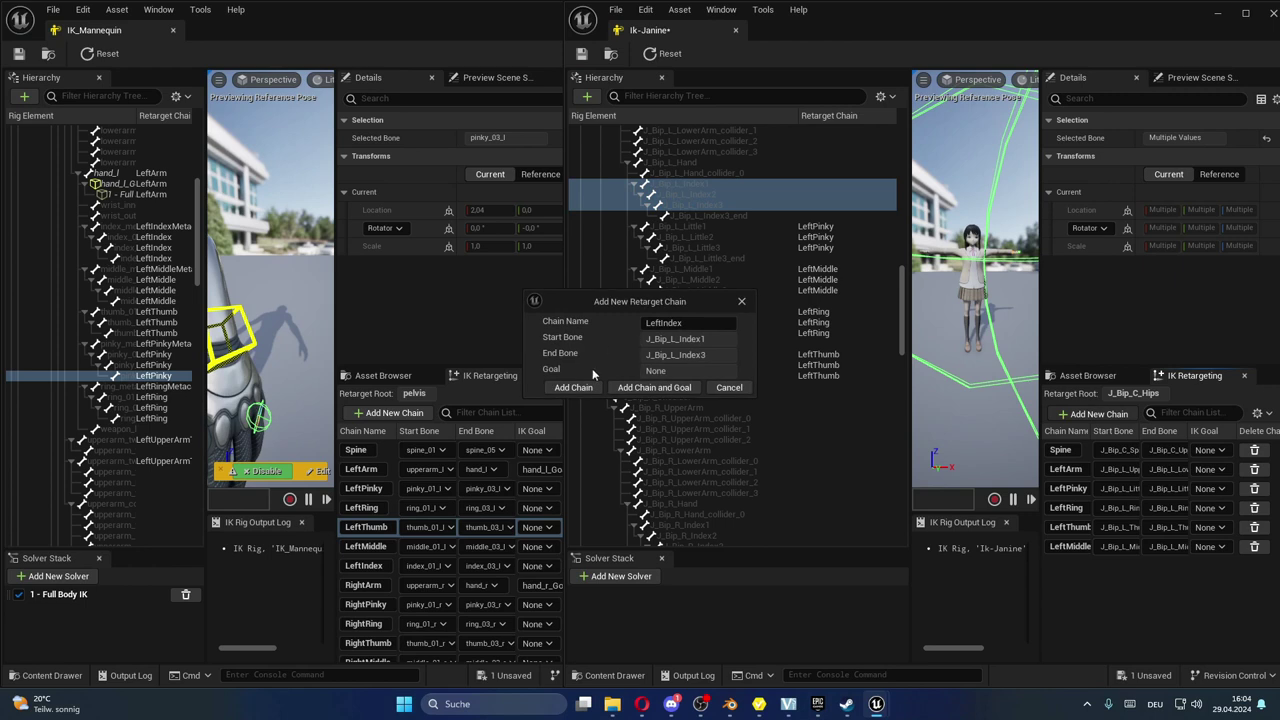
{"action": "left_click", "coordinate": [575, 387]}
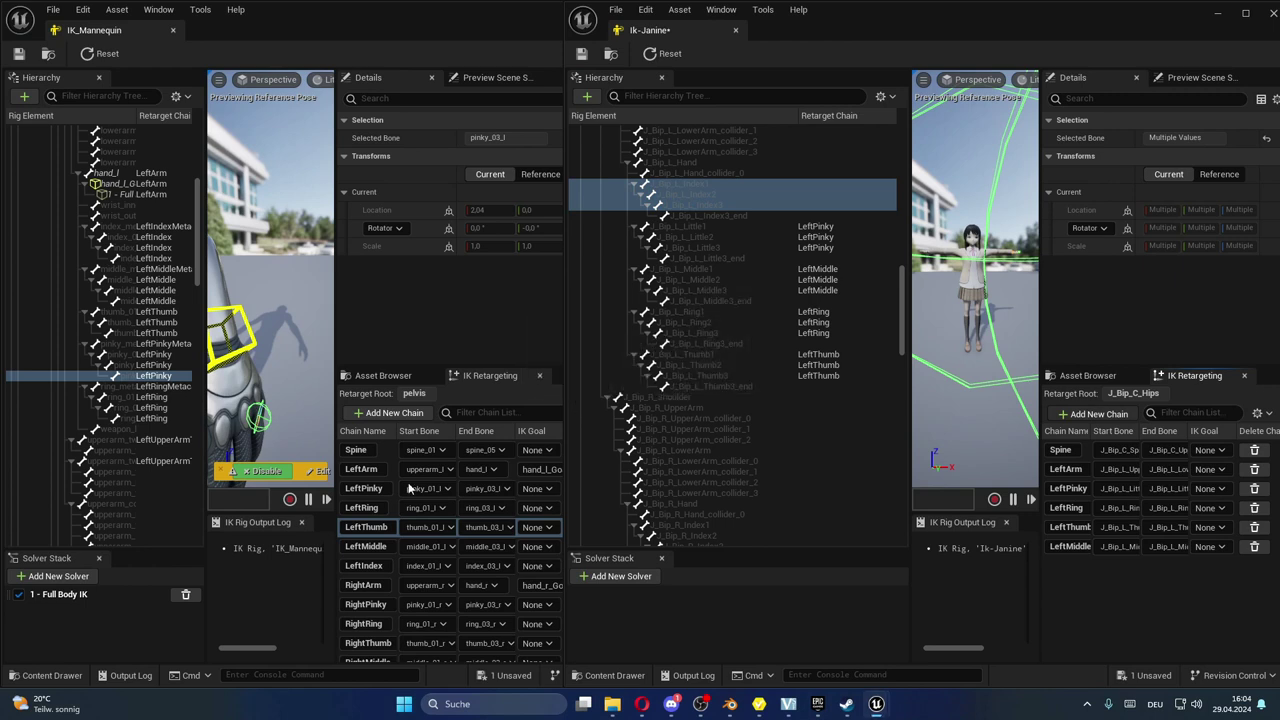
{"action": "left_click", "coordinate": [365, 546]}
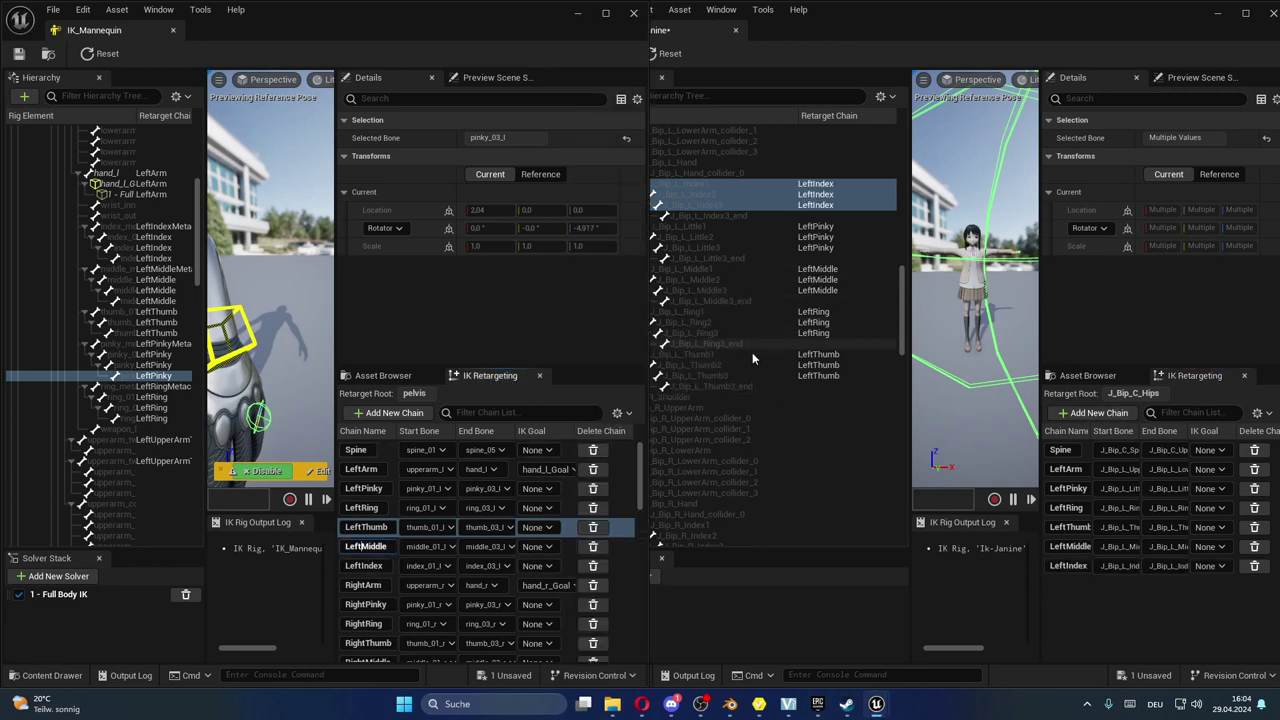
{"action": "left_click", "coordinate": [733, 388]}
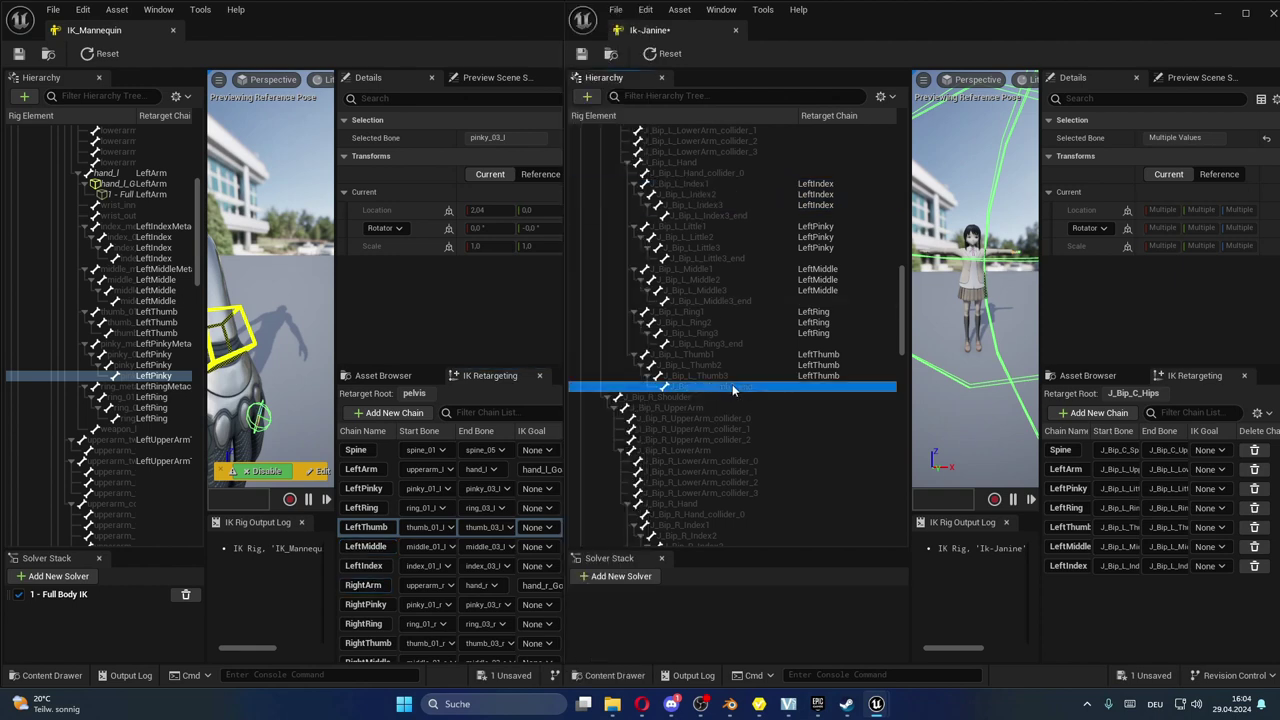
- Add a RightArm chain from J_Bip_R_UpperArm to J_Bip_R_LowerArm
{"action": "scroll", "coordinate": [714, 331], "scroll_direction": "up", "scroll_amount": 2}
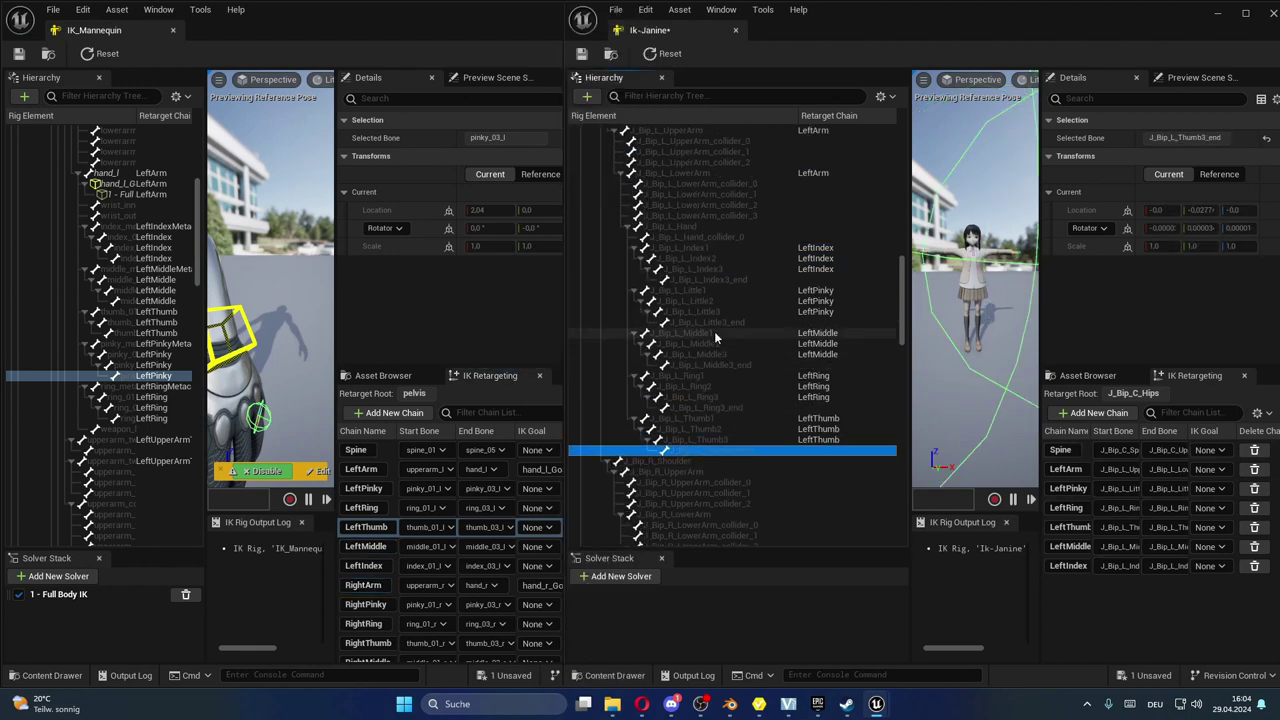
{"action": "scroll", "coordinate": [714, 250], "scroll_direction": "up", "scroll_amount": 2}
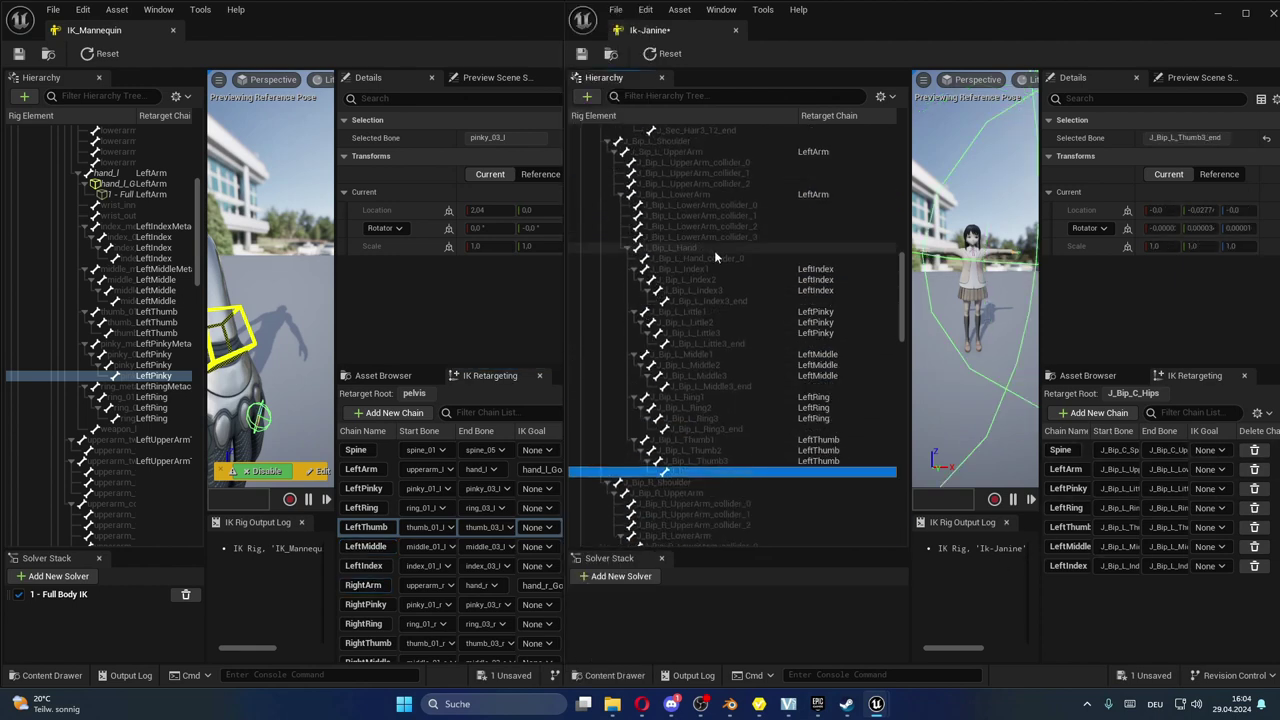
{"action": "scroll", "coordinate": [714, 250], "scroll_direction": "down", "scroll_amount": 6}
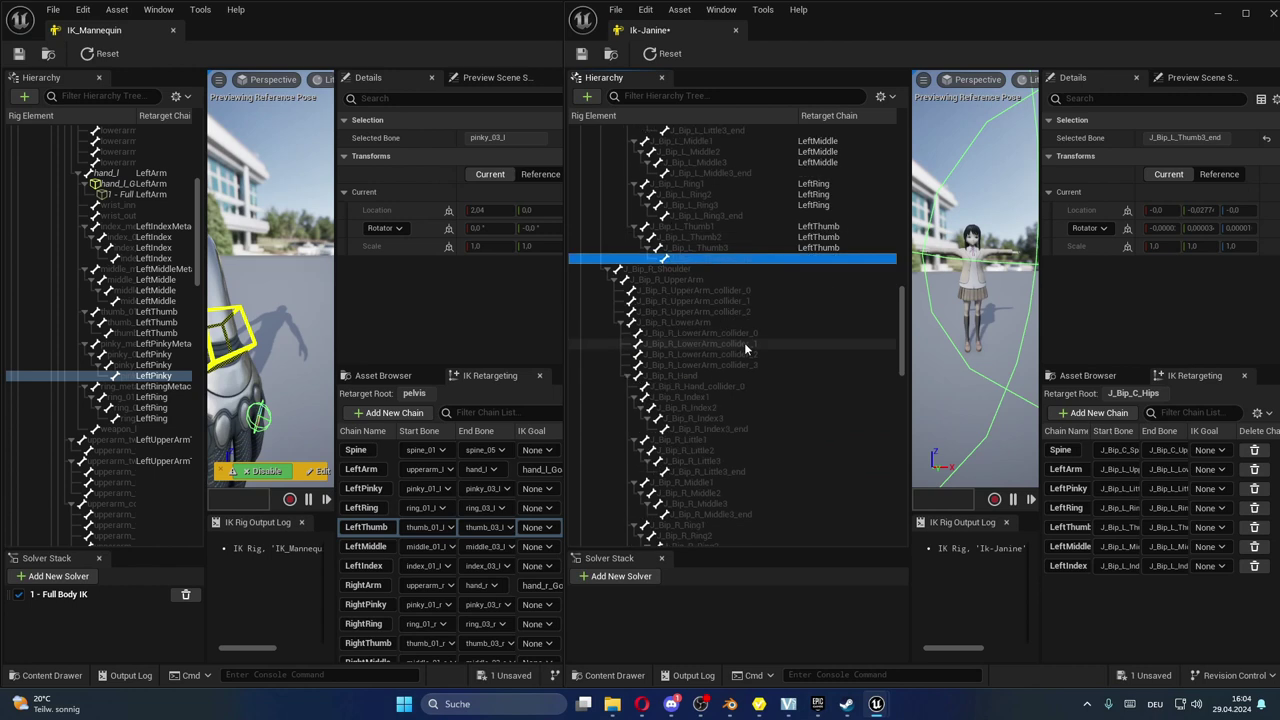
{"action": "left_click", "coordinate": [707, 276]}
{"action": "left_click", "coordinate": [693, 323], "text": "ctrl"}
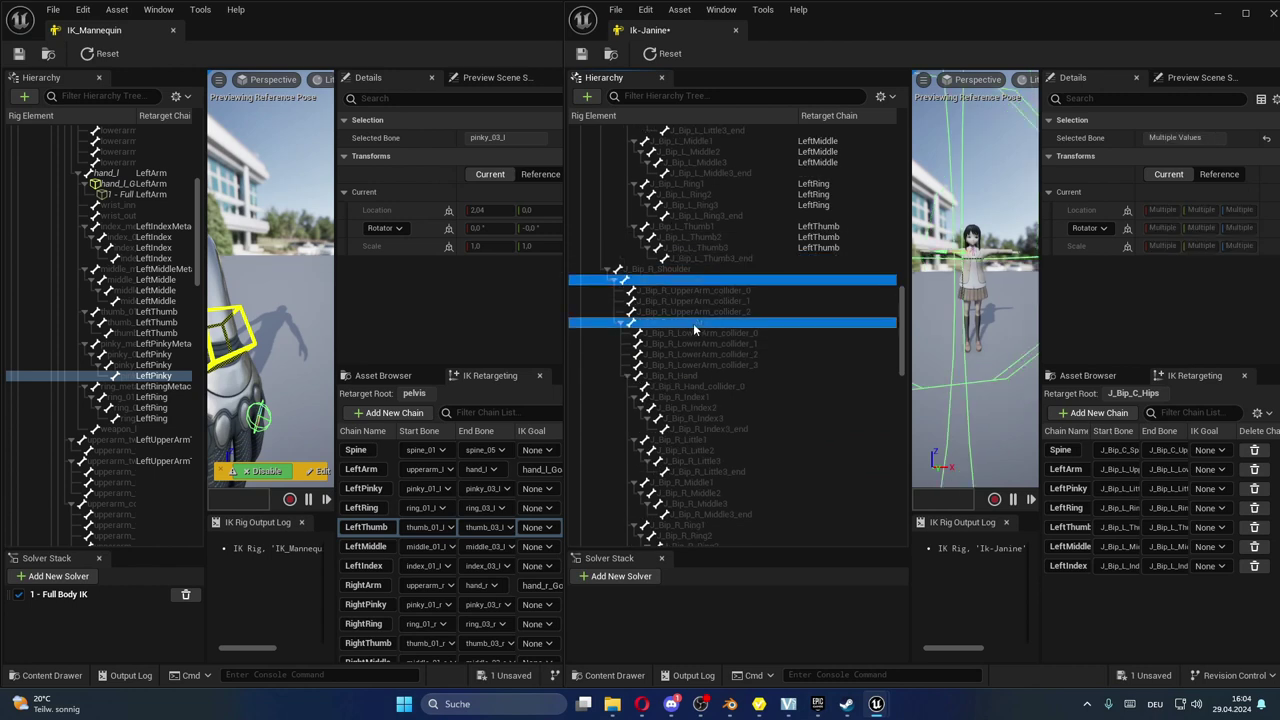
{"action": "right_click", "coordinate": [693, 323]}
{"action": "left_click", "coordinate": [665, 375]}
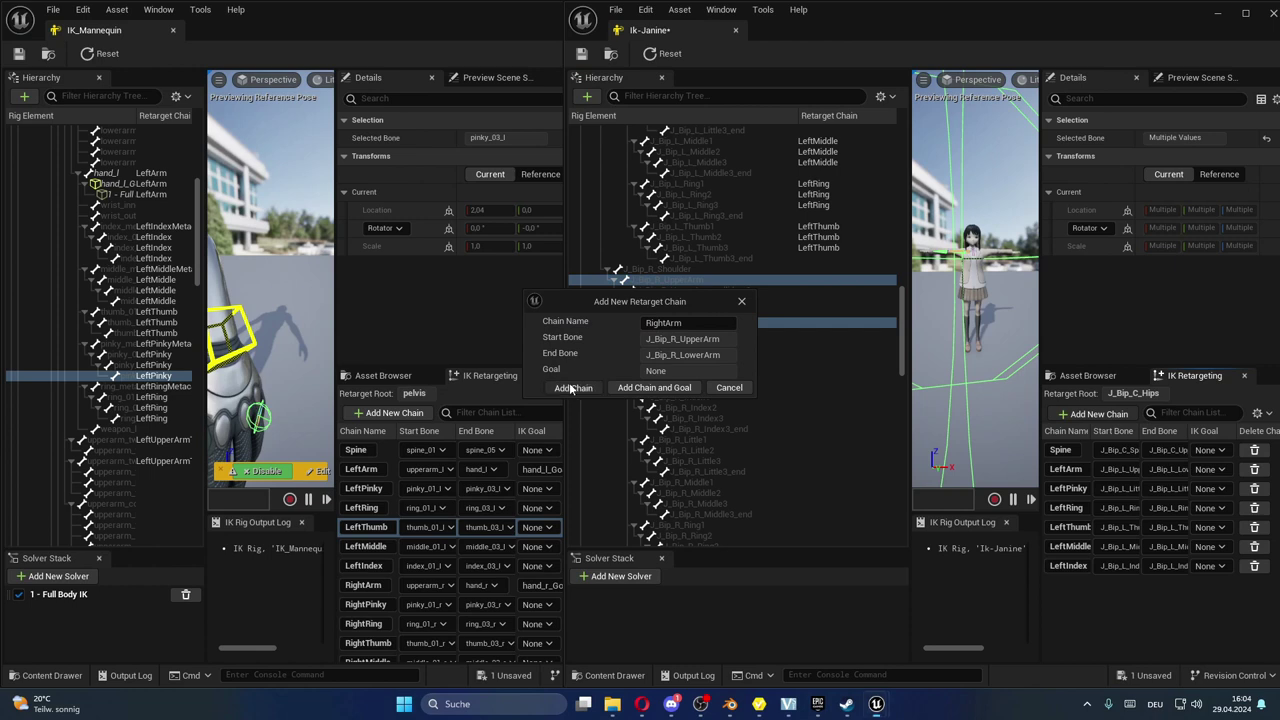
{"action": "left_click", "coordinate": [572, 388]}
- Add RightIndex (Index1–Index3) and RightPinky chains over the right finger bones
{"action": "scroll", "coordinate": [712, 375], "scroll_direction": "down", "scroll_amount": 3}
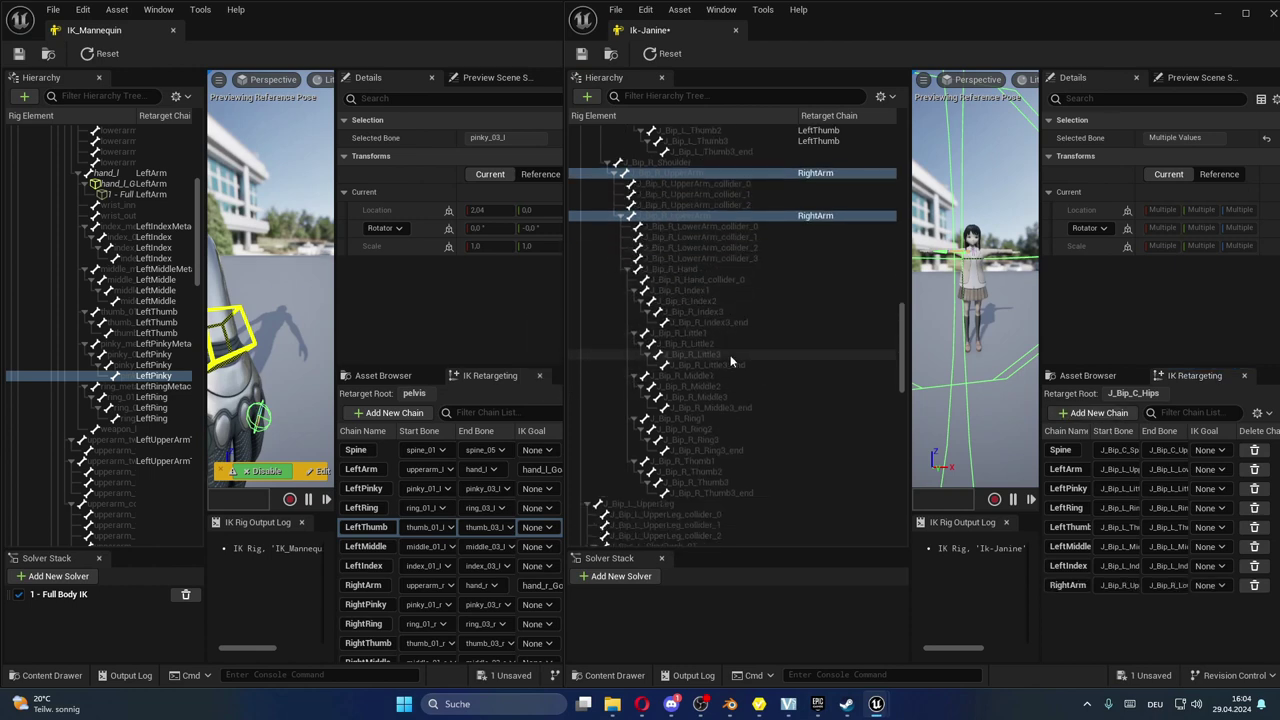
{"action": "left_click", "coordinate": [698, 295]}
{"action": "left_click", "coordinate": [716, 324], "text": "ctrl"}
{"action": "left_click", "coordinate": [717, 324], "text": "ctrl"}
{"action": "left_click", "coordinate": [894, 313], "text": "shift"}
{"action": "left_click", "coordinate": [1088, 416]}
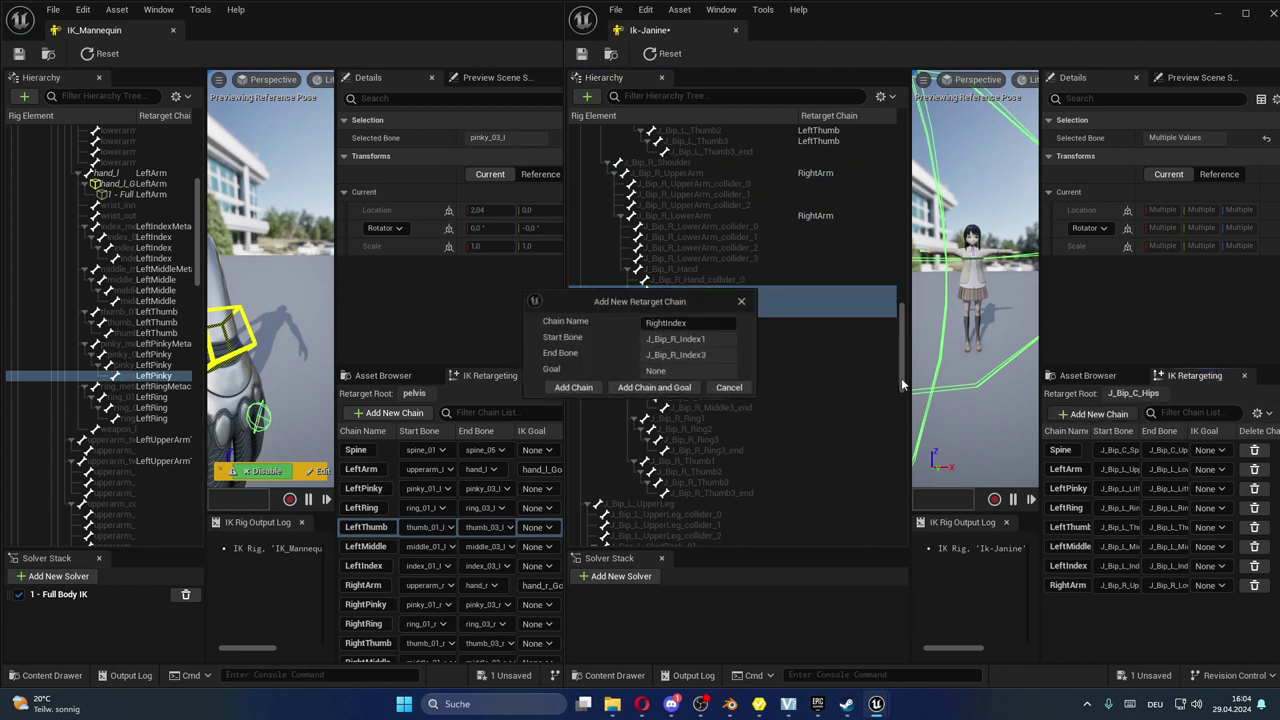
{"action": "left_click", "coordinate": [585, 388]}
{"action": "left_click", "coordinate": [704, 337]}
{"action": "left_click", "coordinate": [701, 343], "text": "shift"}
{"action": "left_click", "coordinate": [710, 353], "text": "shift"}
{"action": "left_click", "coordinate": [1070, 414]}
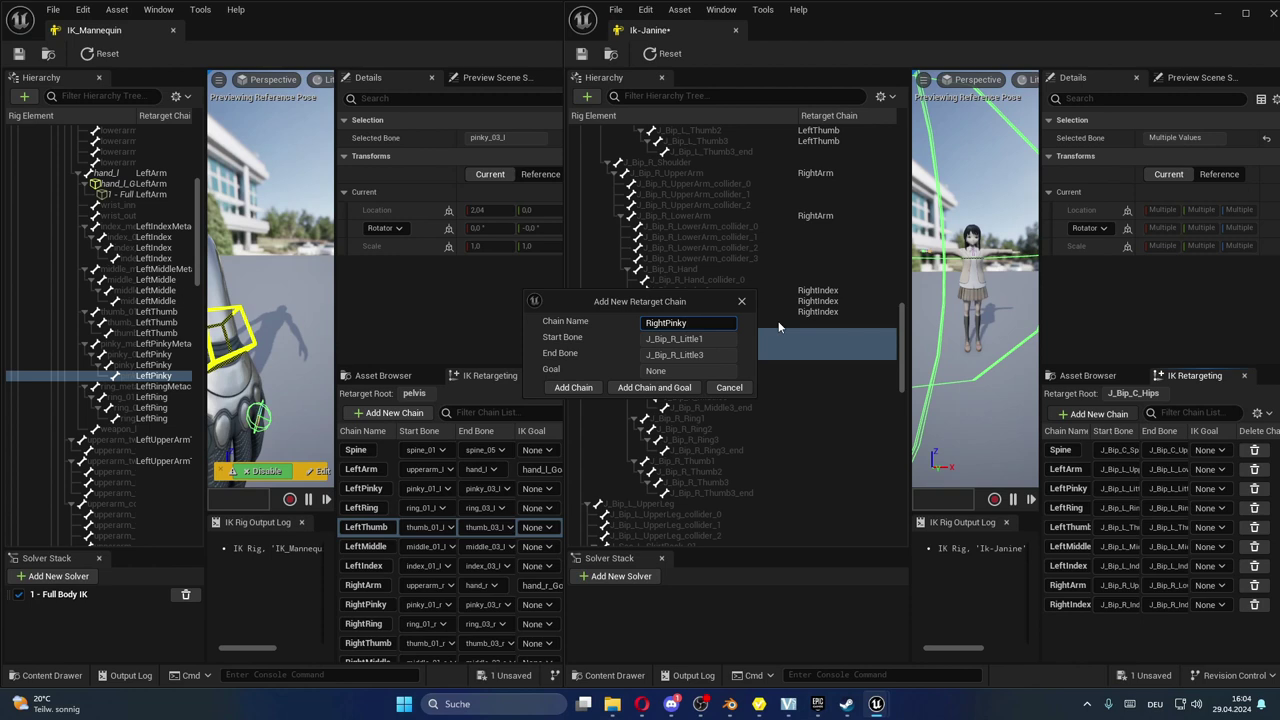
{"action": "left_click", "coordinate": [561, 390]}
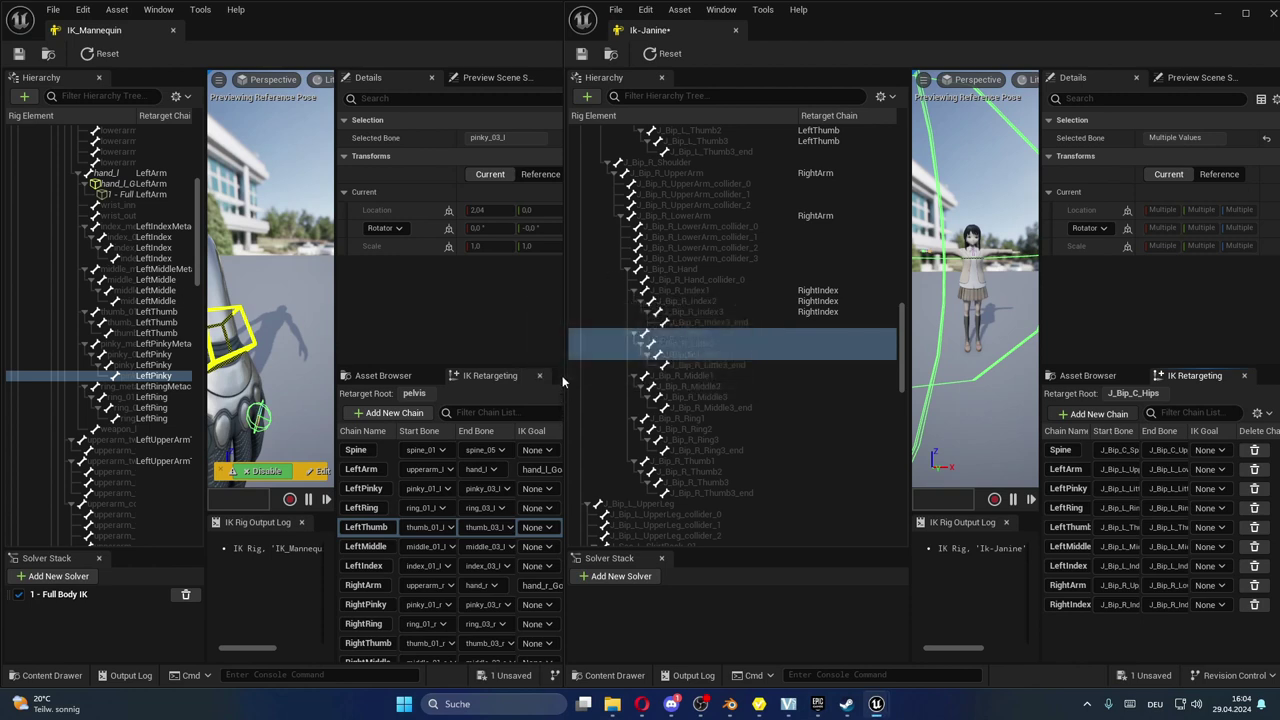
- Add RightMiddle (Middle1–Middle3), RightRing (Ring1–Ring3) and RightThumb chains
{"action": "left_click", "coordinate": [724, 376]}
{"action": "left_click", "coordinate": [732, 396], "text": "shift"}
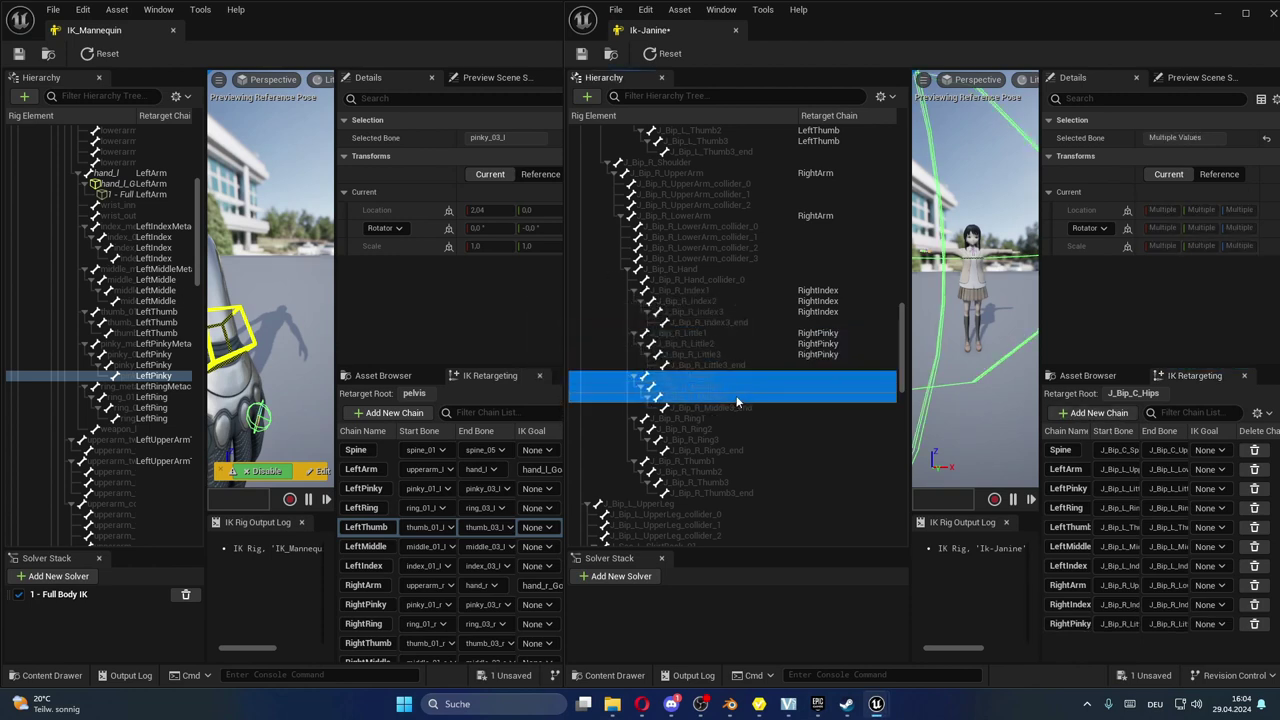
{"action": "left_click", "coordinate": [1097, 413]}
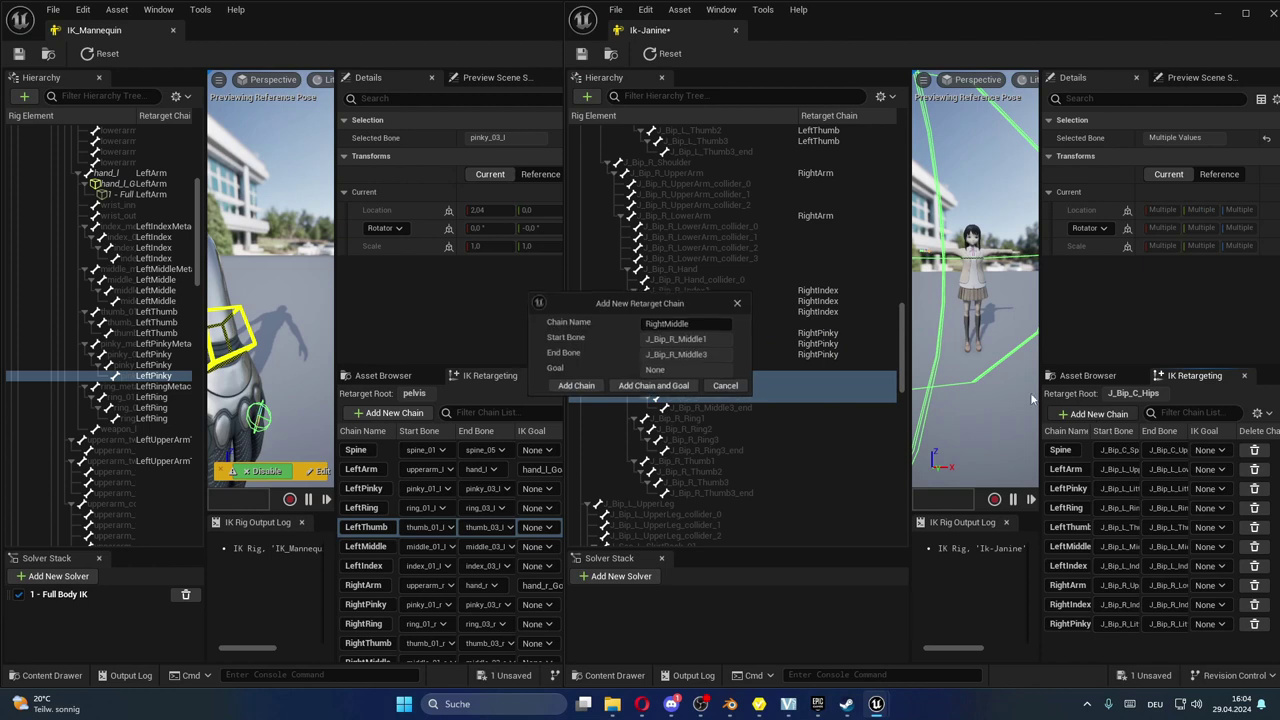
{"action": "left_click", "coordinate": [576, 391]}
{"action": "left_click_drag", "start_coordinate": [718, 420], "coordinate": [723, 434]}
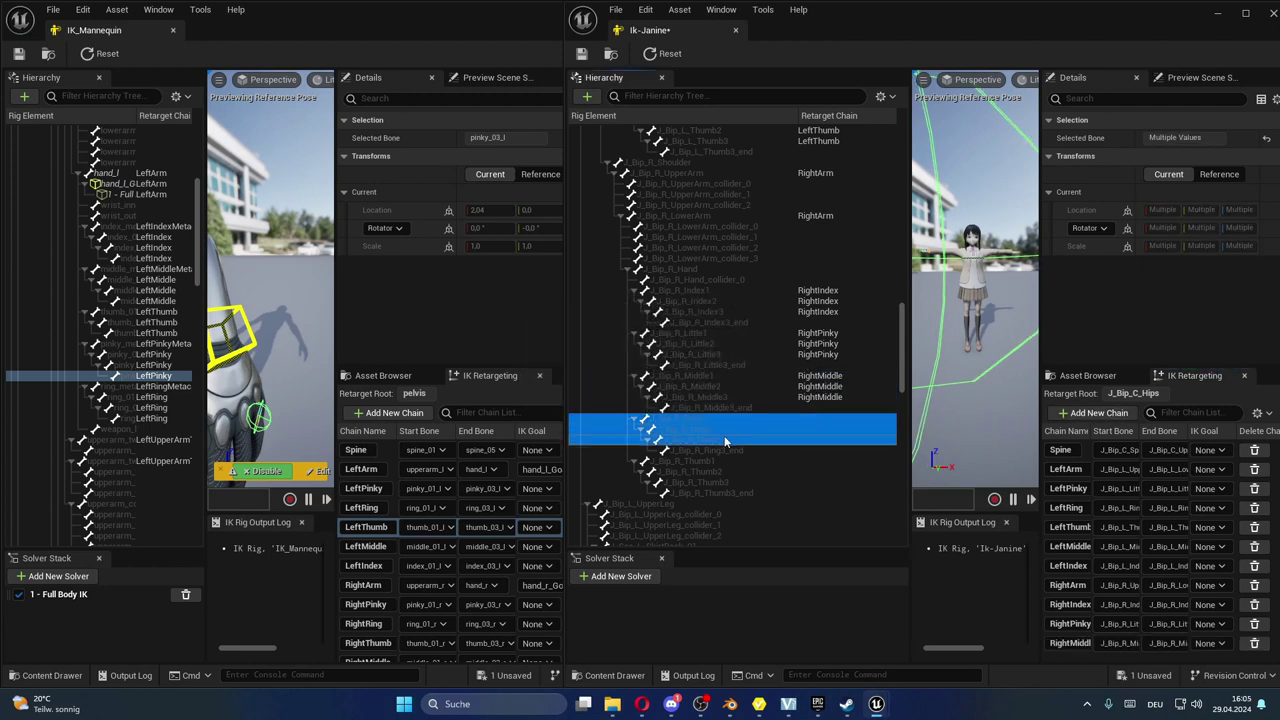
{"action": "left_click", "coordinate": [1069, 413]}
{"action": "left_click", "coordinate": [578, 391]}
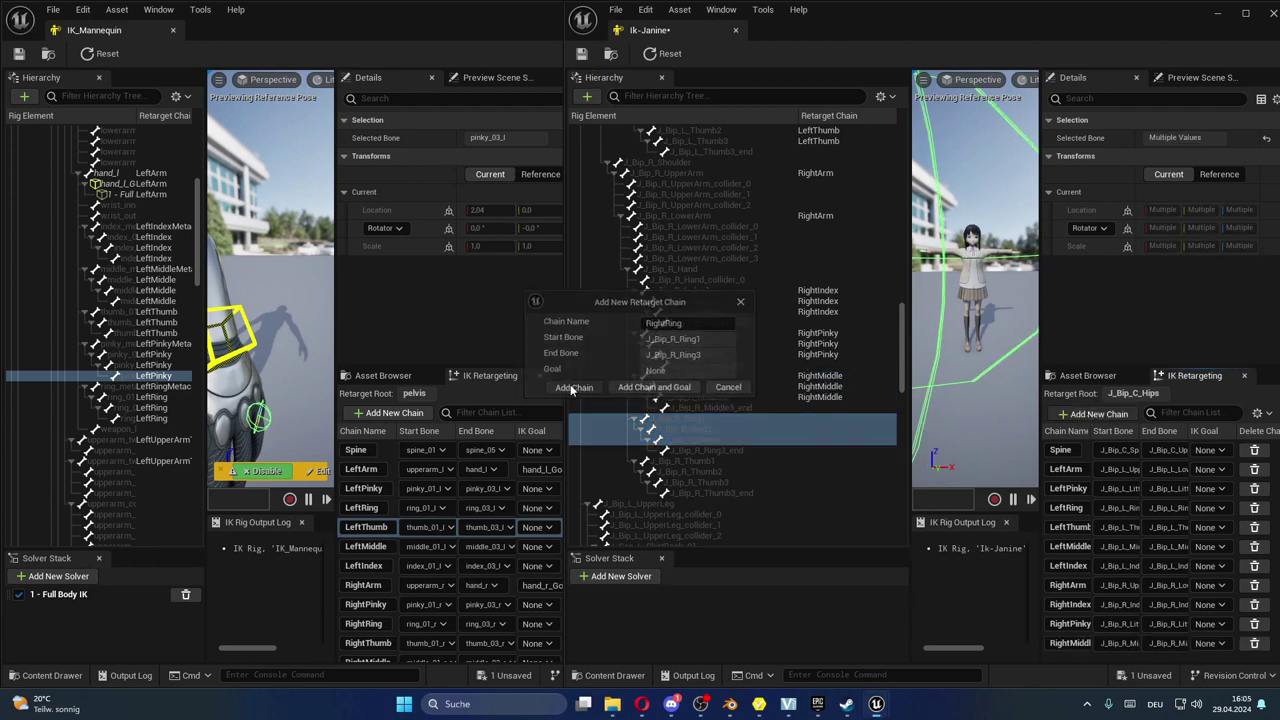
{"action": "left_click", "coordinate": [712, 460]}
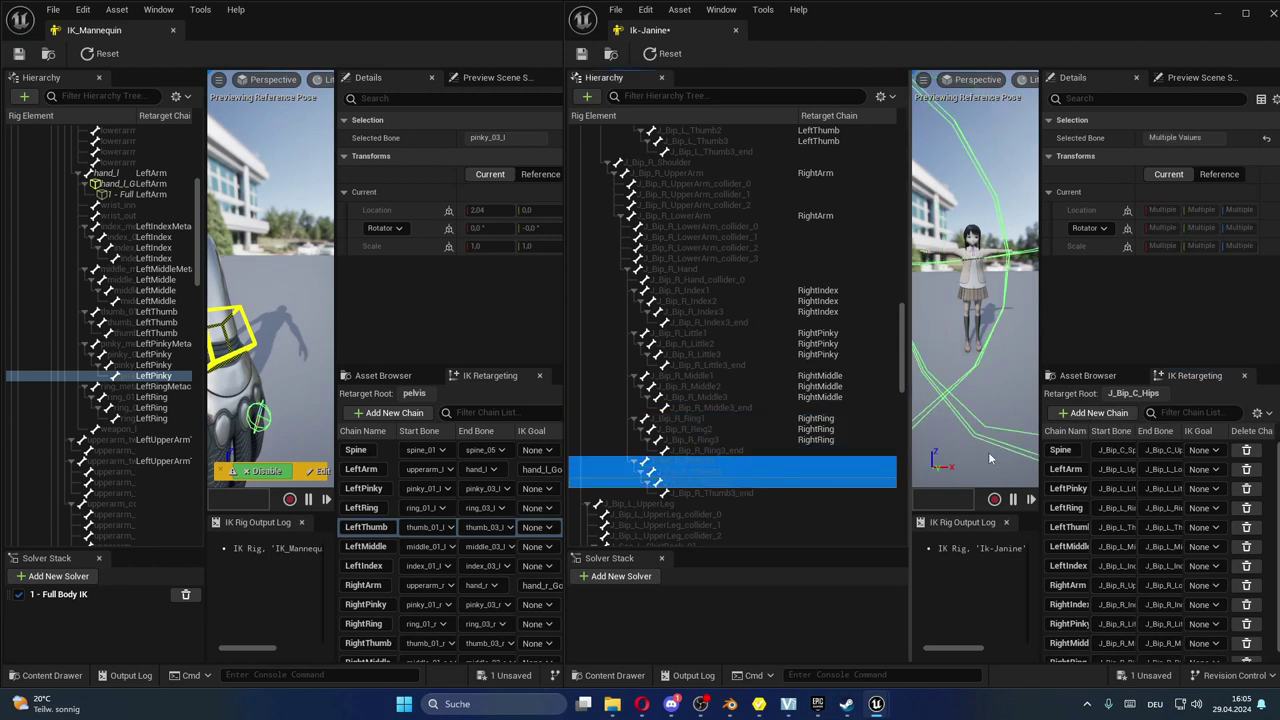
{"action": "left_click", "coordinate": [1099, 413]}
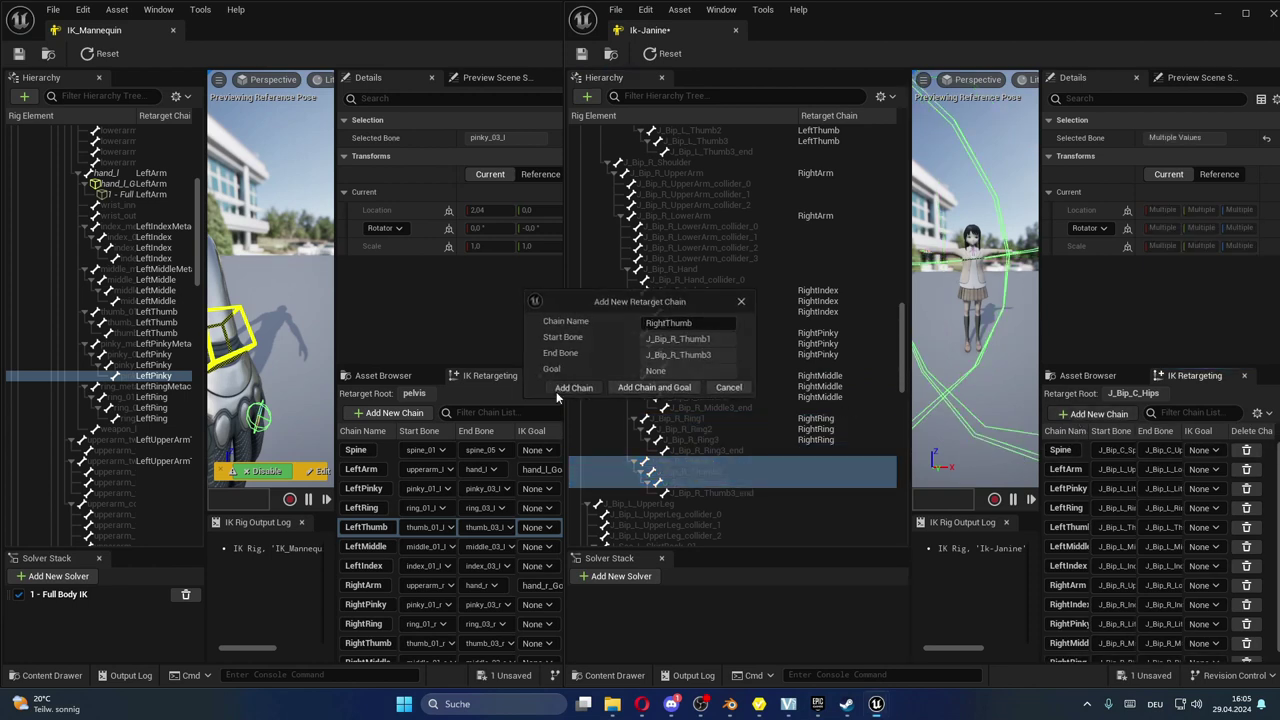
{"action": "left_click", "coordinate": [556, 391]}
{"action": "scroll", "coordinate": [404, 601], "scroll_direction": "down", "scroll_amount": 2}
{"action": "scroll", "coordinate": [386, 598], "scroll_direction": "down", "scroll_amount": 3}
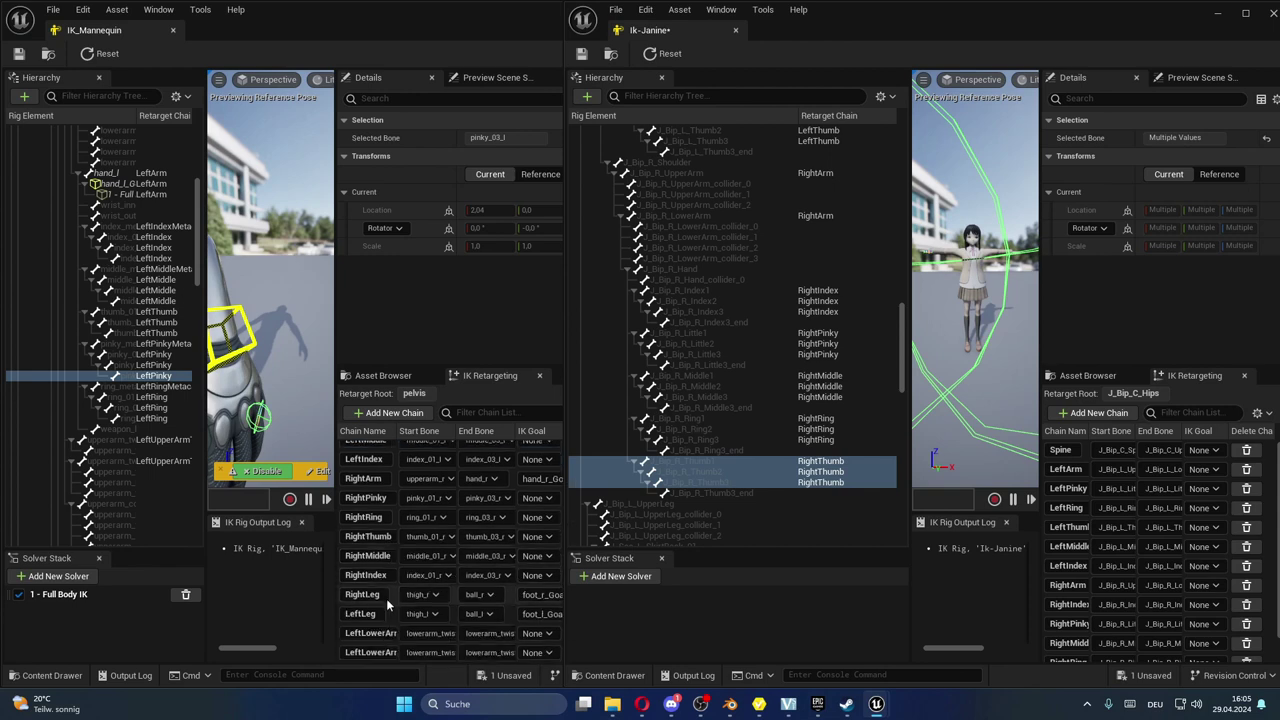
{"action": "double_click", "coordinate": [362, 594]}
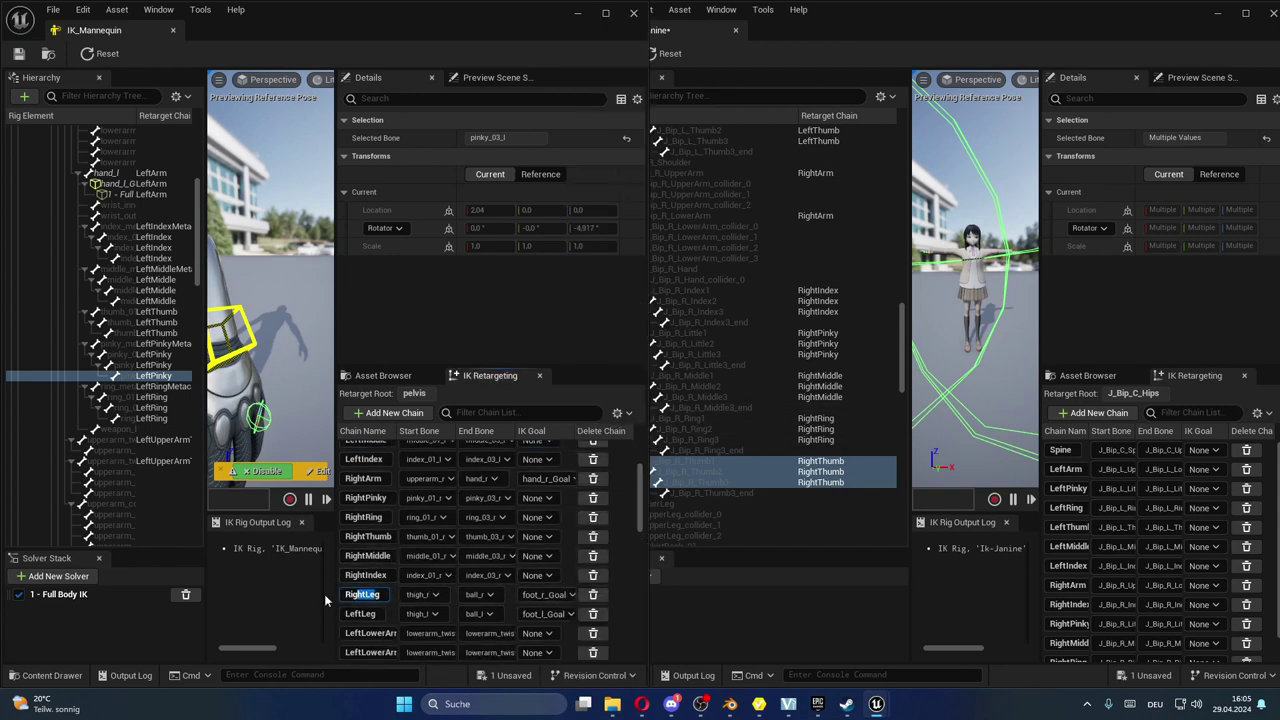
{"action": "scroll", "coordinate": [757, 460], "scroll_direction": "down", "scroll_amount": 3}
{"action": "left_click", "coordinate": [760, 438]}
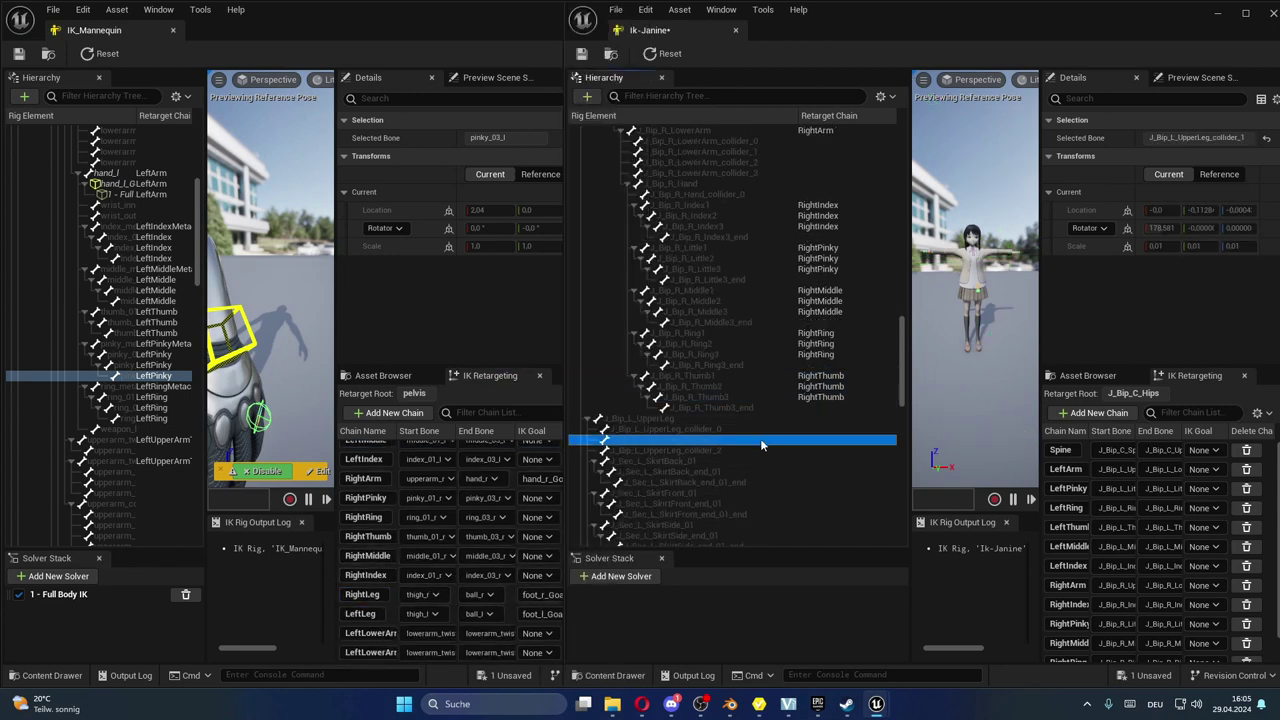
{"action": "left_click", "coordinate": [630, 419]}
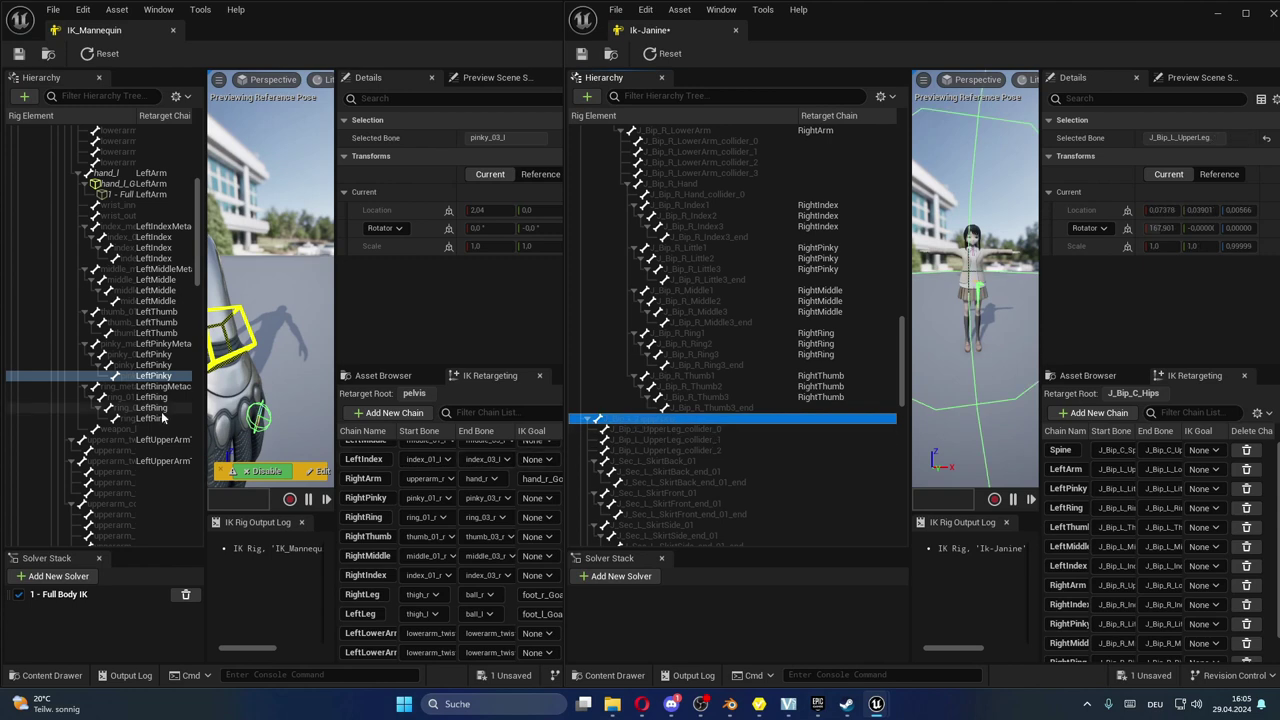
{"action": "scroll", "coordinate": [101, 422], "scroll_direction": "down", "scroll_amount": 3}
{"action": "scroll", "coordinate": [101, 422], "scroll_direction": "down", "scroll_amount": 2}
{"action": "scroll", "coordinate": [101, 422], "scroll_direction": "down", "scroll_amount": 3}
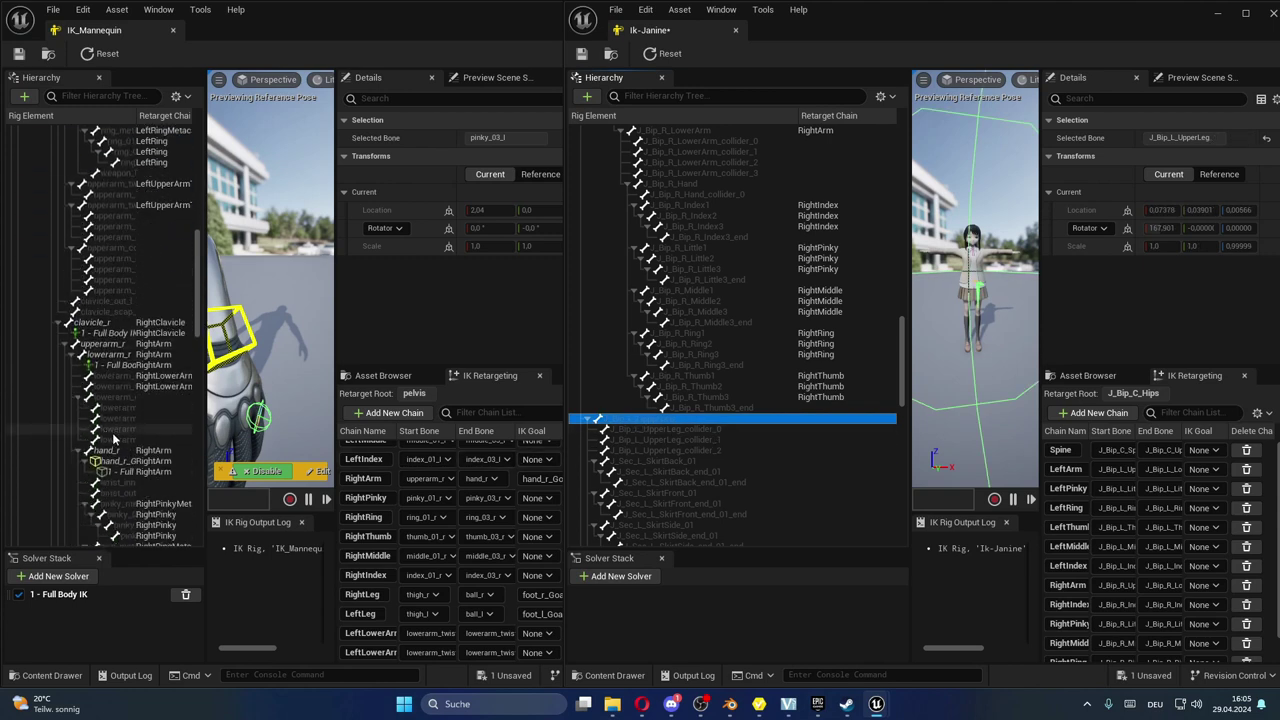
{"action": "scroll", "coordinate": [140, 378], "scroll_direction": "down", "scroll_amount": 3}
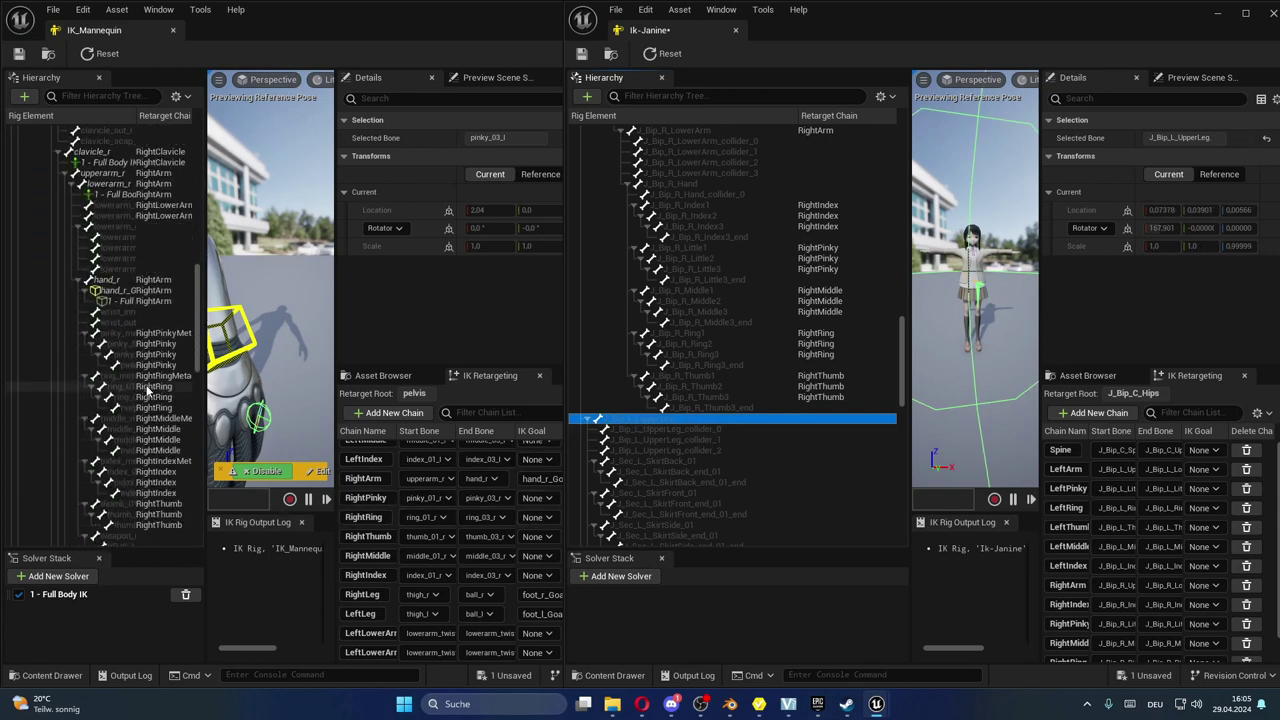
{"action": "scroll", "coordinate": [149, 387], "scroll_direction": "down", "scroll_amount": 4}
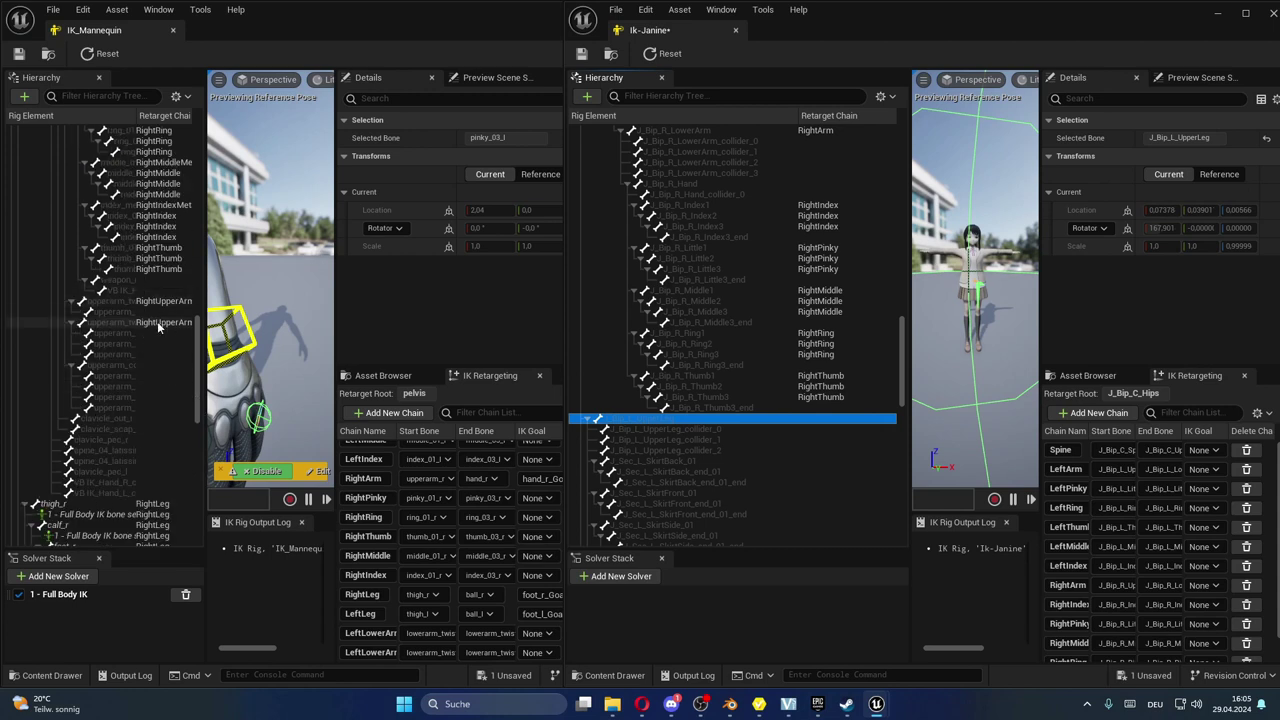
{"action": "scroll", "coordinate": [149, 400], "scroll_direction": "down", "scroll_amount": 1}
{"action": "scroll", "coordinate": [149, 397], "scroll_direction": "down", "scroll_amount": 2}
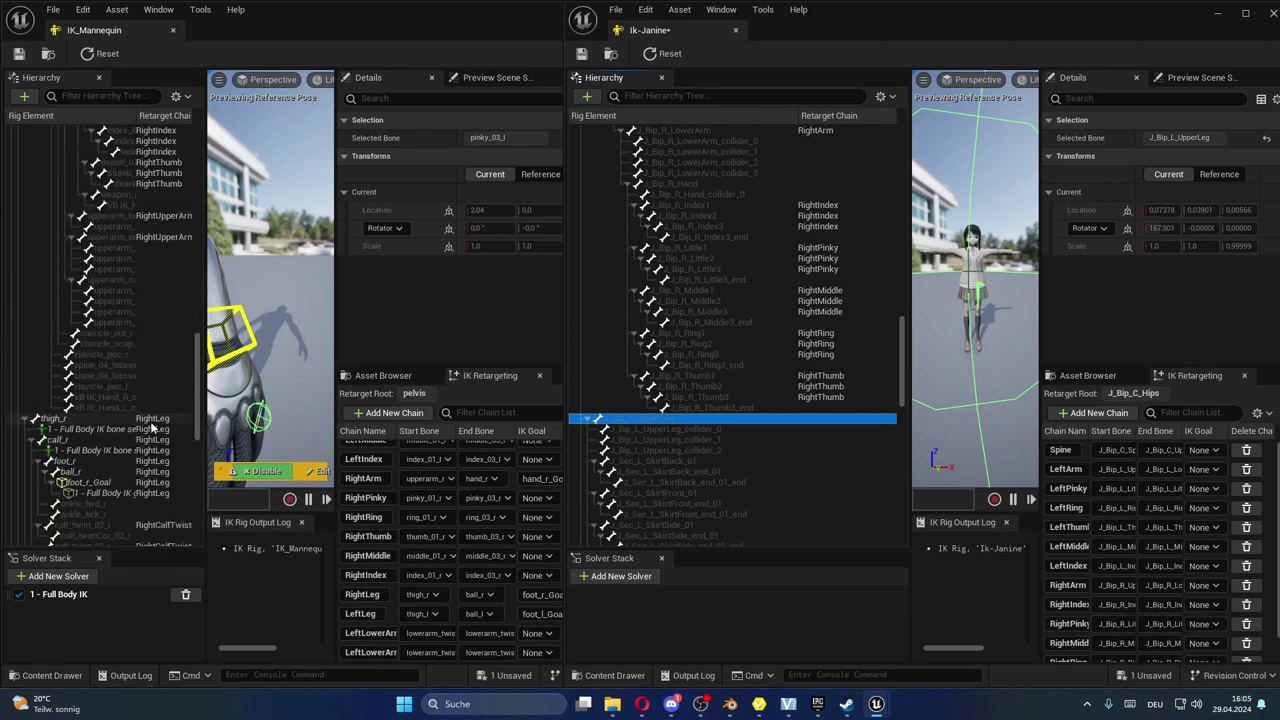
{"action": "left_click", "coordinate": [150, 420]}
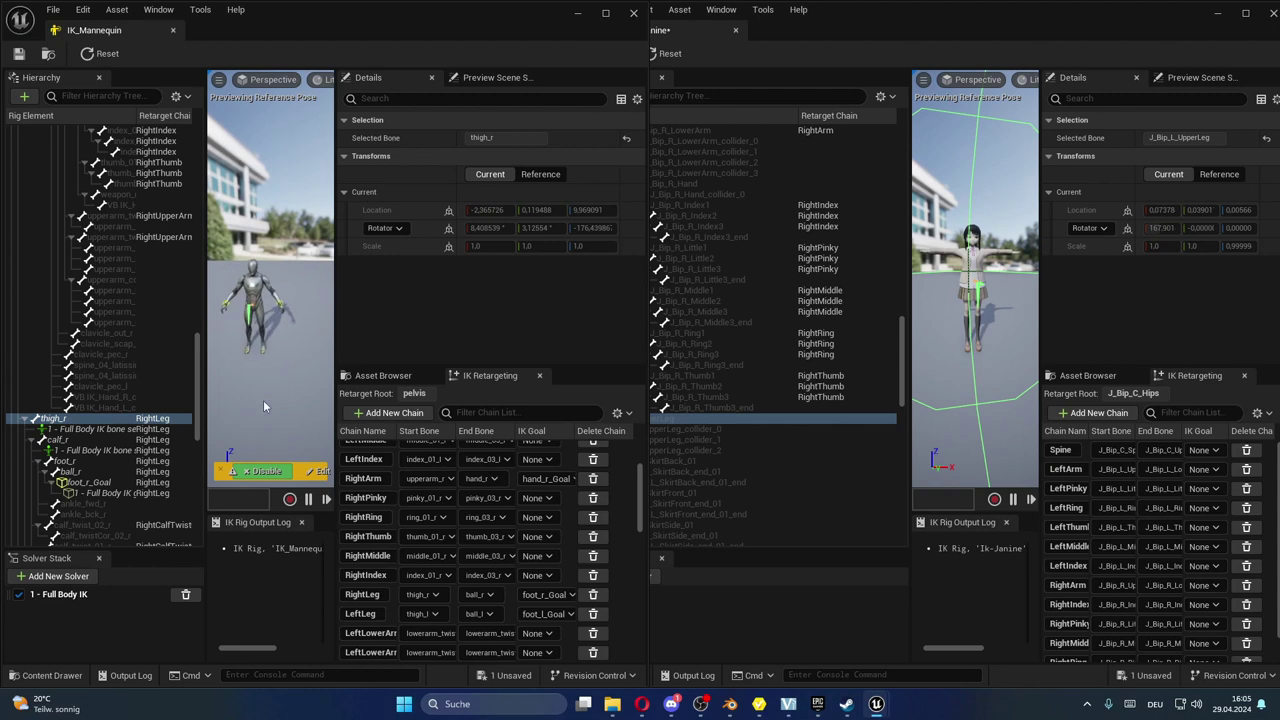
{"action": "left_click", "coordinate": [149, 440]}
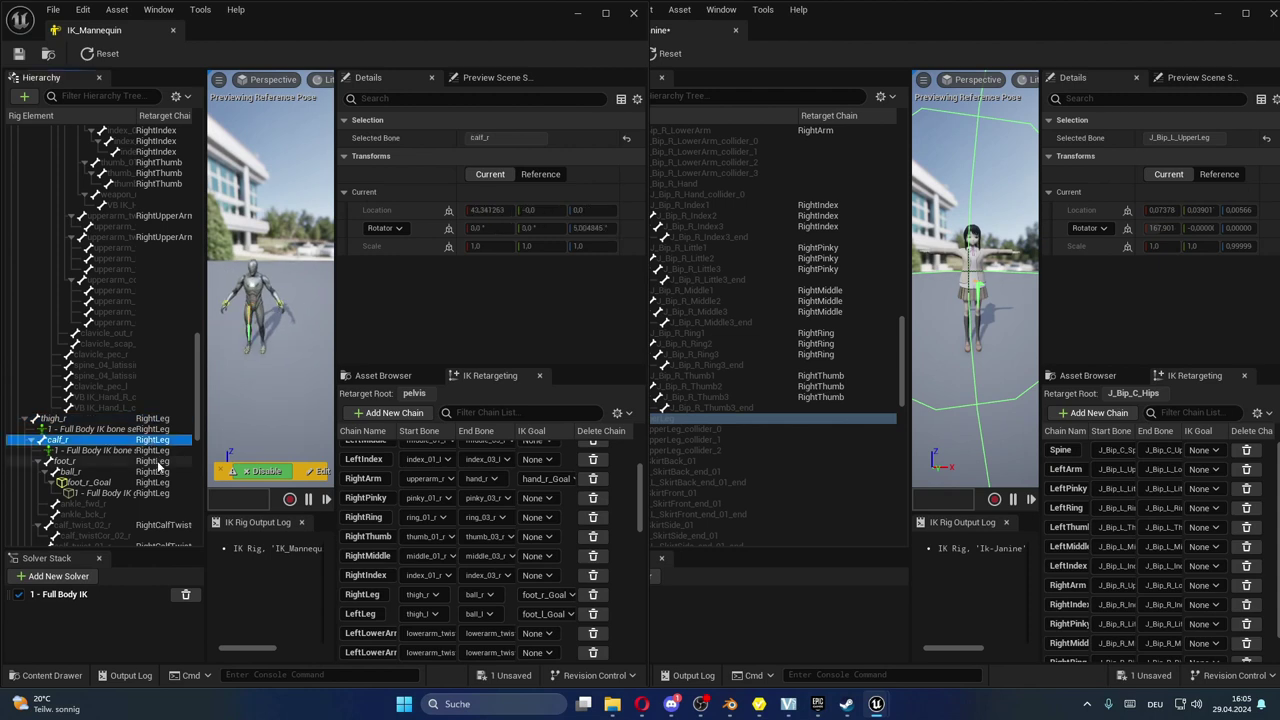
{"action": "left_click", "coordinate": [161, 462]}
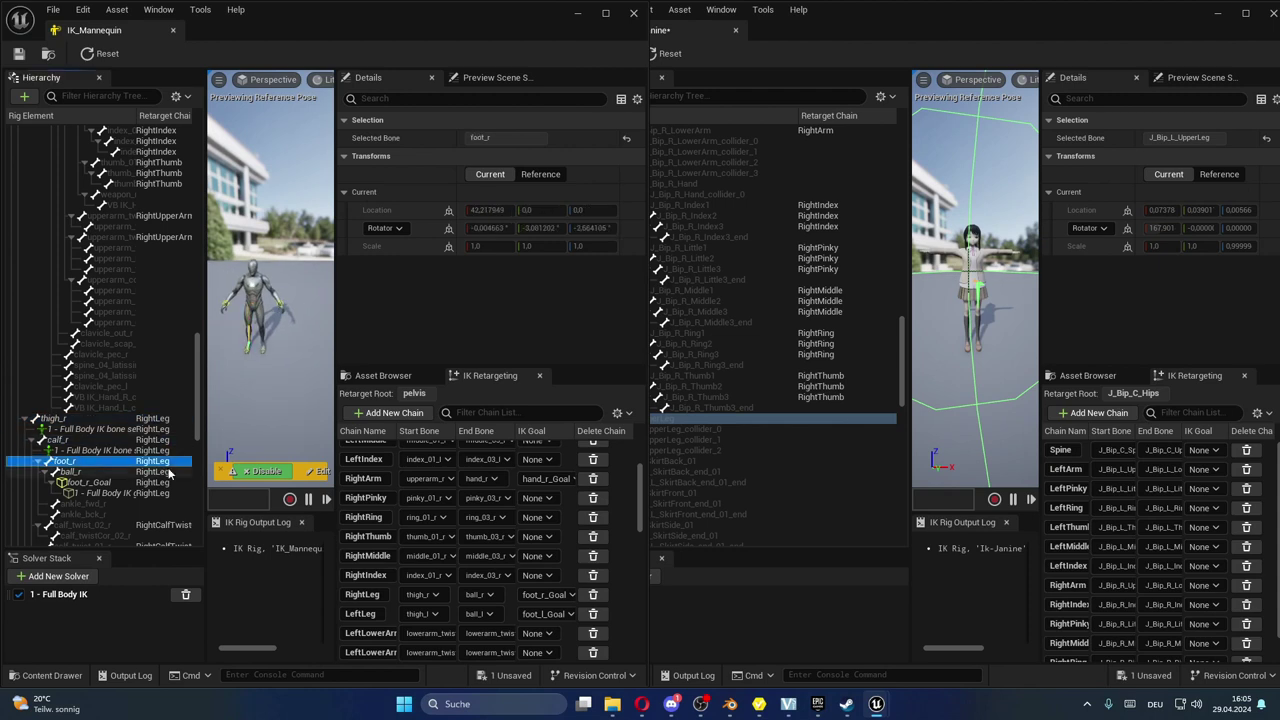
{"action": "left_click", "coordinate": [157, 472]}
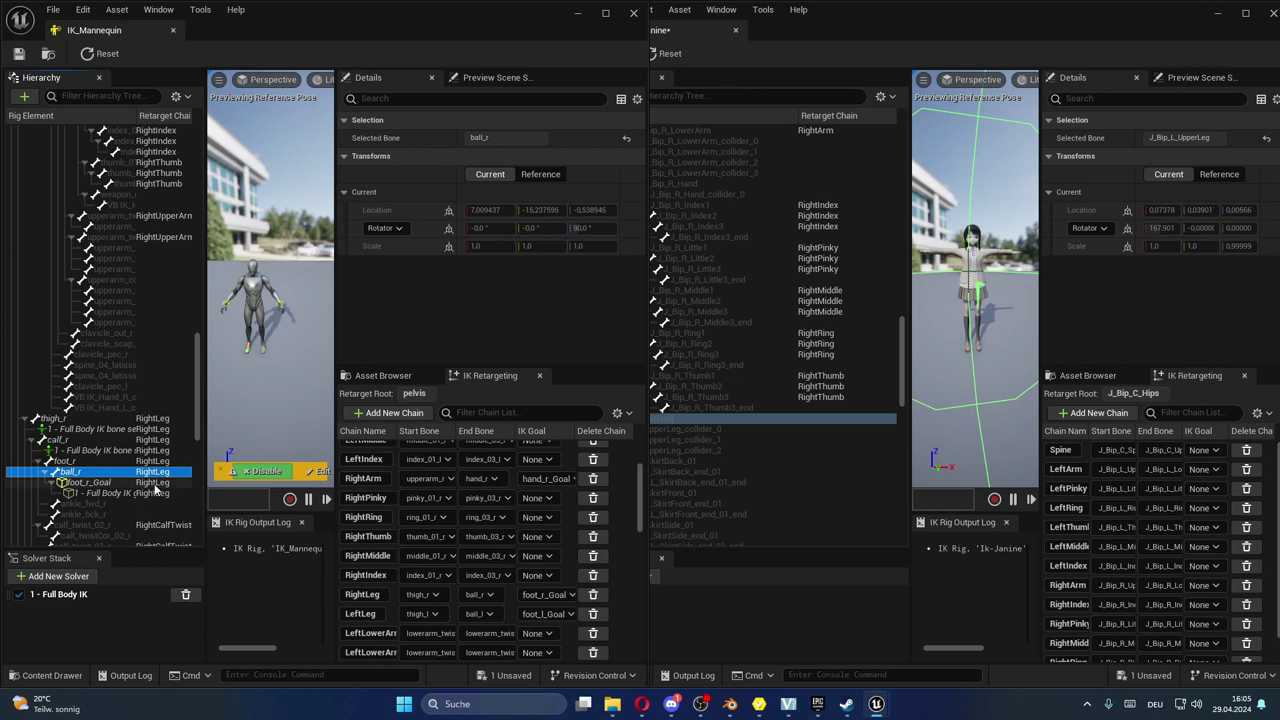
{"action": "scroll", "coordinate": [128, 495], "scroll_direction": "down", "scroll_amount": 2}
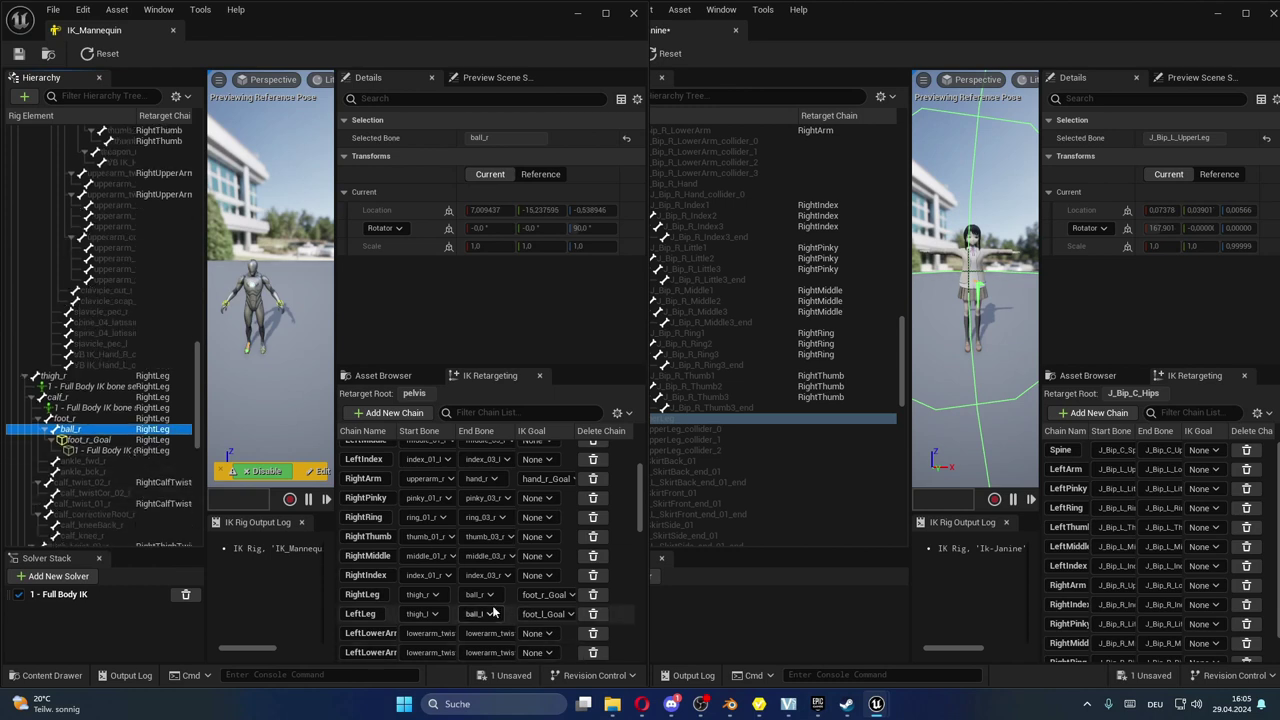
{"action": "scroll", "coordinate": [472, 596], "scroll_direction": "down", "scroll_amount": 1}
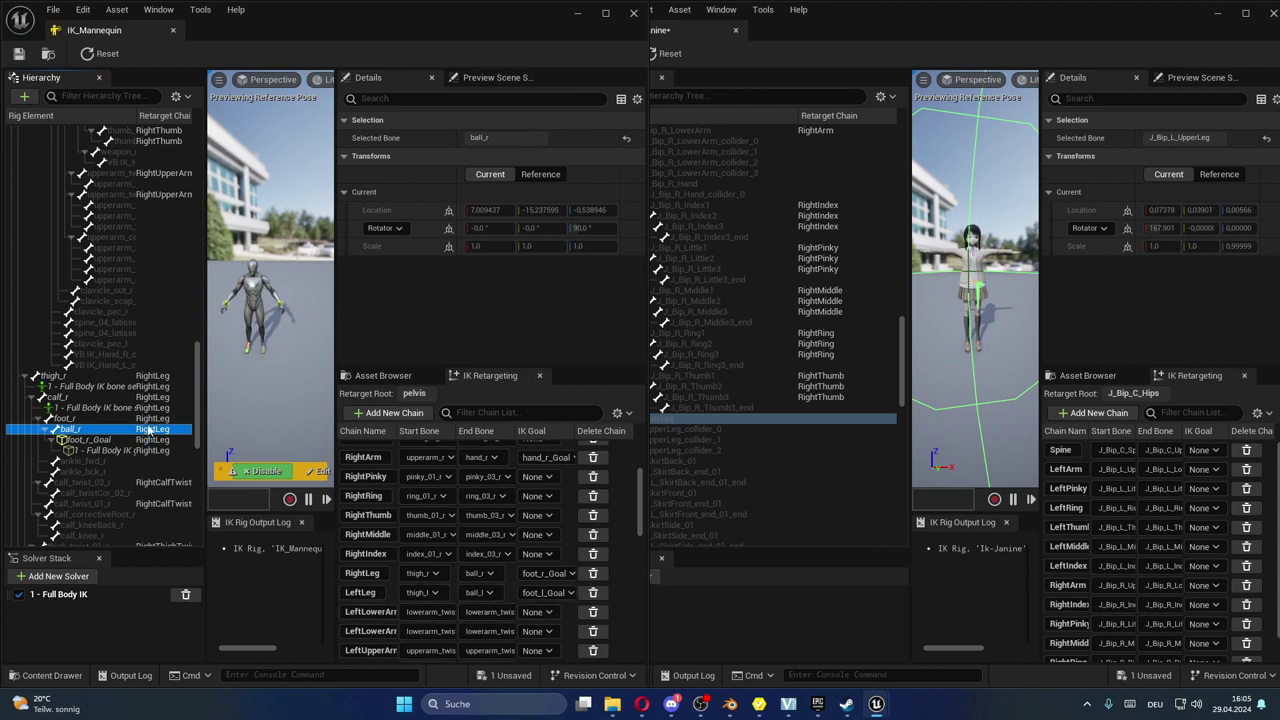
{"action": "left_click", "coordinate": [172, 418]}
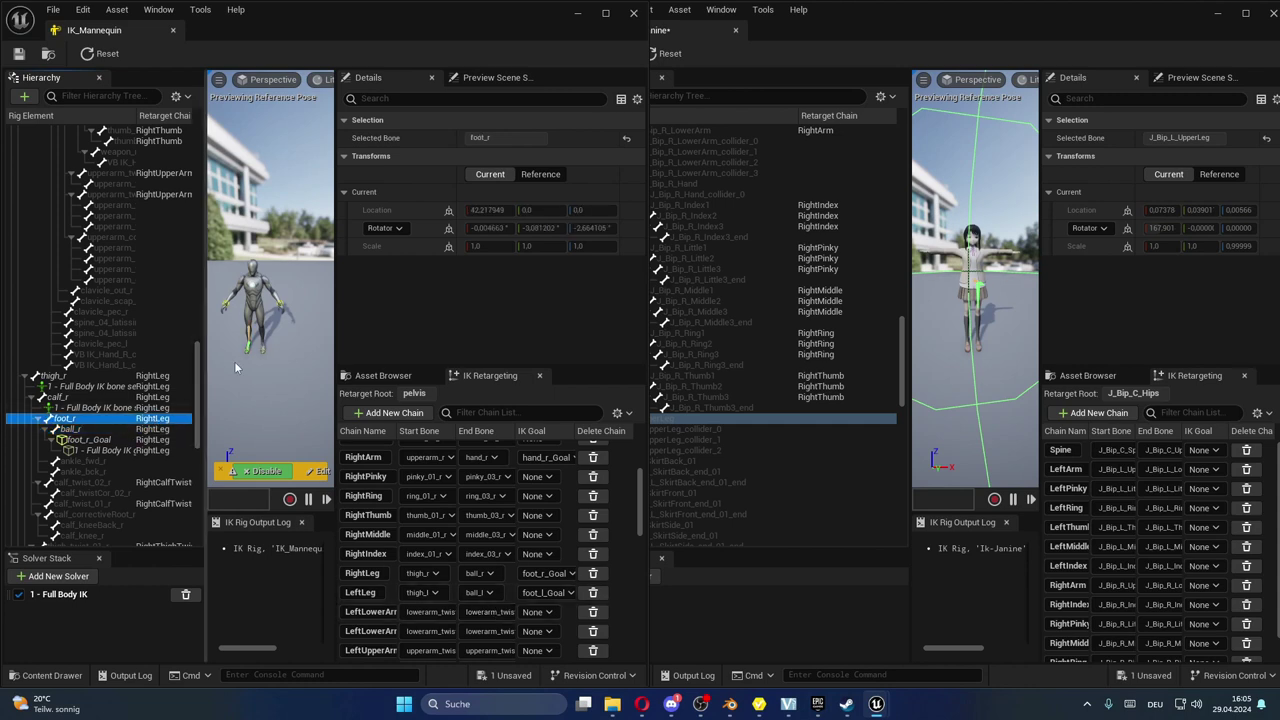
{"action": "left_click", "coordinate": [156, 430]}
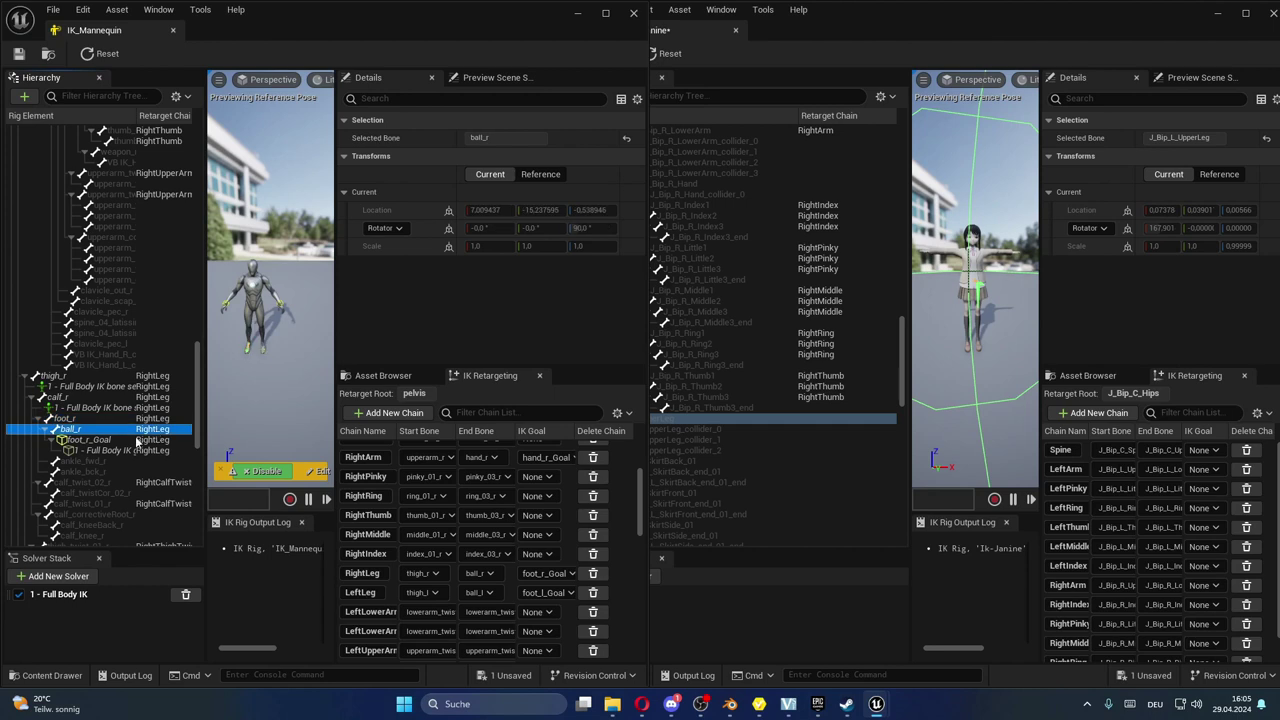
{"action": "scroll", "coordinate": [173, 408], "scroll_direction": "up", "scroll_amount": 1}
{"action": "scroll", "coordinate": [270, 300], "scroll_direction": "up", "scroll_amount": 8}
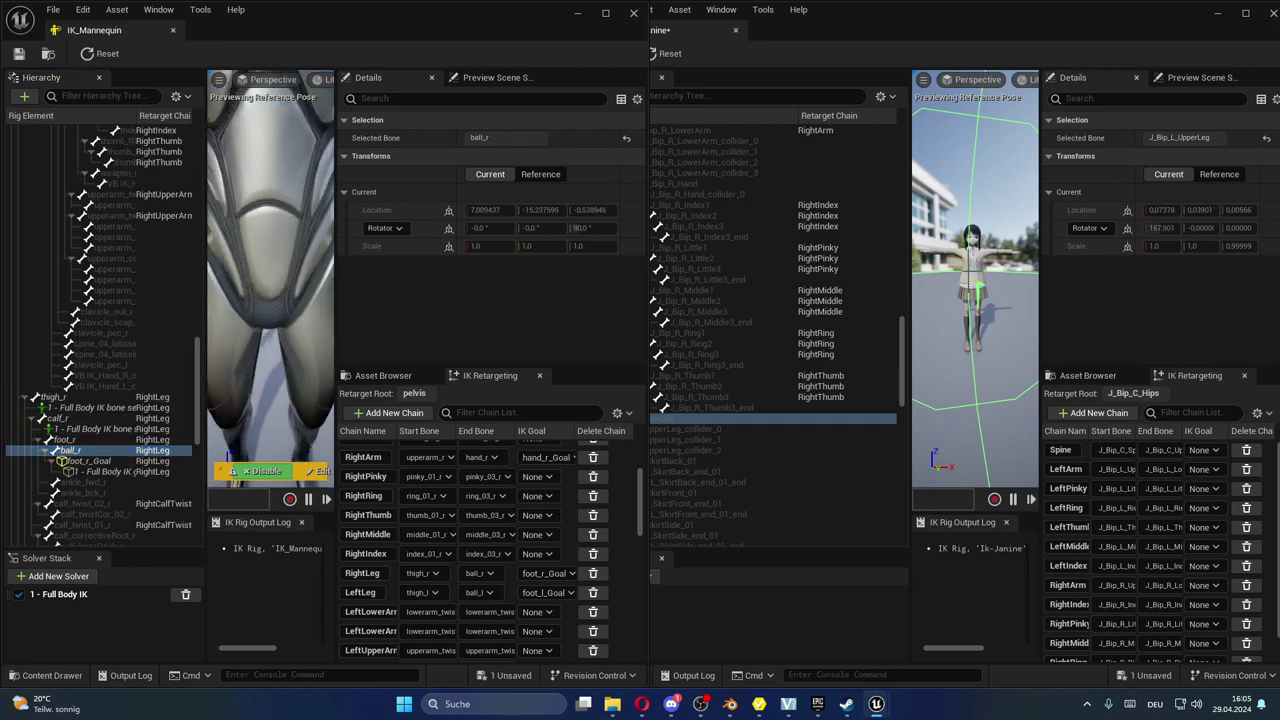
{"action": "key", "text": "f"}
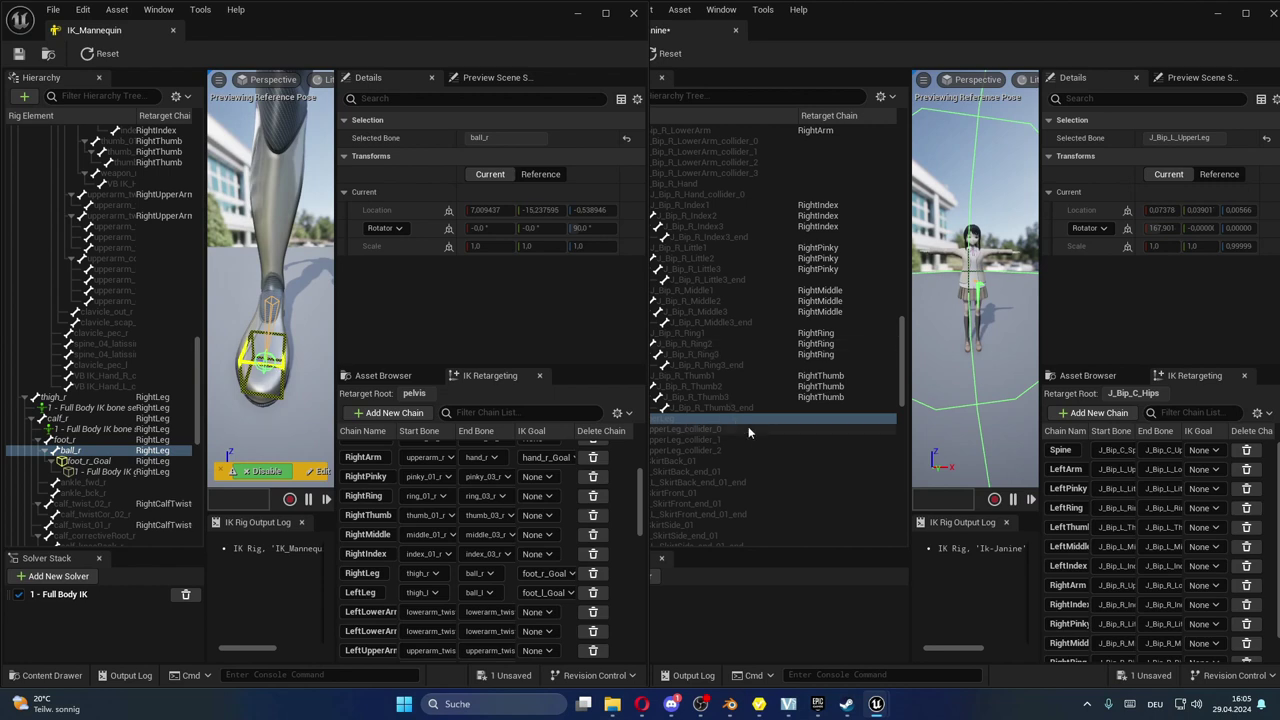
- Create the LeftLeg retarget chain from J_Bip_L_UpperLeg down to J_Bip_L_ToeBase
{"action": "left_click", "coordinate": [706, 427]}
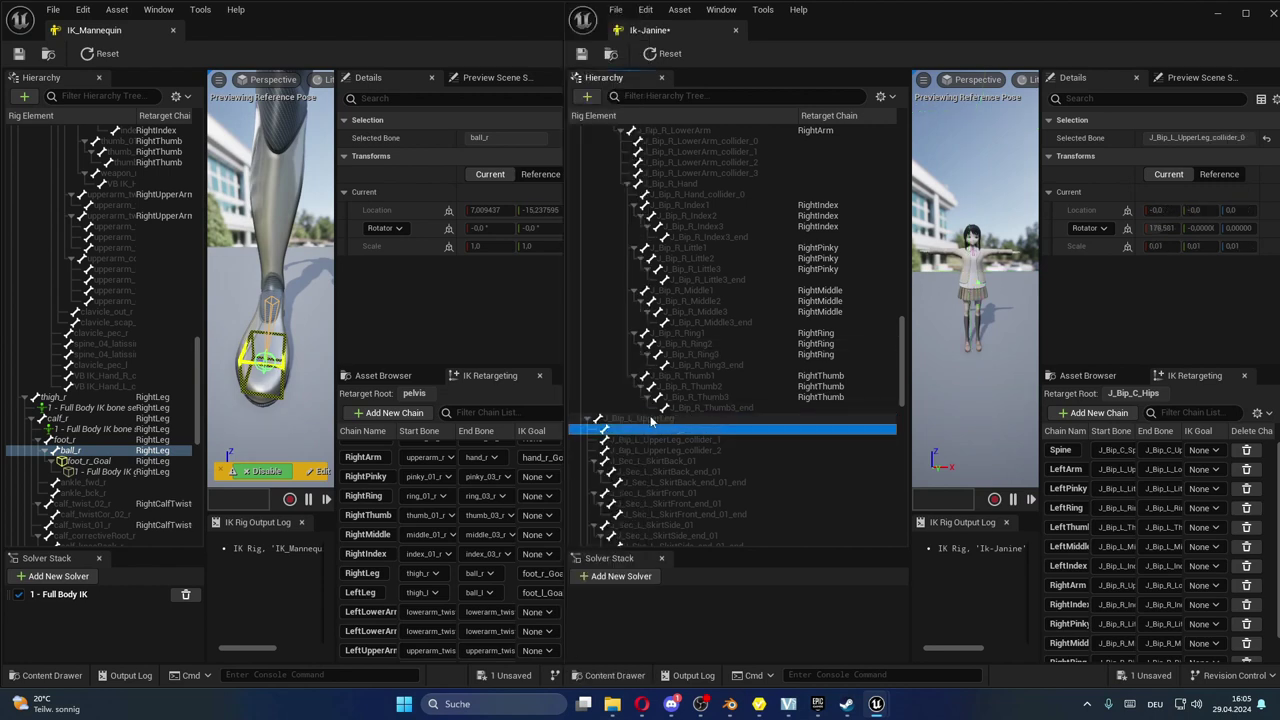
{"action": "left_click", "coordinate": [738, 420]}
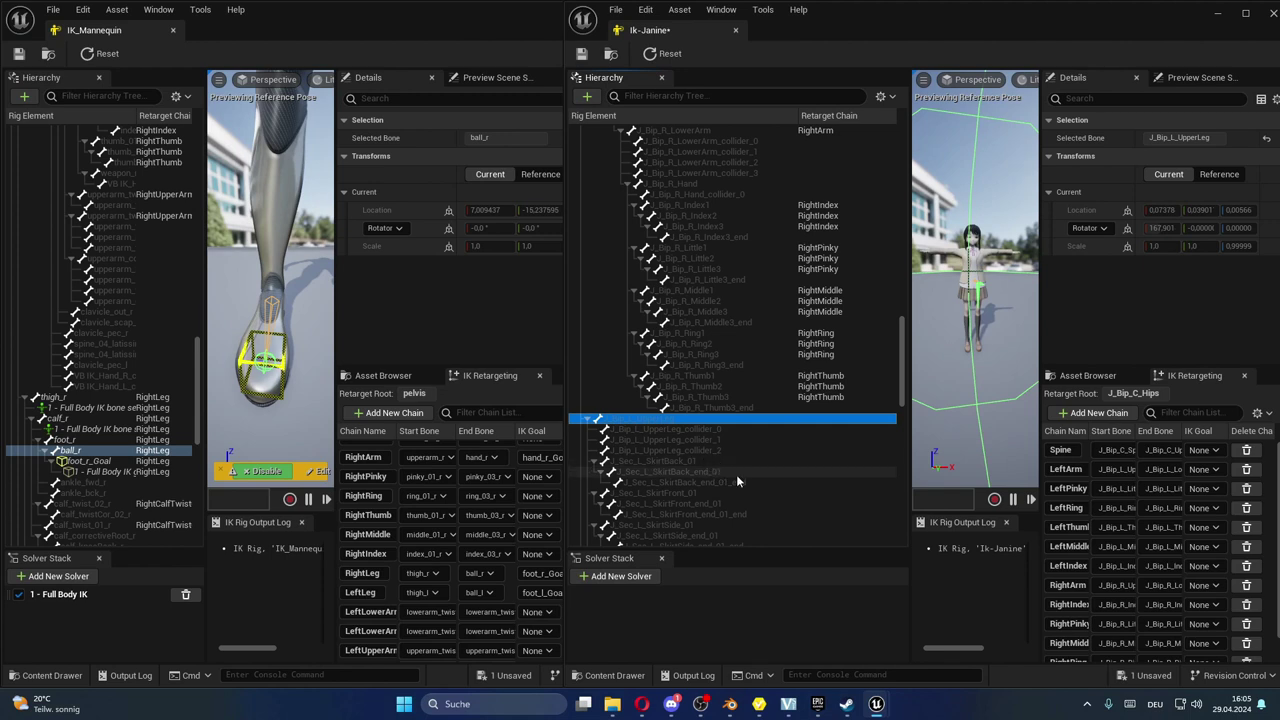
{"action": "scroll", "coordinate": [760, 483], "scroll_direction": "down", "scroll_amount": 1}
{"action": "scroll", "coordinate": [760, 483], "scroll_direction": "down", "scroll_amount": 3}
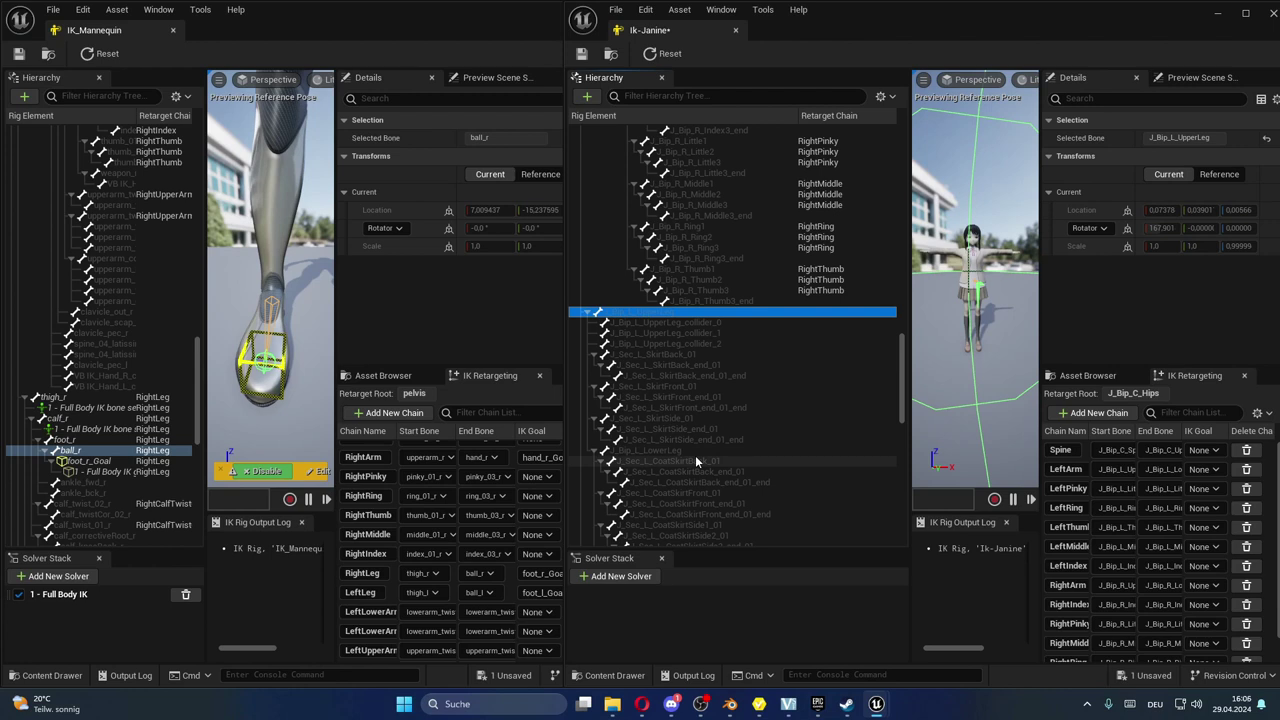
{"action": "left_click", "coordinate": [686, 451], "text": "ctrl"}
{"action": "scroll", "coordinate": [703, 464], "scroll_direction": "down", "scroll_amount": 2}
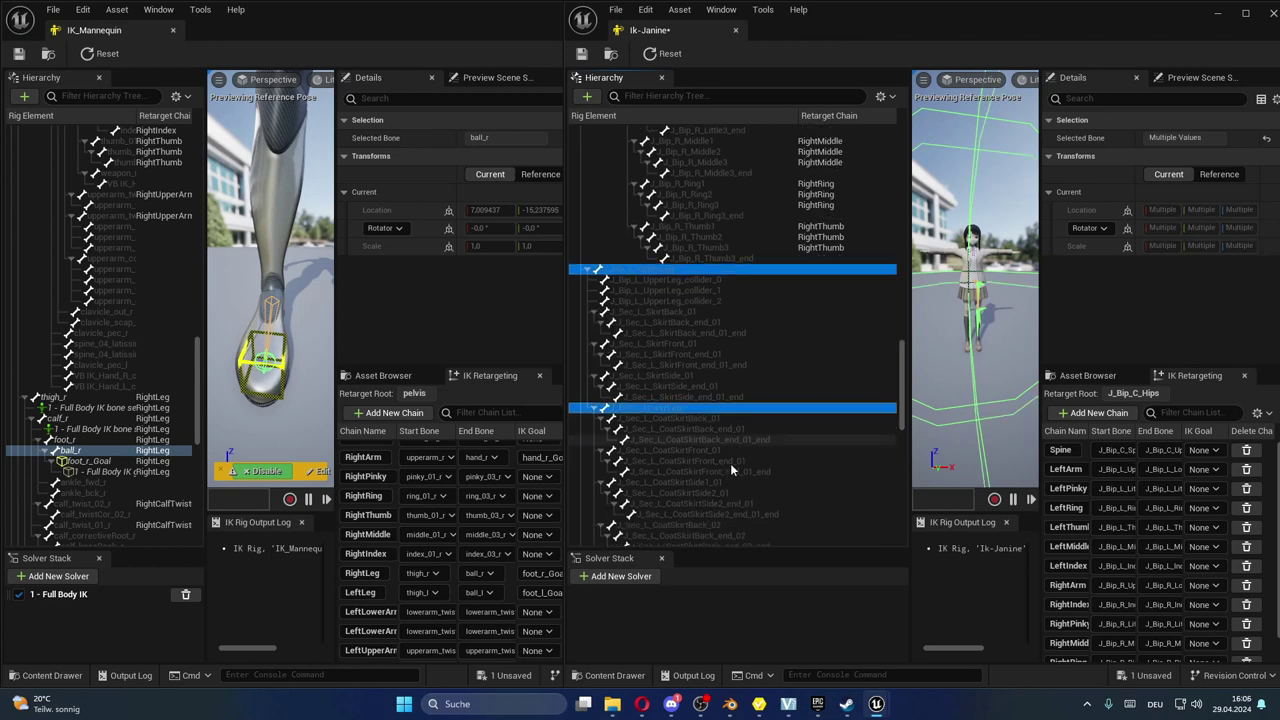
{"action": "scroll", "coordinate": [730, 463], "scroll_direction": "down", "scroll_amount": 3}
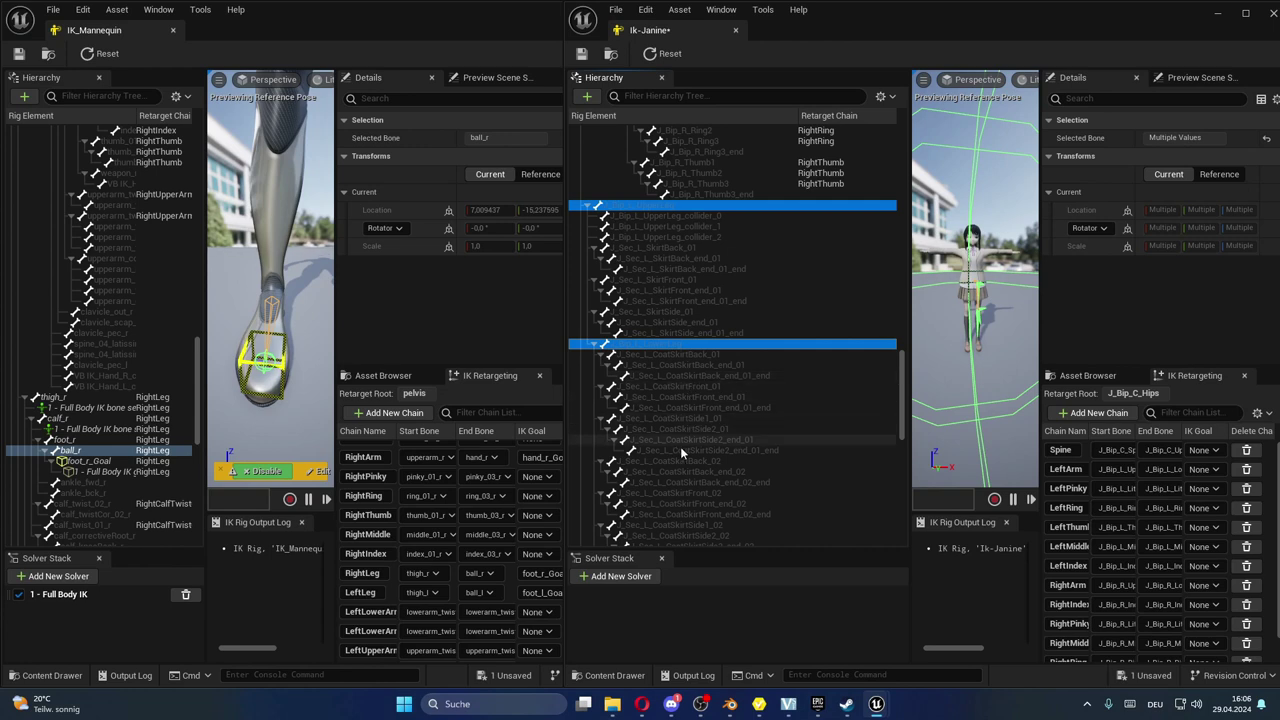
{"action": "scroll", "coordinate": [684, 495], "scroll_direction": "down", "scroll_amount": 1}
{"action": "scroll", "coordinate": [684, 480], "scroll_direction": "down", "scroll_amount": 4}
{"action": "scroll", "coordinate": [688, 450], "scroll_direction": "down", "scroll_amount": 3}
{"action": "scroll", "coordinate": [692, 433], "scroll_direction": "down", "scroll_amount": 1}
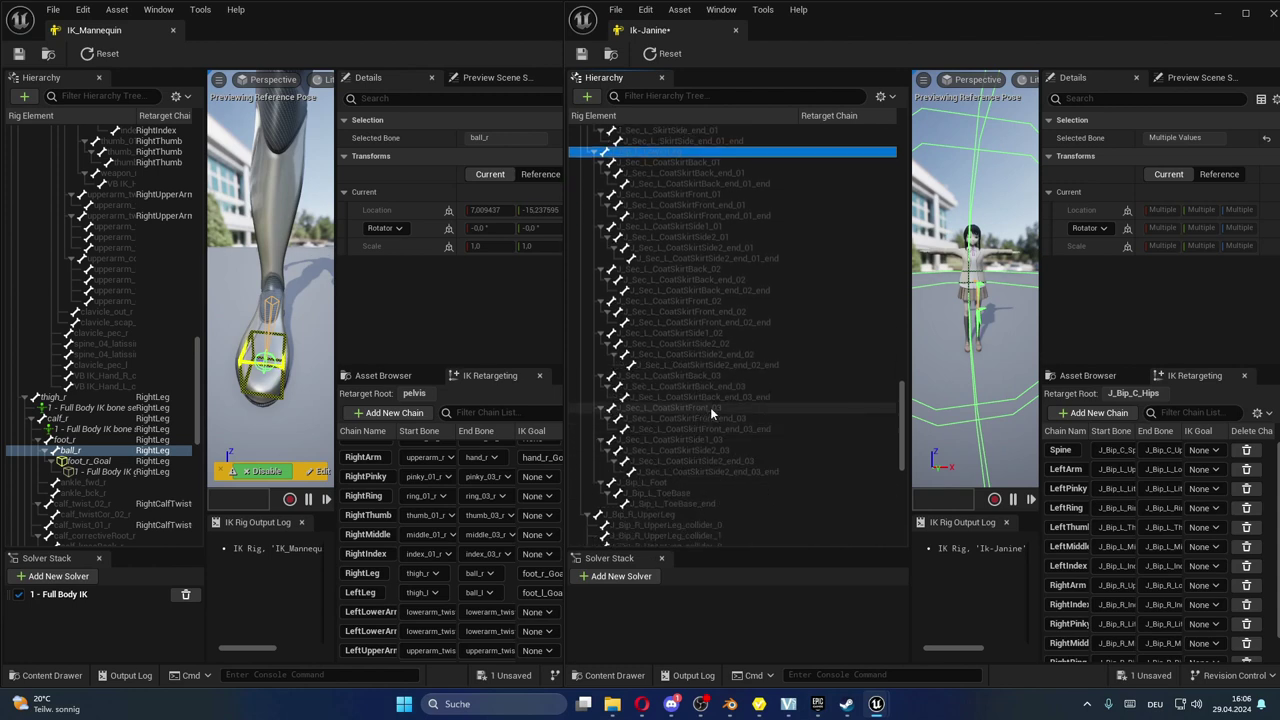
{"action": "left_click", "coordinate": [662, 482], "text": "ctrl"}
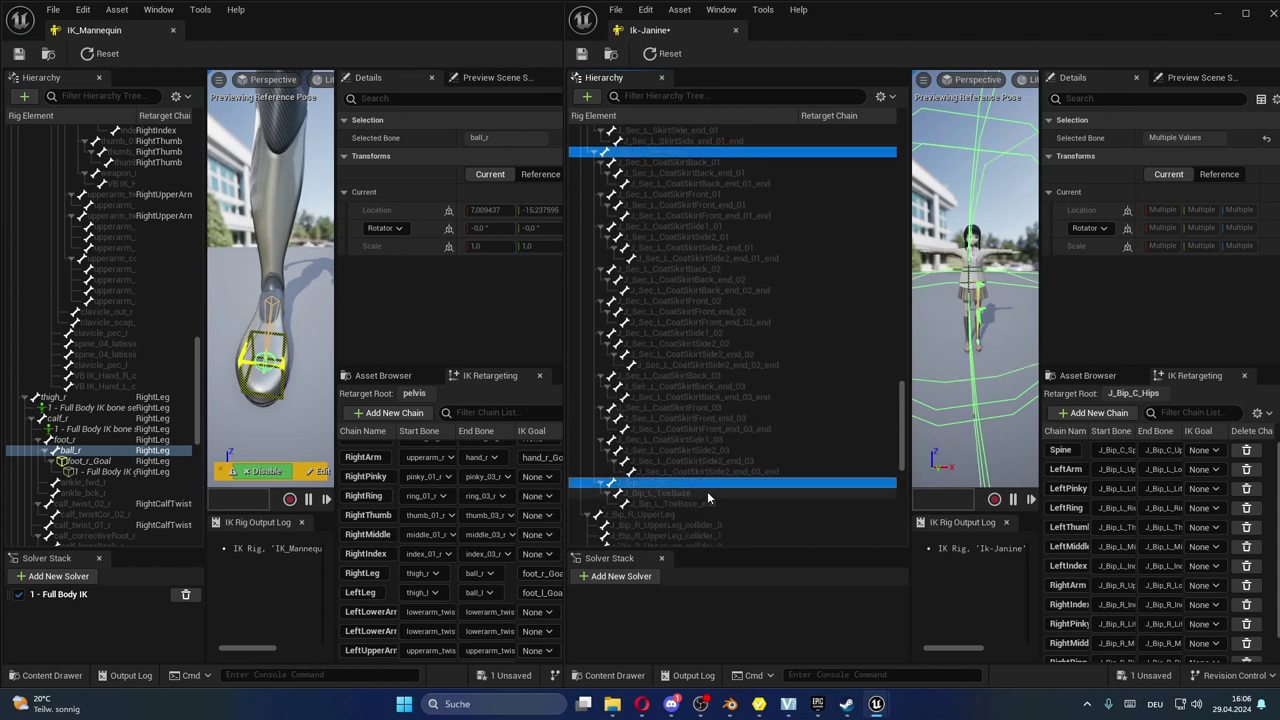
{"action": "left_click", "coordinate": [692, 495], "text": "ctrl"}
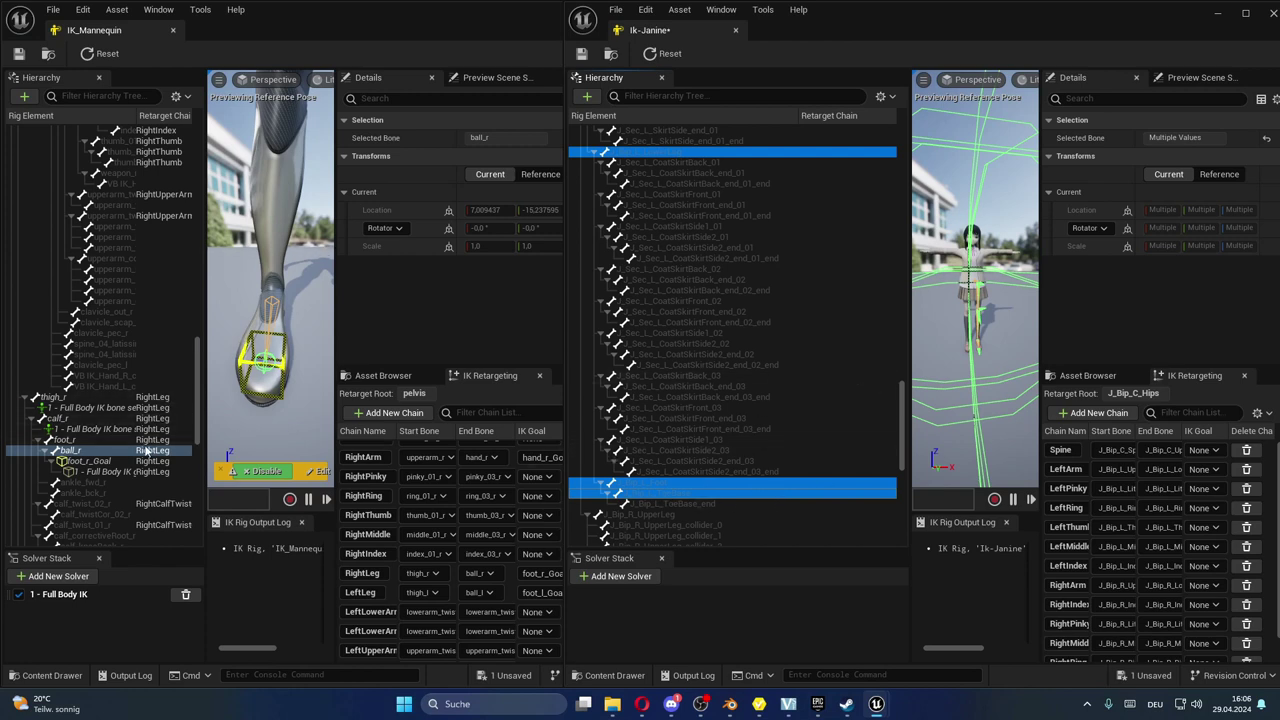
{"action": "left_click", "coordinate": [1084, 413]}
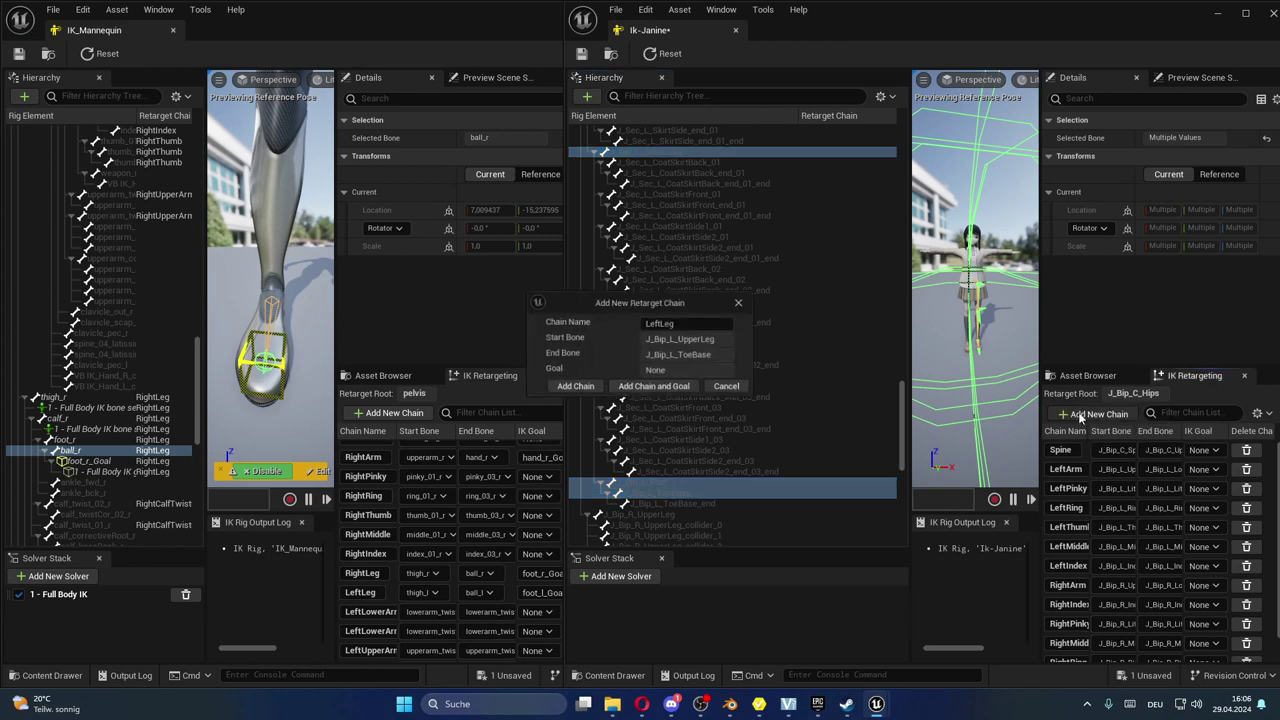
{"action": "left_click", "coordinate": [578, 388]}
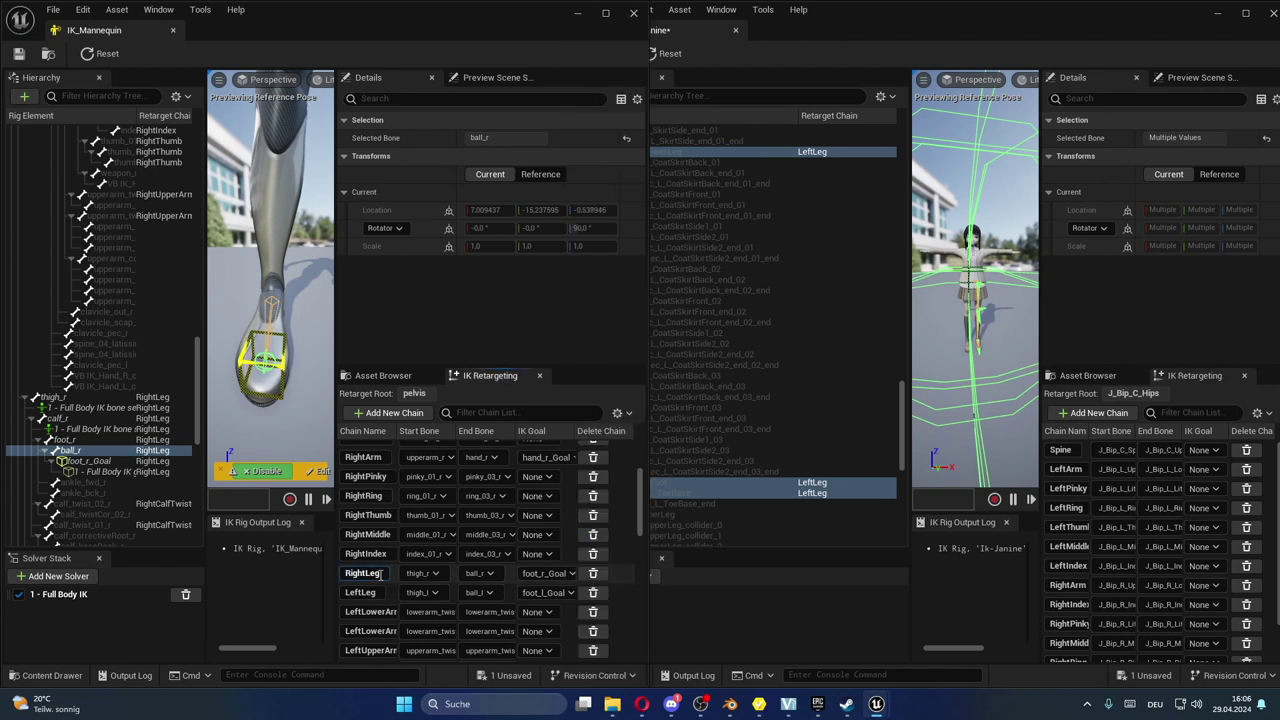
- Create the RightLeg retarget chain from J_Bip_R_UpperLeg down to the right toe base
{"action": "left_click", "coordinate": [840, 492]}
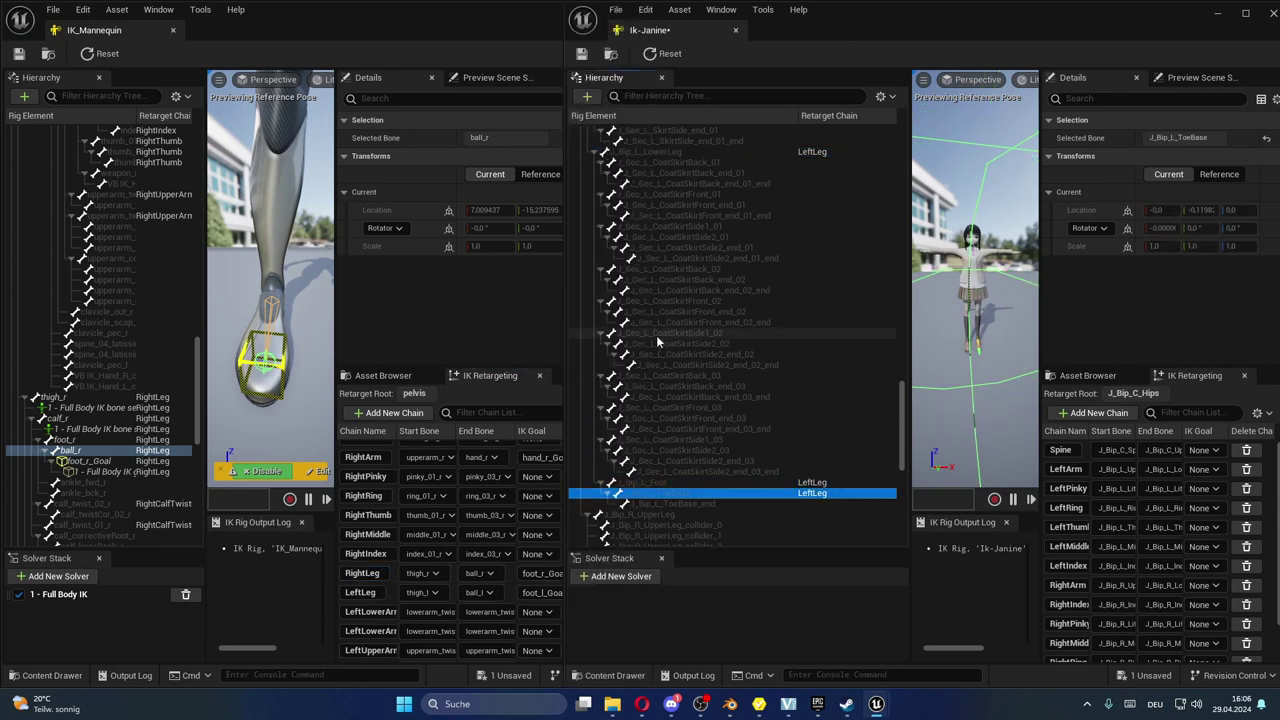
{"action": "scroll", "coordinate": [680, 360], "scroll_direction": "down", "scroll_amount": 3}
{"action": "scroll", "coordinate": [713, 398], "scroll_direction": "down", "scroll_amount": 3}
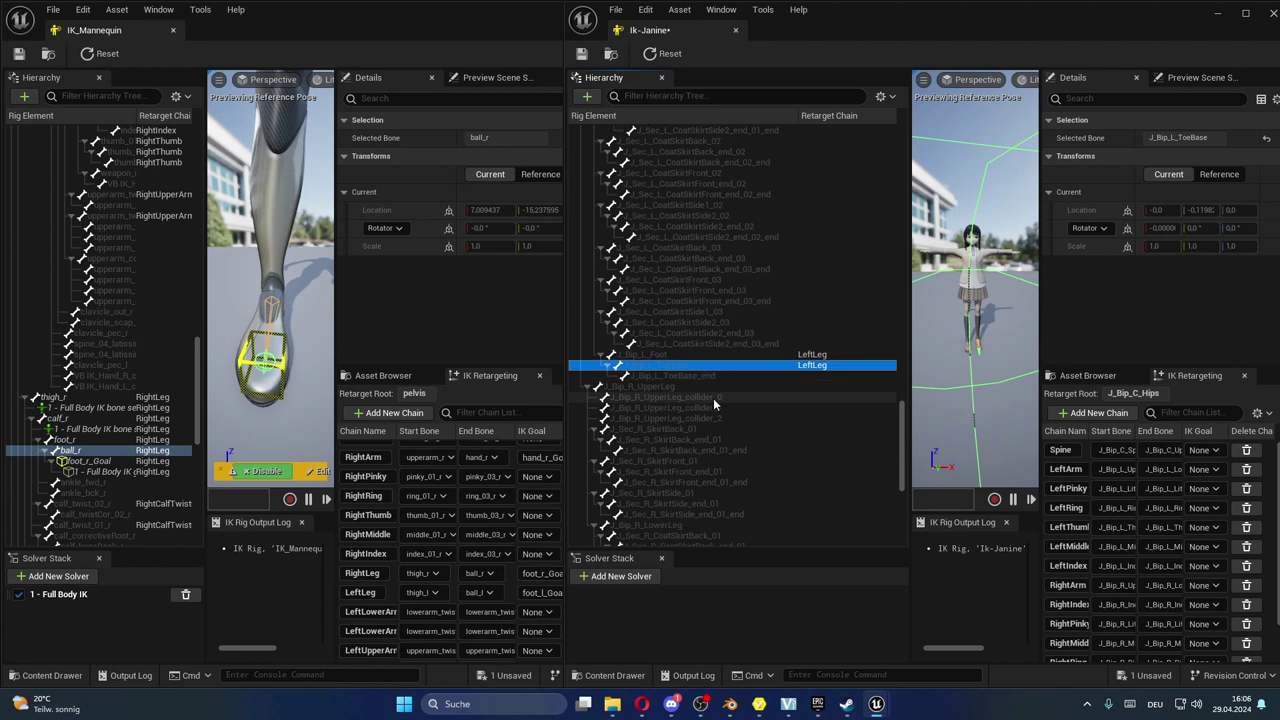
{"action": "left_click", "coordinate": [676, 322]}
{"action": "scroll", "coordinate": [769, 376], "scroll_direction": "down", "scroll_amount": 3}
{"action": "scroll", "coordinate": [769, 376], "scroll_direction": "down", "scroll_amount": 1}
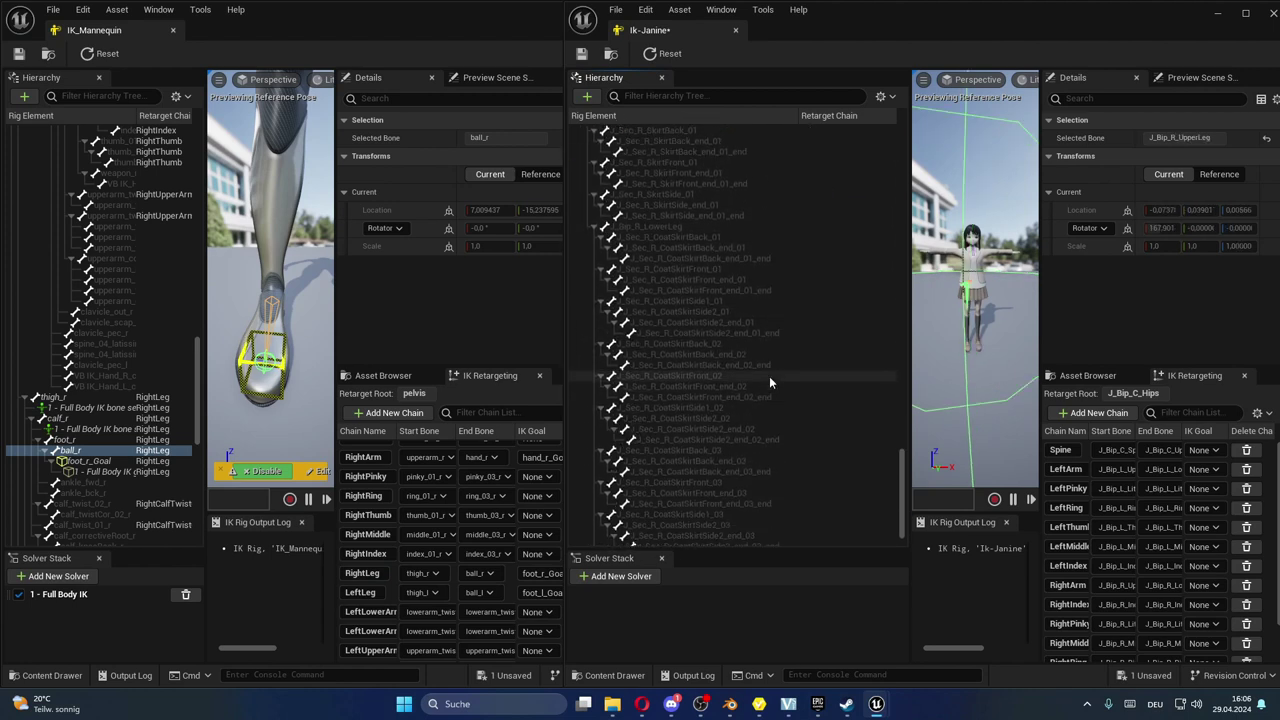
{"action": "left_click", "coordinate": [697, 224], "text": "ctrl"}
{"action": "scroll", "coordinate": [735, 370], "scroll_direction": "down", "scroll_amount": 1}
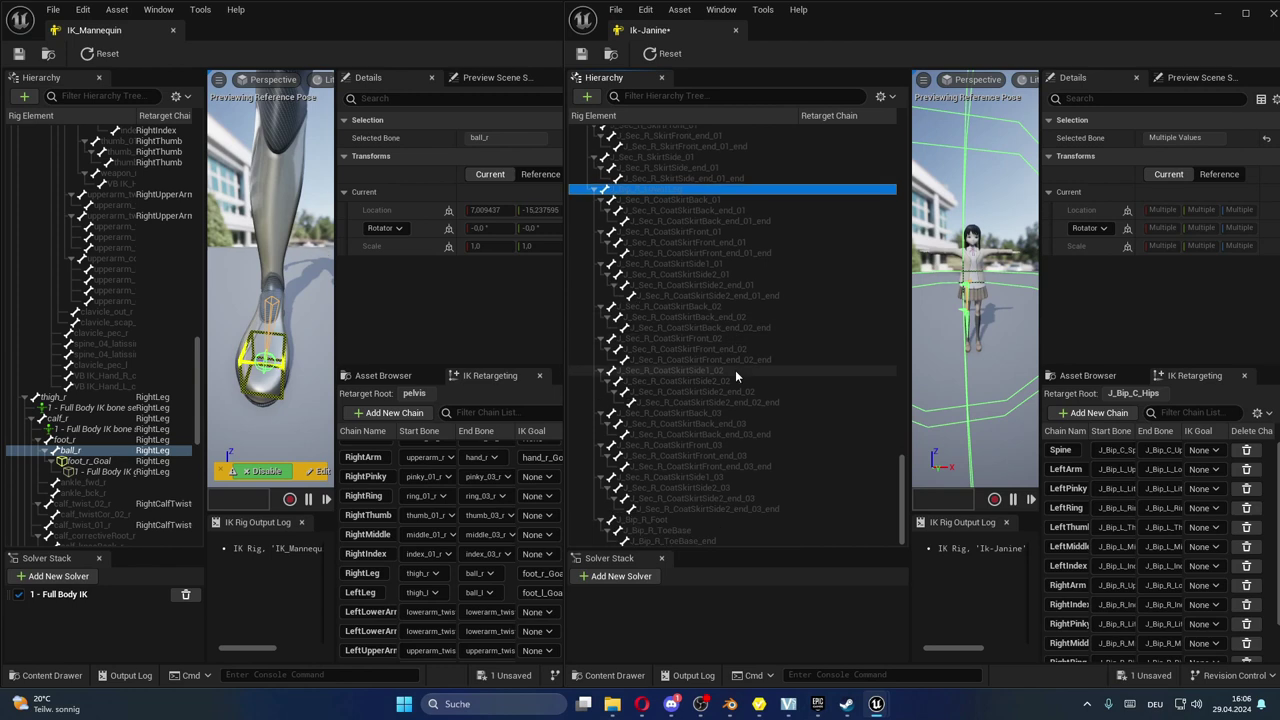
{"action": "left_click", "coordinate": [694, 521], "text": "ctrl"}
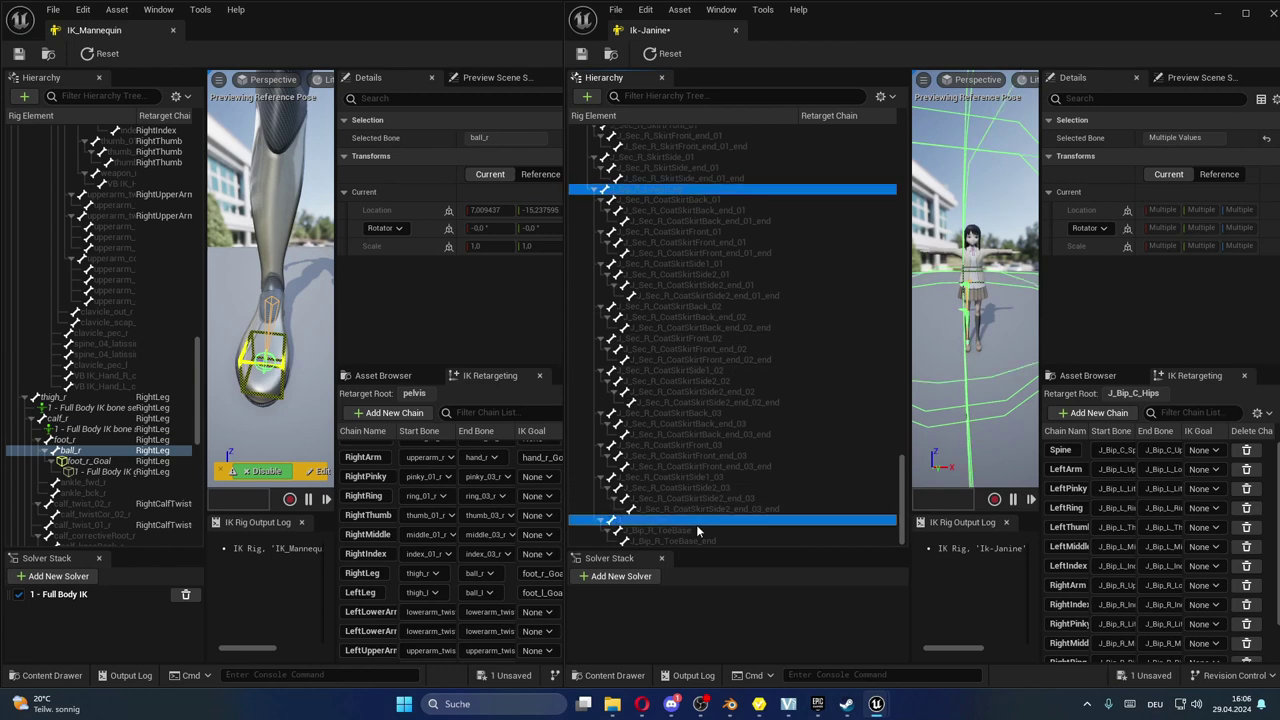
{"action": "left_click", "coordinate": [1092, 413]}
{"action": "left_click", "coordinate": [586, 390]}
{"action": "scroll", "coordinate": [389, 545], "scroll_direction": "down", "scroll_amount": 3}
{"action": "scroll", "coordinate": [398, 530], "scroll_direction": "down", "scroll_amount": 2}
{"action": "scroll", "coordinate": [395, 508], "scroll_direction": "down", "scroll_amount": 2}
{"action": "scroll", "coordinate": [395, 508], "scroll_direction": "down", "scroll_amount": 2}
{"action": "scroll", "coordinate": [395, 508], "scroll_direction": "down", "scroll_amount": 2}
{"action": "scroll", "coordinate": [395, 508], "scroll_direction": "down", "scroll_amount": 2}
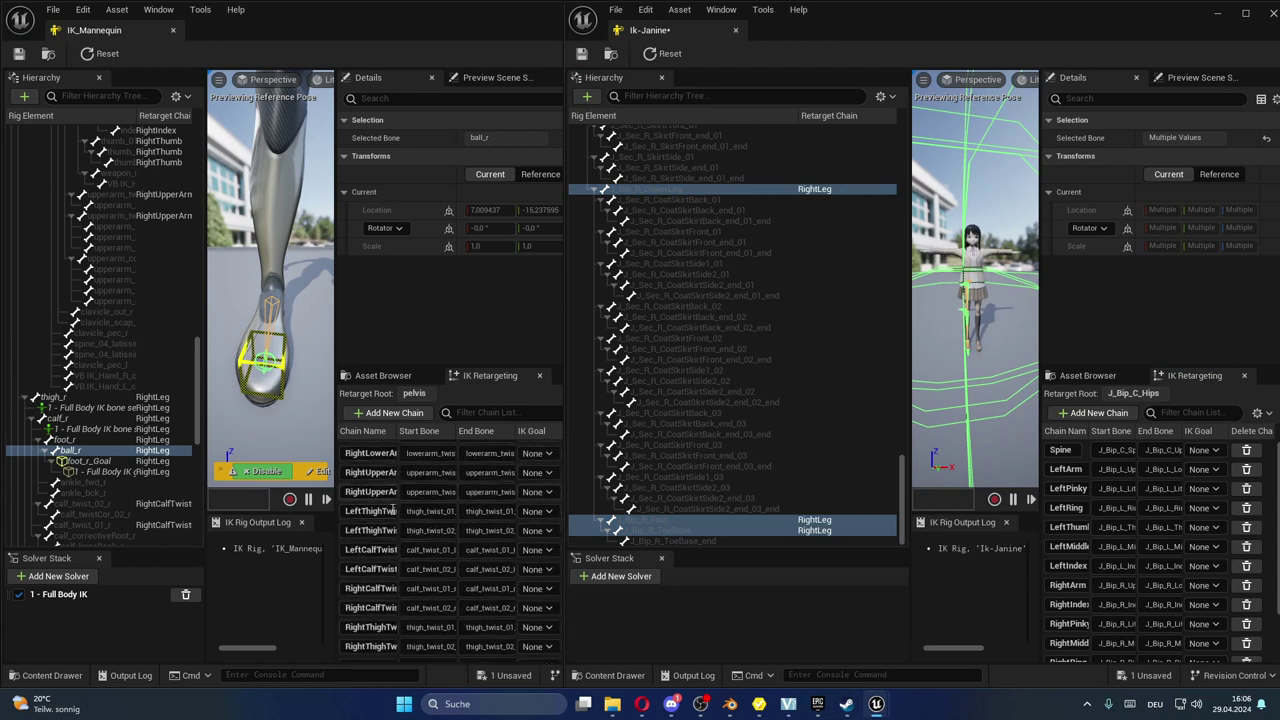
{"action": "scroll", "coordinate": [393, 509], "scroll_direction": "down", "scroll_amount": 2}
{"action": "scroll", "coordinate": [393, 509], "scroll_direction": "down", "scroll_amount": 3}
{"action": "scroll", "coordinate": [393, 509], "scroll_direction": "down", "scroll_amount": 2}
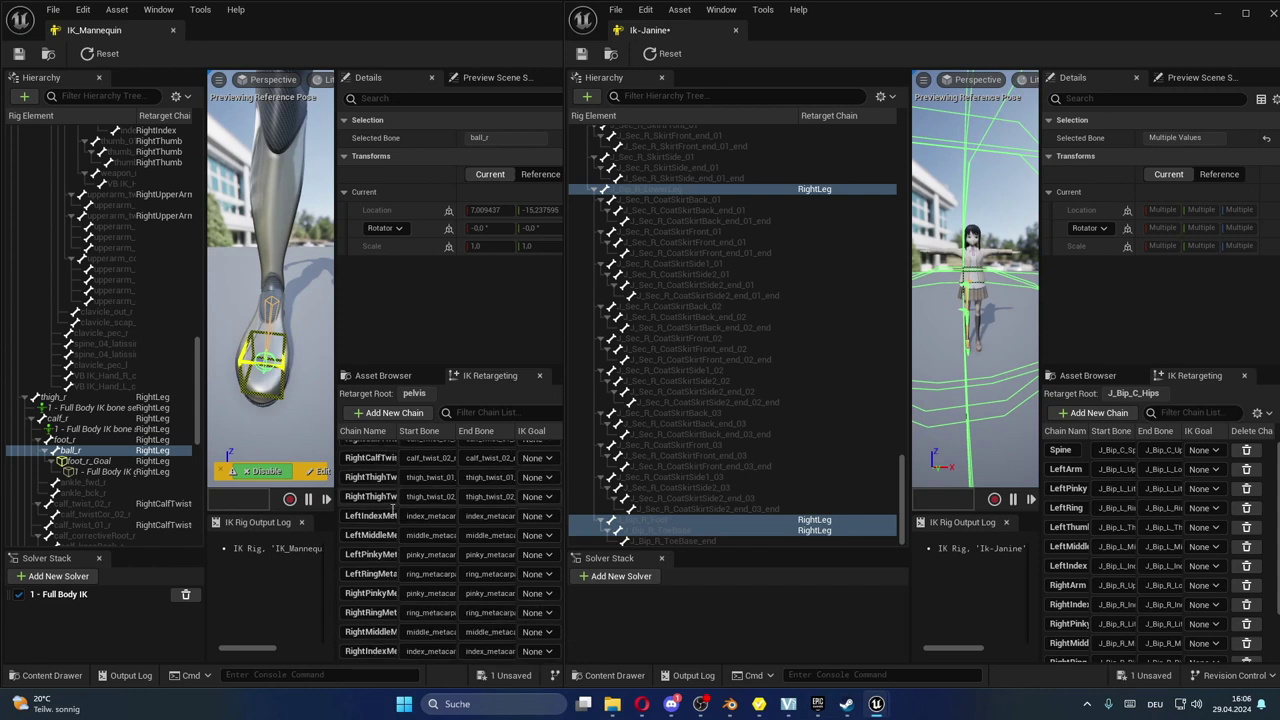
{"action": "scroll", "coordinate": [393, 508], "scroll_direction": "down", "scroll_amount": 3}
{"action": "scroll", "coordinate": [392, 508], "scroll_direction": "down", "scroll_amount": 2}
{"action": "scroll", "coordinate": [392, 508], "scroll_direction": "down", "scroll_amount": 1}
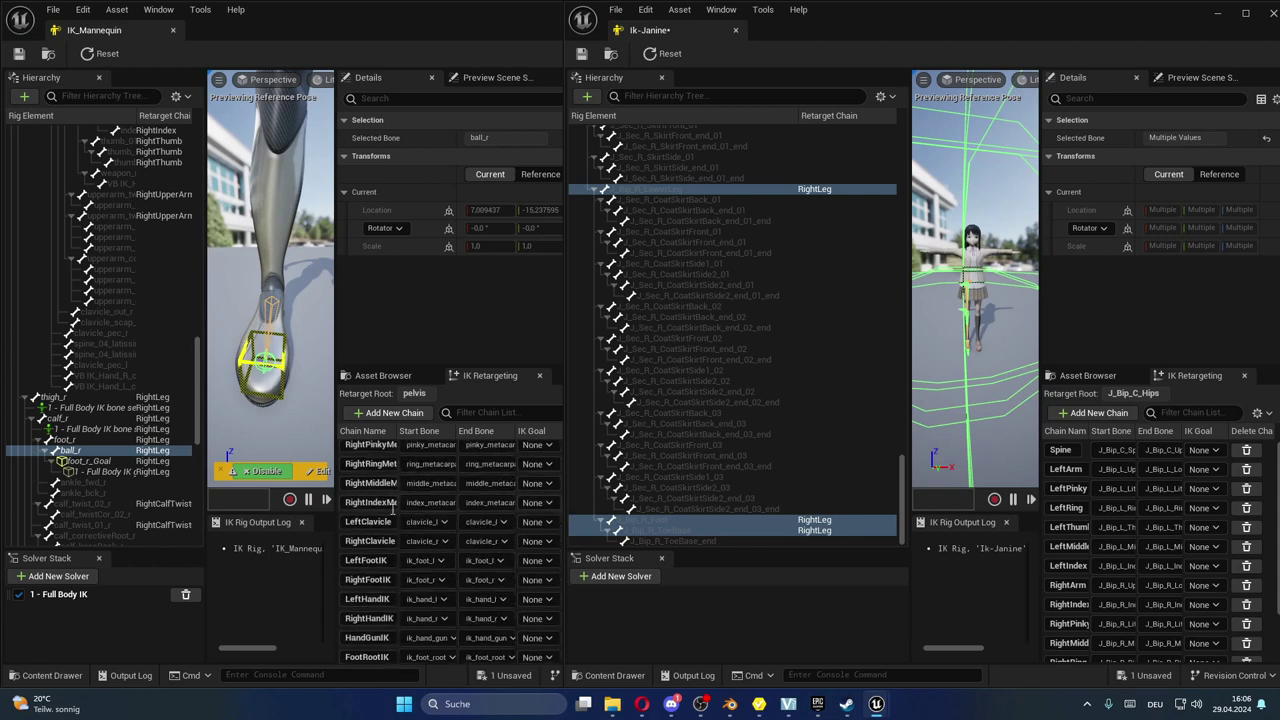
{"action": "scroll", "coordinate": [392, 508], "scroll_direction": "down", "scroll_amount": 2}
{"action": "scroll", "coordinate": [393, 508], "scroll_direction": "down", "scroll_amount": 1}
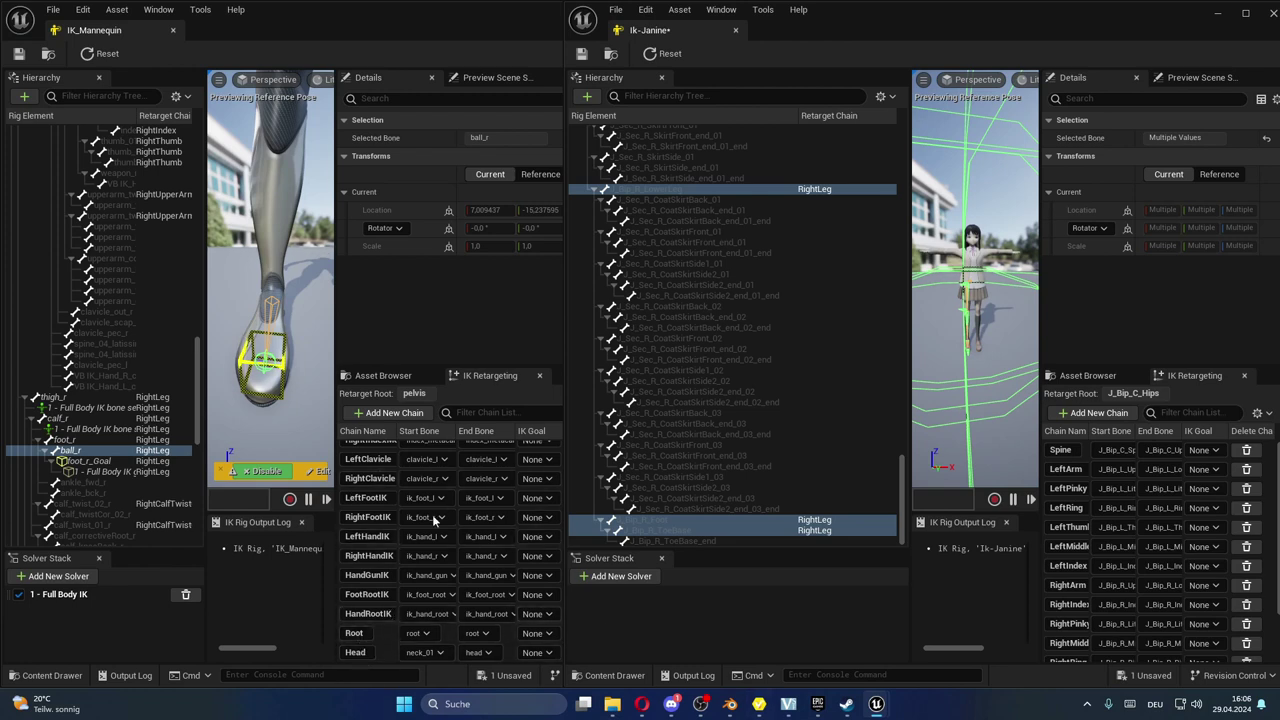
{"action": "scroll", "coordinate": [138, 320], "scroll_direction": "up", "scroll_amount": 3}
{"action": "scroll", "coordinate": [138, 320], "scroll_direction": "up", "scroll_amount": 3}
{"action": "scroll", "coordinate": [137, 319], "scroll_direction": "up", "scroll_amount": 3}
{"action": "scroll", "coordinate": [137, 320], "scroll_direction": "up", "scroll_amount": 3}
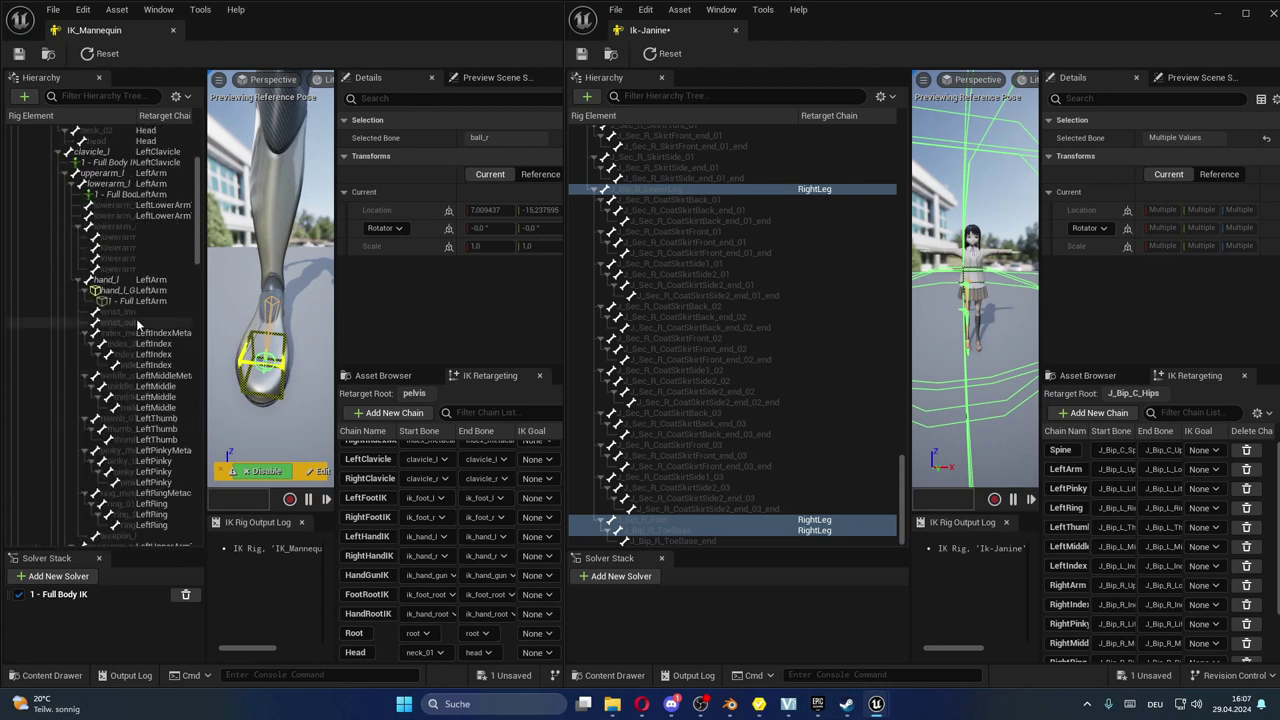
{"action": "scroll", "coordinate": [137, 320], "scroll_direction": "up", "scroll_amount": 5}
{"action": "scroll", "coordinate": [716, 252], "scroll_direction": "up", "scroll_amount": 3}
{"action": "scroll", "coordinate": [716, 252], "scroll_direction": "up", "scroll_amount": 3}
{"action": "scroll", "coordinate": [716, 252], "scroll_direction": "up", "scroll_amount": 3}
{"action": "scroll", "coordinate": [716, 252], "scroll_direction": "up", "scroll_amount": 3}
{"action": "scroll", "coordinate": [716, 252], "scroll_direction": "up", "scroll_amount": 3}
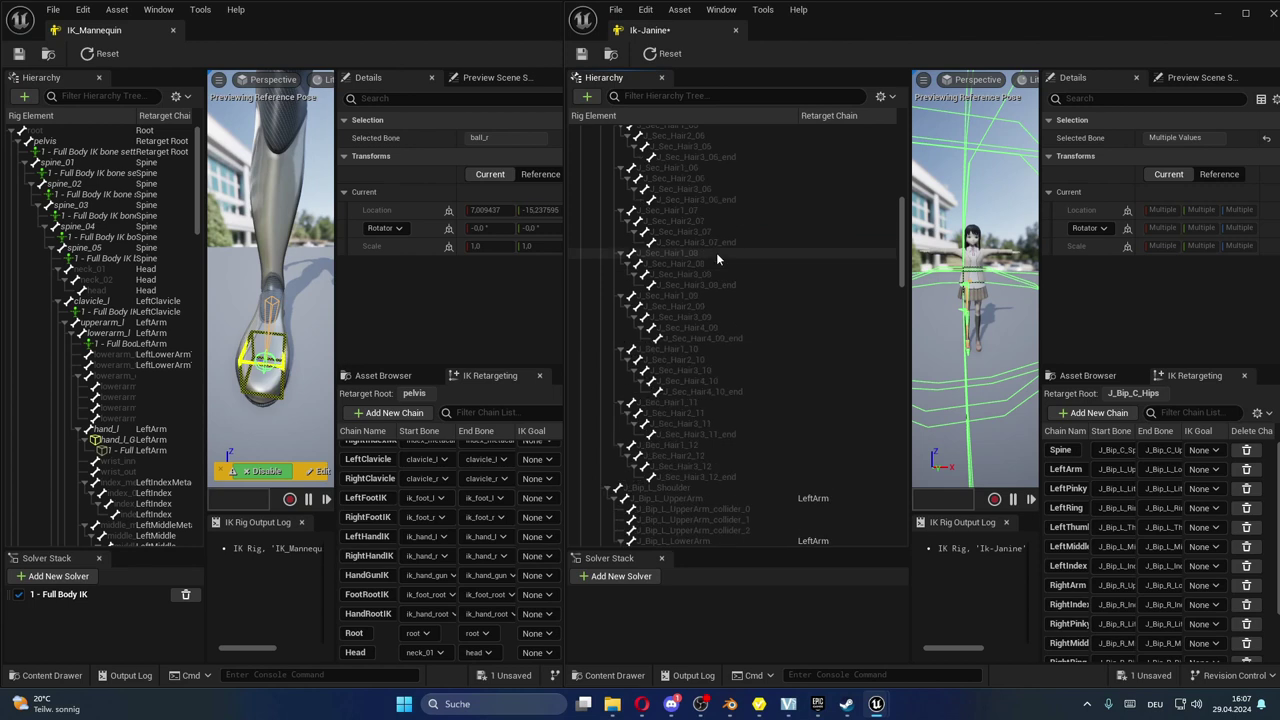
{"action": "scroll", "coordinate": [716, 252], "scroll_direction": "up", "scroll_amount": 3}
{"action": "scroll", "coordinate": [716, 252], "scroll_direction": "up", "scroll_amount": 3}
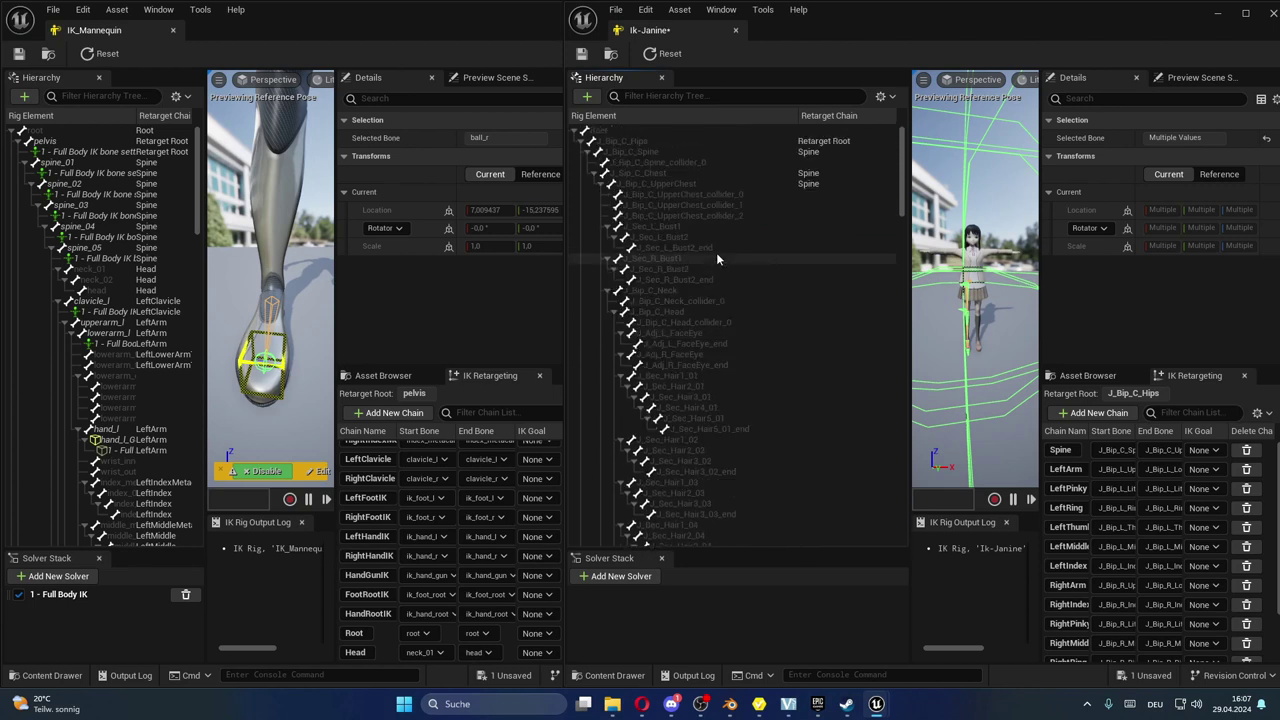
- Add a Root retarget chain on the rig's root bone
{"action": "left_click", "coordinate": [691, 130]}
{"action": "left_click", "coordinate": [1079, 416]}
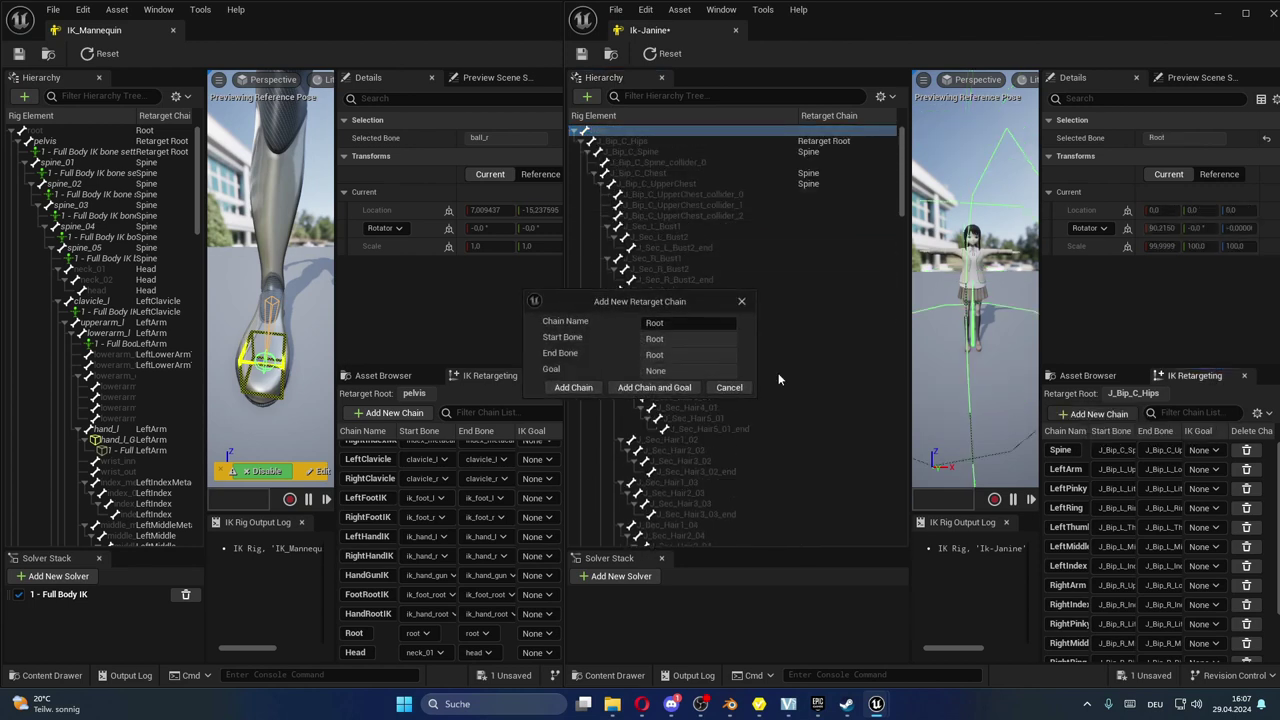
{"action": "left_click", "coordinate": [574, 388]}
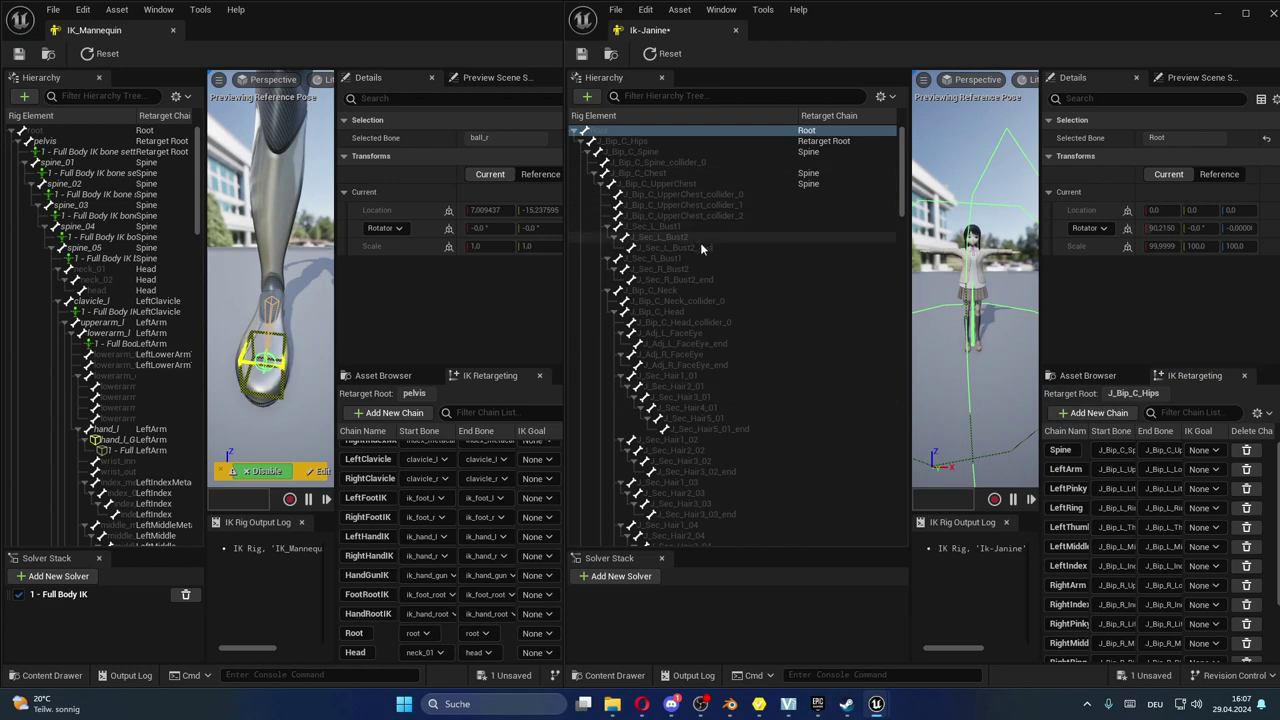
- Add a Head retarget chain spanning J_Bip_C_Neck to J_Bip_C_Head
{"action": "scroll", "coordinate": [716, 440], "scroll_direction": "down", "scroll_amount": 2}
{"action": "scroll", "coordinate": [717, 435], "scroll_direction": "down", "scroll_amount": 2}
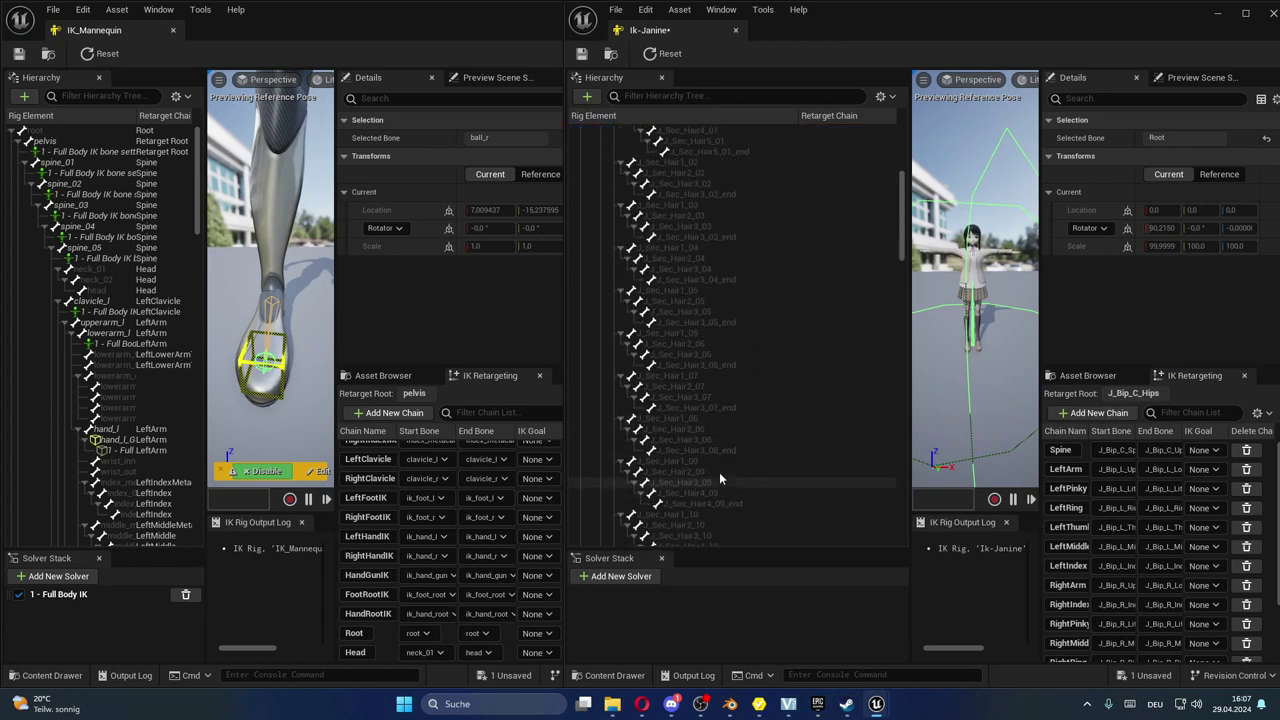
{"action": "scroll", "coordinate": [735, 425], "scroll_direction": "up", "scroll_amount": 4}
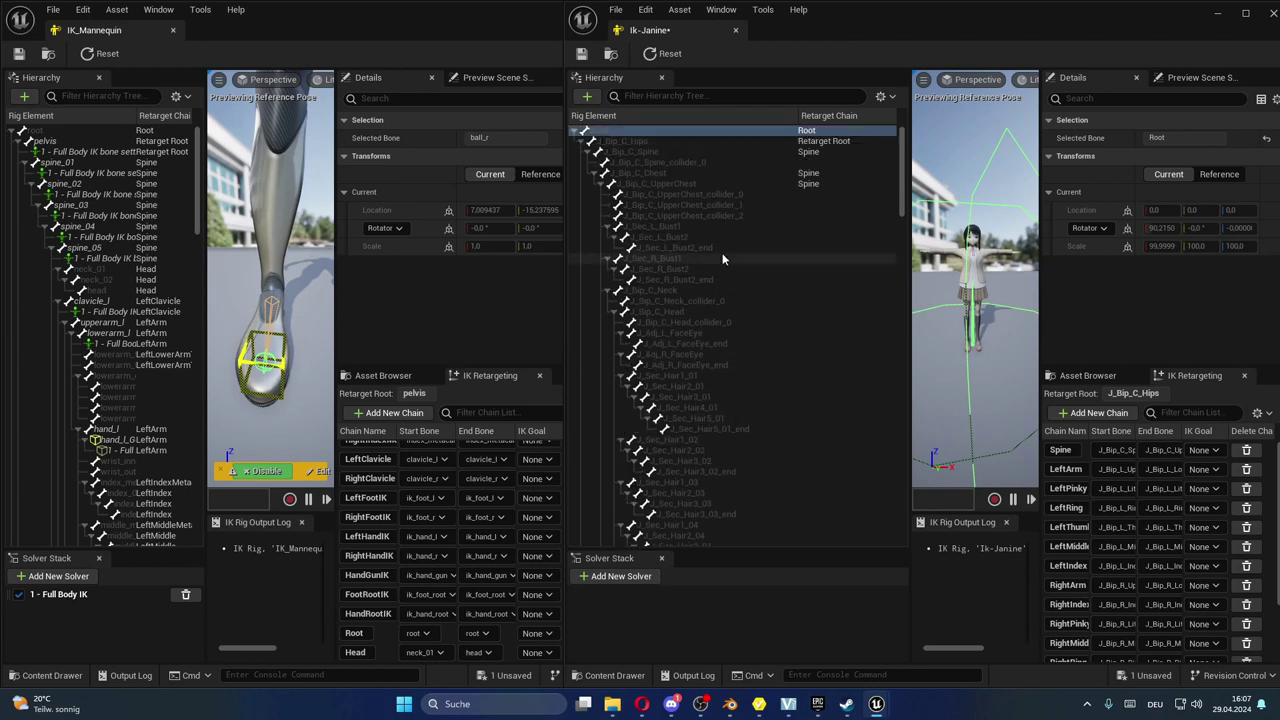
{"action": "left_click", "coordinate": [683, 290]}
{"action": "left_click", "coordinate": [681, 308], "text": "ctrl"}
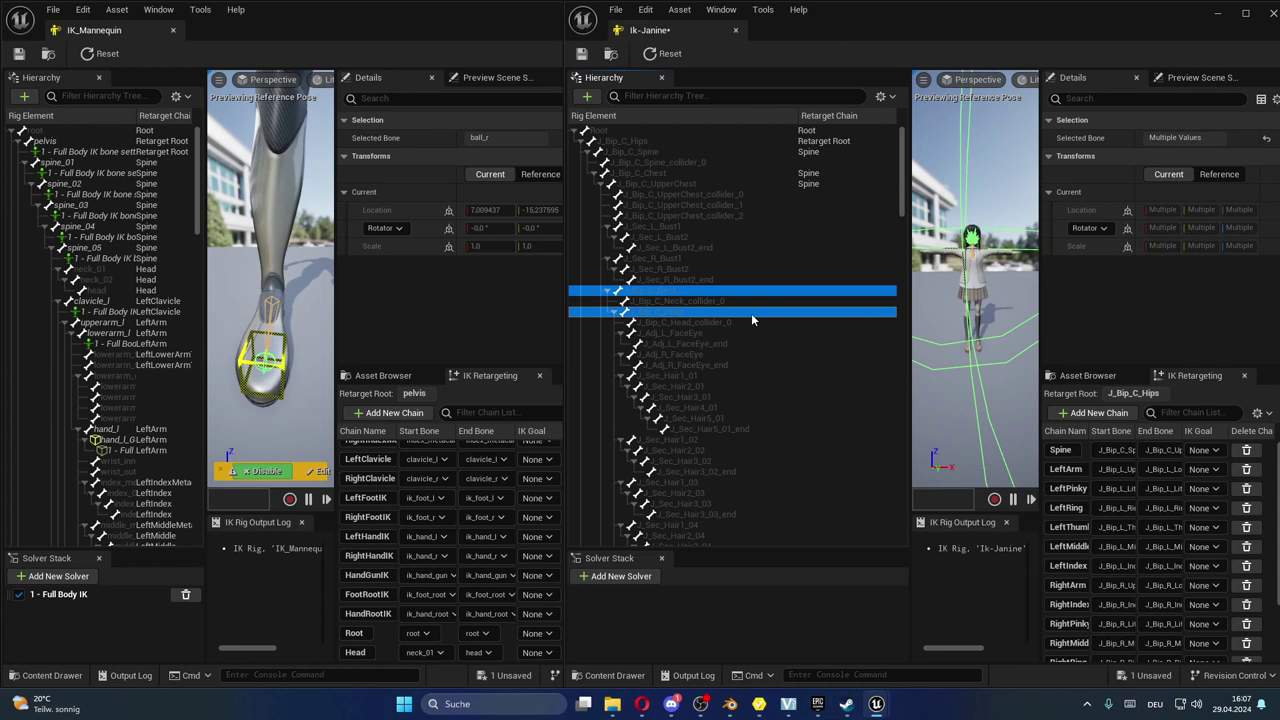
{"action": "left_click", "coordinate": [1093, 413]}
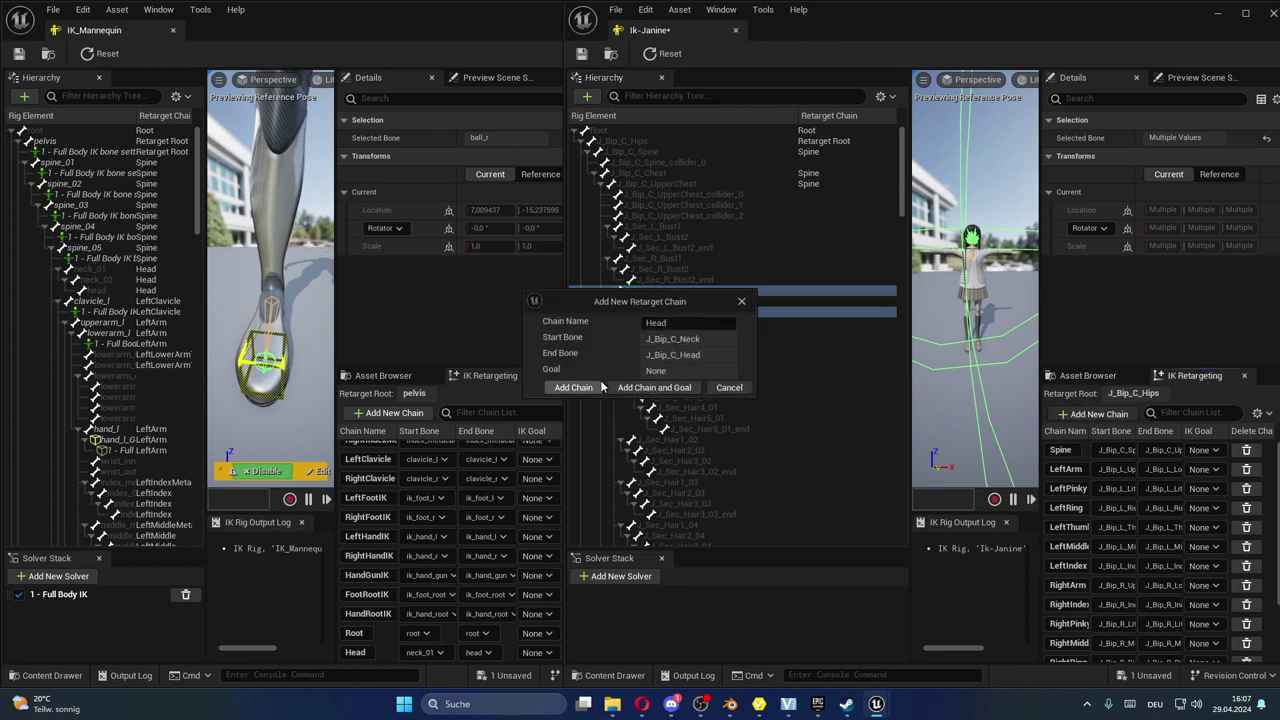
{"action": "left_click", "coordinate": [592, 386]}
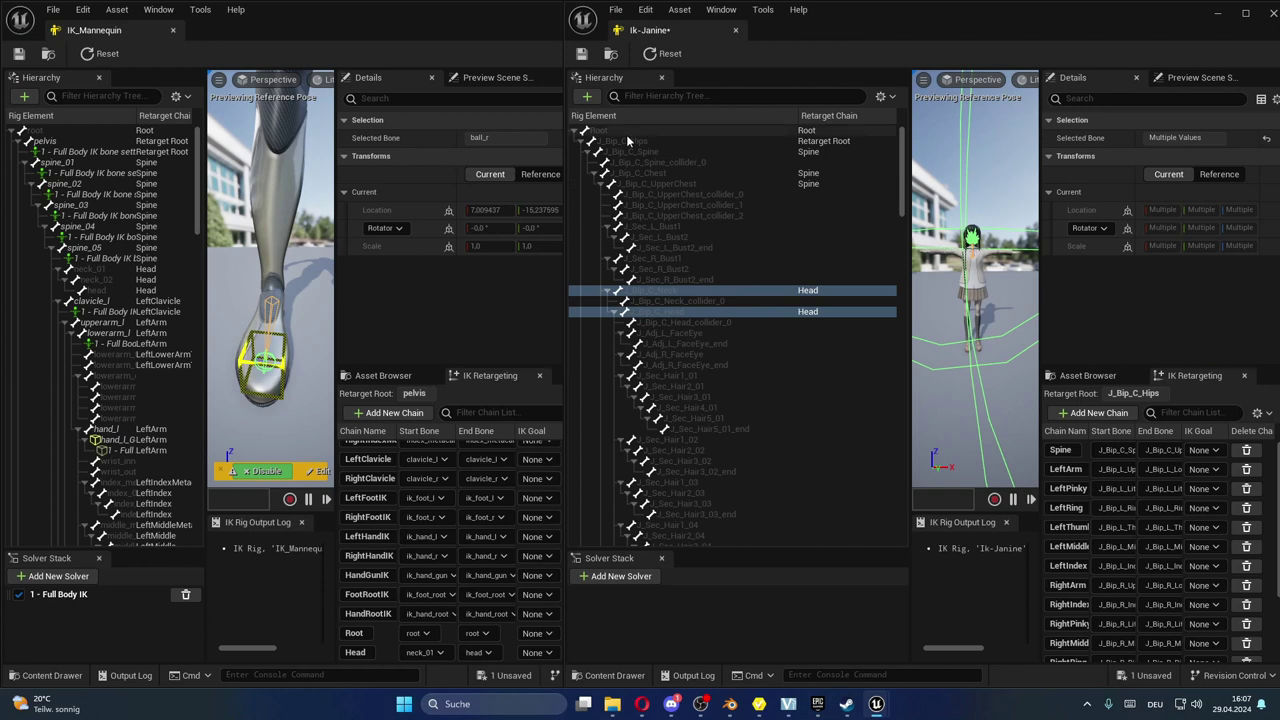
- Save the Ik-Janine rig and review the chain list, leaving RightThumb's start bone unchanged
{"action": "left_click", "coordinate": [581, 53]}
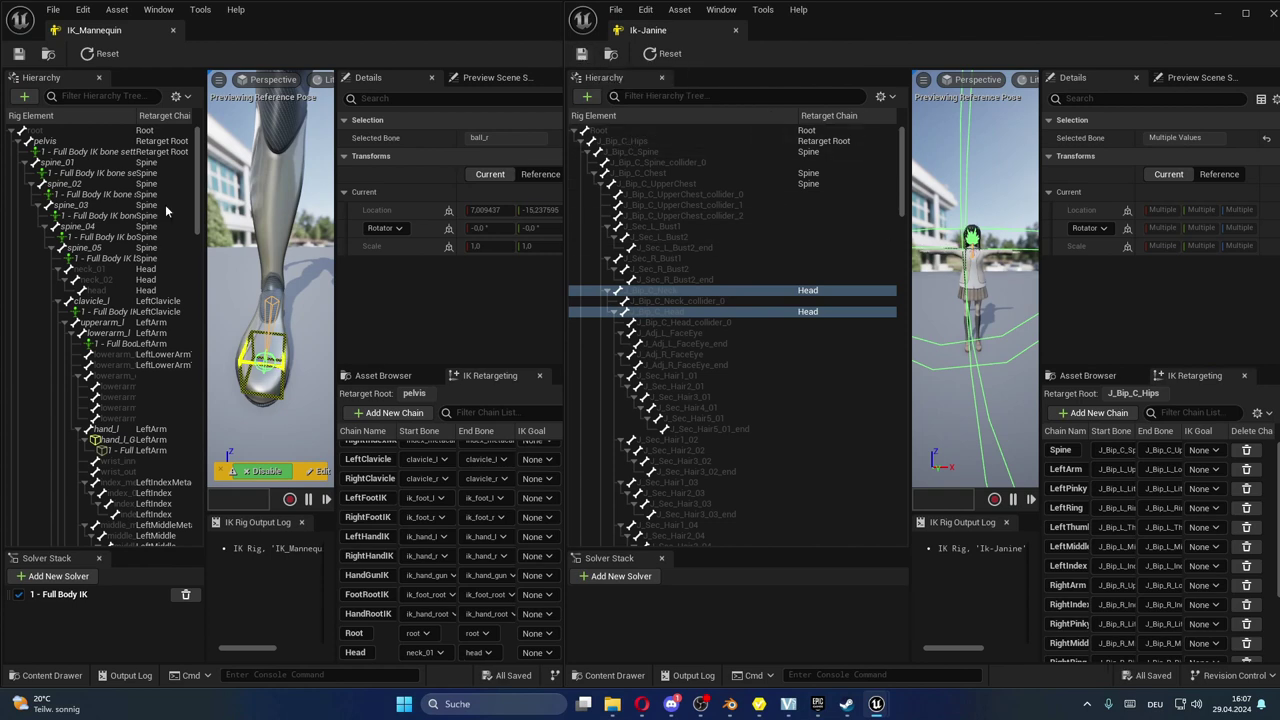
{"action": "scroll", "coordinate": [1093, 564], "scroll_direction": "down", "scroll_amount": 3}
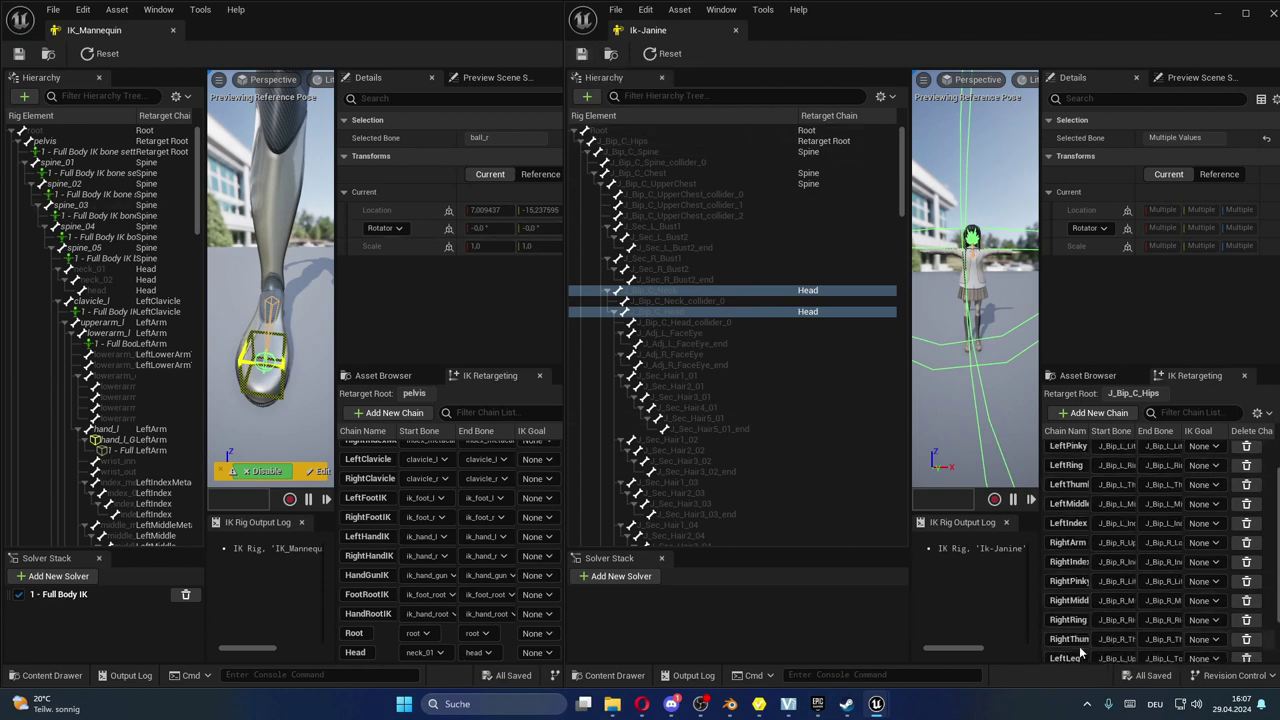
{"action": "scroll", "coordinate": [1065, 612], "scroll_direction": "down", "scroll_amount": 1}
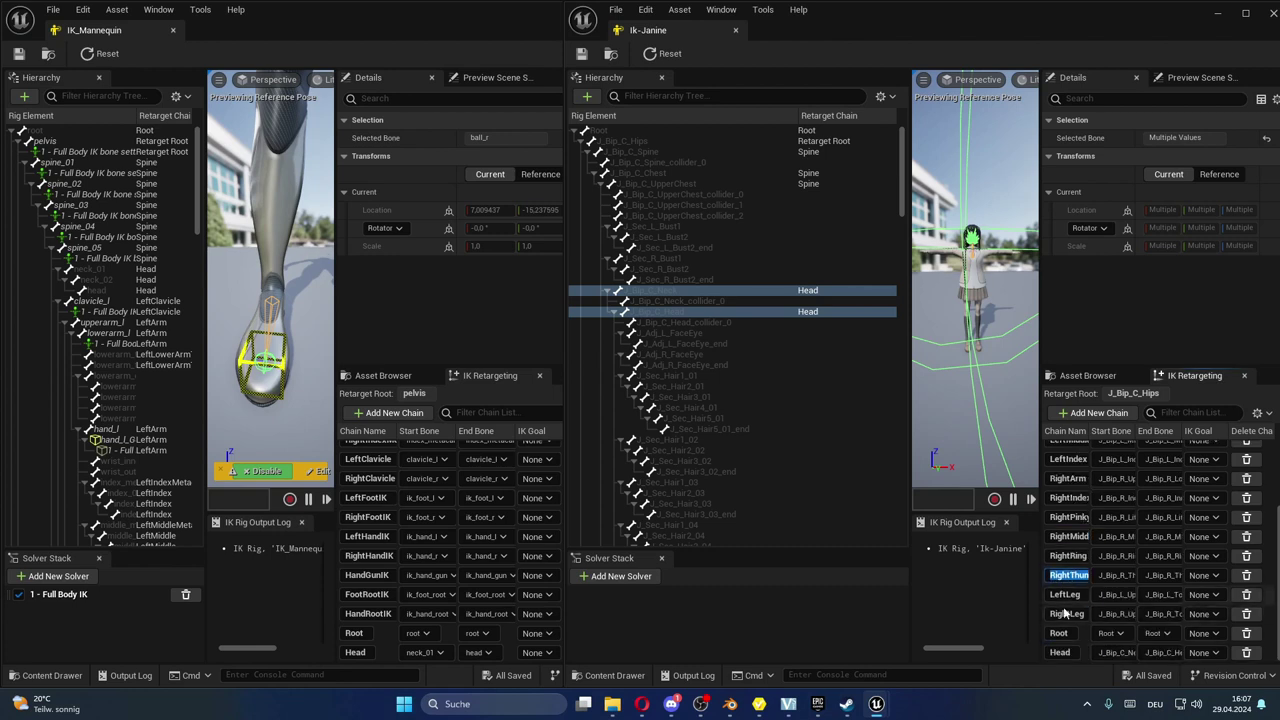
{"action": "left_click", "coordinate": [1118, 578]}
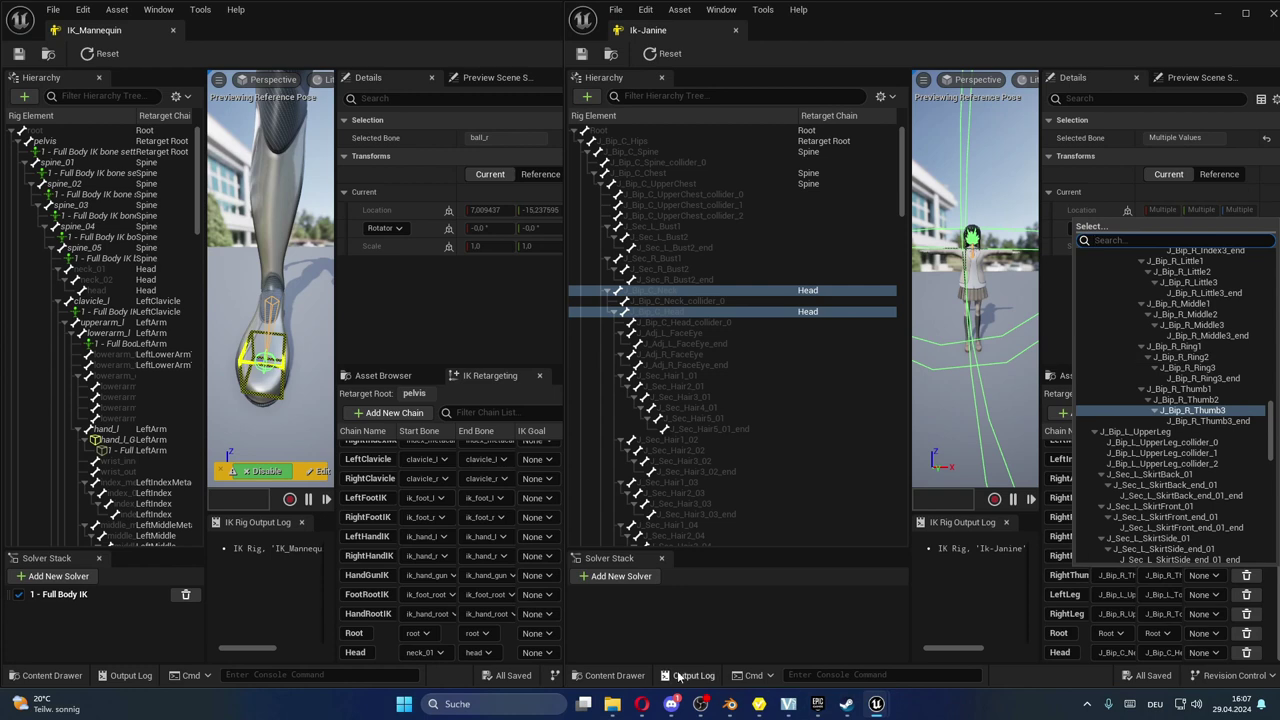
{"action": "left_click", "coordinate": [866, 614]}
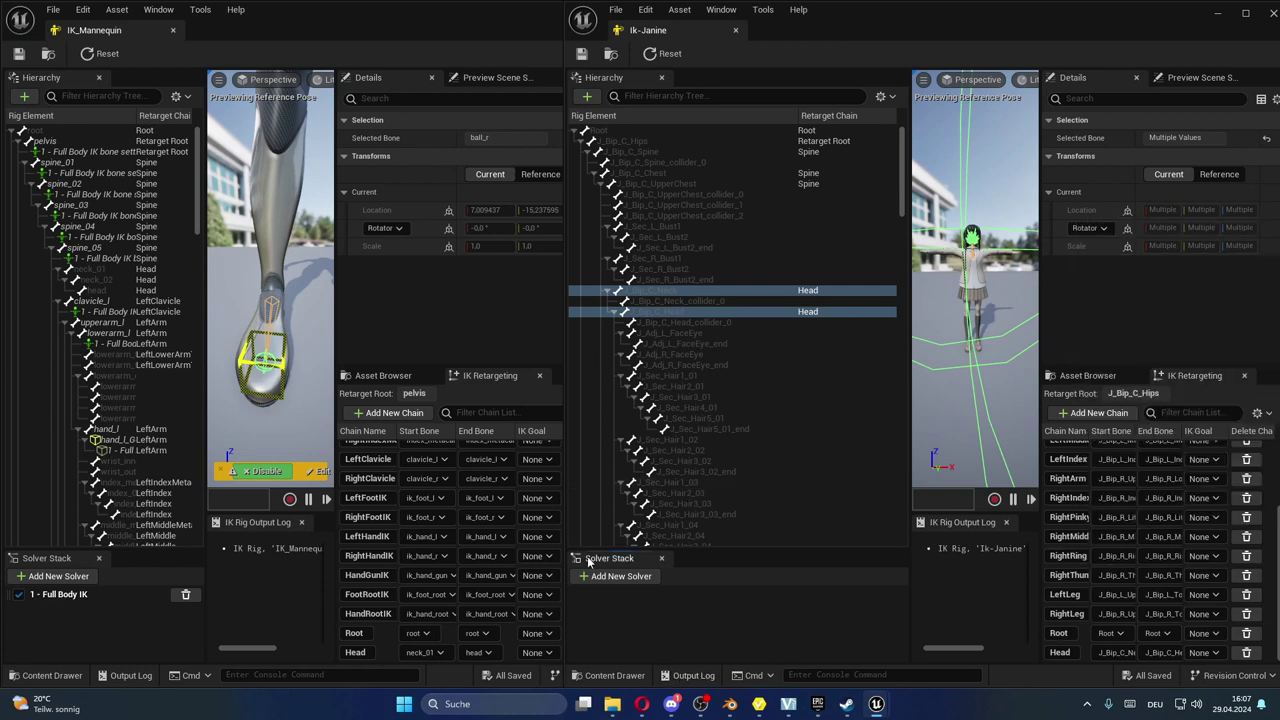
{"action": "scroll", "coordinate": [543, 612], "scroll_direction": "up", "scroll_amount": 10}
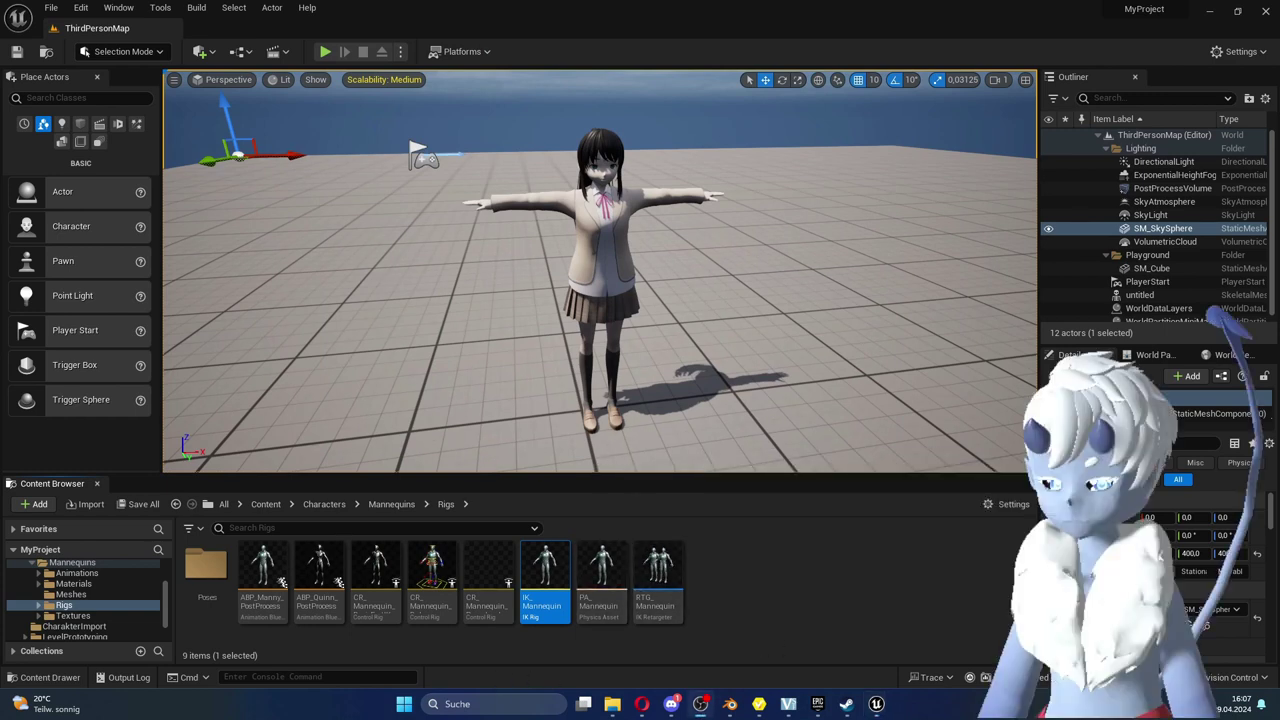
- Open RTG_Mannequin, set its Target IKRig Asset to Ik-Janine, and maximize the window
{"action": "left_click", "coordinate": [748, 597]}
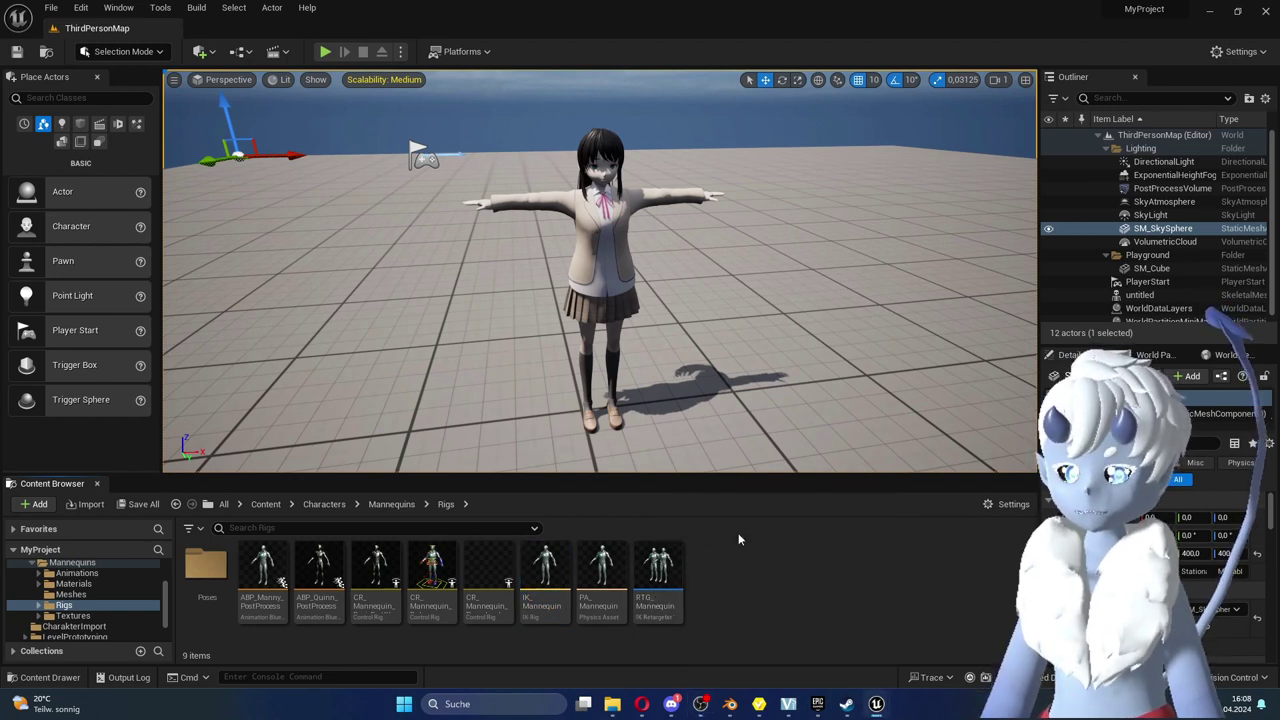
{"action": "double_click", "coordinate": [657, 580]}
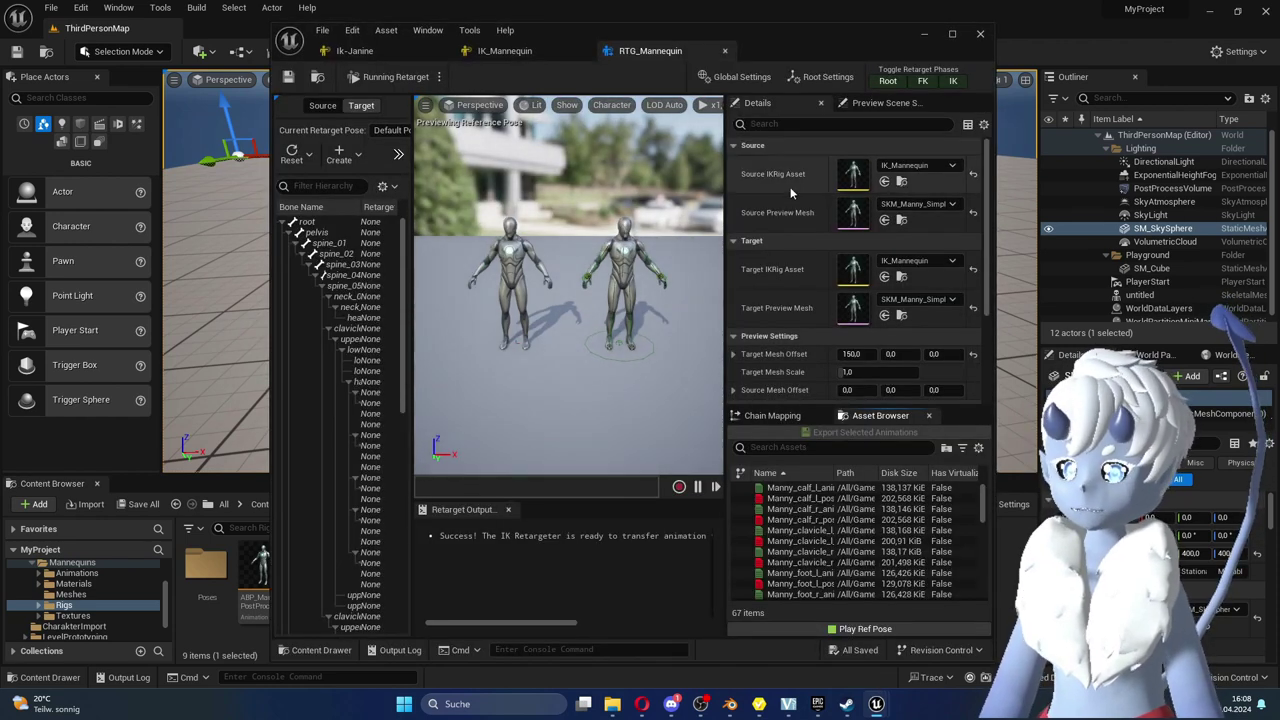
{"action": "left_click", "coordinate": [972, 270]}
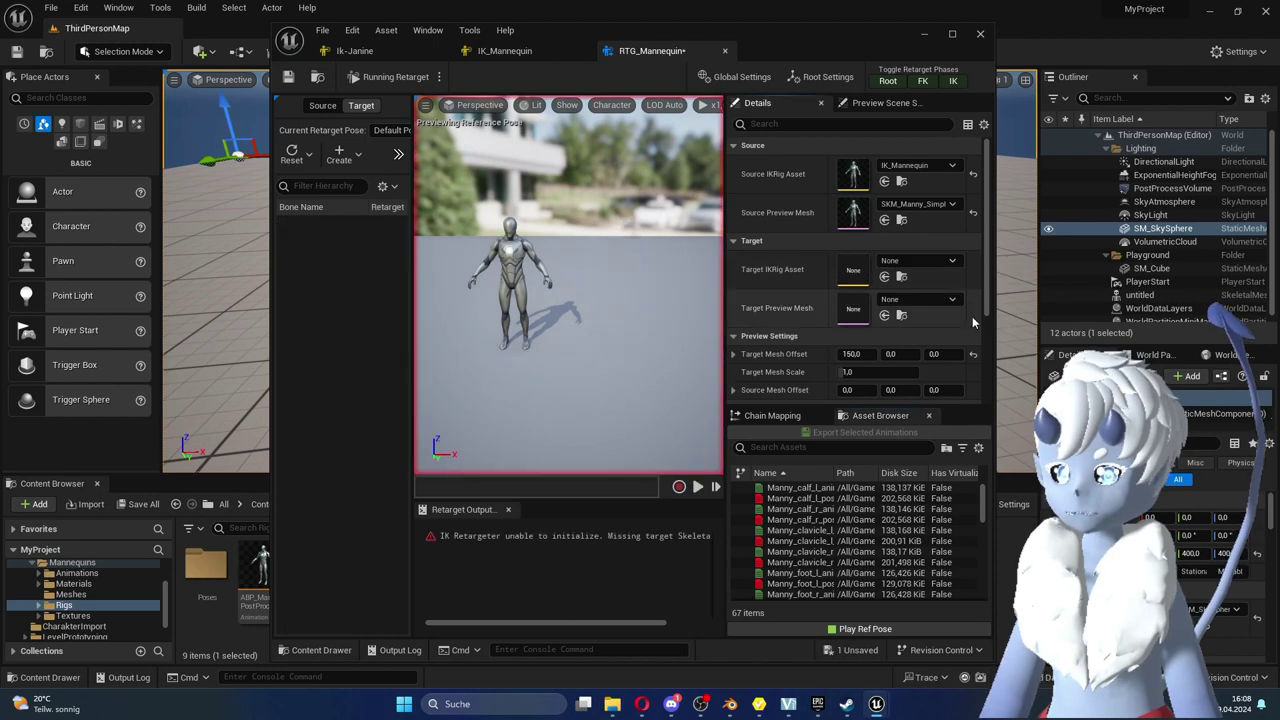
{"action": "left_click", "coordinate": [940, 261]}
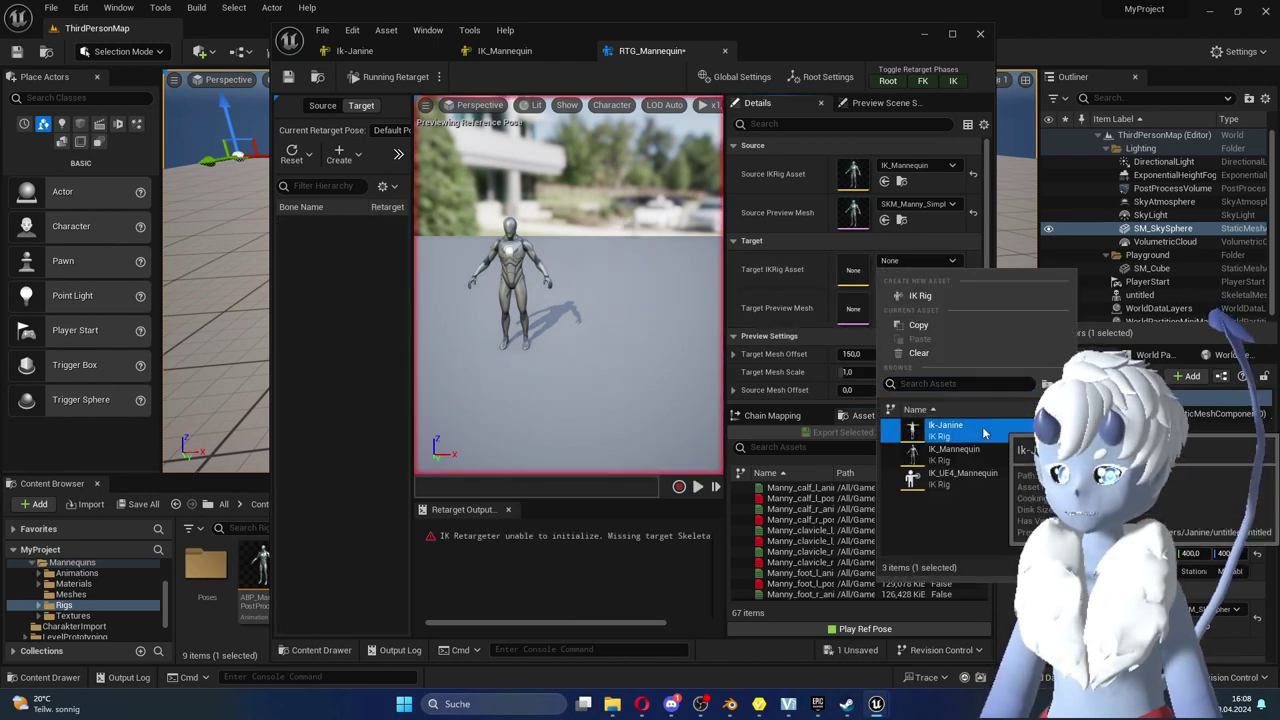
{"action": "left_click", "coordinate": [945, 429]}
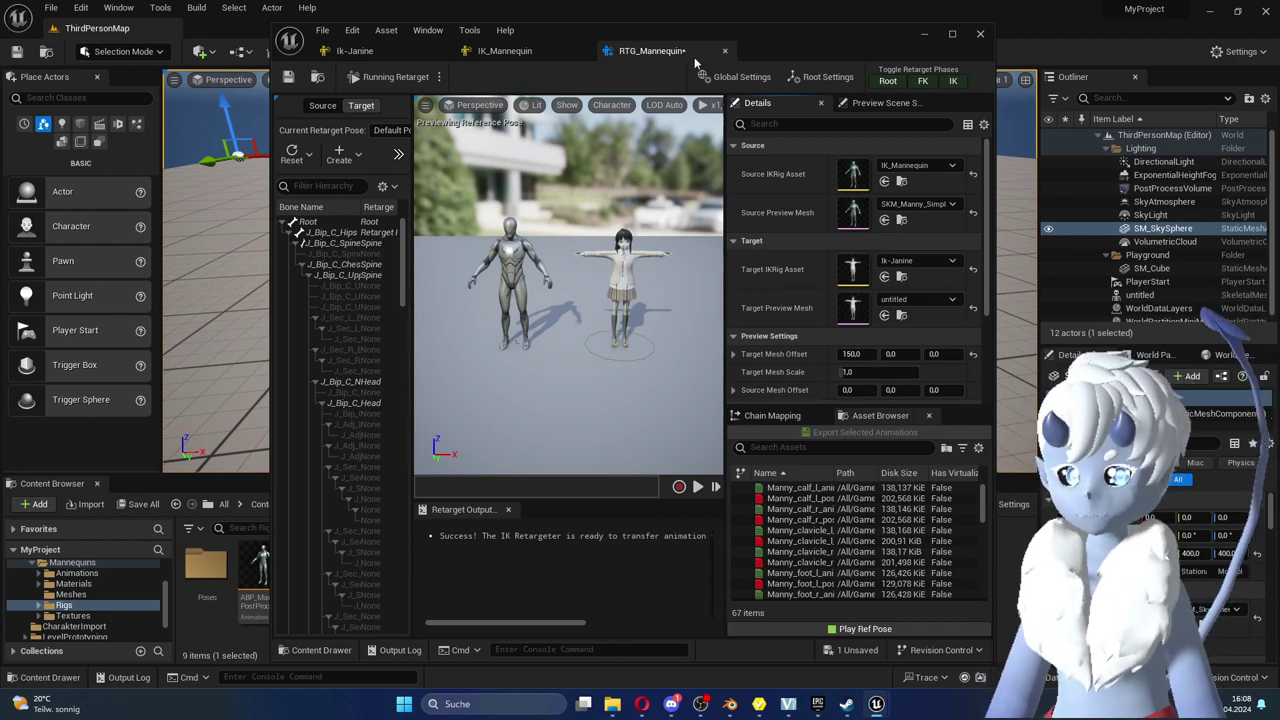
{"action": "double_click", "coordinate": [802, 54]}
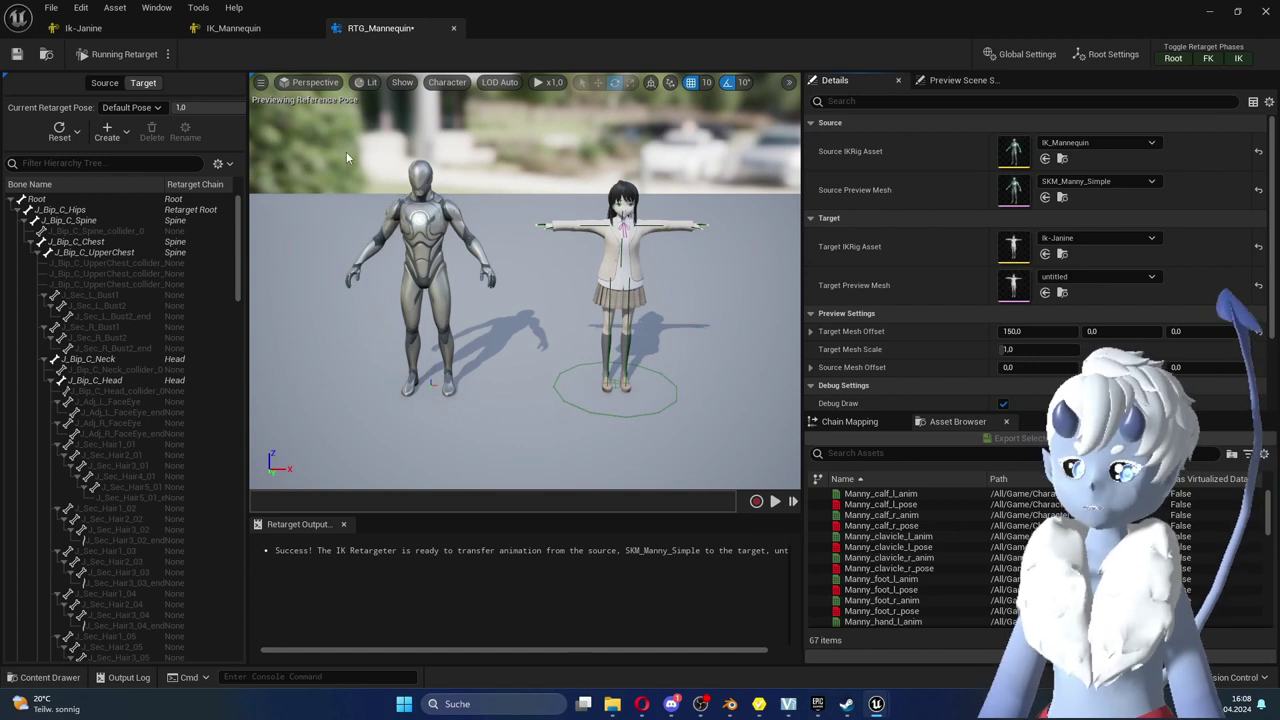
- Switch the Source retarget pose to T Pose, then view the Target skeleton's chains
{"action": "left_click", "coordinate": [98, 86]}
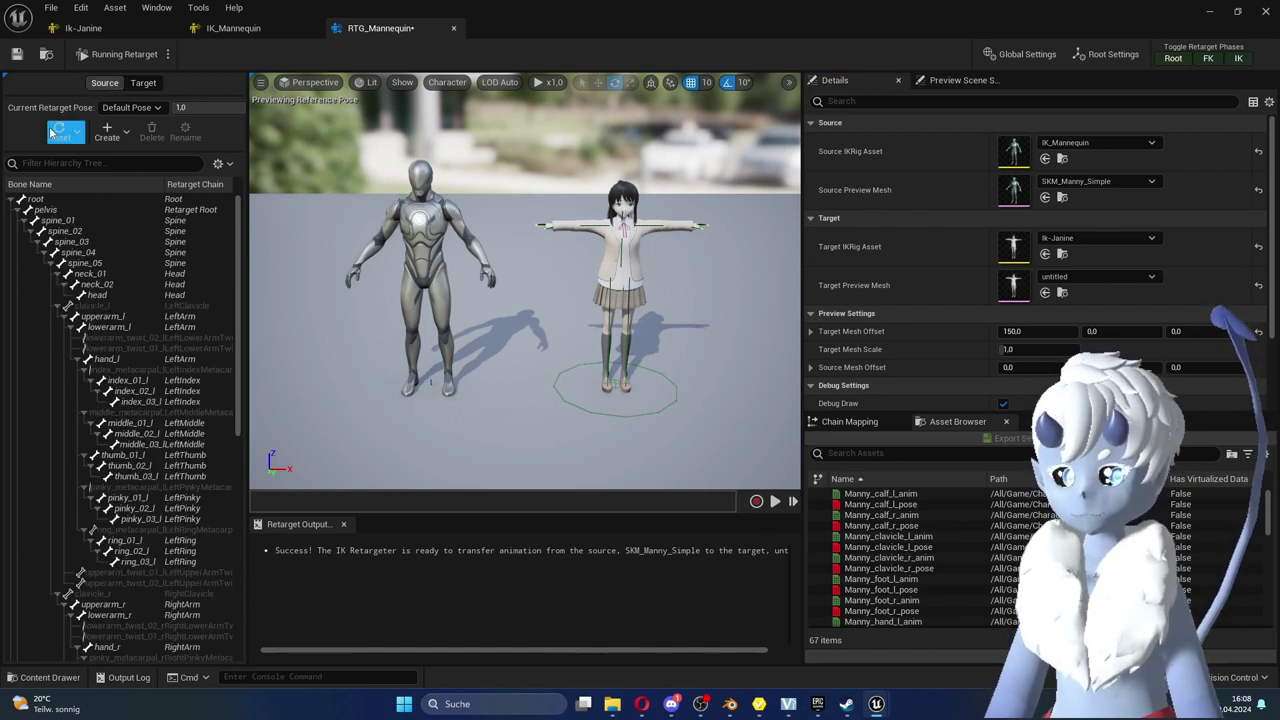
{"action": "left_click", "coordinate": [124, 112]}
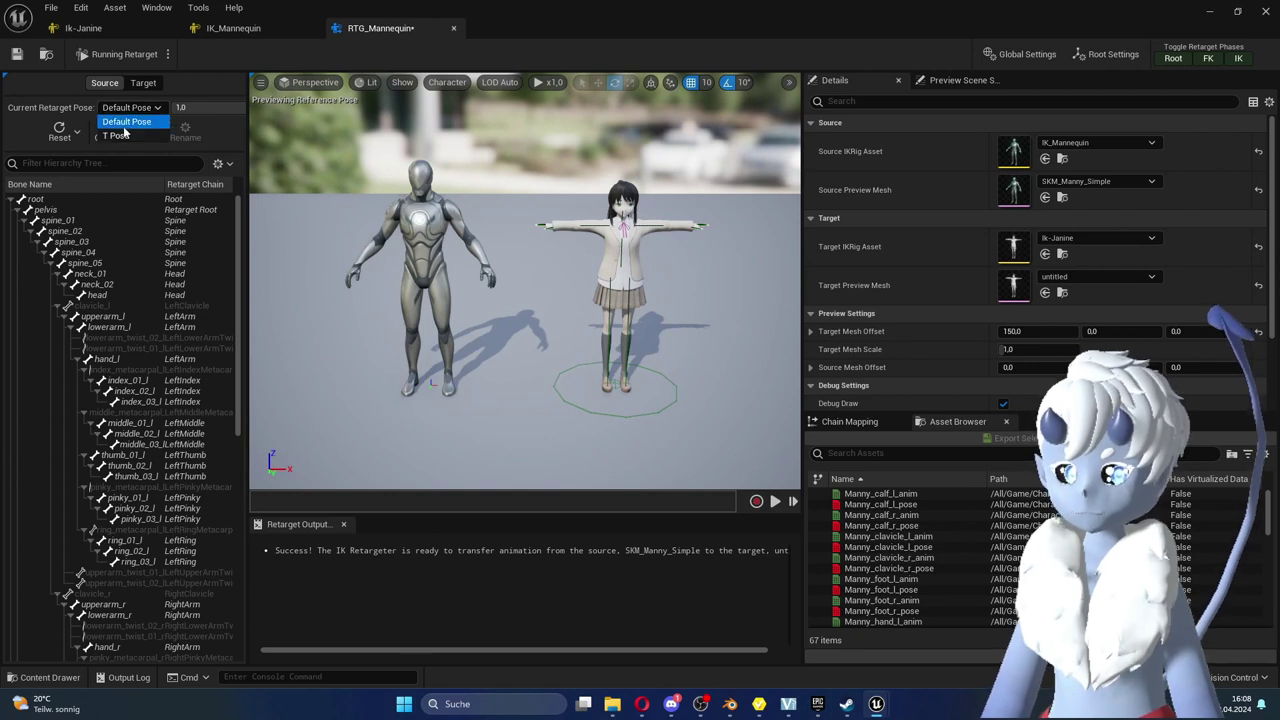
{"action": "left_click", "coordinate": [120, 130]}
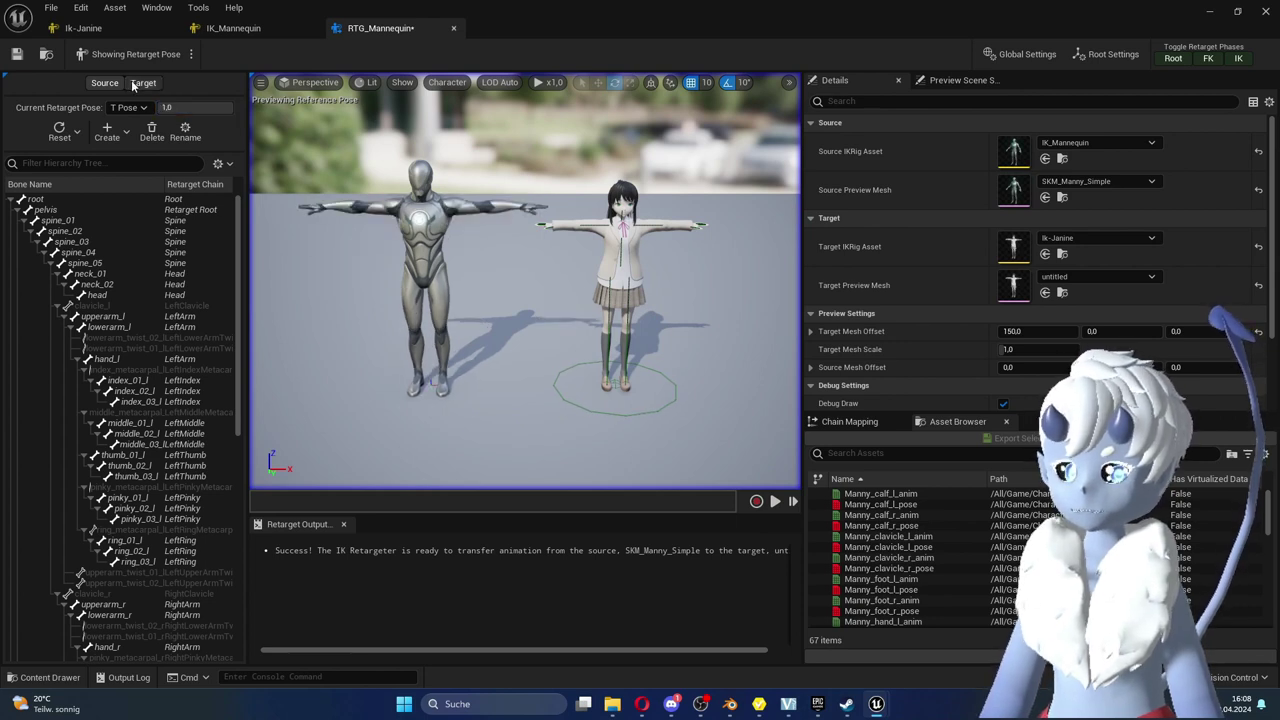
{"action": "left_click", "coordinate": [141, 83]}
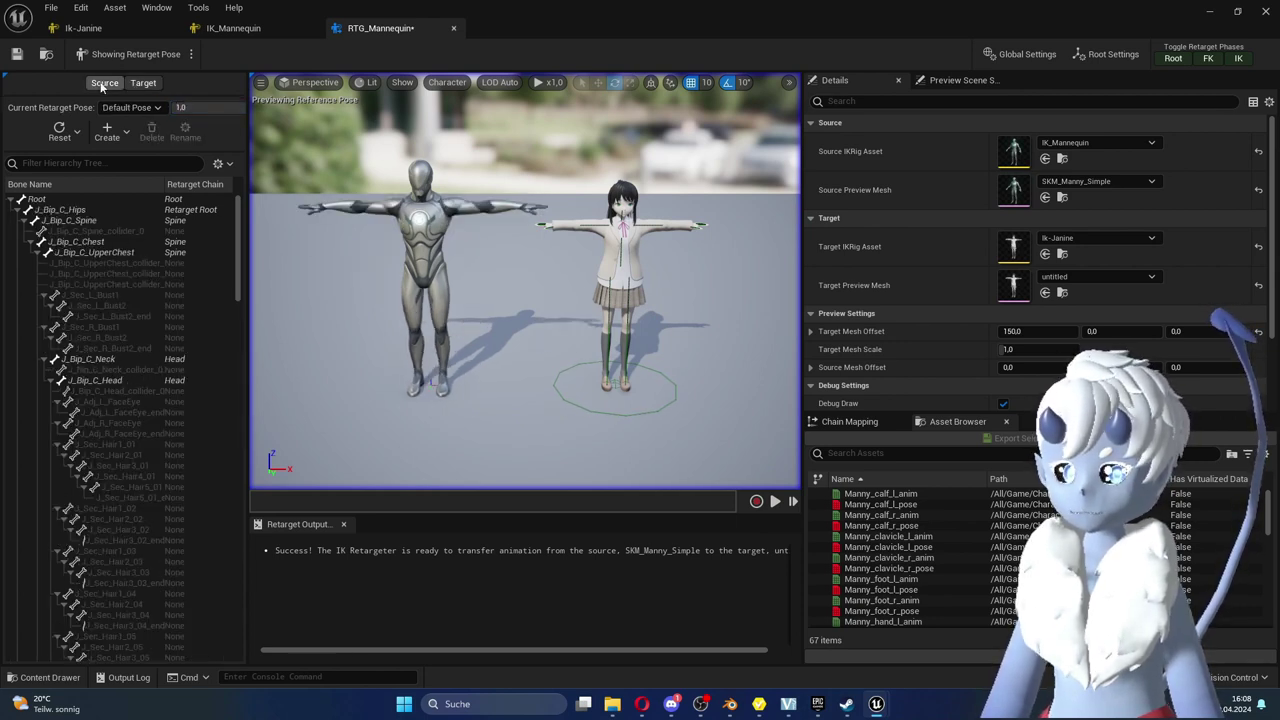
{"action": "left_click", "coordinate": [105, 82]}
{"action": "left_click", "coordinate": [143, 83]}
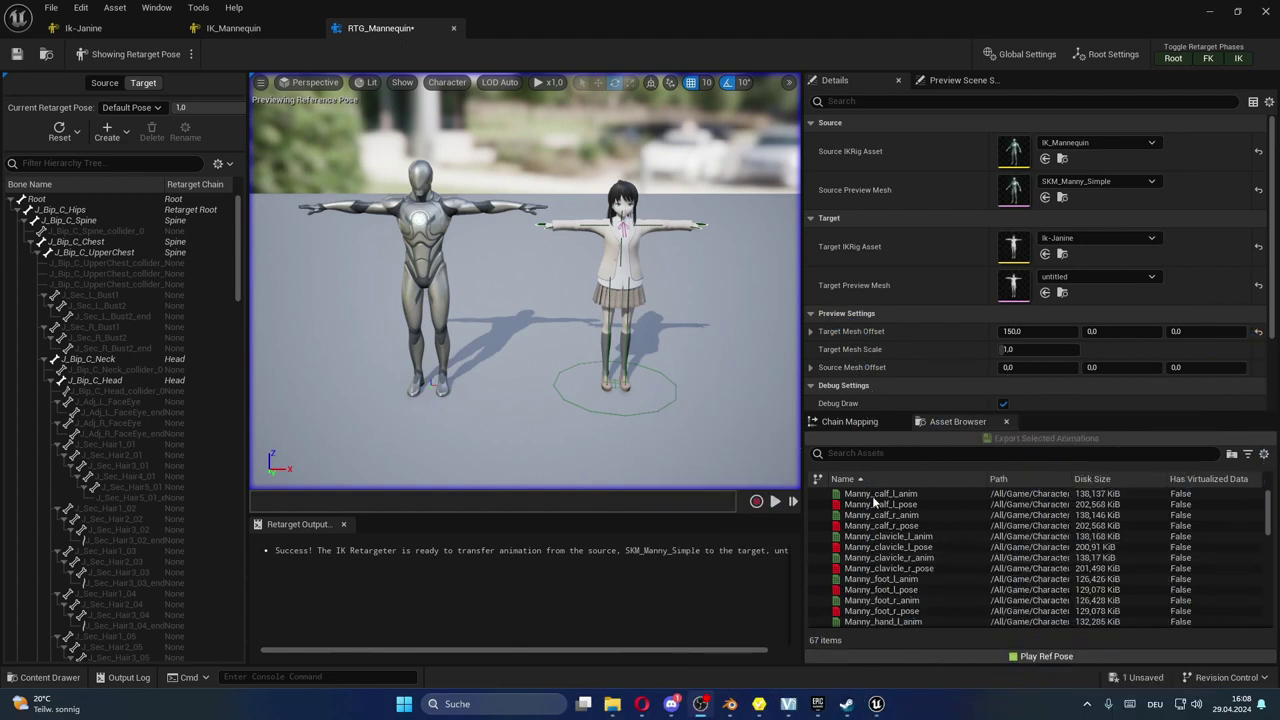
- Preview Manny_calf_l_anim, a Manny pose asset and Manny_foot_l_anim on Janine
{"action": "scroll", "coordinate": [930, 565], "scroll_direction": "down", "scroll_amount": 10}
{"action": "scroll", "coordinate": [900, 562], "scroll_direction": "up", "scroll_amount": 10}
{"action": "scroll", "coordinate": [897, 561], "scroll_direction": "down", "scroll_amount": 1}
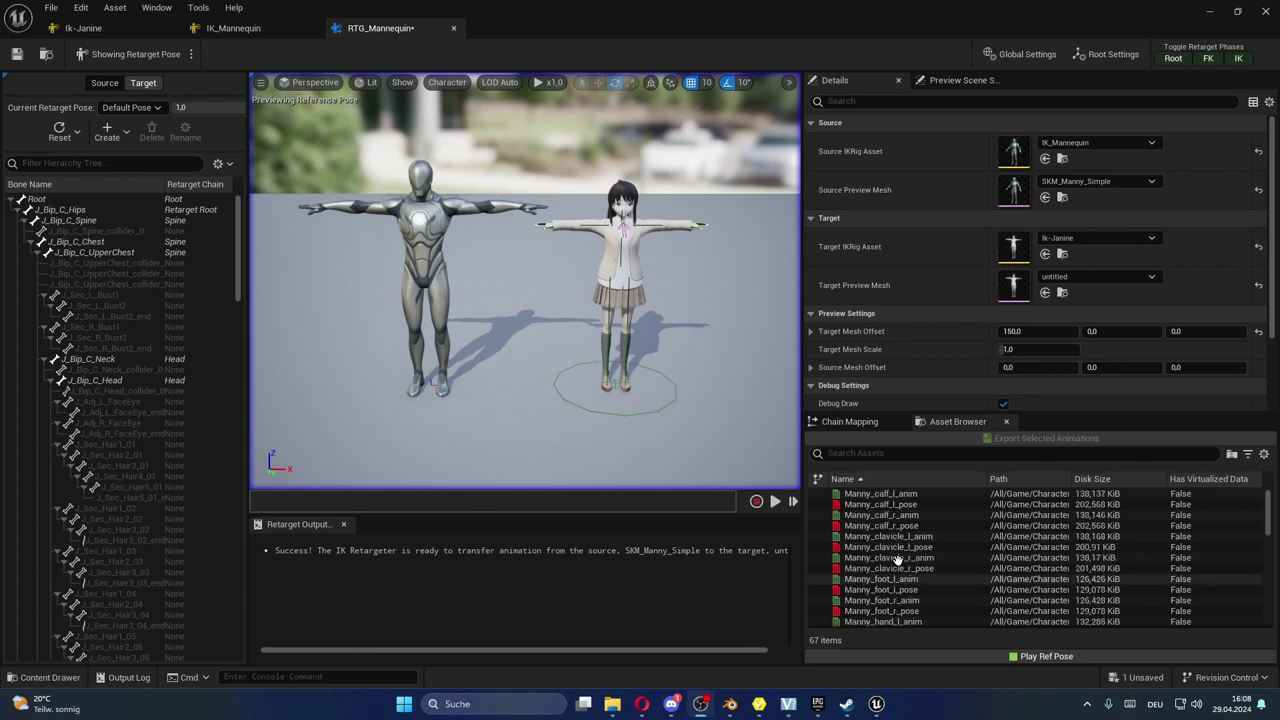
{"action": "scroll", "coordinate": [880, 505], "scroll_direction": "up", "scroll_amount": 1}
{"action": "left_click", "coordinate": [873, 494]}
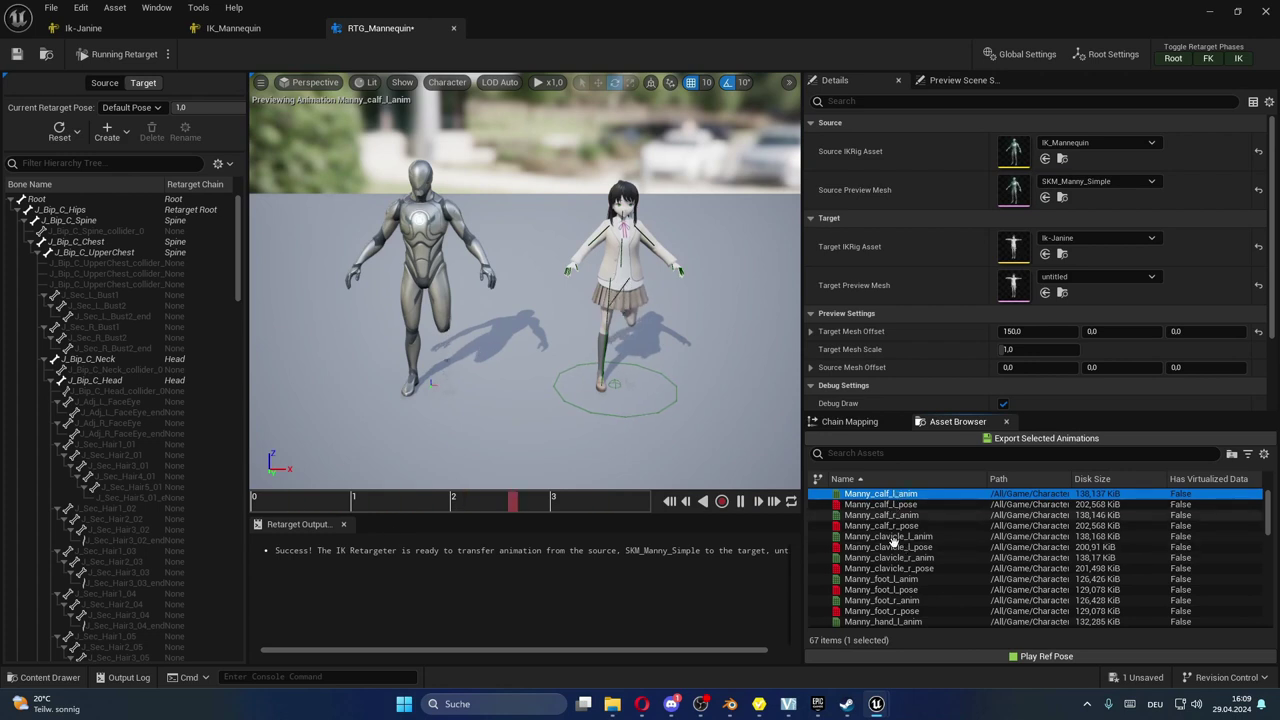
{"action": "left_click", "coordinate": [899, 527]}
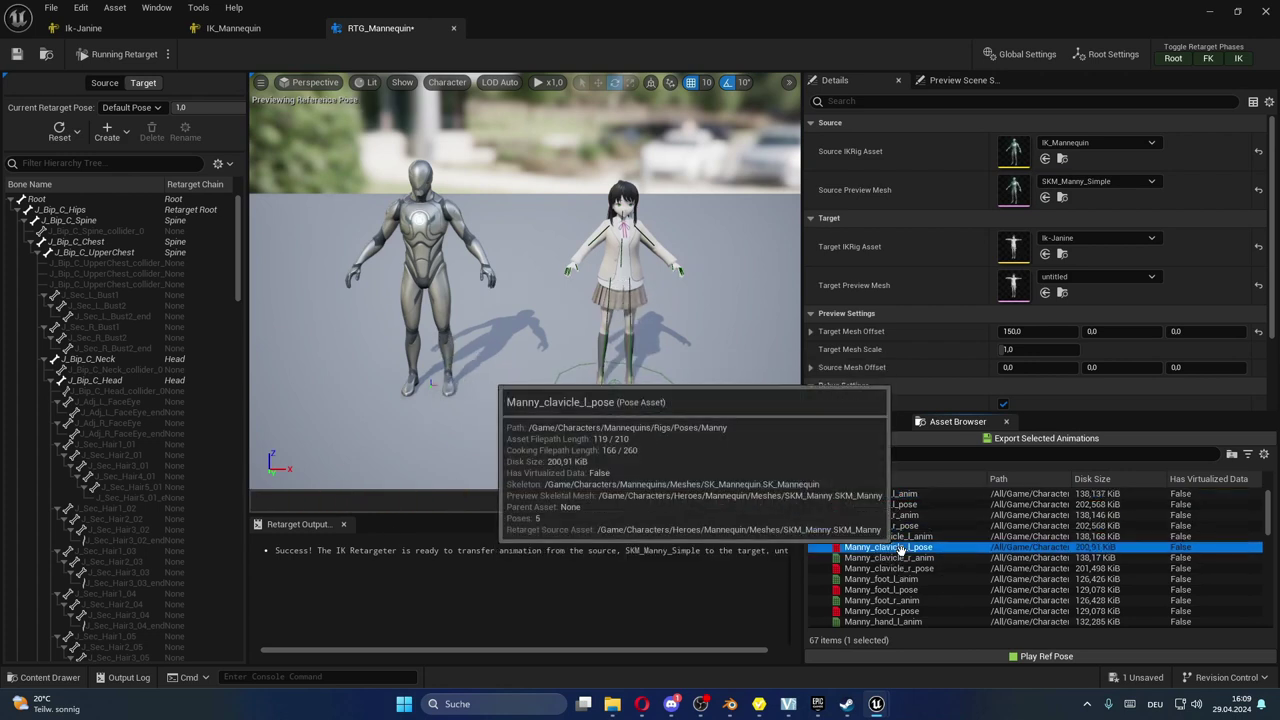
{"action": "left_click", "coordinate": [864, 578]}
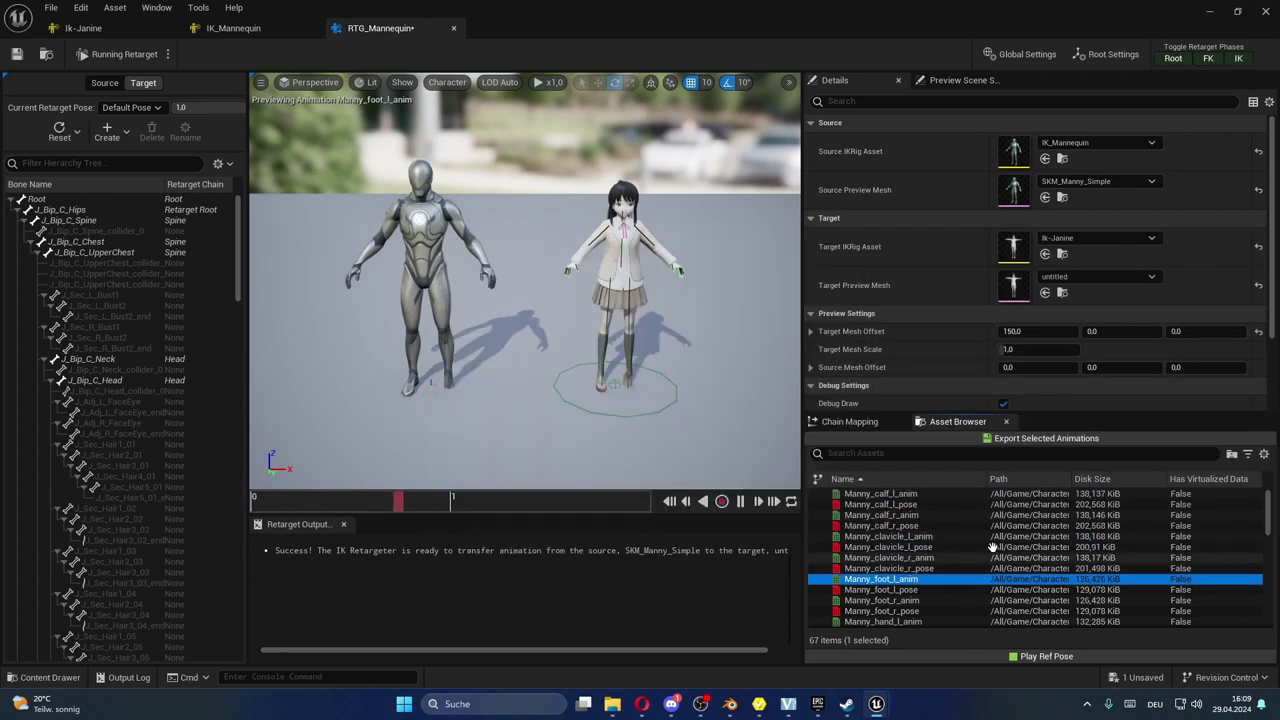
- Preview MM_Land, MM_Jump and MM_Idle, then select all 67 animations with Ctrl+A
{"action": "scroll", "coordinate": [977, 540], "scroll_direction": "down", "scroll_amount": 4}
{"action": "scroll", "coordinate": [977, 540], "scroll_direction": "down", "scroll_amount": 4}
{"action": "scroll", "coordinate": [977, 540], "scroll_direction": "down", "scroll_amount": 3}
{"action": "scroll", "coordinate": [977, 540], "scroll_direction": "up", "scroll_amount": 3}
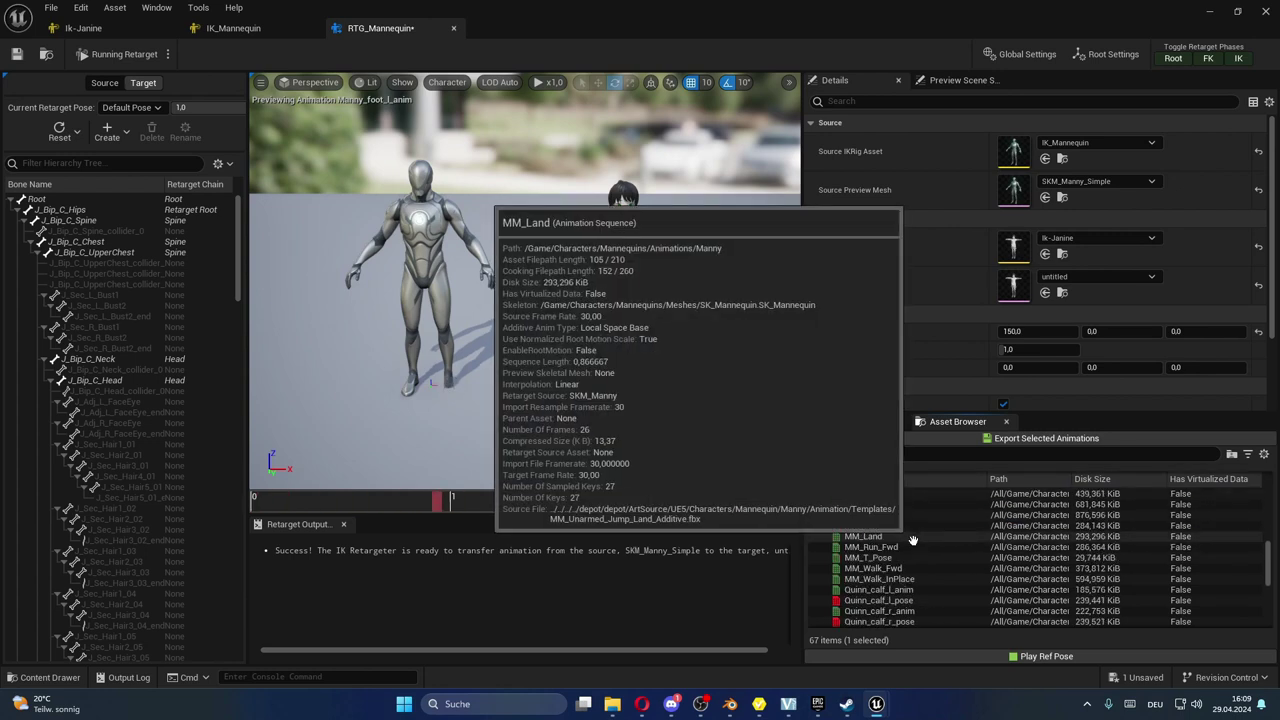
{"action": "left_click", "coordinate": [860, 536]}
{"action": "left_click", "coordinate": [1030, 526]}
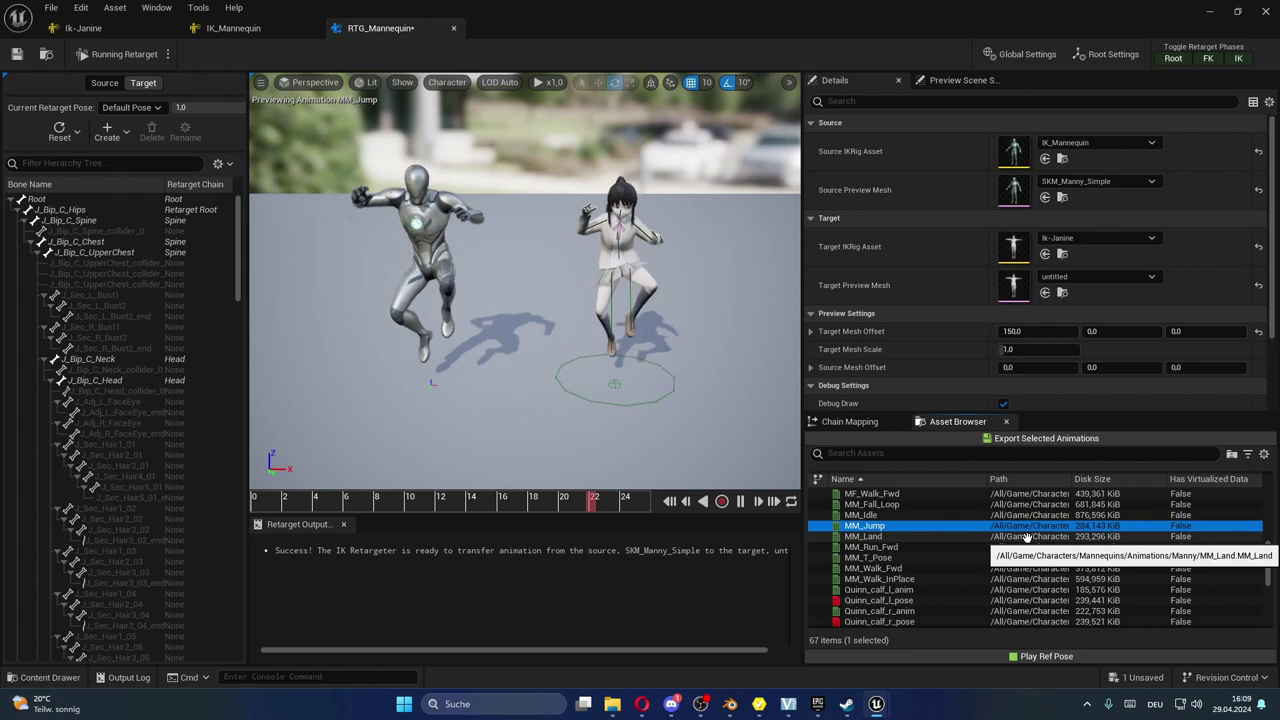
{"action": "left_click", "coordinate": [862, 516]}
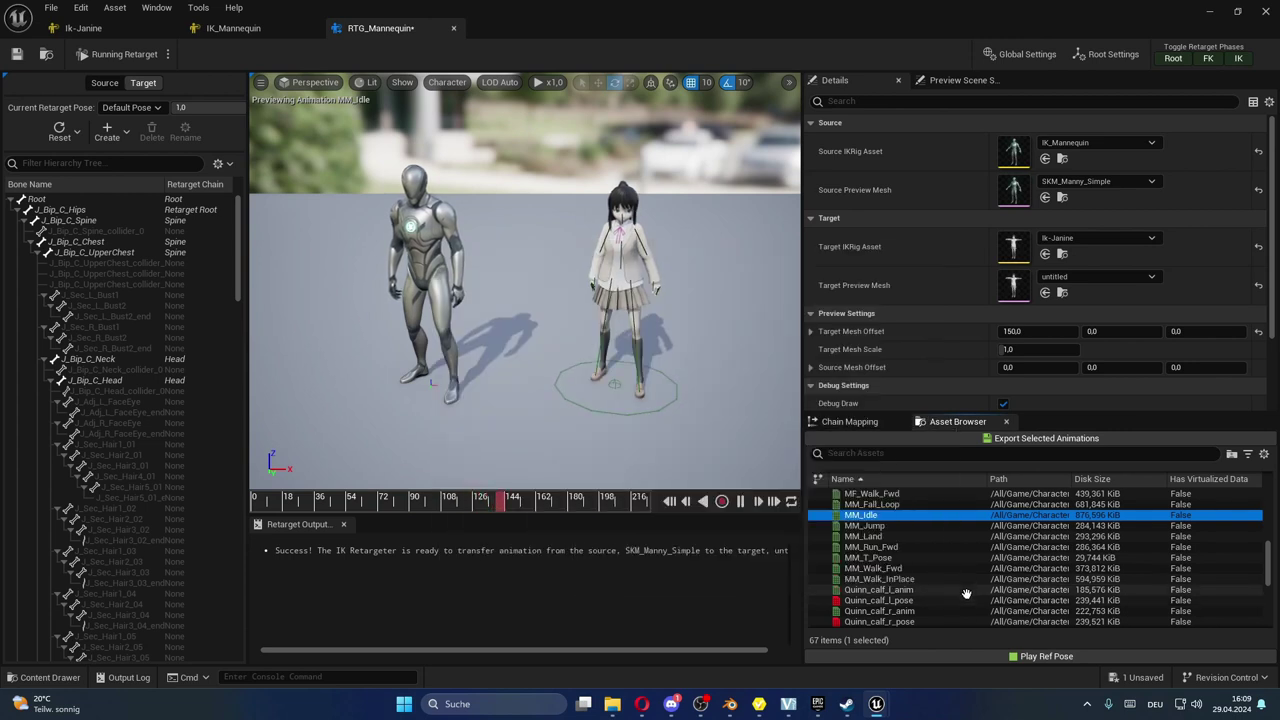
{"action": "key", "text": "ctrl+a"}
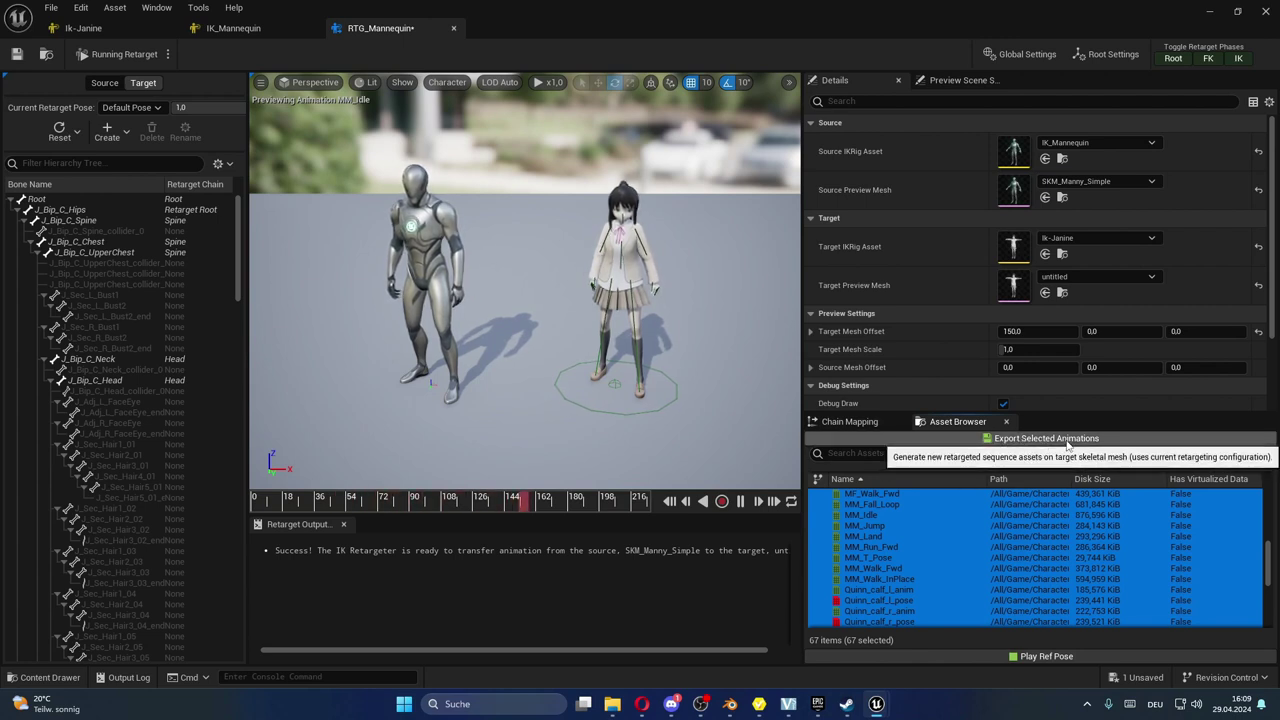
- Export all selected animations into a new Animations folder under Characters/Janine
{"action": "left_click", "coordinate": [1023, 440]}
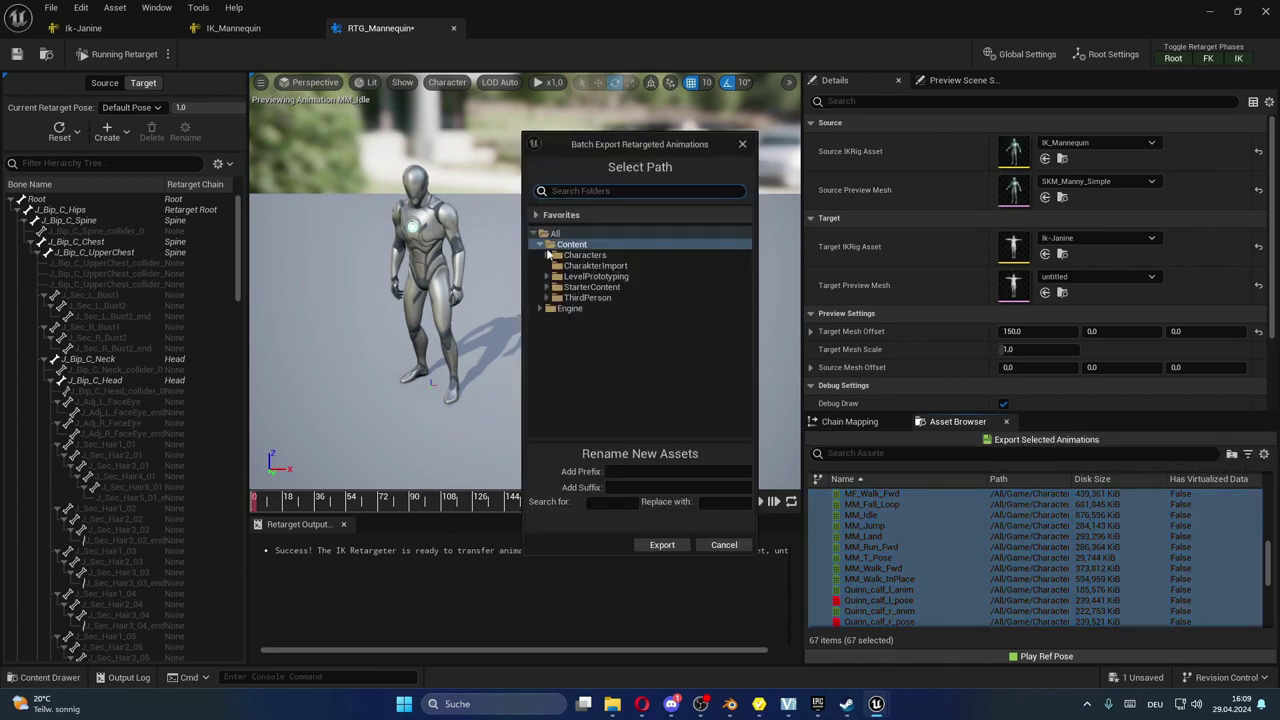
{"action": "left_click", "coordinate": [547, 255]}
{"action": "left_click", "coordinate": [556, 266]}
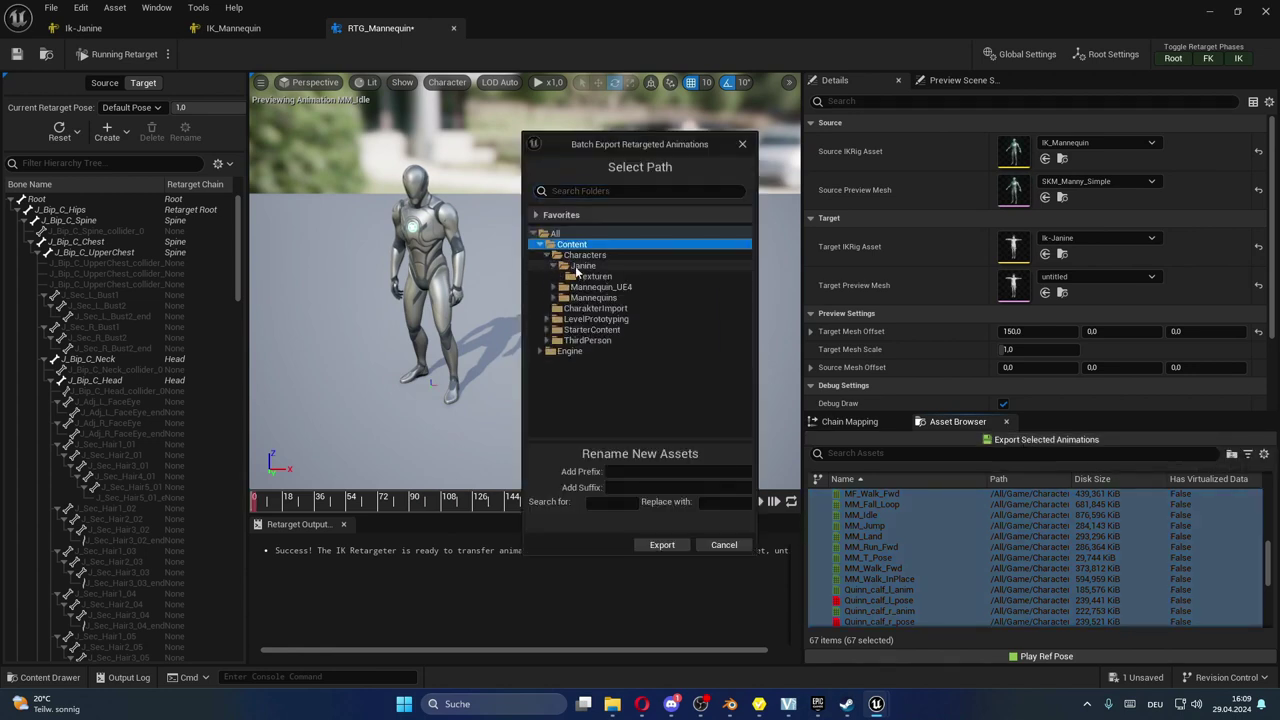
{"action": "left_click", "coordinate": [586, 267]}
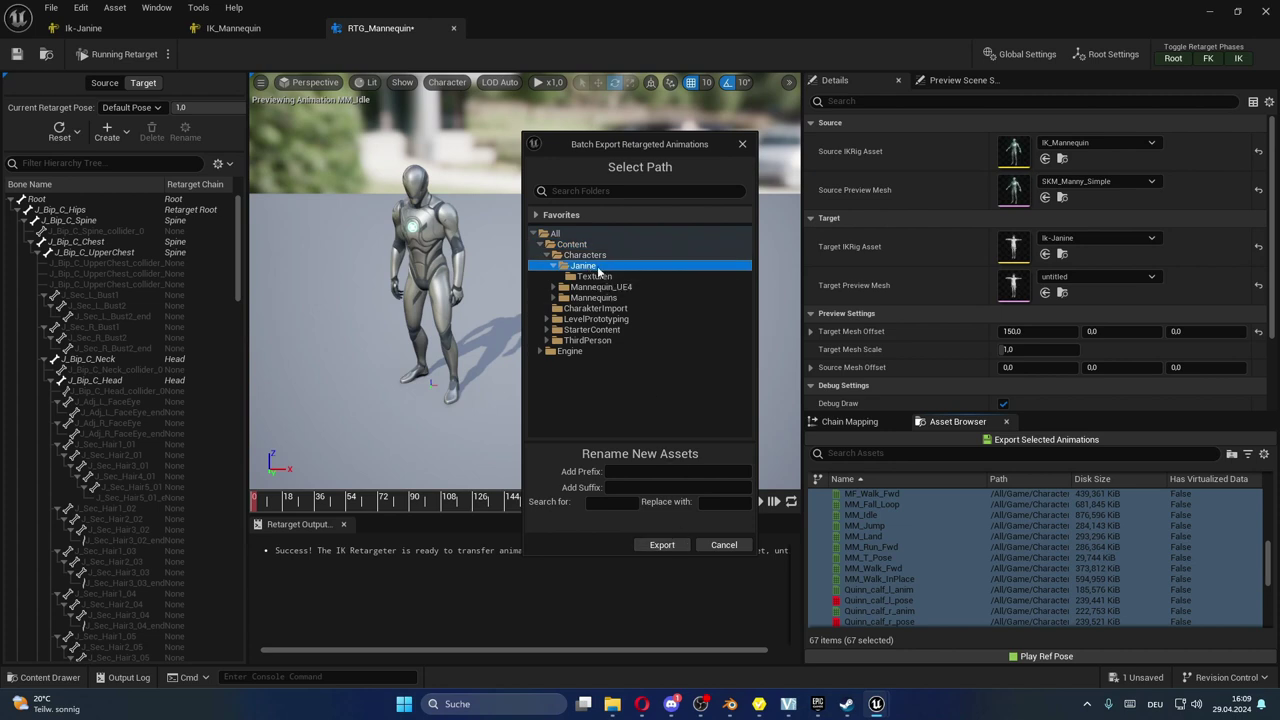
{"action": "right_click", "coordinate": [599, 272]}
{"action": "left_click", "coordinate": [614, 280]}
{"action": "type", "text": "Animation"}
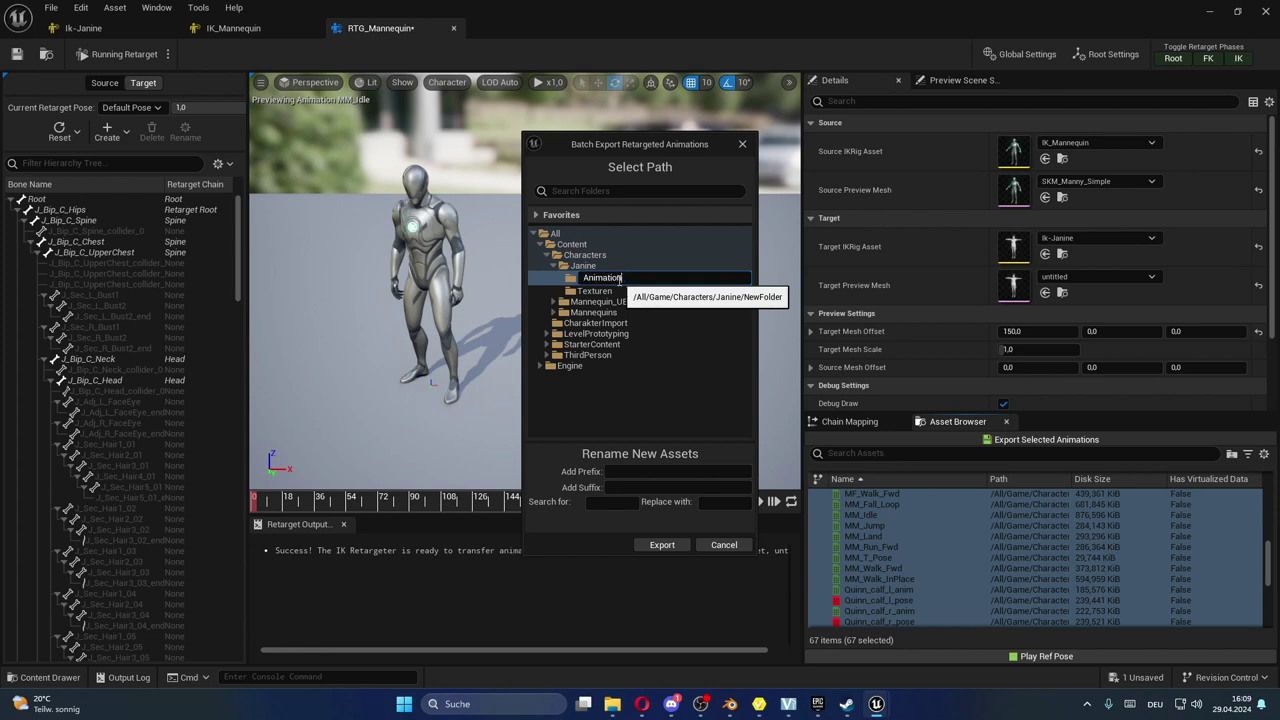
{"action": "type", "text": "s"}
{"action": "key", "text": "Return"}
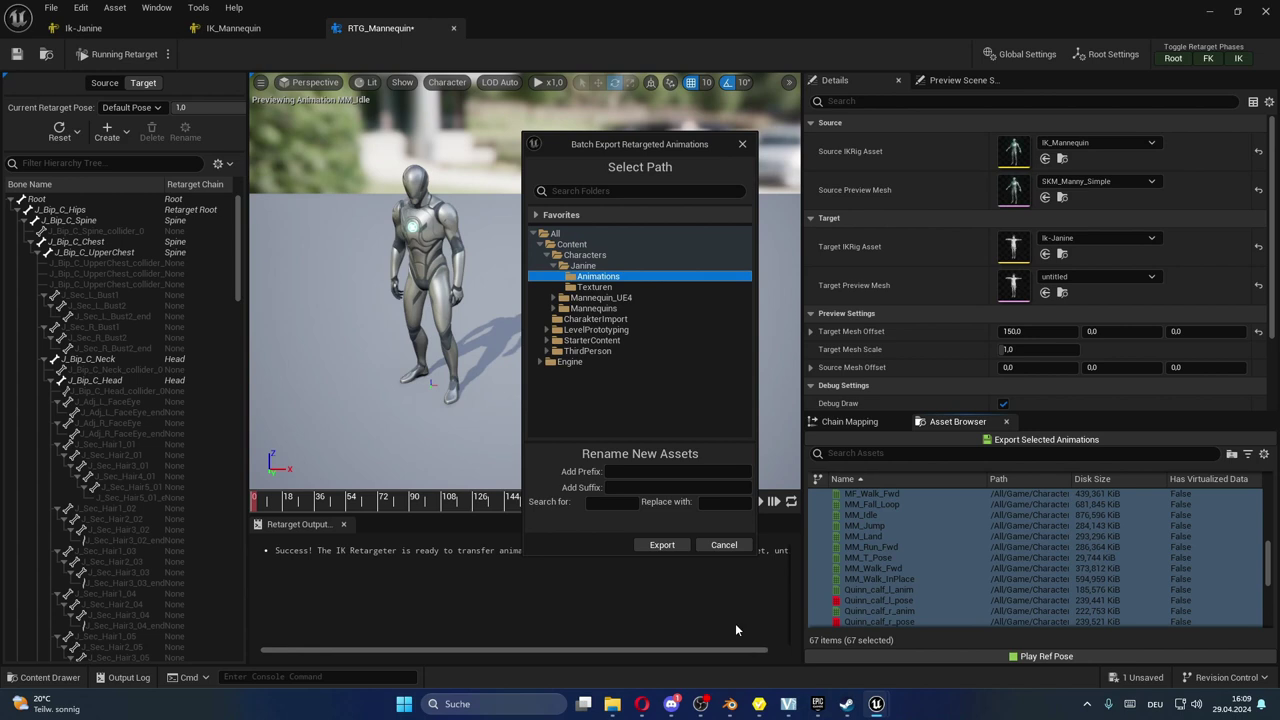
{"action": "left_click", "coordinate": [662, 545]}
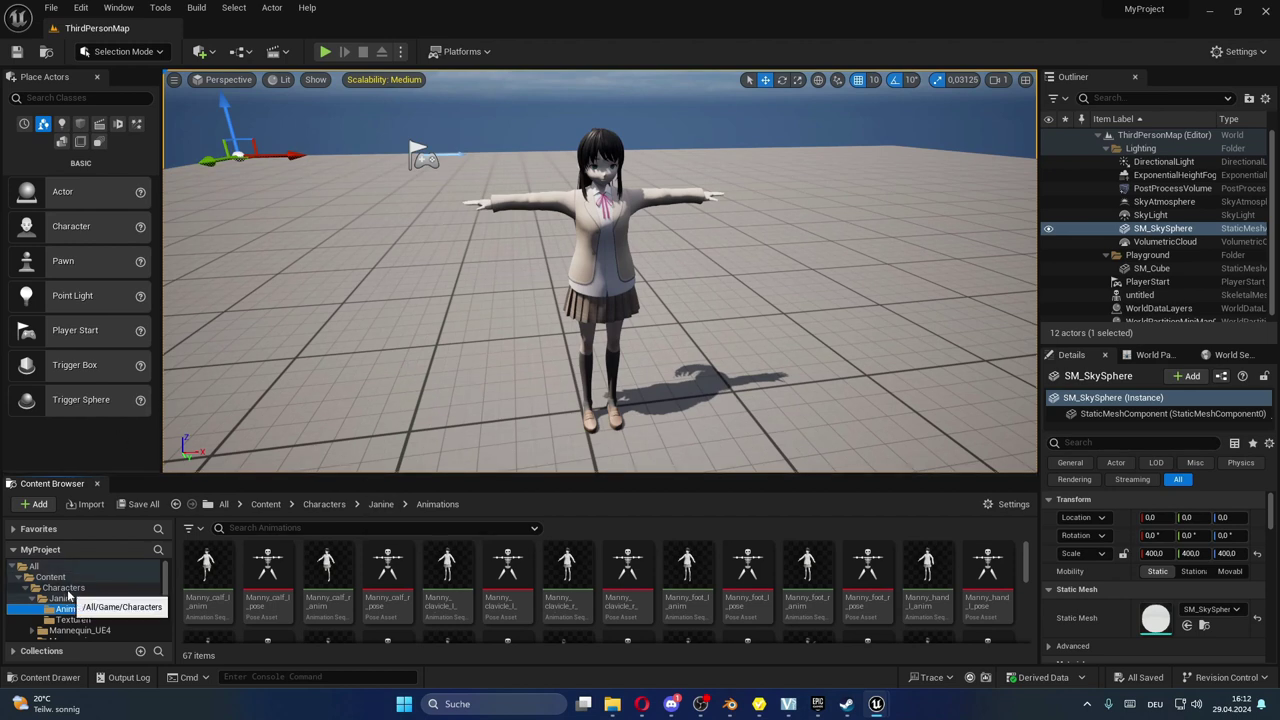
- Scroll the folder tree and open Characters/Mannequins/Animations in the Content Browser
{"action": "scroll", "coordinate": [105, 605], "scroll_direction": "down", "scroll_amount": 2}
{"action": "scroll", "coordinate": [105, 605], "scroll_direction": "down", "scroll_amount": 1}
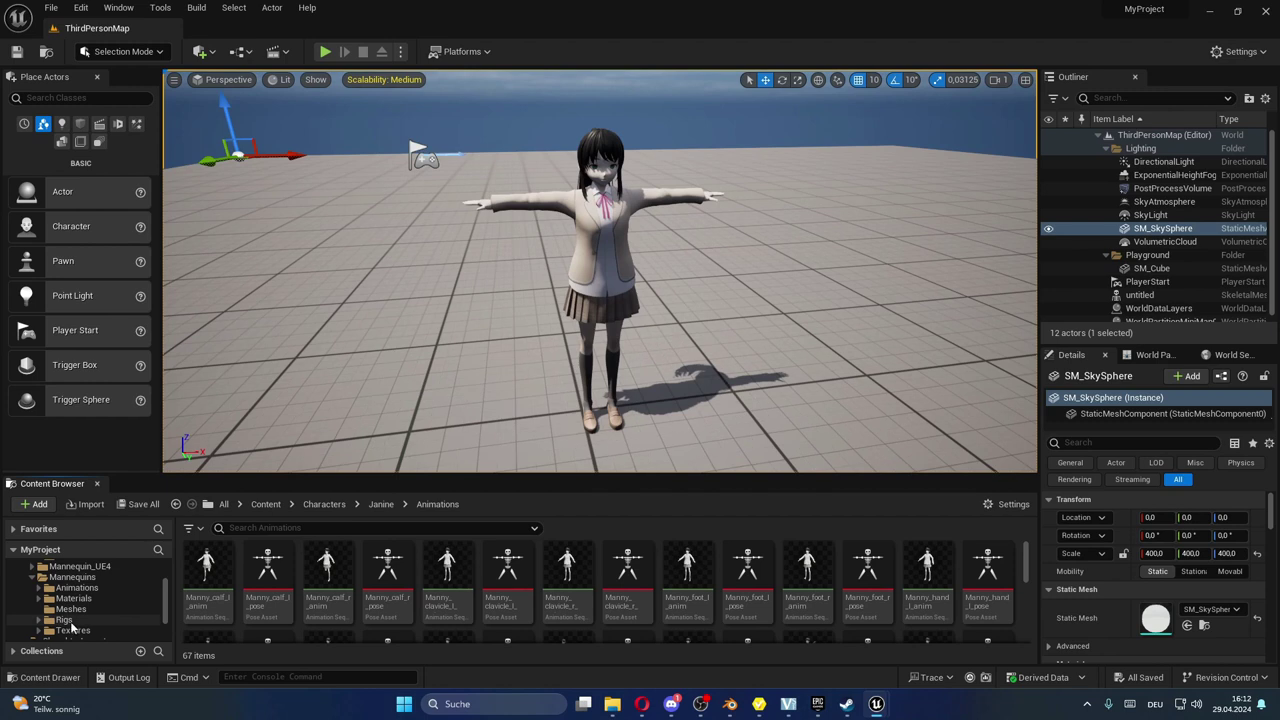
{"action": "left_click", "coordinate": [80, 588]}
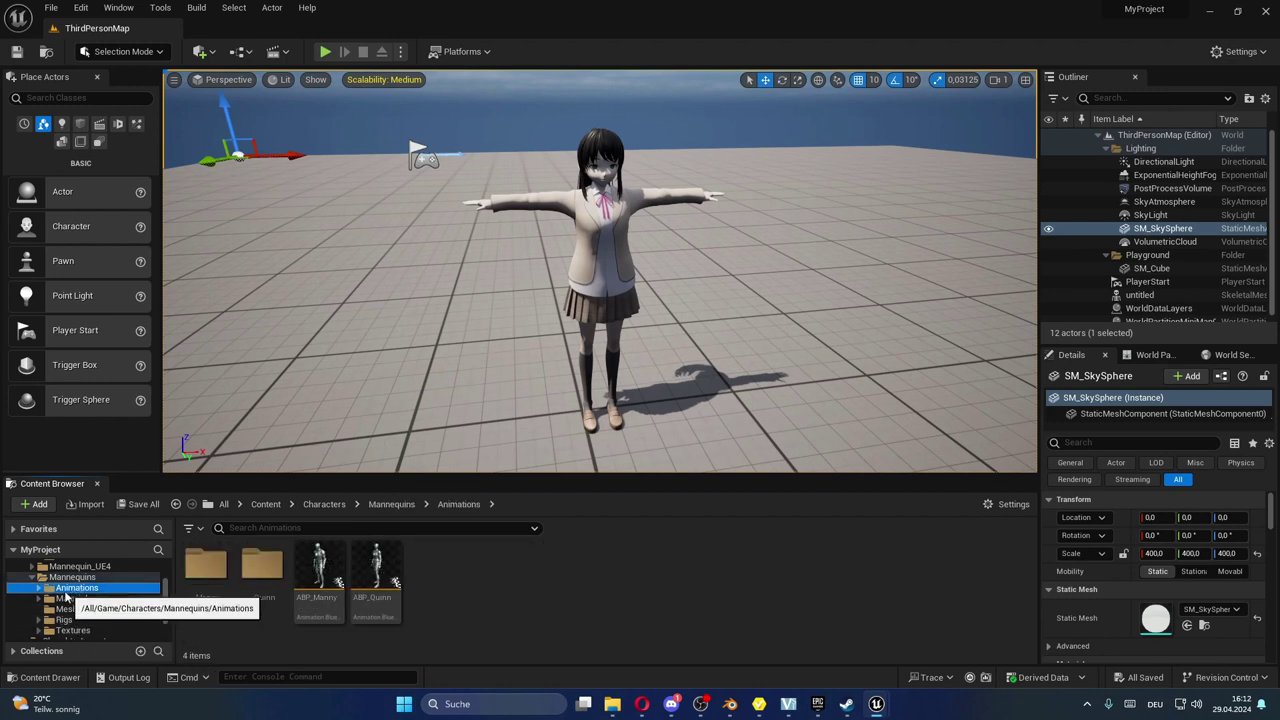
- Open ABP_Manny, select all its Event Graph nodes, then minimize the editor
{"action": "double_click", "coordinate": [330, 582]}
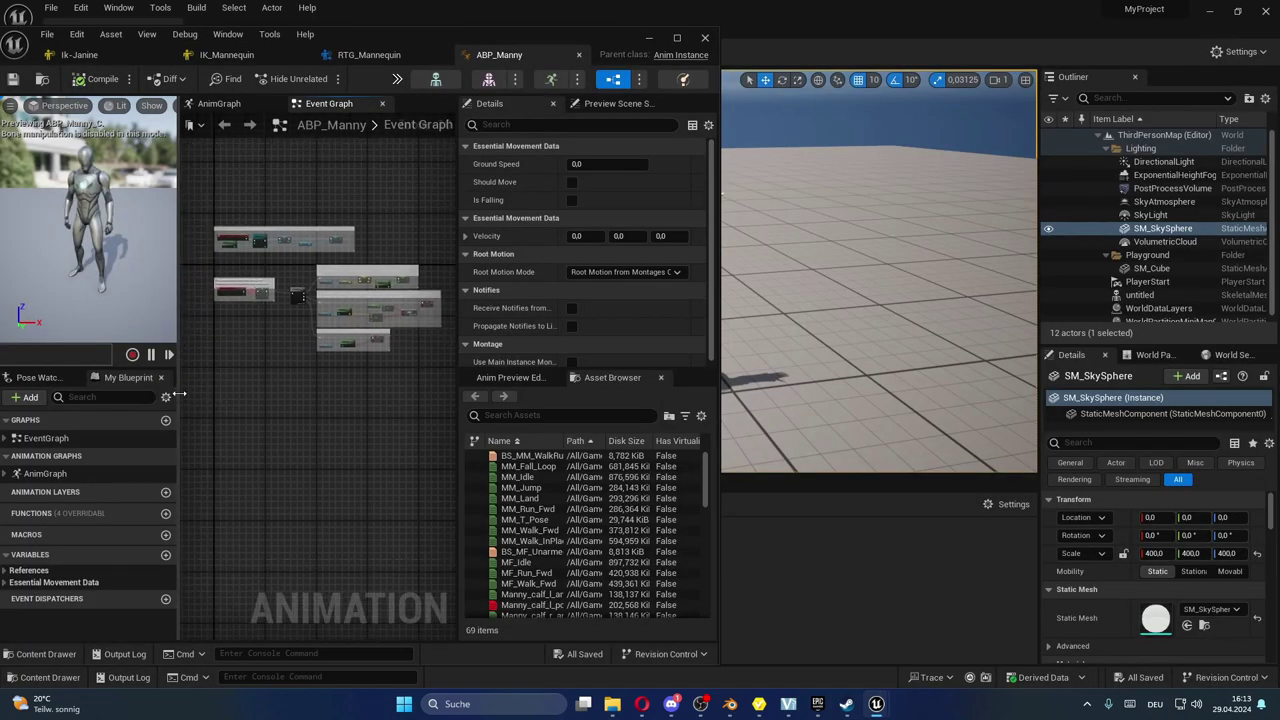
{"action": "left_click_drag", "start_coordinate": [181, 399], "coordinate": [157, 399]}
{"action": "left_click_drag", "start_coordinate": [181, 198], "coordinate": [443, 414]}
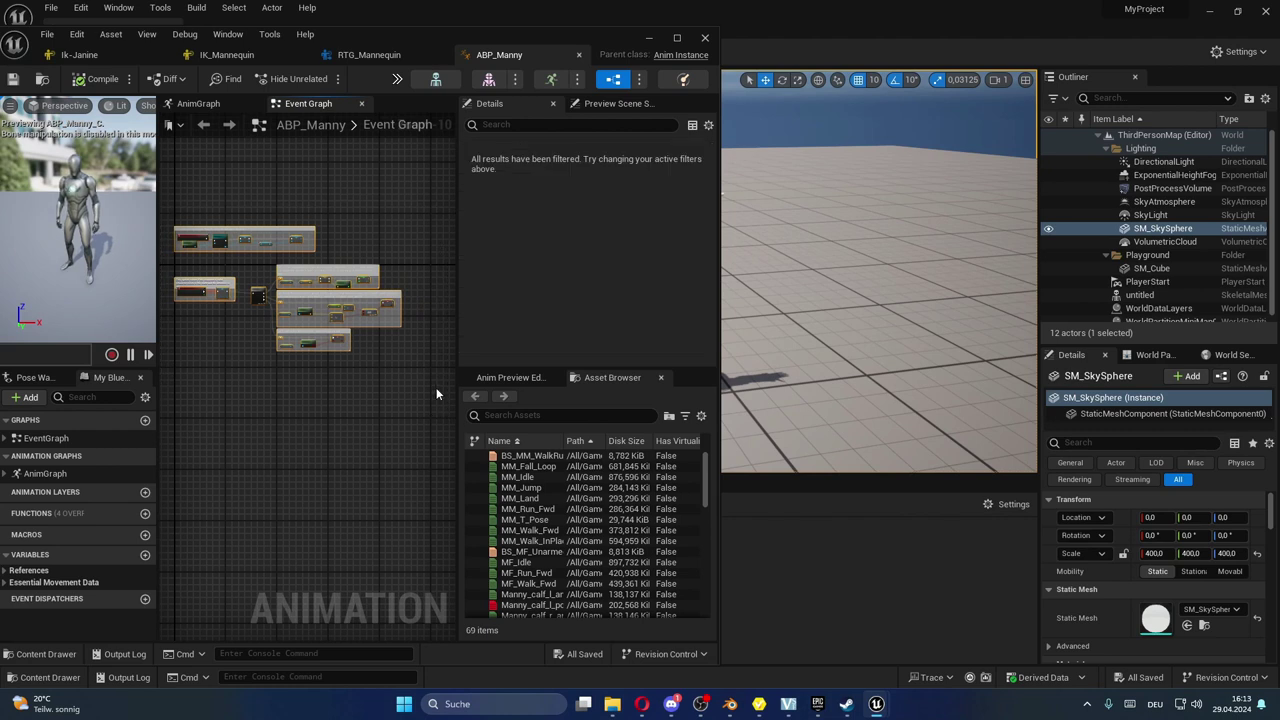
{"action": "left_click", "coordinate": [649, 41]}
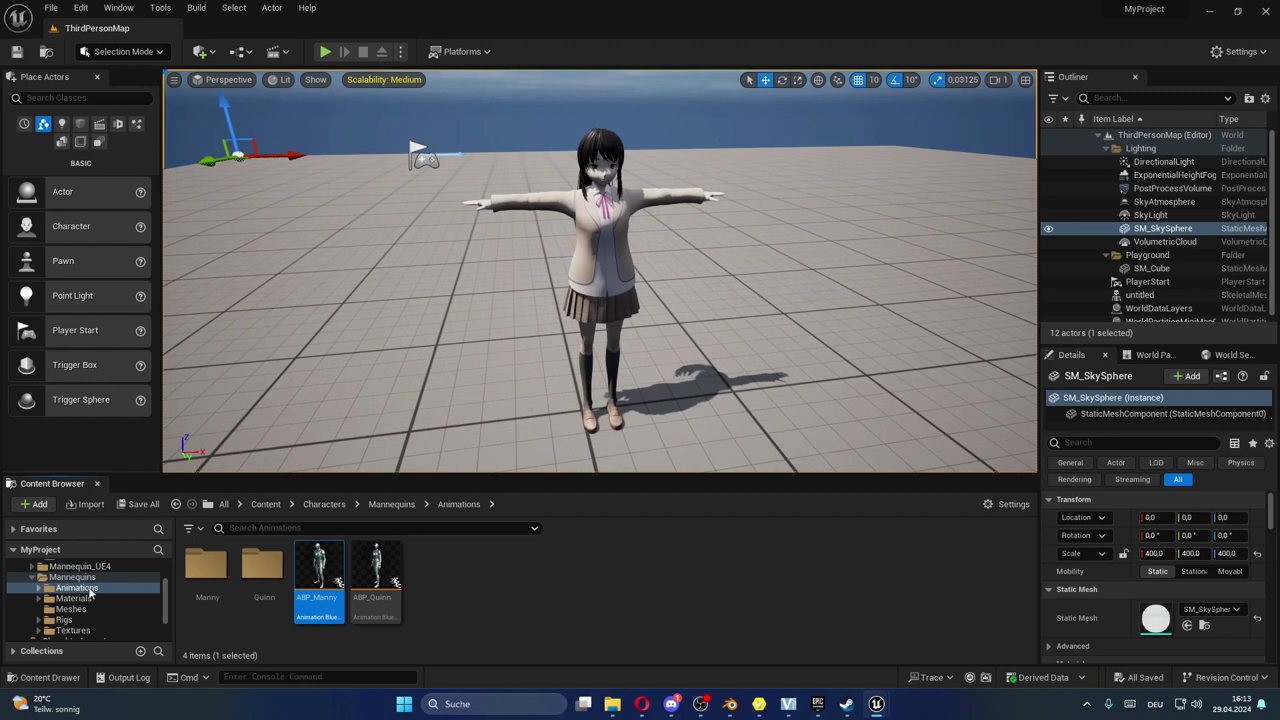
- Create an Animation Blueprint for untitled_Skeleton in the Janine folder, named AnimBP_Janine
{"action": "scroll", "coordinate": [88, 605], "scroll_direction": "up", "scroll_amount": 3}
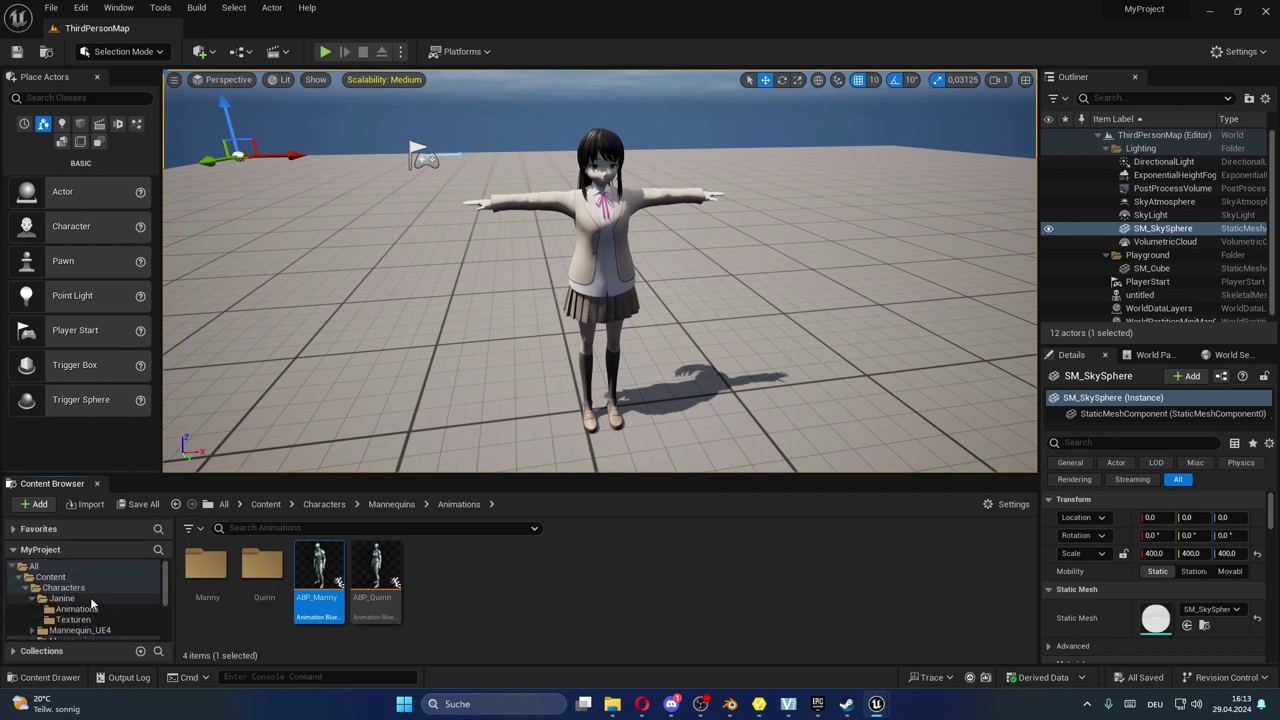
{"action": "left_click", "coordinate": [89, 600]}
{"action": "right_click", "coordinate": [729, 607]}
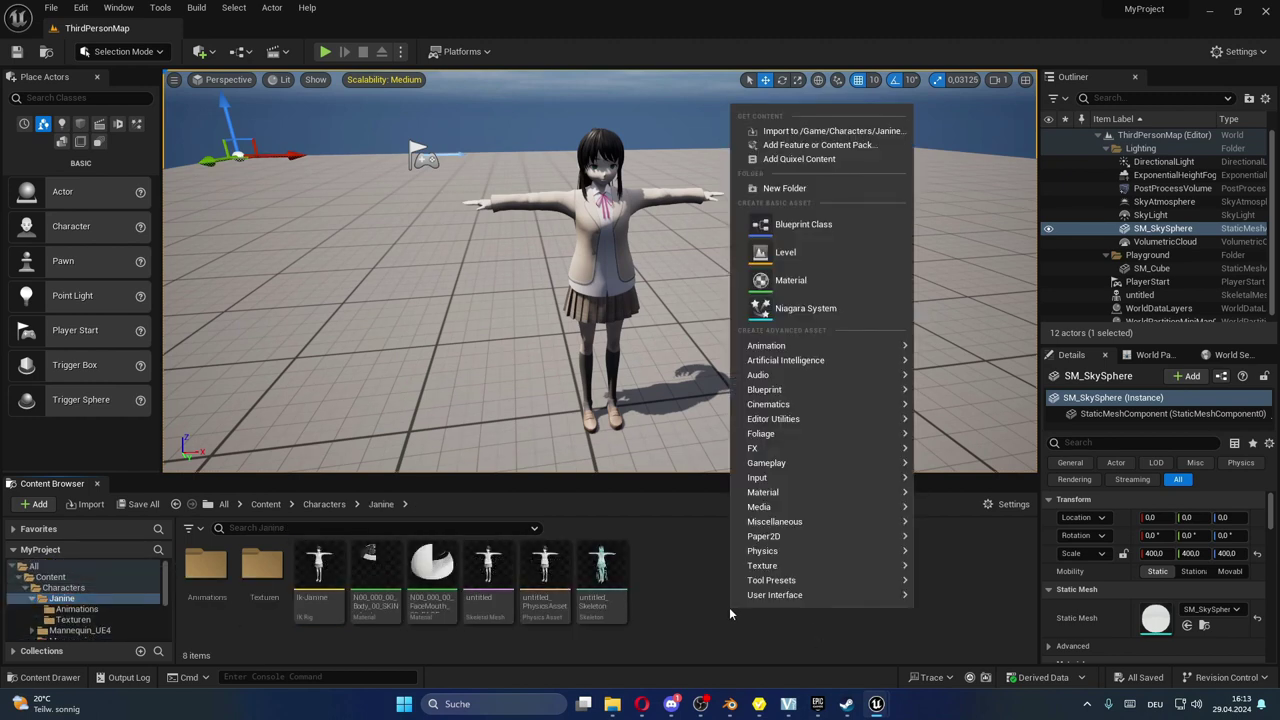
{"action": "mouse_move", "coordinate": [835, 345]}
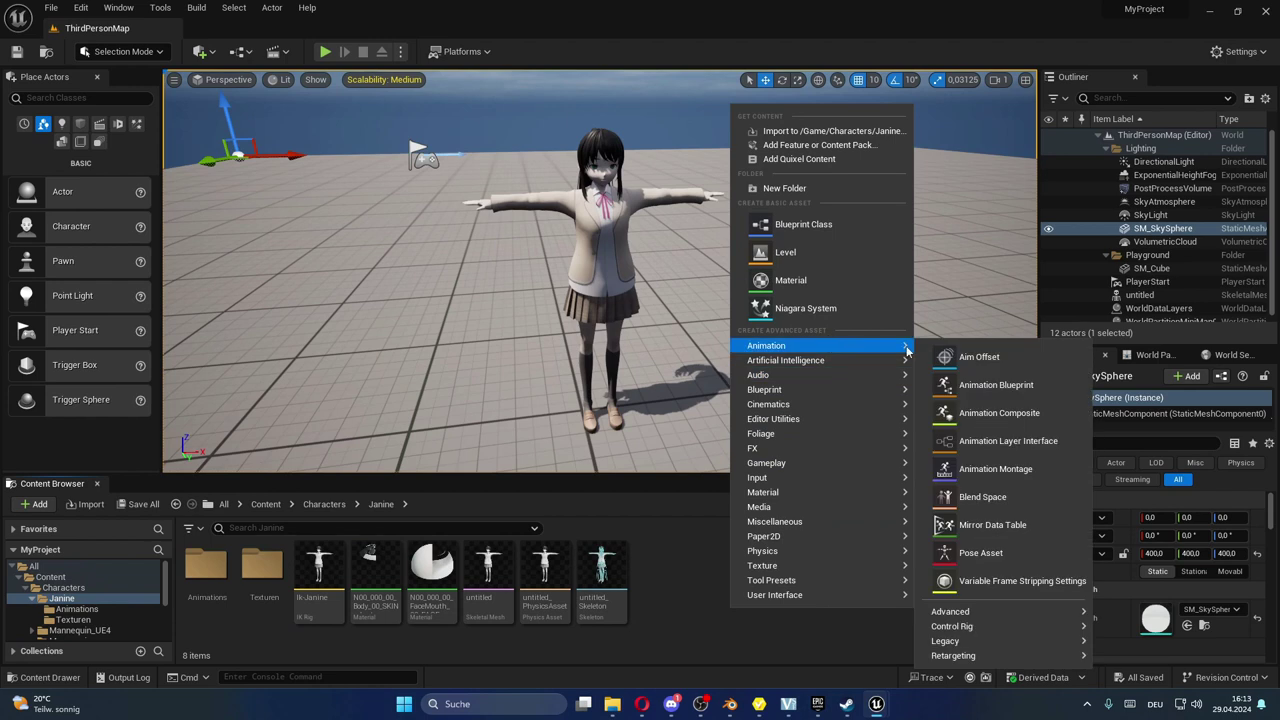
{"action": "left_click", "coordinate": [996, 385]}
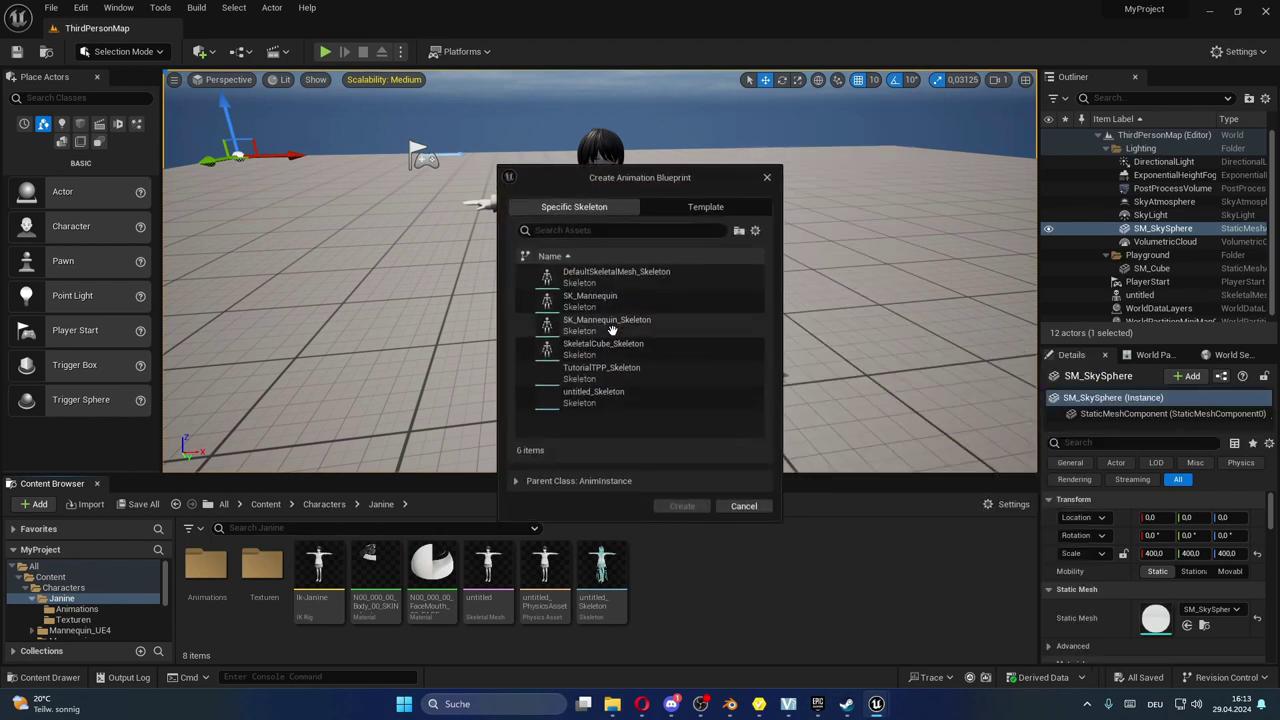
{"action": "left_click", "coordinate": [668, 396]}
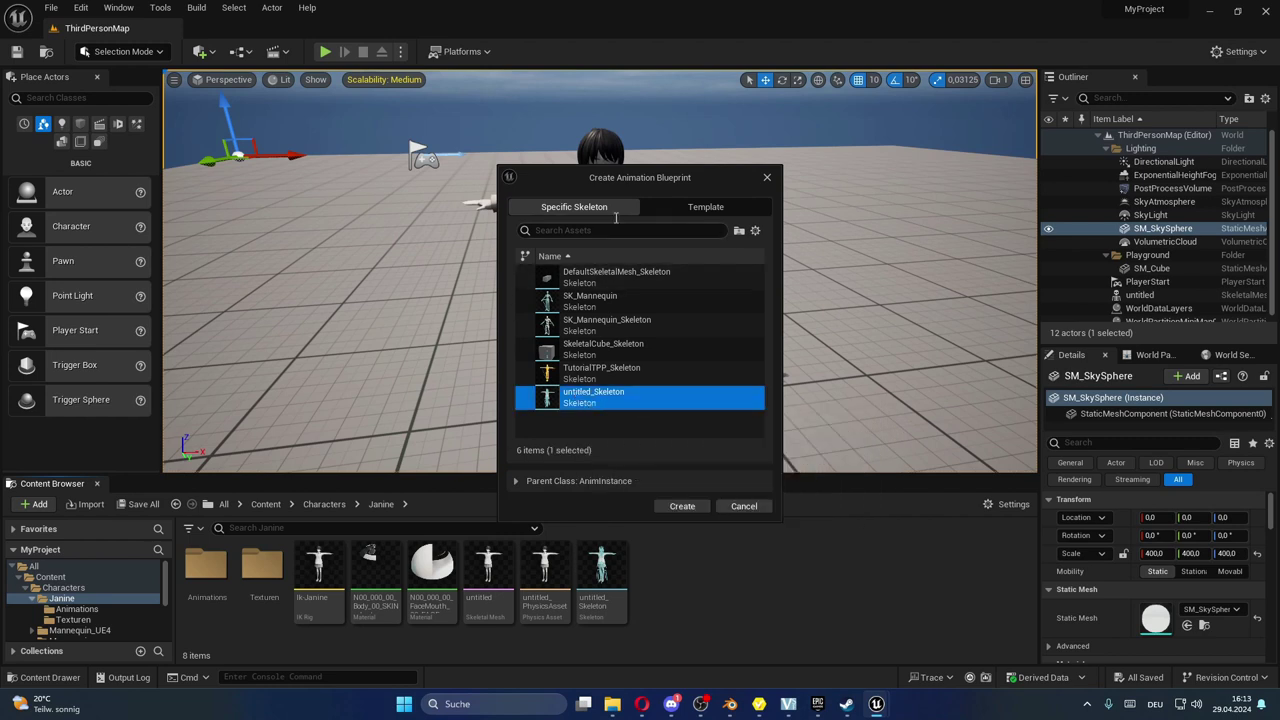
{"action": "left_click", "coordinate": [682, 506]}
{"action": "key", "text": "BackSpace"}
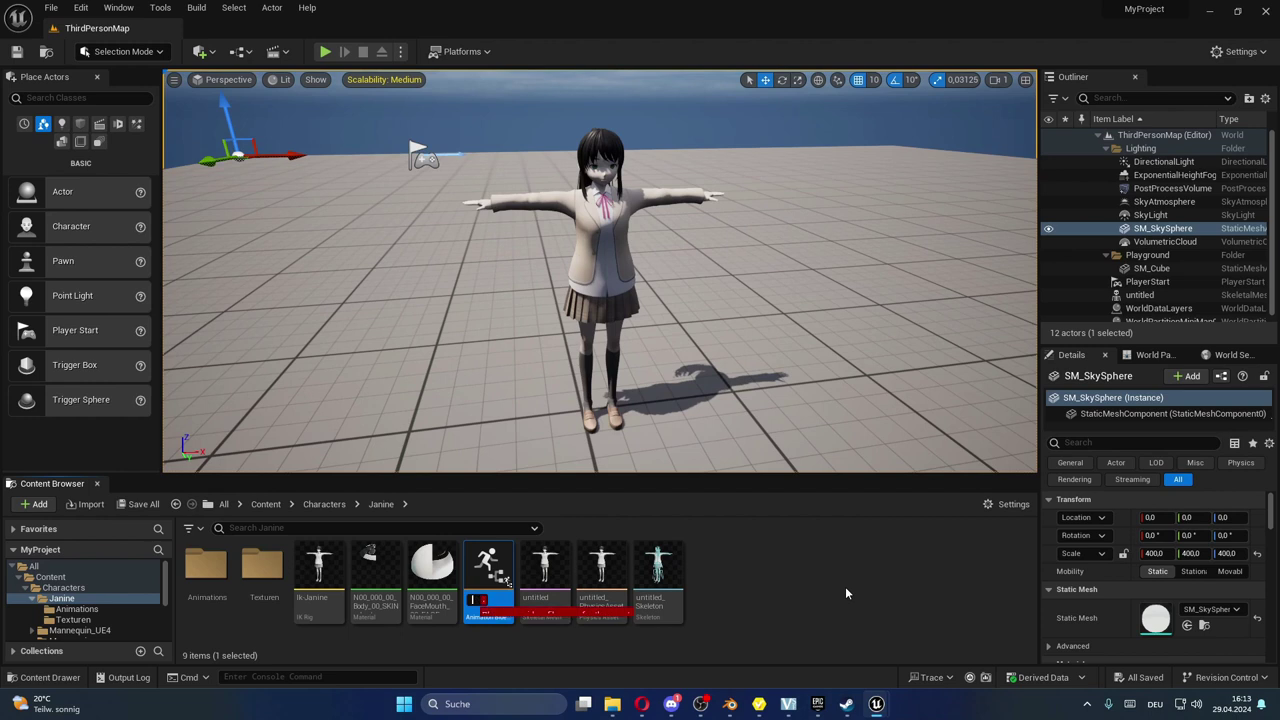
{"action": "type", "text": "An"}
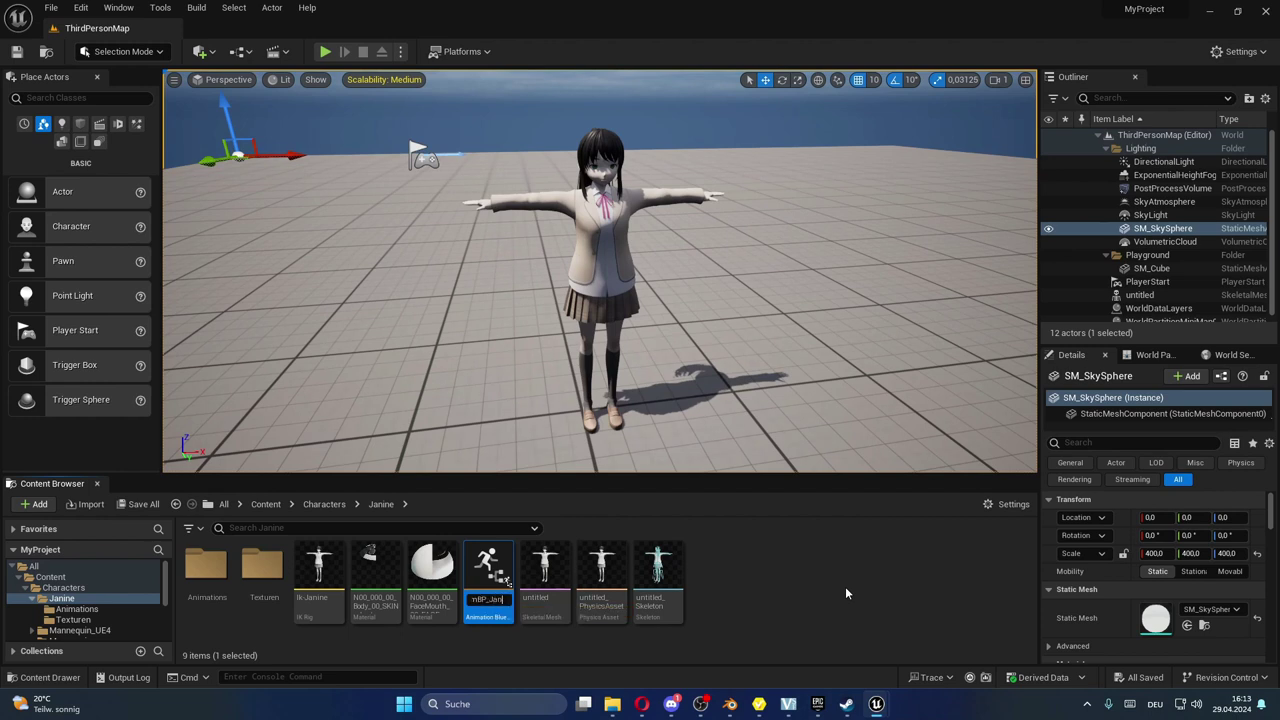
{"action": "type", "text": "e"}
{"action": "key", "text": "Return"}
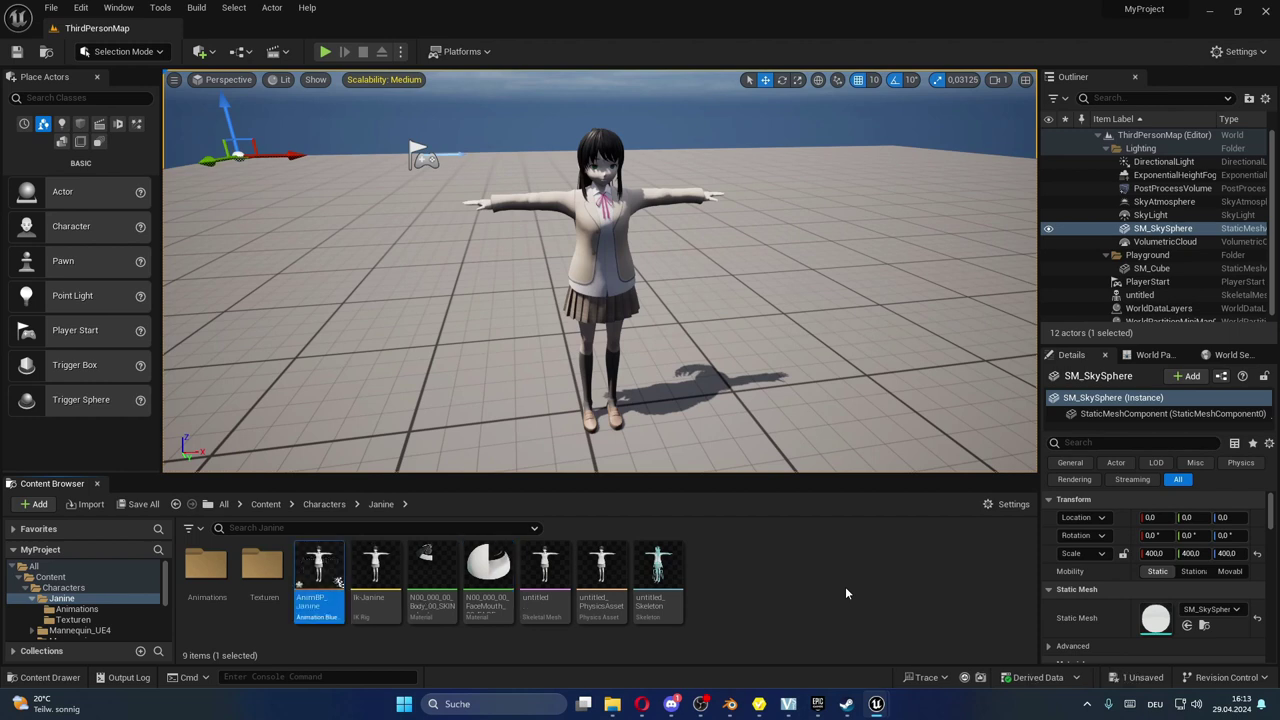
- Open AnimBP_Janine, delete the disabled update event, and paste ABP_Manny's event nodes
{"action": "double_click", "coordinate": [330, 570]}
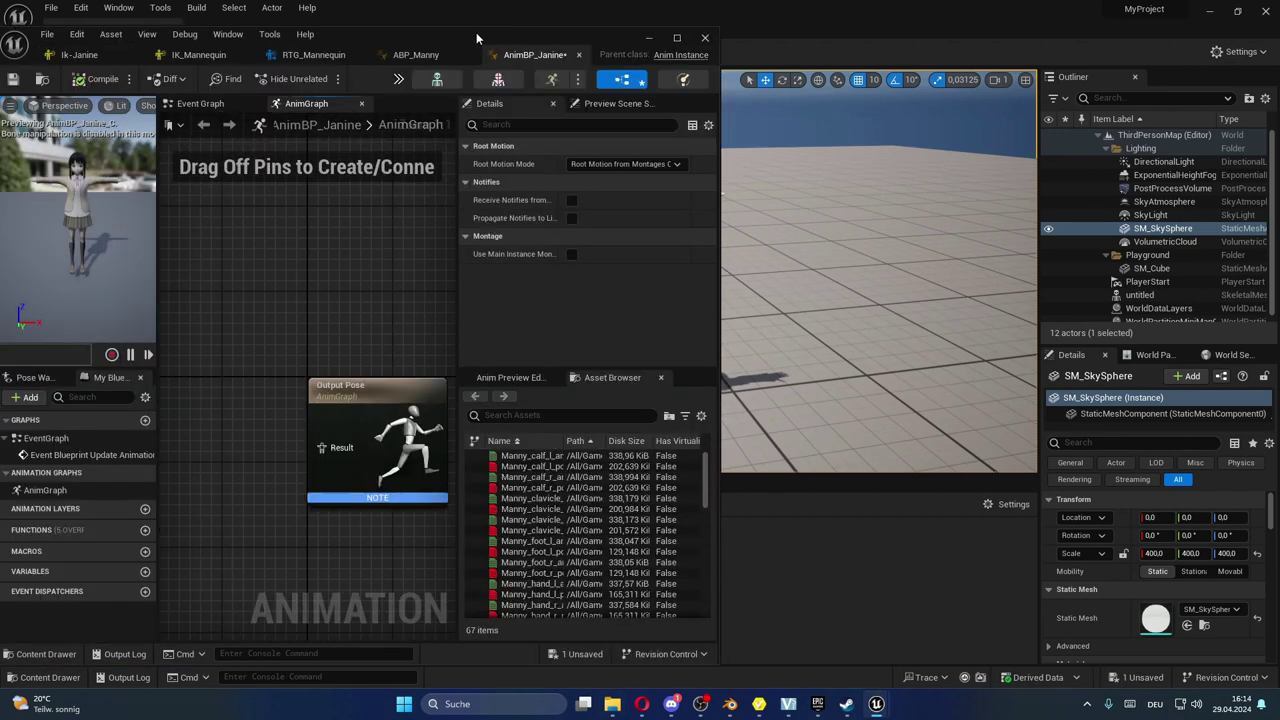
{"action": "left_click_drag", "start_coordinate": [476, 32], "coordinate": [593, 22]}
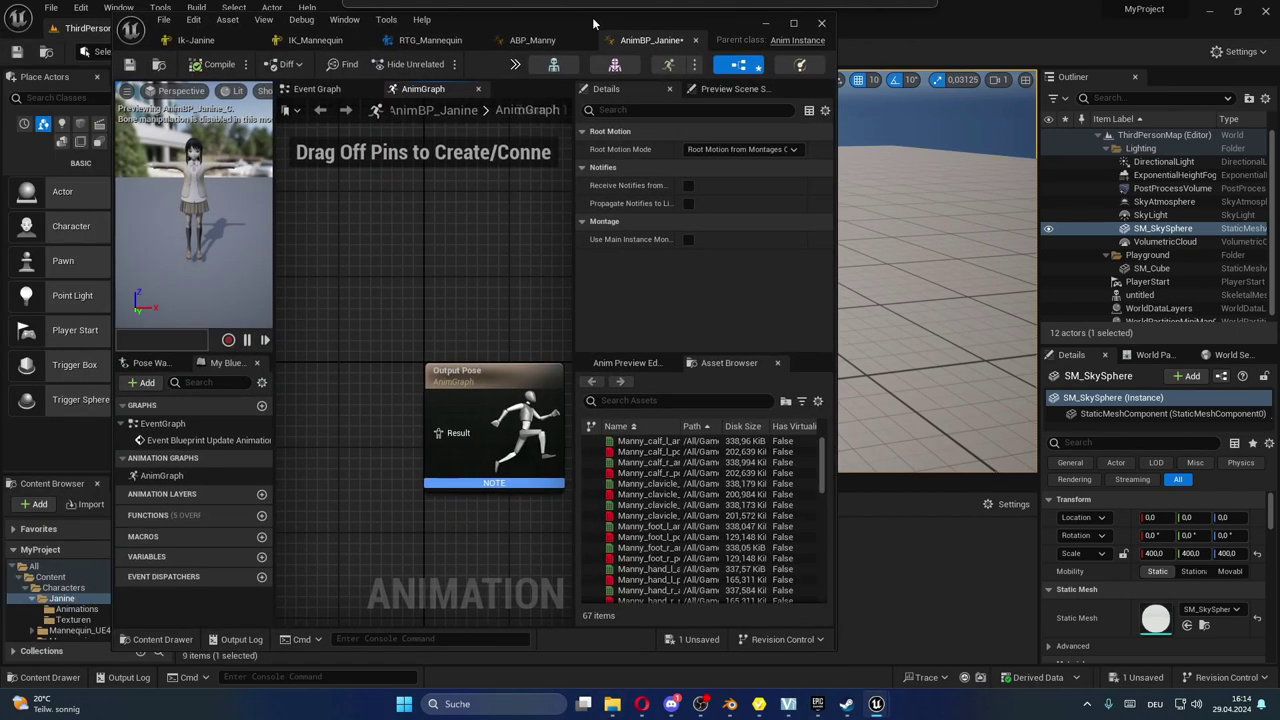
{"action": "left_click", "coordinate": [317, 88]}
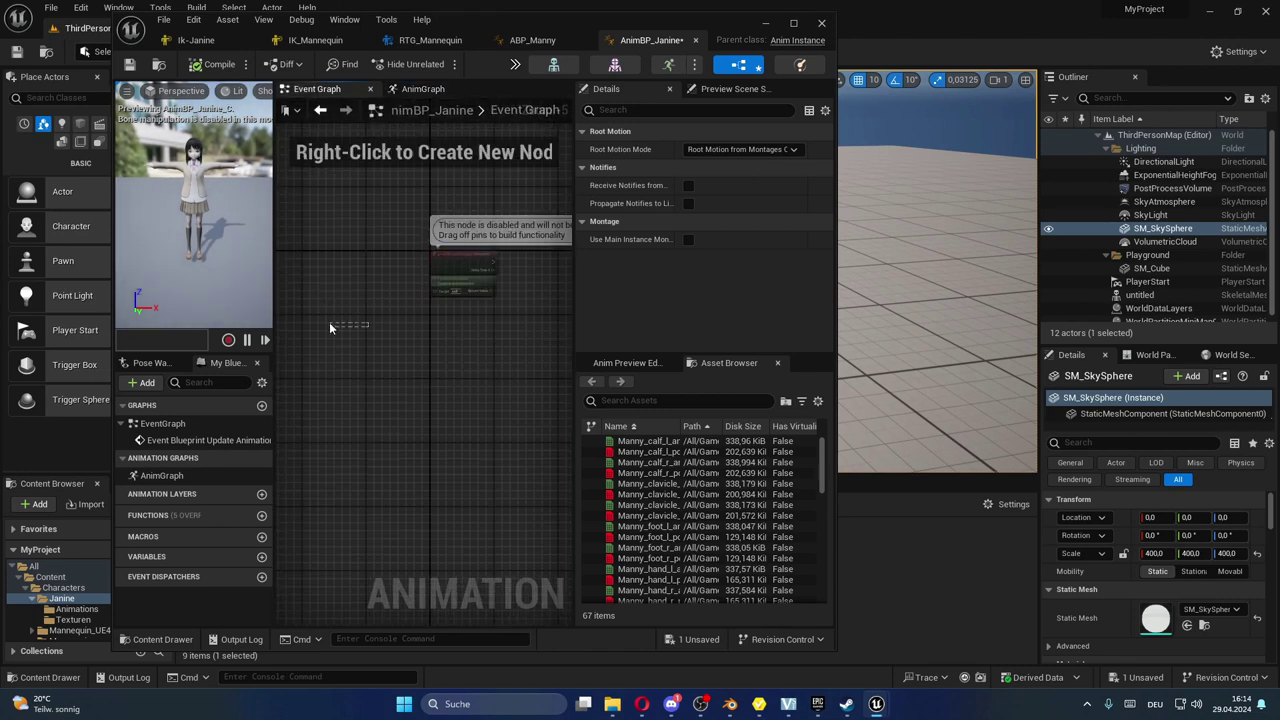
{"action": "key", "text": "Delete"}
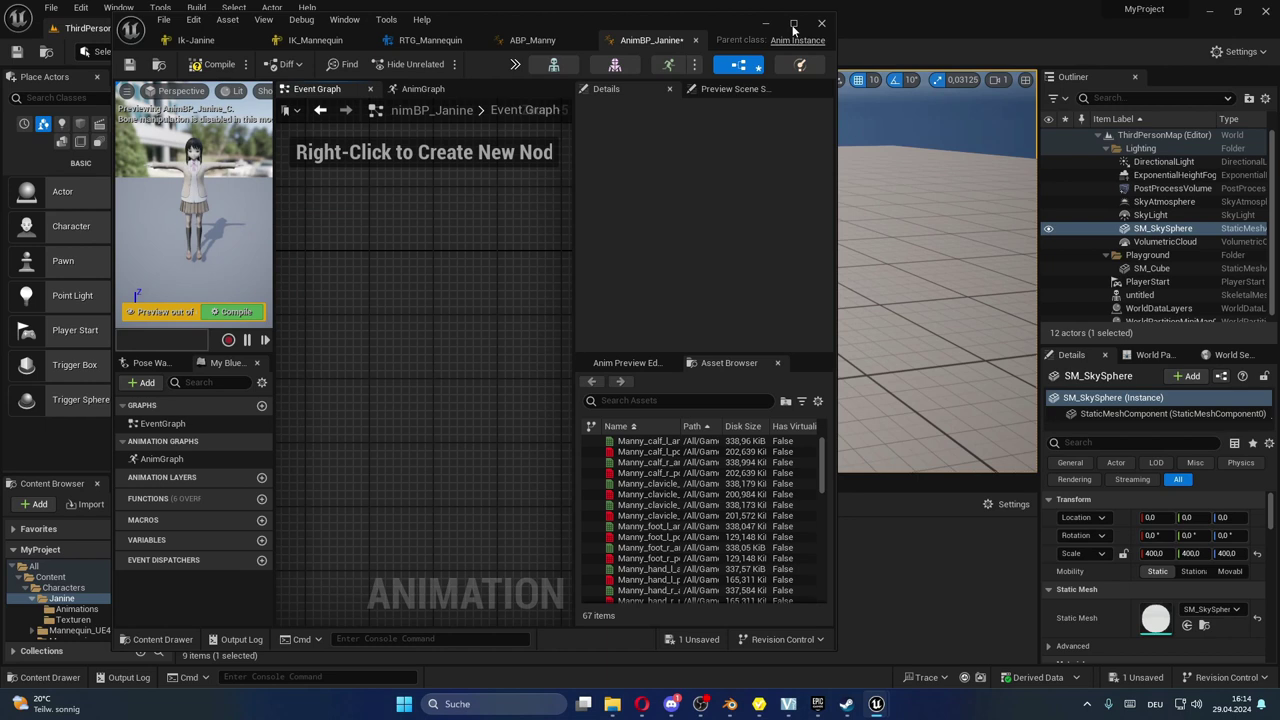
{"action": "left_click", "coordinate": [788, 20]}
{"action": "scroll", "coordinate": [658, 274], "scroll_direction": "down", "scroll_amount": 1}
{"action": "mouse_move", "coordinate": [658, 274]}
{"action": "right_mouse_down"}
{"action": "mouse_move", "coordinate": [638, 329]}
{"action": "mouse_move", "coordinate": [591, 279]}
{"action": "right_mouse_up"}
{"action": "key", "text": "ctrl+v"}
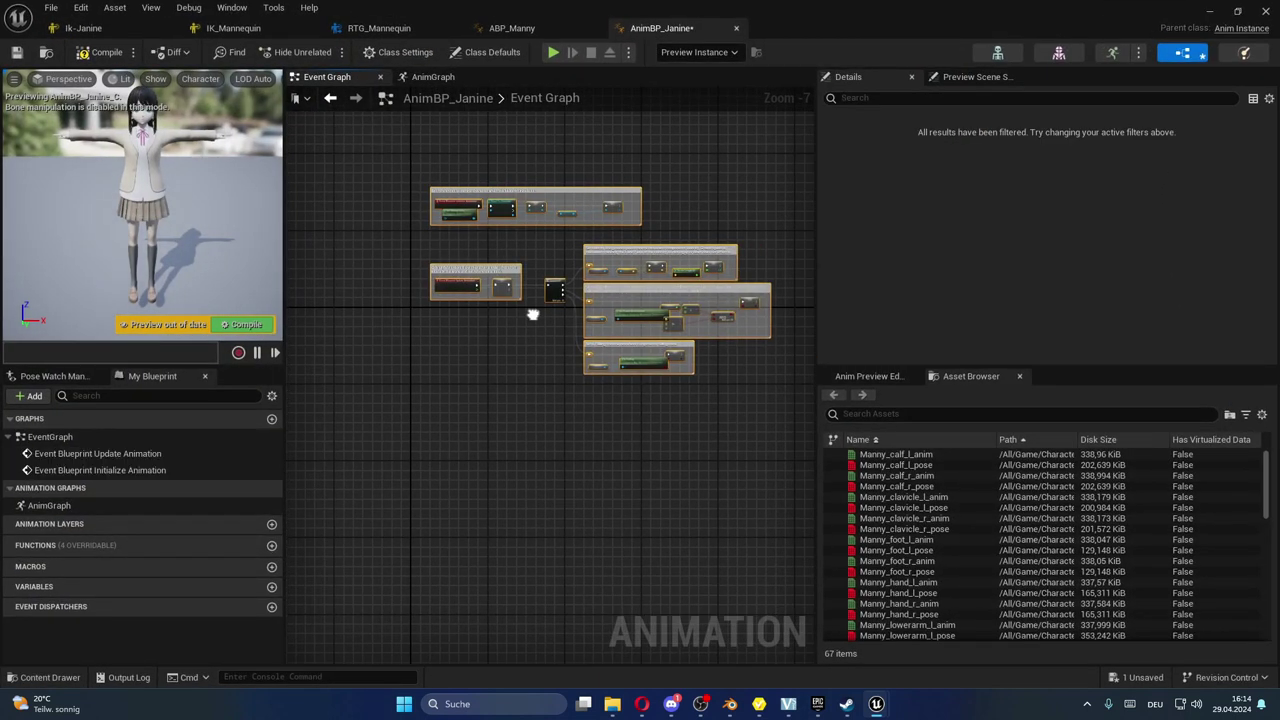
- Create the missing Character and MovementComponent variables from their setter nodes
{"action": "scroll", "coordinate": [548, 280], "scroll_direction": "up", "scroll_amount": 1}
{"action": "scroll", "coordinate": [548, 270], "scroll_direction": "up", "scroll_amount": 3}
{"action": "scroll", "coordinate": [548, 267], "scroll_direction": "up", "scroll_amount": 2}
{"action": "right_click_drag", "start_coordinate": [548, 267], "coordinate": [660, 196]}
{"action": "mouse_move", "coordinate": [606, 383]}
{"action": "right_mouse_down"}
{"action": "mouse_move", "coordinate": [494, 337]}
{"action": "mouse_move", "coordinate": [537, 335]}
{"action": "right_mouse_up"}
{"action": "left_click", "coordinate": [514, 229]}
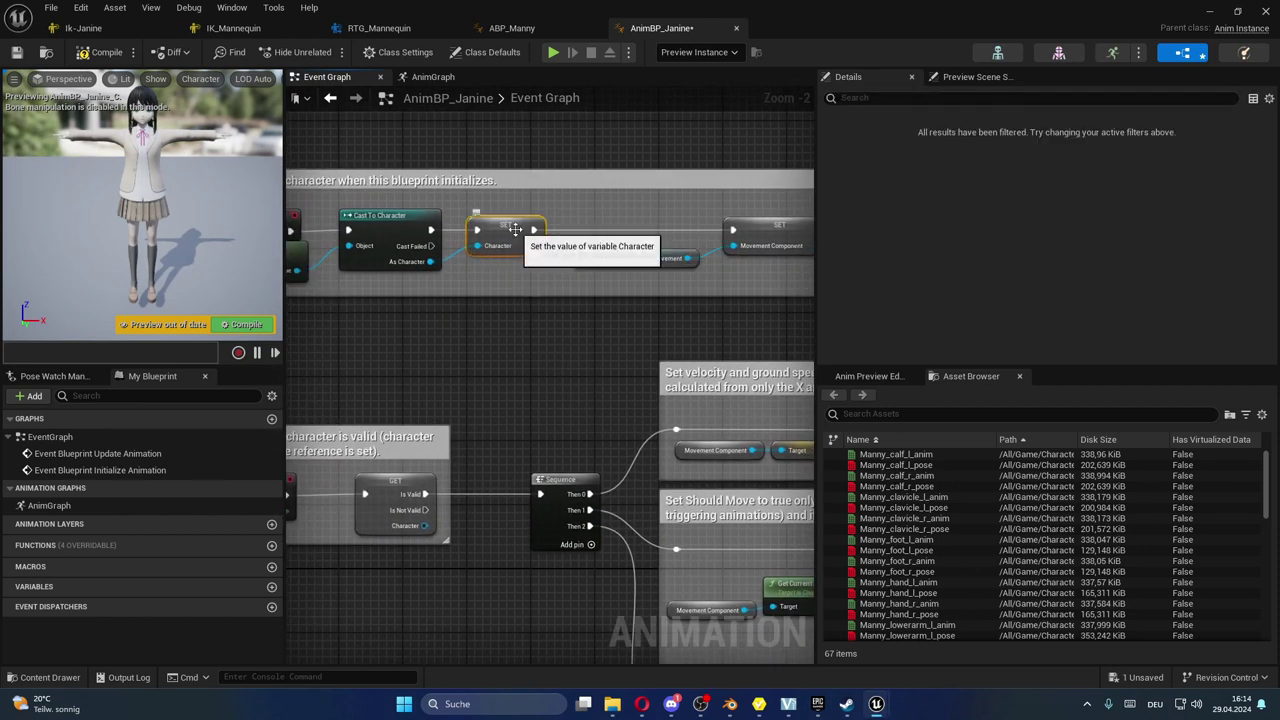
{"action": "right_click", "coordinate": [516, 234]}
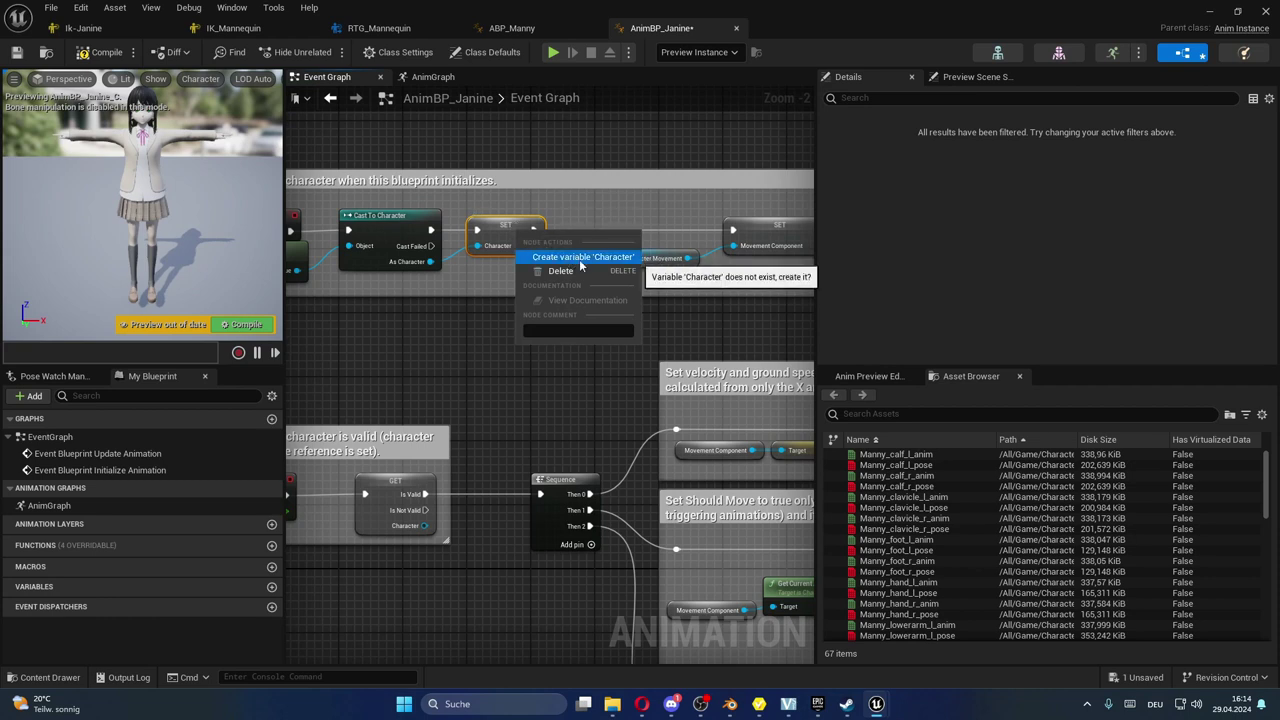
{"action": "left_click", "coordinate": [568, 257]}
{"action": "right_click_drag", "start_coordinate": [613, 336], "coordinate": [465, 327]}
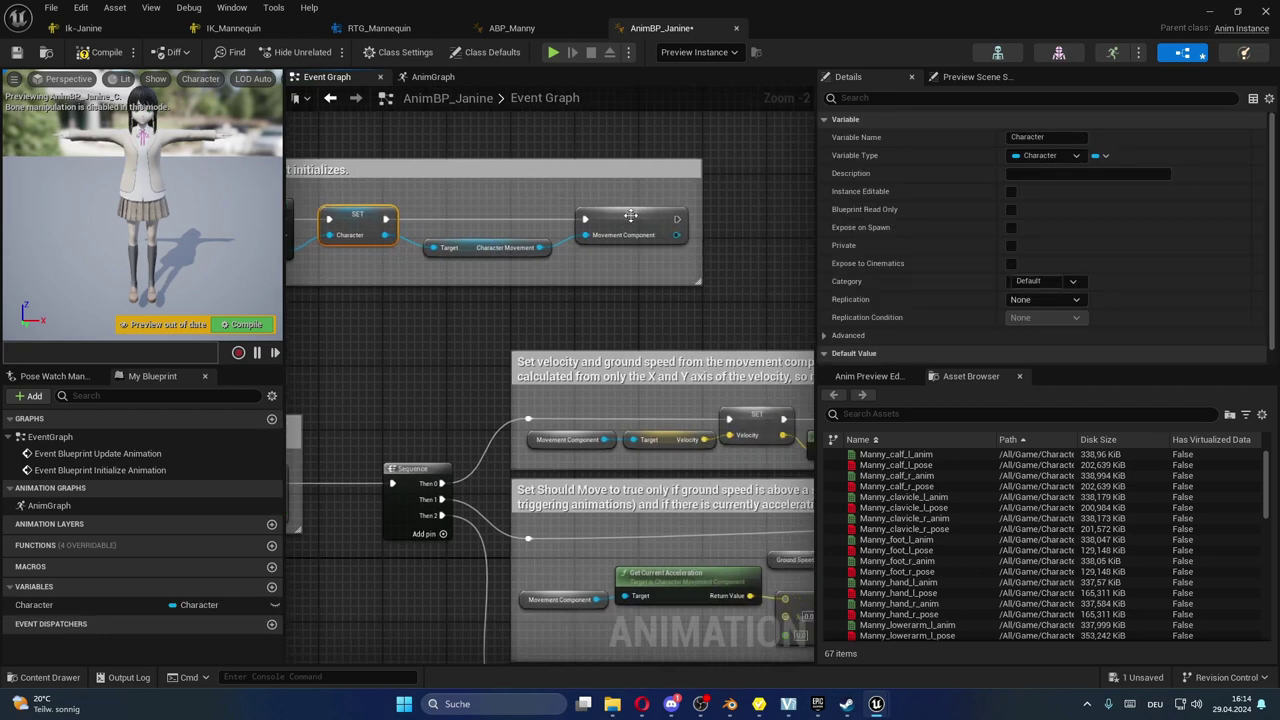
{"action": "left_click", "coordinate": [640, 235]}
{"action": "right_click", "coordinate": [642, 240]}
{"action": "left_click", "coordinate": [670, 262]}
- Create the missing GroundSpeed, IsFalling and ShouldMove variables
{"action": "mouse_move", "coordinate": [670, 262]}
{"action": "right_mouse_down"}
{"action": "mouse_move", "coordinate": [630, 345]}
{"action": "mouse_move", "coordinate": [424, 296]}
{"action": "right_mouse_up"}
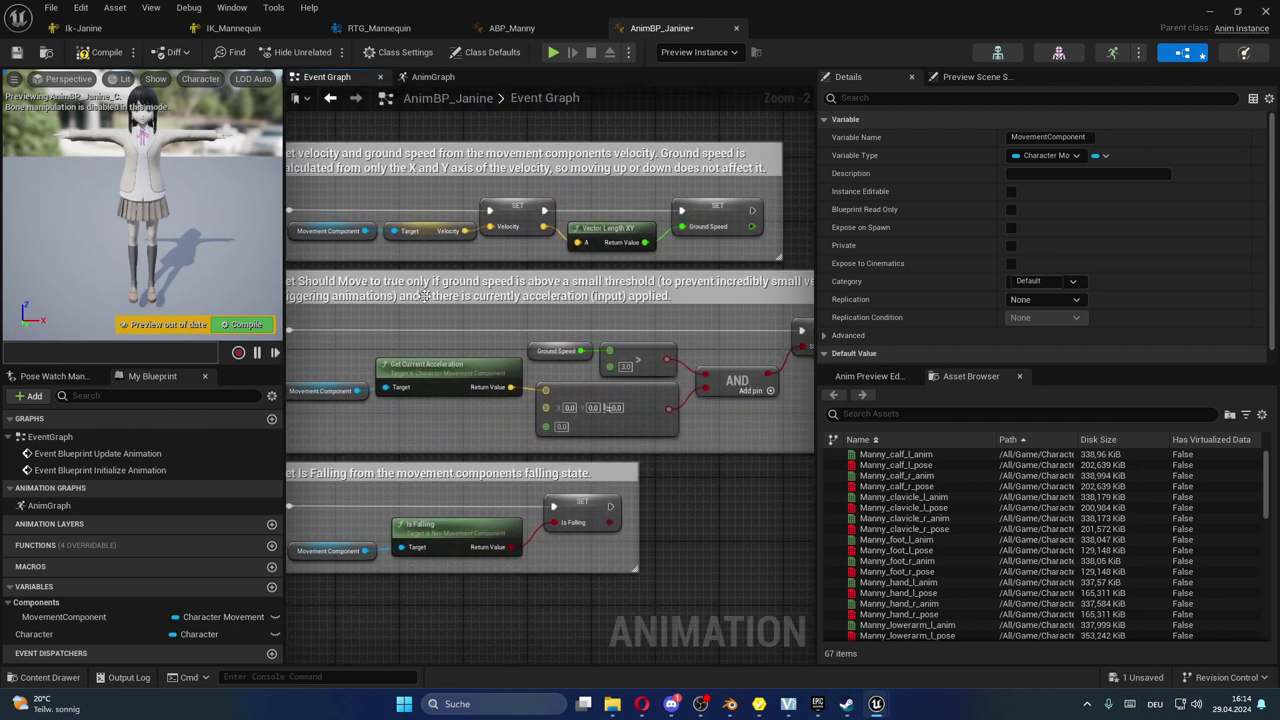
{"action": "right_click_drag", "start_coordinate": [662, 356], "coordinate": [551, 346]}
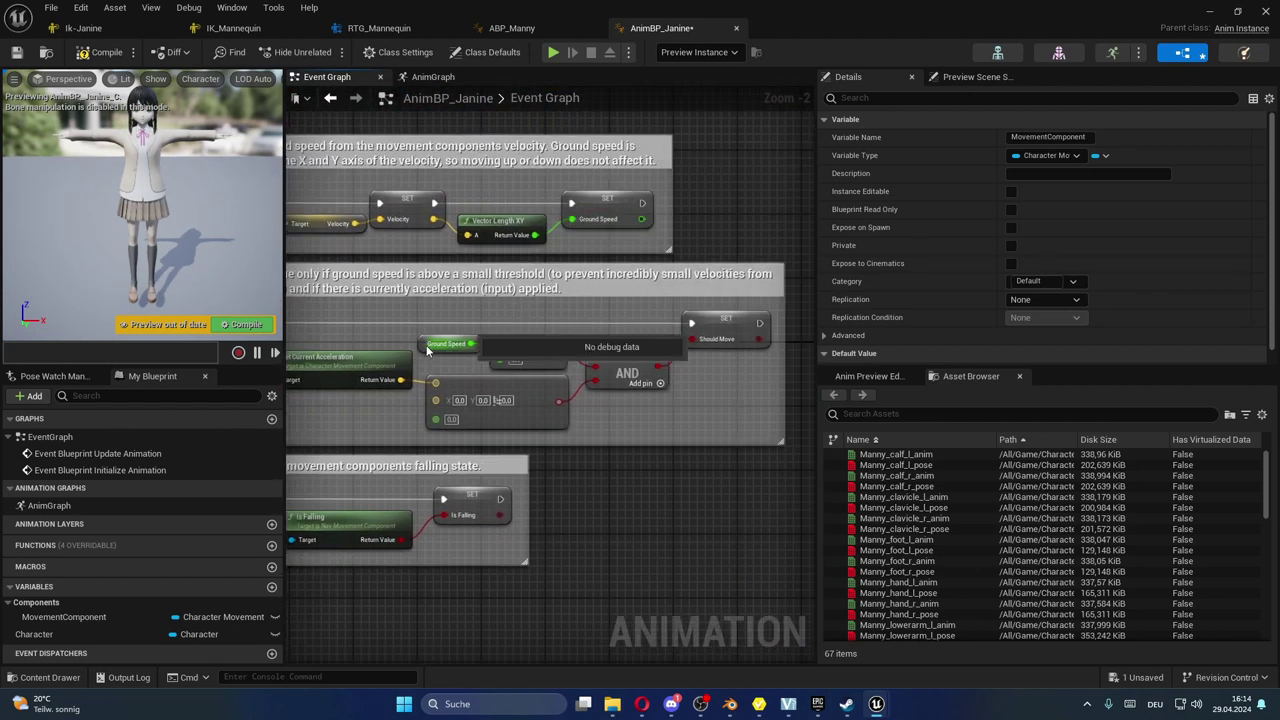
{"action": "right_click", "coordinate": [457, 346]}
{"action": "left_click", "coordinate": [474, 368]}
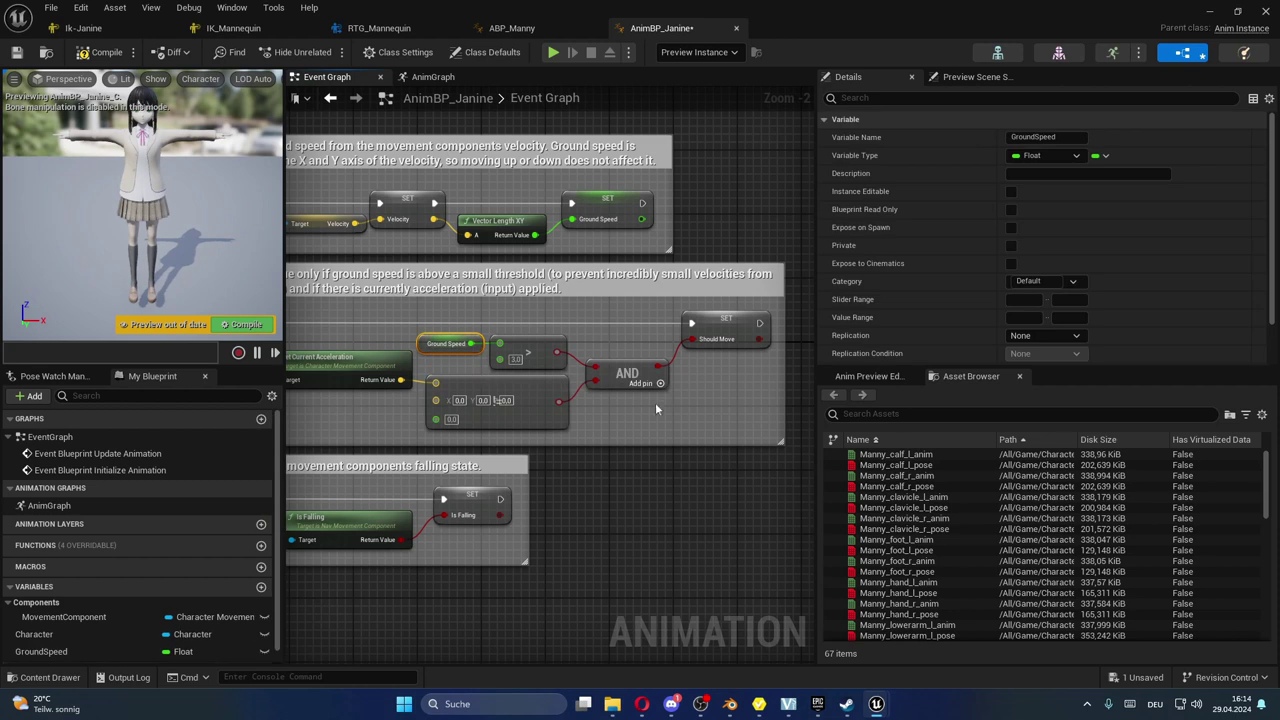
{"action": "right_click_drag", "start_coordinate": [656, 407], "coordinate": [660, 373]}
{"action": "right_click", "coordinate": [488, 468]}
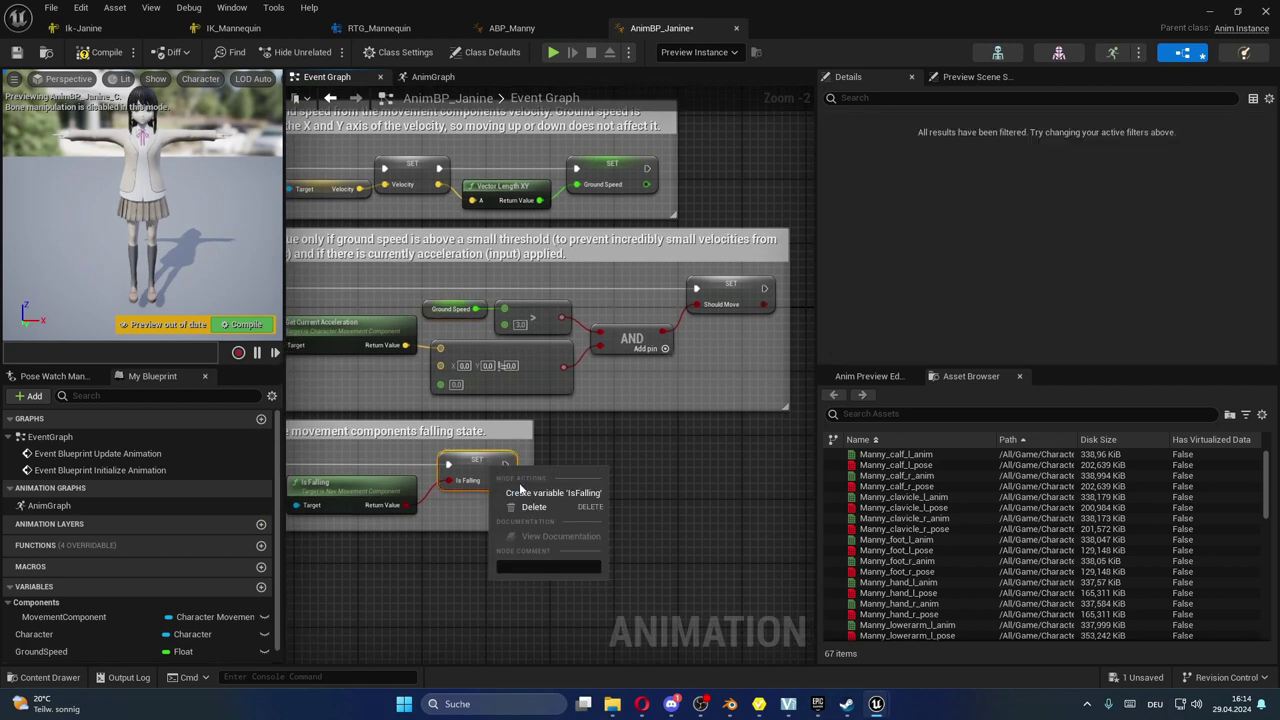
{"action": "left_click", "coordinate": [528, 494]}
{"action": "right_click", "coordinate": [736, 296]}
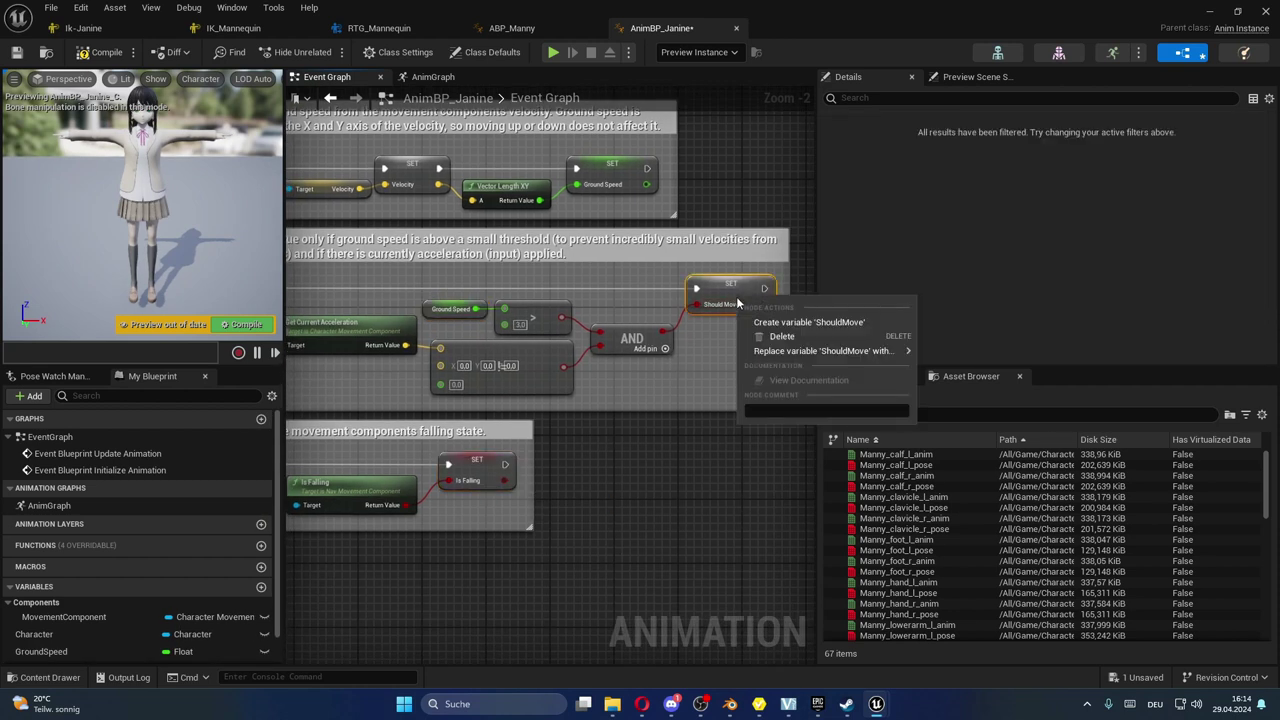
{"action": "left_click", "coordinate": [765, 325]}
- Compile AnimBP_Janine and check the fixed Velocity setter across the event graph
{"action": "right_click_drag", "start_coordinate": [654, 406], "coordinate": [764, 415]}
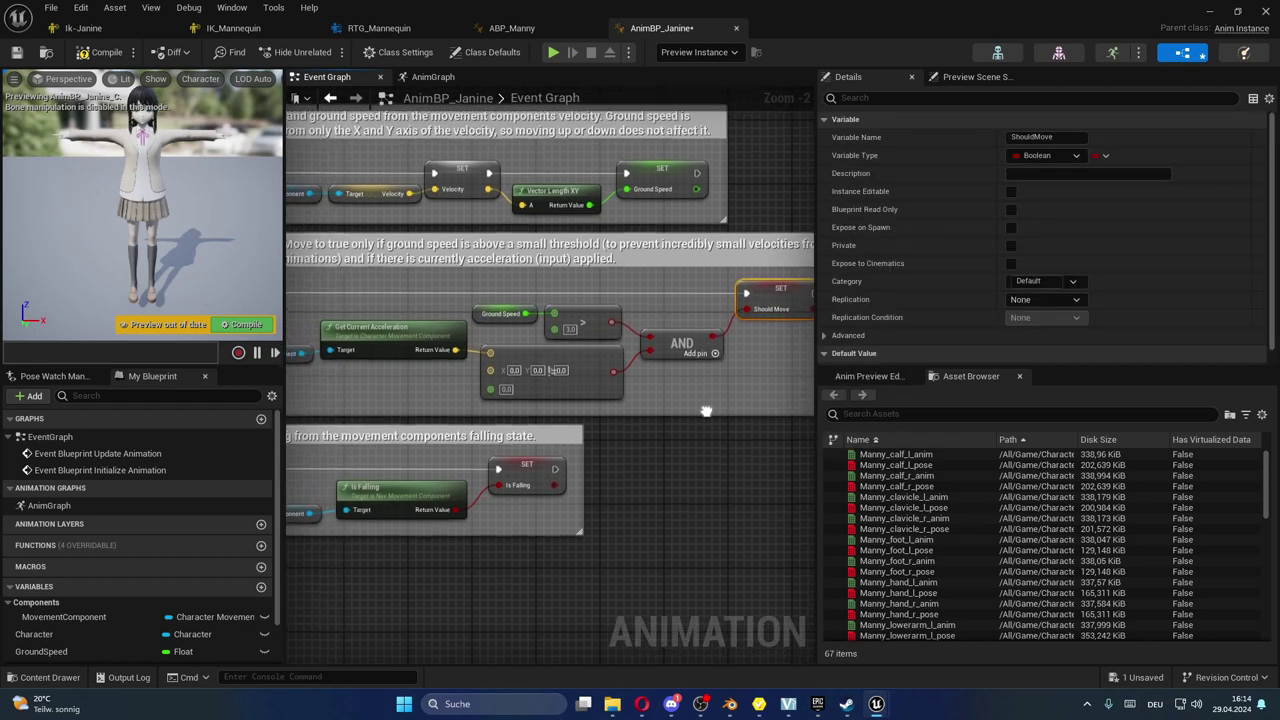
{"action": "left_click", "coordinate": [107, 53]}
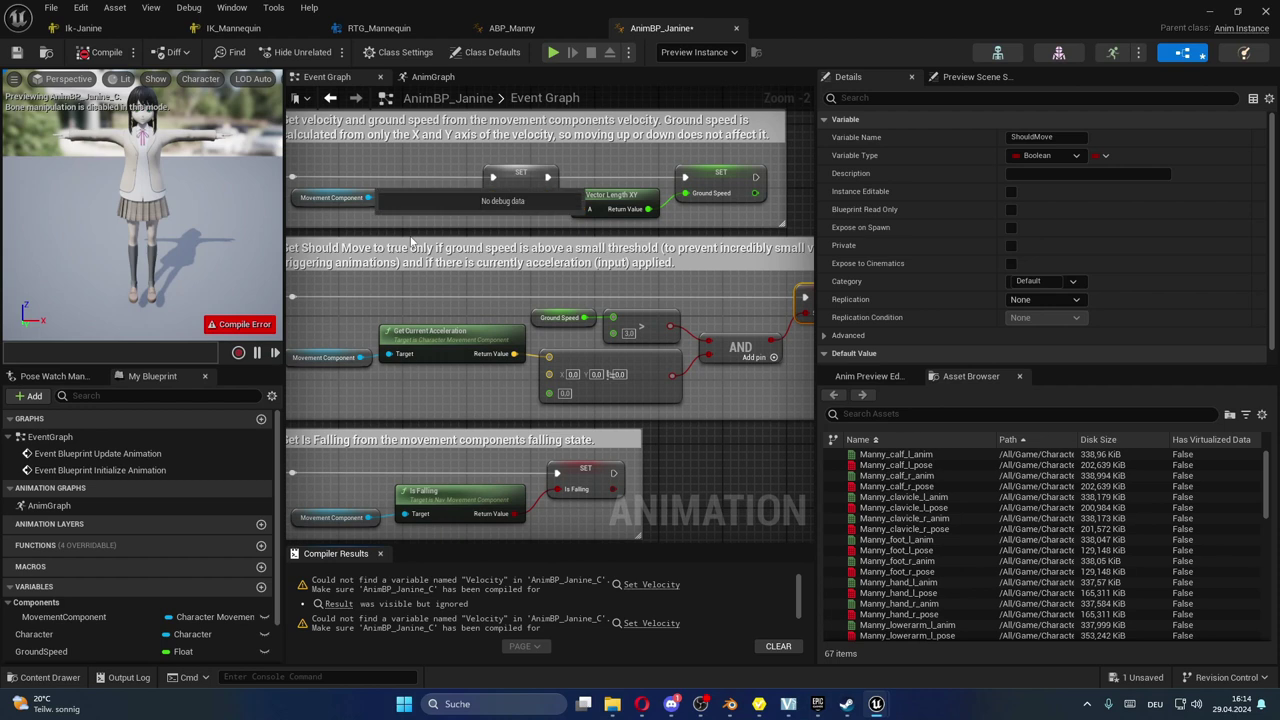
{"action": "right_click_drag", "start_coordinate": [506, 180], "coordinate": [581, 205]}
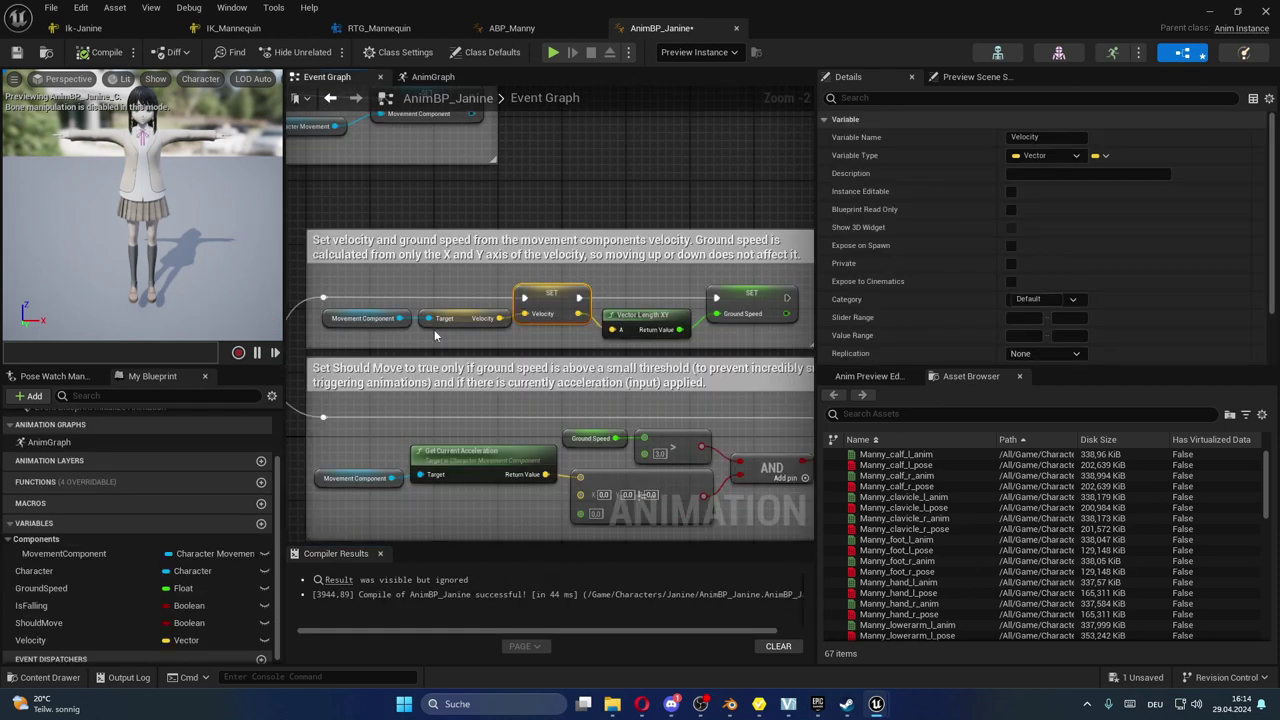
{"action": "right_click_drag", "start_coordinate": [537, 185], "coordinate": [490, 230]}
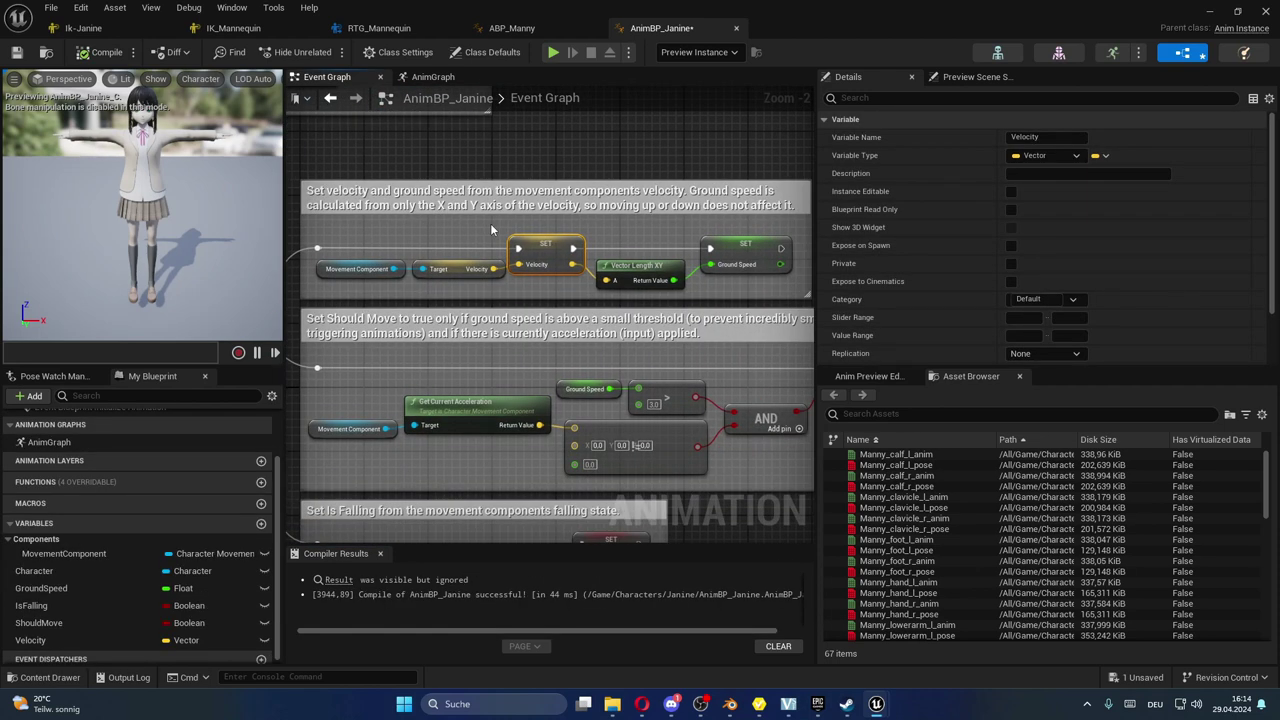
{"action": "scroll", "coordinate": [720, 481], "scroll_direction": "down", "scroll_amount": 4}
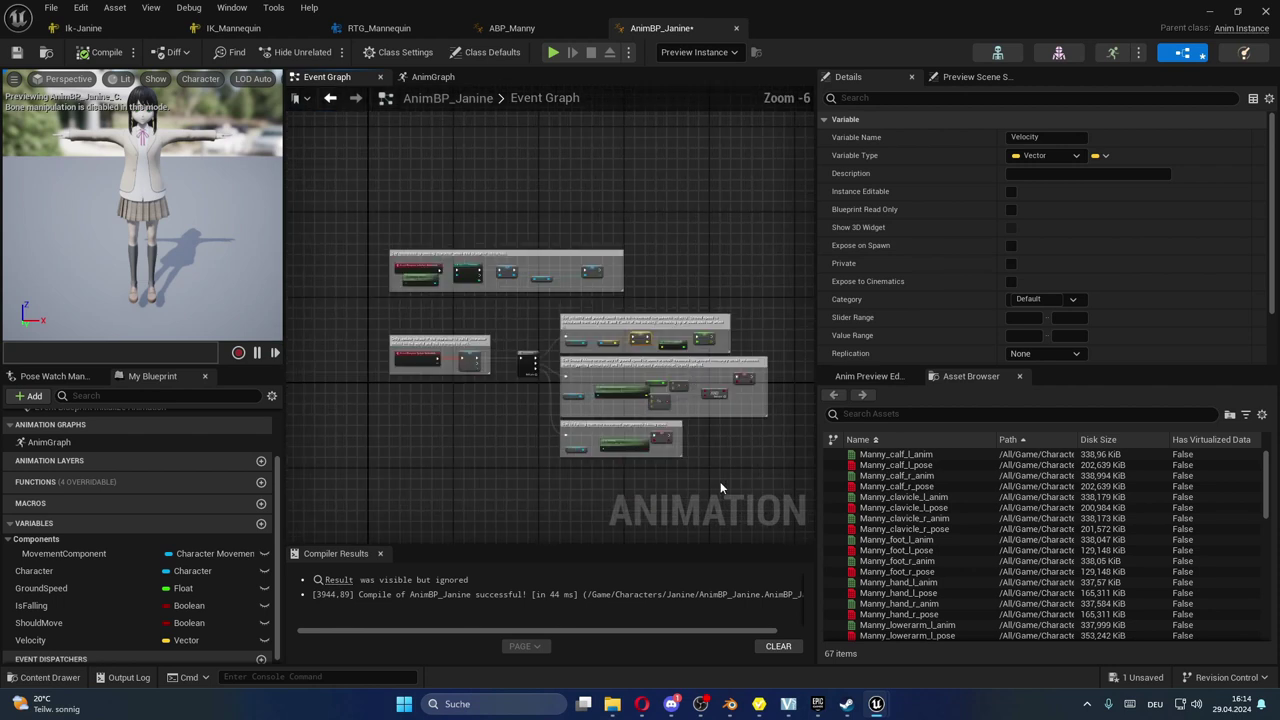
{"action": "right_click_drag", "start_coordinate": [654, 466], "coordinate": [509, 385]}
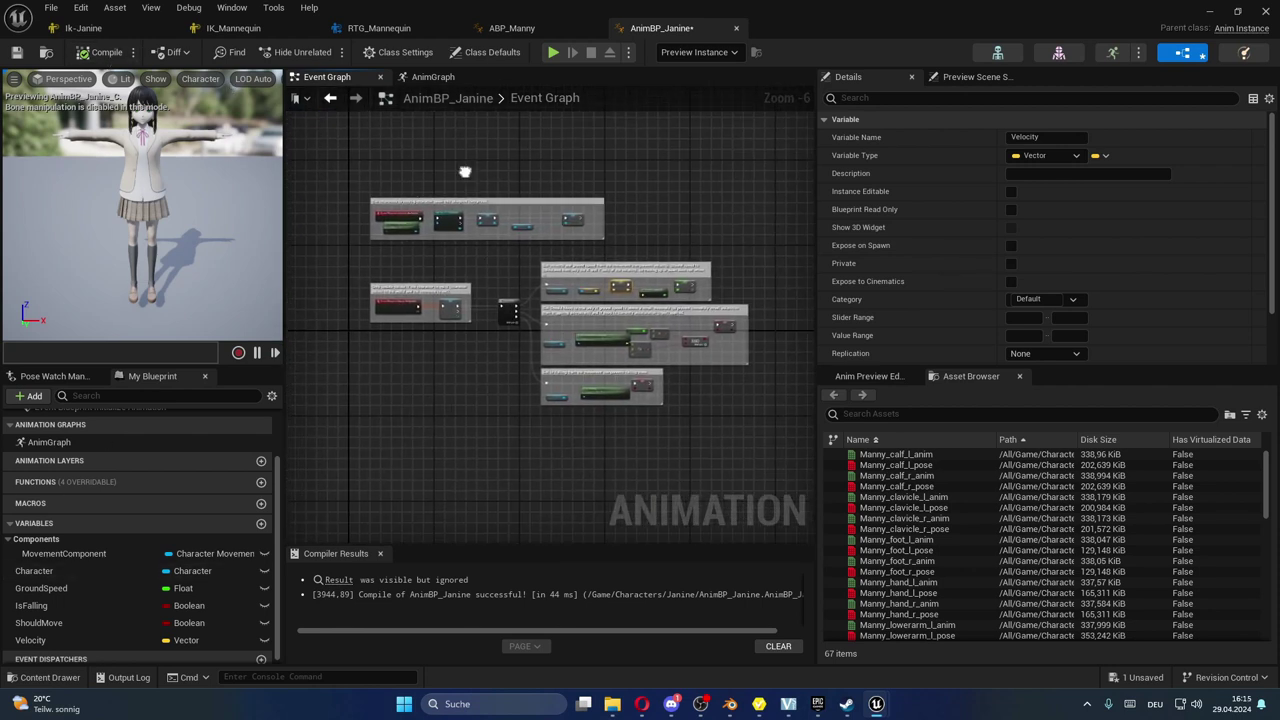
{"action": "left_click", "coordinate": [439, 78]}
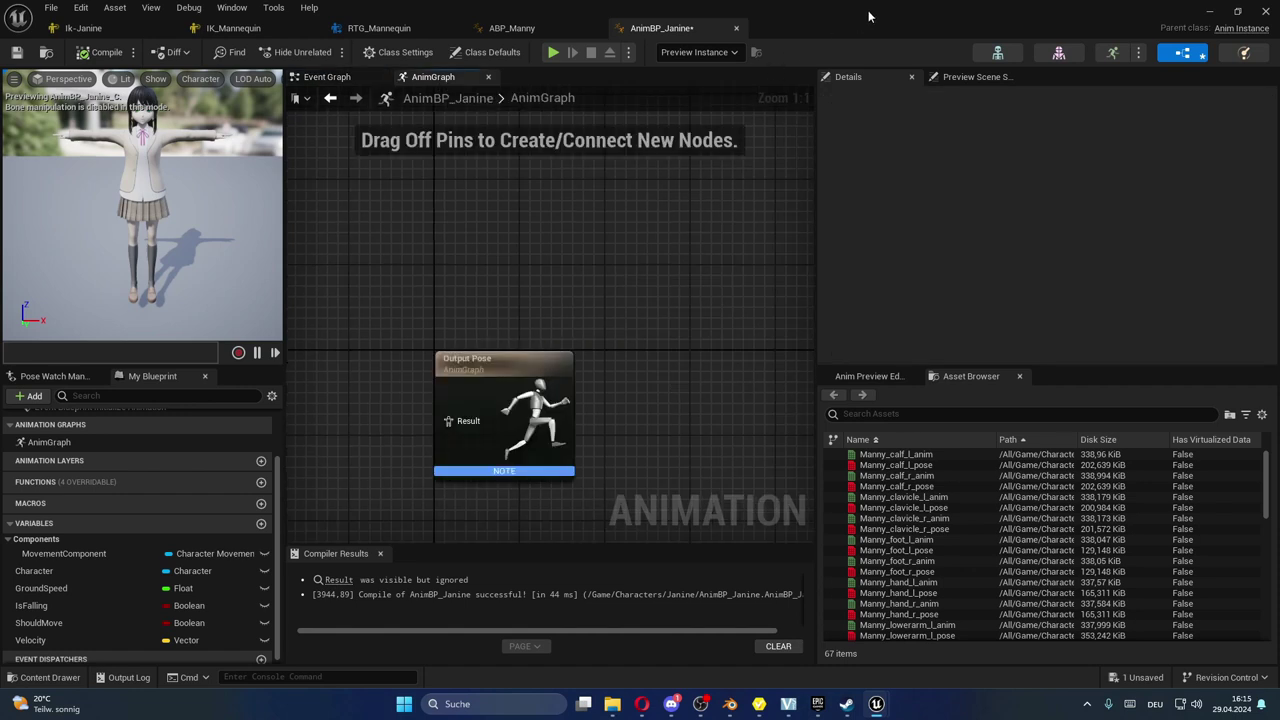
- Arrange ABP_Manny and AnimBP_Janine side by side with Manny's whole anim graph in view
{"action": "double_click", "coordinate": [868, 16]}
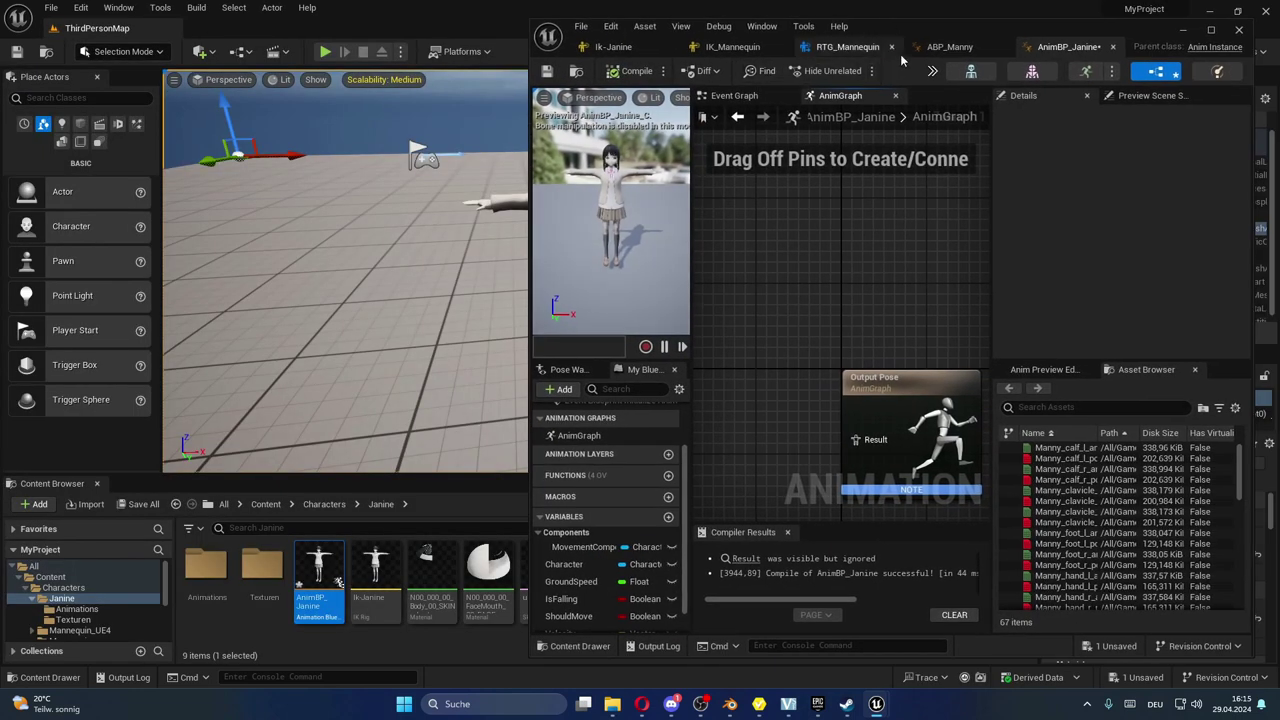
{"action": "left_click", "coordinate": [950, 47]}
{"action": "left_click_drag", "start_coordinate": [950, 47], "coordinate": [2, 200]}
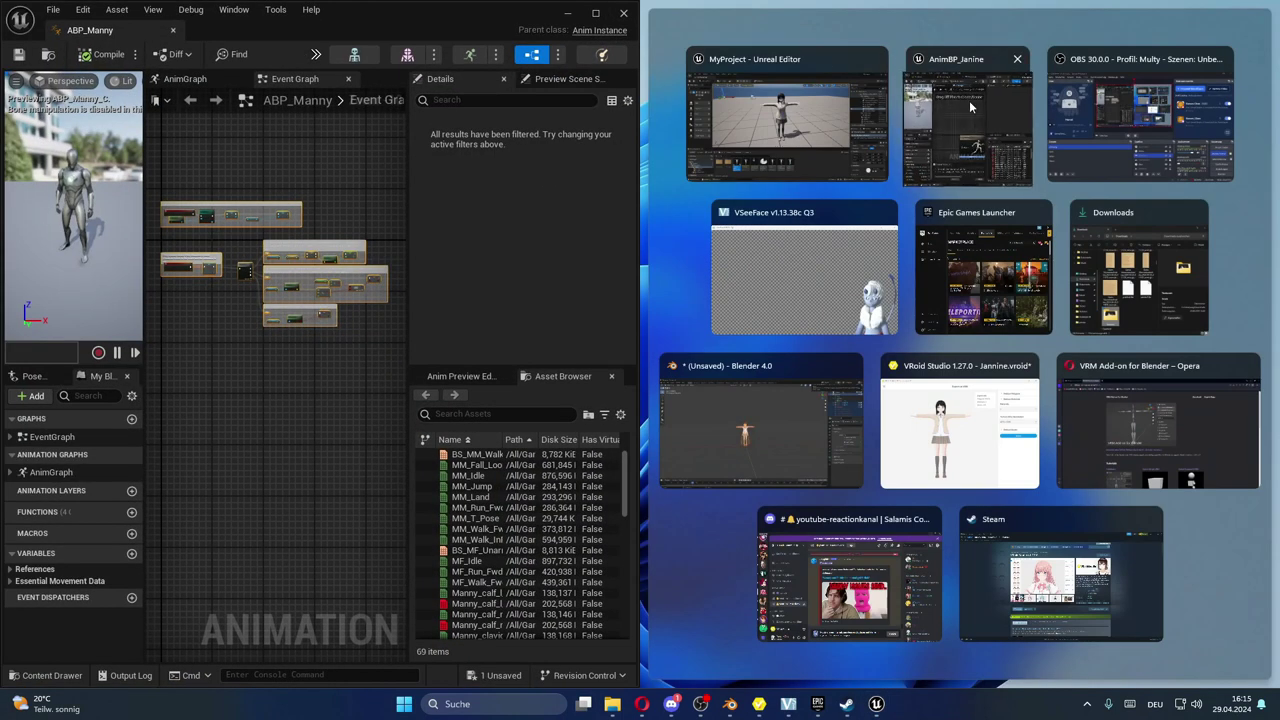
{"action": "left_click", "coordinate": [969, 100]}
{"action": "left_click_drag", "start_coordinate": [1047, 252], "coordinate": [1168, 246]}
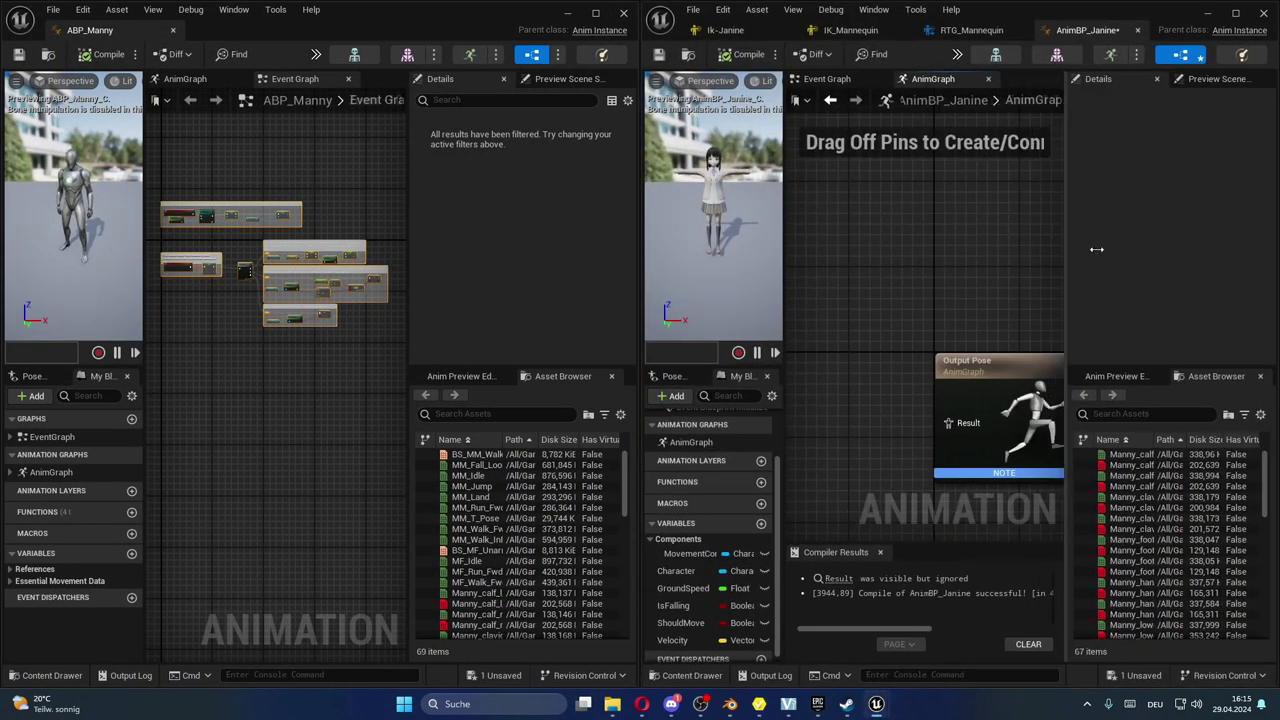
{"action": "left_click_drag", "start_coordinate": [637, 271], "coordinate": [548, 274]}
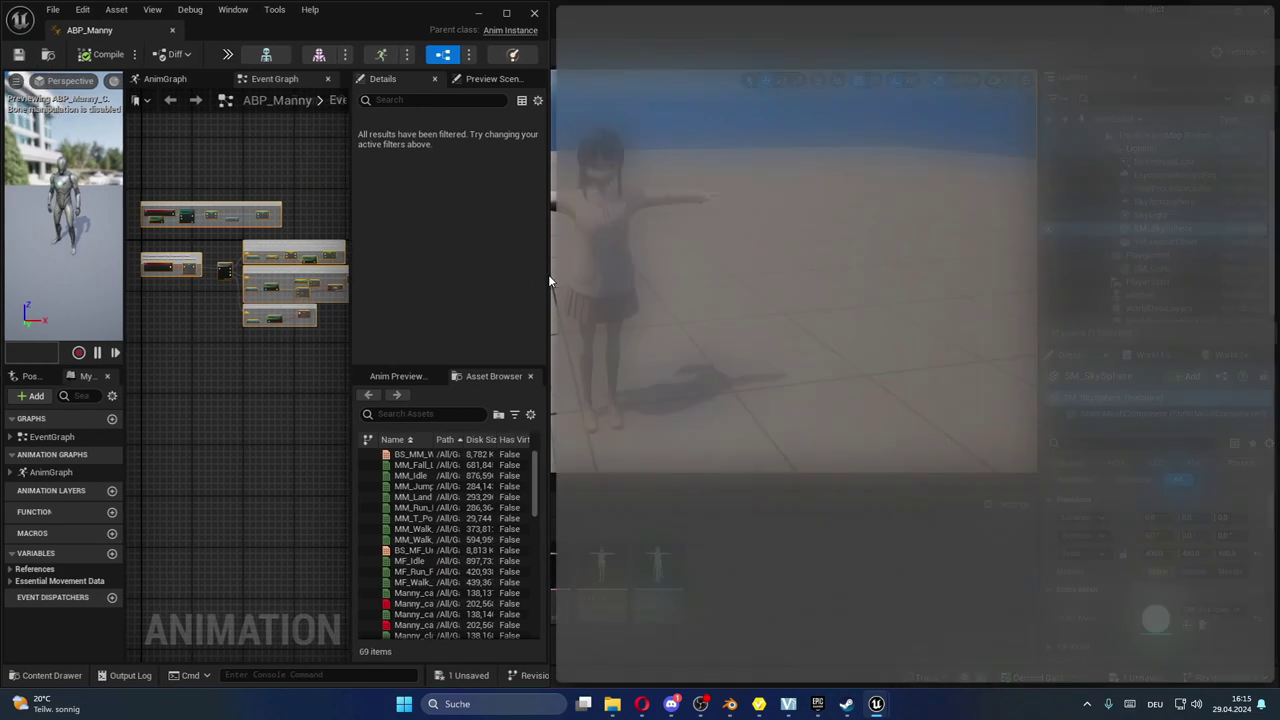
{"action": "left_click_drag", "start_coordinate": [351, 310], "coordinate": [476, 310]}
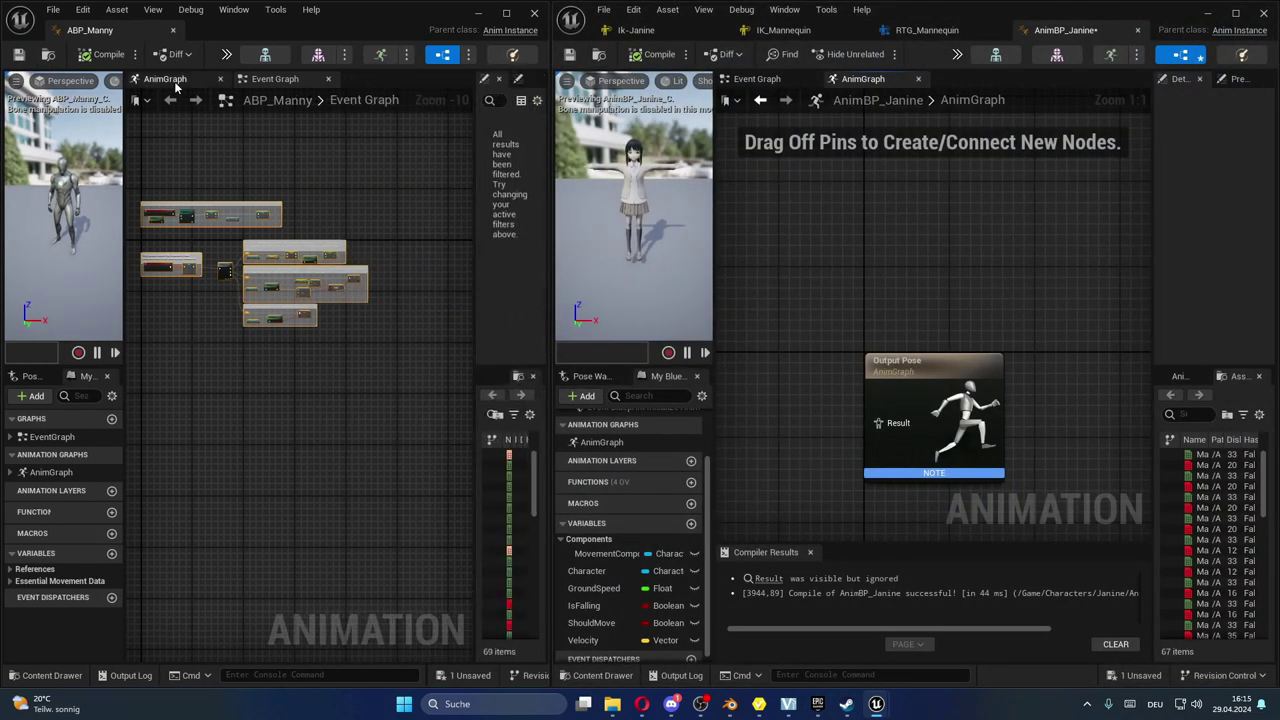
{"action": "scroll", "coordinate": [294, 263], "scroll_direction": "down", "scroll_amount": 3}
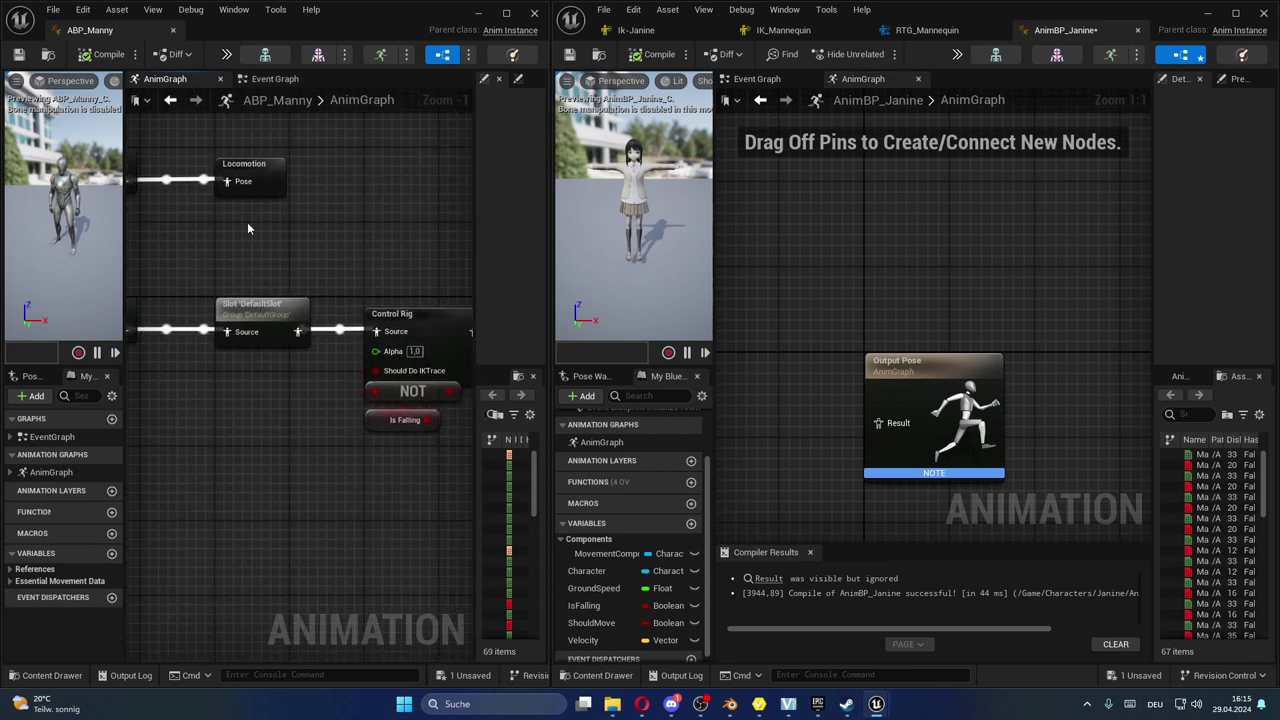
{"action": "mouse_move", "coordinate": [316, 271]}
{"action": "right_mouse_down"}
{"action": "mouse_move", "coordinate": [253, 285]}
{"action": "mouse_move", "coordinate": [296, 310]}
{"action": "right_mouse_up"}
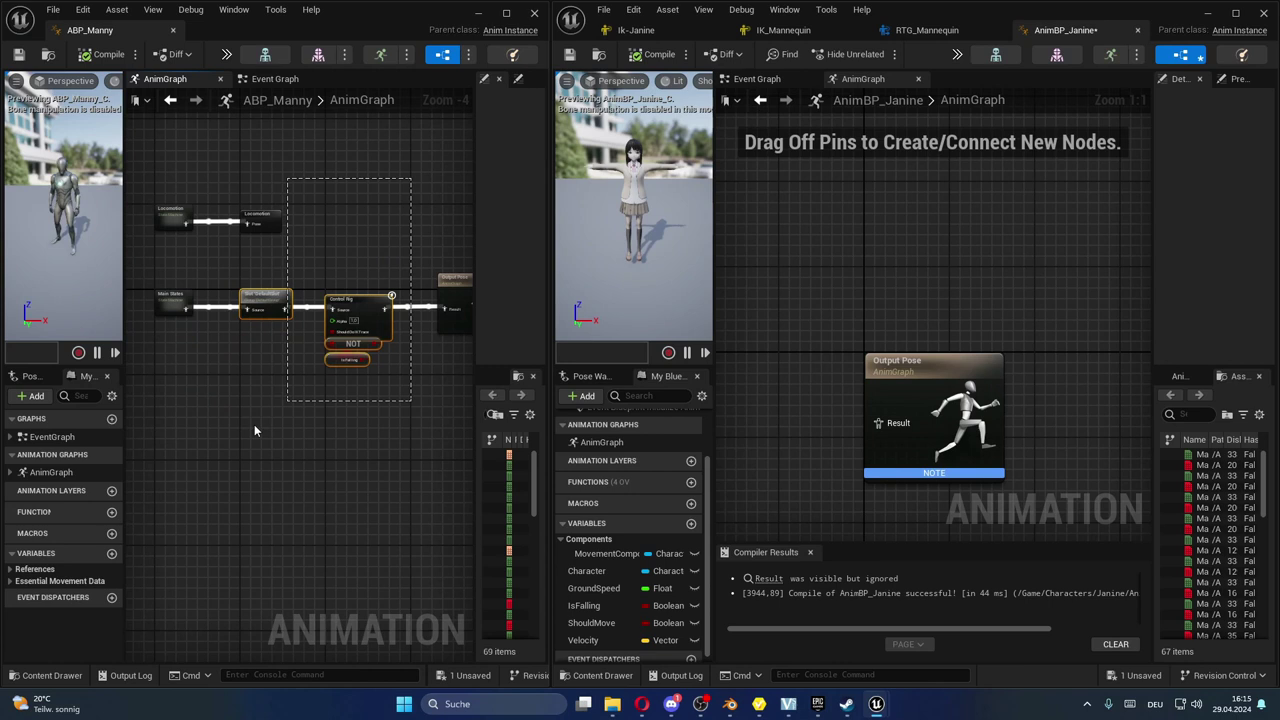
- Paste Manny's Locomotion, Main States, DefaultSlot and Control Rig nodes into Janine's AnimGraph, then enter Locomotion
{"action": "mouse_move", "coordinate": [812, 313]}
{"action": "right_mouse_down"}
{"action": "mouse_move", "coordinate": [986, 294]}
{"action": "mouse_move", "coordinate": [950, 287]}
{"action": "right_mouse_up"}
{"action": "key", "text": "ctrl+v"}
{"action": "left_click_drag", "start_coordinate": [952, 306], "coordinate": [760, 318]}
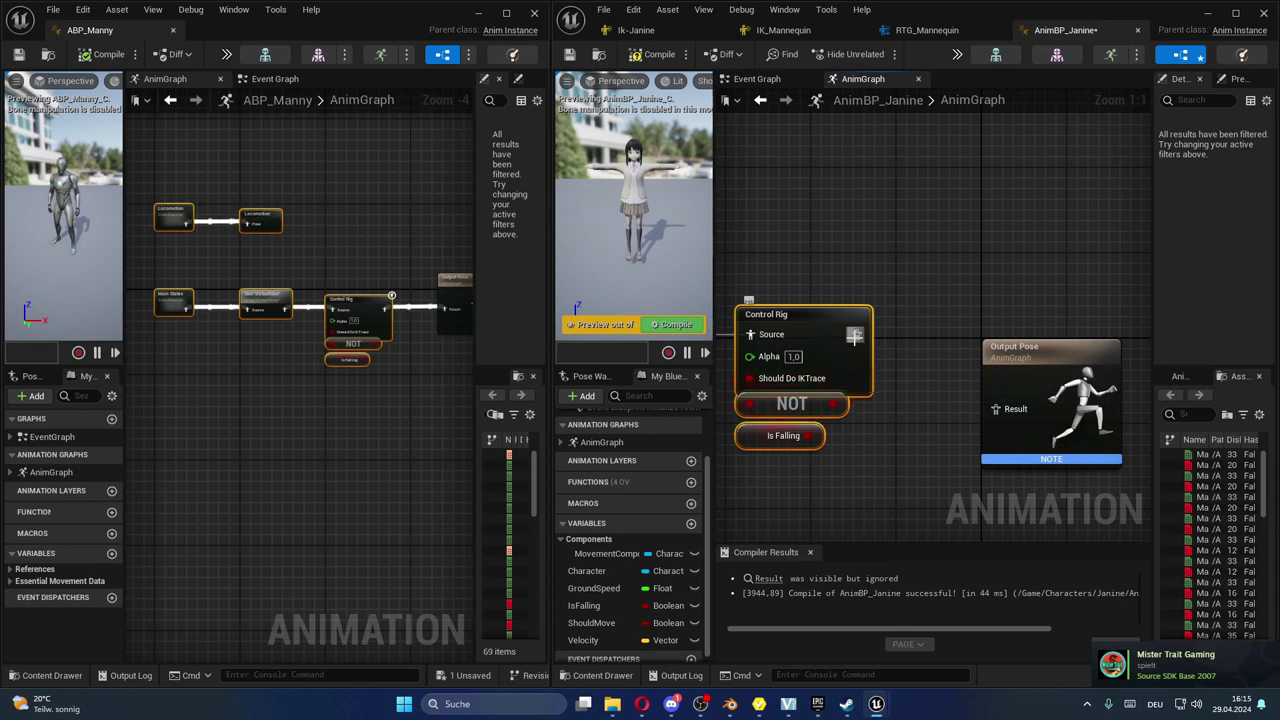
{"action": "right_click_drag", "start_coordinate": [730, 262], "coordinate": [1125, 286]}
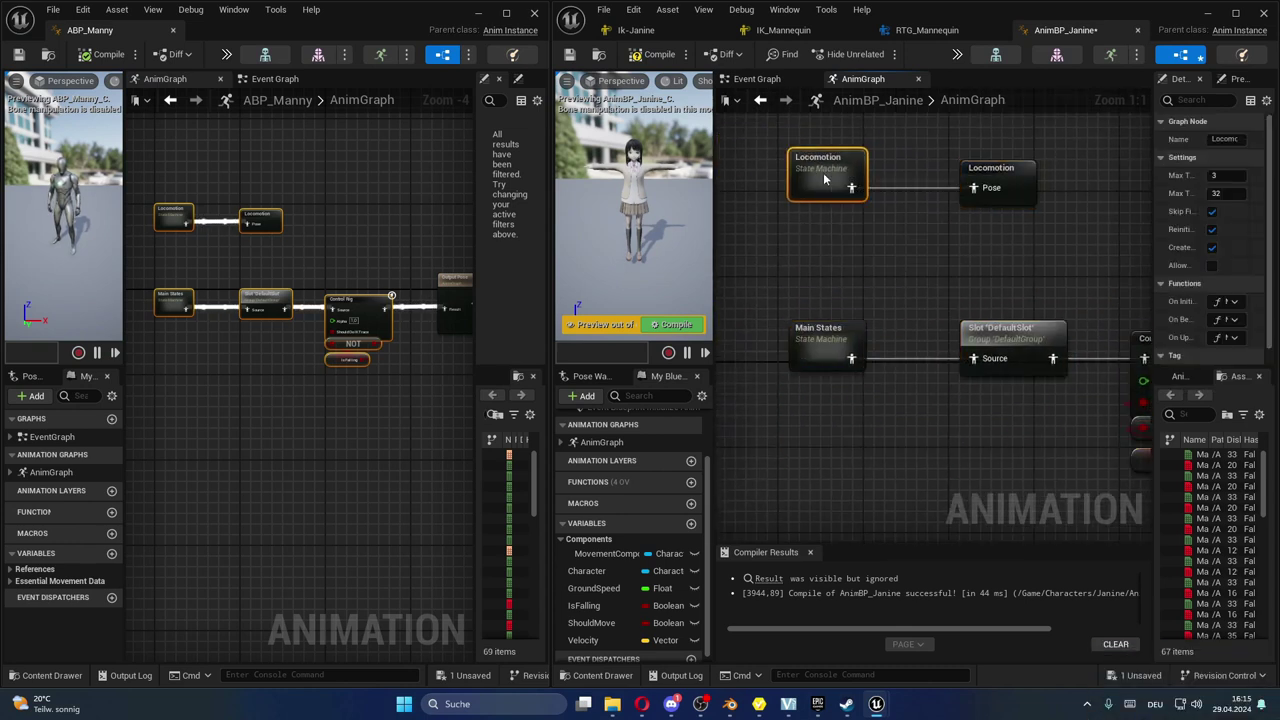
{"action": "double_click", "coordinate": [823, 172]}
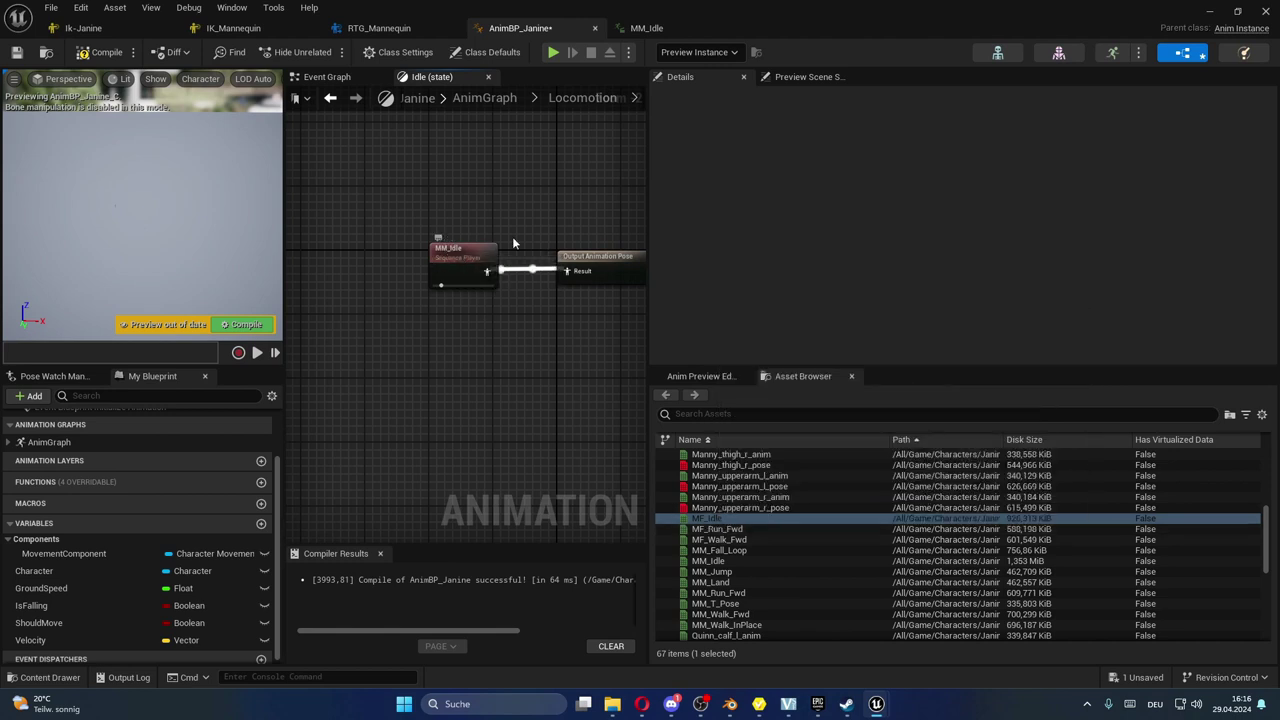
- Add the MF_Idle animation to the Idle state and wire it toward the output pose
{"action": "left_click_drag", "start_coordinate": [706, 519], "coordinate": [510, 202]}
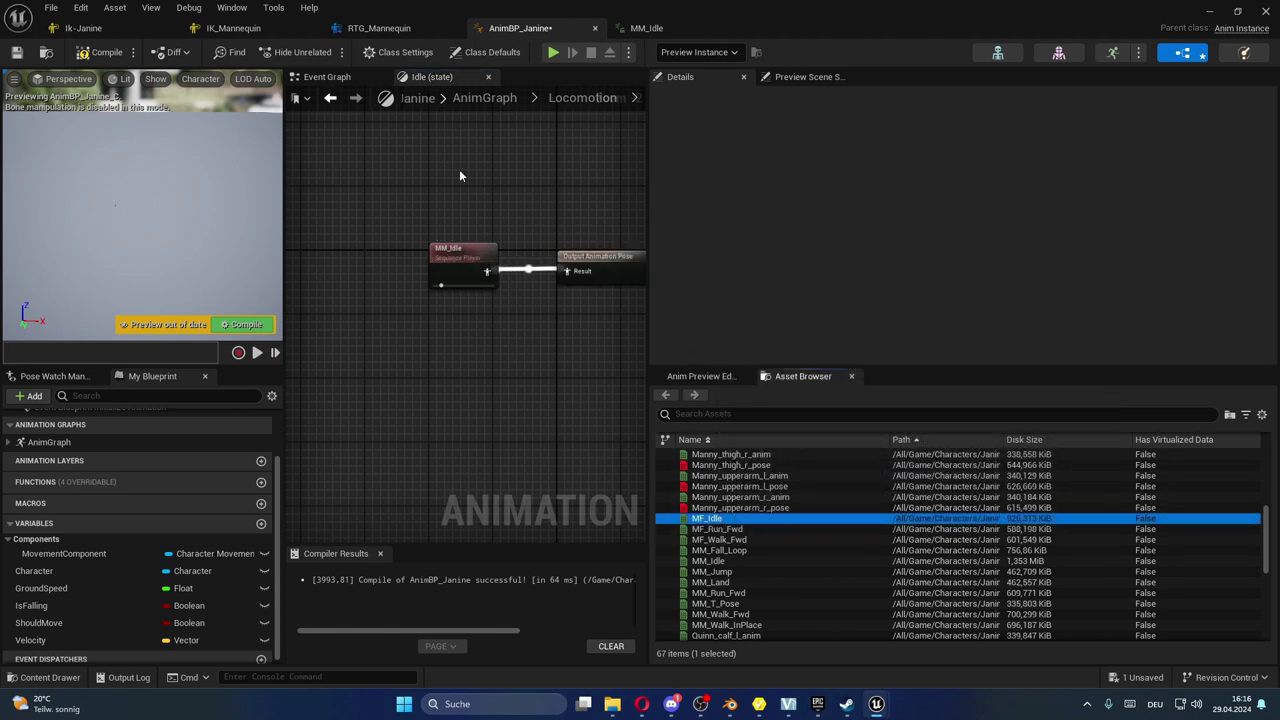
{"action": "left_click_drag", "start_coordinate": [571, 283], "coordinate": [571, 283]}
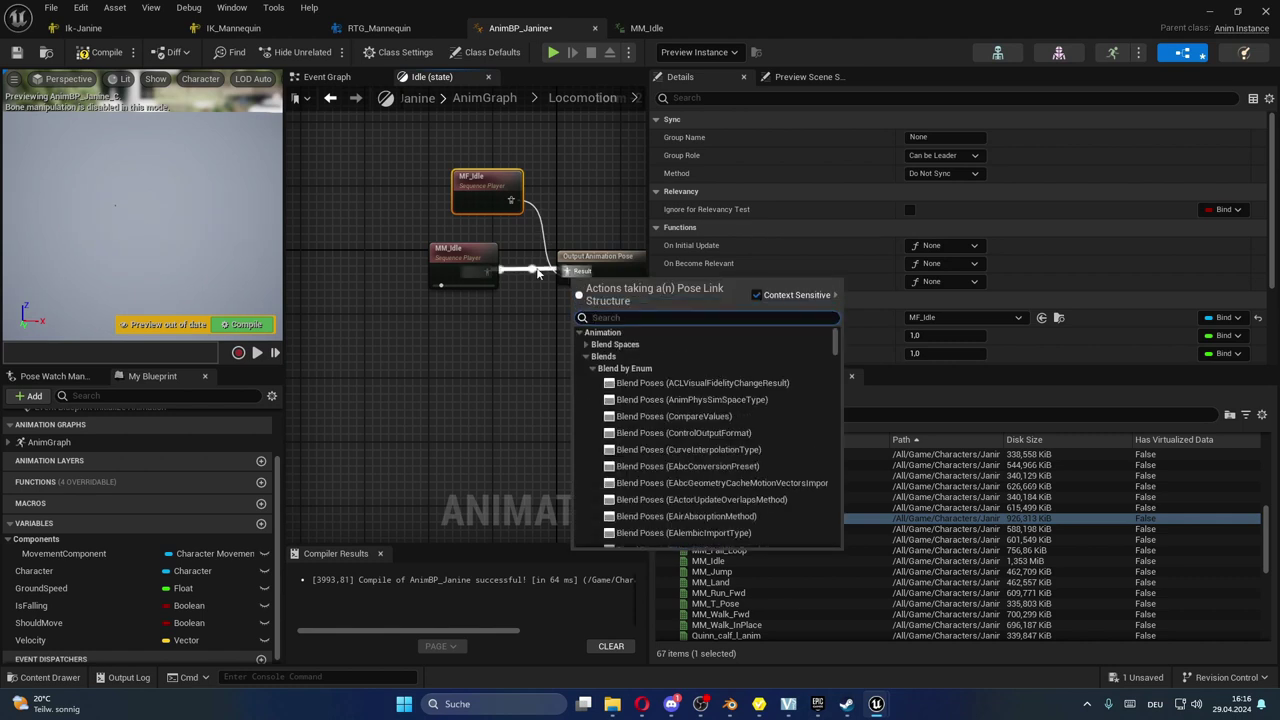
{"action": "left_click", "coordinate": [540, 230]}
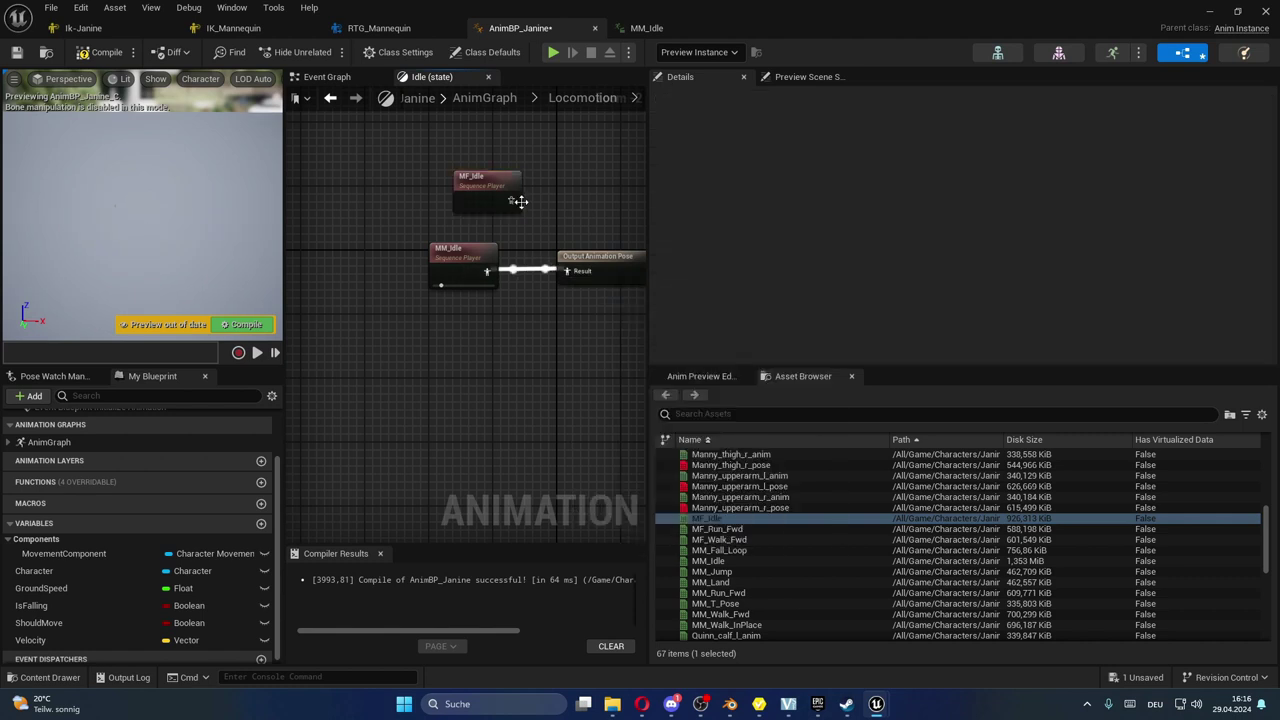
- Delete the leftover MM_Idle player, recompile AnimBP_Janine, and go back to Locomotion
{"action": "left_click", "coordinate": [476, 265]}
{"action": "key", "text": "Delete"}
{"action": "left_click", "coordinate": [100, 52]}
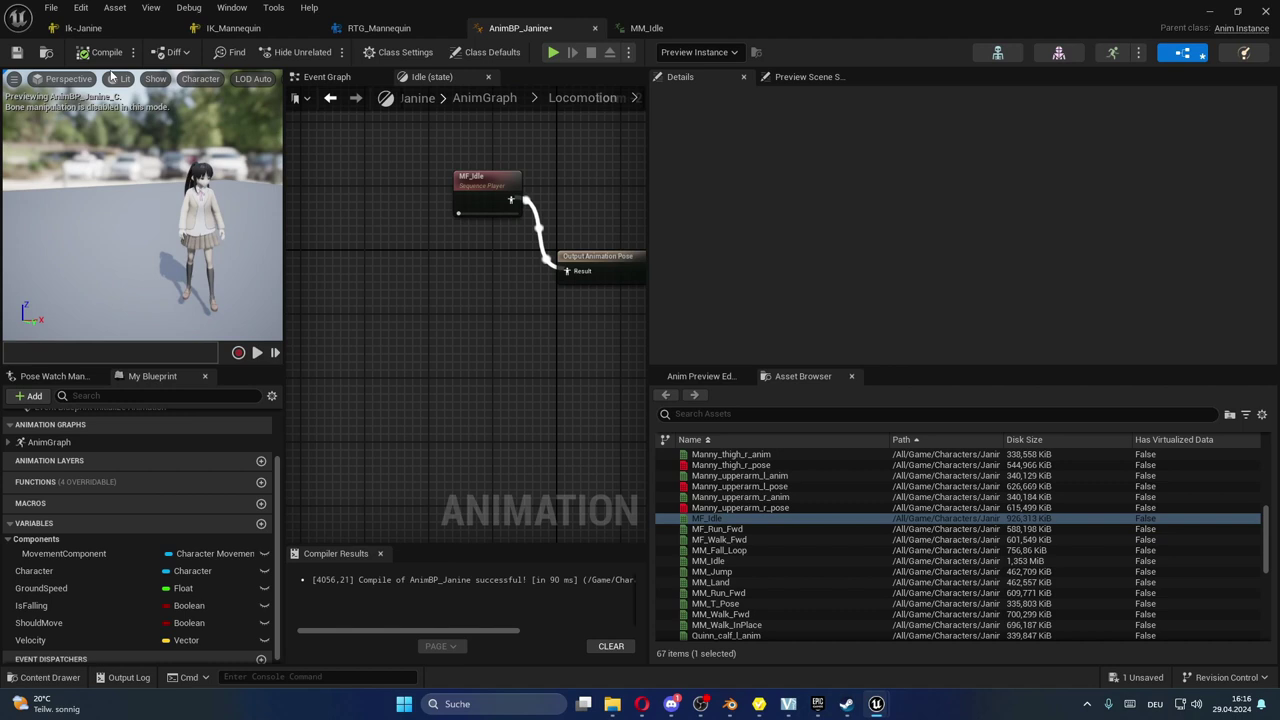
{"action": "left_click", "coordinate": [330, 98]}
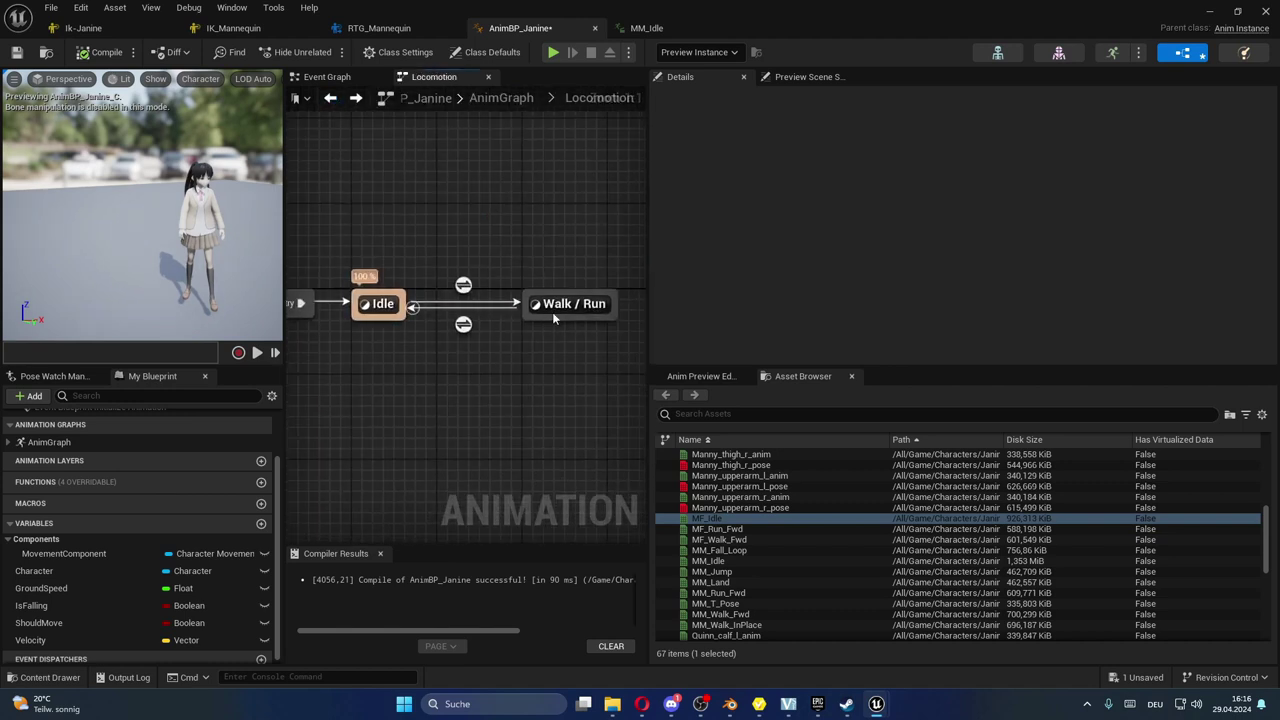
- Return to the level editor and show Janine's Animations folder in an enlarged Content Browser
{"action": "double_click", "coordinate": [581, 305]}
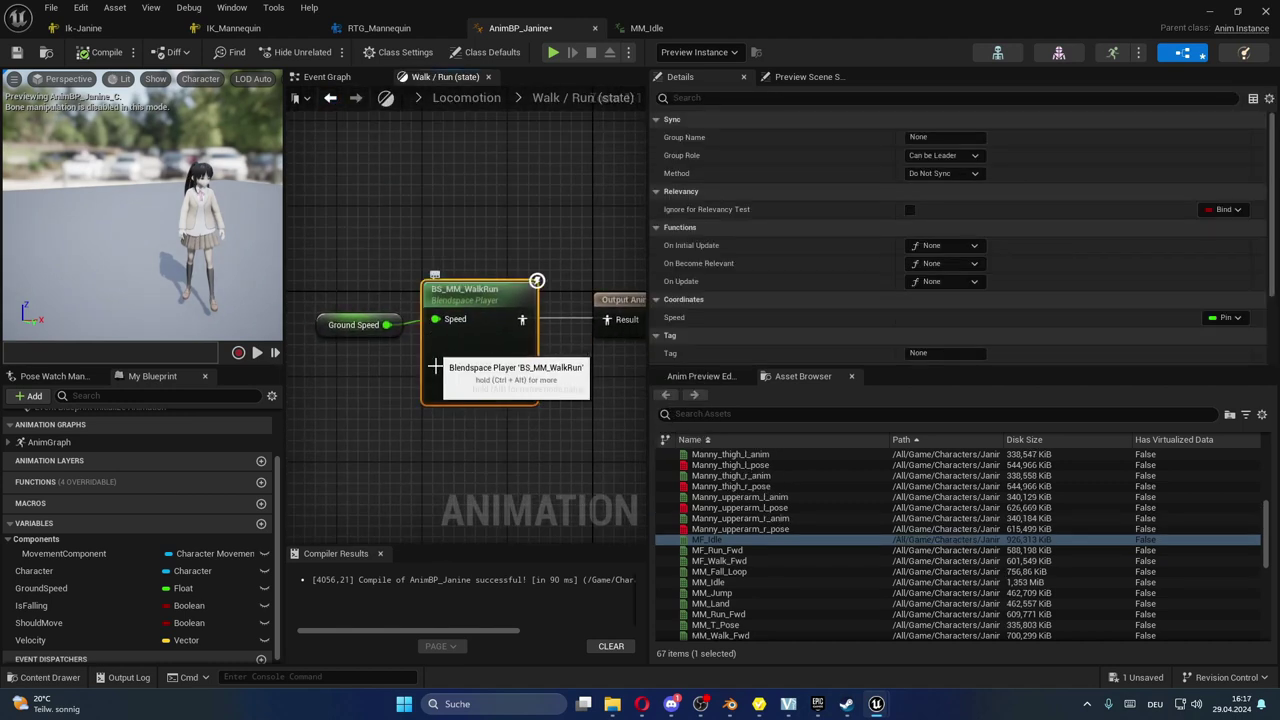
{"action": "double_click", "coordinate": [888, 12]}
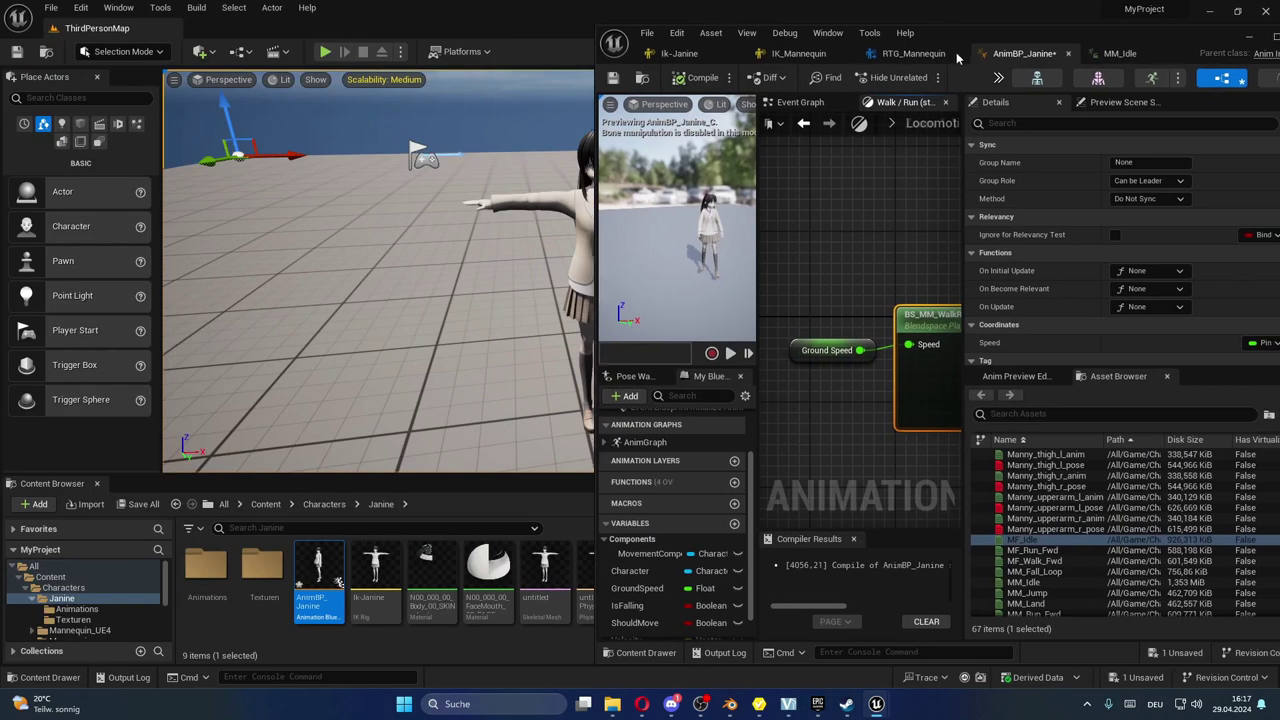
{"action": "left_click_drag", "start_coordinate": [431, 474], "coordinate": [431, 378]}
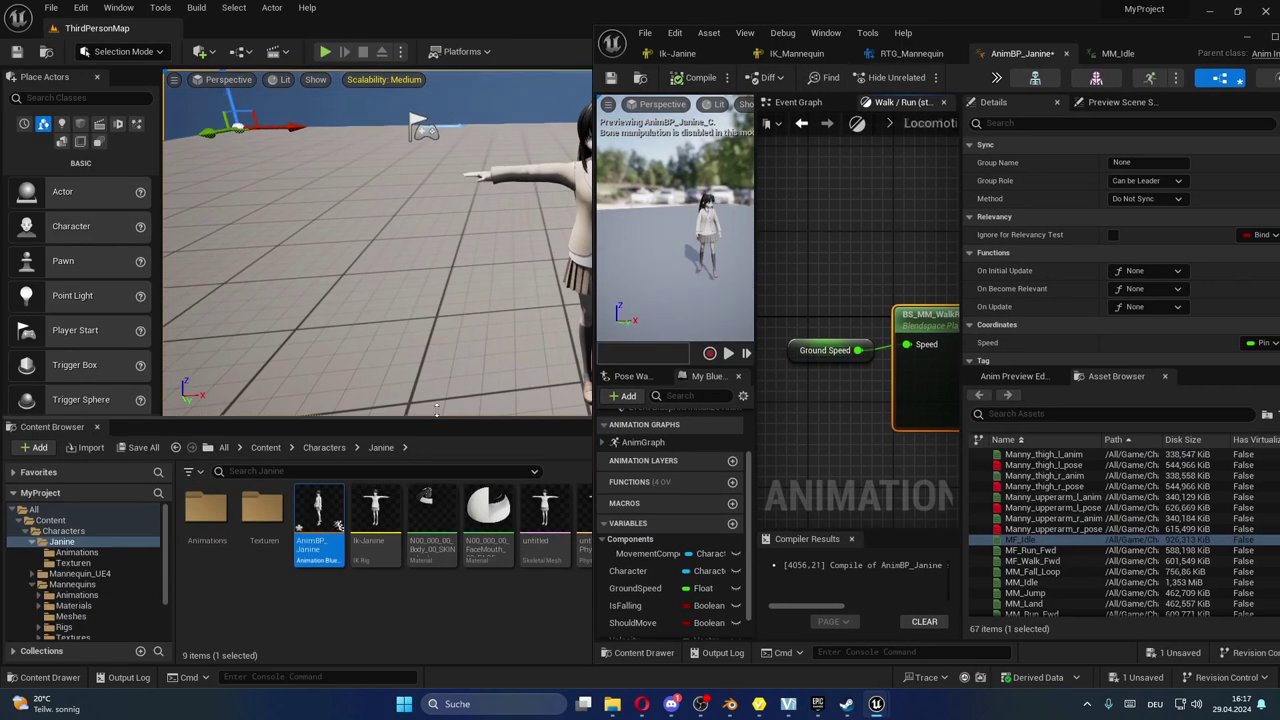
{"action": "double_click", "coordinate": [219, 500]}
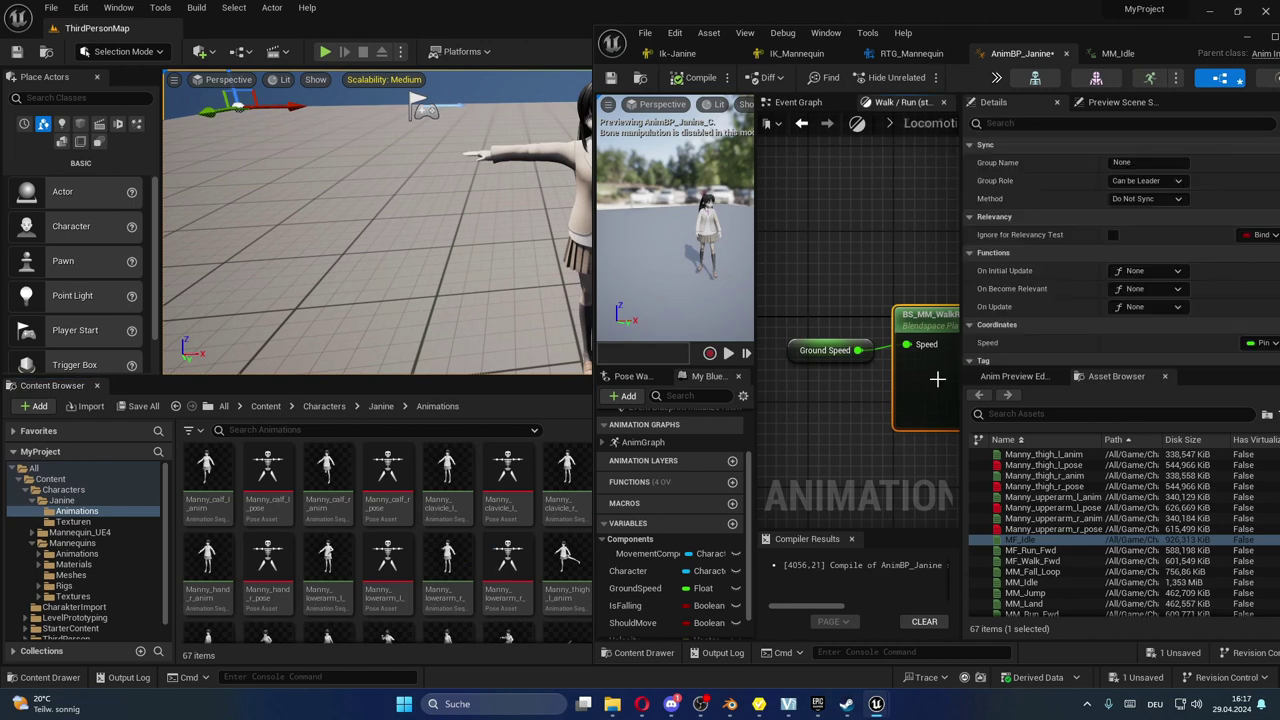
- Open the BS_MM_WalkRun blend space for reference and move its window aside
{"action": "double_click", "coordinate": [929, 315]}
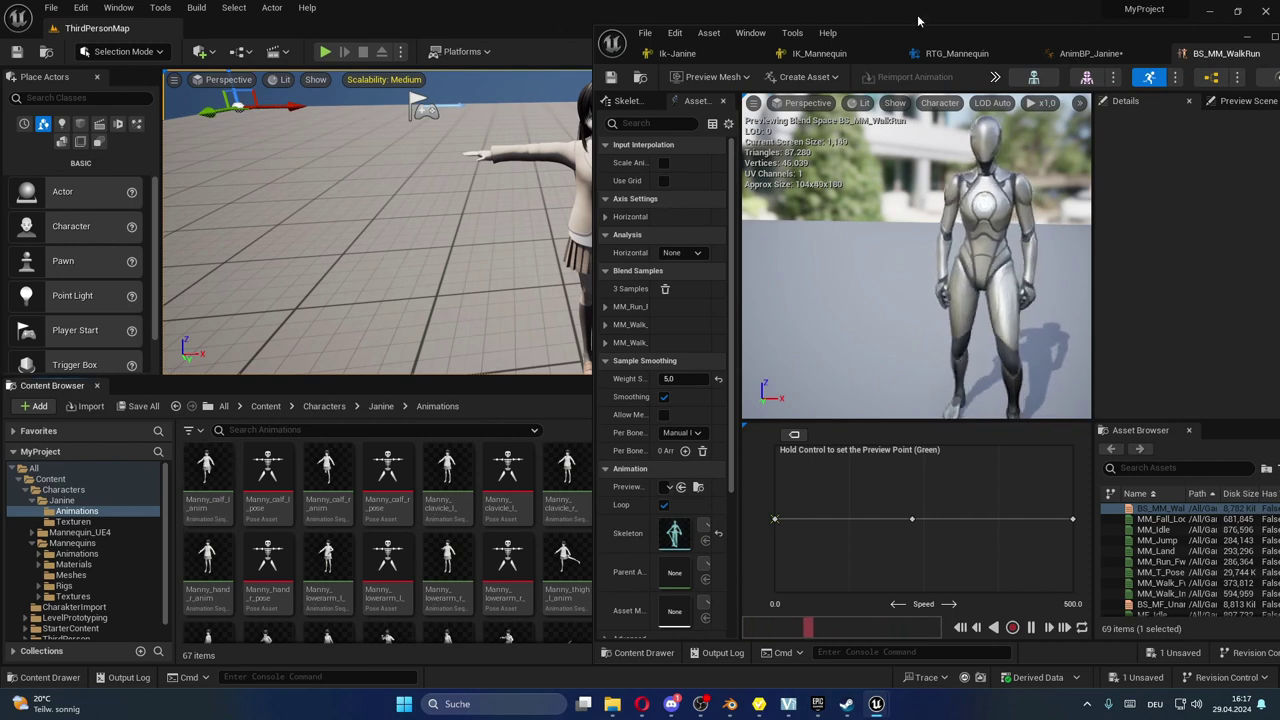
{"action": "mouse_move", "coordinate": [939, 53]}
{"action": "left_mouse_down"}
{"action": "mouse_move", "coordinate": [1097, 572]}
{"action": "mouse_move", "coordinate": [1097, 715]}
{"action": "left_mouse_up"}
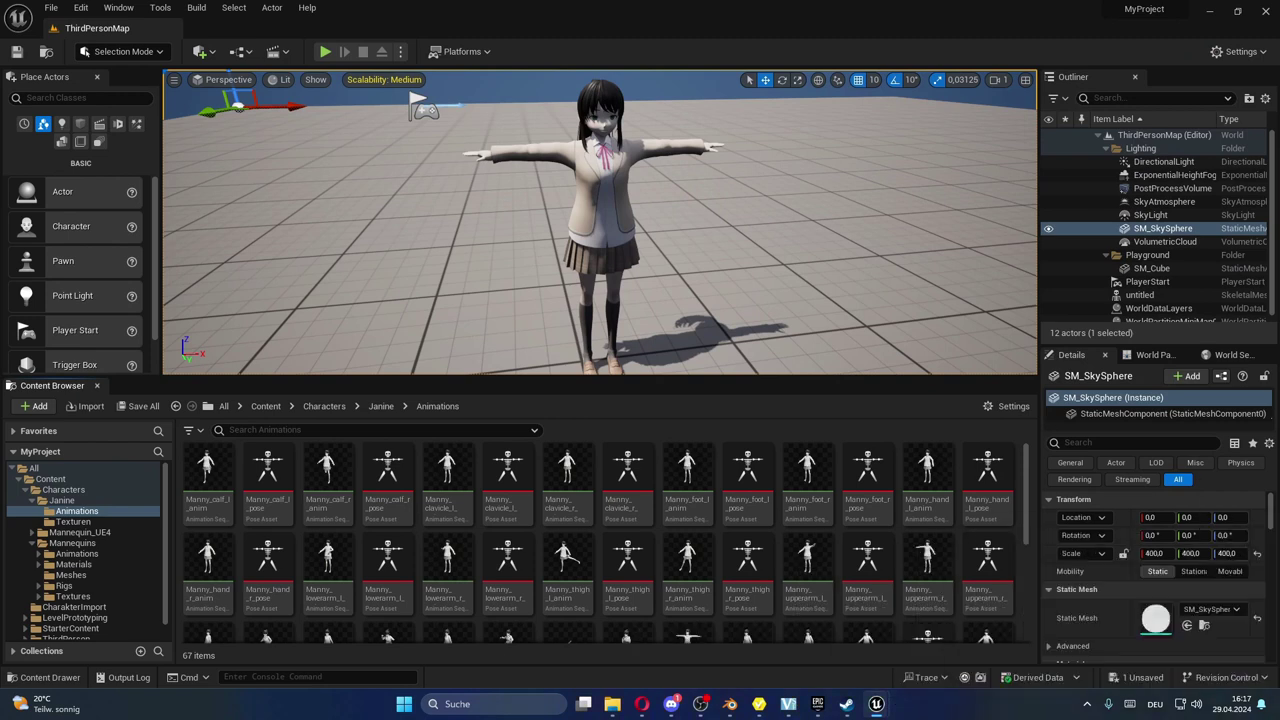
{"action": "scroll", "coordinate": [900, 560], "scroll_direction": "down", "scroll_amount": 5}
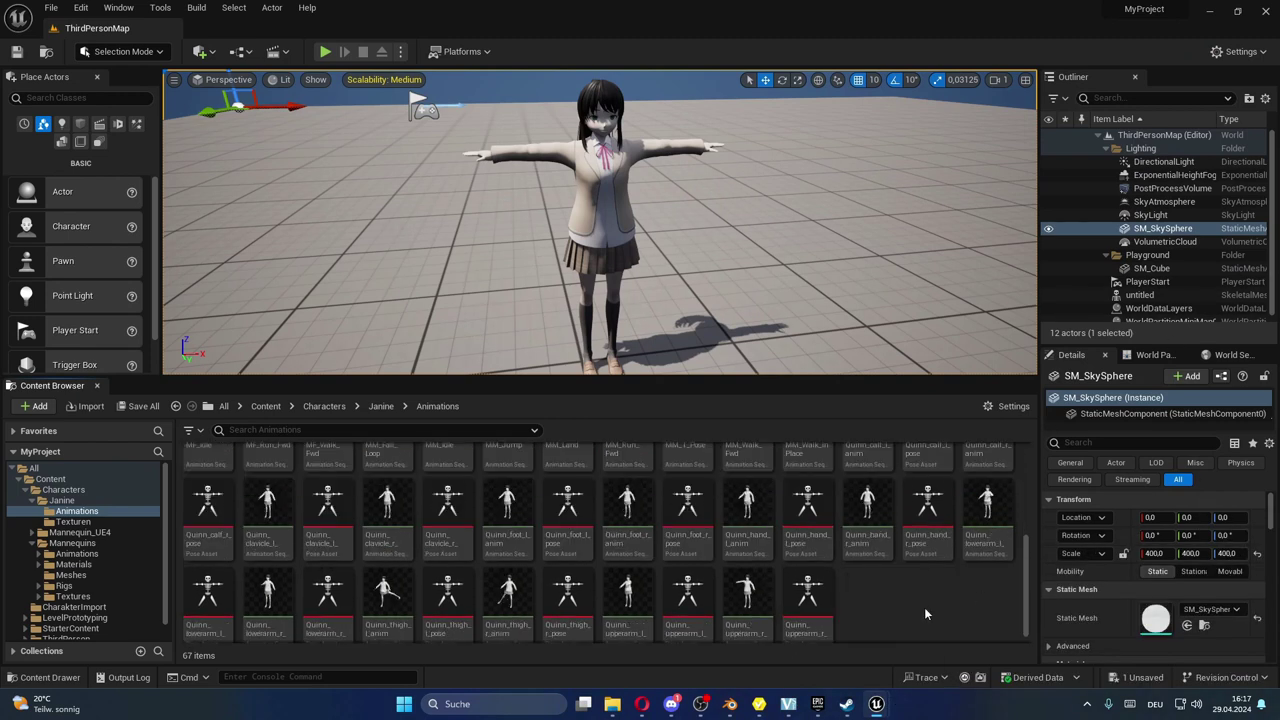
- Create a Blend Space on untitled_Skeleton in the Animations folder and open NewBlendSpace
{"action": "right_click", "coordinate": [922, 608]}
{"action": "mouse_move", "coordinate": [1000, 340]}
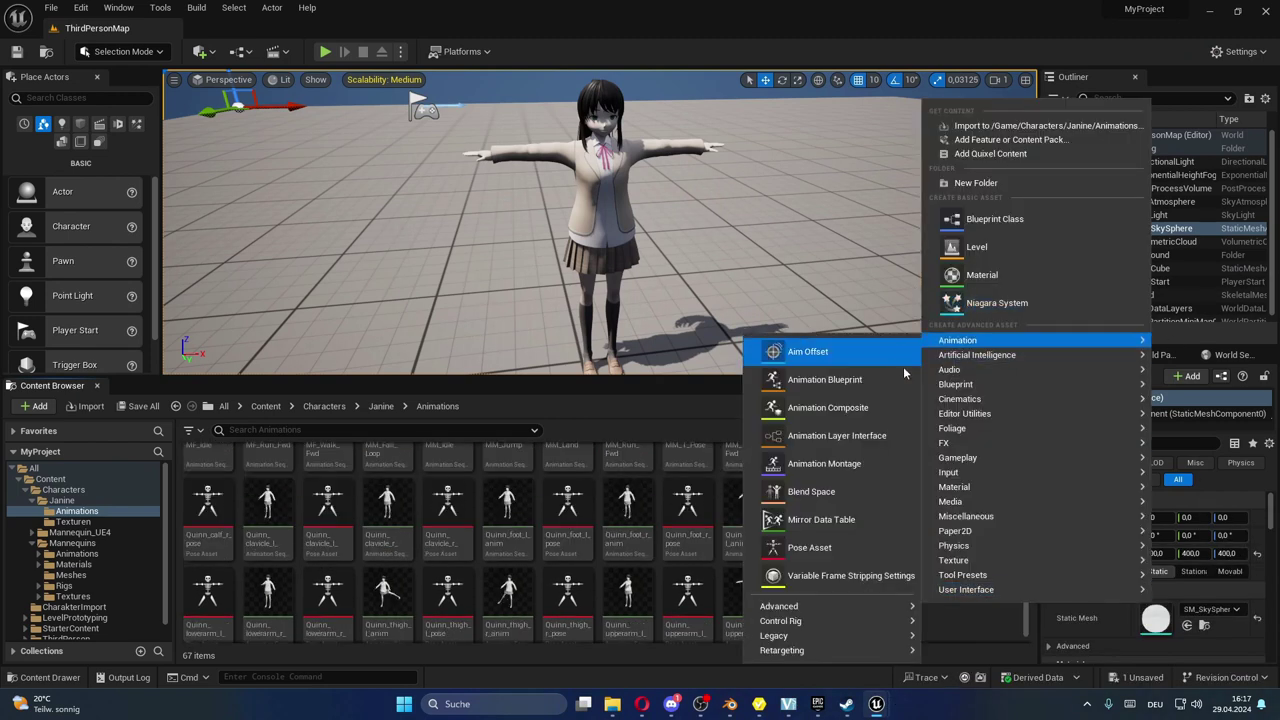
{"action": "left_click", "coordinate": [825, 492]}
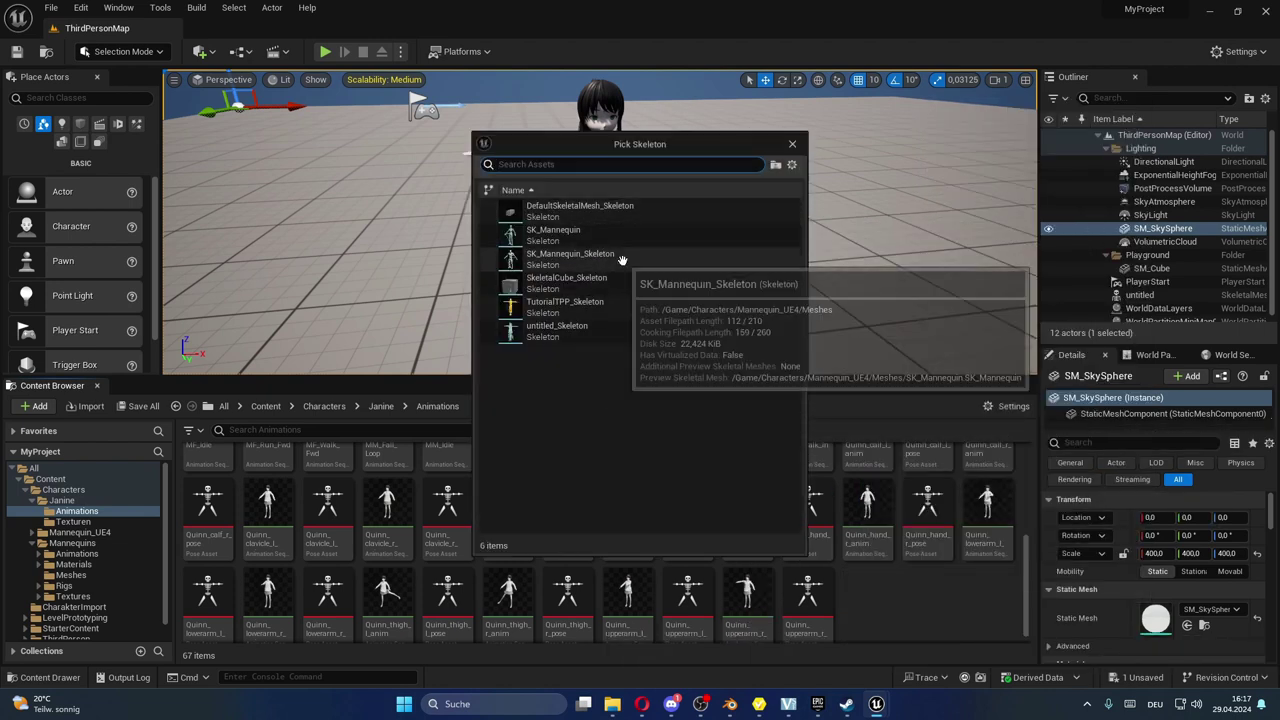
{"action": "left_click", "coordinate": [646, 324]}
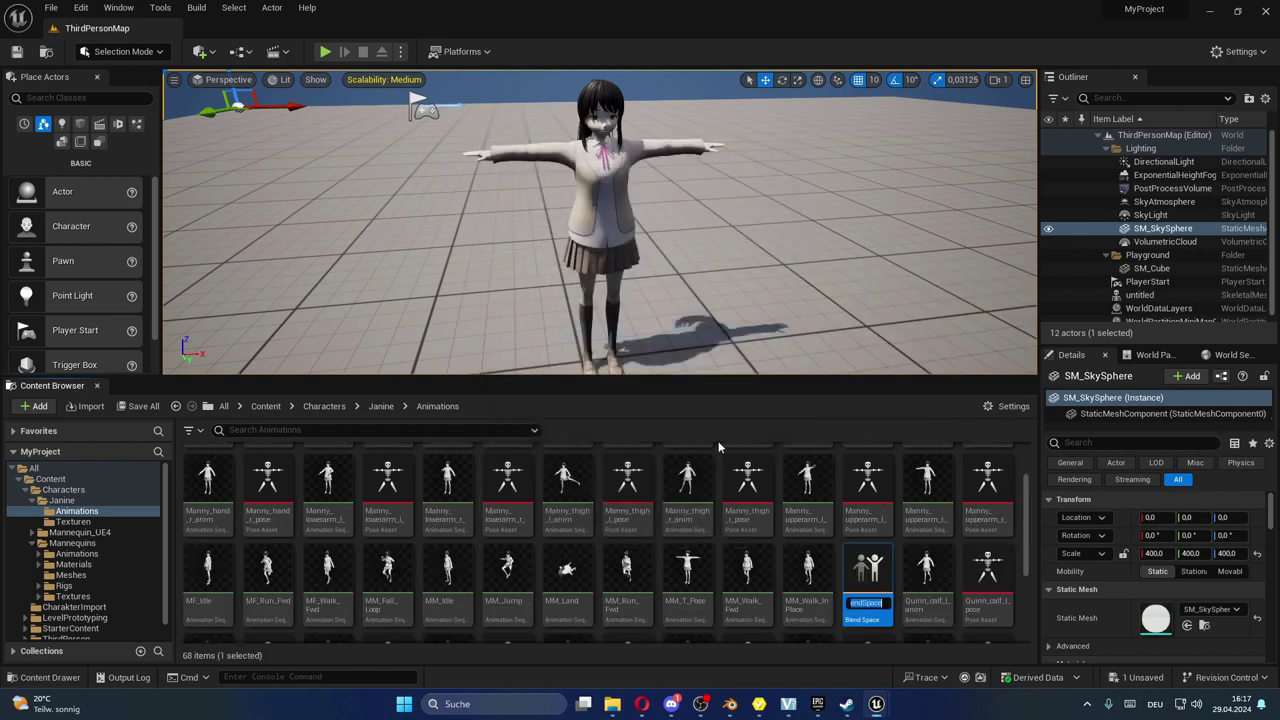
{"action": "double_click", "coordinate": [867, 575]}
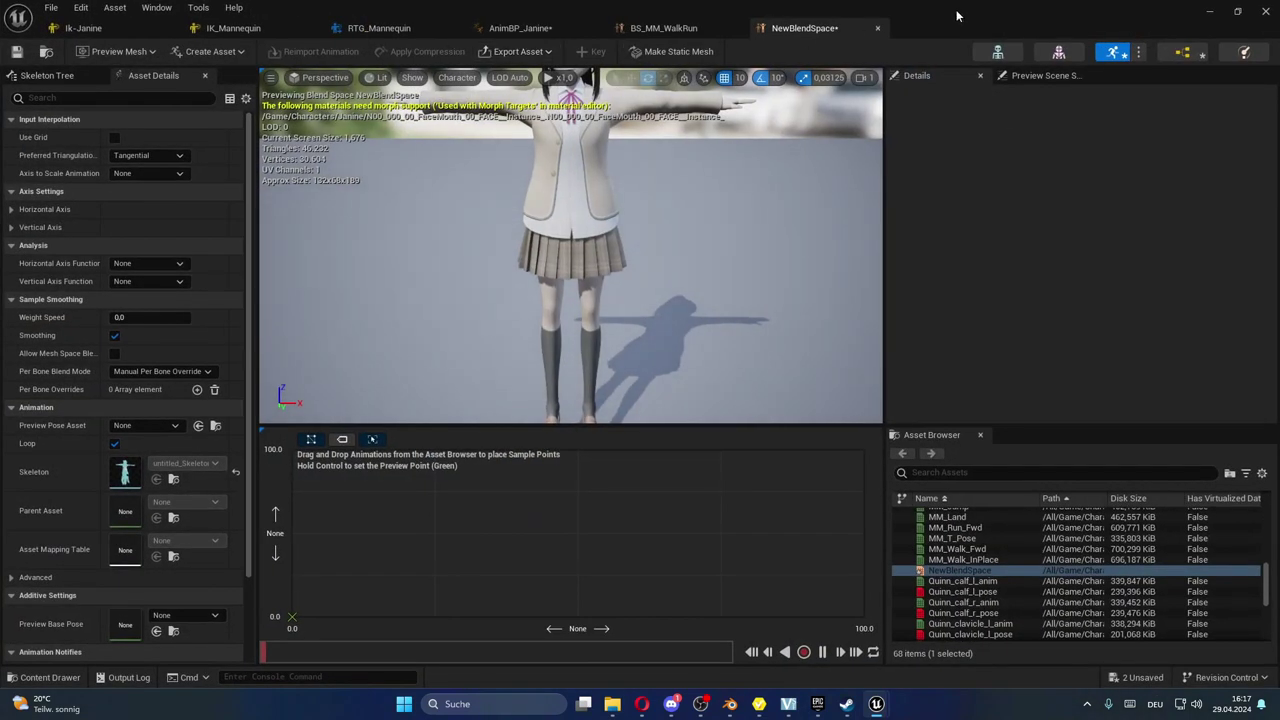
- Undock BS_MM_WalkRun into its own enlarged window beside NewBlendSpace
{"action": "double_click", "coordinate": [951, 15]}
{"action": "left_click_drag", "start_coordinate": [1226, 45], "coordinate": [469, 82]}
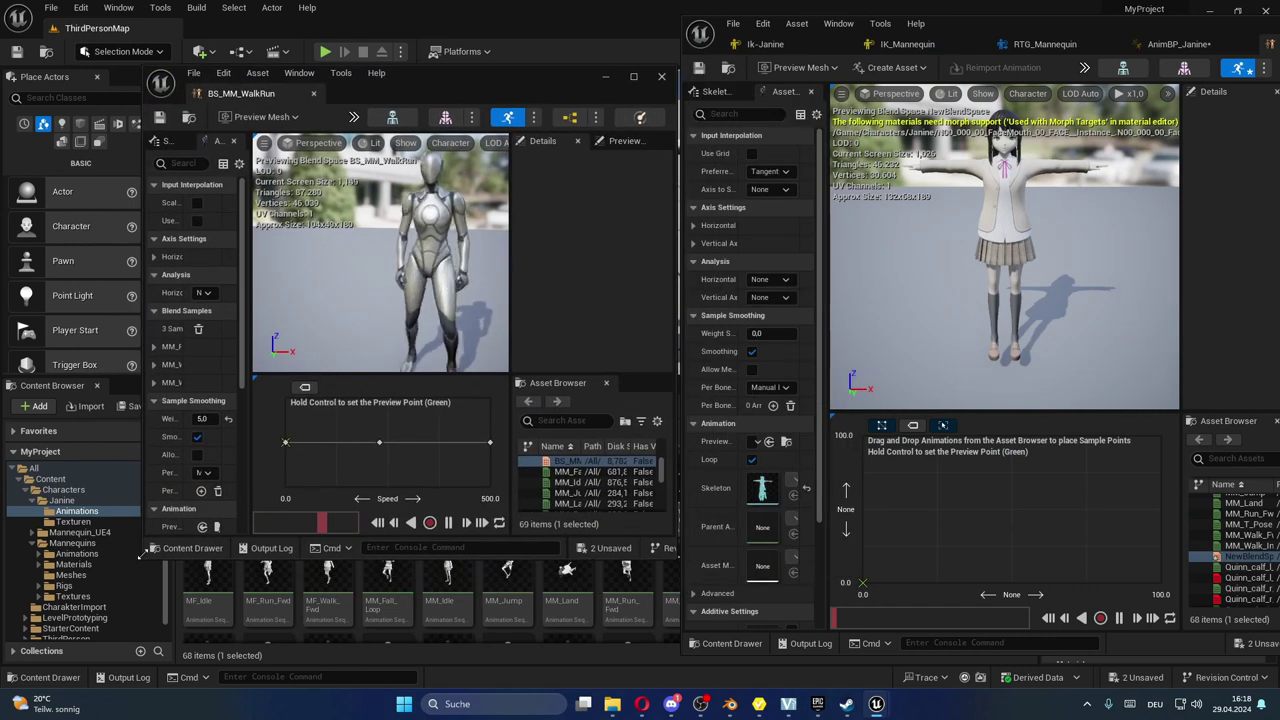
{"action": "left_click_drag", "start_coordinate": [141, 556], "coordinate": [7, 621]}
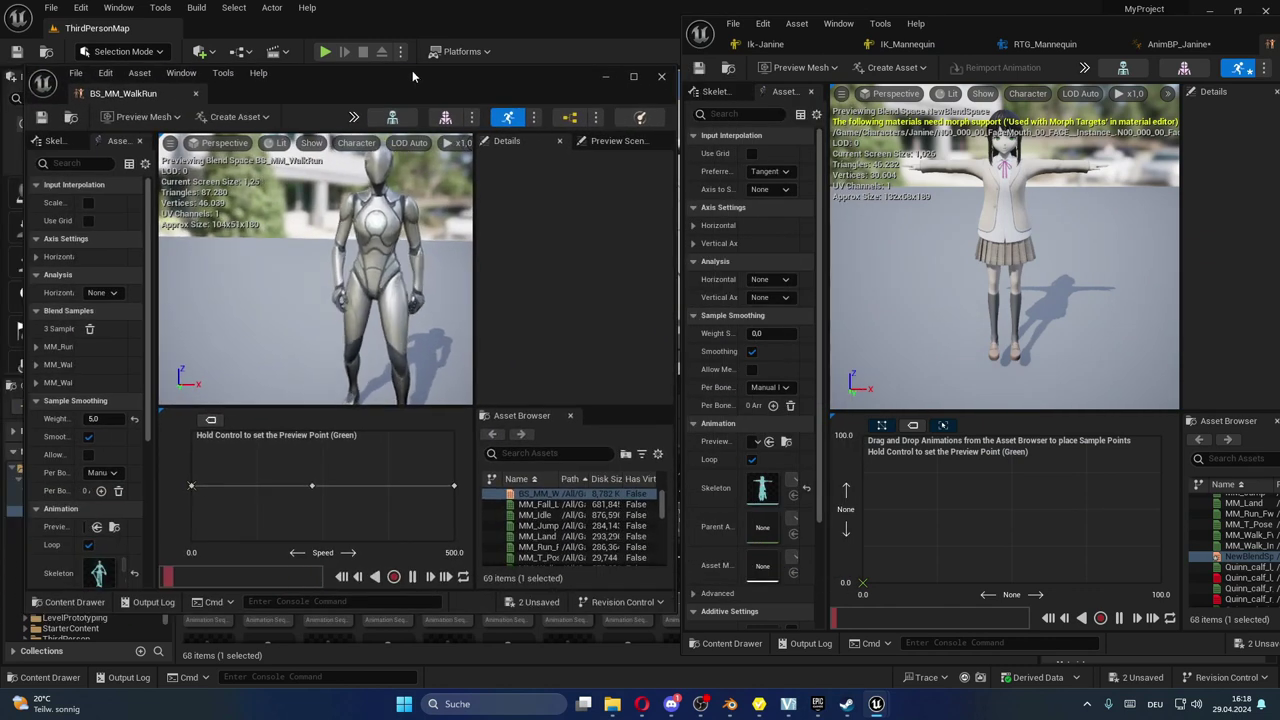
{"action": "left_click_drag", "start_coordinate": [411, 49], "coordinate": [411, 10]}
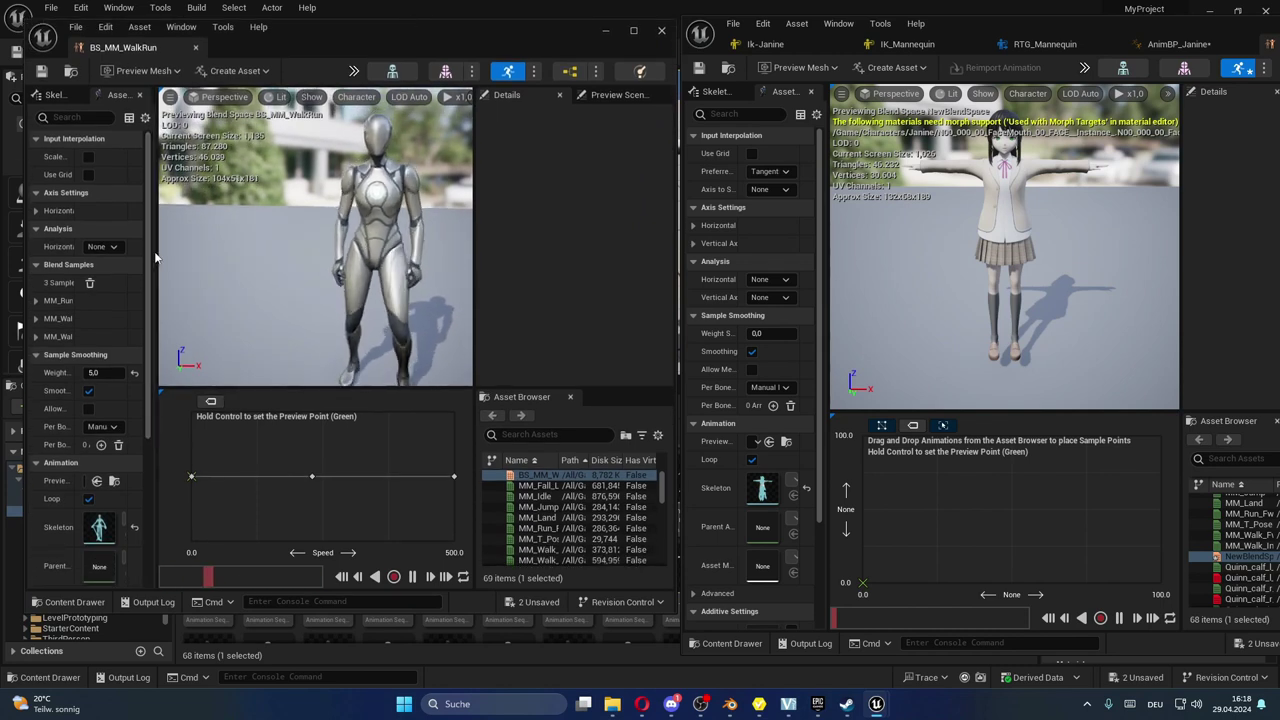
{"action": "left_click_drag", "start_coordinate": [155, 262], "coordinate": [287, 258]}
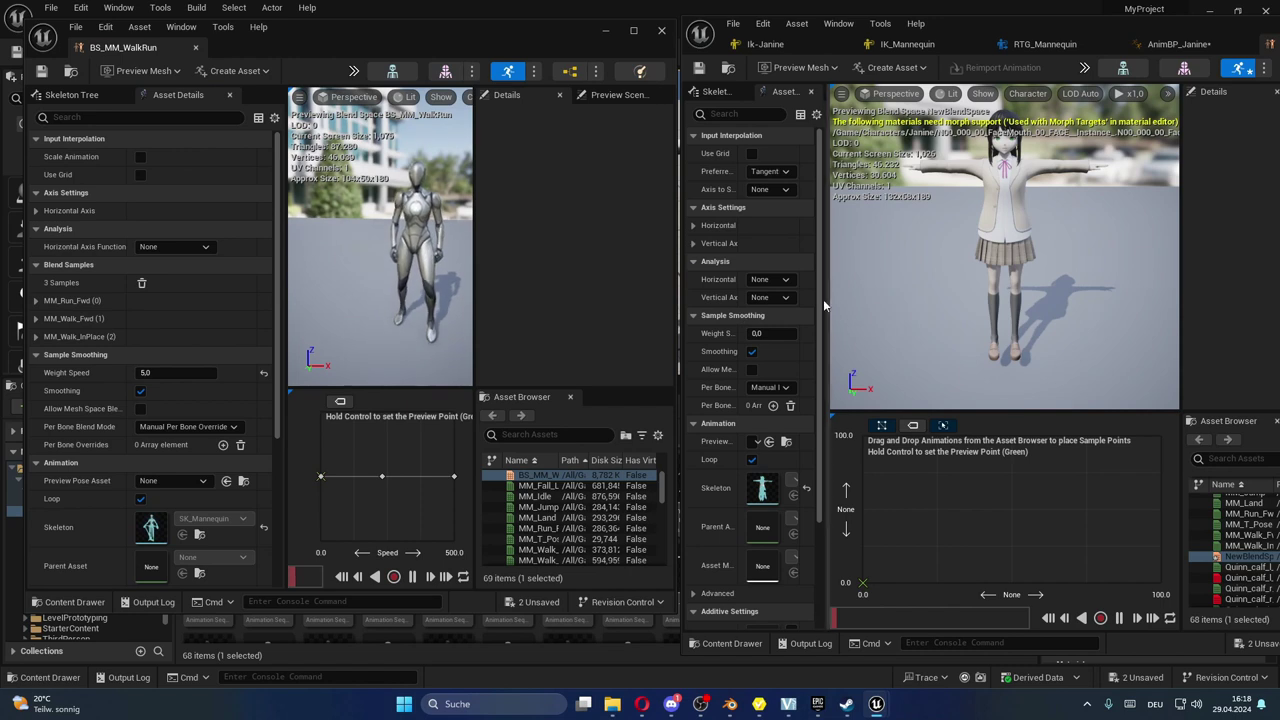
- Name NewBlendSpace's horizontal axis Speed with a maximum value of 500
{"action": "left_click_drag", "start_coordinate": [828, 297], "coordinate": [903, 297]}
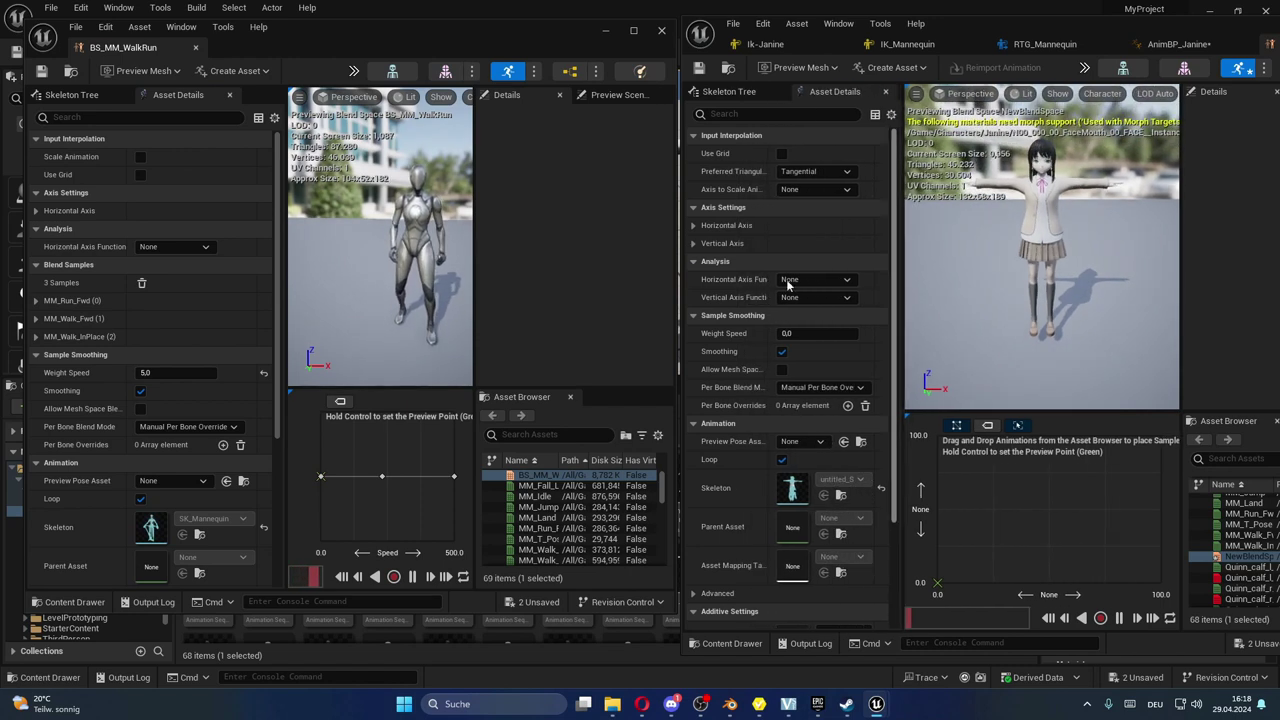
{"action": "left_click", "coordinate": [694, 225]}
{"action": "type", "text": "500"}
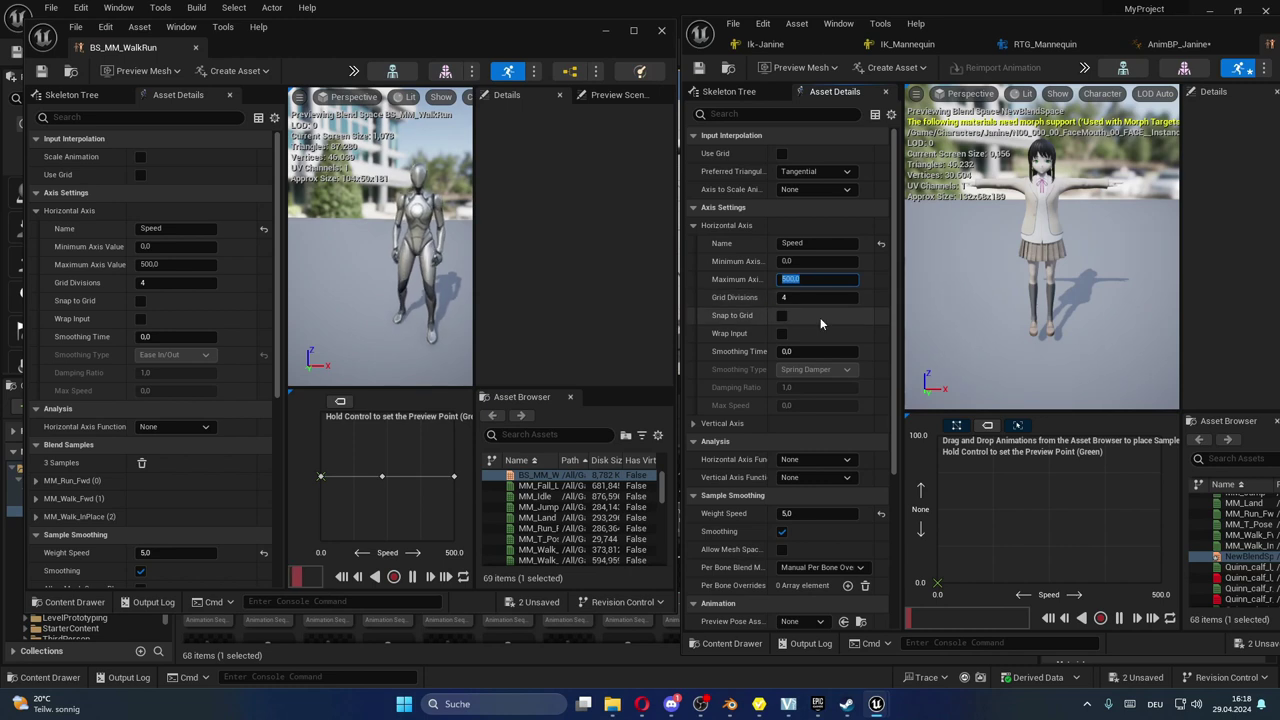
{"action": "left_click", "coordinate": [760, 225]}
{"action": "left_click", "coordinate": [776, 243]}
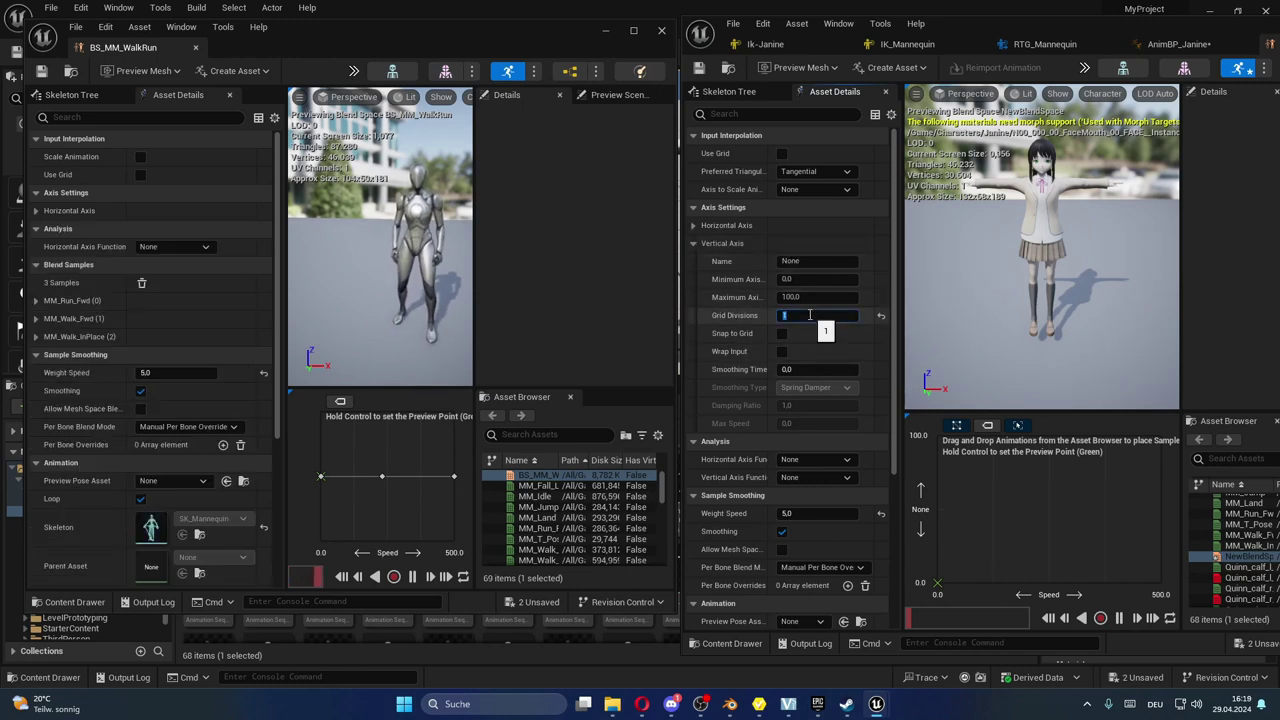
{"action": "left_click", "coordinate": [694, 245]}
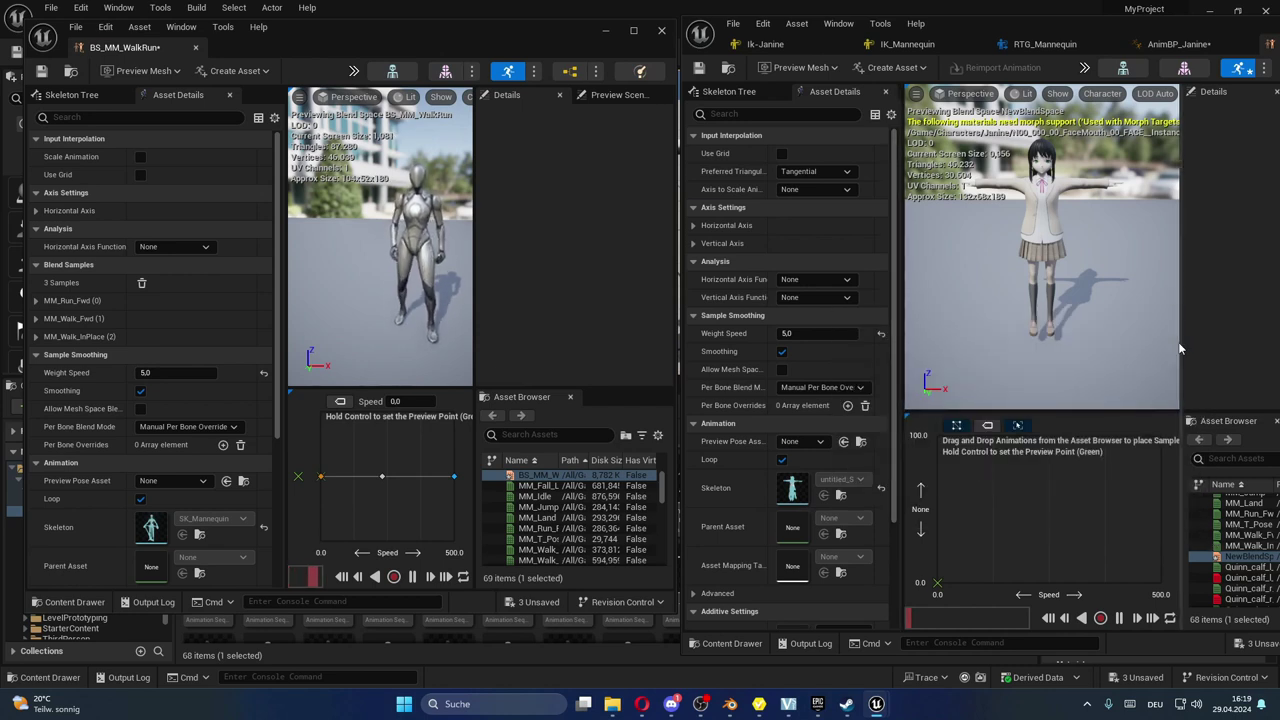
- Place MM_Walk_InPlace on the left end of the blend space grid at Speed 0
{"action": "left_click_drag", "start_coordinate": [1176, 343], "coordinate": [1128, 343]}
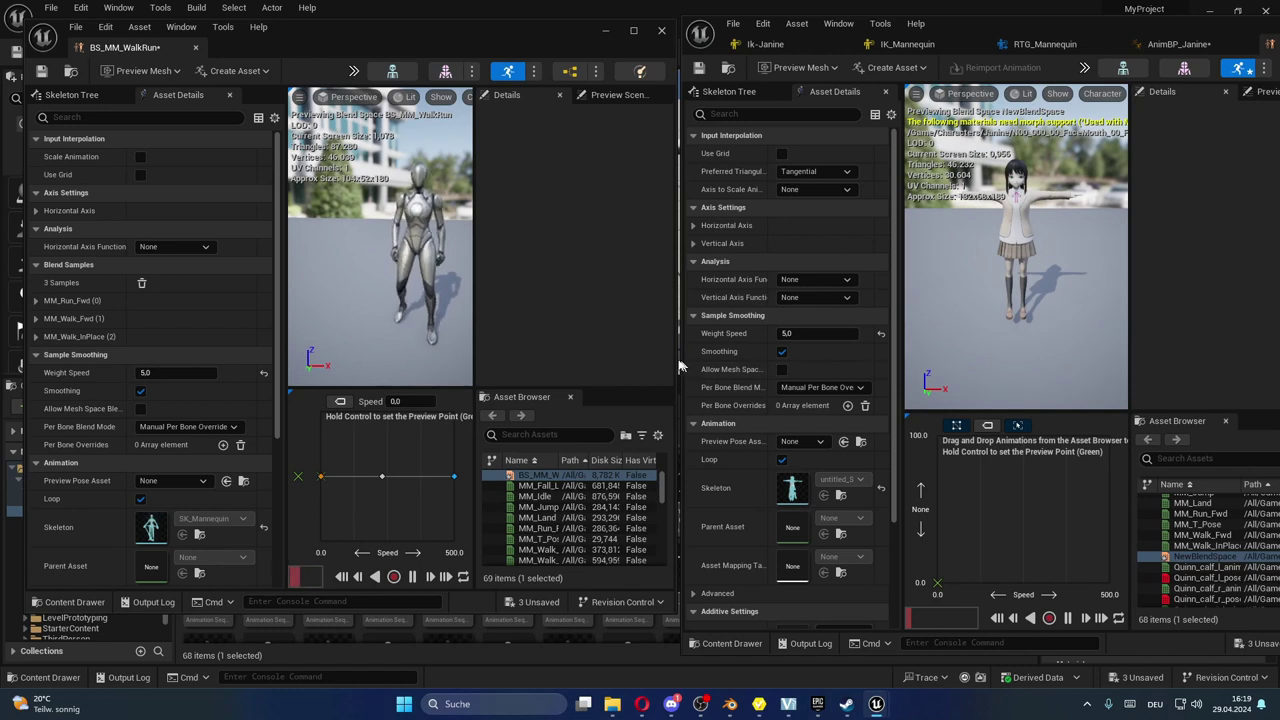
{"action": "left_click_drag", "start_coordinate": [680, 367], "coordinate": [565, 349]}
{"action": "scroll", "coordinate": [1183, 555], "scroll_direction": "up", "scroll_amount": 1}
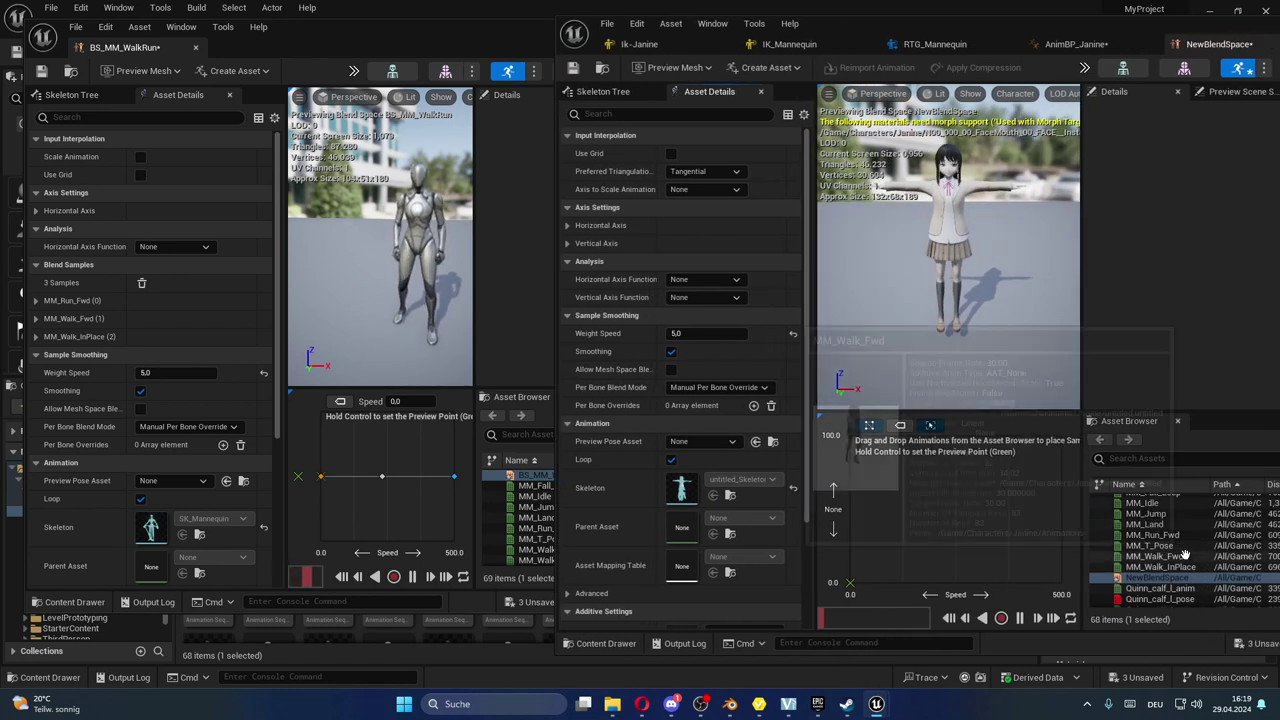
{"action": "scroll", "coordinate": [1182, 540], "scroll_direction": "up", "scroll_amount": 2}
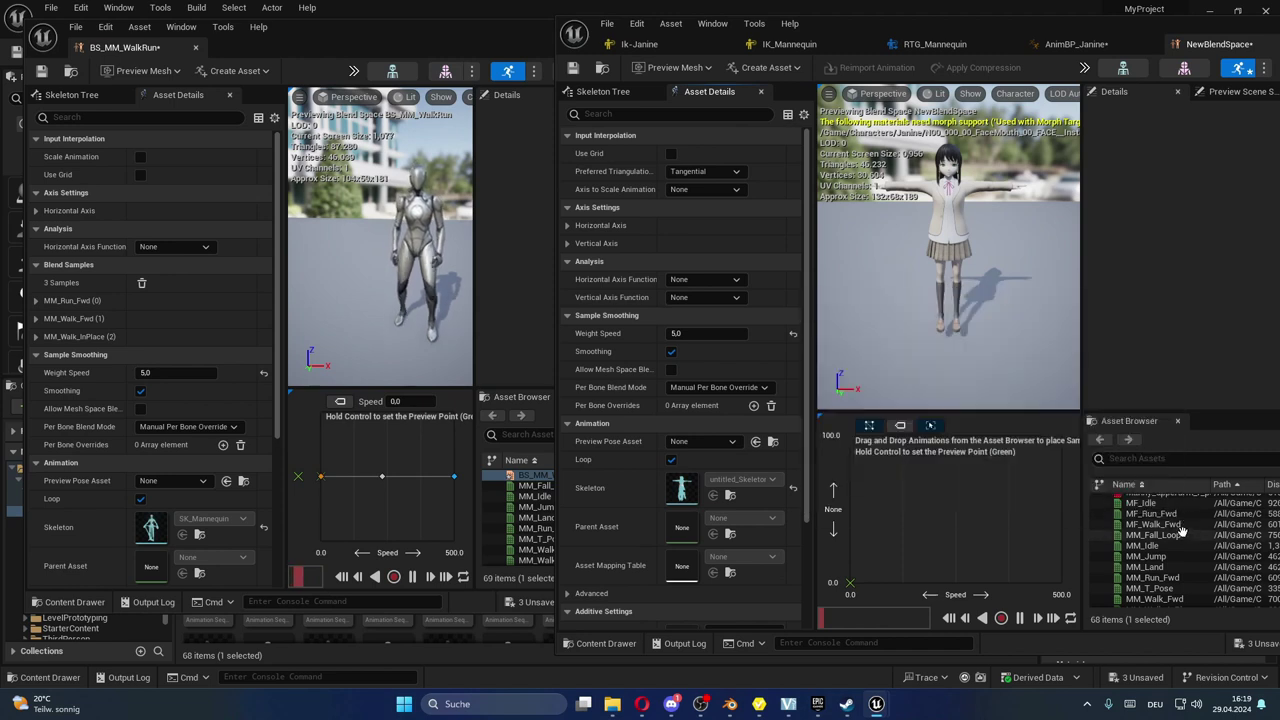
{"action": "scroll", "coordinate": [1183, 560], "scroll_direction": "down", "scroll_amount": 1}
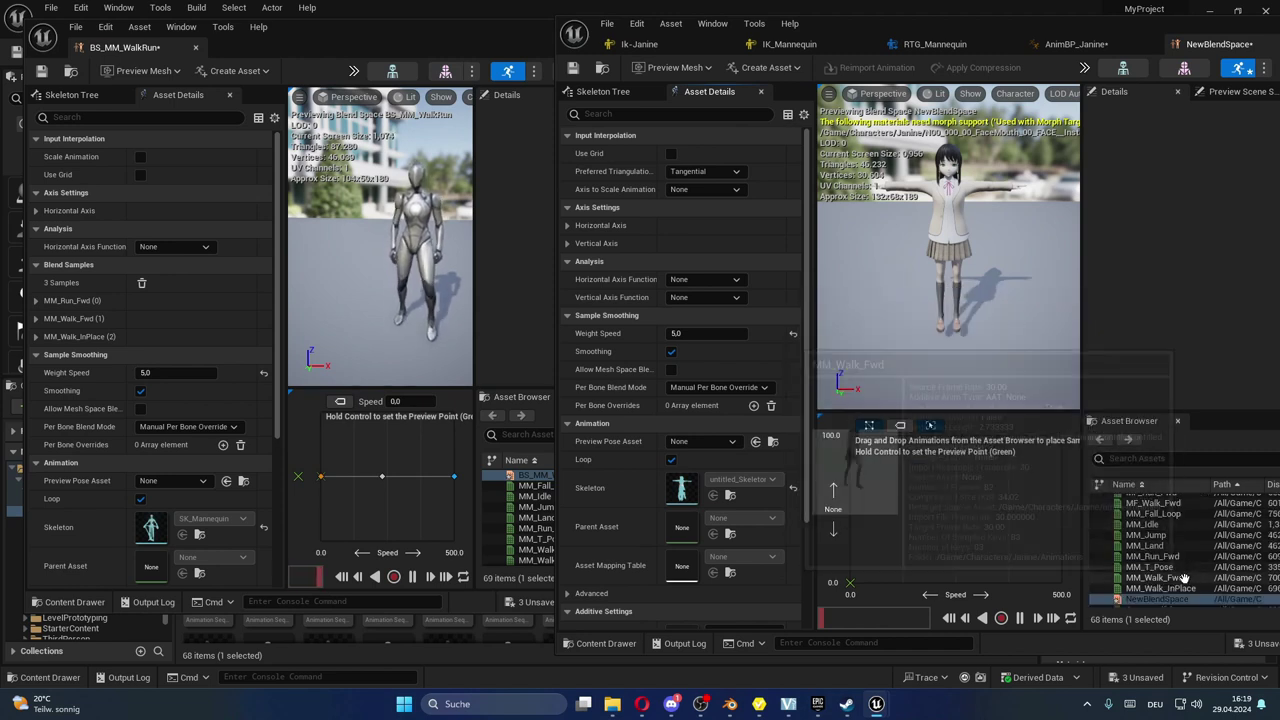
{"action": "mouse_move", "coordinate": [1160, 588]}
{"action": "left_mouse_down"}
{"action": "mouse_move", "coordinate": [855, 577]}
{"action": "mouse_move", "coordinate": [847, 530]}
{"action": "left_mouse_up"}
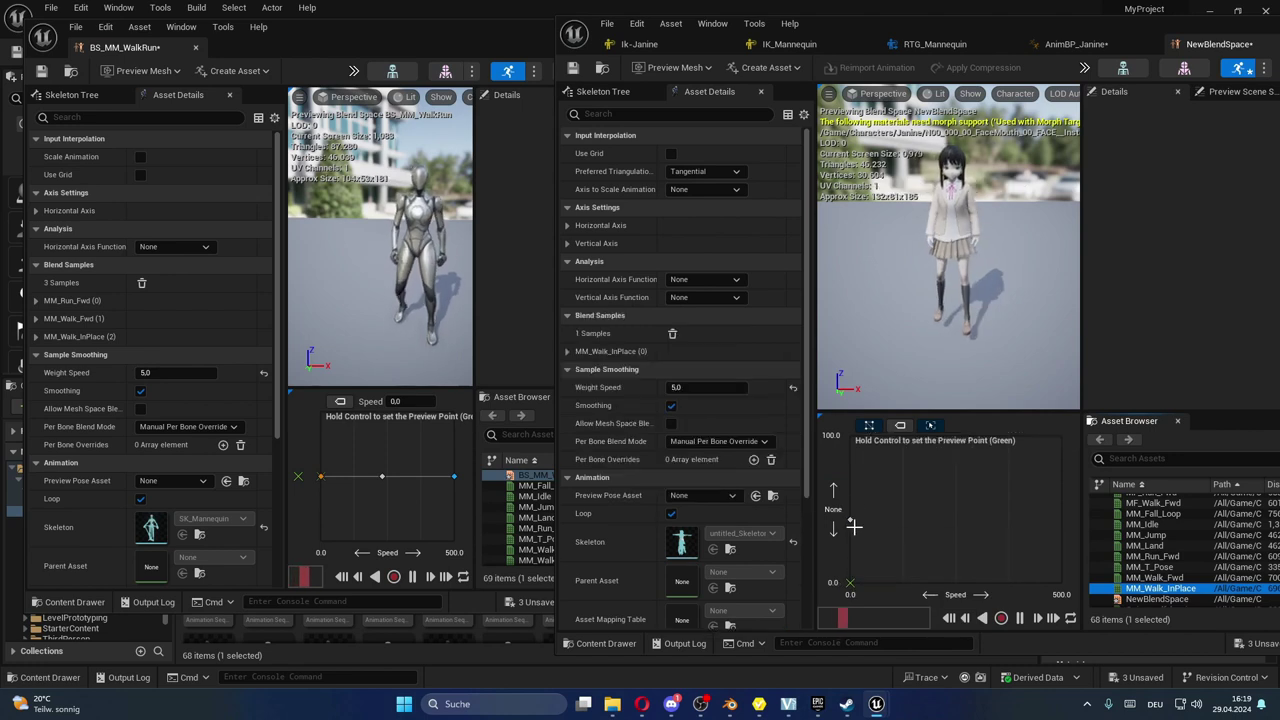
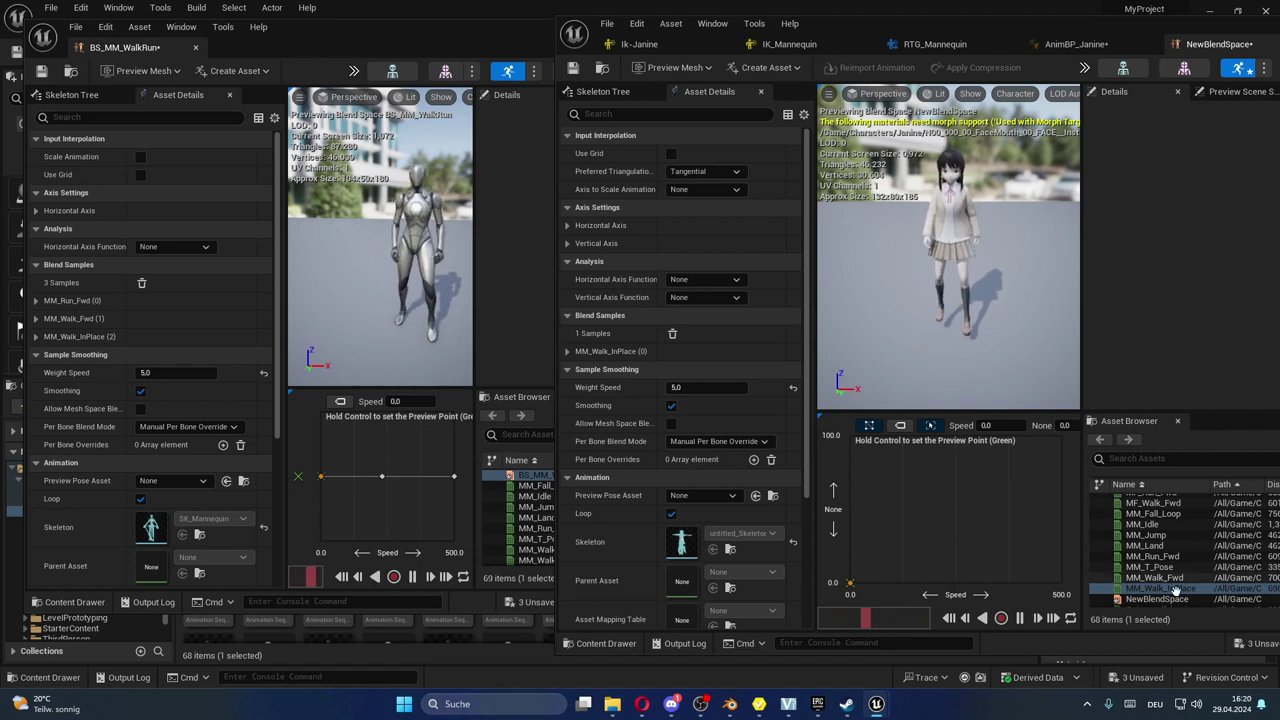
- Drop MF_Walk_Fwd and MF_Run_Fwd onto NewBlendSpace's Speed axis, then save the blend space
{"action": "scroll", "coordinate": [1160, 560], "scroll_direction": "up", "scroll_amount": 1}
{"action": "mouse_move", "coordinate": [1153, 524]}
{"action": "left_mouse_down"}
{"action": "mouse_move", "coordinate": [882, 609]}
{"action": "mouse_move", "coordinate": [968, 582]}
{"action": "left_mouse_up"}
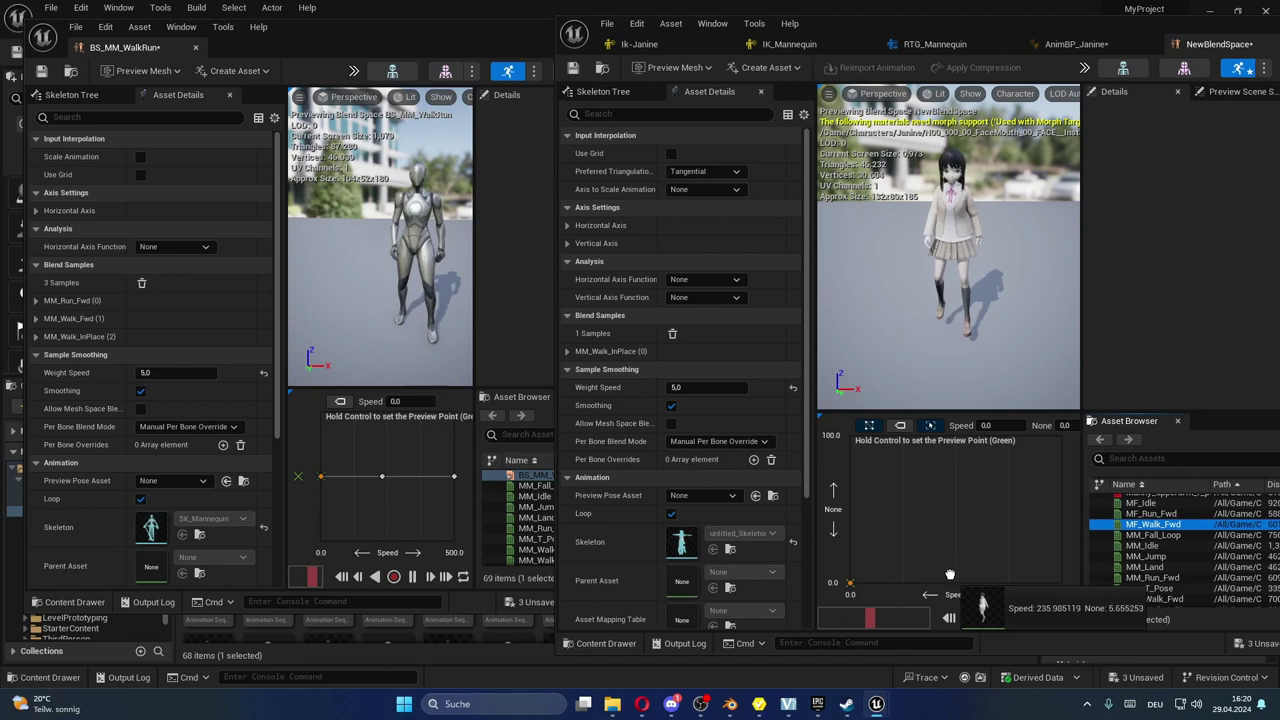
{"action": "left_click_drag", "start_coordinate": [946, 579], "coordinate": [946, 580]}
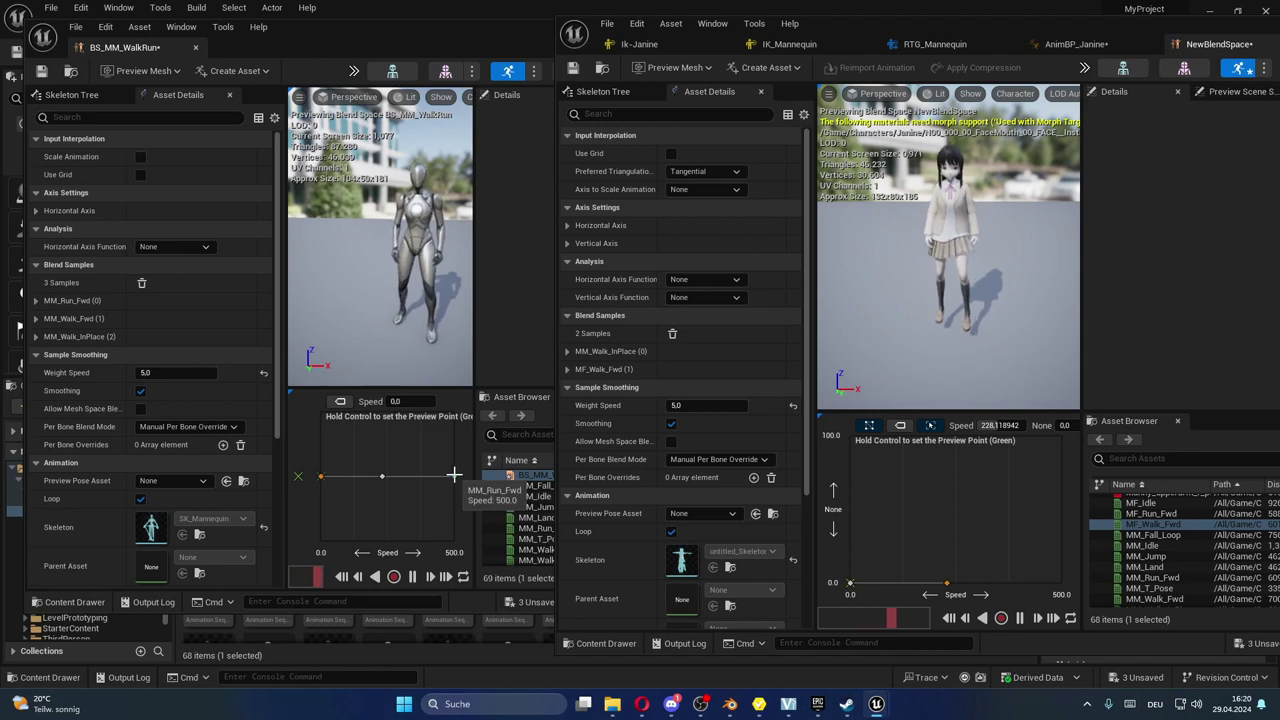
{"action": "left_click_drag", "start_coordinate": [1150, 513], "coordinate": [1075, 586]}
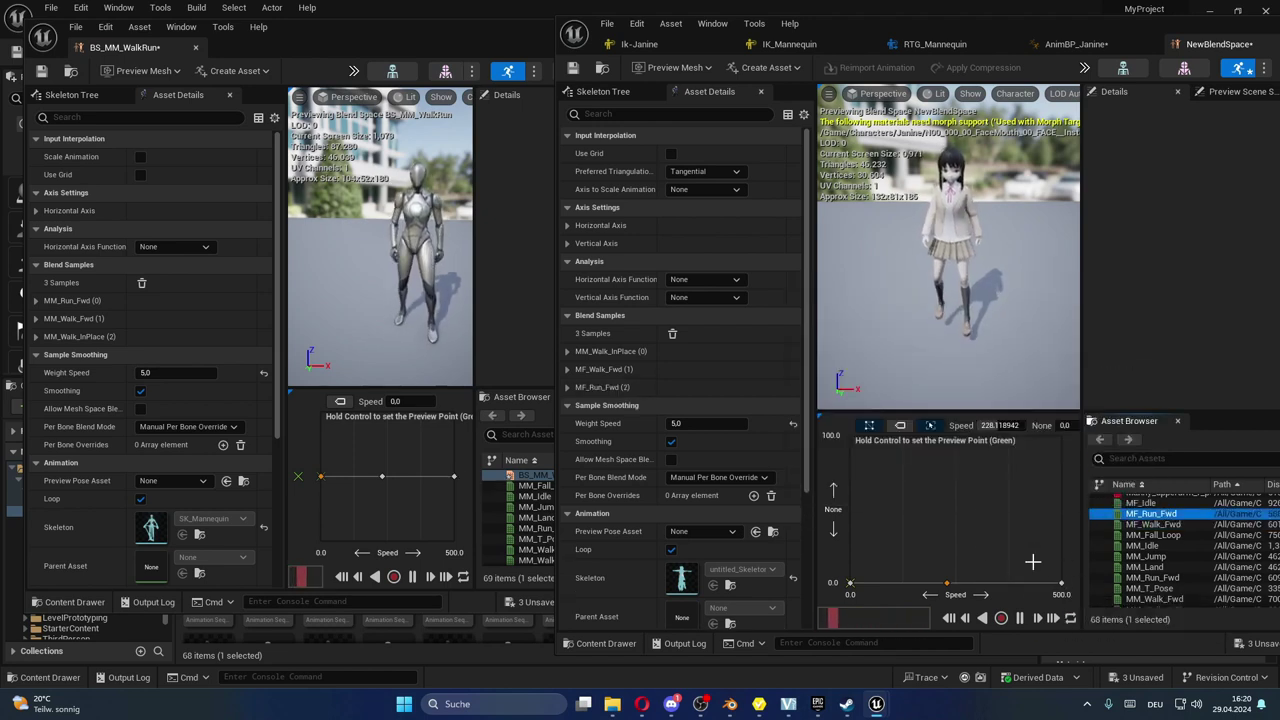
{"action": "left_click", "coordinate": [573, 67]}
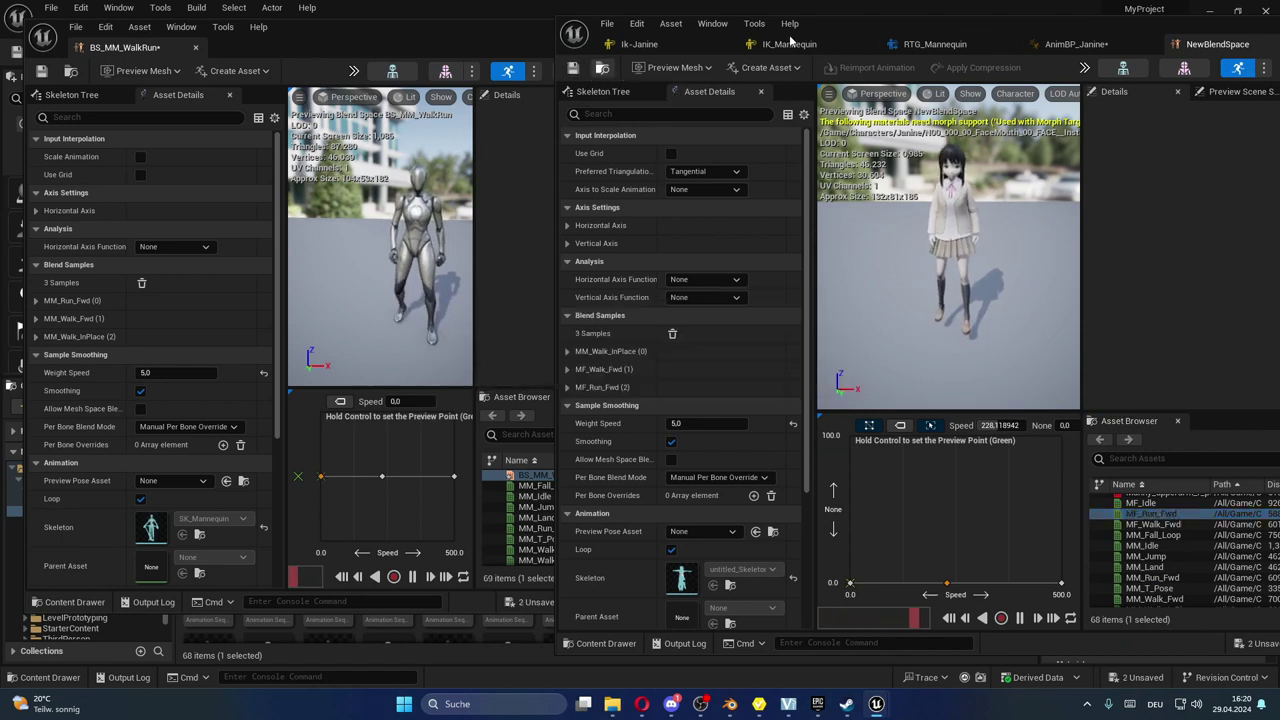
- In AnimBP_Janine's Walk / Run state, delete the old BS_MM_WalkRun player node
{"action": "left_click", "coordinate": [1110, 45]}
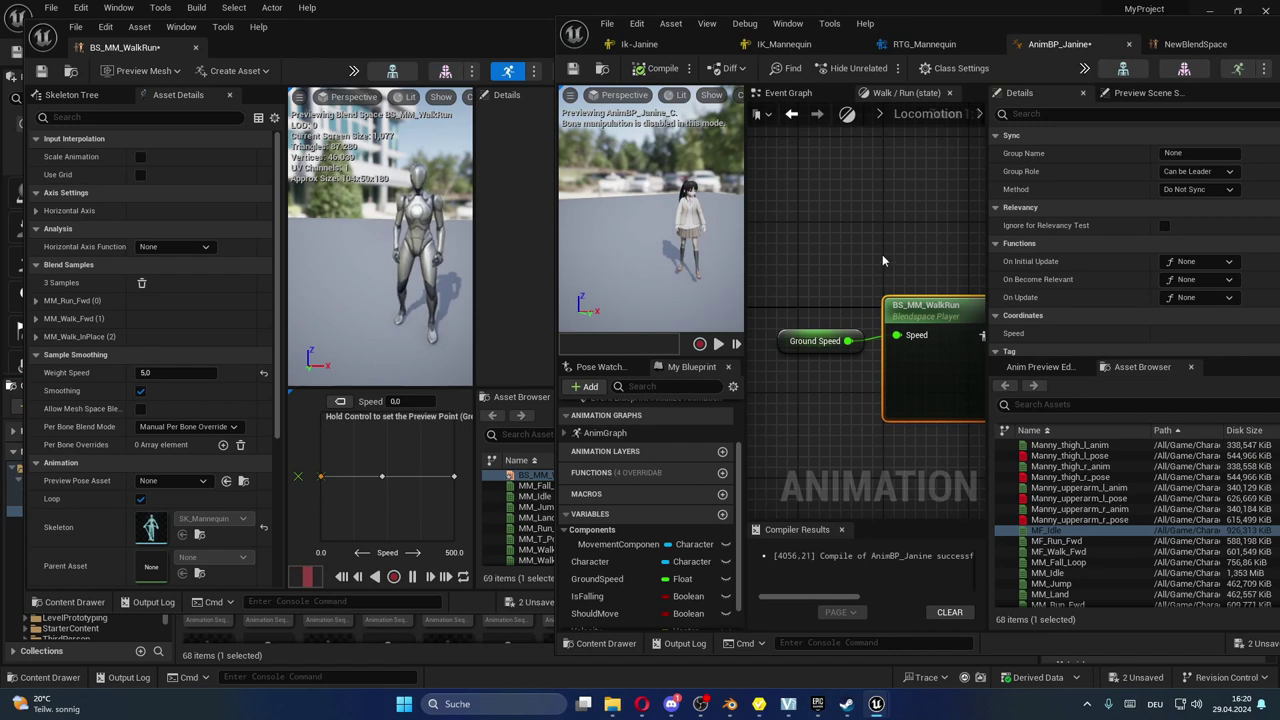
{"action": "right_click_drag", "start_coordinate": [881, 262], "coordinate": [860, 222]}
{"action": "scroll", "coordinate": [1068, 522], "scroll_direction": "down", "scroll_amount": 5}
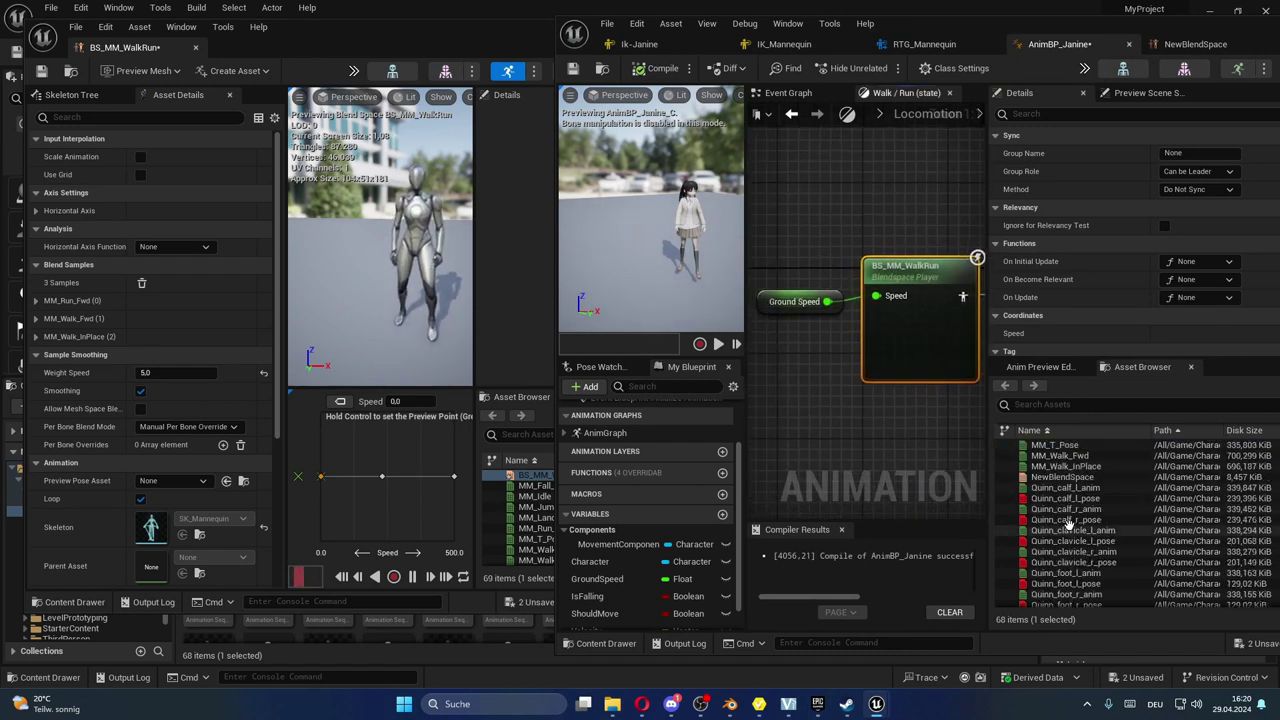
{"action": "scroll", "coordinate": [1068, 522], "scroll_direction": "up", "scroll_amount": 2}
{"action": "left_click", "coordinate": [1068, 519]}
{"action": "key", "text": "Delete"}
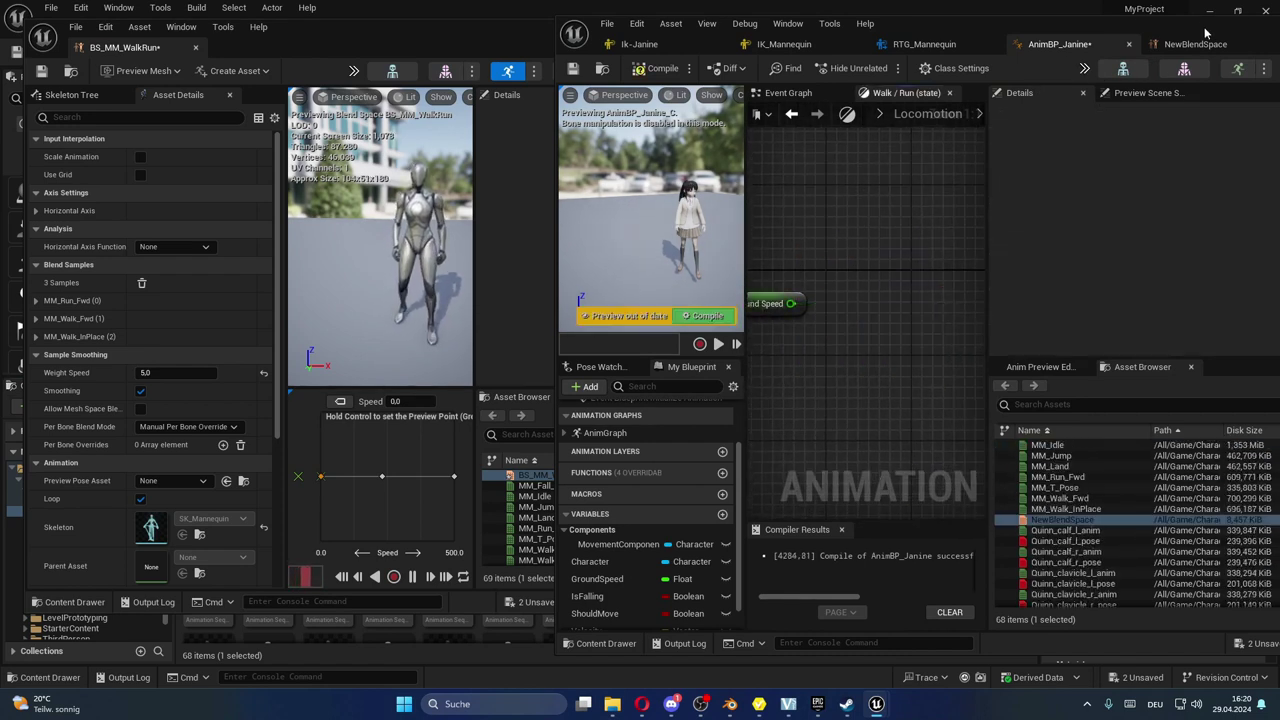
- Add a NewBlendSpace player, wiring Ground Speed into Speed and its pose into the output
{"action": "double_click", "coordinate": [1210, 35]}
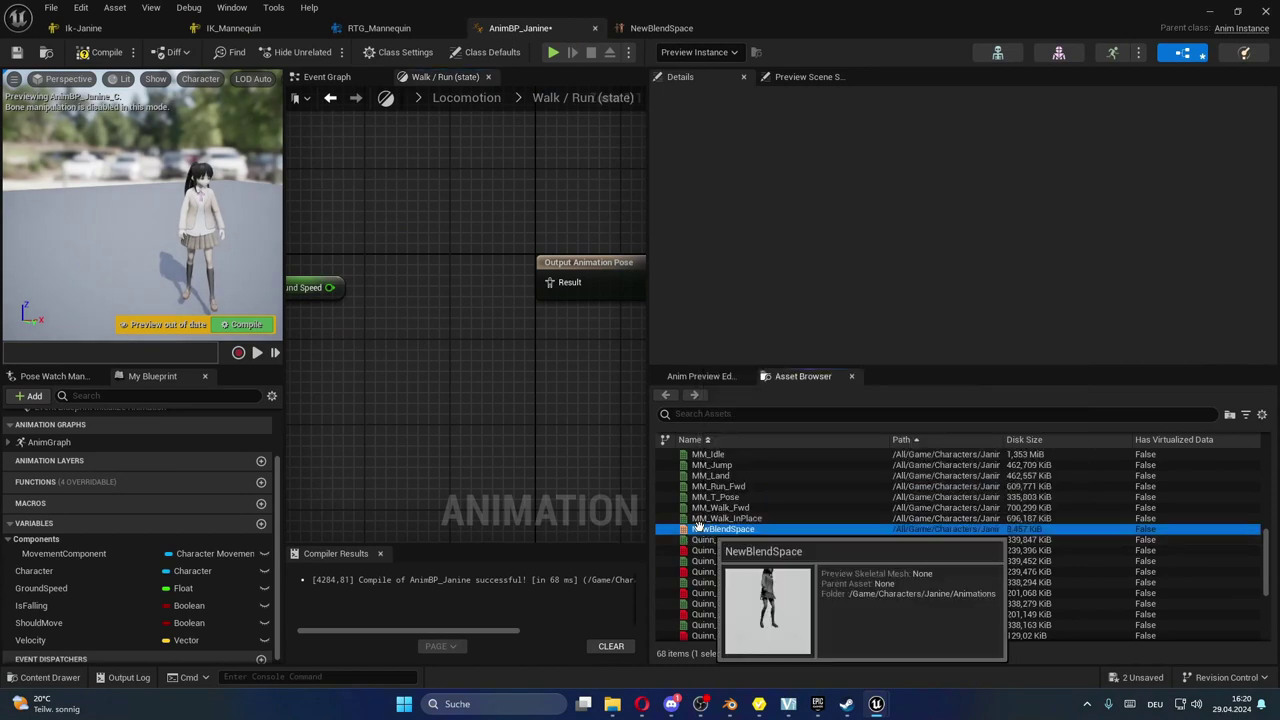
{"action": "left_click_drag", "start_coordinate": [707, 529], "coordinate": [421, 212]}
{"action": "right_click_drag", "start_coordinate": [430, 230], "coordinate": [500, 262]}
{"action": "left_click_drag", "start_coordinate": [540, 252], "coordinate": [463, 275]}
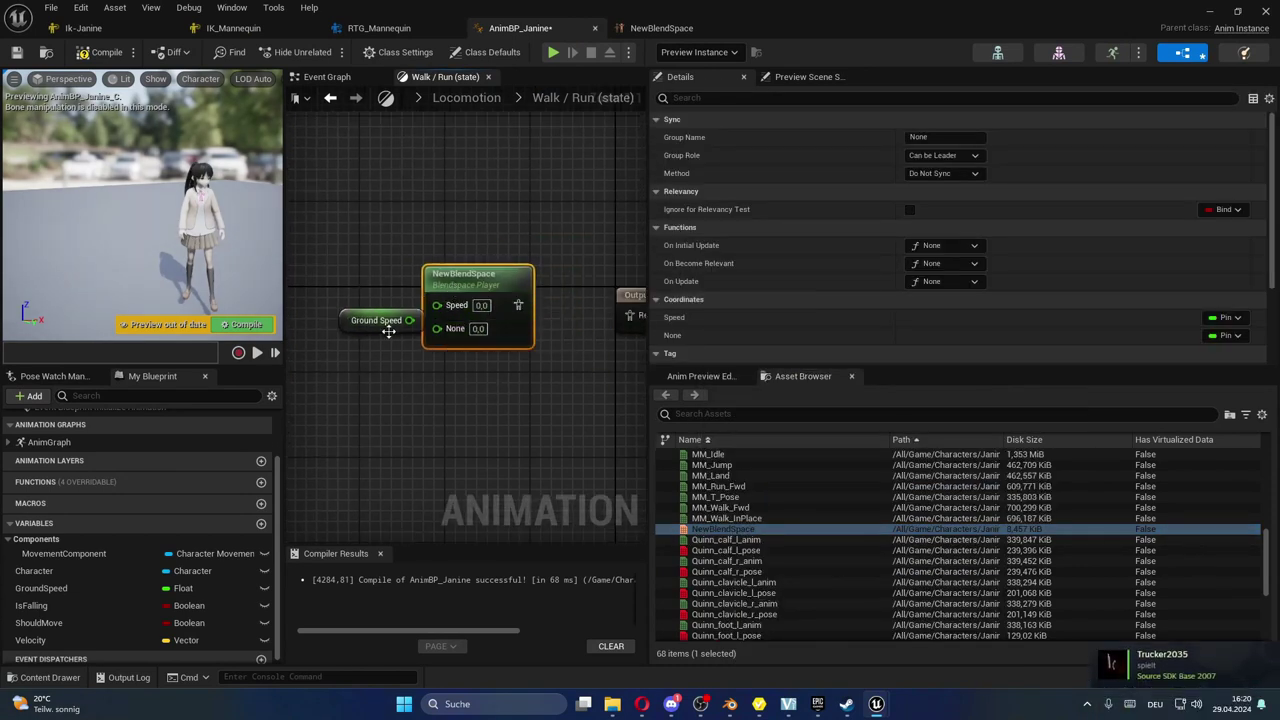
{"action": "mouse_move", "coordinate": [409, 320]}
{"action": "left_mouse_down"}
{"action": "mouse_move", "coordinate": [437, 305]}
{"action": "mouse_move", "coordinate": [335, 309]}
{"action": "left_mouse_up"}
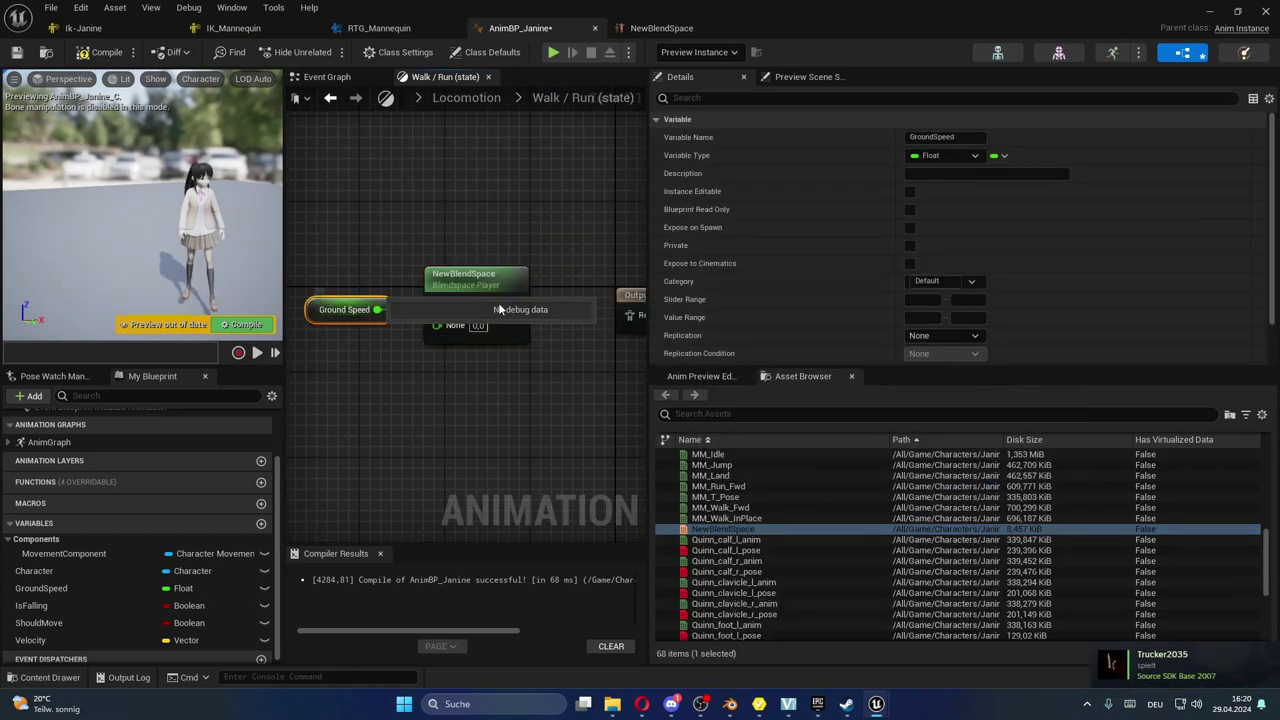
{"action": "left_click", "coordinate": [558, 269]}
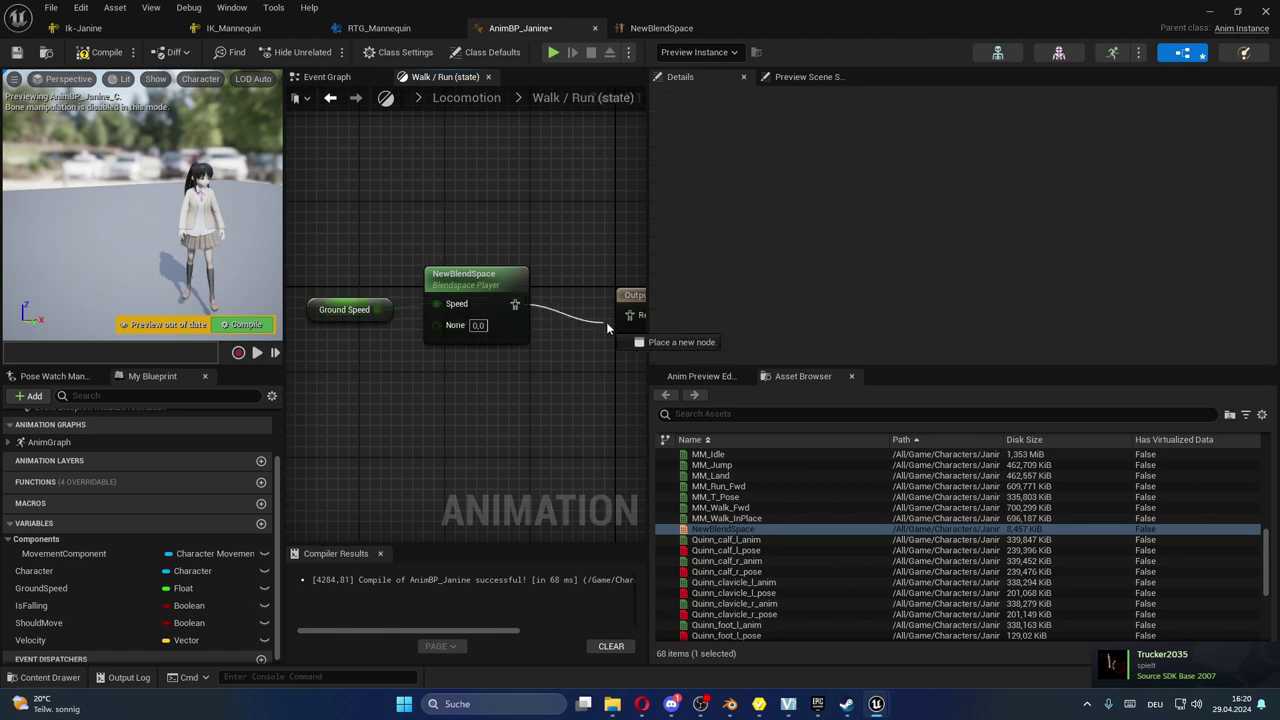
{"action": "left_click_drag", "start_coordinate": [607, 328], "coordinate": [606, 316]}
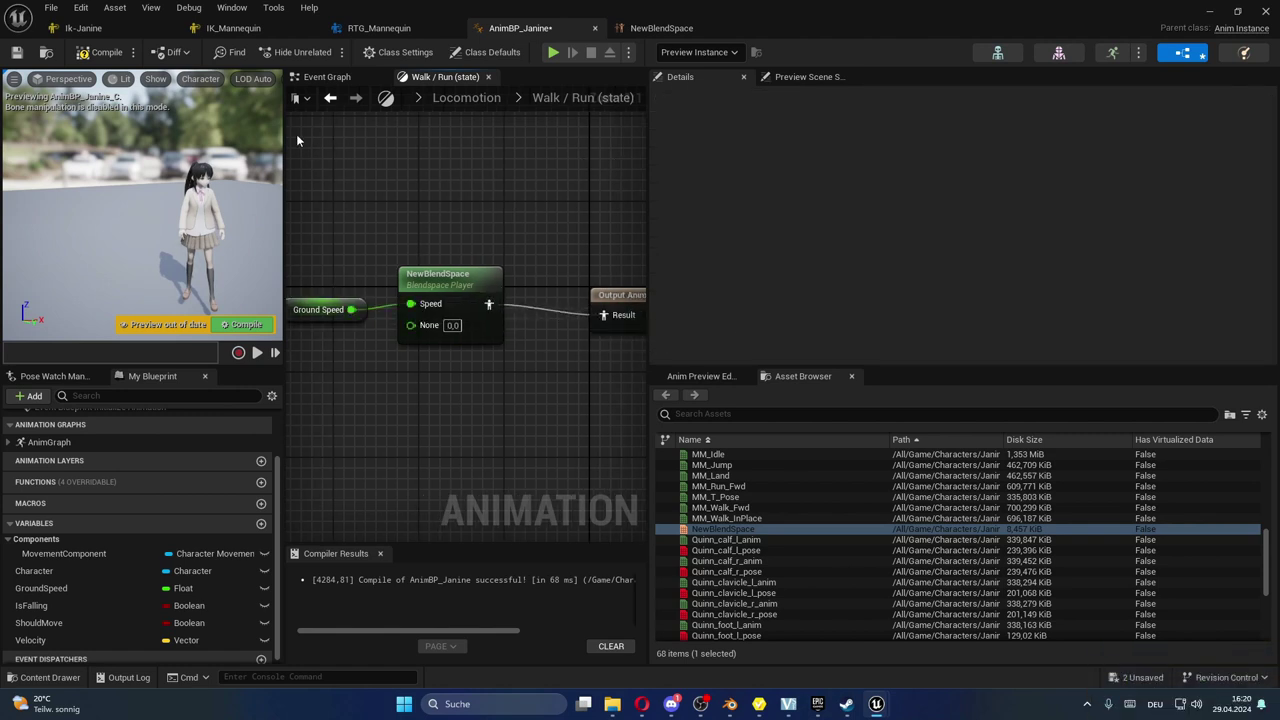
{"action": "left_click", "coordinate": [328, 98]}
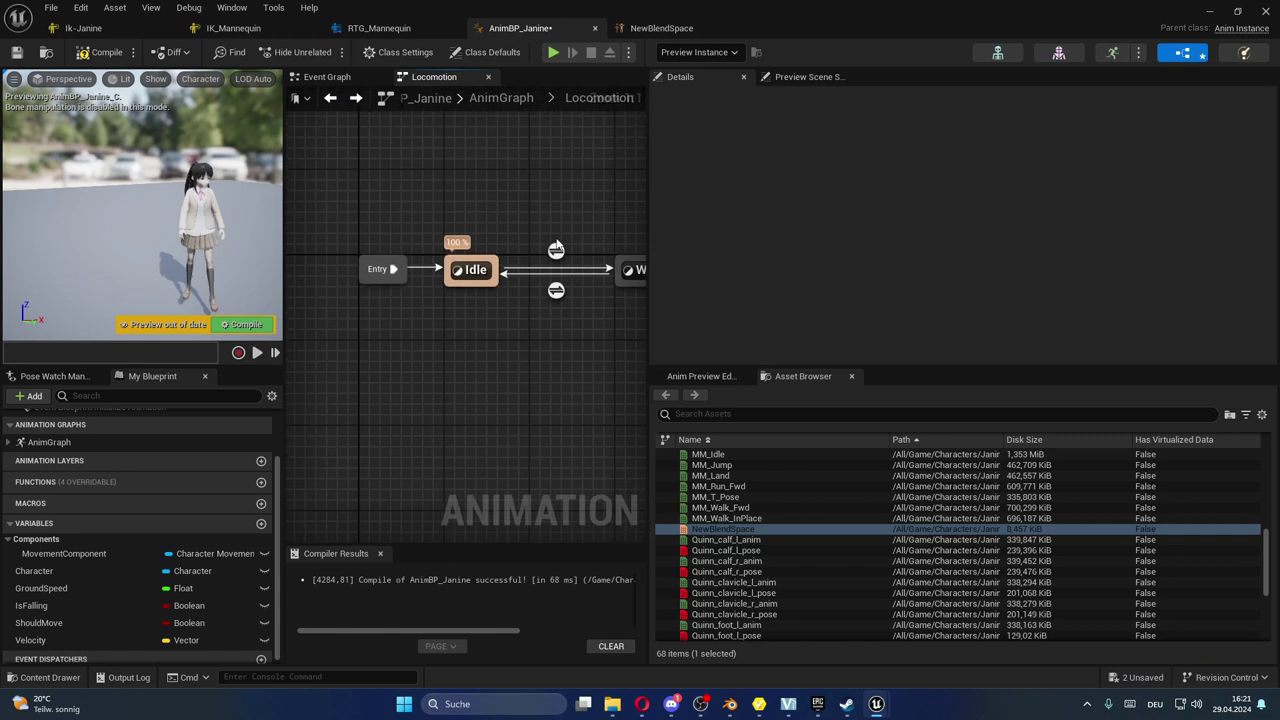
- Navigate from the AnimGraph through Main States into the Land state's graph
{"action": "scroll", "coordinate": [571, 366], "scroll_direction": "down", "scroll_amount": 2}
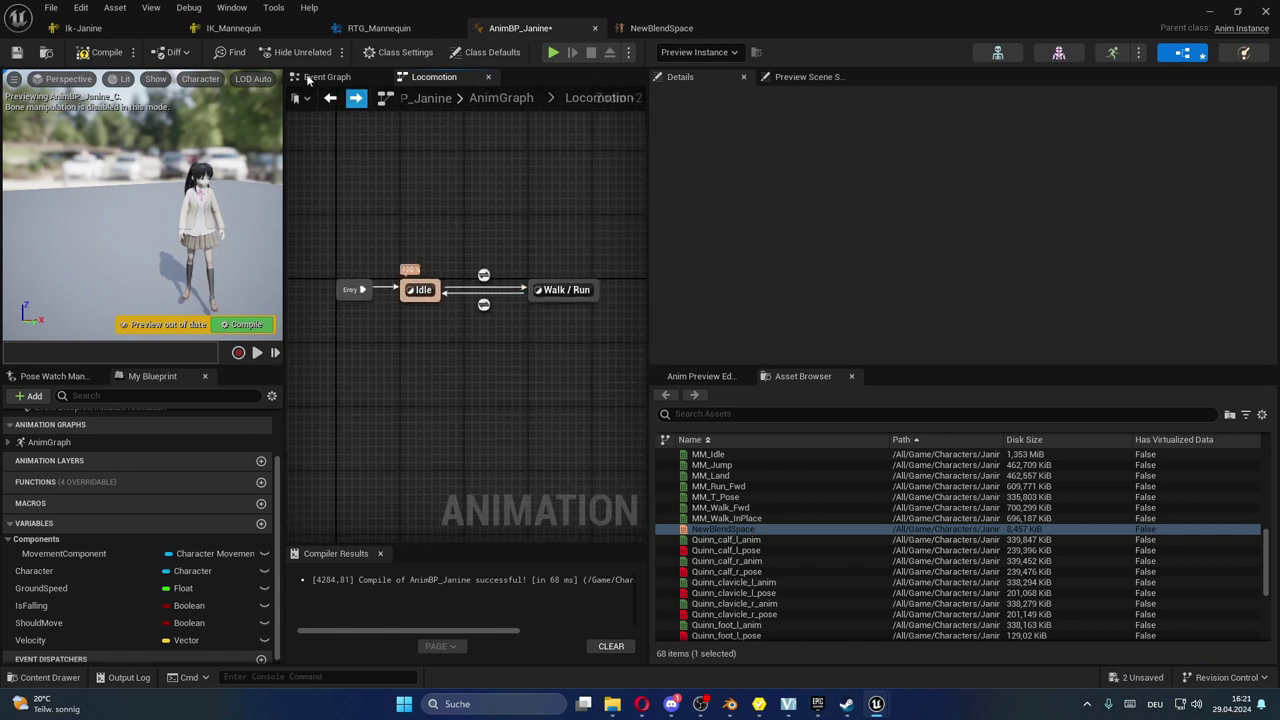
{"action": "left_click", "coordinate": [330, 98]}
{"action": "scroll", "coordinate": [368, 154], "scroll_direction": "up", "scroll_amount": 2}
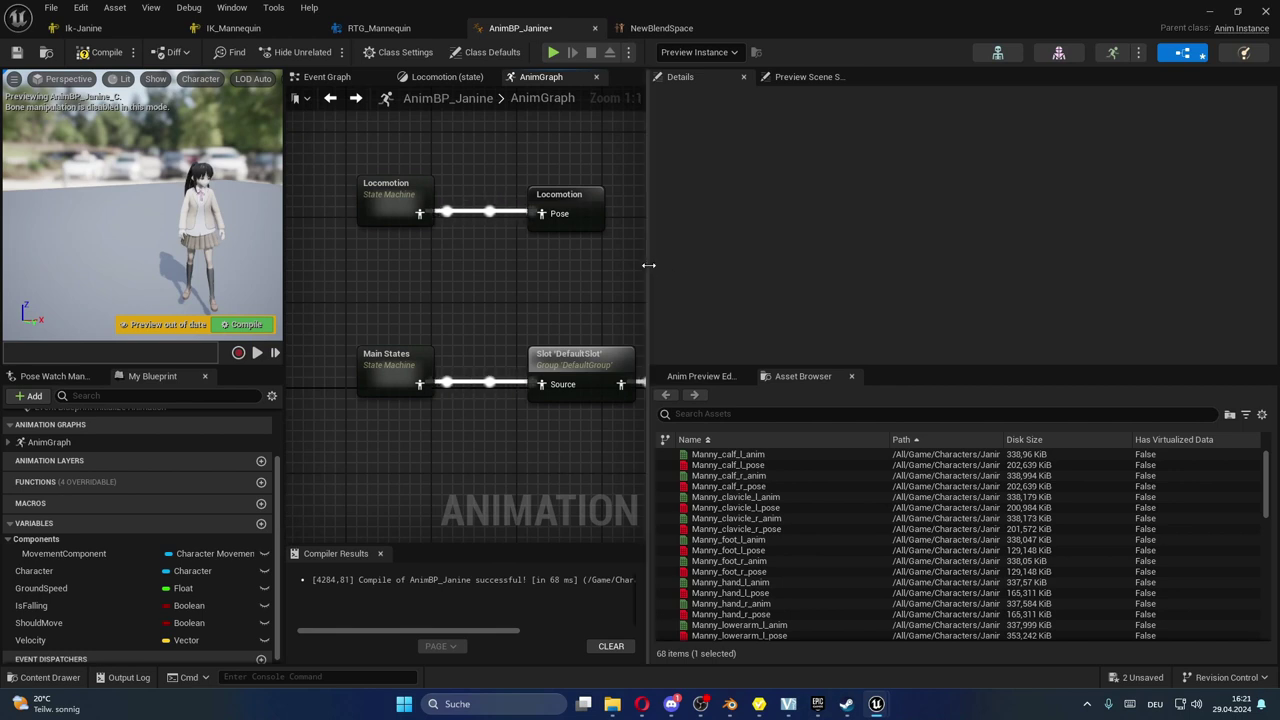
{"action": "left_click_drag", "start_coordinate": [649, 265], "coordinate": [822, 246]}
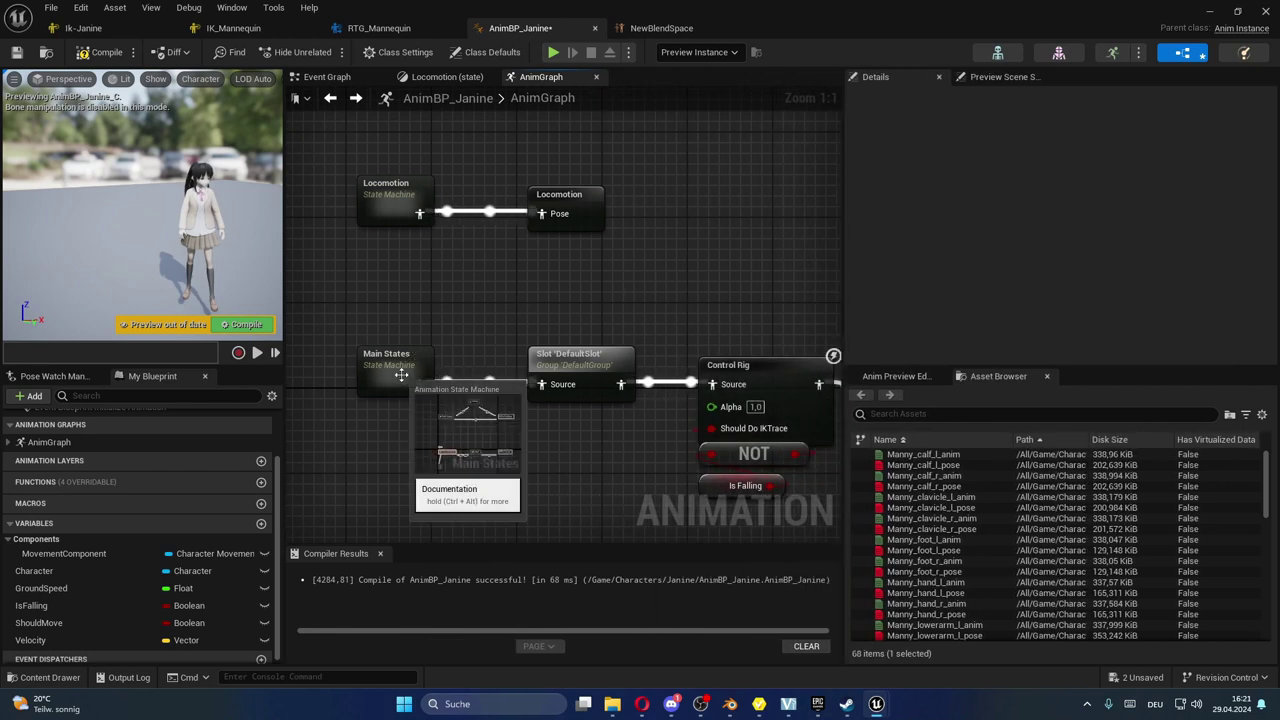
{"action": "double_click", "coordinate": [423, 355]}
{"action": "double_click", "coordinate": [458, 343]}
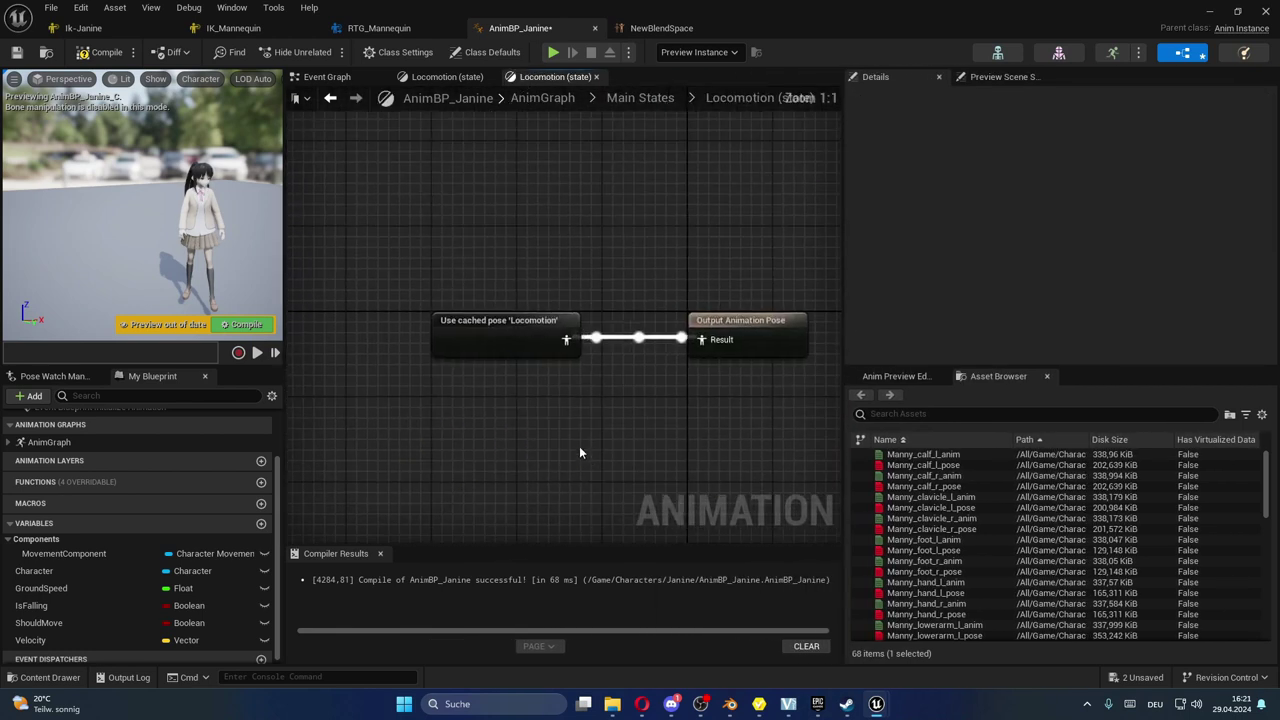
{"action": "left_click", "coordinate": [330, 98]}
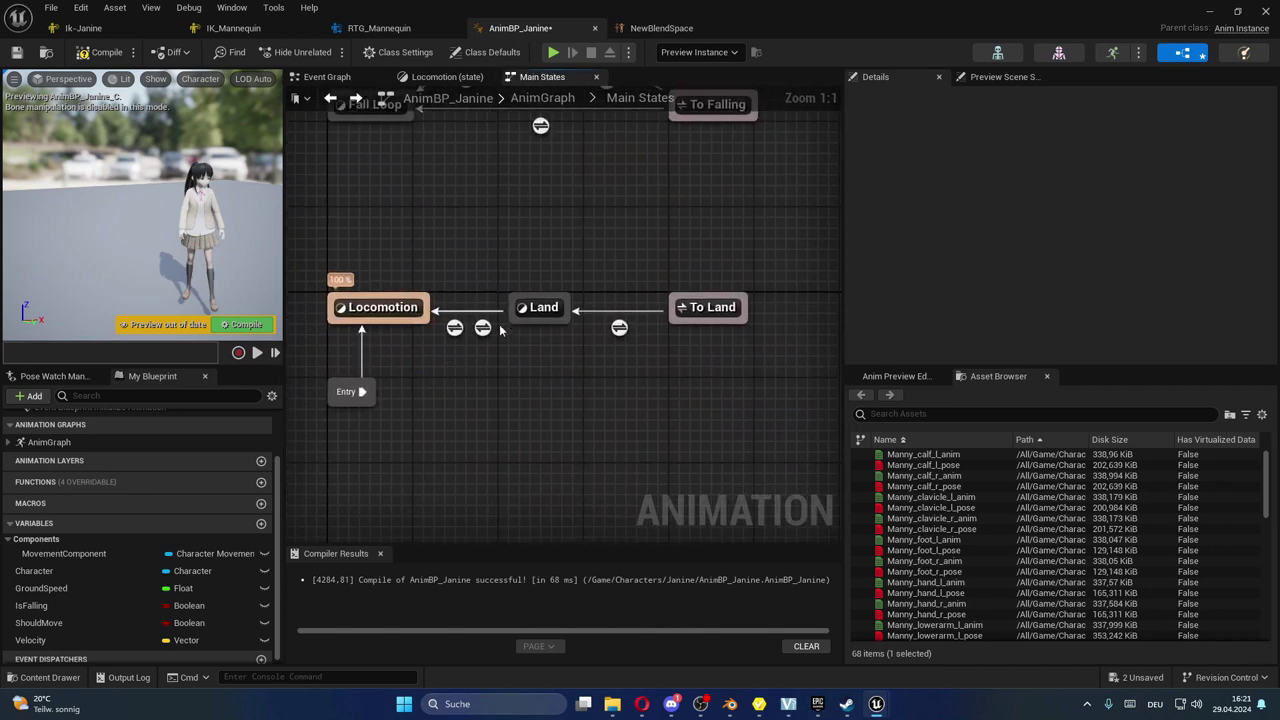
{"action": "double_click", "coordinate": [542, 310]}
{"action": "right_click_drag", "start_coordinate": [609, 472], "coordinate": [670, 428]}
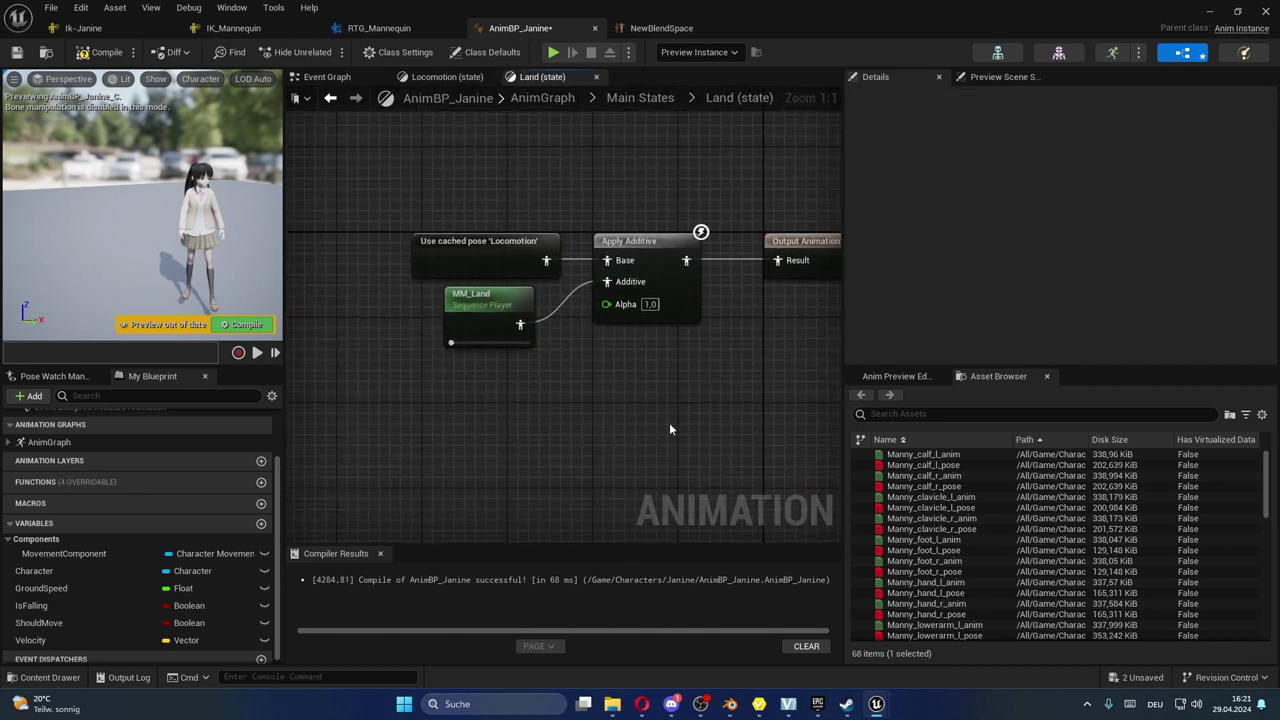
- Drag a fresh MM_Land player into the Land graph and delete the old MM_Land node
{"action": "scroll", "coordinate": [980, 552], "scroll_direction": "down", "scroll_amount": 10}
{"action": "scroll", "coordinate": [947, 571], "scroll_direction": "down", "scroll_amount": 1}
{"action": "mouse_move", "coordinate": [930, 562]}
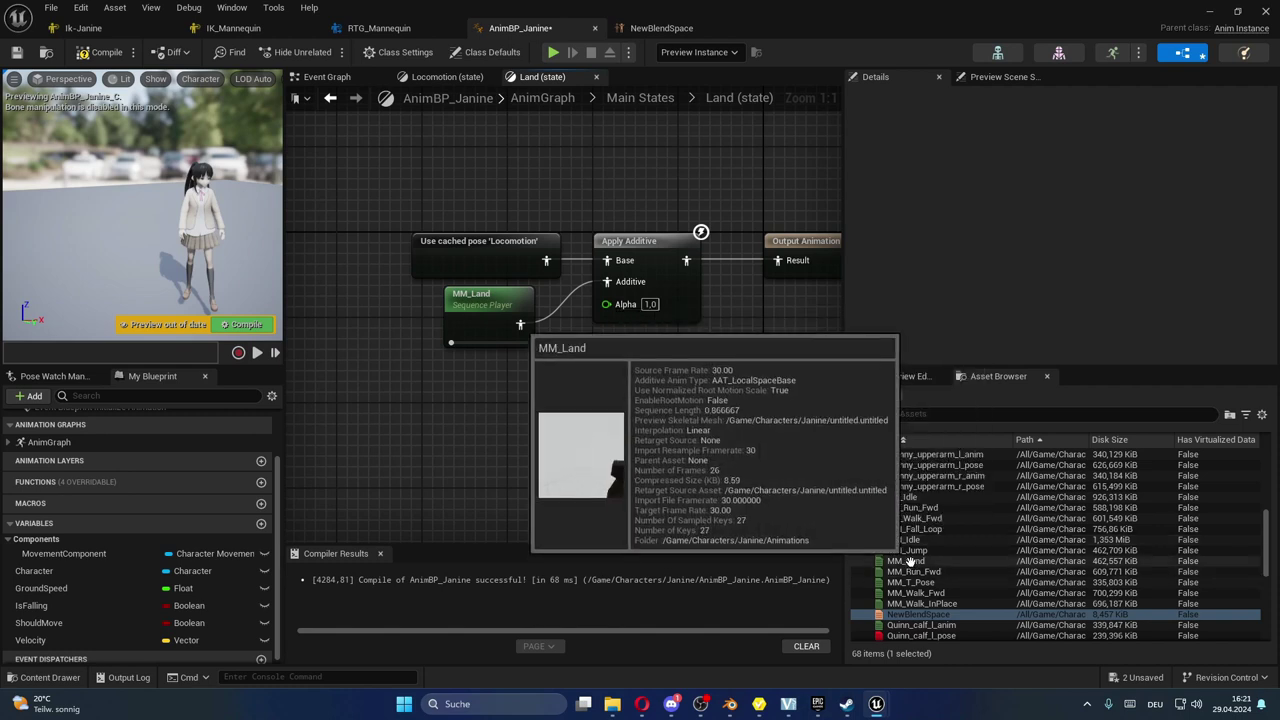
{"action": "scroll", "coordinate": [930, 560], "scroll_direction": "down", "scroll_amount": 4}
{"action": "scroll", "coordinate": [960, 555], "scroll_direction": "down", "scroll_amount": 3}
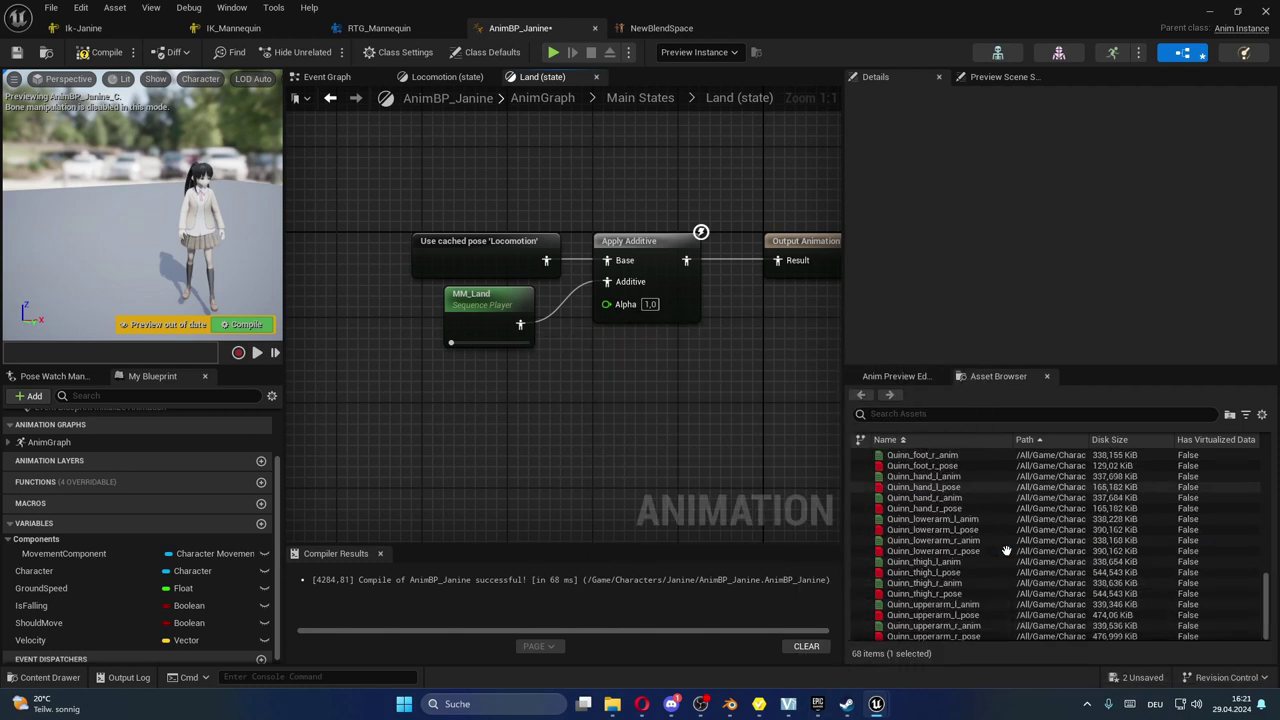
{"action": "scroll", "coordinate": [1000, 552], "scroll_direction": "down", "scroll_amount": 2}
{"action": "scroll", "coordinate": [990, 545], "scroll_direction": "up", "scroll_amount": 5}
{"action": "scroll", "coordinate": [970, 530], "scroll_direction": "up", "scroll_amount": 4}
{"action": "scroll", "coordinate": [963, 605], "scroll_direction": "down", "scroll_amount": 1}
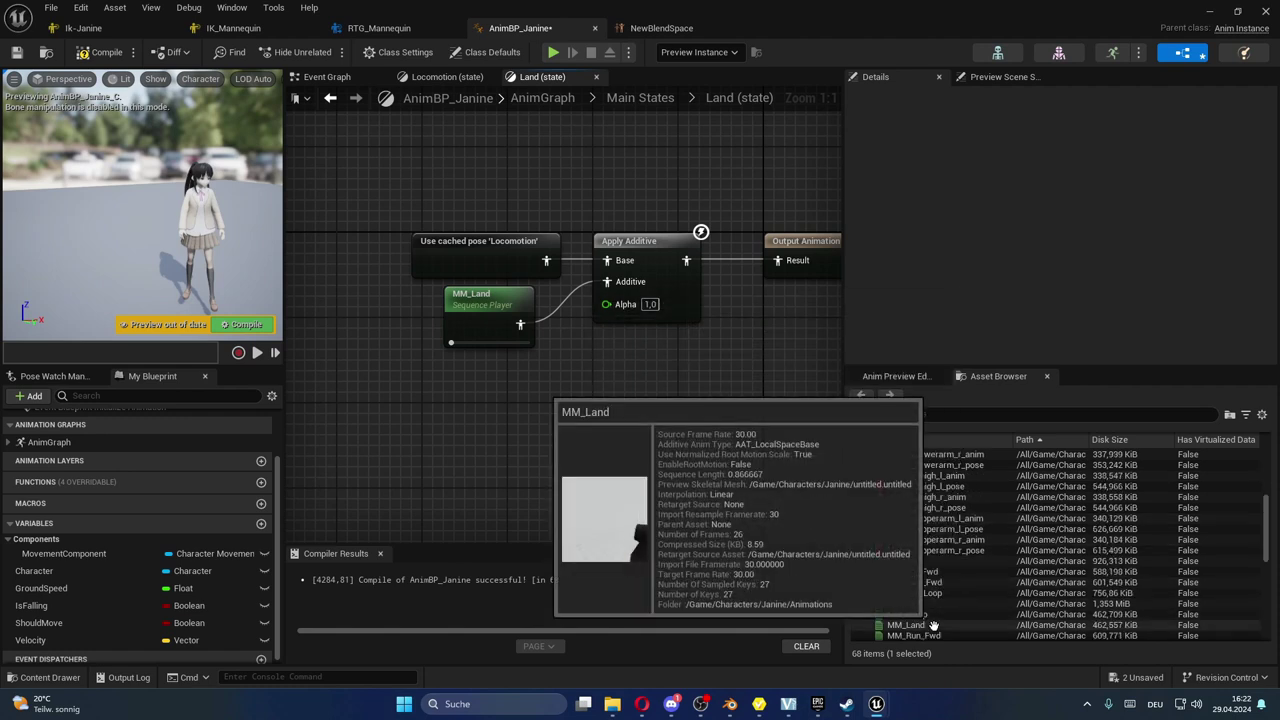
{"action": "left_click", "coordinate": [932, 625]}
{"action": "mouse_move", "coordinate": [932, 625]}
{"action": "left_mouse_down"}
{"action": "mouse_move", "coordinate": [481, 406]}
{"action": "mouse_move", "coordinate": [607, 281]}
{"action": "left_mouse_up"}
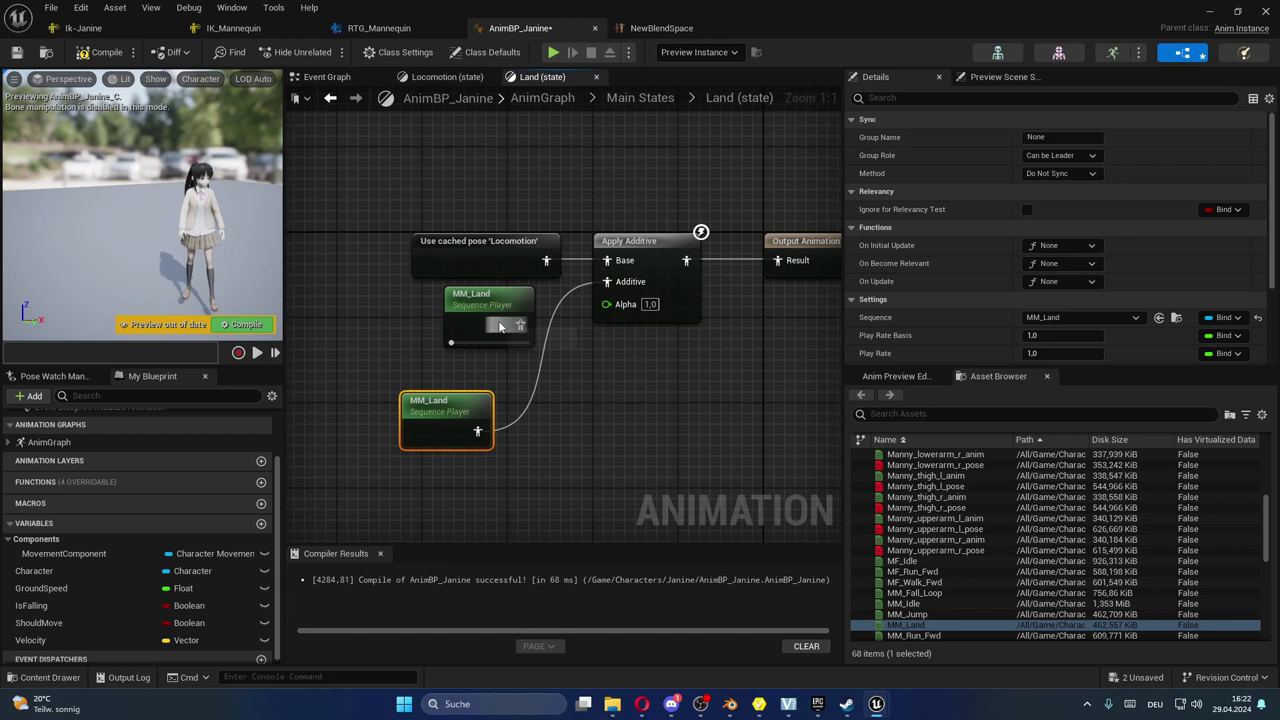
{"action": "key", "text": "Delete"}
{"action": "double_click", "coordinate": [430, 402]}
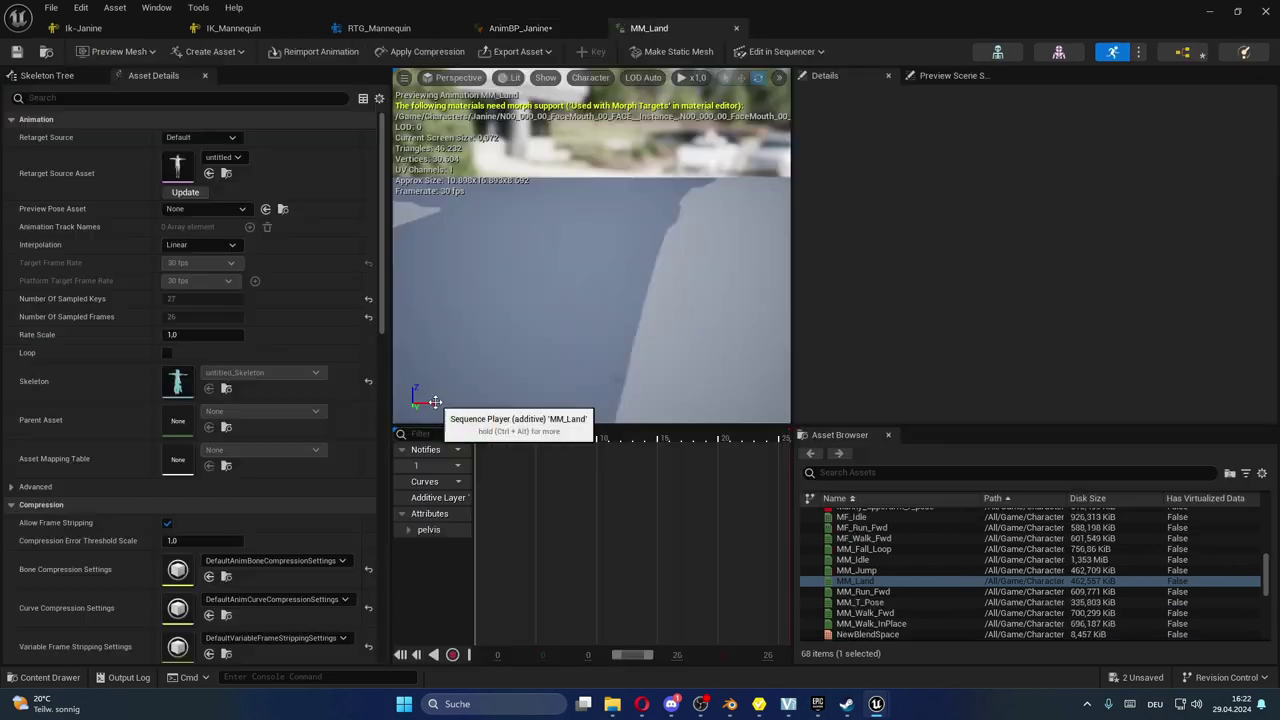
{"action": "right_click_drag", "start_coordinate": [626, 271], "coordinate": [626, 271]}
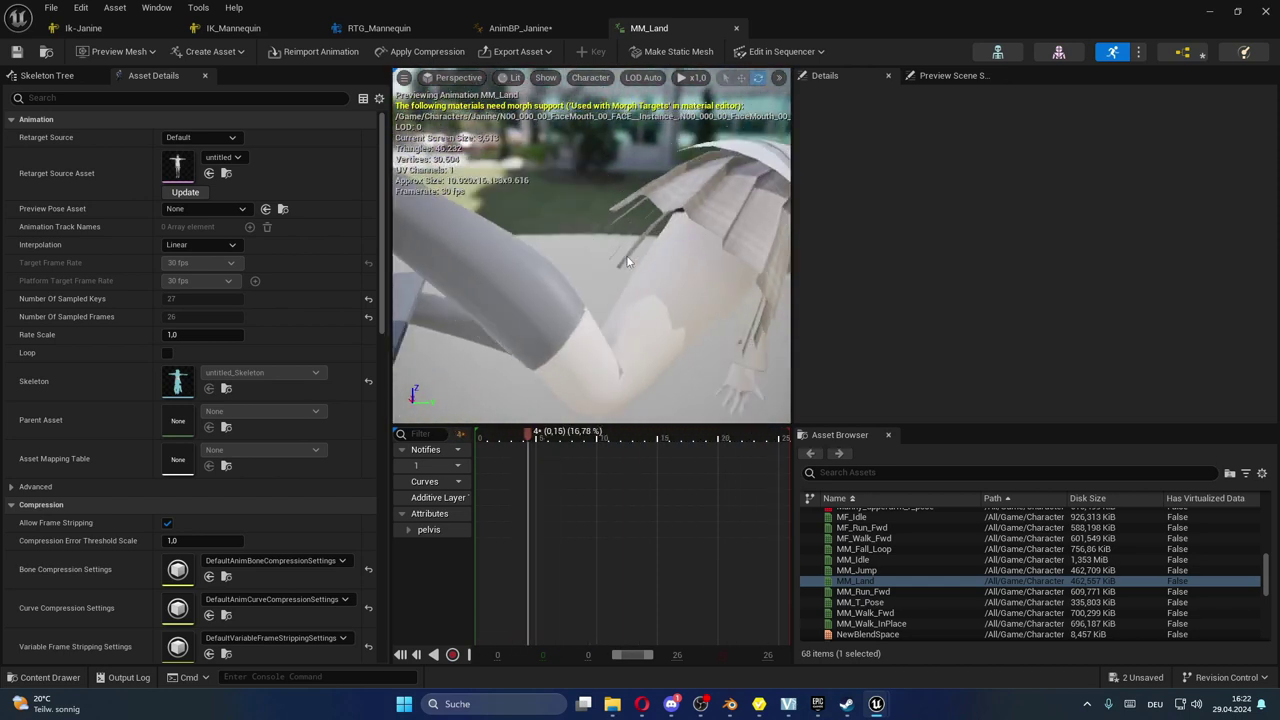
{"action": "left_click", "coordinate": [514, 477]}
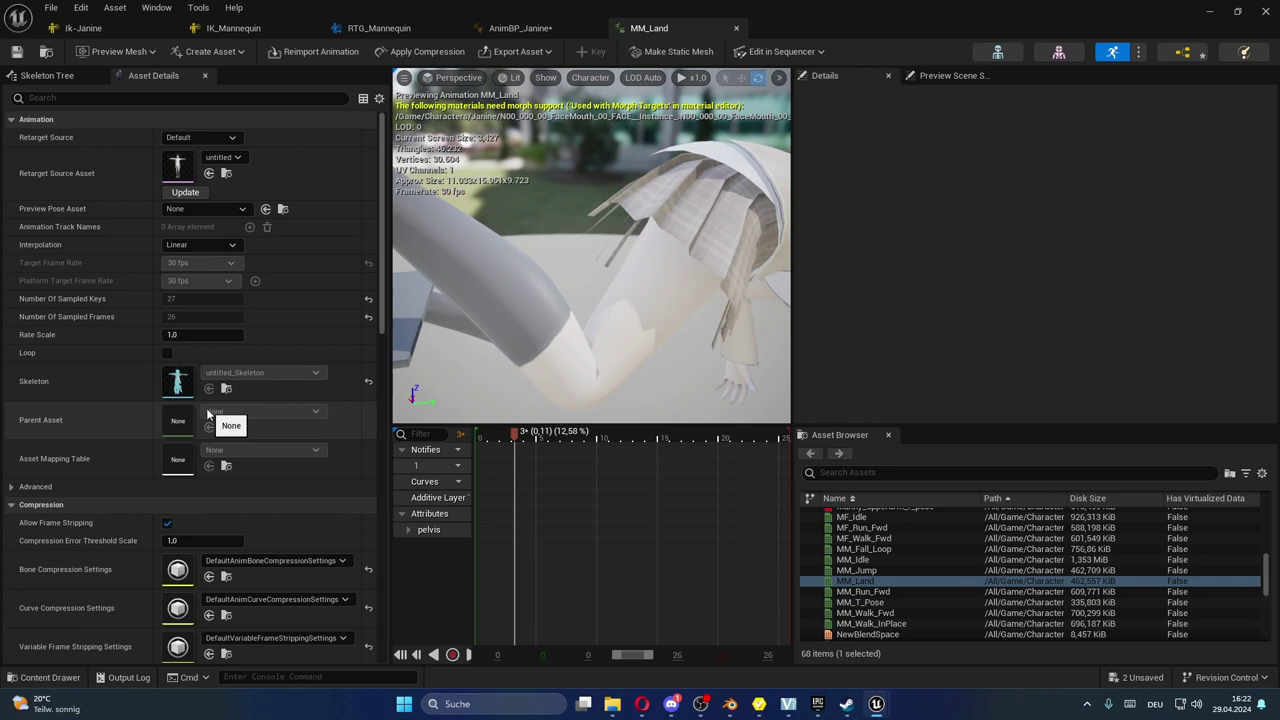
{"action": "scroll", "coordinate": [208, 413], "scroll_direction": "down", "scroll_amount": 4}
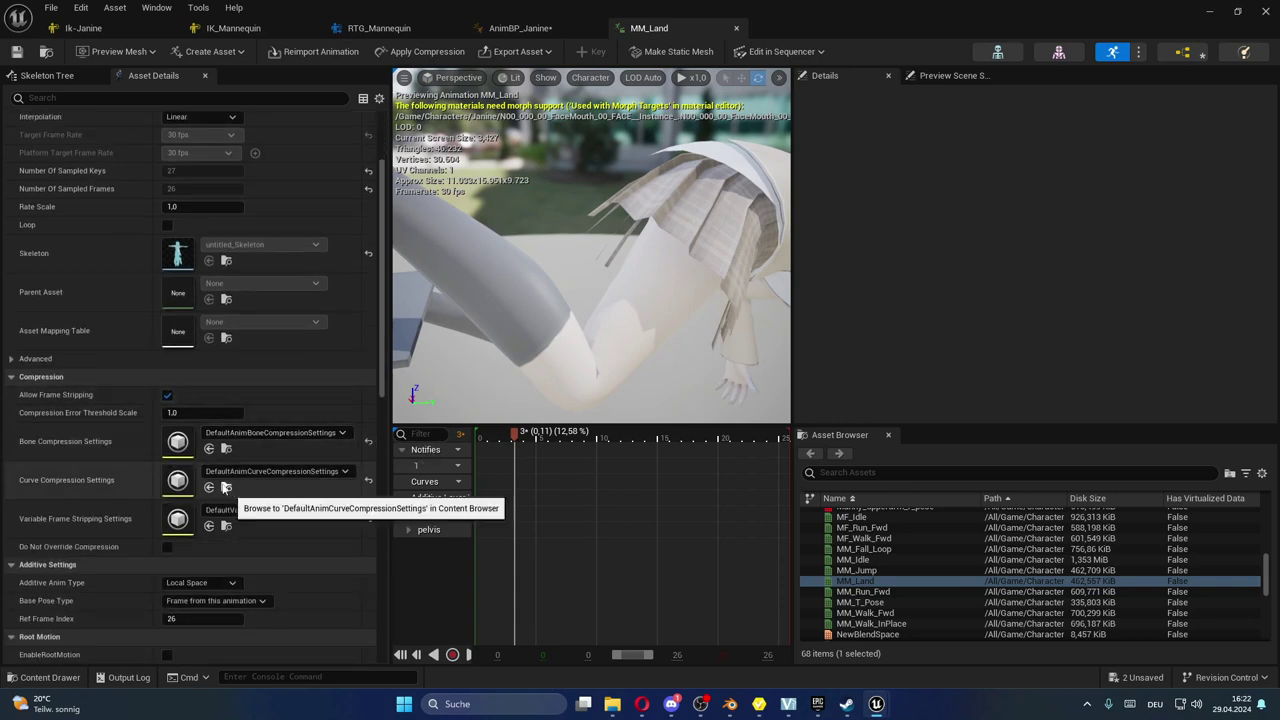
{"action": "scroll", "coordinate": [226, 487], "scroll_direction": "down", "scroll_amount": 4}
{"action": "scroll", "coordinate": [226, 400], "scroll_direction": "down", "scroll_amount": 6}
- In RTG_Mannequin, export the retargeted MM_Land into Characters/Janine/Animations
{"action": "left_click", "coordinate": [385, 29]}
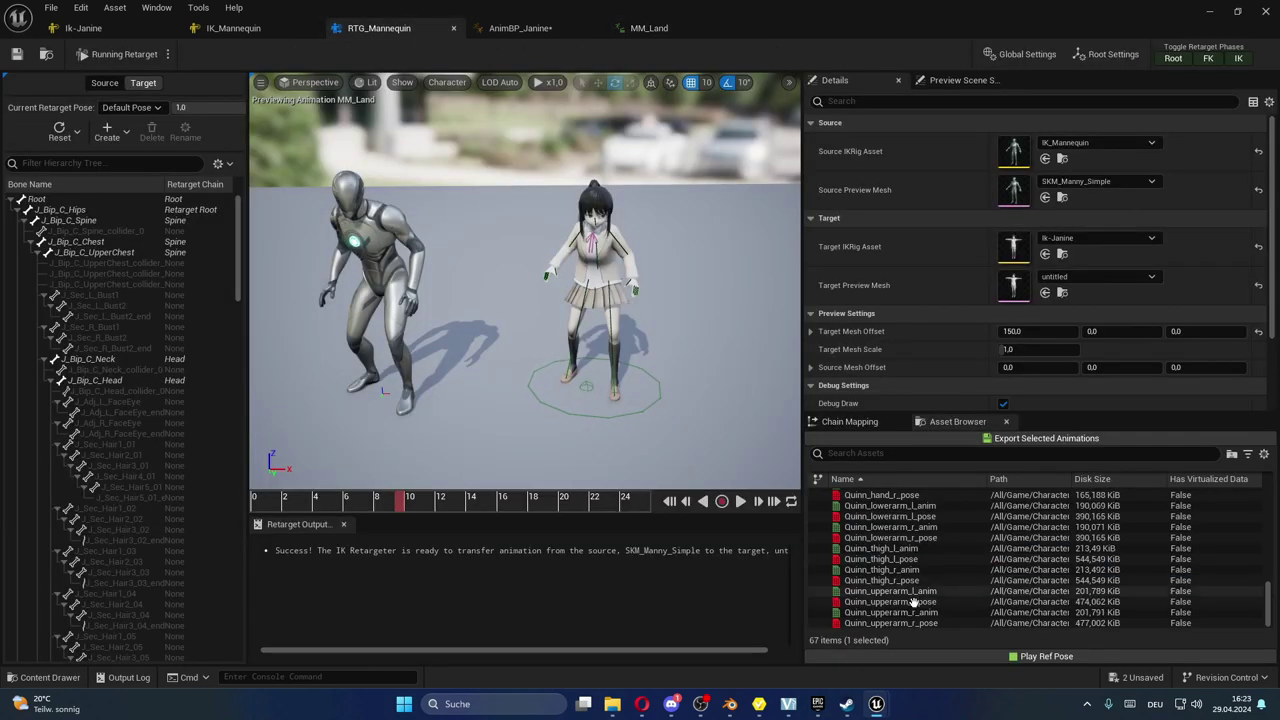
{"action": "scroll", "coordinate": [949, 522], "scroll_direction": "up", "scroll_amount": 5}
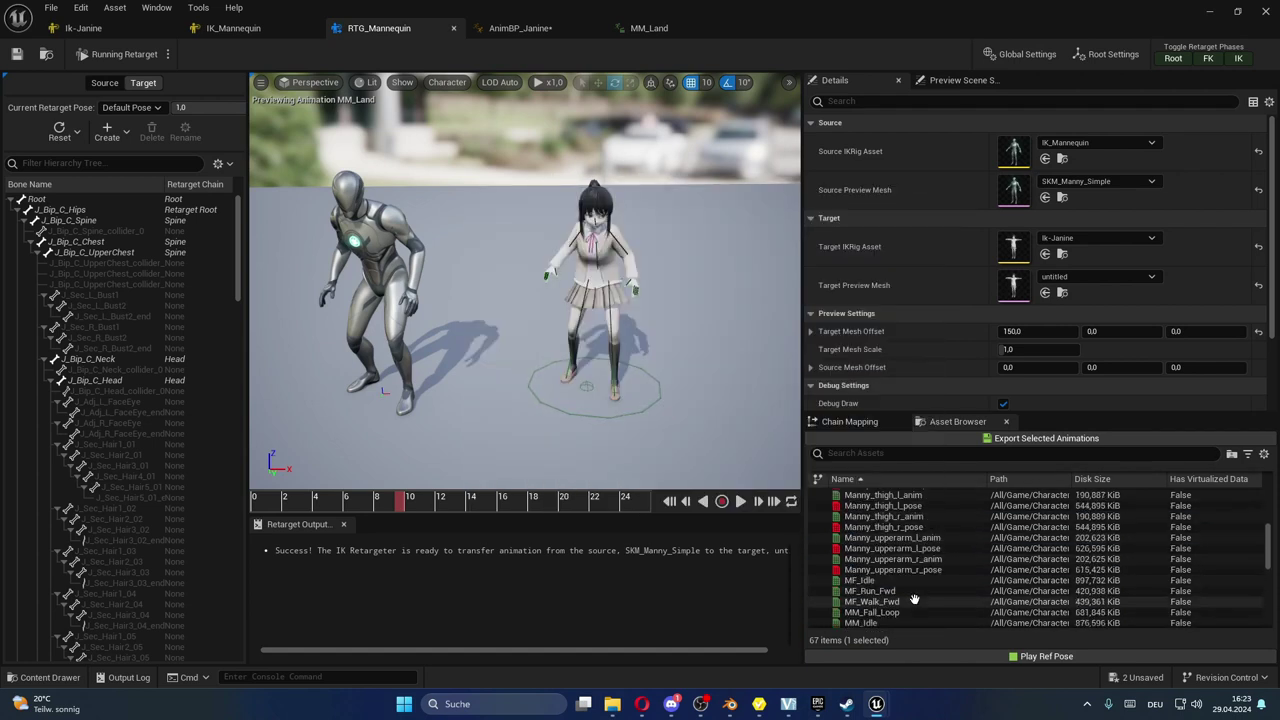
{"action": "scroll", "coordinate": [913, 597], "scroll_direction": "down", "scroll_amount": 2}
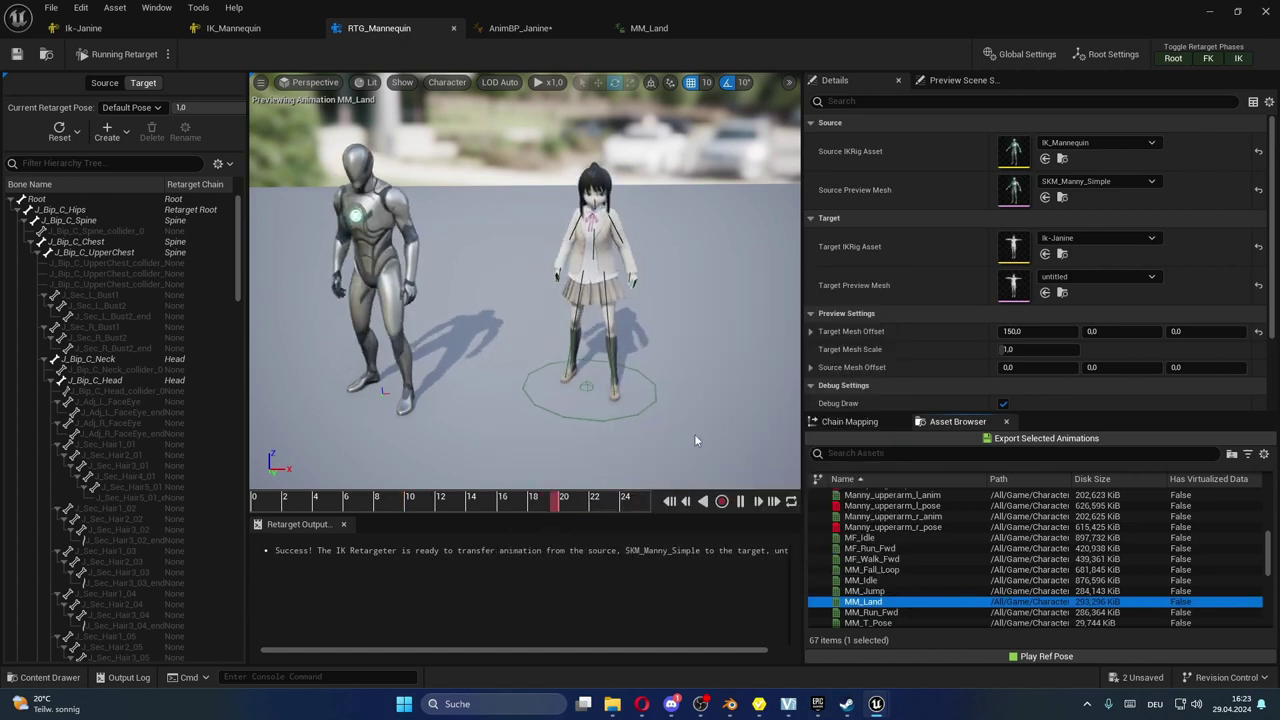
{"action": "scroll", "coordinate": [882, 557], "scroll_direction": "down", "scroll_amount": 2}
{"action": "left_click", "coordinate": [882, 557]}
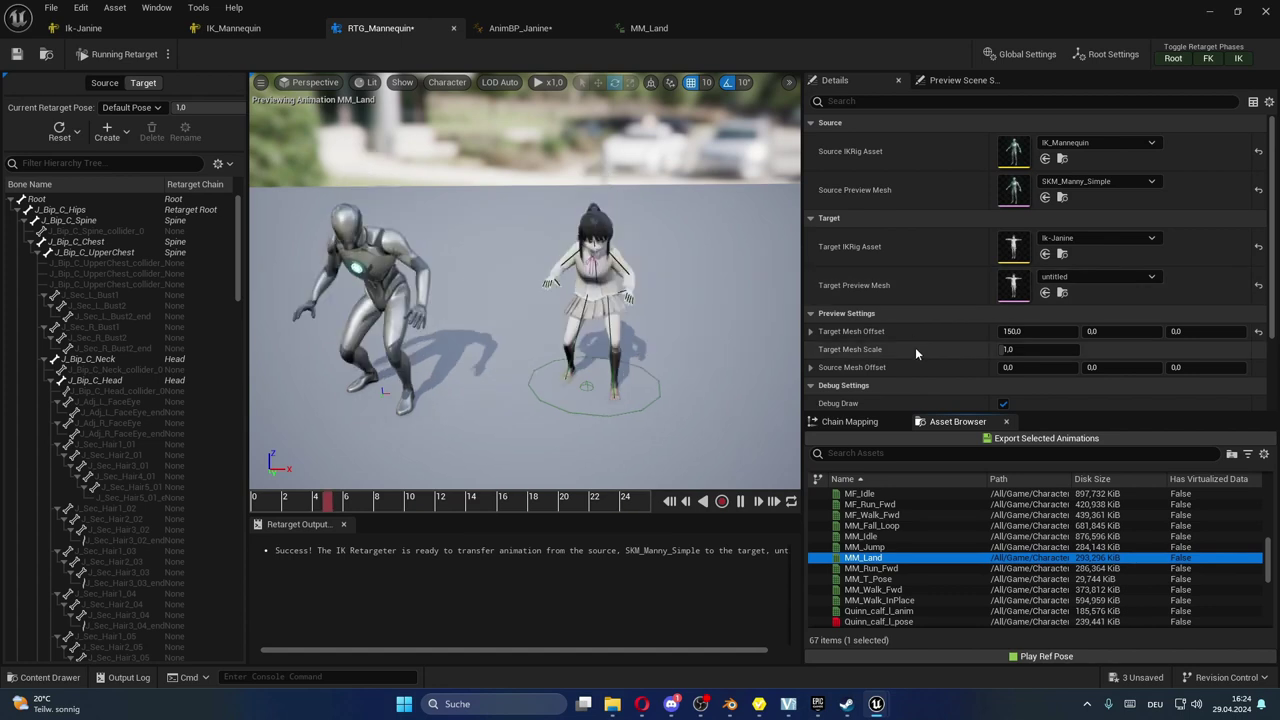
{"action": "left_click", "coordinate": [1043, 440]}
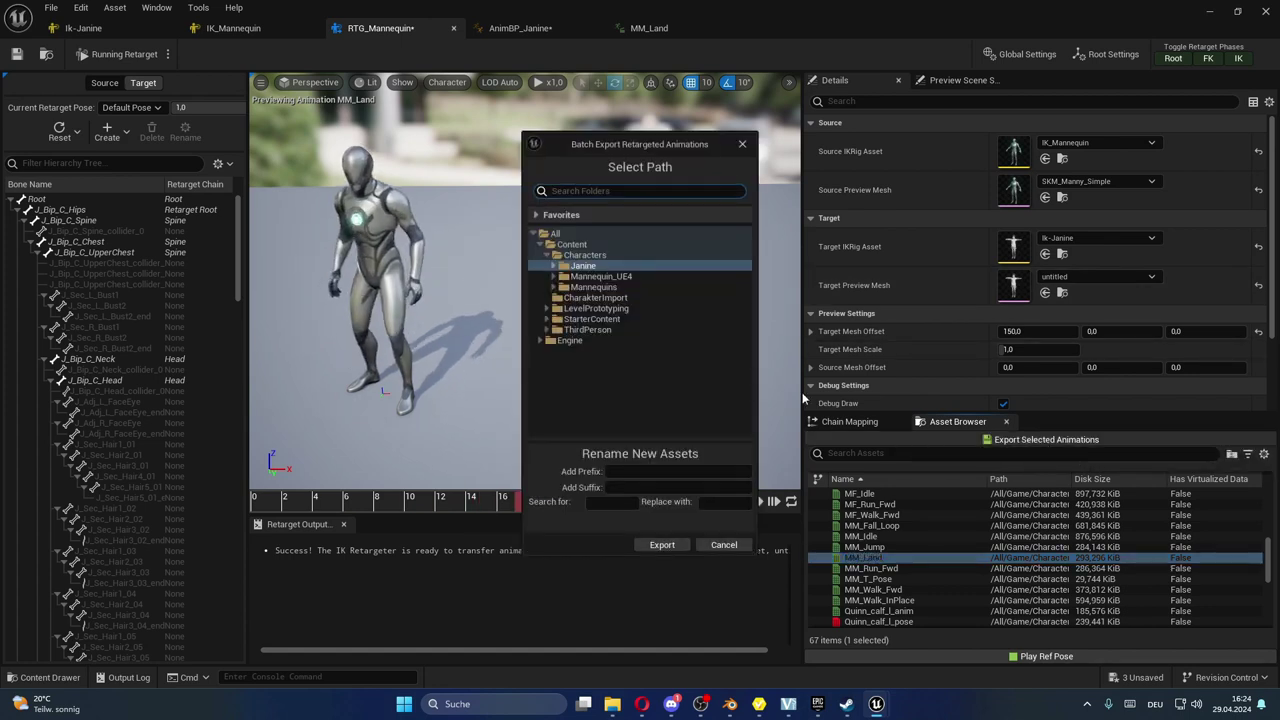
{"action": "left_click", "coordinate": [552, 265]}
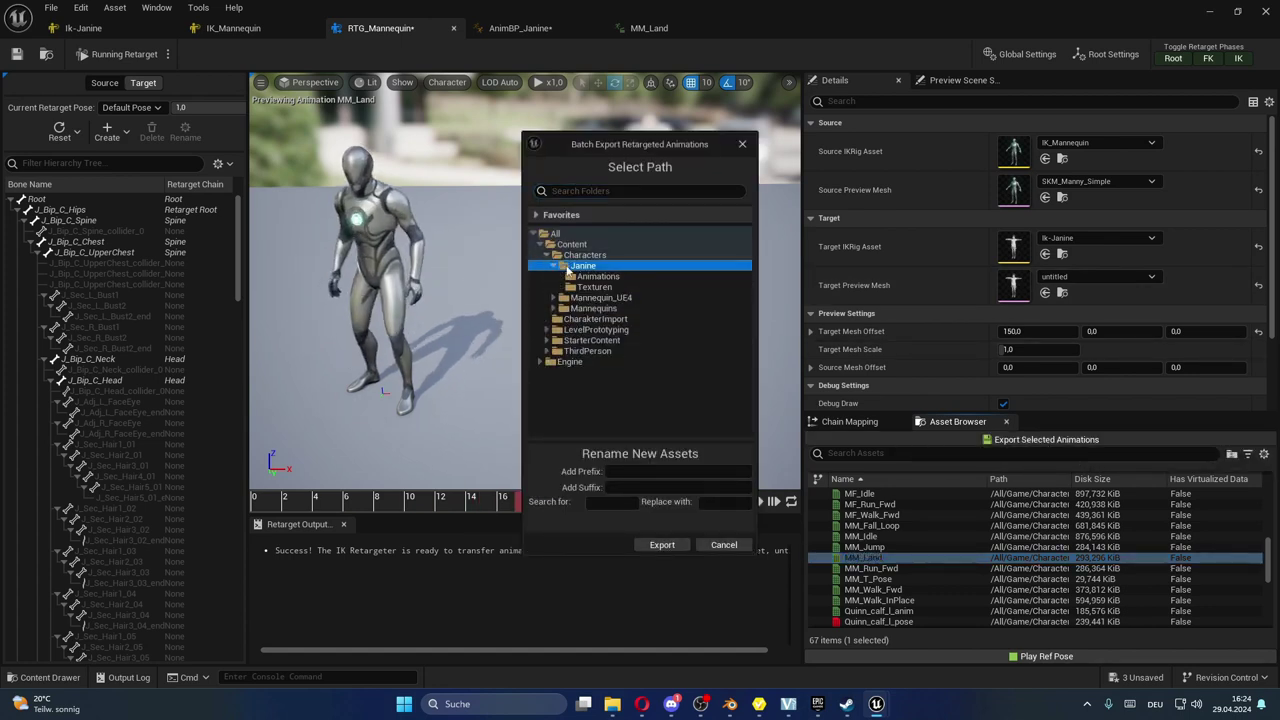
{"action": "left_click", "coordinate": [589, 277]}
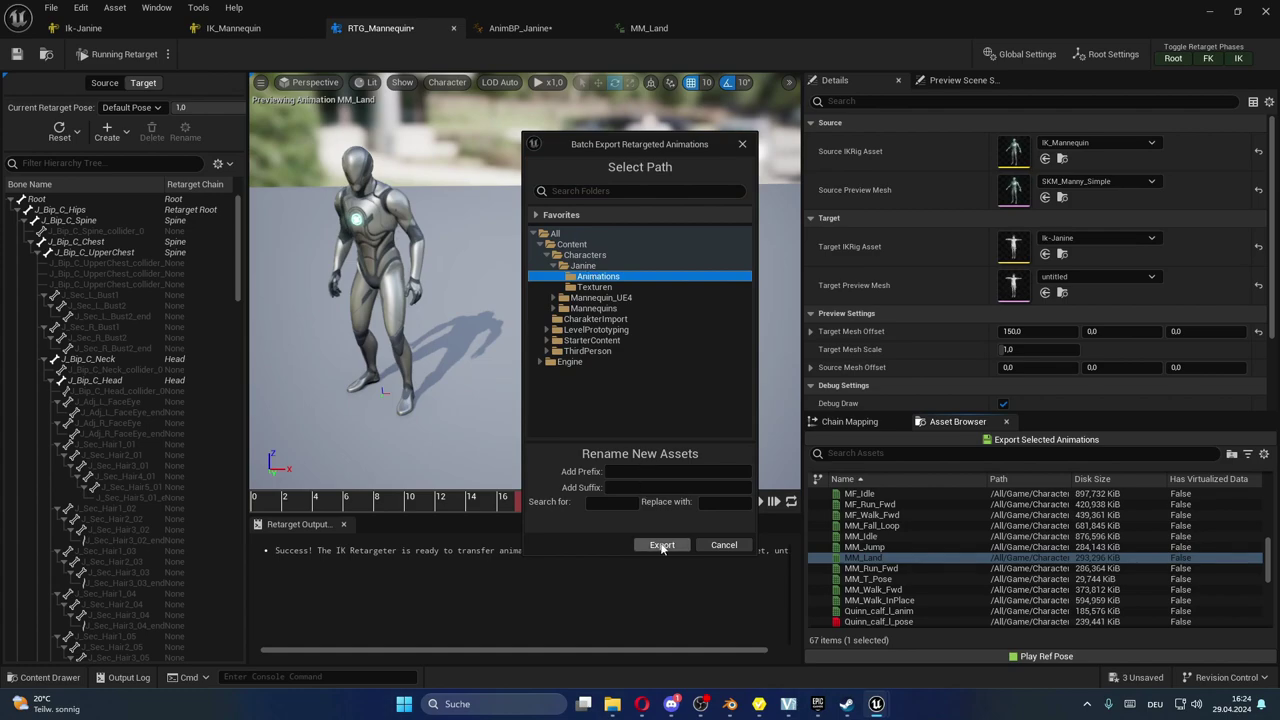
{"action": "left_click", "coordinate": [661, 546]}
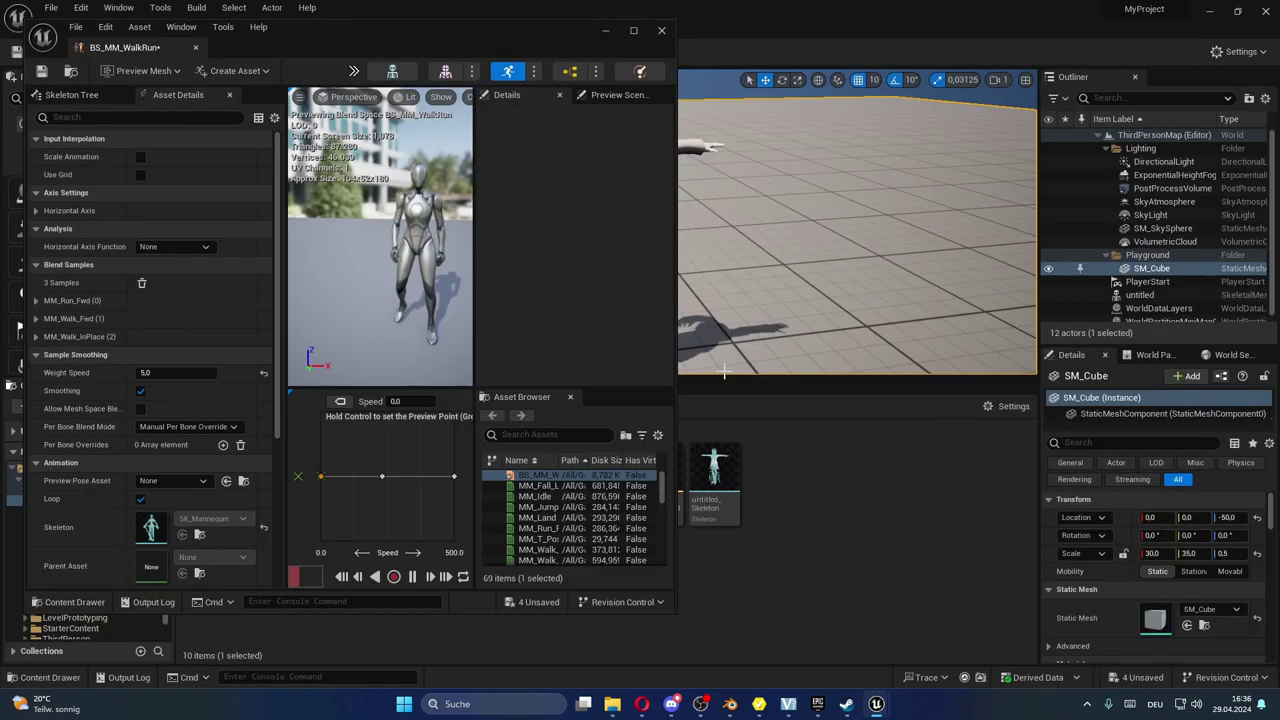
- Minimize the blend space window and force-delete MM_Land1 from Janine > Animations
{"action": "left_click", "coordinate": [607, 34]}
{"action": "double_click", "coordinate": [206, 468]}
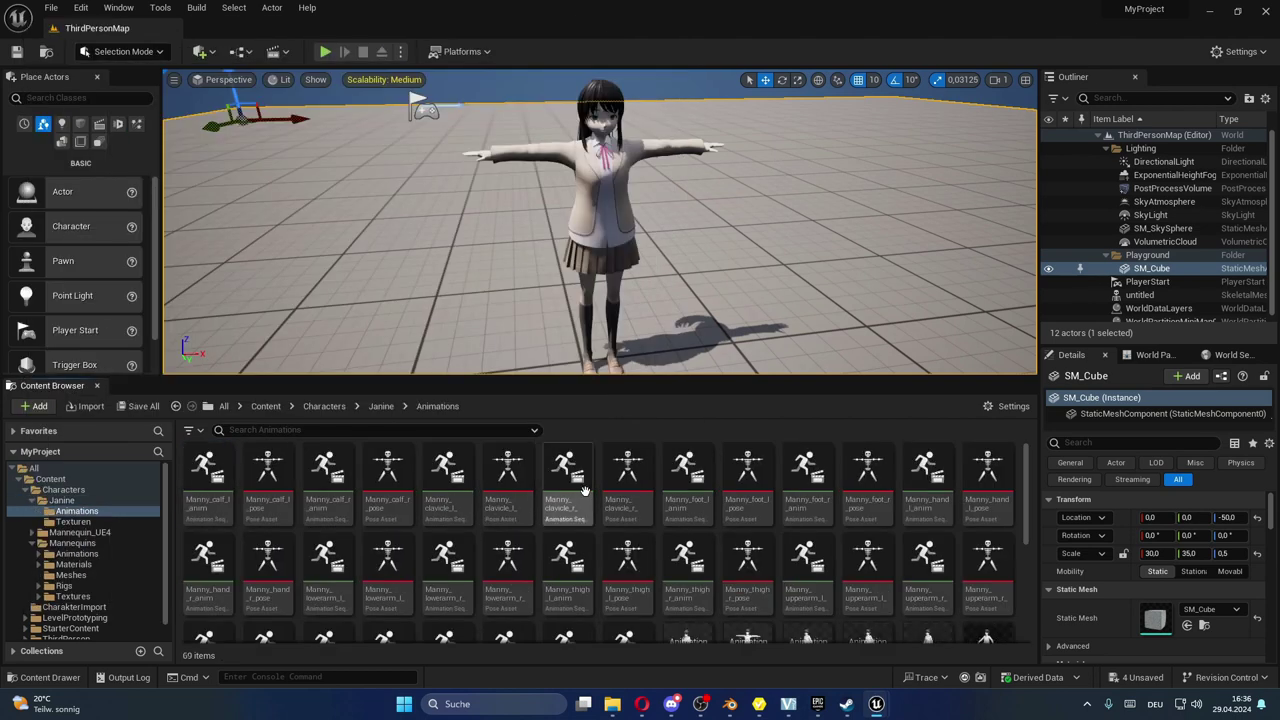
{"action": "scroll", "coordinate": [665, 520], "scroll_direction": "down", "scroll_amount": 3}
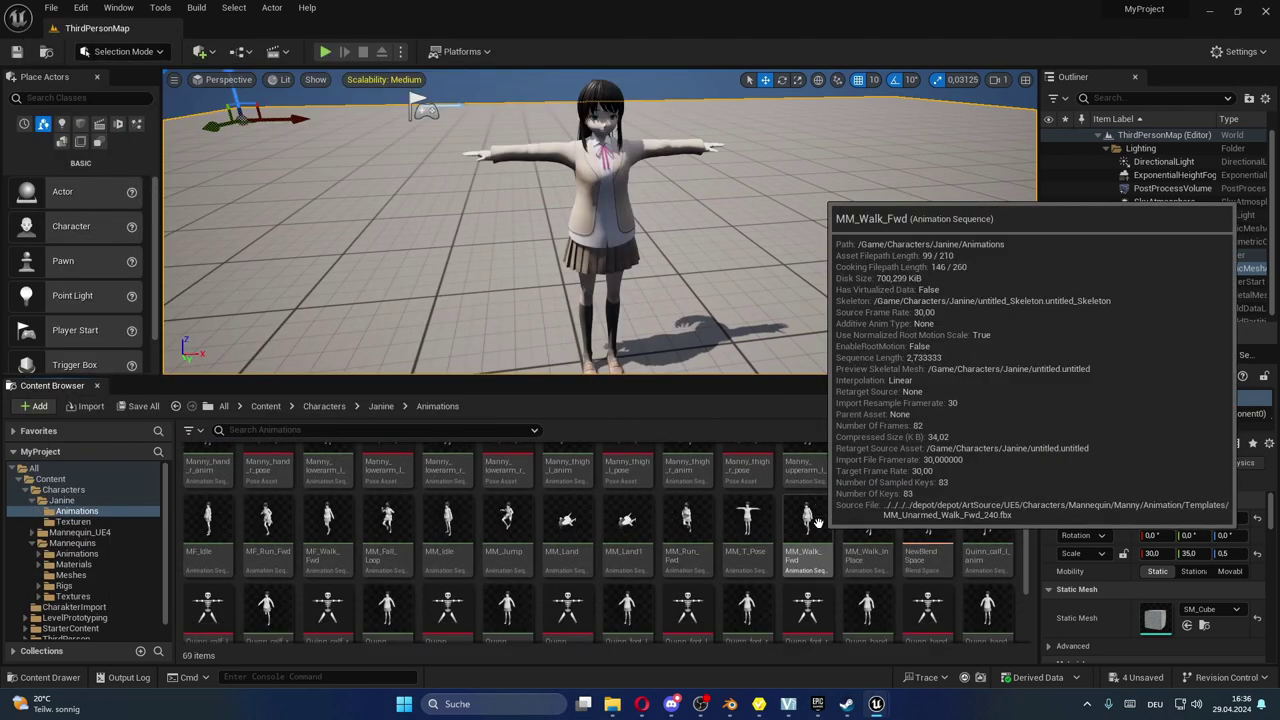
{"action": "left_click", "coordinate": [620, 537]}
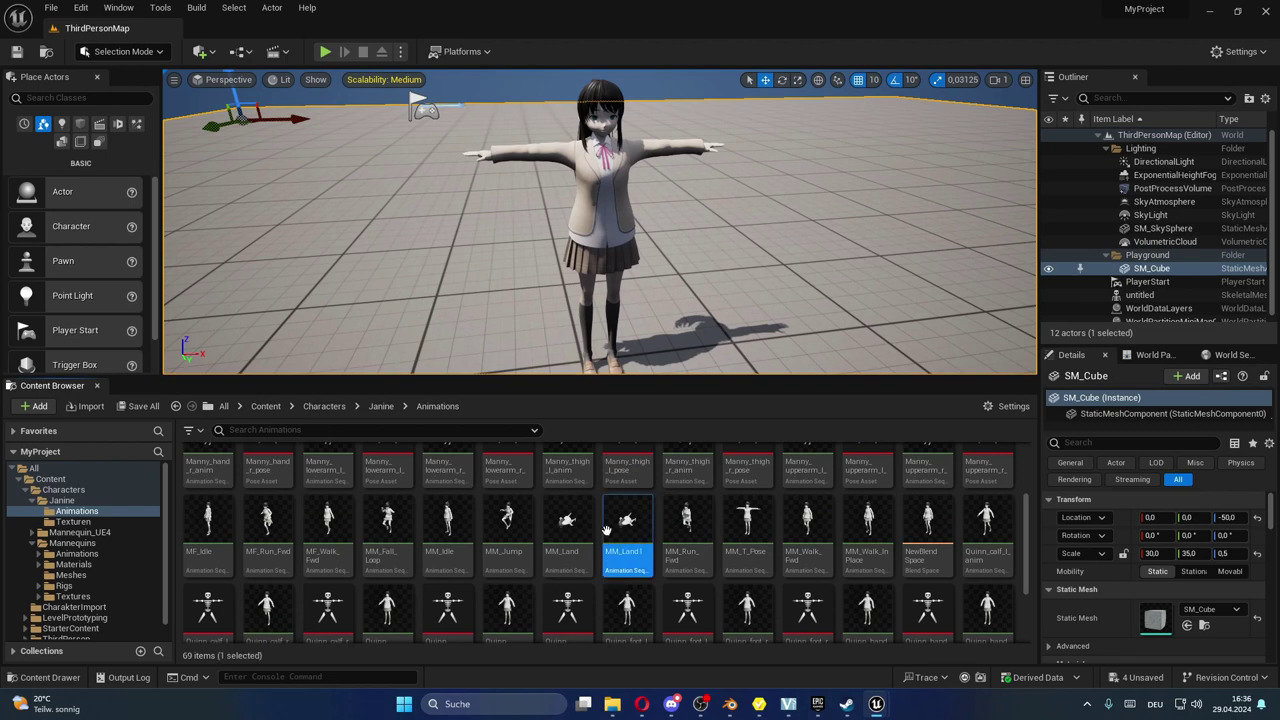
{"action": "key", "text": "Delete"}
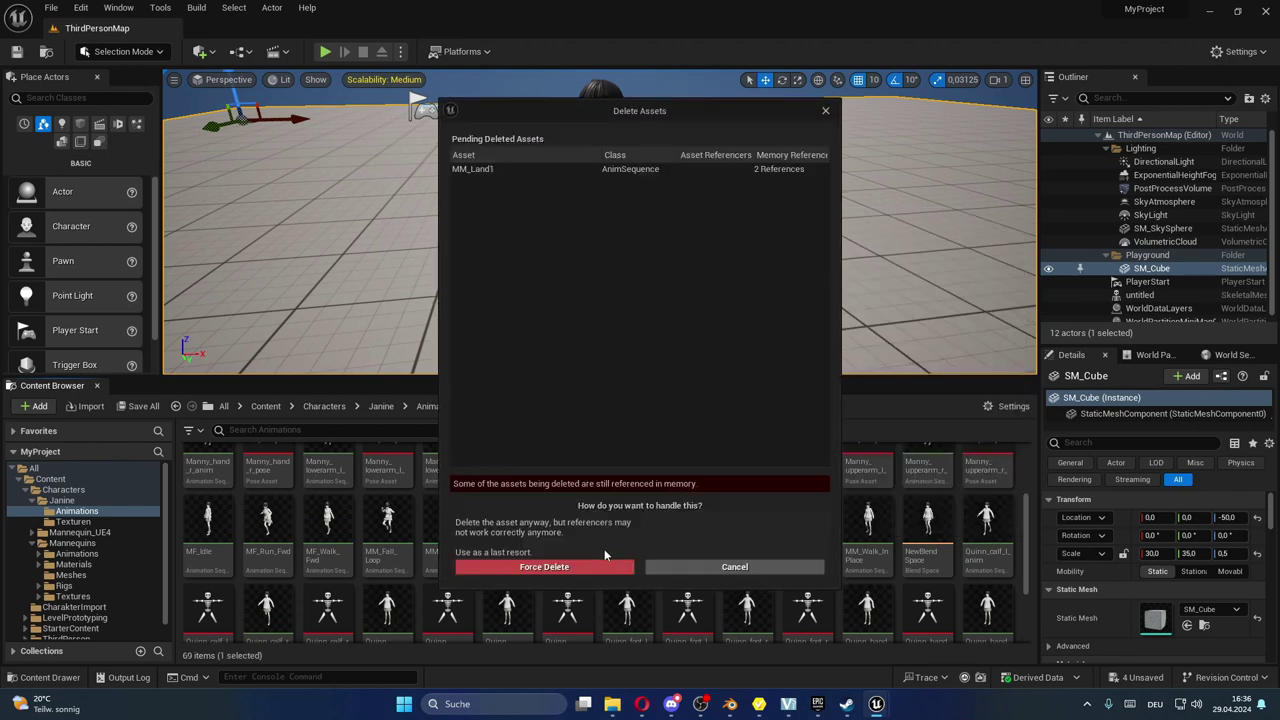
{"action": "left_click", "coordinate": [587, 563]}
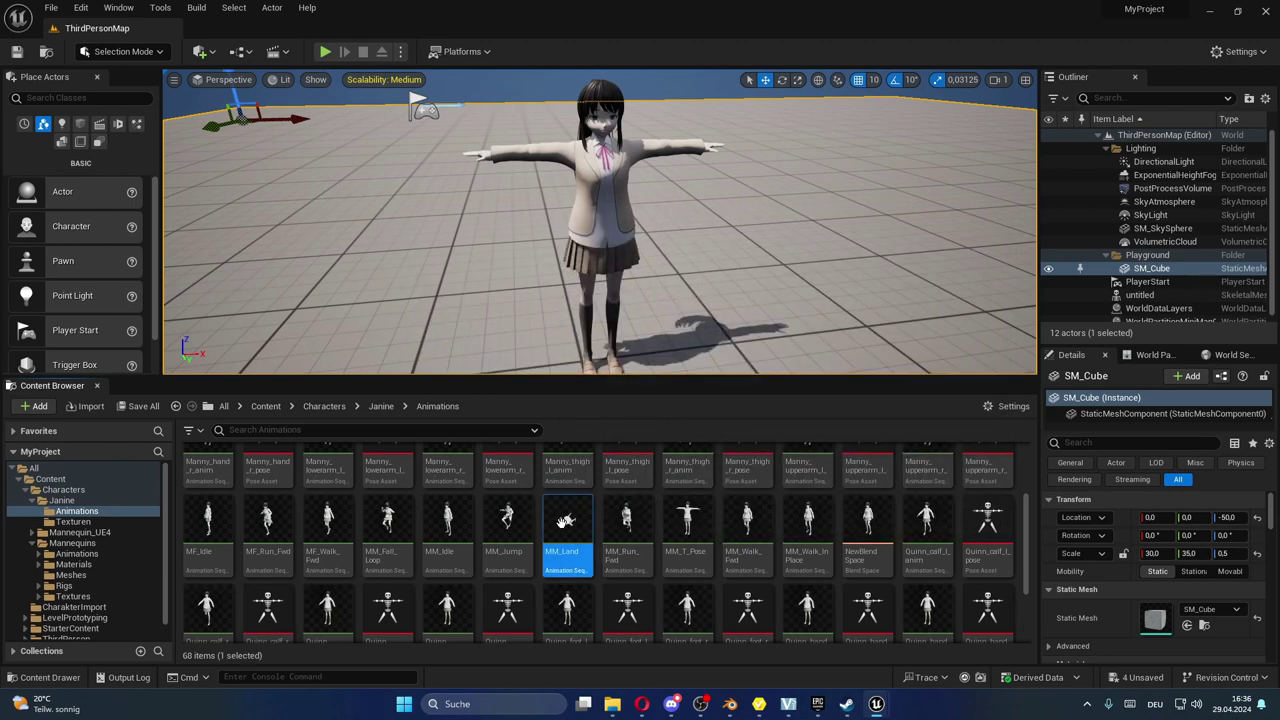
{"action": "scroll", "coordinate": [620, 540], "scroll_direction": "down", "scroll_amount": 3}
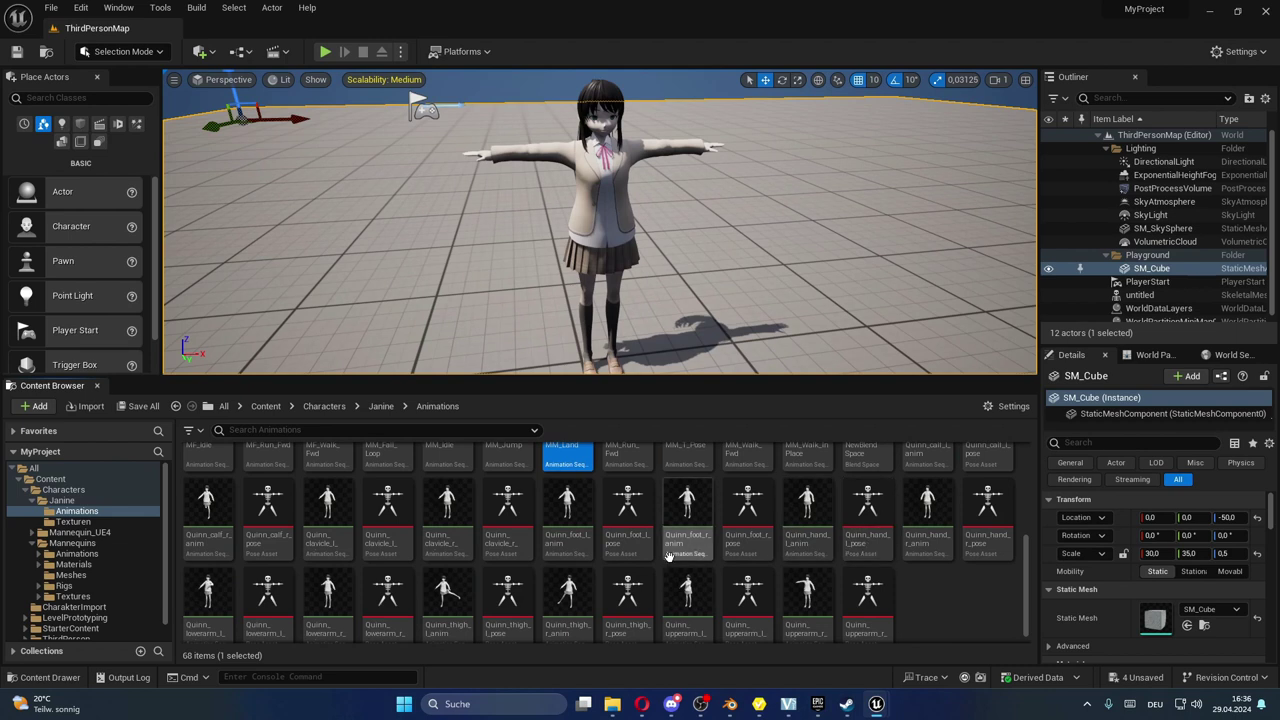
- Export MM_Land through Asset Actions to the Downloads folder as MM_Land
{"action": "scroll", "coordinate": [668, 558], "scroll_direction": "up", "scroll_amount": 3}
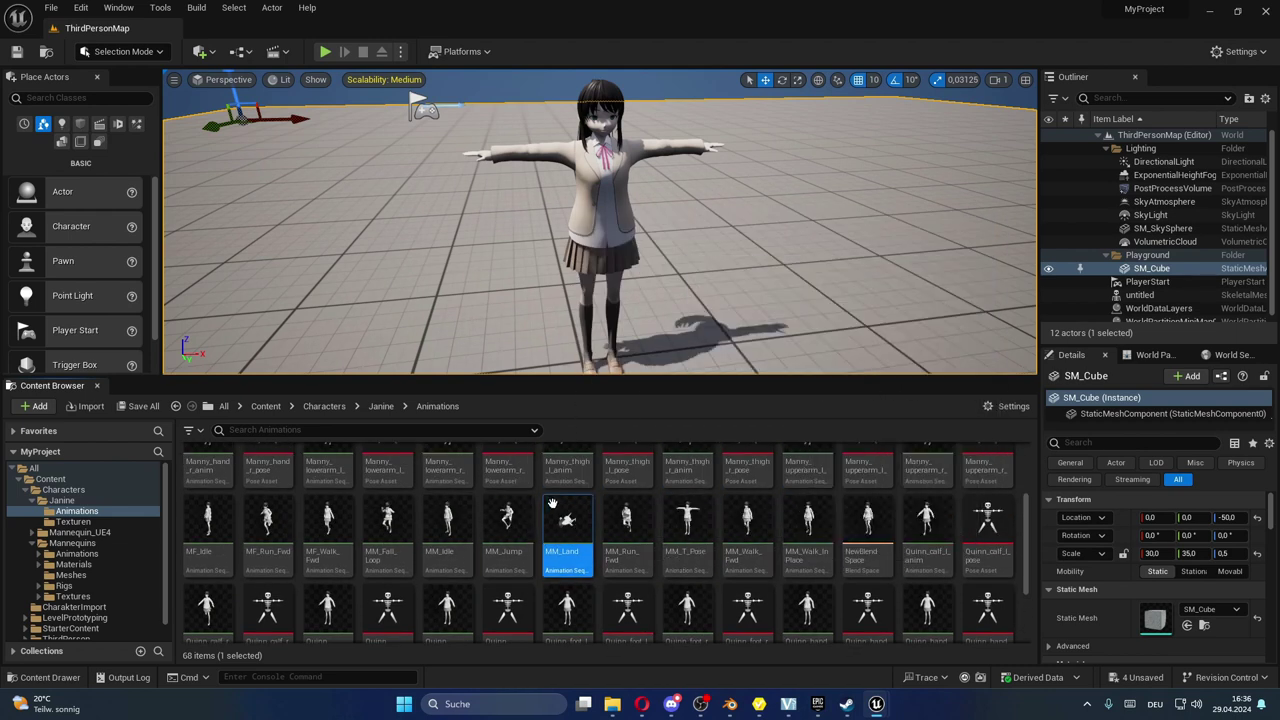
{"action": "mouse_move", "coordinate": [572, 502]}
{"action": "right_click", "coordinate": [569, 518]}
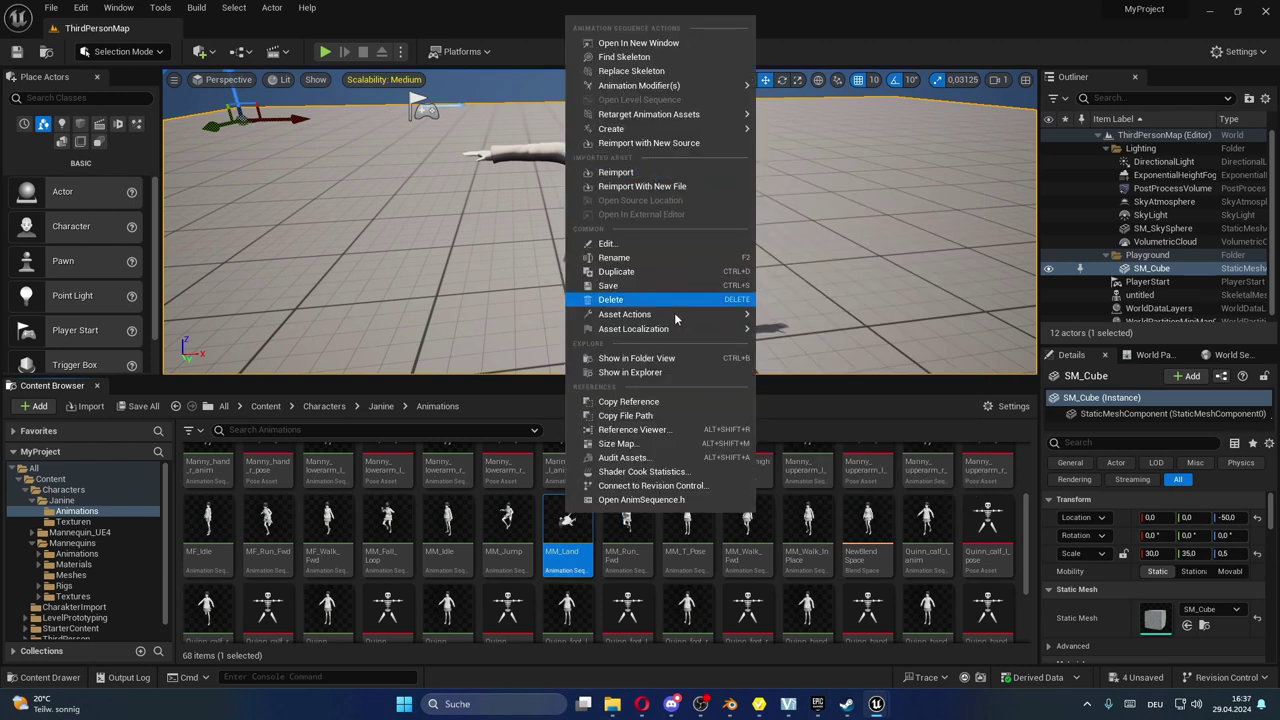
{"action": "mouse_move", "coordinate": [699, 323]}
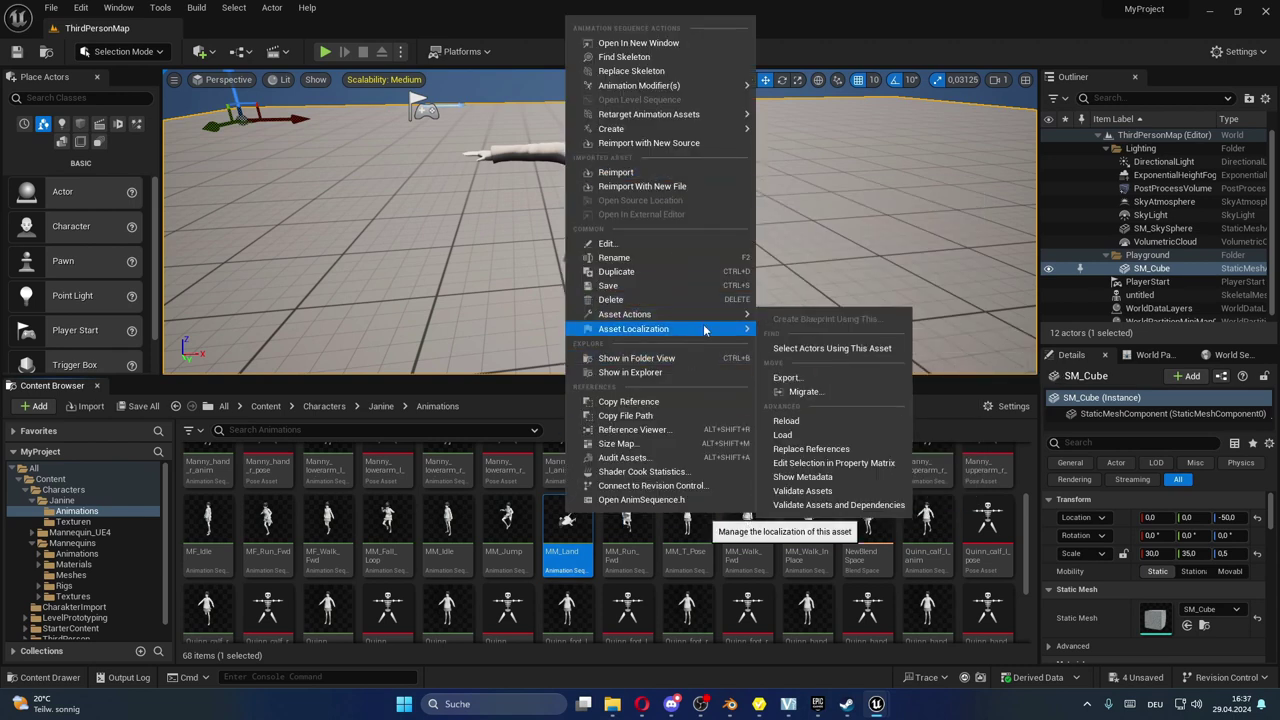
{"action": "left_click", "coordinate": [811, 377]}
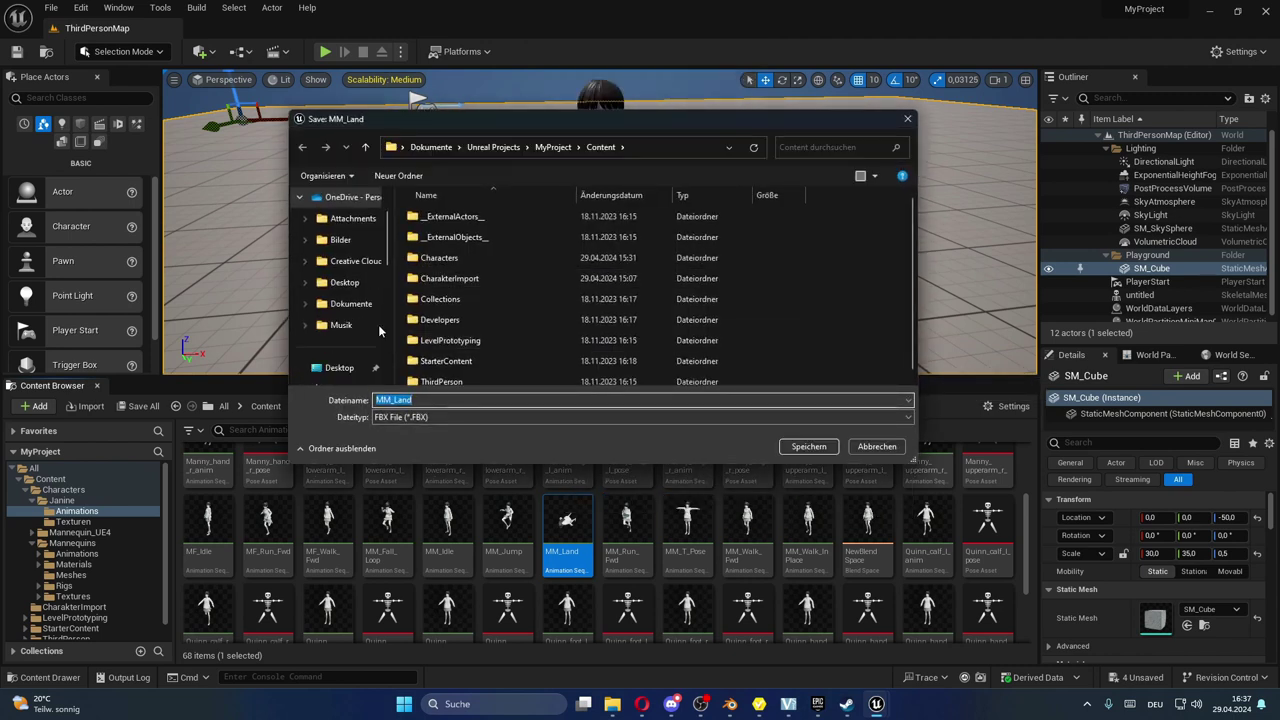
{"action": "scroll", "coordinate": [345, 300], "scroll_direction": "up", "scroll_amount": 3}
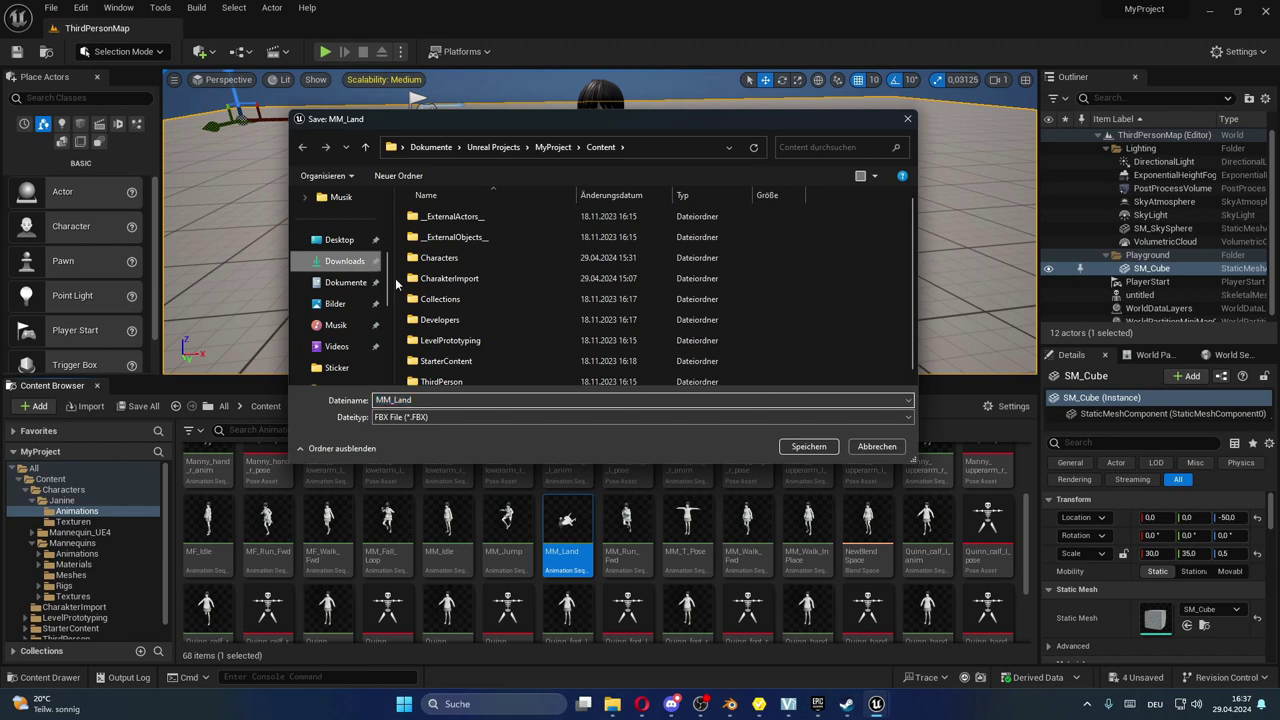
{"action": "left_click", "coordinate": [370, 263]}
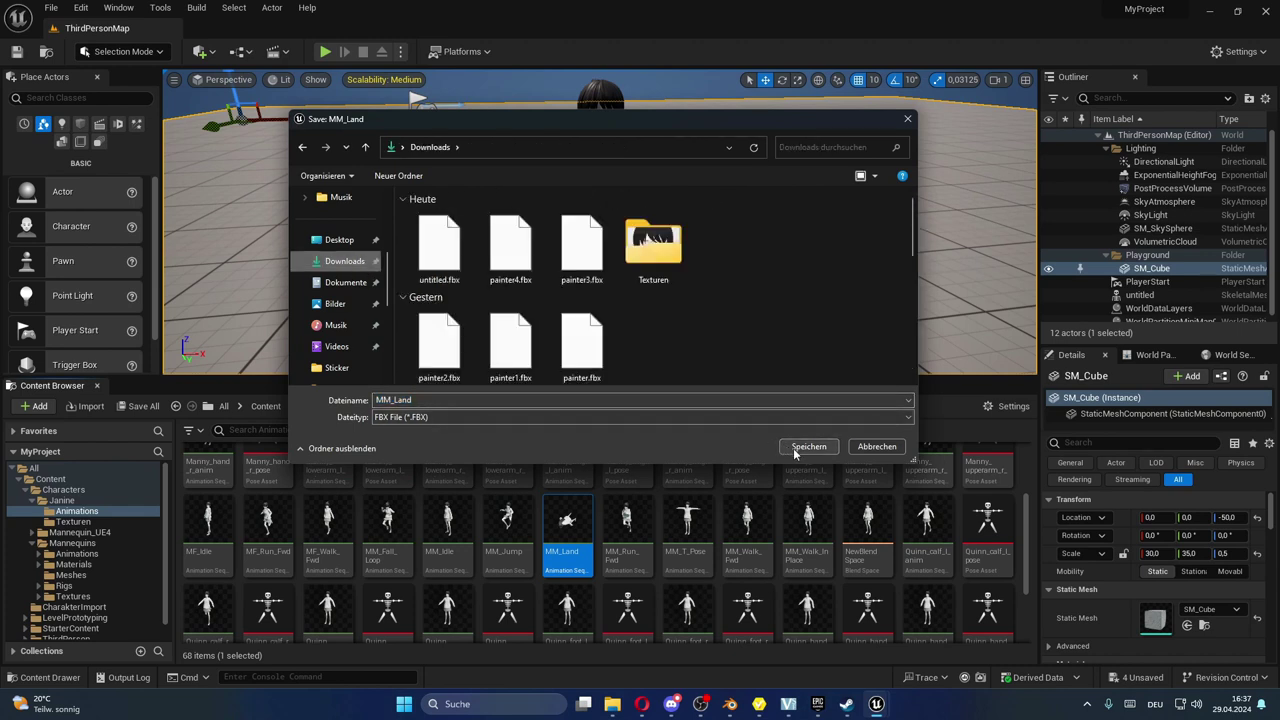
{"action": "left_click", "coordinate": [808, 447]}
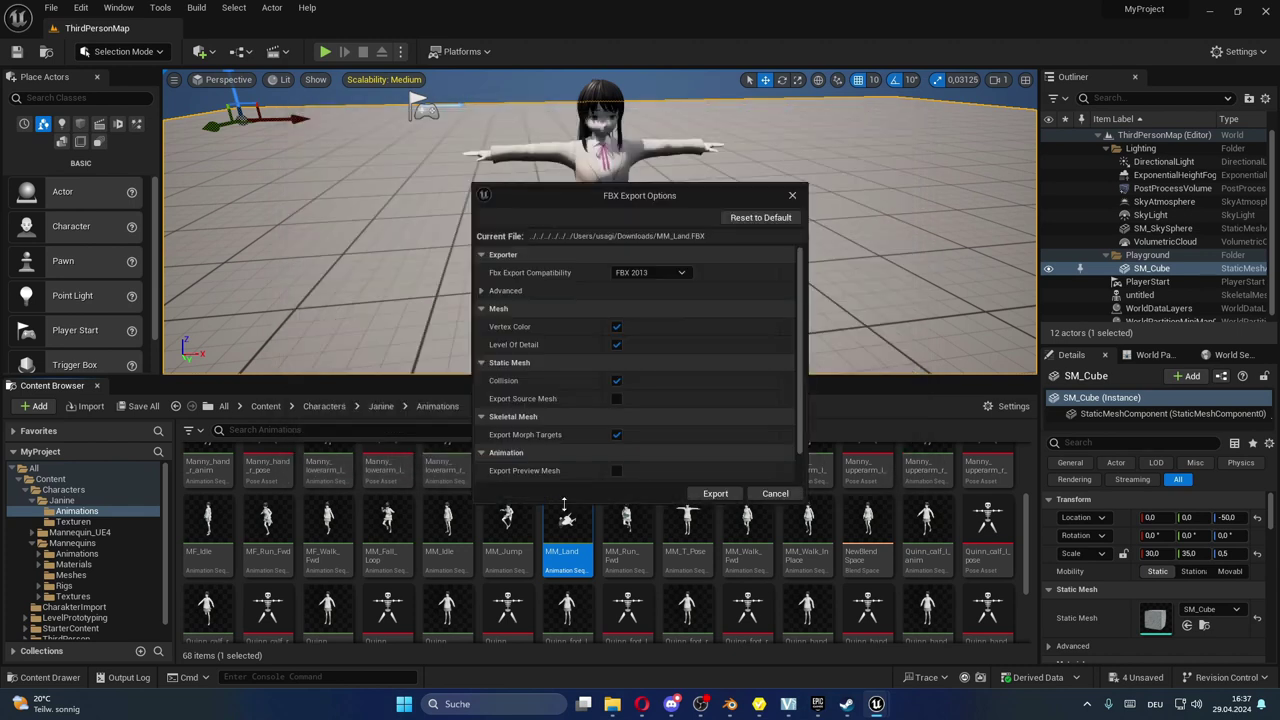
- Set FBX Export Compatibility to FBX 2020 and confirm the export
{"action": "left_click", "coordinate": [658, 274]}
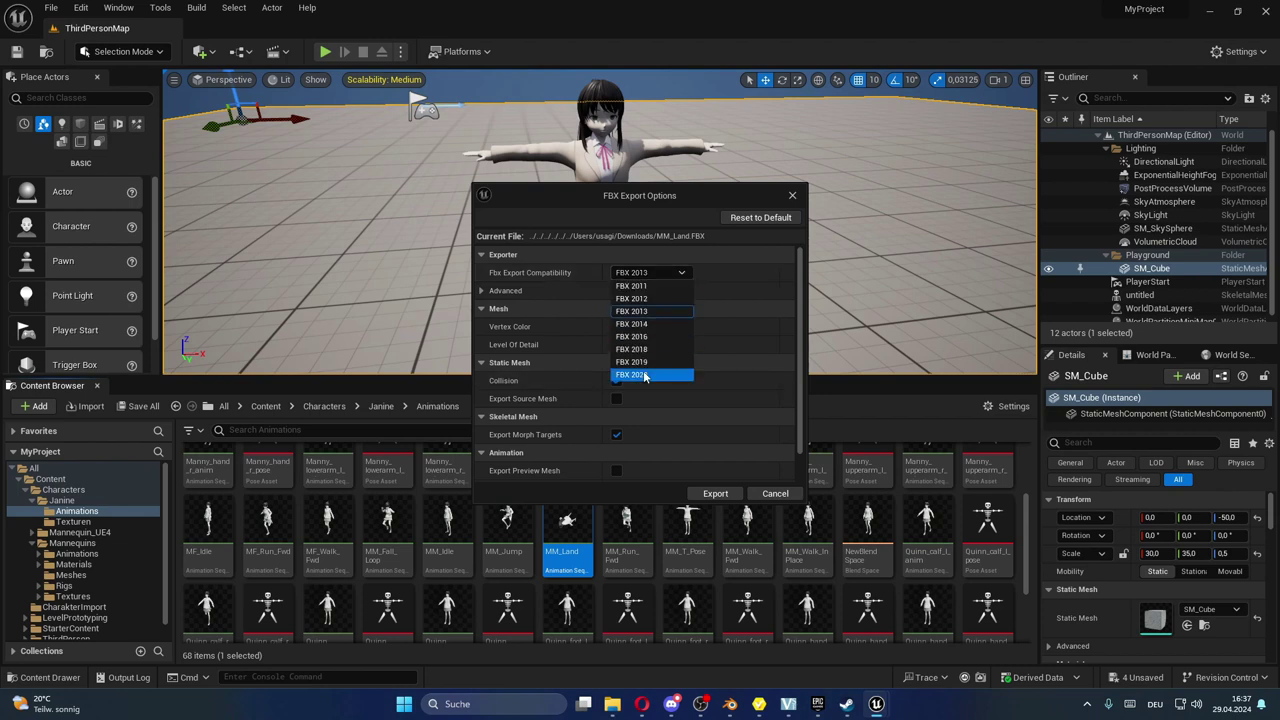
{"action": "left_click", "coordinate": [645, 376]}
{"action": "scroll", "coordinate": [629, 352], "scroll_direction": "down", "scroll_amount": 1}
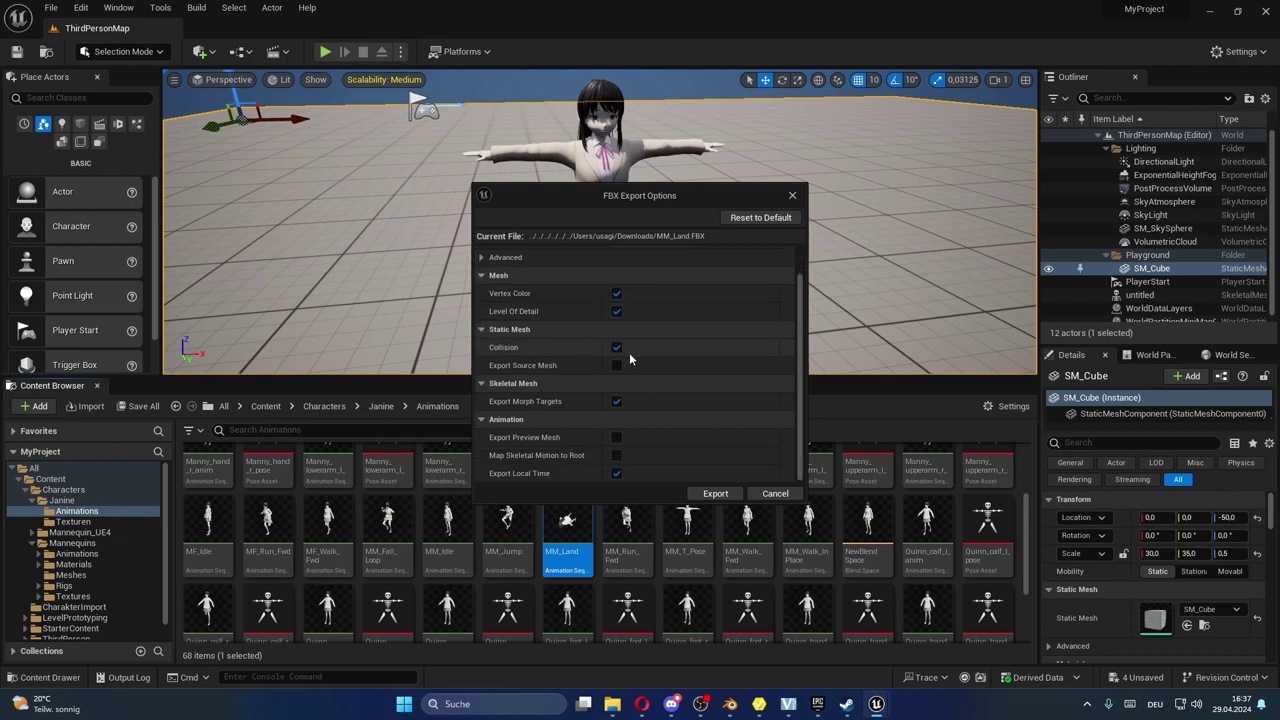
{"action": "left_click", "coordinate": [714, 494]}
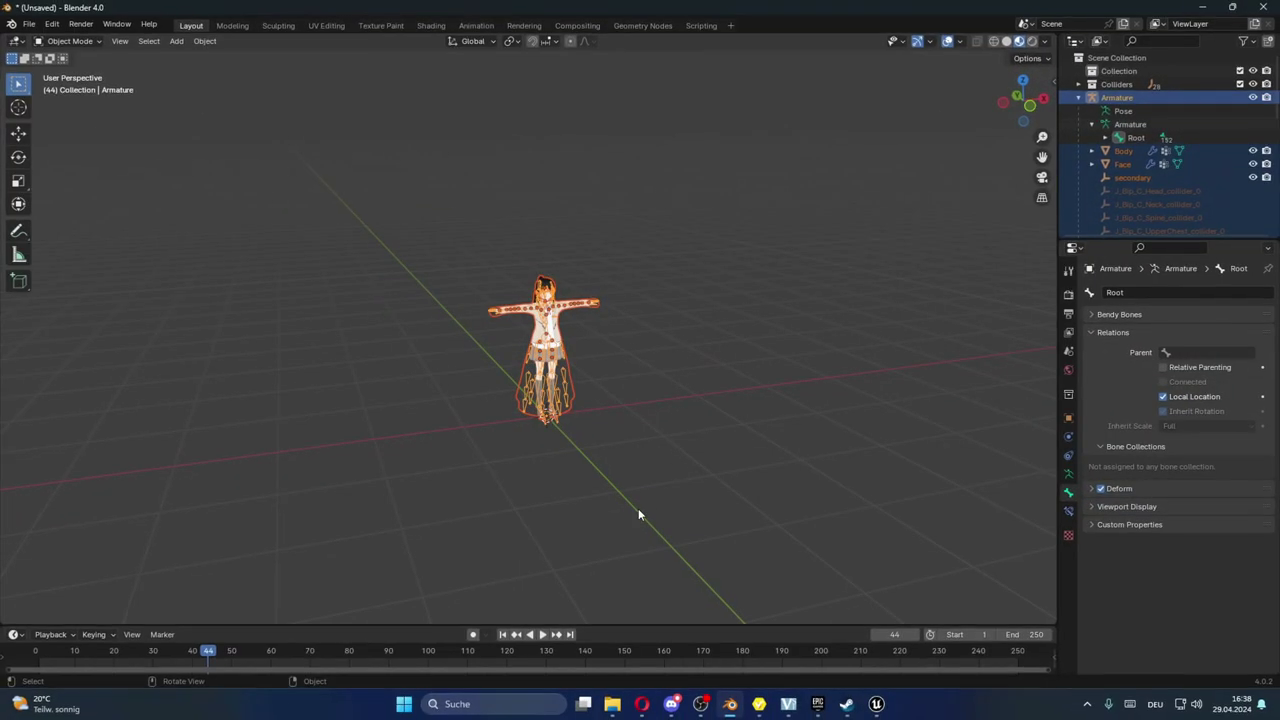
- Delete the existing character and armature, then import the MM_Land FBX as a Root armature
{"action": "left_click_drag", "start_coordinate": [317, 510], "coordinate": [718, 152]}
{"action": "key", "text": "Delete"}
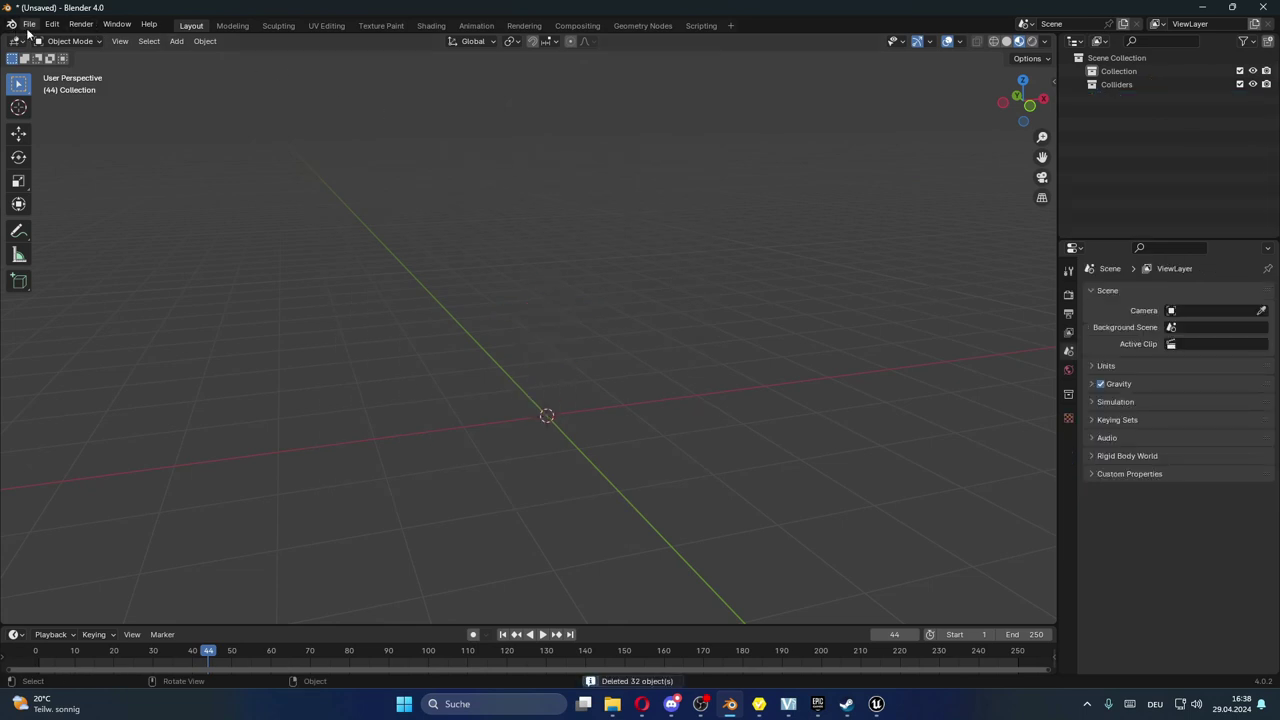
{"action": "left_click", "coordinate": [30, 26]}
{"action": "mouse_move", "coordinate": [76, 214]}
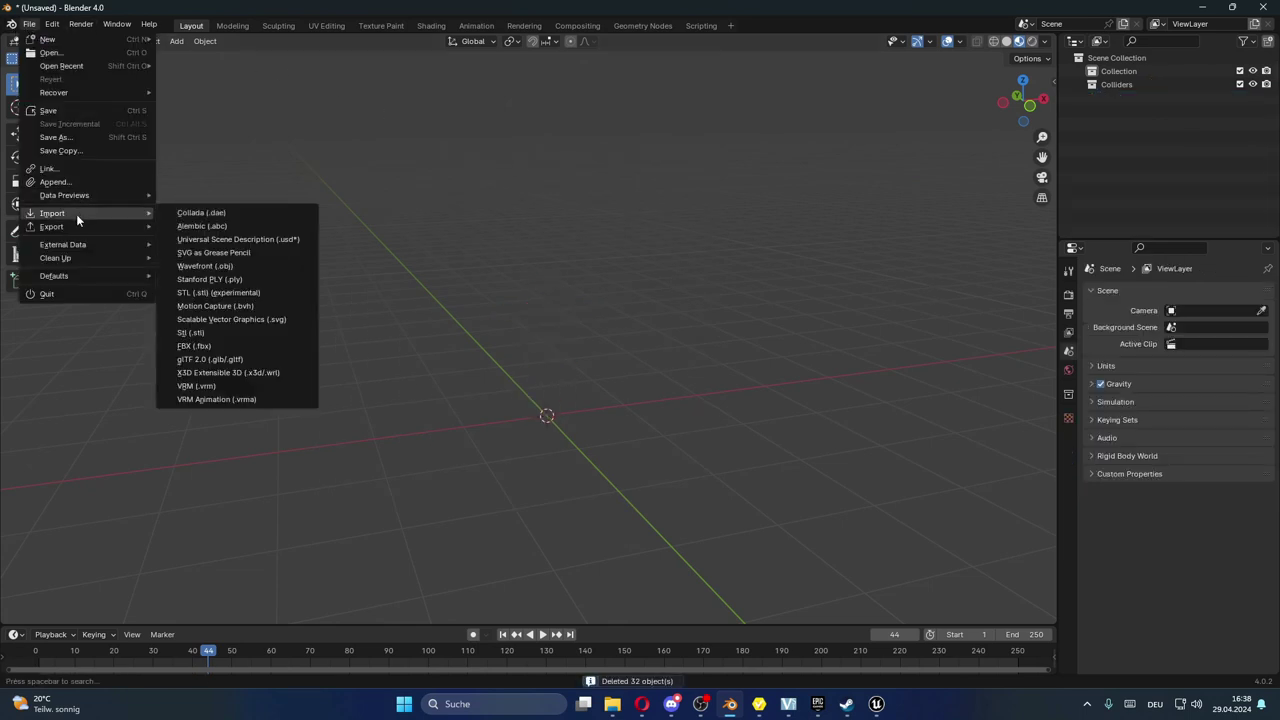
{"action": "left_click", "coordinate": [236, 345]}
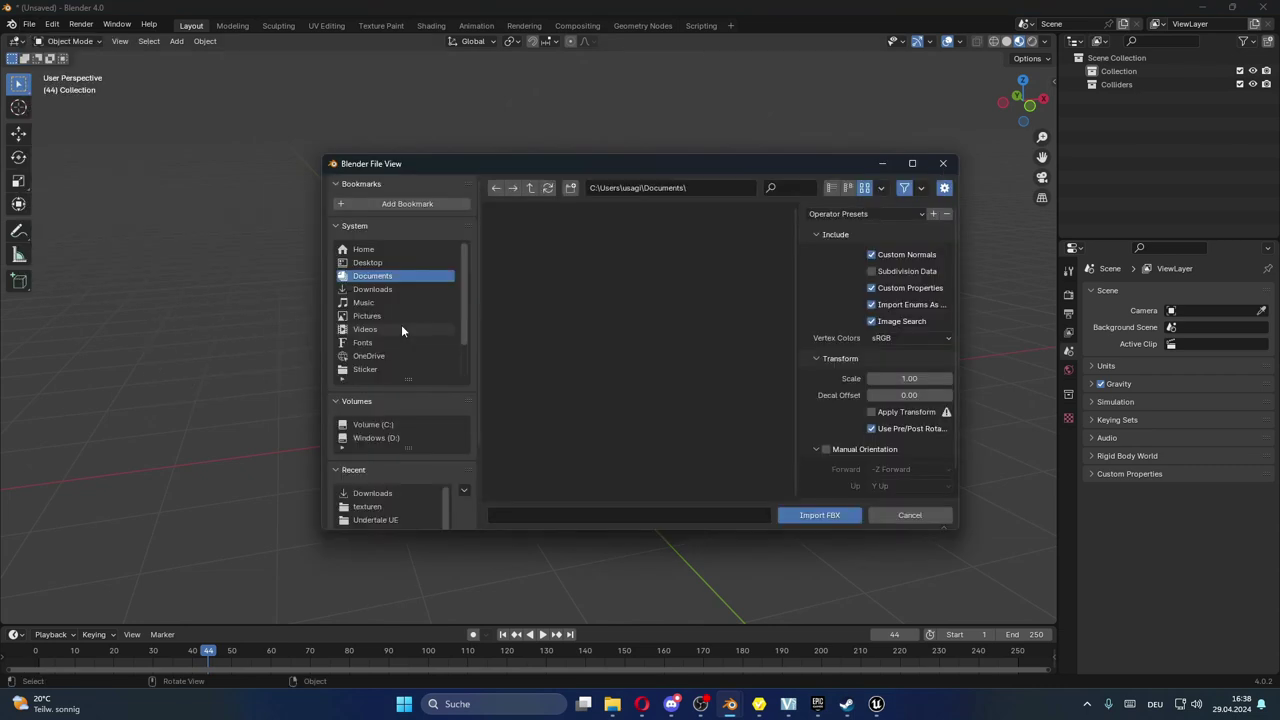
{"action": "scroll", "coordinate": [405, 346], "scroll_direction": "down", "scroll_amount": 3}
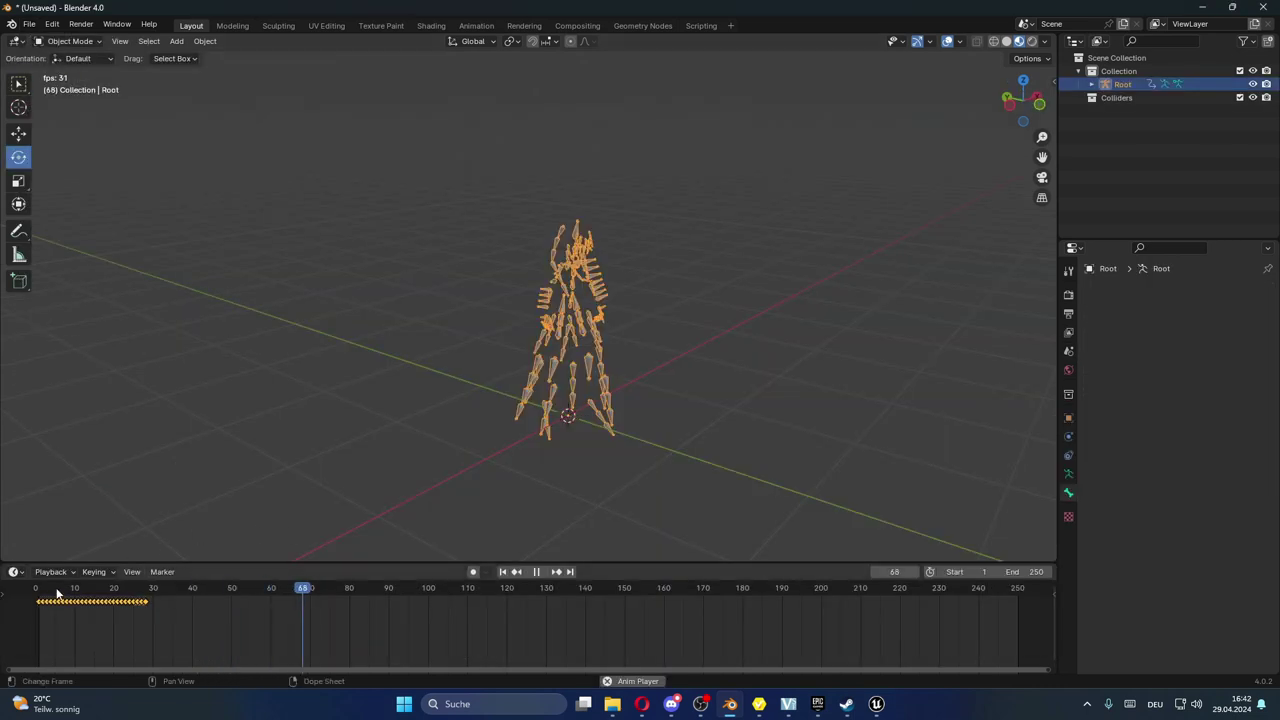
{"action": "left_click_drag", "start_coordinate": [57, 593], "coordinate": [145, 585]}
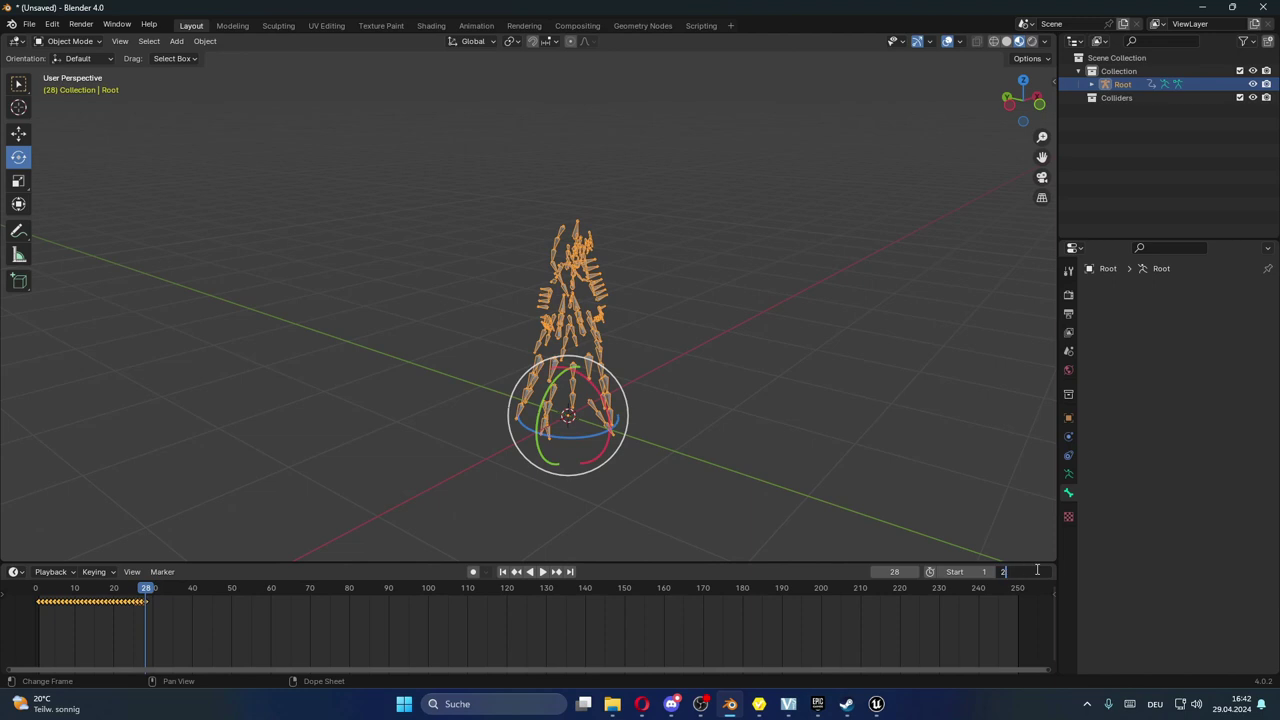
- Set the scene end frame to 28 and box-select all the animation keyframes
{"action": "type", "text": "28"}
{"action": "key", "text": "Return"}
{"action": "scroll", "coordinate": [180, 647], "scroll_direction": "up", "scroll_amount": 2}
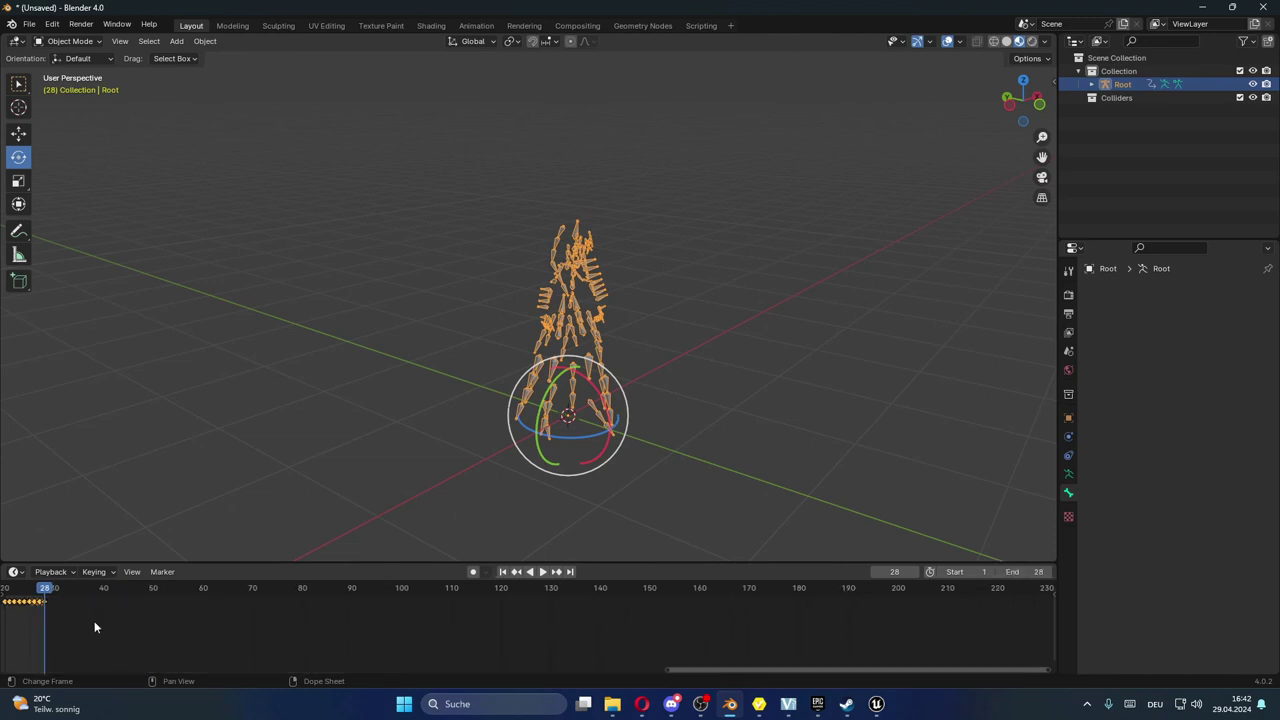
{"action": "scroll", "coordinate": [92, 605], "scroll_direction": "up", "scroll_amount": 2}
{"action": "right_click", "coordinate": [520, 654]}
{"action": "key", "text": "Escape"}
{"action": "scroll", "coordinate": [498, 618], "scroll_direction": "down", "scroll_amount": 2}
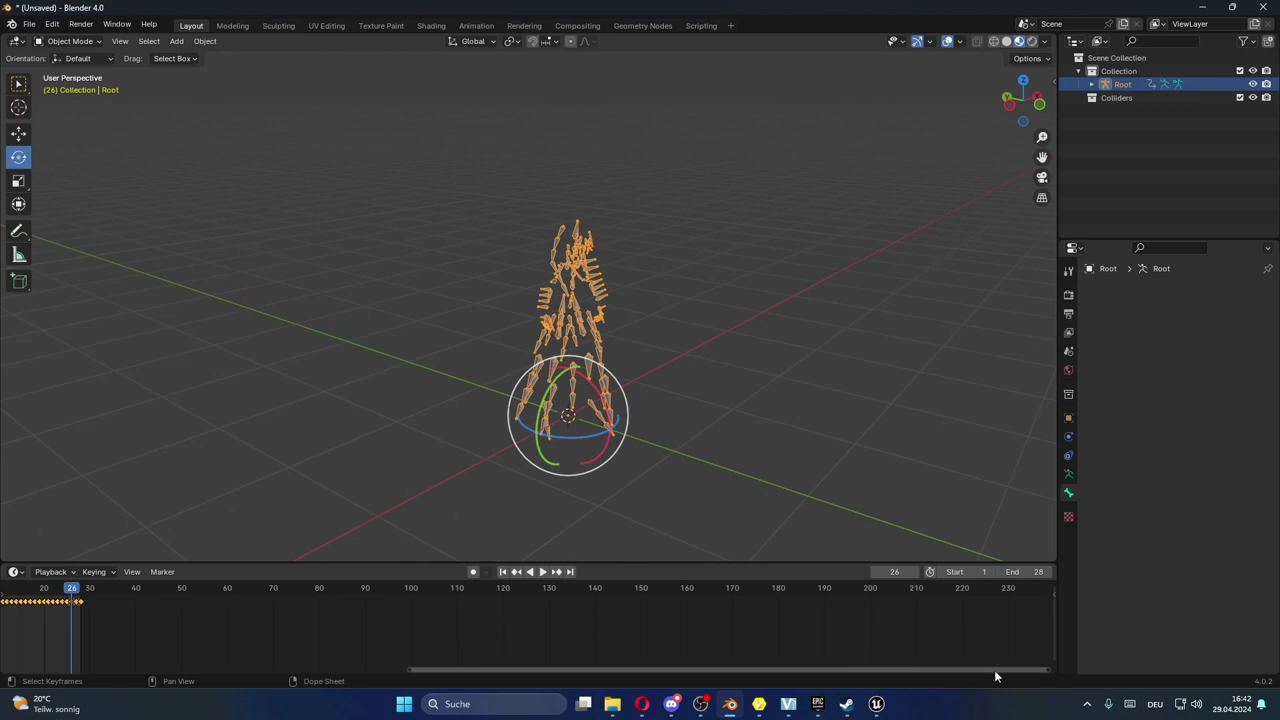
{"action": "left_click_drag", "start_coordinate": [994, 676], "coordinate": [594, 668]}
{"action": "scroll", "coordinate": [366, 636], "scroll_direction": "up", "scroll_amount": 1}
{"action": "scroll", "coordinate": [366, 636], "scroll_direction": "up", "scroll_amount": 2}
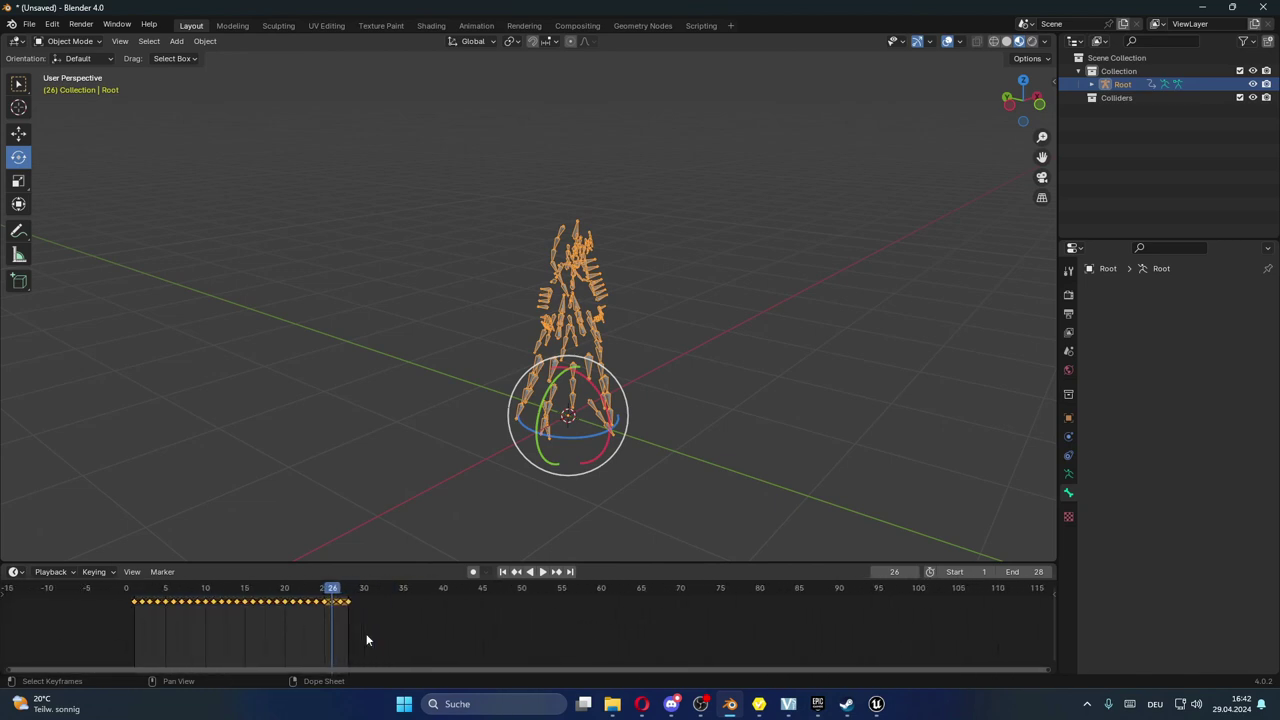
{"action": "right_click", "coordinate": [366, 633]}
{"action": "left_click", "coordinate": [416, 643]}
{"action": "left_click", "coordinate": [396, 632]}
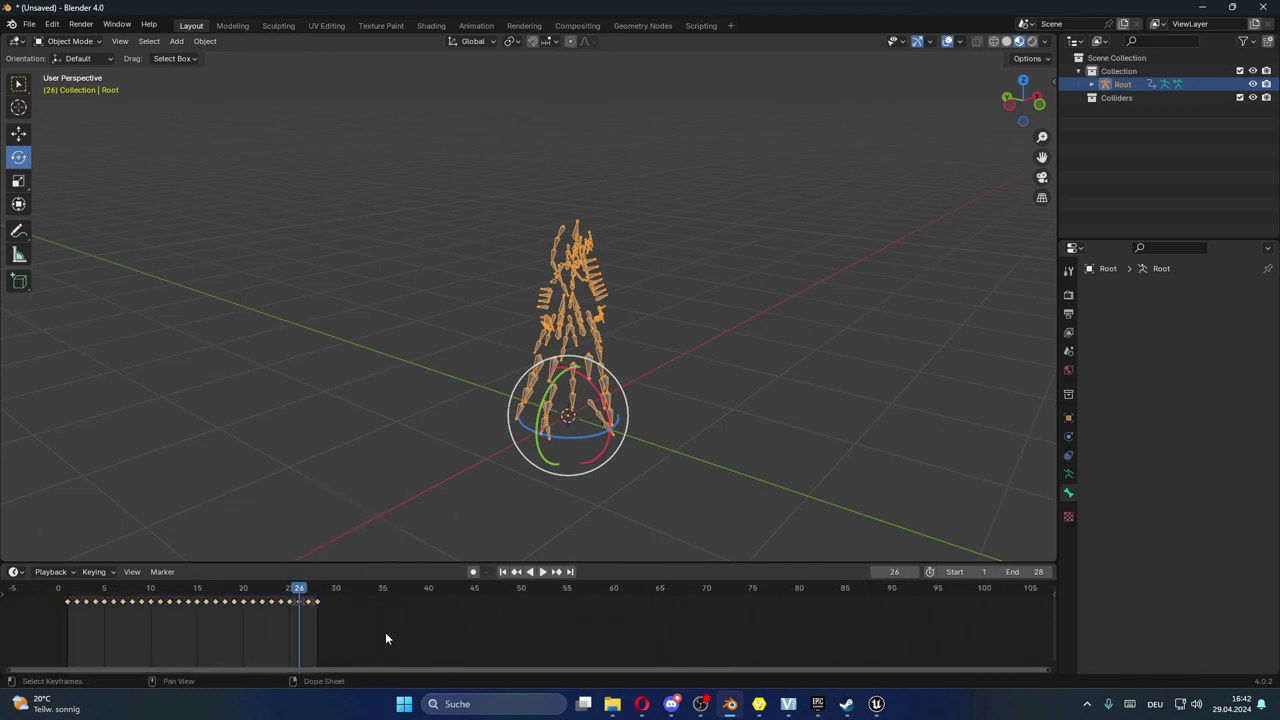
{"action": "middle_click_drag", "start_coordinate": [396, 638], "coordinate": [289, 634], "text": "ctrl"}
{"action": "mouse_move", "coordinate": [288, 629]}
{"action": "left_mouse_down"}
{"action": "mouse_move", "coordinate": [519, 594]}
{"action": "mouse_move", "coordinate": [521, 579]}
{"action": "left_mouse_up"}
- Apply All Transforms to the Root armature and play it back from frame 0
{"action": "key", "text": "ctrl+a"}
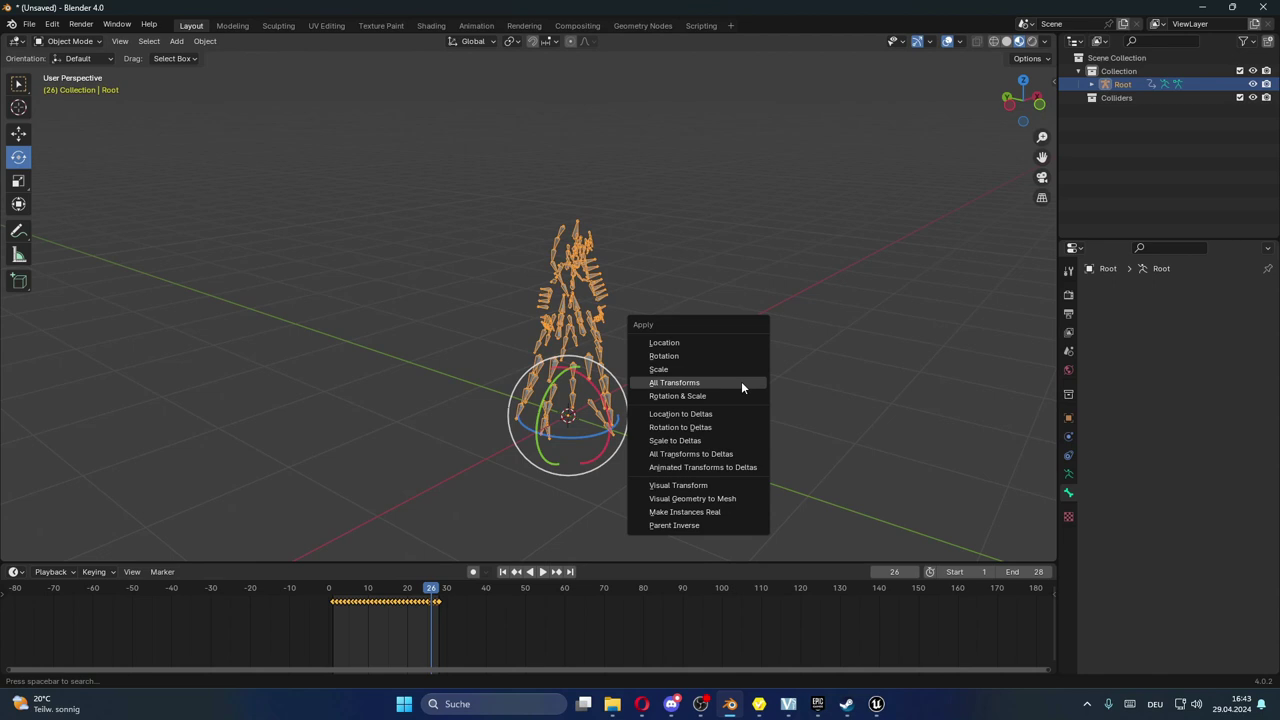
{"action": "left_click", "coordinate": [742, 387]}
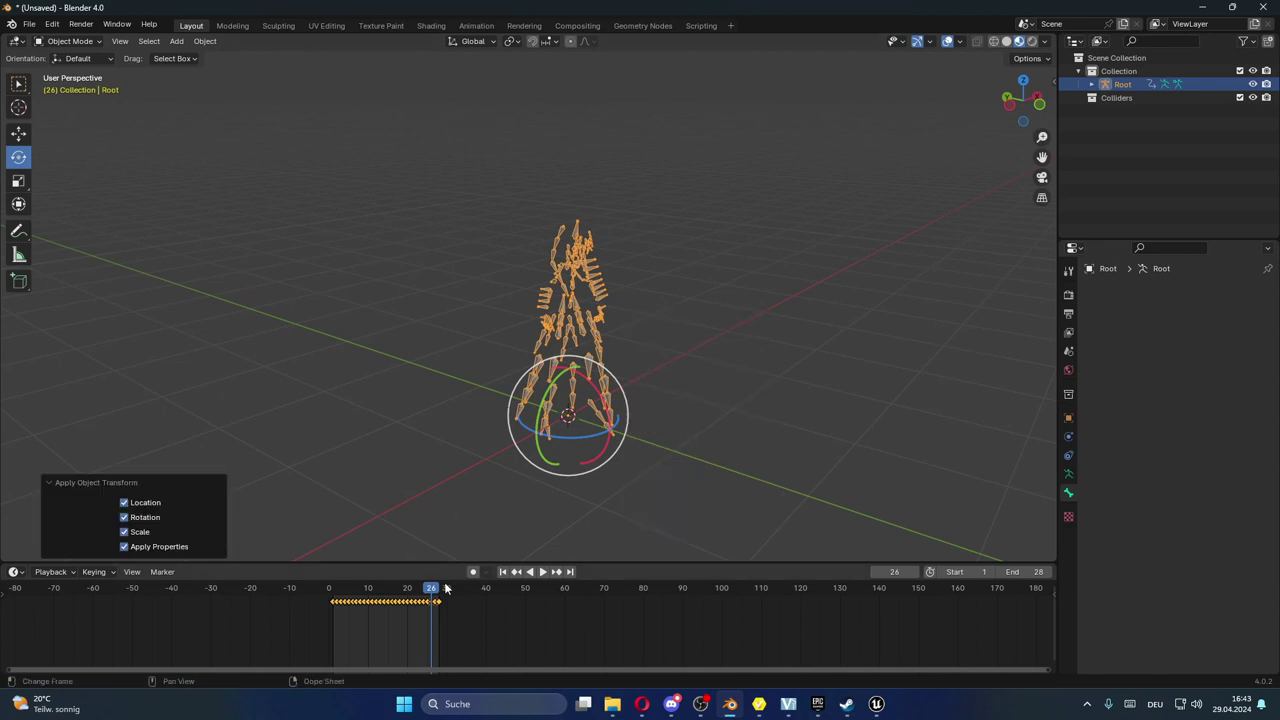
{"action": "key", "text": "space"}
{"action": "left_click", "coordinate": [325, 591]}
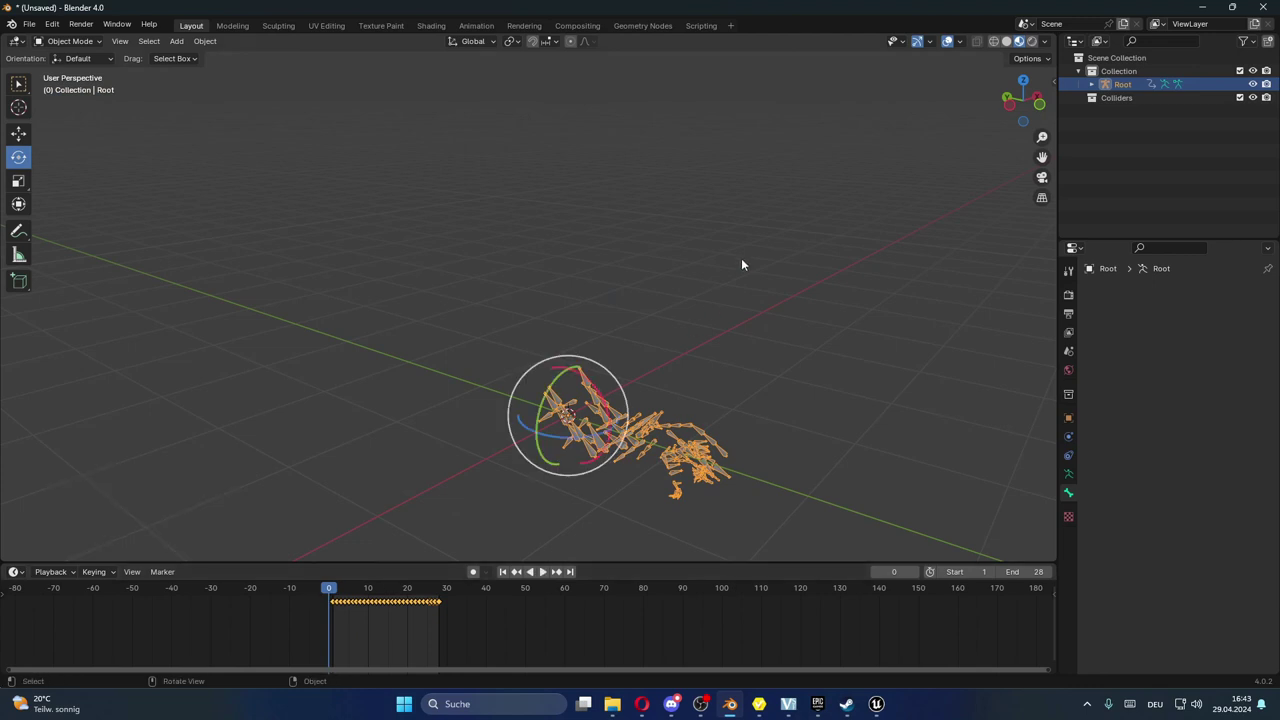
- Show the Root's transform values and set its X rotation to 0°
{"action": "middle_click_drag", "start_coordinate": [729, 242], "coordinate": [941, 95]}
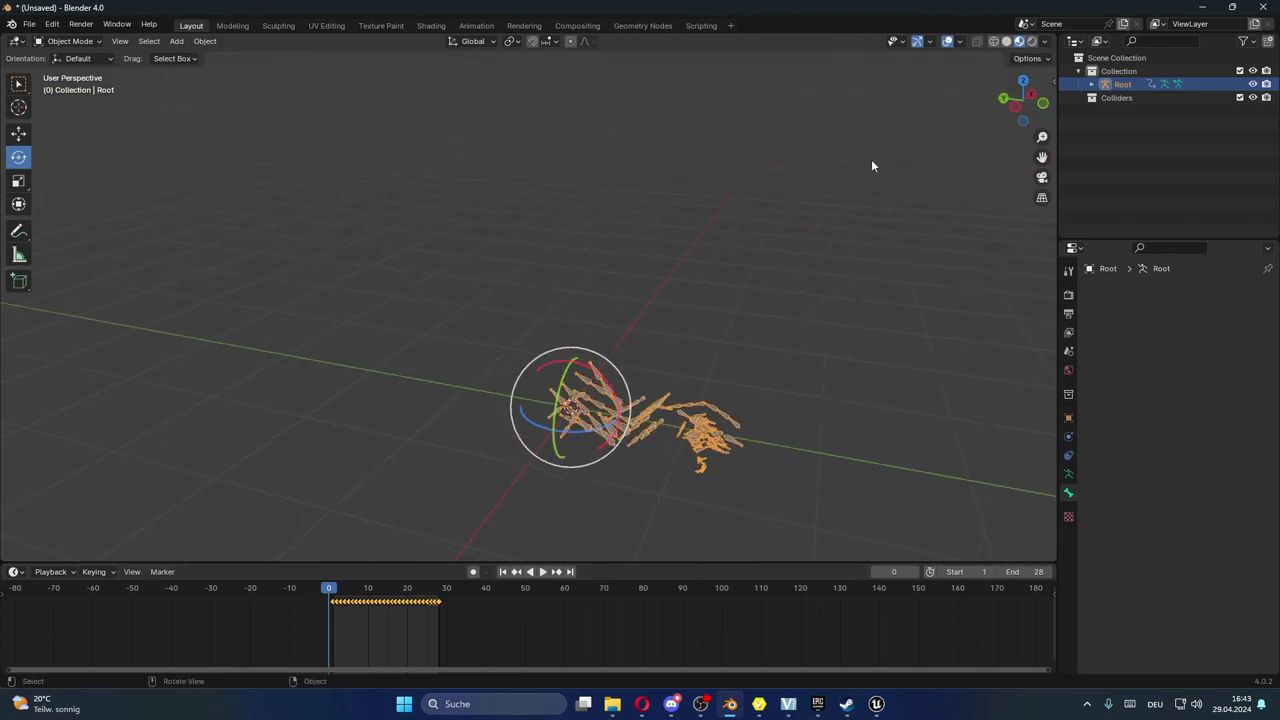
{"action": "left_click", "coordinate": [1048, 78]}
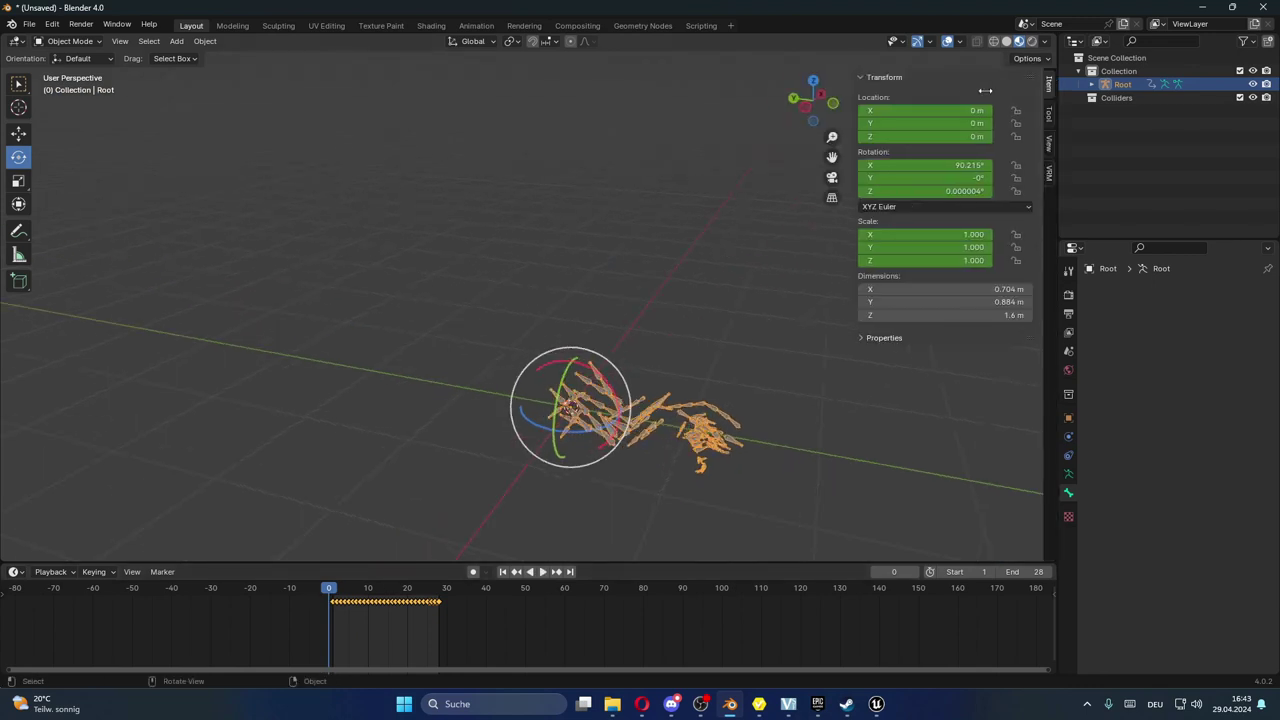
{"action": "left_click_drag", "start_coordinate": [286, 632], "coordinate": [478, 593]}
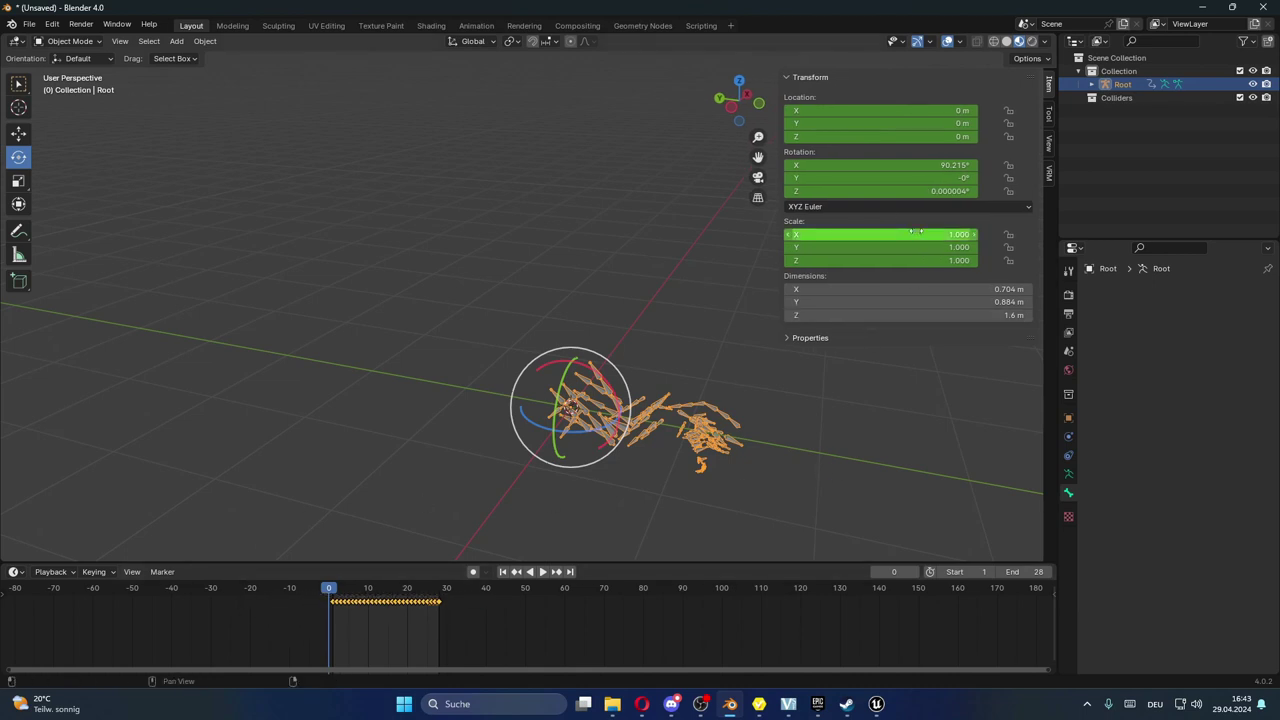
{"action": "left_click_drag", "start_coordinate": [875, 165], "coordinate": [820, 165]}
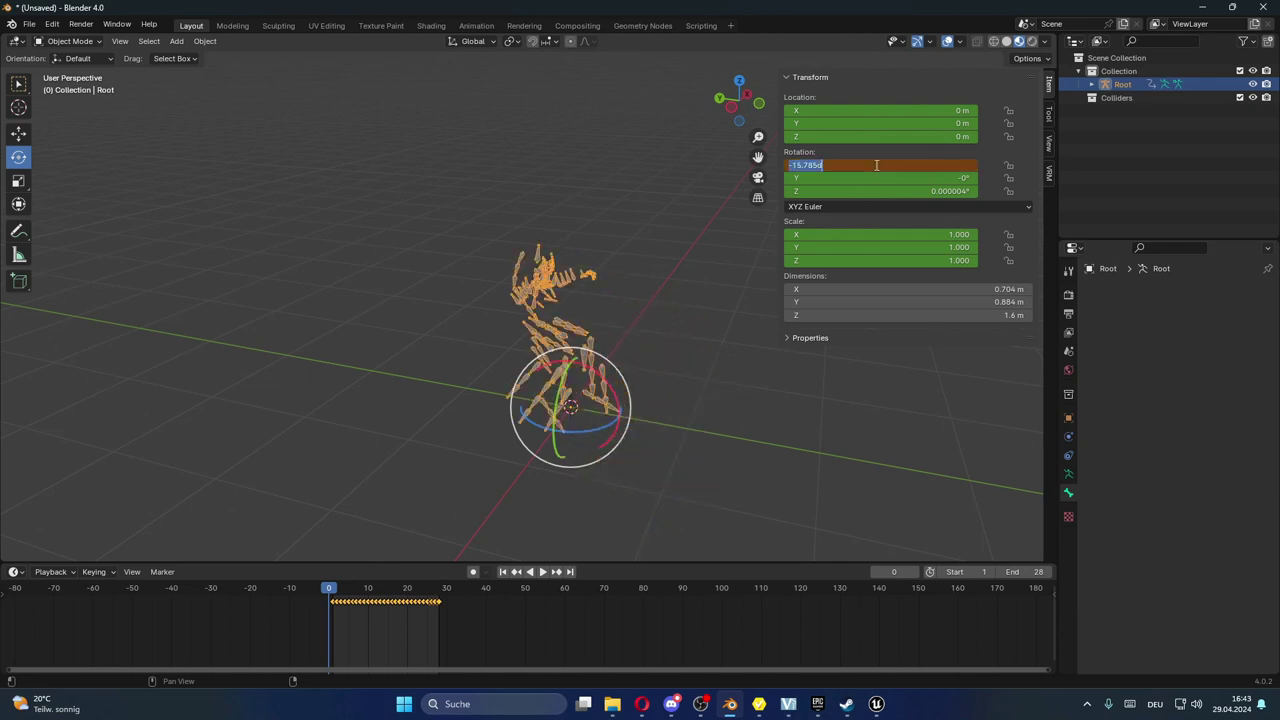
{"action": "type", "text": "0"}
{"action": "key", "text": "Return"}
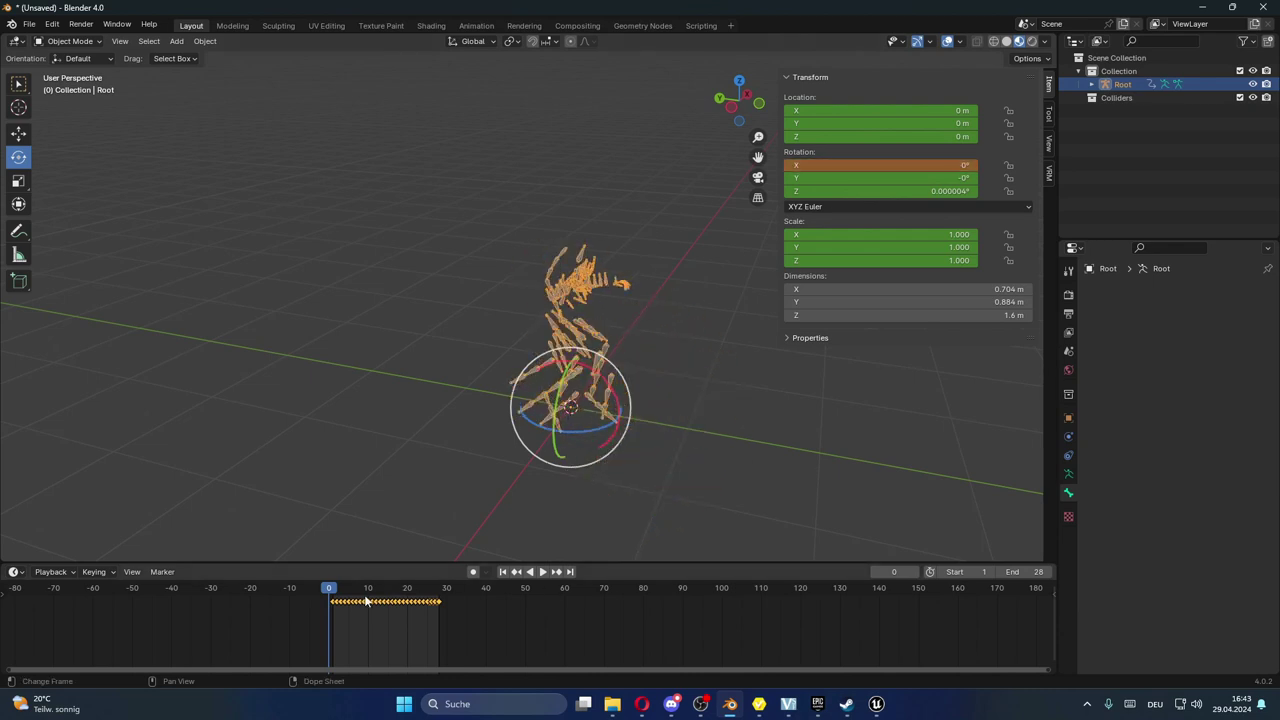
{"action": "left_click_drag", "start_coordinate": [330, 598], "coordinate": [329, 598]}
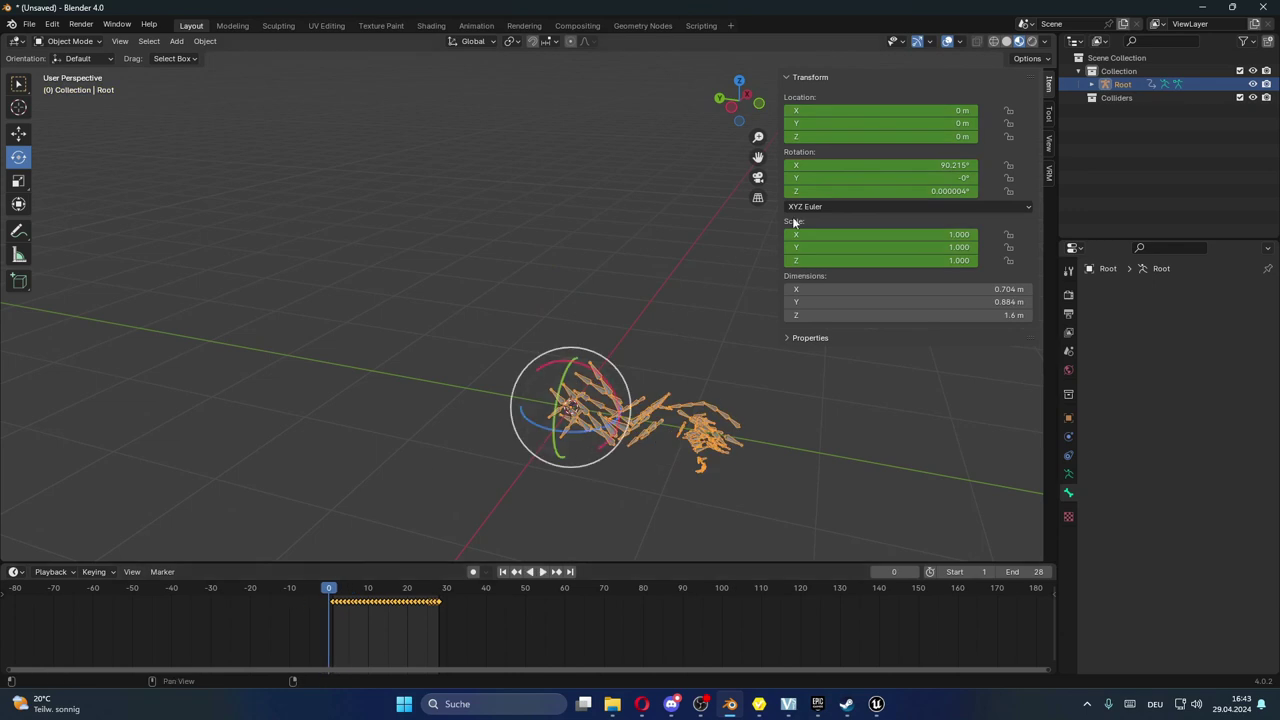
- Clear the X-rotation keyframe and re-enter 0° for X rotation at frame 0
{"action": "right_click", "coordinate": [847, 160]}
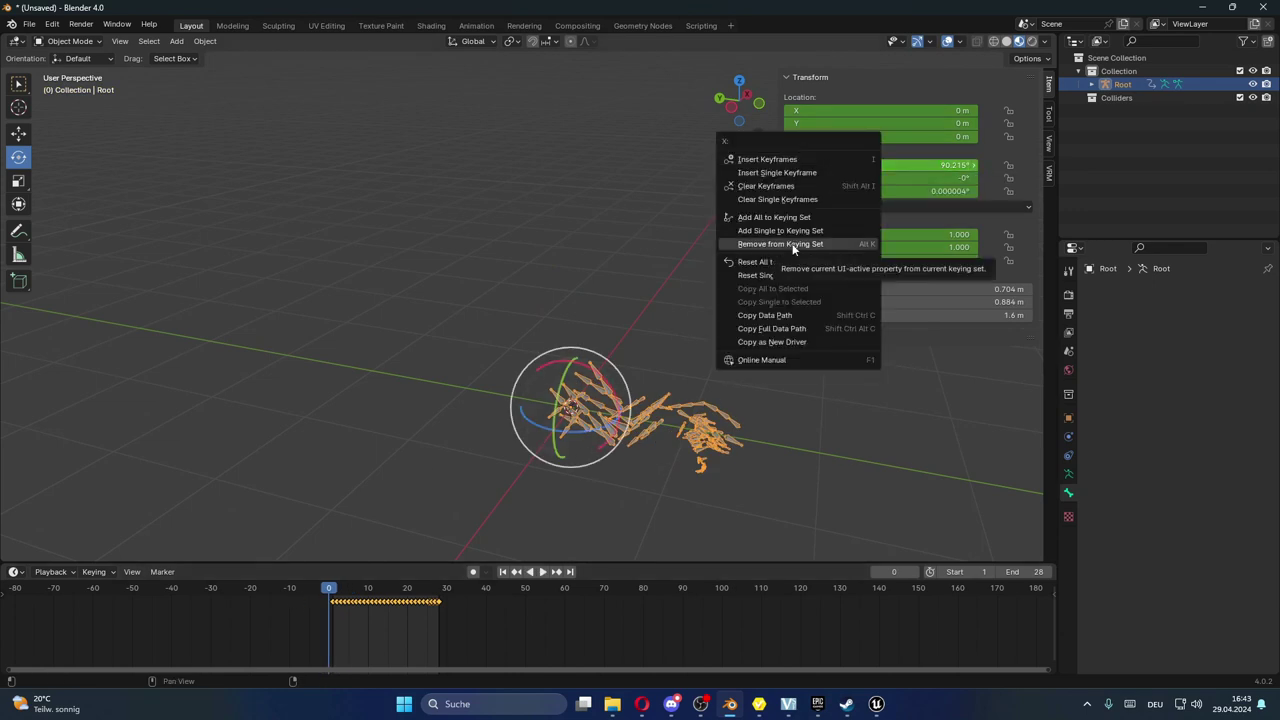
{"action": "left_click", "coordinate": [792, 200]}
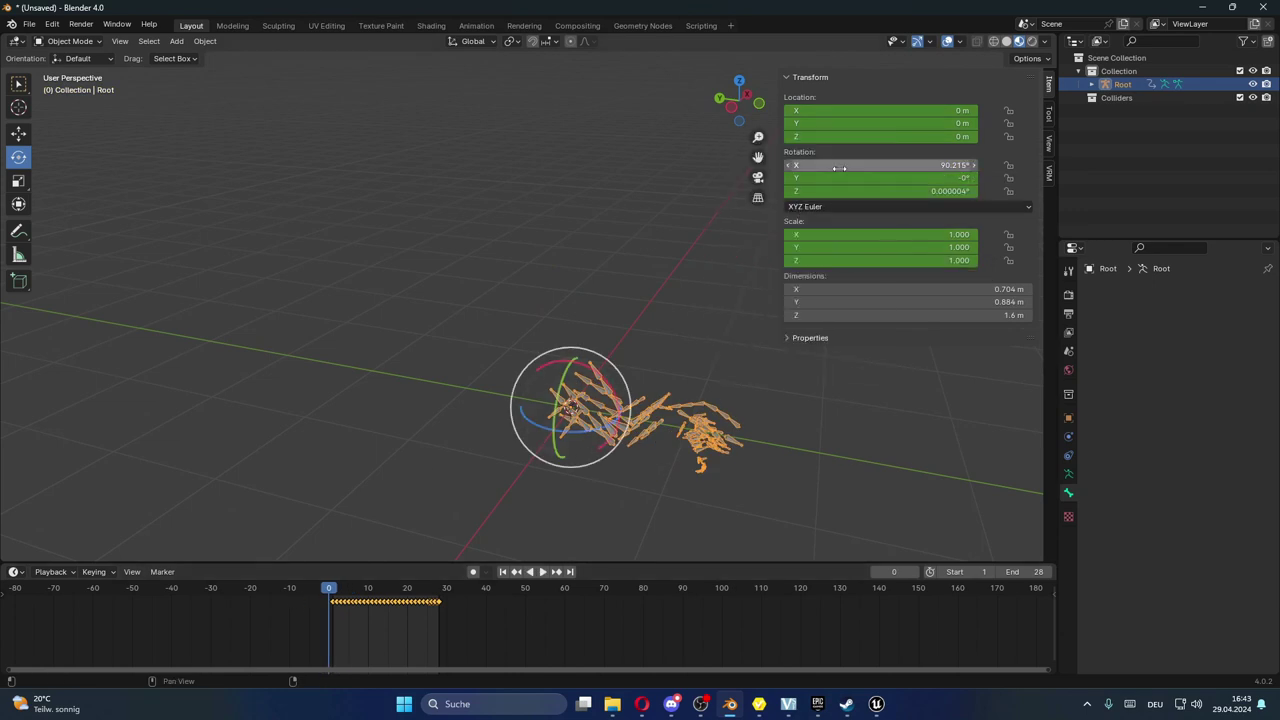
{"action": "left_click", "coordinate": [329, 590]}
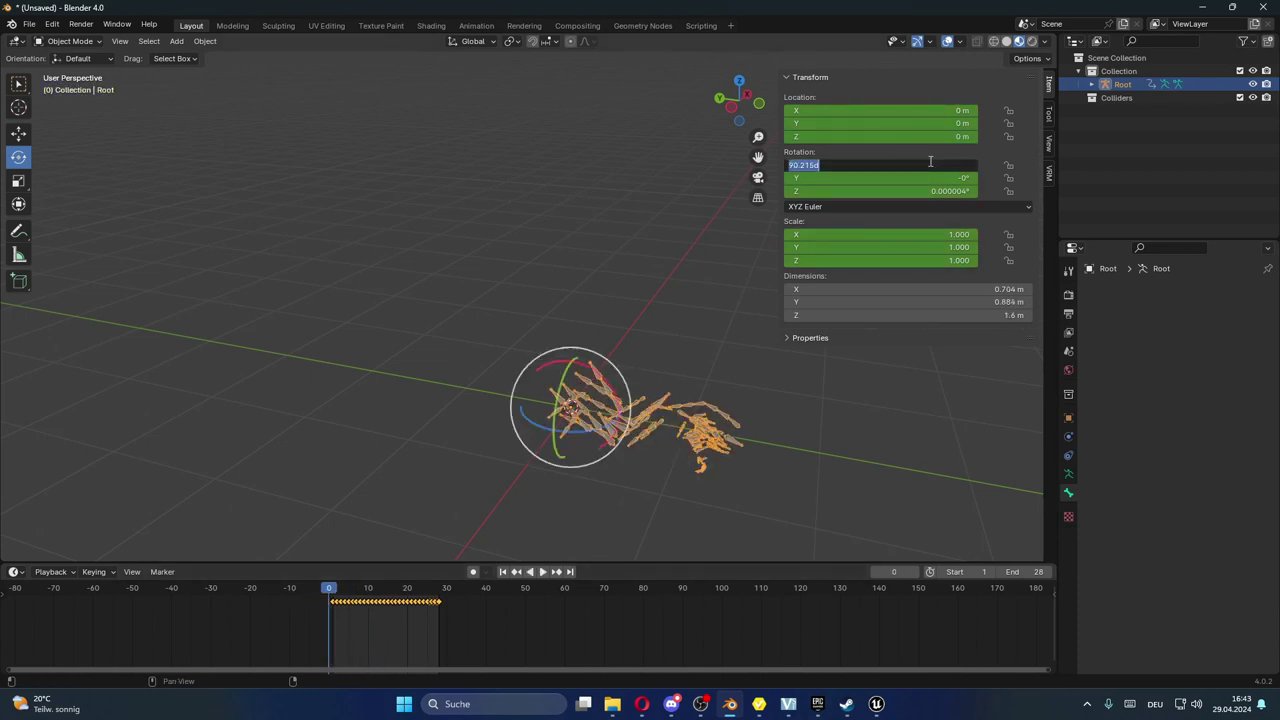
{"action": "type", "text": "0"}
{"action": "key", "text": "Return"}
- Orbit and scrub the animation to check the armature stays upright
{"action": "middle_click_drag", "start_coordinate": [713, 370], "coordinate": [362, 550]}
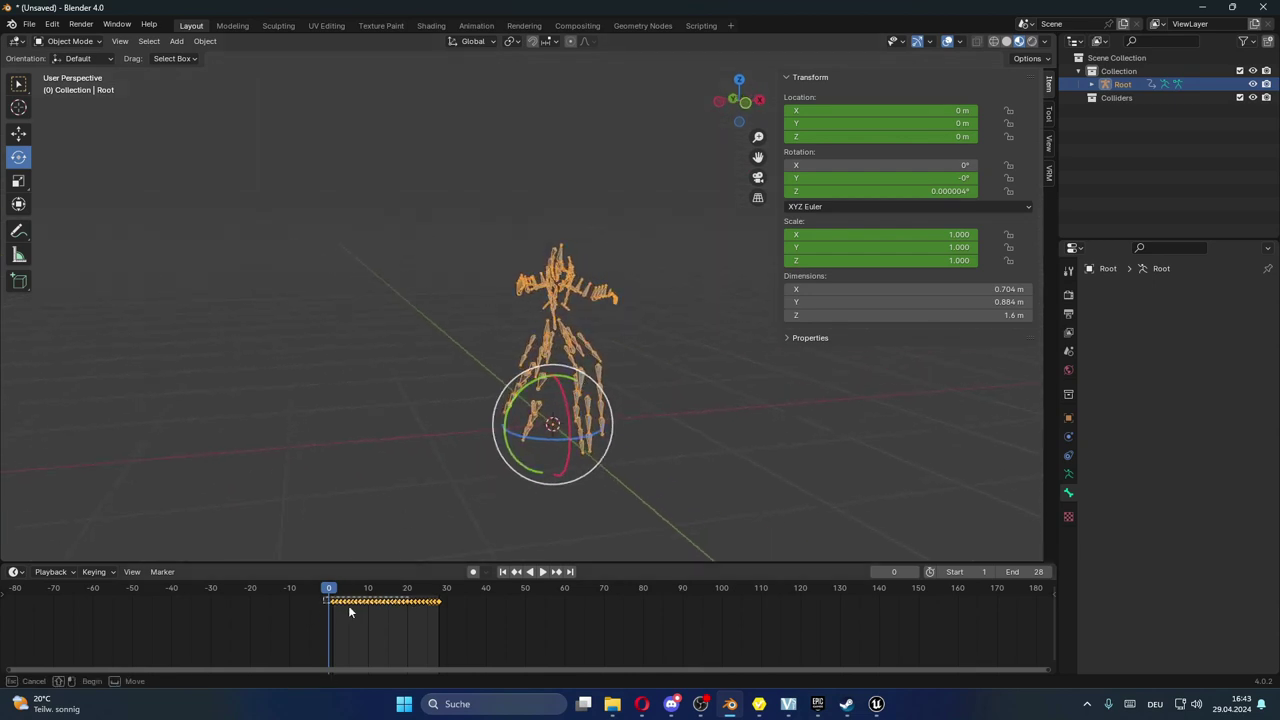
{"action": "key", "text": "space"}
{"action": "left_click", "coordinate": [449, 588]}
{"action": "mouse_move", "coordinate": [449, 588]}
{"action": "left_mouse_down"}
{"action": "mouse_move", "coordinate": [344, 552]}
{"action": "mouse_move", "coordinate": [344, 540]}
{"action": "left_mouse_up"}
{"action": "middle_click_drag", "start_coordinate": [344, 540], "coordinate": [462, 505]}
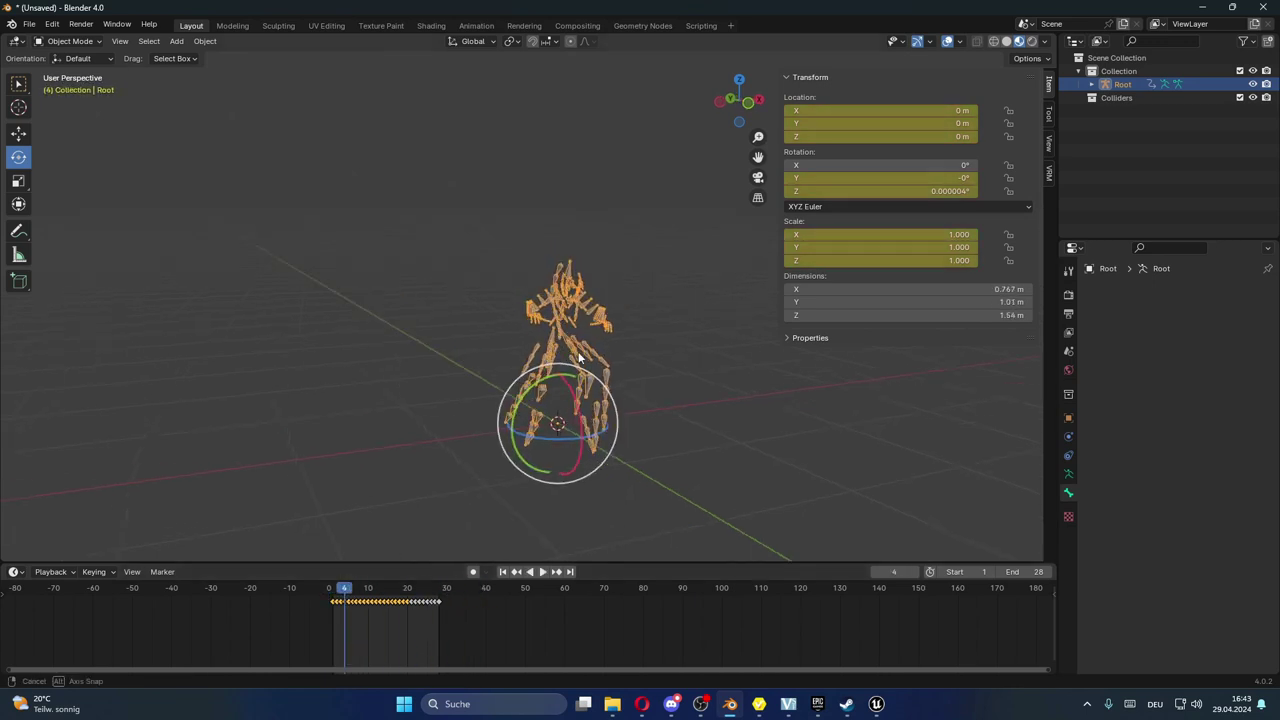
{"action": "left_click", "coordinate": [312, 583]}
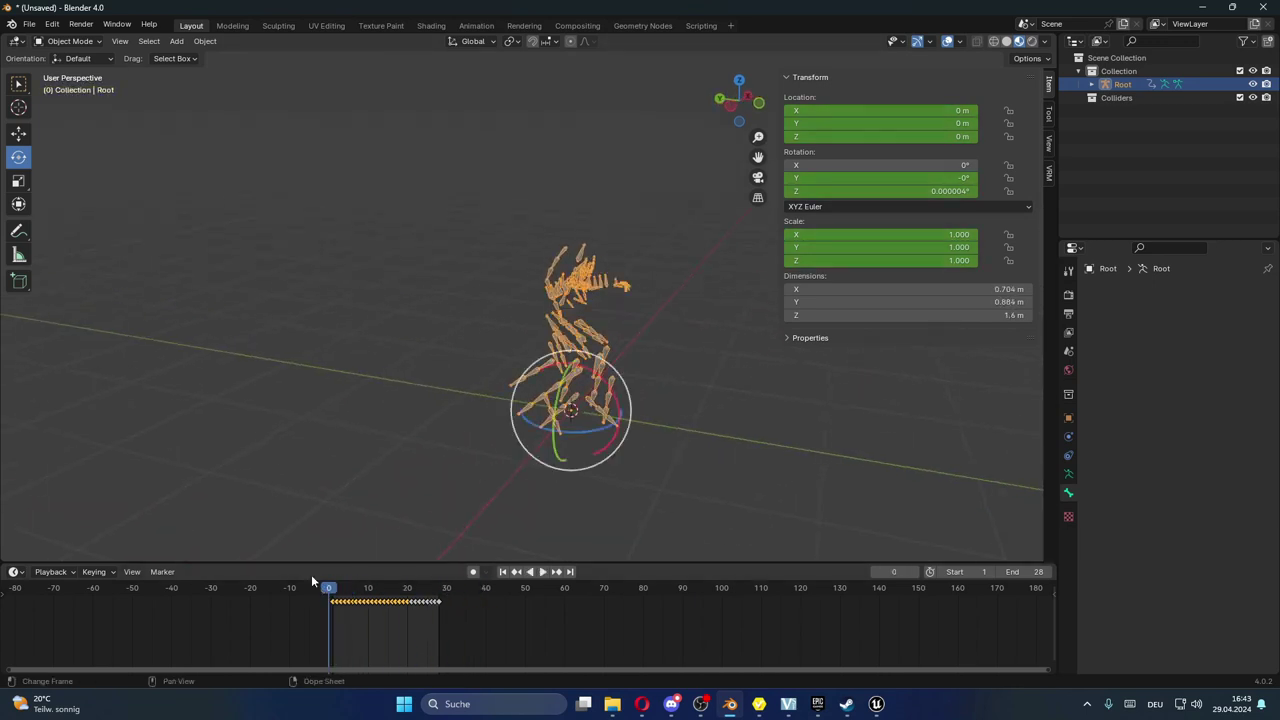
- Reselect the Root armature in the viewport
{"action": "left_click", "coordinate": [30, 25]}
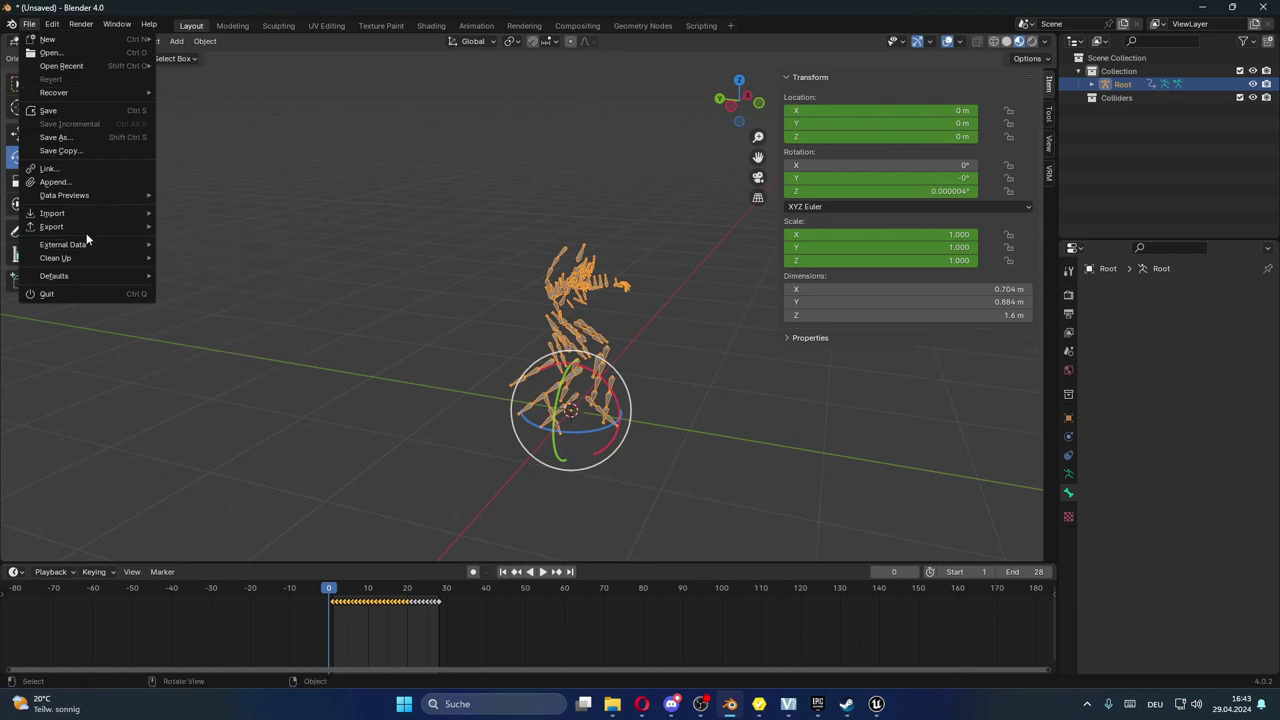
{"action": "key", "text": "alt+a"}
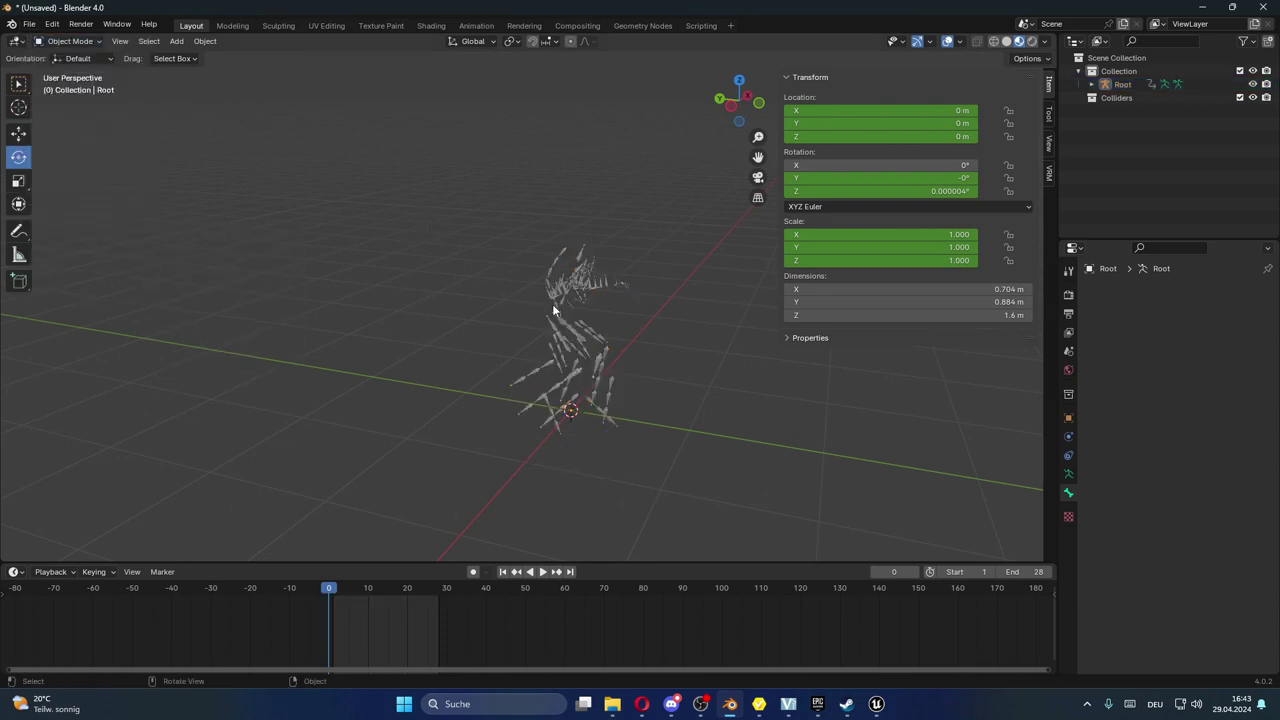
{"action": "left_click", "coordinate": [553, 310]}
- Export the armature to Downloads as MM1_Land.fbx and switch back to the Unreal Editor
{"action": "left_click", "coordinate": [30, 25]}
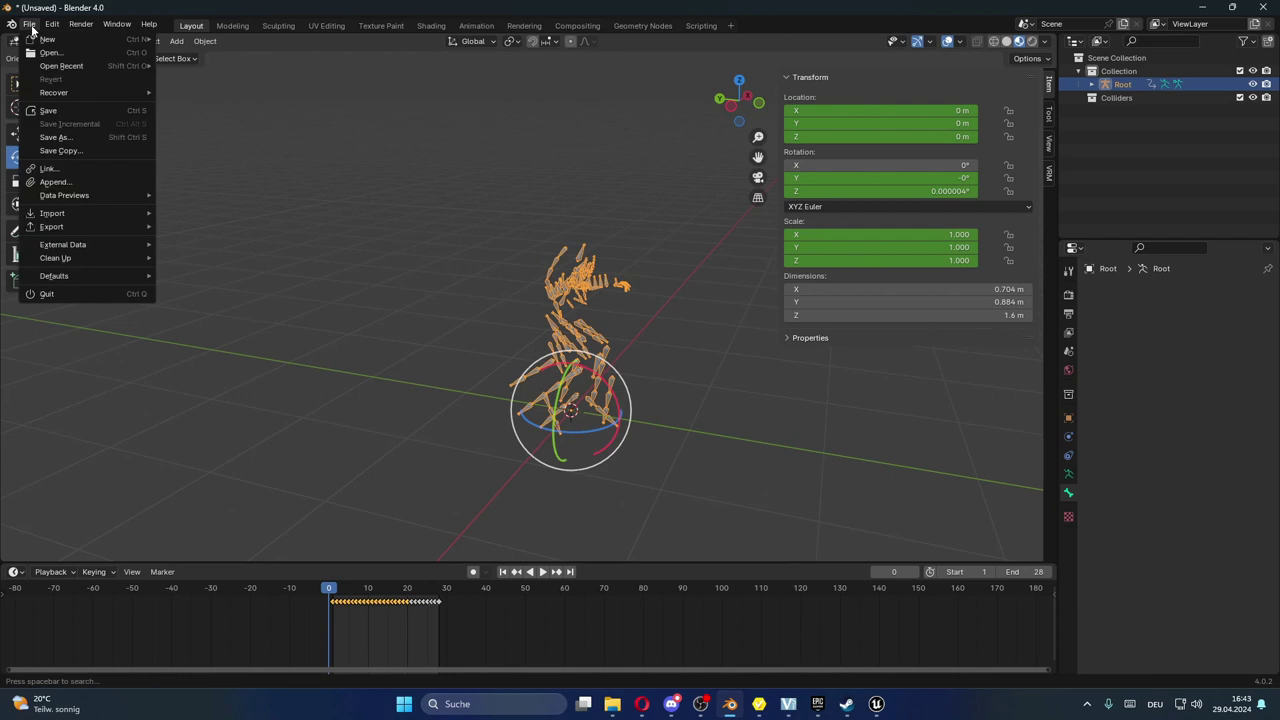
{"action": "mouse_move", "coordinate": [83, 233]}
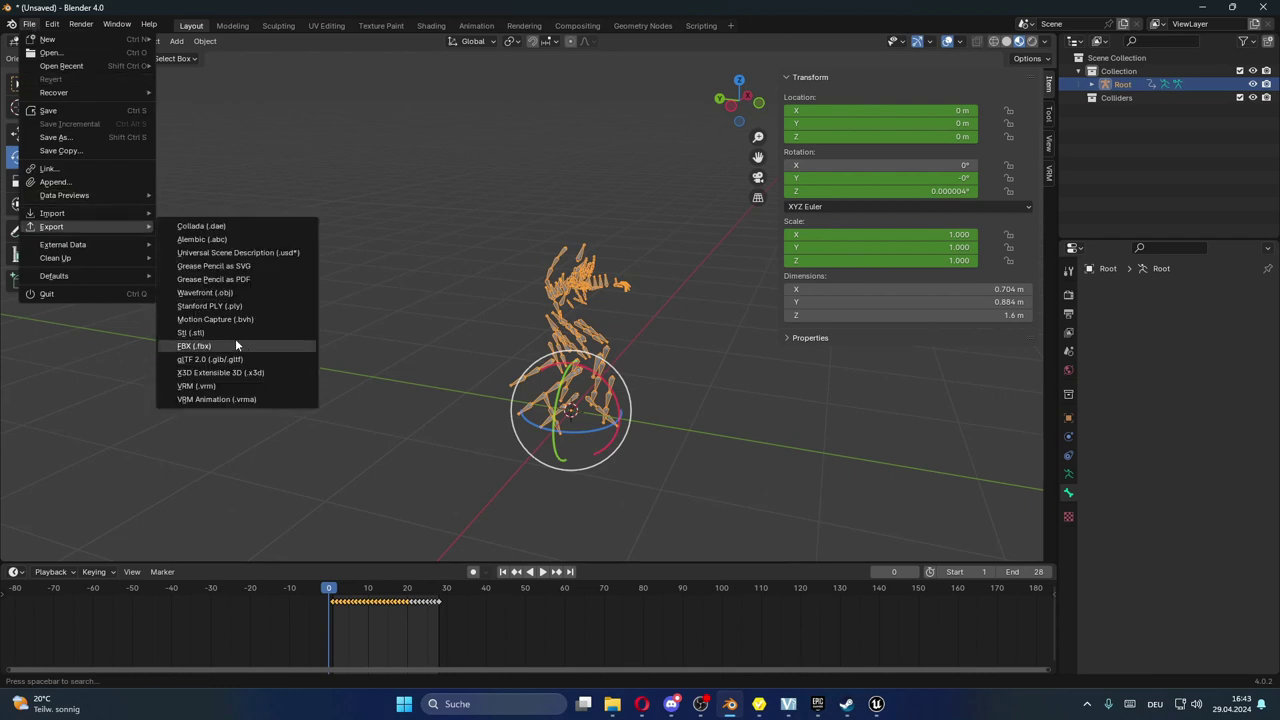
{"action": "left_click", "coordinate": [236, 344]}
{"action": "scroll", "coordinate": [624, 373], "scroll_direction": "down", "scroll_amount": 3}
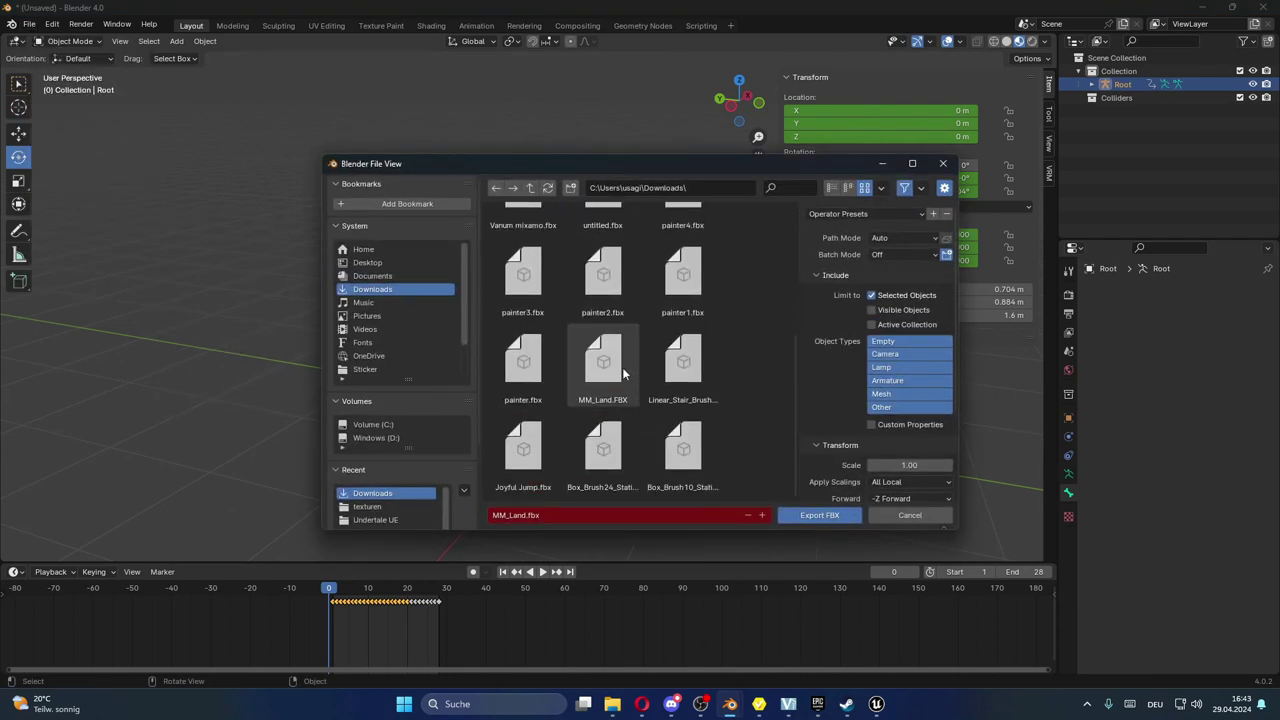
{"action": "left_click", "coordinate": [611, 358]}
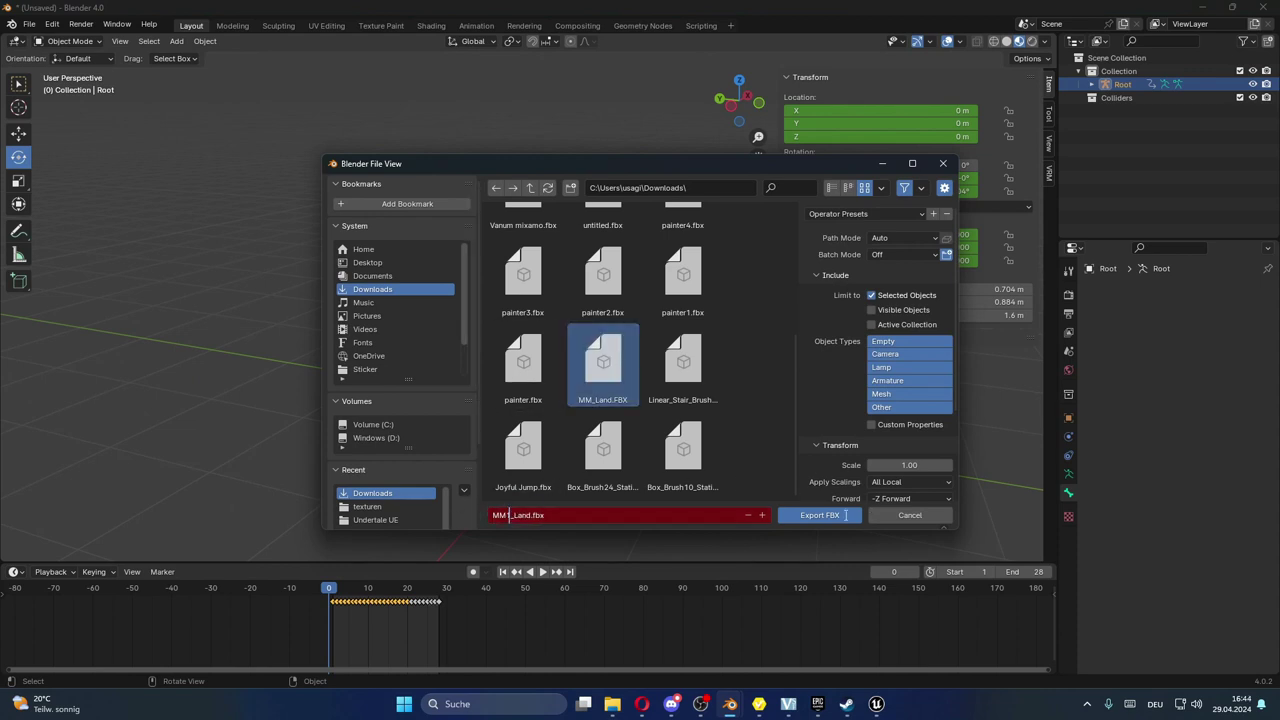
{"action": "scroll", "coordinate": [871, 463], "scroll_direction": "down", "scroll_amount": 4}
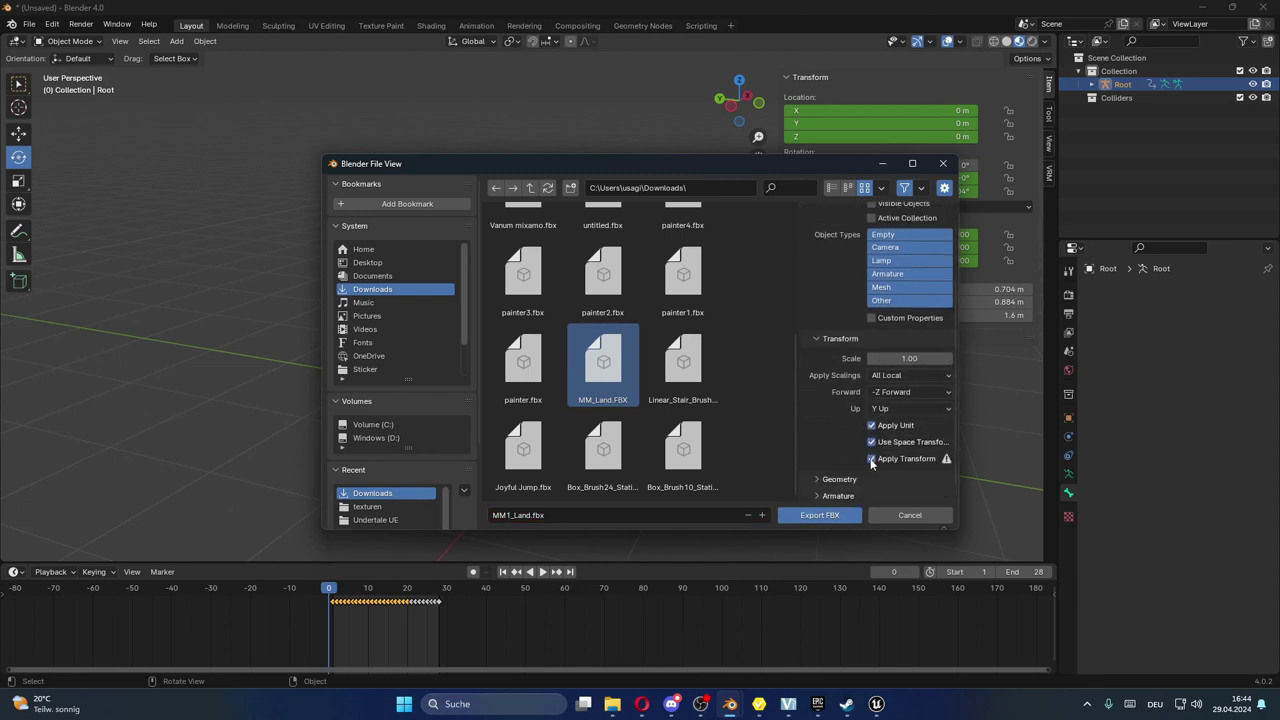
{"action": "left_click", "coordinate": [838, 515]}
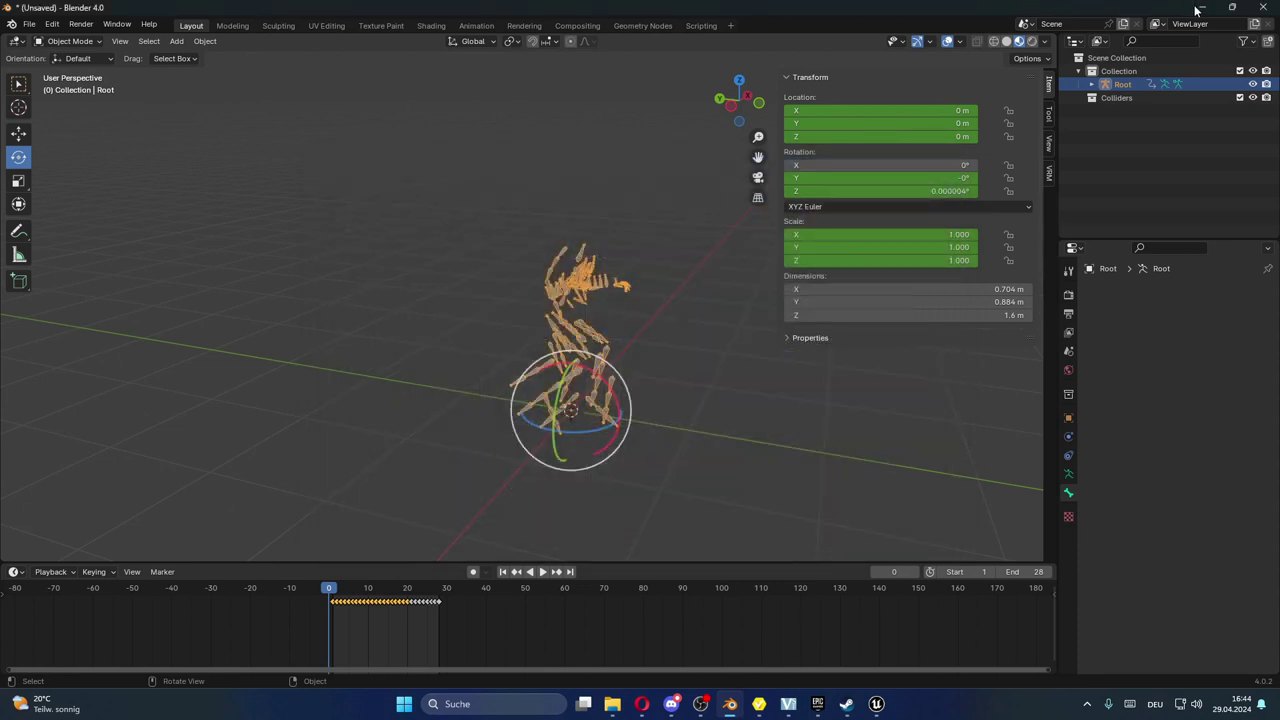
{"action": "key", "text": "alt+Tab"}
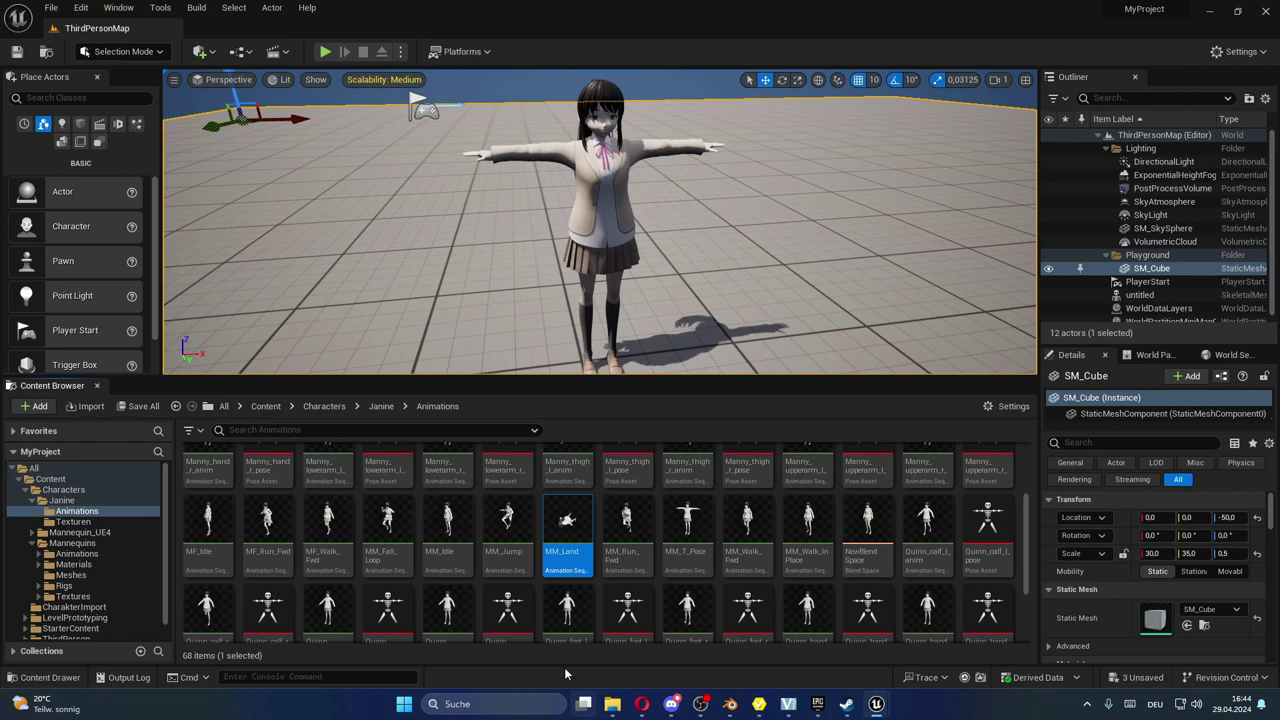
- Reimport MM_Land using MM1_Land.fbx as its new source file
{"action": "right_click", "coordinate": [567, 521]}
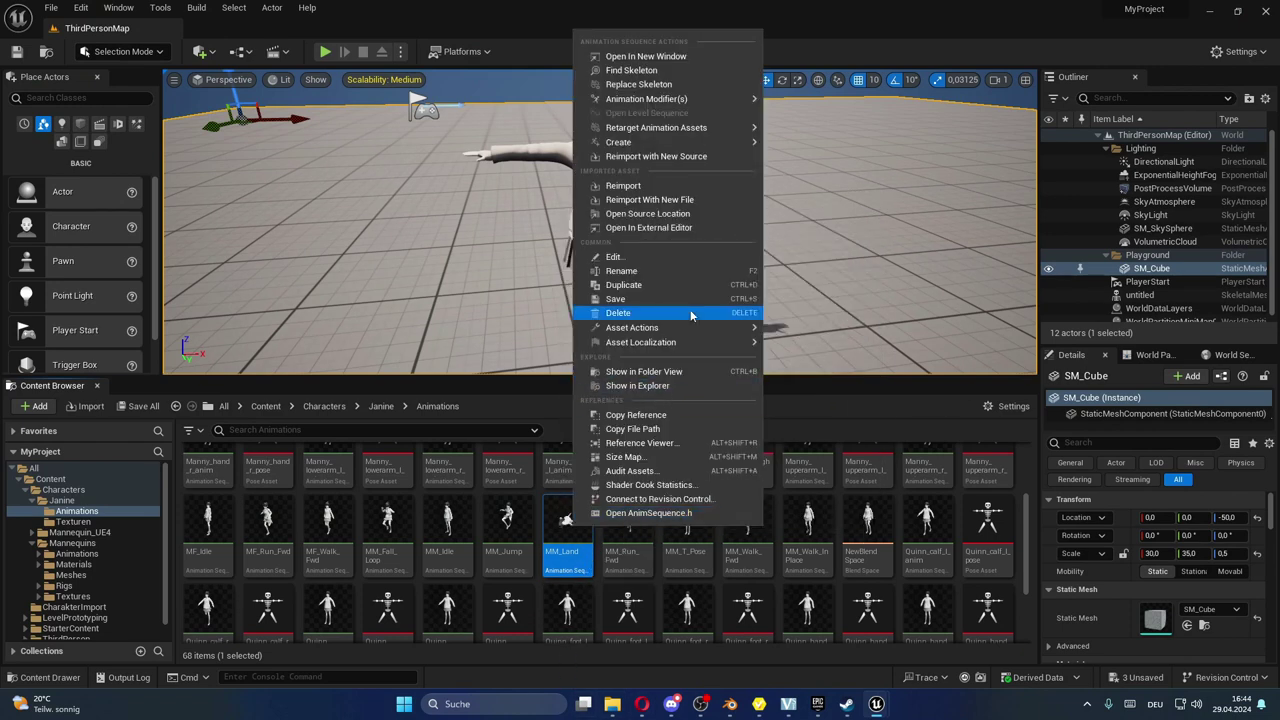
{"action": "mouse_move", "coordinate": [704, 330]}
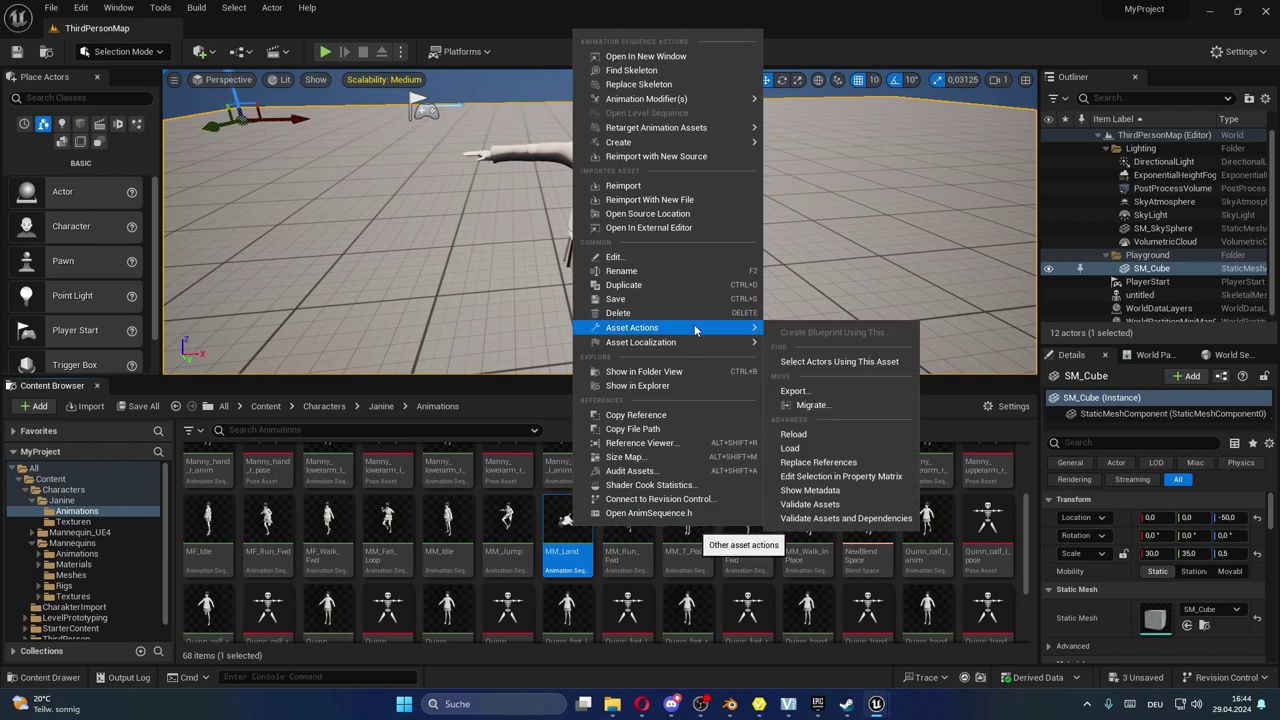
{"action": "left_click", "coordinate": [680, 200]}
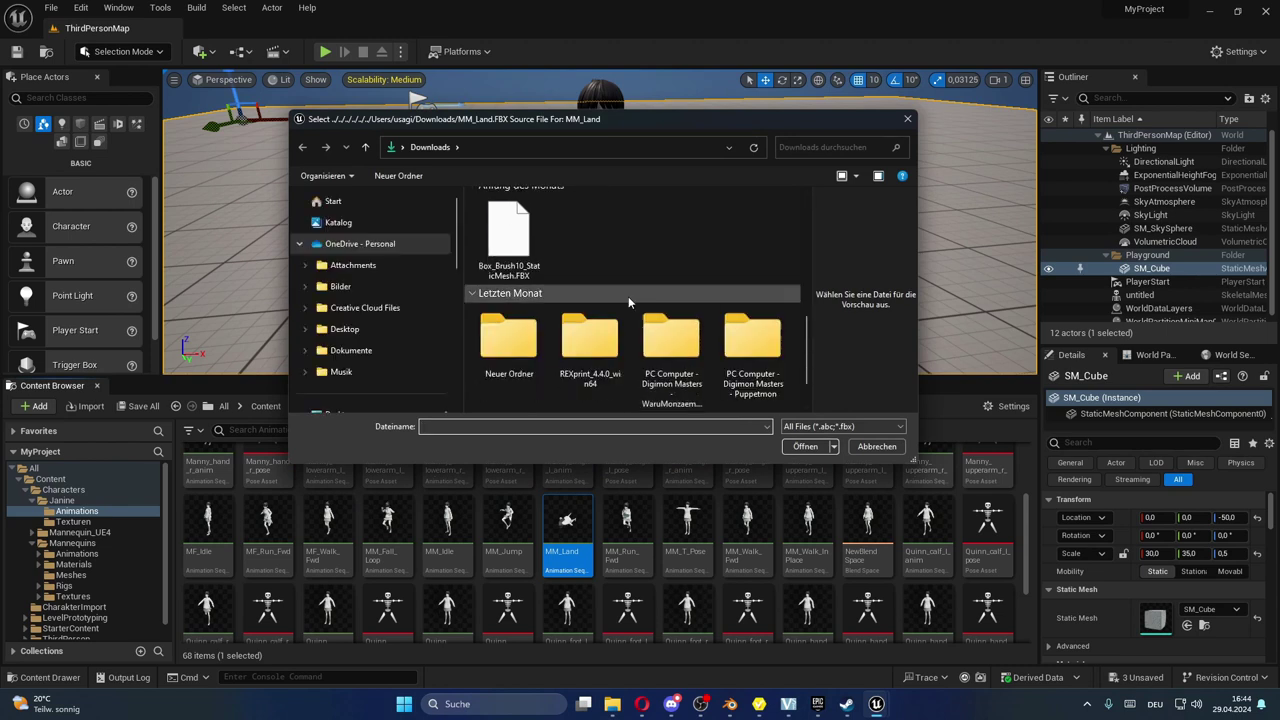
{"action": "left_click", "coordinate": [508, 245]}
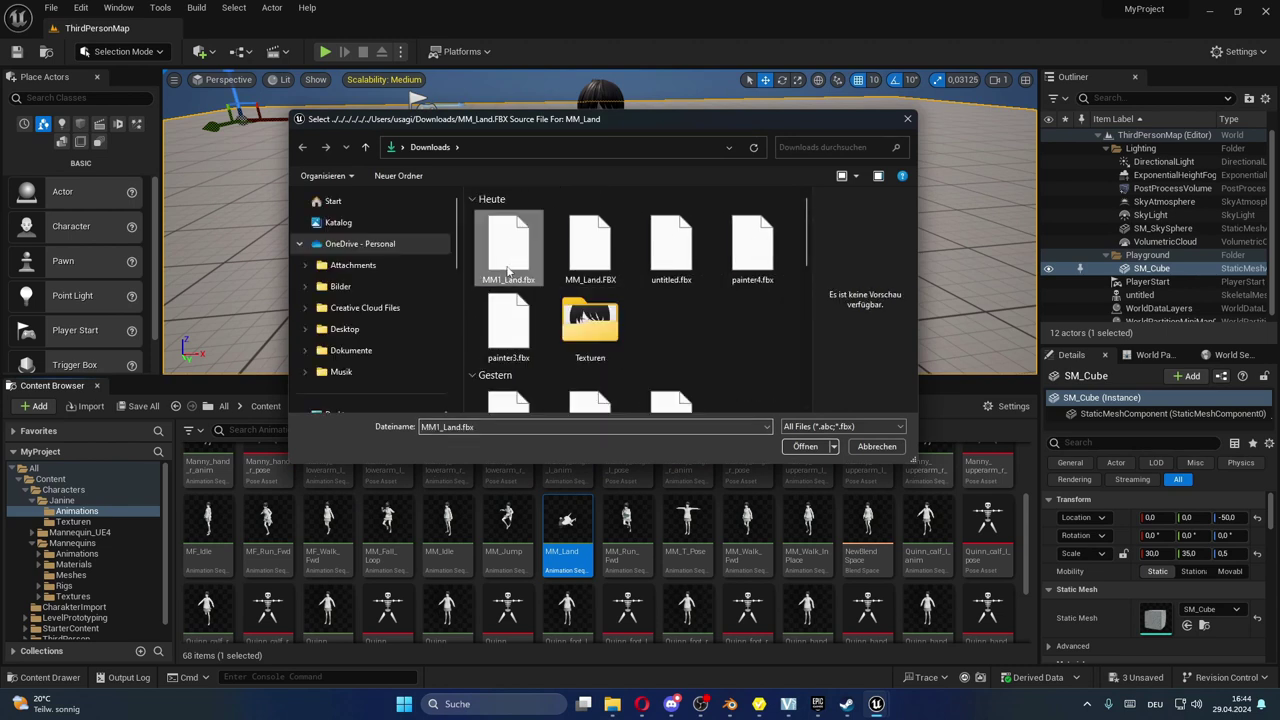
{"action": "left_click", "coordinate": [800, 447]}
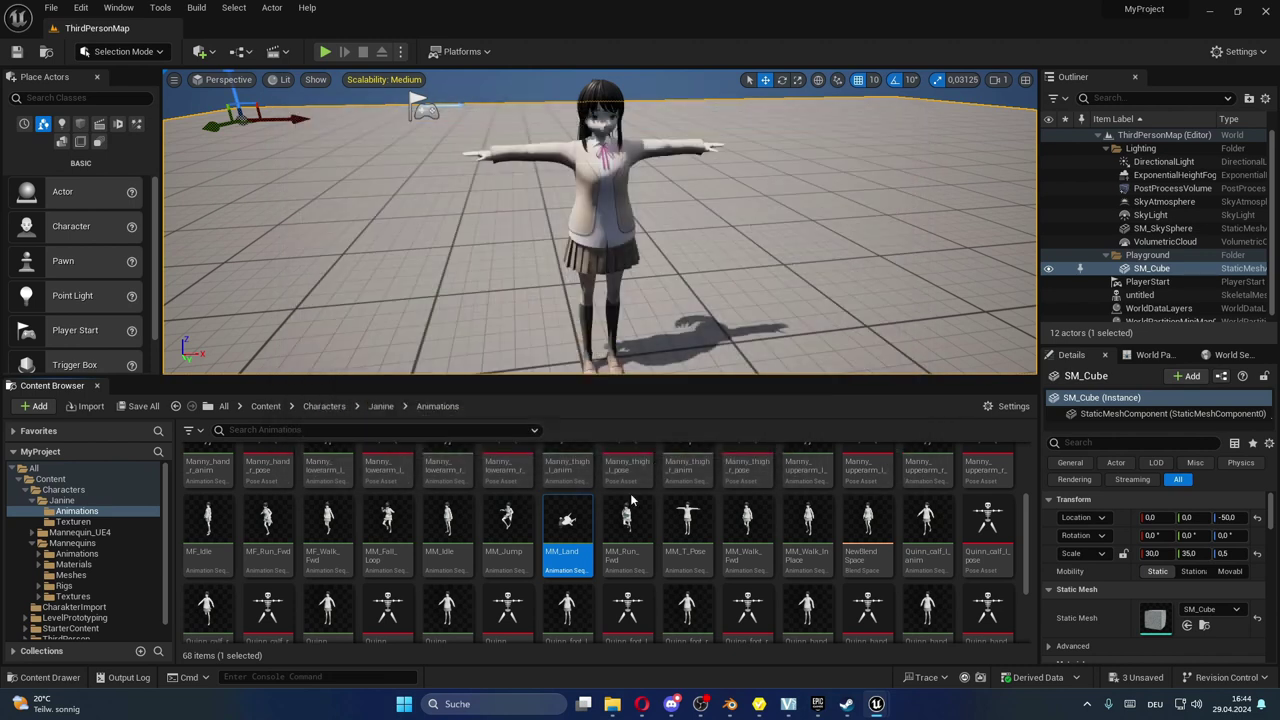
- Check the reimported MM_Land animation, then put its editor away
{"action": "double_click", "coordinate": [566, 541]}
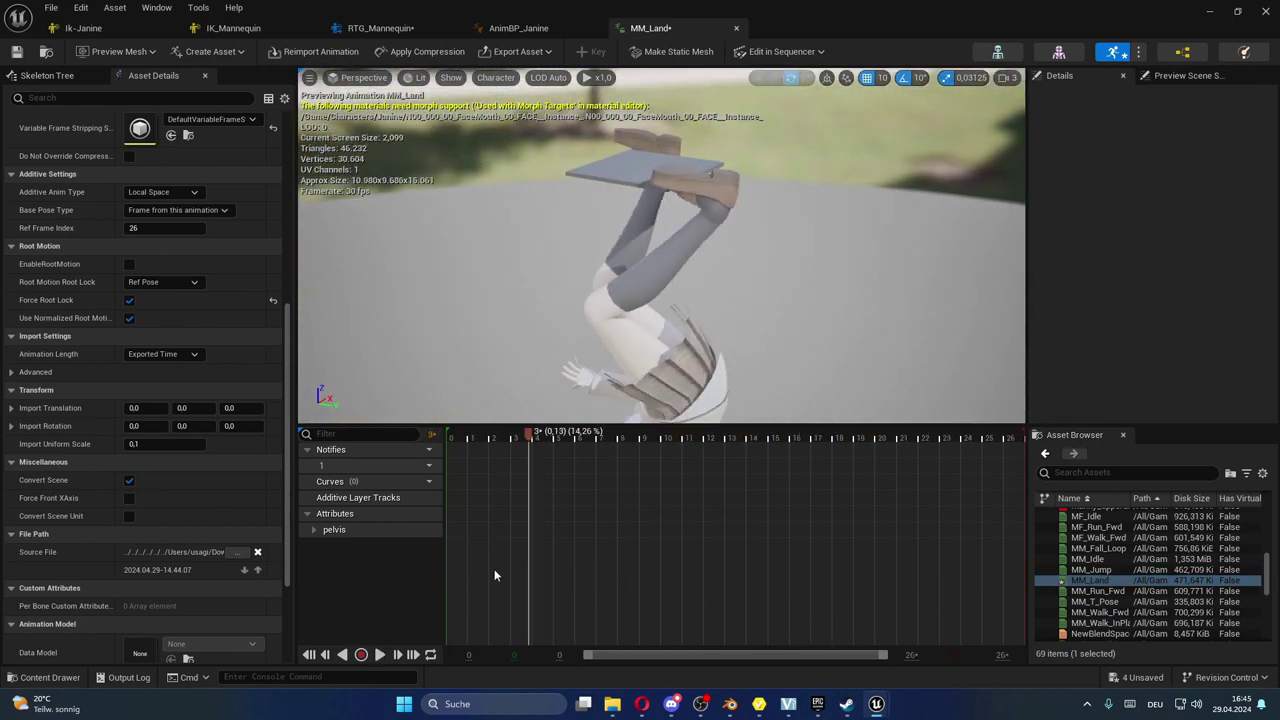
{"action": "left_click", "coordinate": [1211, 9]}
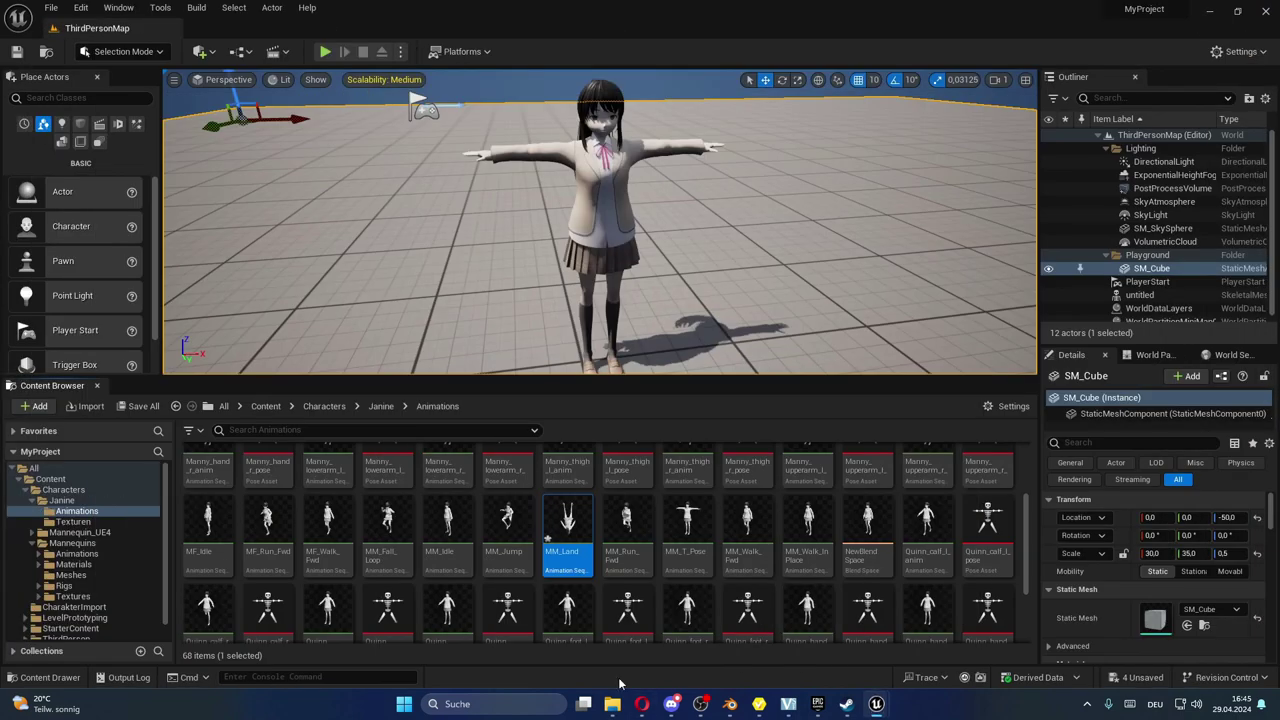
{"action": "left_click", "coordinate": [612, 703]}
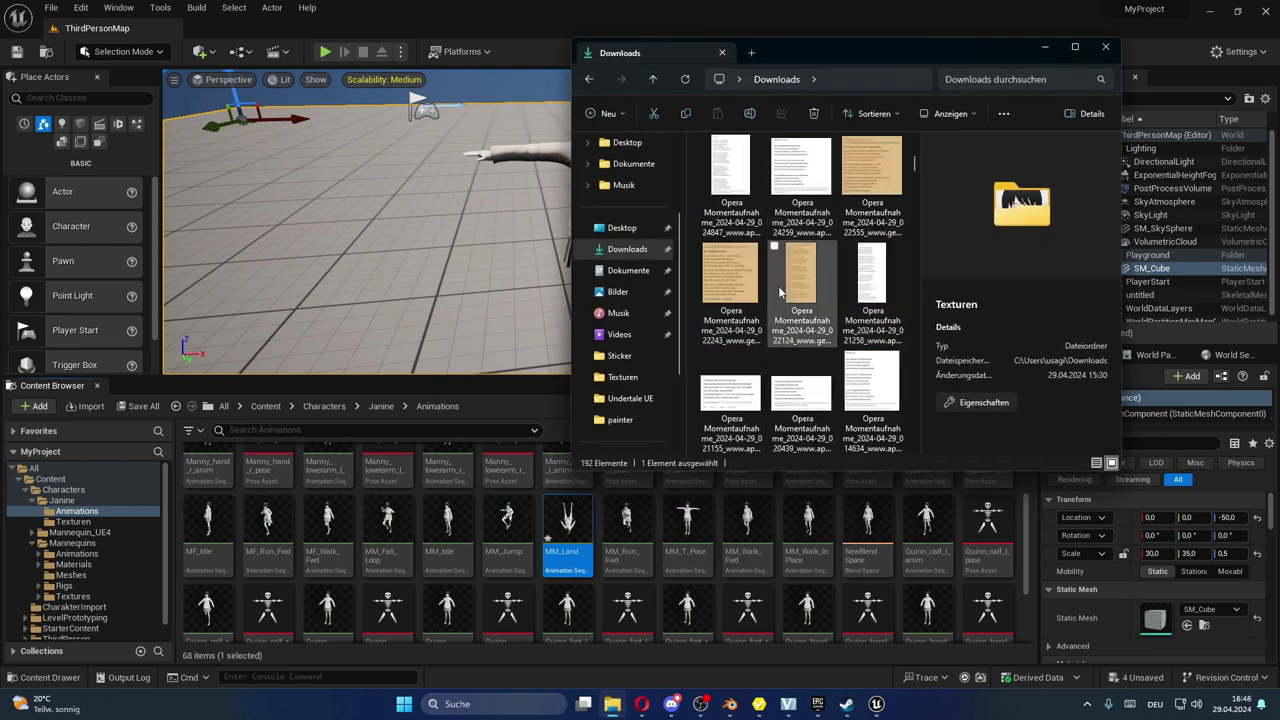
- Select MM1_Land.fbx in the Downloads folder
{"action": "scroll", "coordinate": [780, 291], "scroll_direction": "up", "scroll_amount": 3}
{"action": "left_click", "coordinate": [731, 195]}
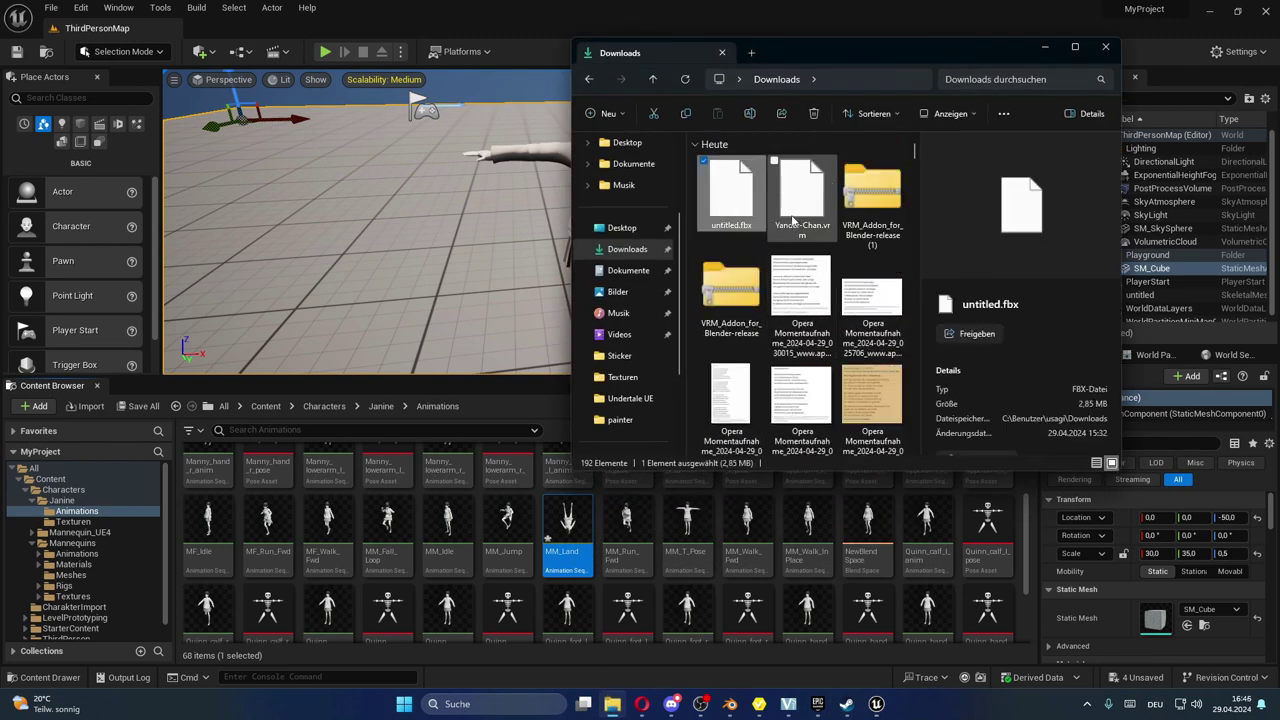
{"action": "scroll", "coordinate": [793, 219], "scroll_direction": "down", "scroll_amount": 8}
{"action": "left_click", "coordinate": [872, 218]}
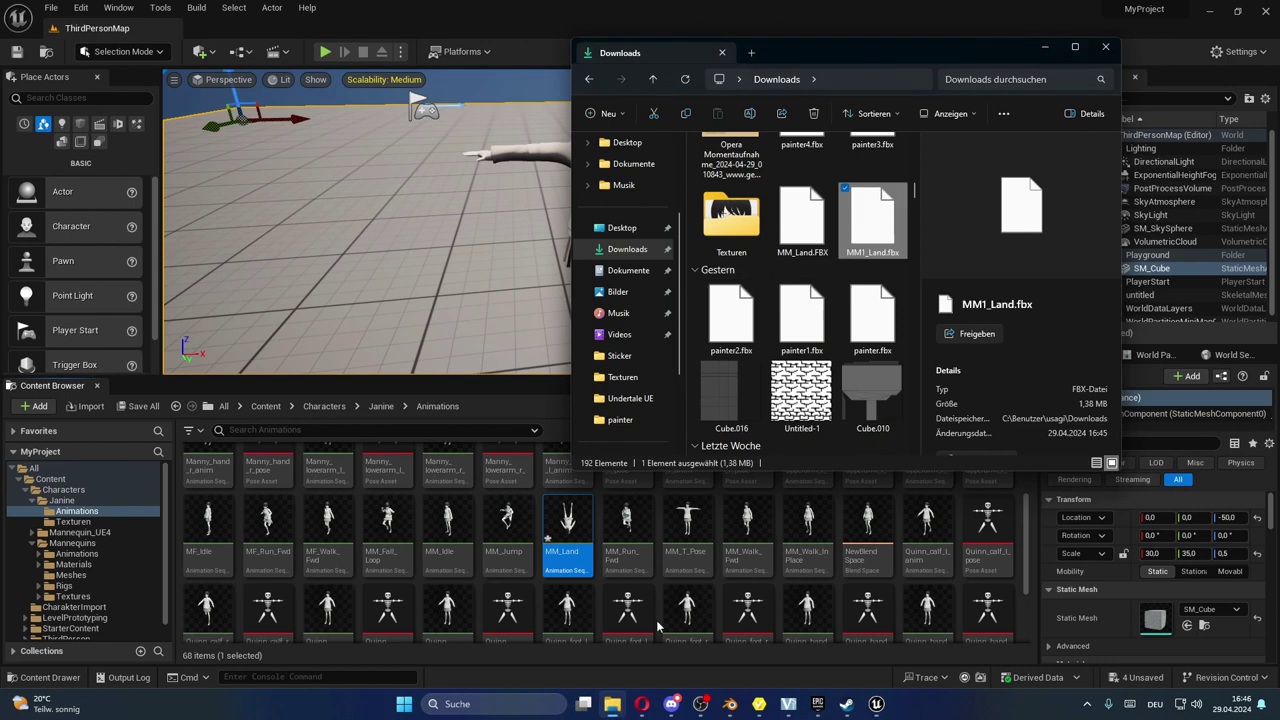
{"action": "left_click", "coordinate": [865, 254]}
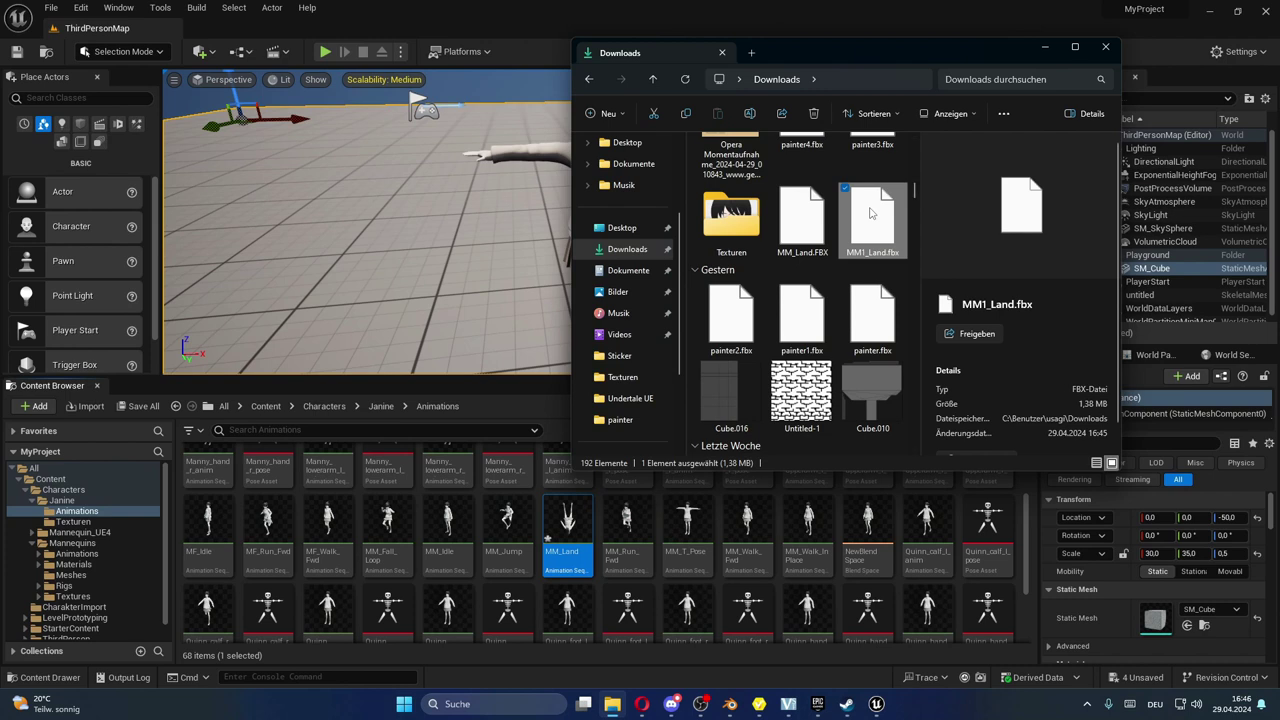
- Save all four modified project assets, including MM_Land and RTG_Mannequin
{"action": "left_click", "coordinate": [158, 405]}
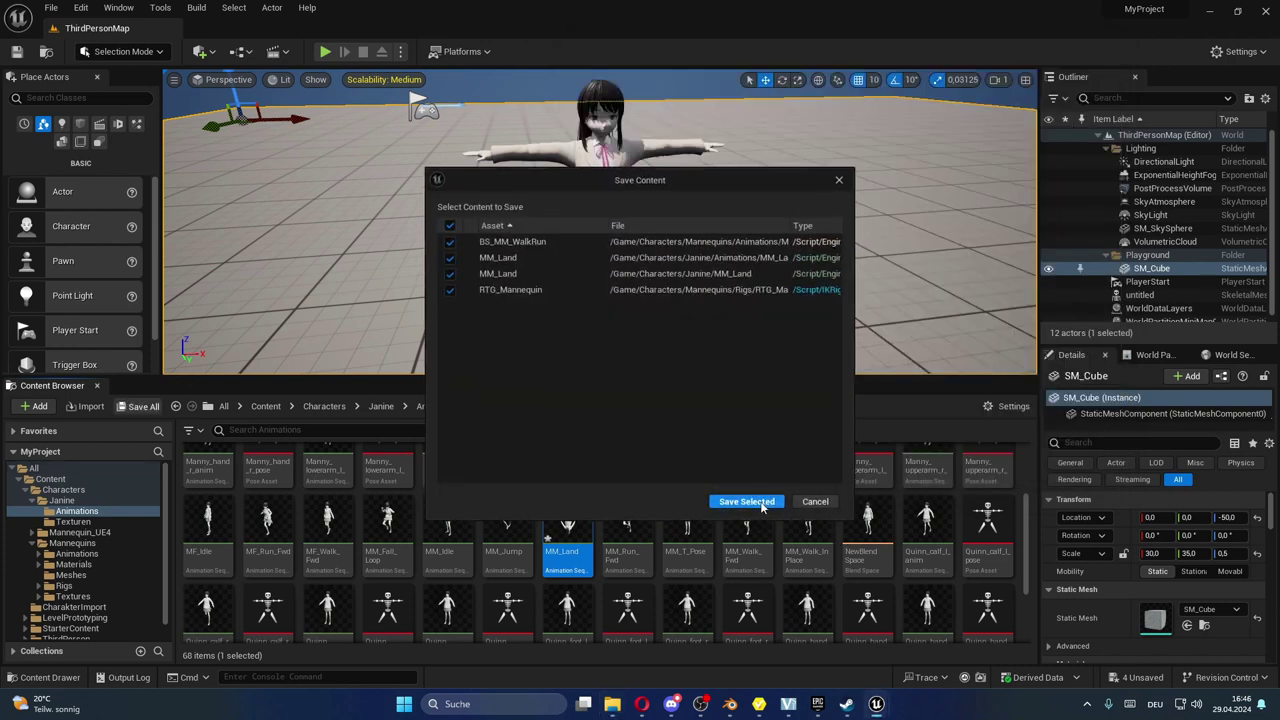
{"action": "left_click", "coordinate": [762, 503]}
{"action": "left_click", "coordinate": [612, 703]}
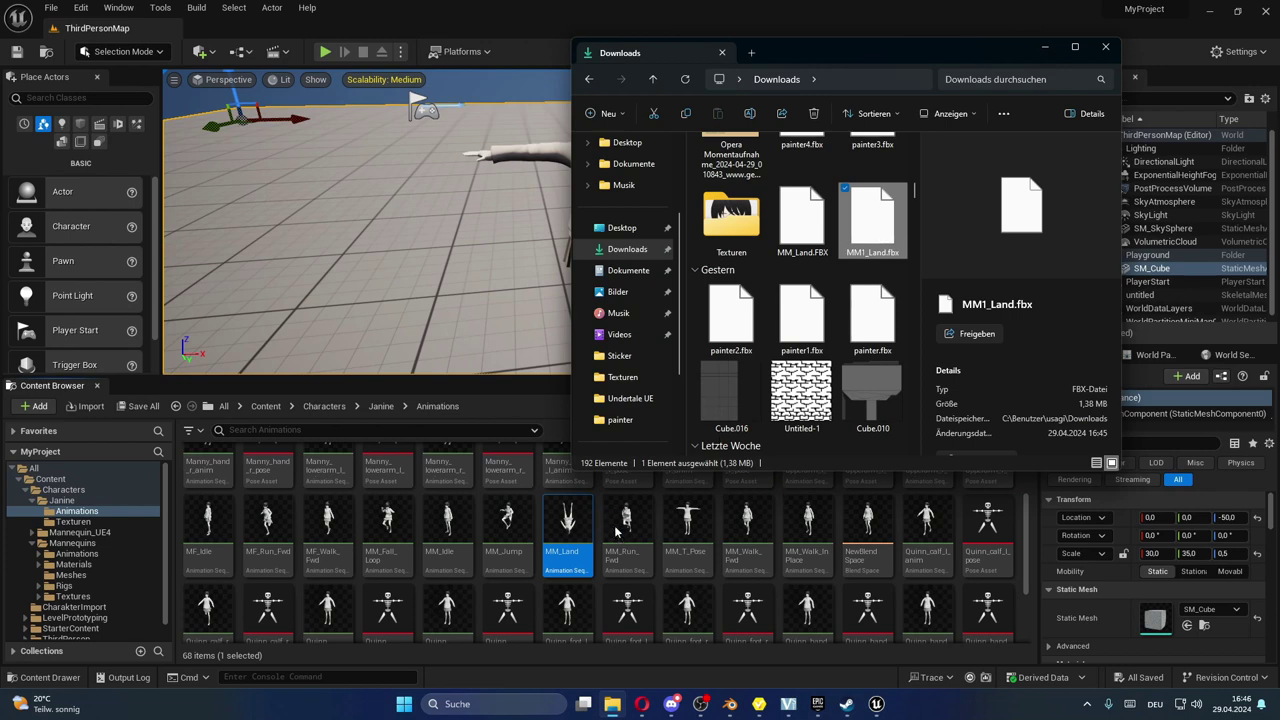
- Import MM1_Land.fbx with untitled_Skeleton as its skeleton
{"action": "left_click", "coordinate": [542, 106]}
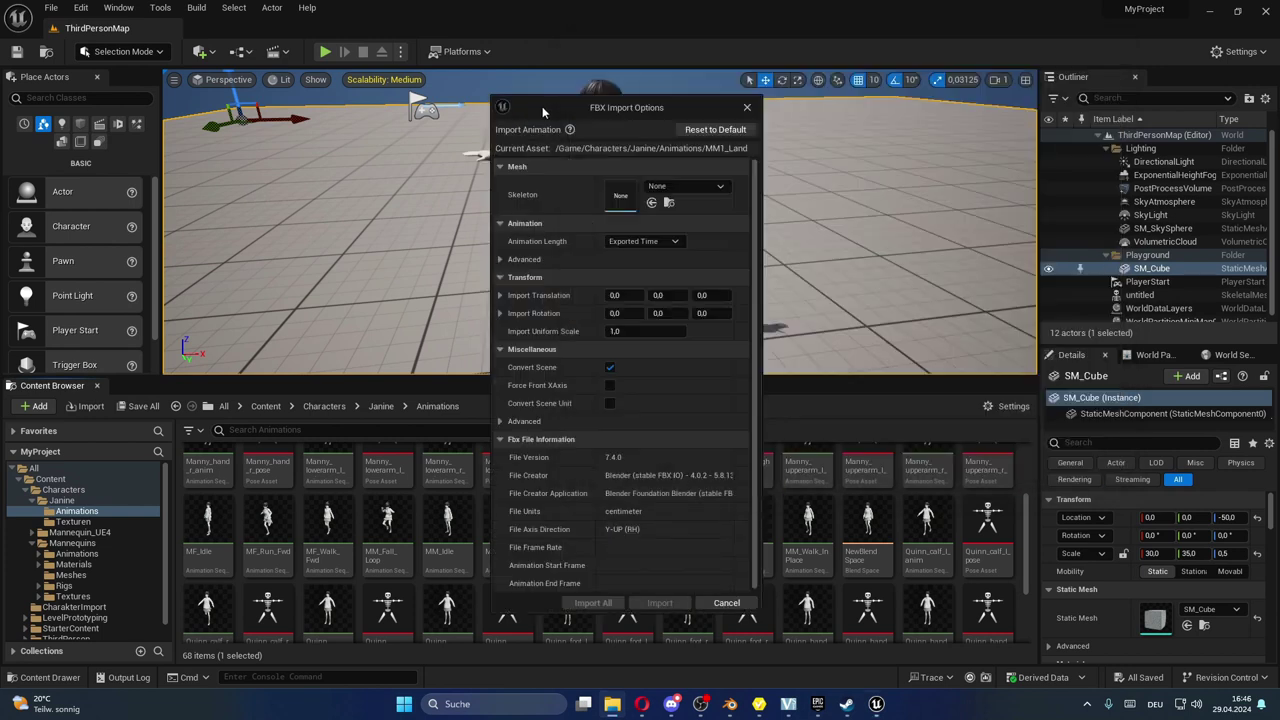
{"action": "left_click", "coordinate": [686, 186]}
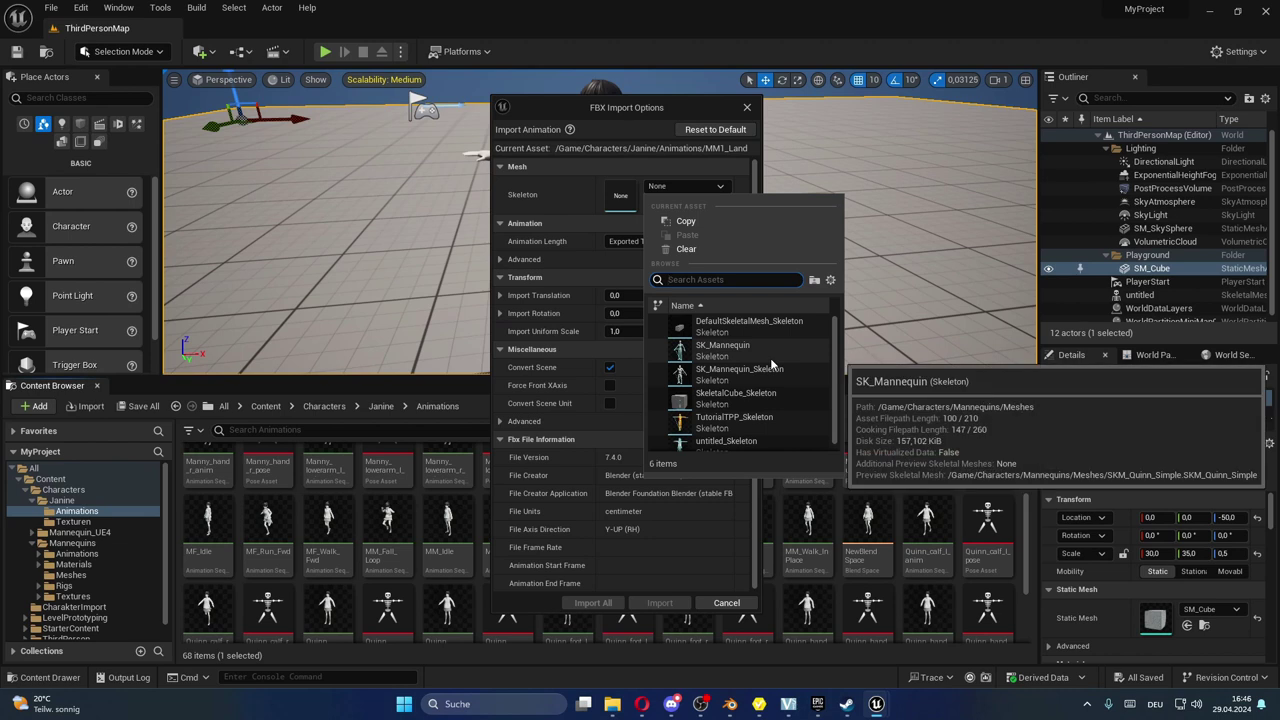
{"action": "left_click", "coordinate": [757, 441]}
{"action": "left_click", "coordinate": [757, 441]}
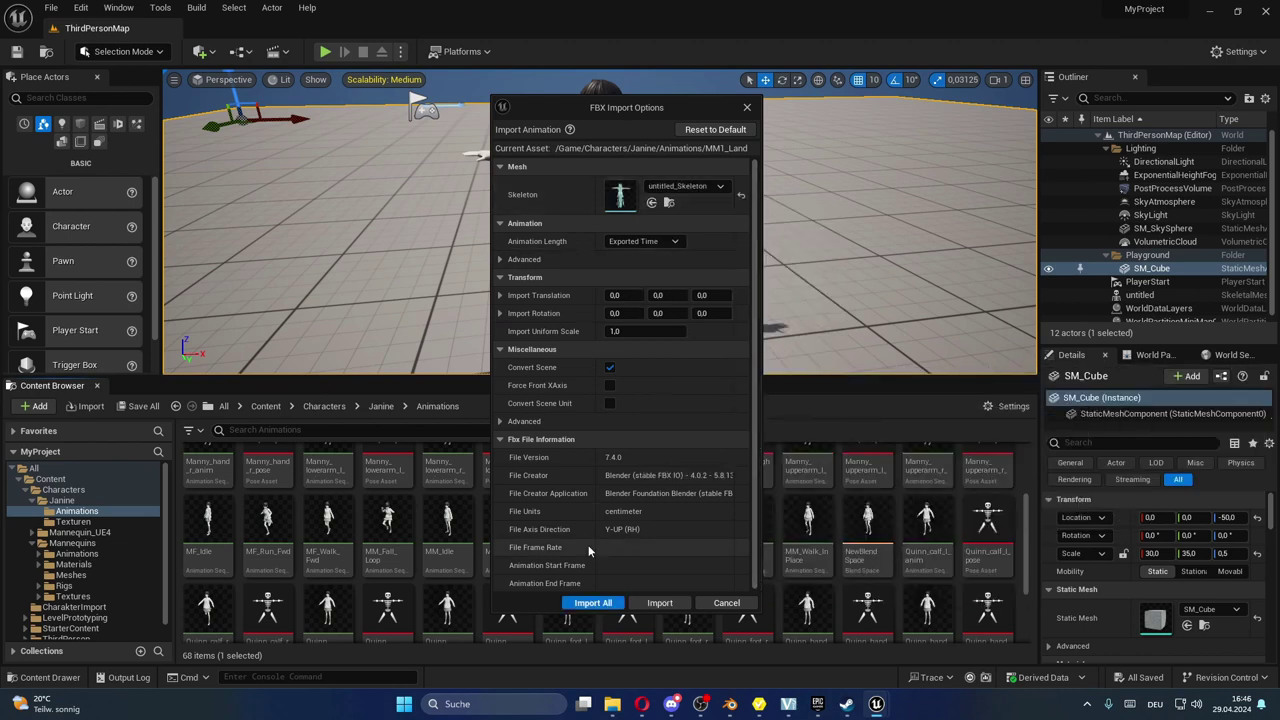
{"action": "left_click", "coordinate": [658, 603]}
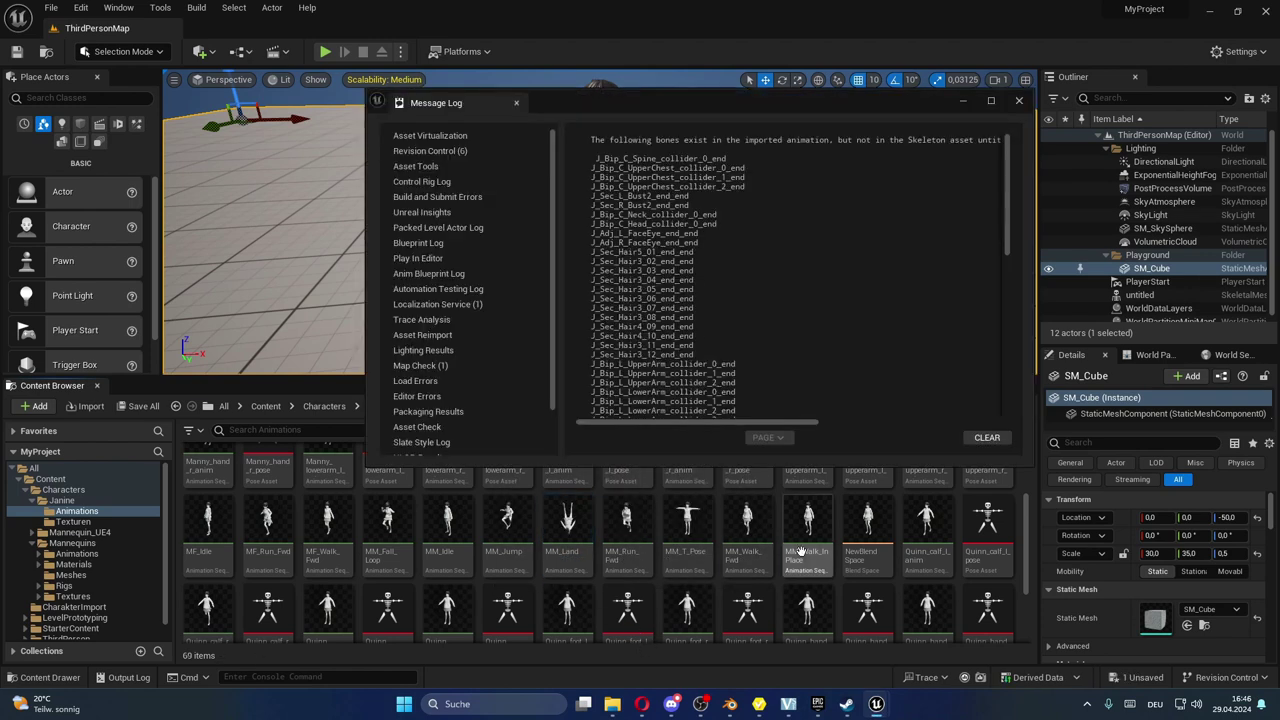
- Clear and close the import Message Log, then open the new MM1_Land animation
{"action": "left_click", "coordinate": [986, 437]}
{"action": "mouse_move", "coordinate": [806, 530]}
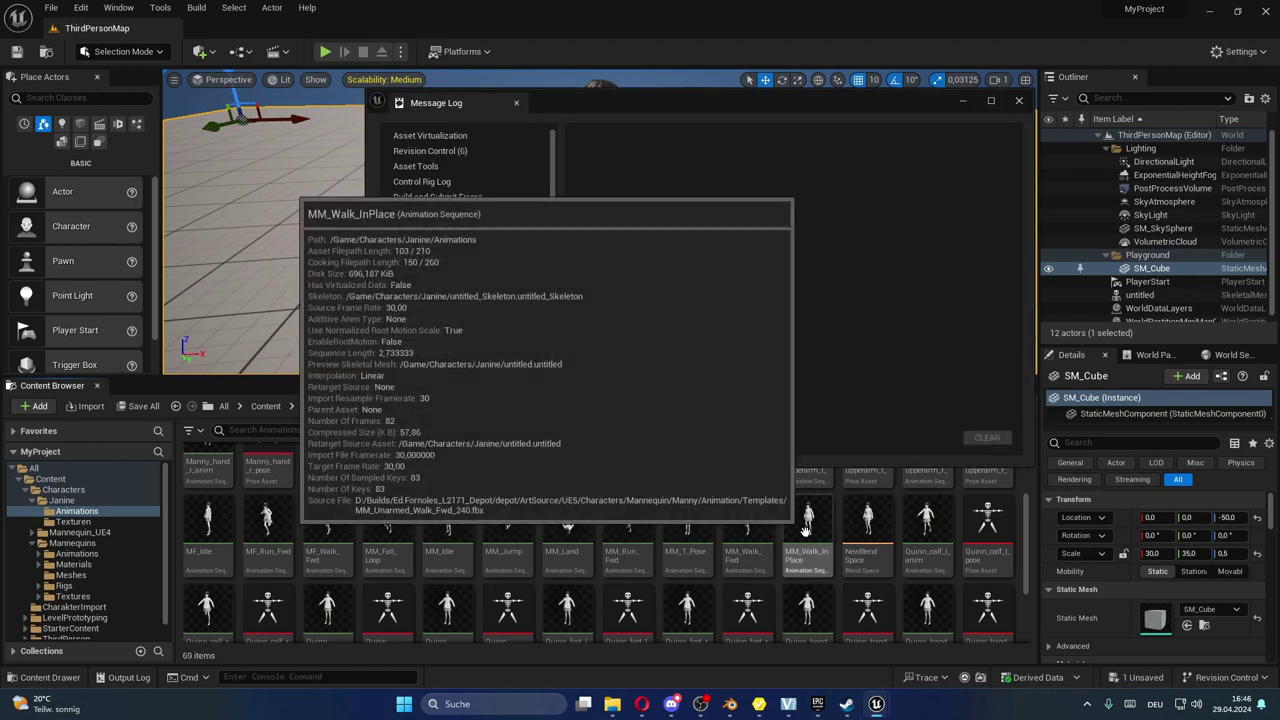
{"action": "left_click", "coordinate": [1019, 101]}
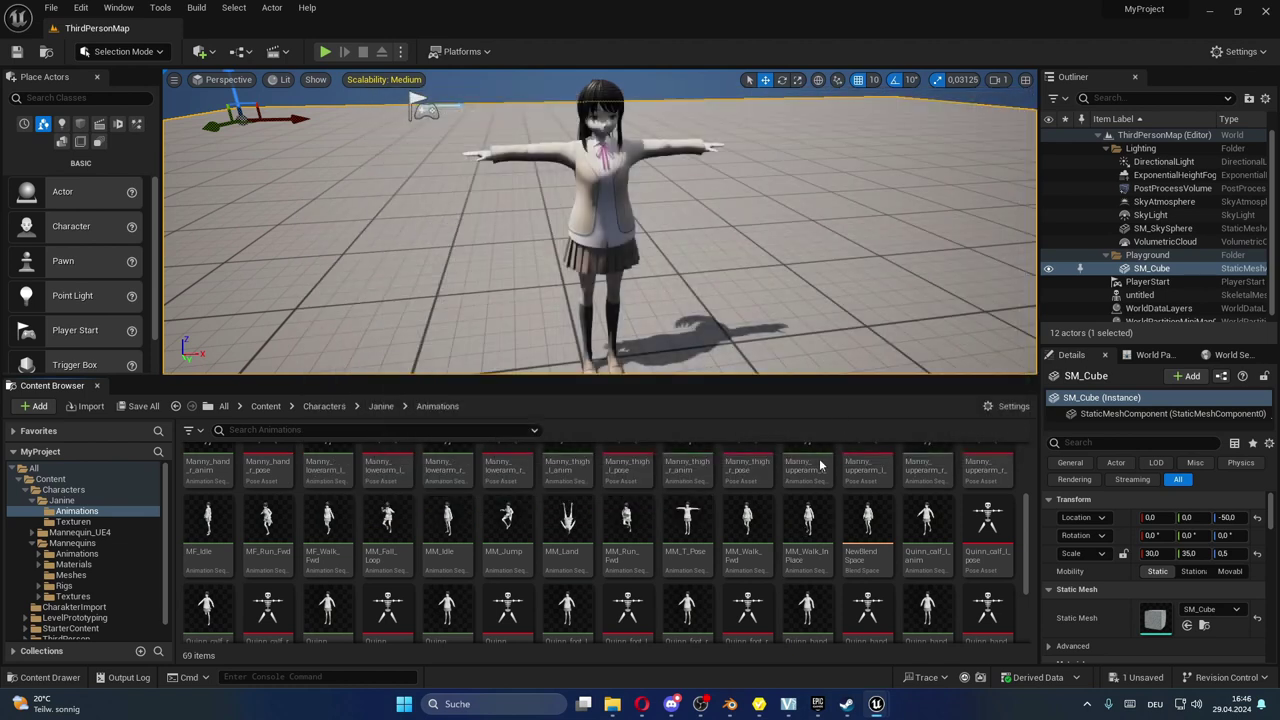
{"action": "scroll", "coordinate": [808, 528], "scroll_direction": "down", "scroll_amount": 2}
{"action": "left_click", "coordinate": [930, 595]}
{"action": "double_click", "coordinate": [935, 596]}
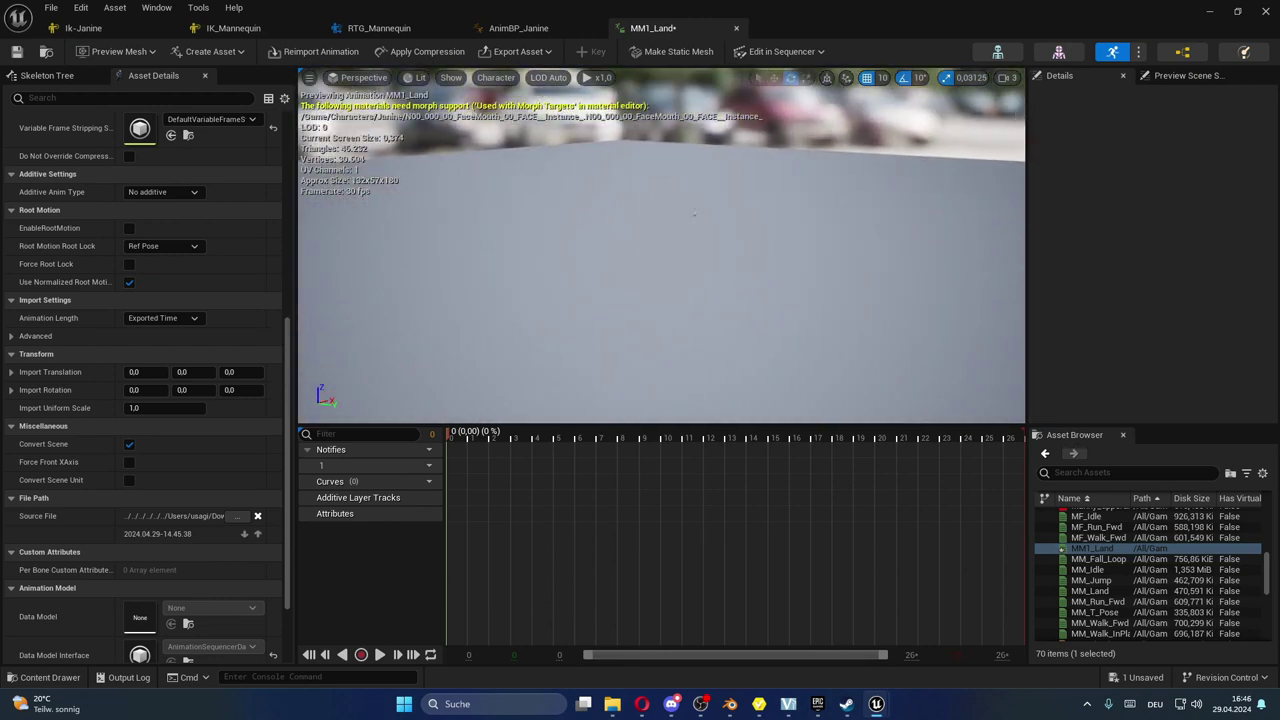
- Reimport MM1_Land with Import Rotation X 180 and Import Uniform Scale 50
{"action": "left_click_drag", "start_coordinate": [727, 282], "coordinate": [727, 330]}
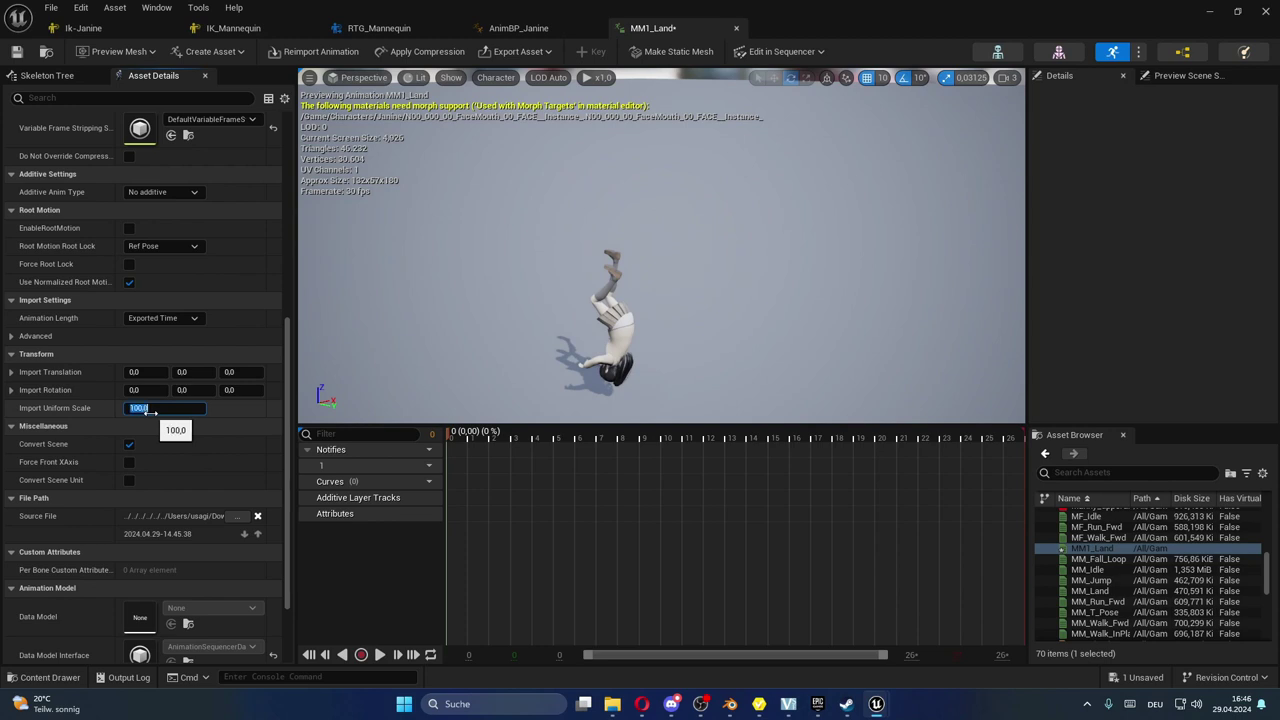
{"action": "left_click", "coordinate": [1080, 546]}
{"action": "left_click", "coordinate": [1080, 538]}
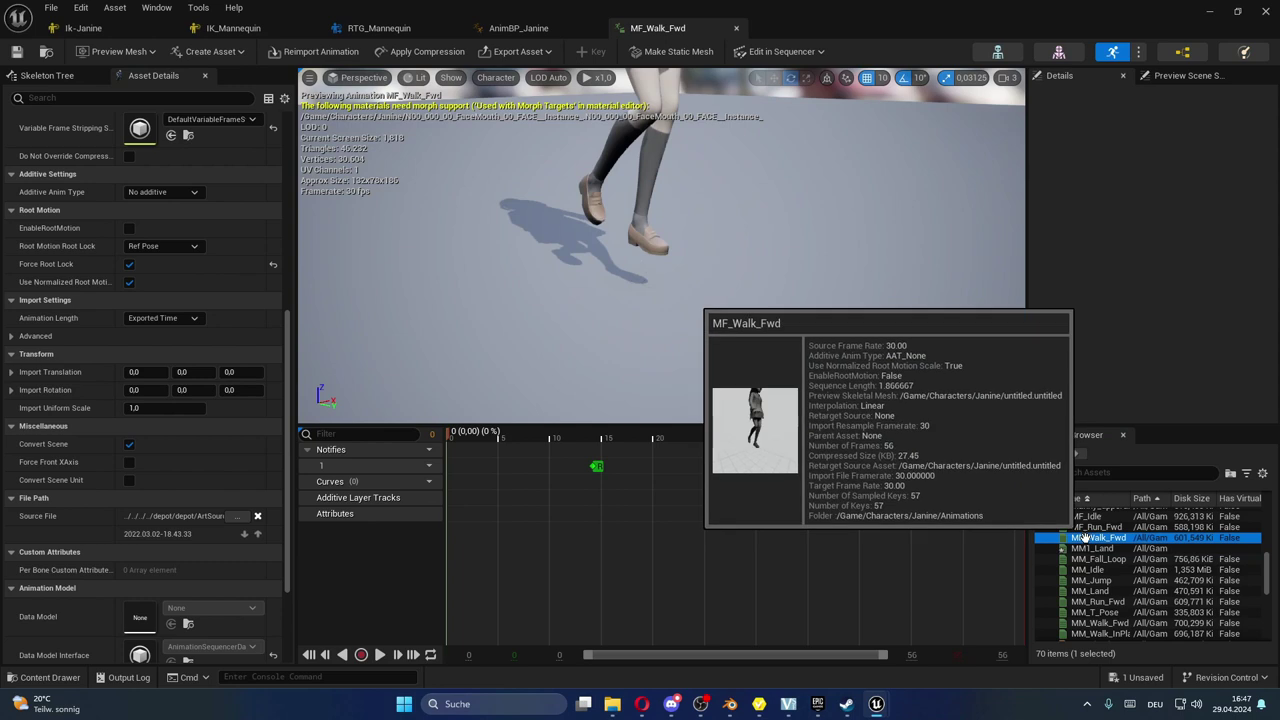
{"action": "left_click", "coordinate": [1100, 548]}
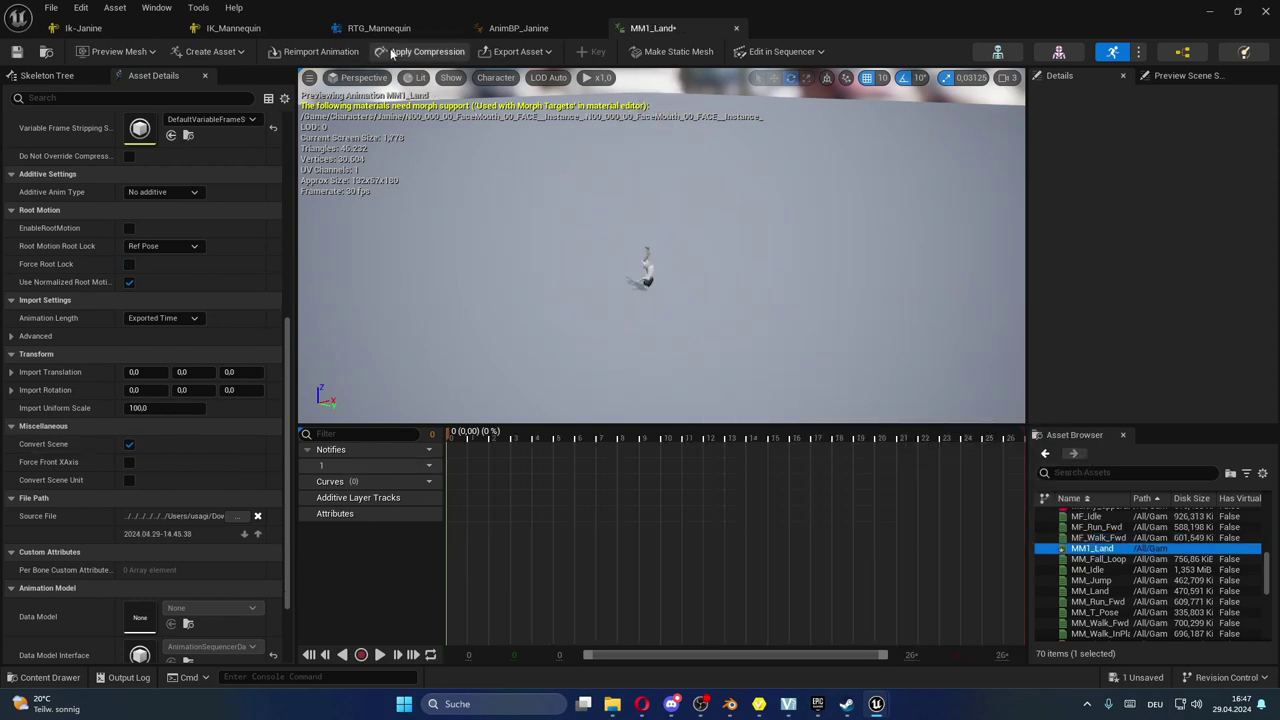
{"action": "left_click", "coordinate": [281, 55]}
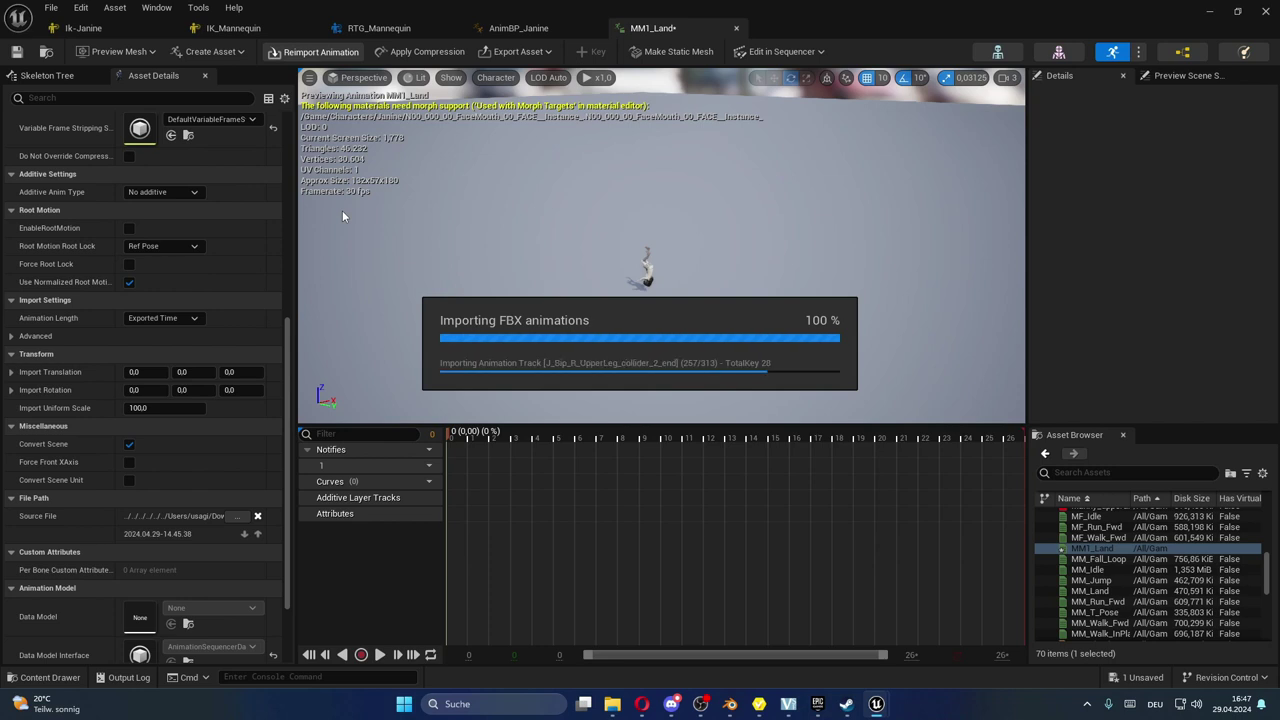
{"action": "left_click", "coordinate": [1018, 101]}
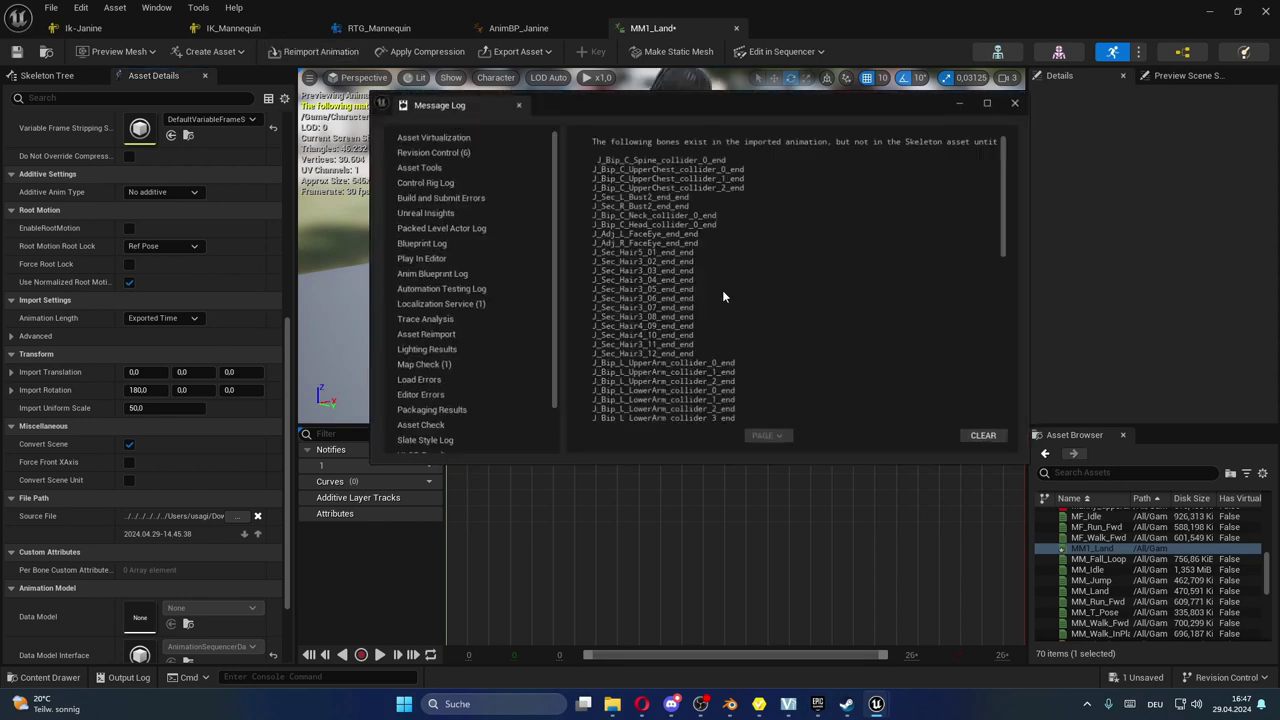
- Change MM1_Land's Import Uniform Scale to 10 and reimport it
{"action": "left_click", "coordinate": [1018, 101]}
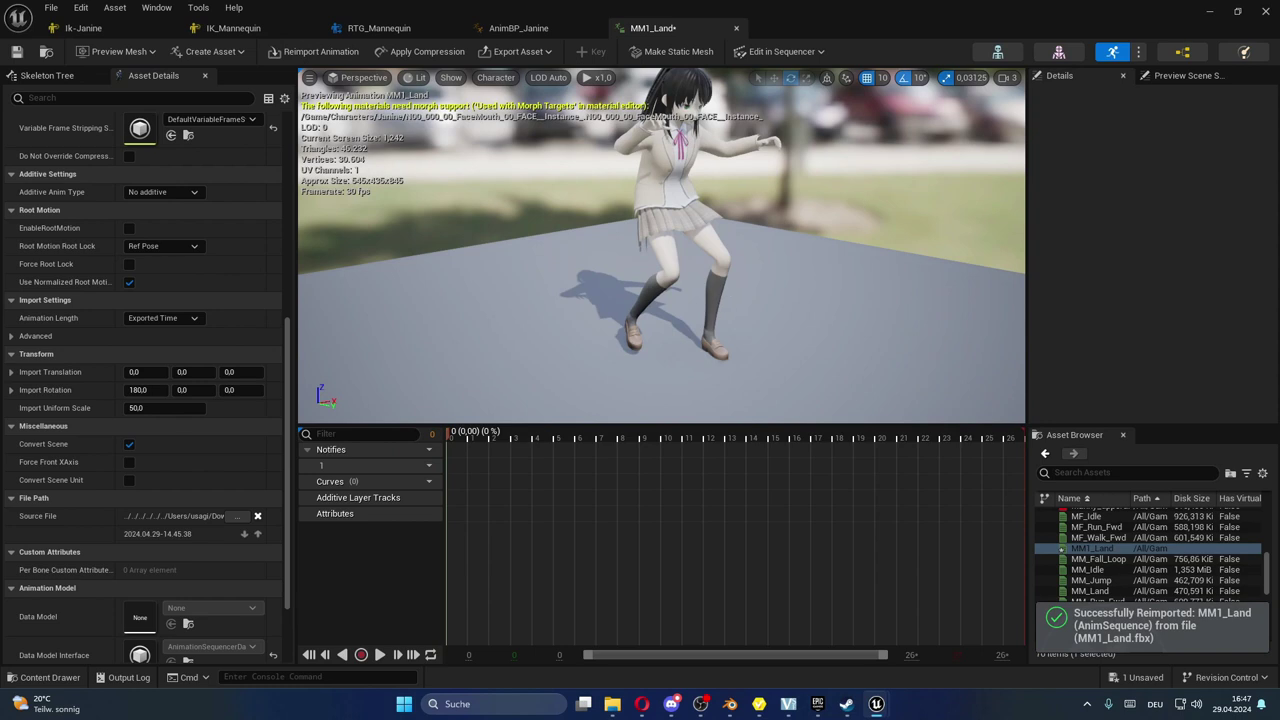
{"action": "left_click", "coordinate": [1117, 568]}
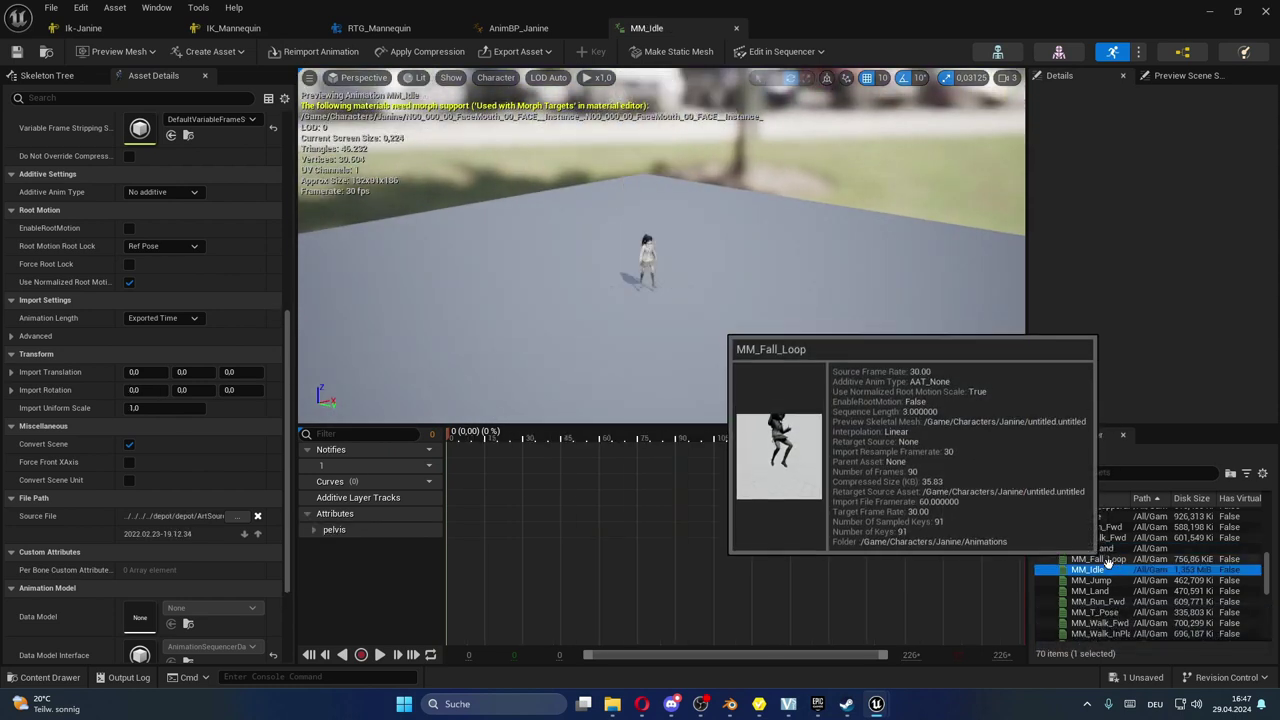
{"action": "left_click", "coordinate": [1107, 549]}
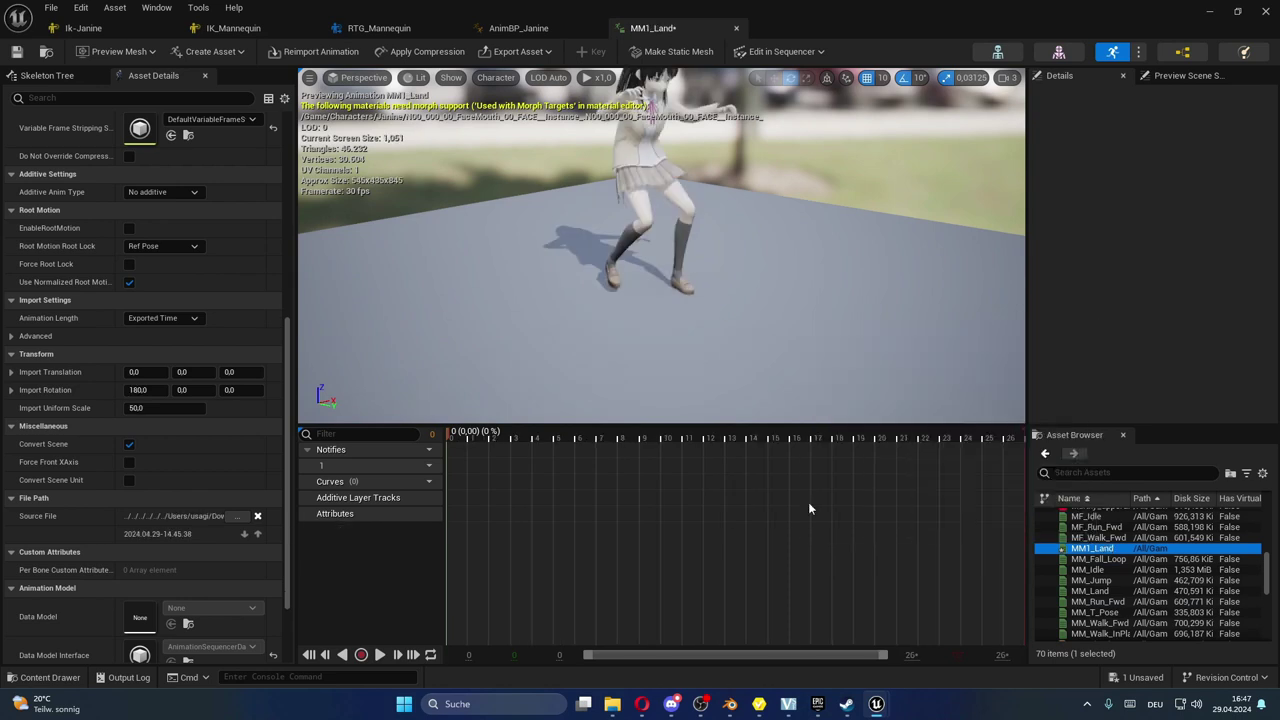
{"action": "left_click", "coordinate": [160, 409]}
{"action": "type", "text": "10"}
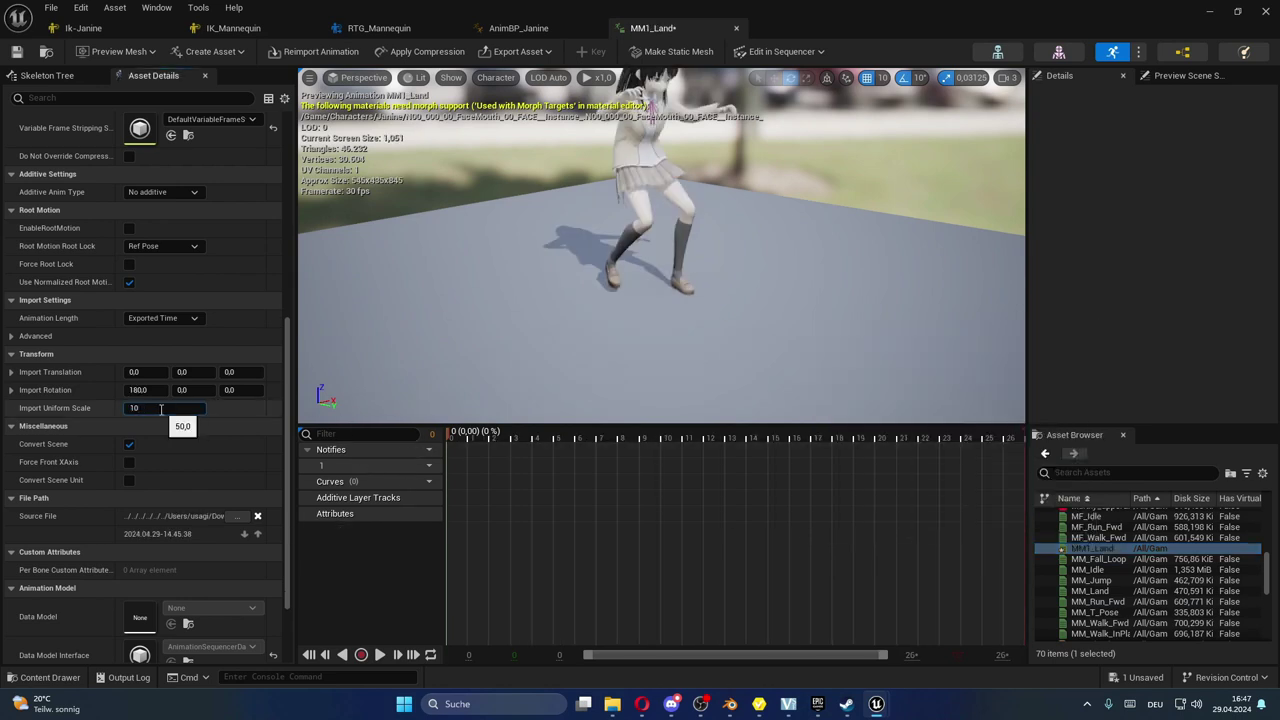
{"action": "key", "text": "Return"}
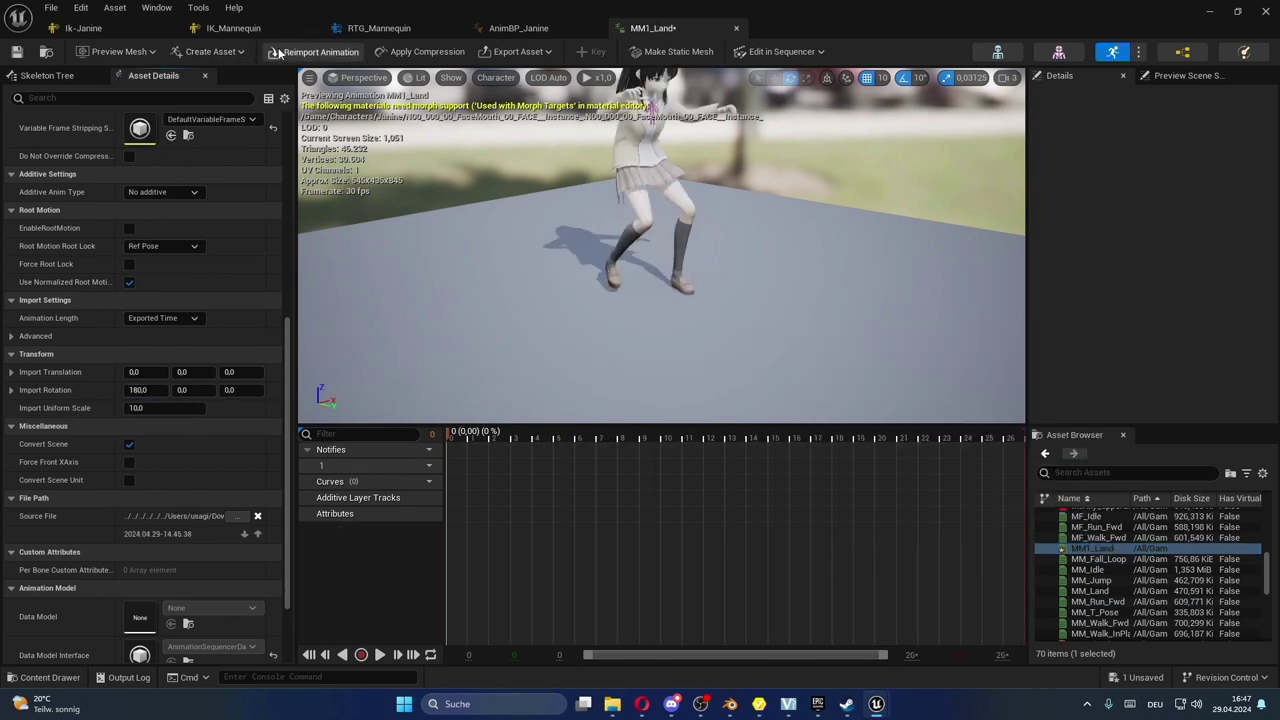
{"action": "left_click", "coordinate": [281, 54]}
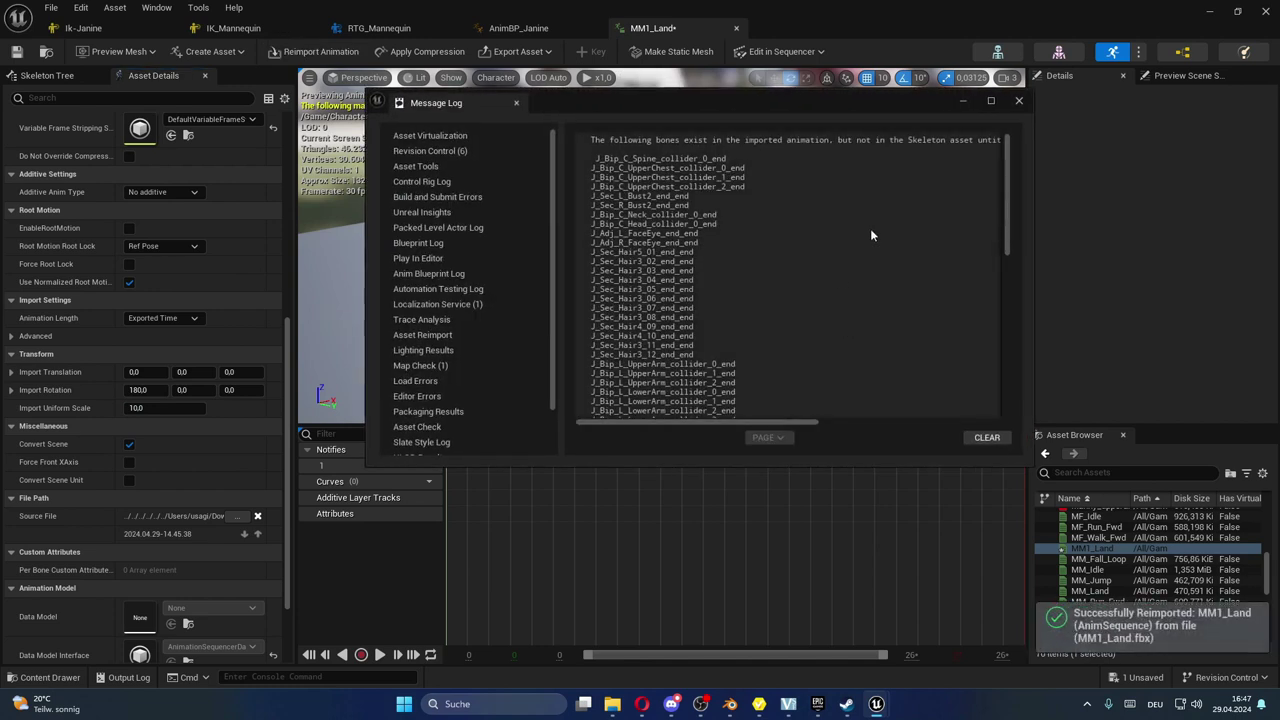
{"action": "left_click", "coordinate": [1017, 101]}
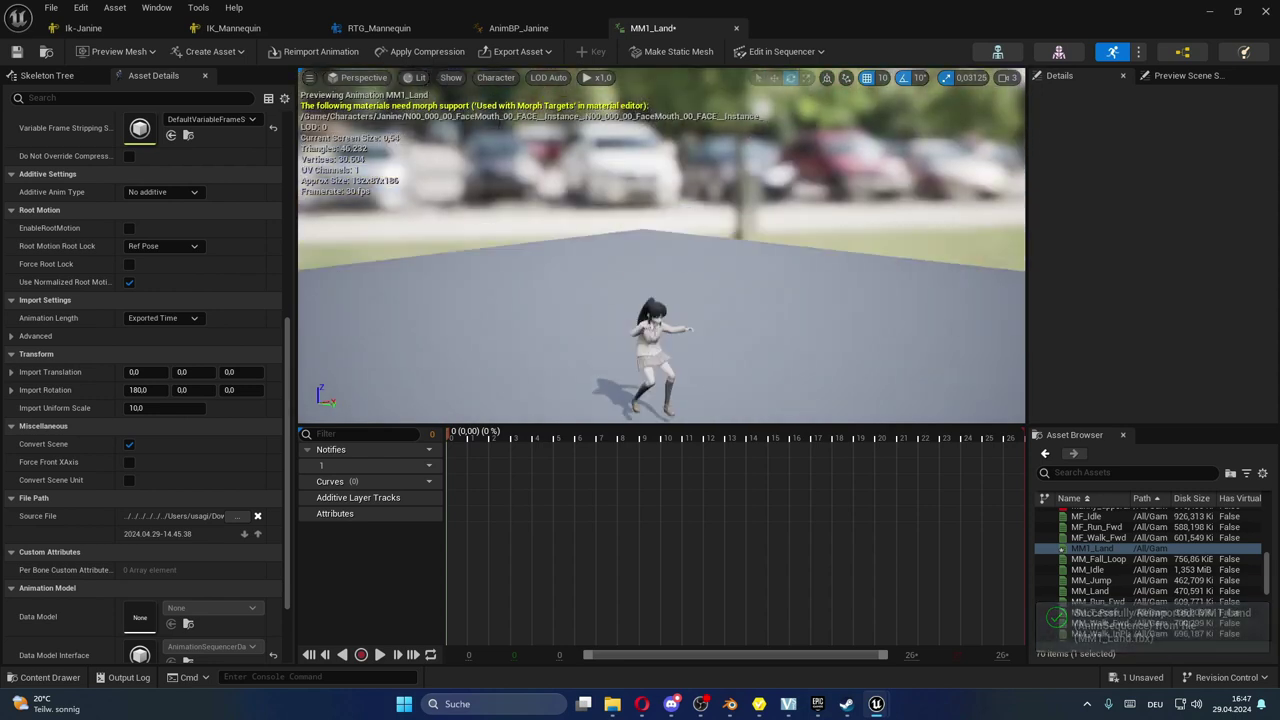
- Compare MM1_Land against MF_Walk_Fwd in the preview, then save MM1_Land
{"action": "left_click", "coordinate": [1095, 537]}
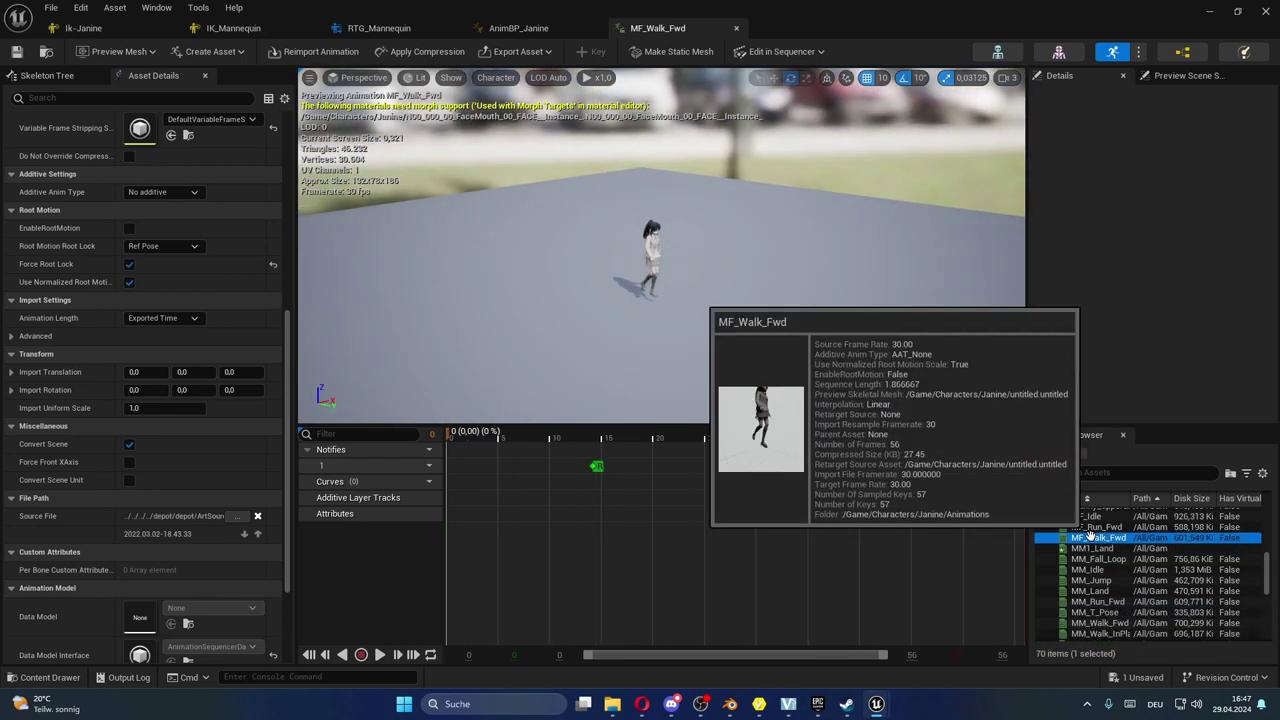
{"action": "left_click", "coordinate": [1092, 548]}
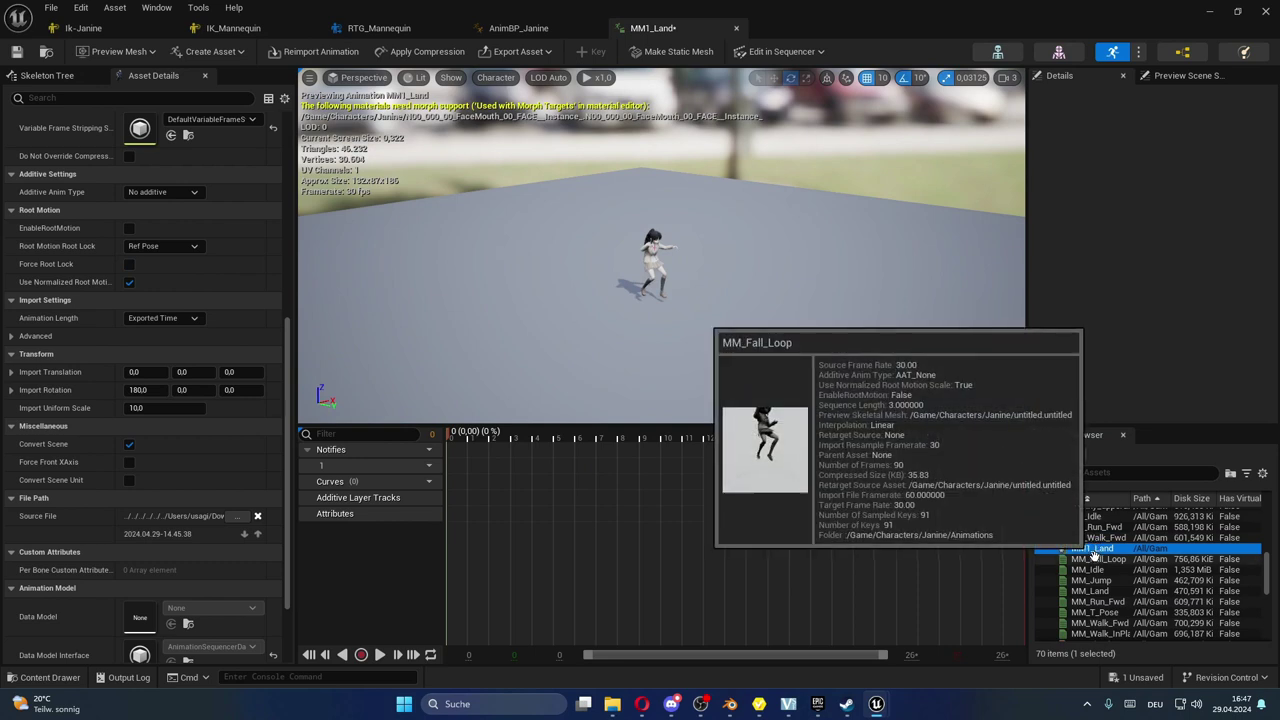
{"action": "left_click", "coordinate": [1095, 537]}
{"action": "left_click", "coordinate": [1093, 548]}
{"action": "right_click_drag", "start_coordinate": [700, 260], "coordinate": [640, 250]}
{"action": "right_click_drag", "start_coordinate": [826, 297], "coordinate": [826, 297]}
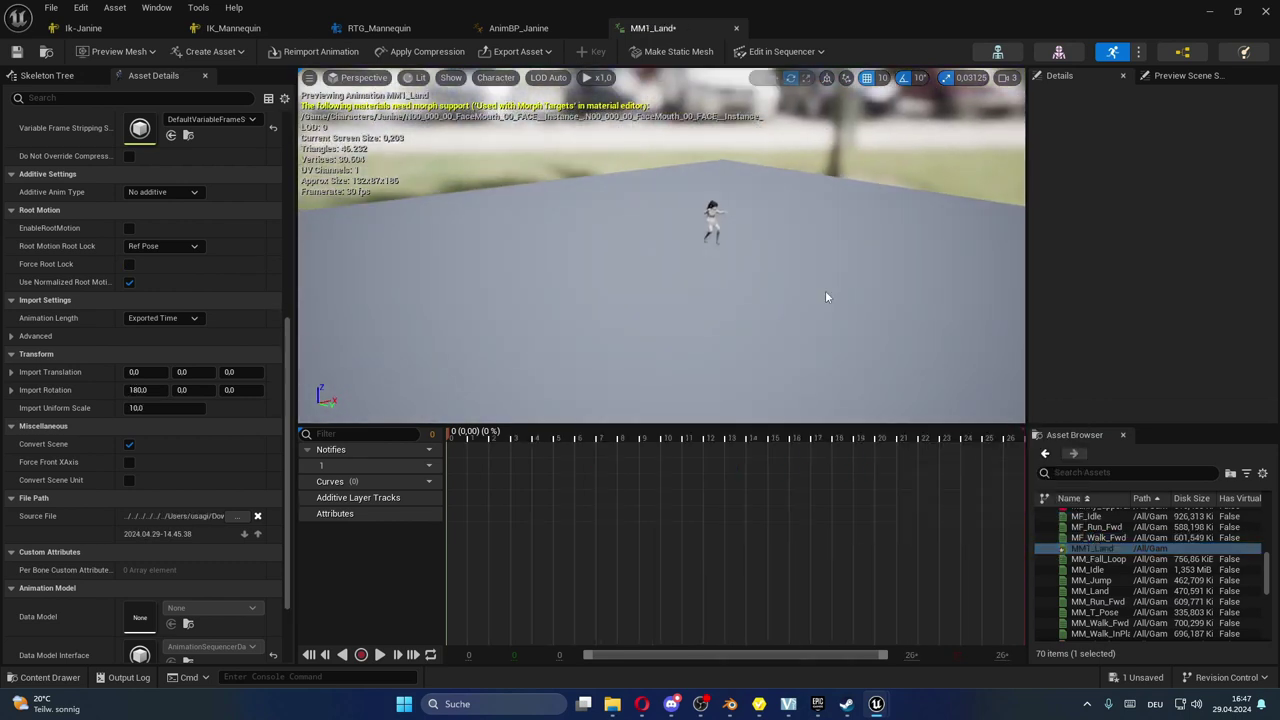
{"action": "left_click", "coordinate": [16, 51]}
- Replace the Land state's MM_Land player with MM1_Land wired into Apply Additive's Additive pin
{"action": "left_click", "coordinate": [533, 28]}
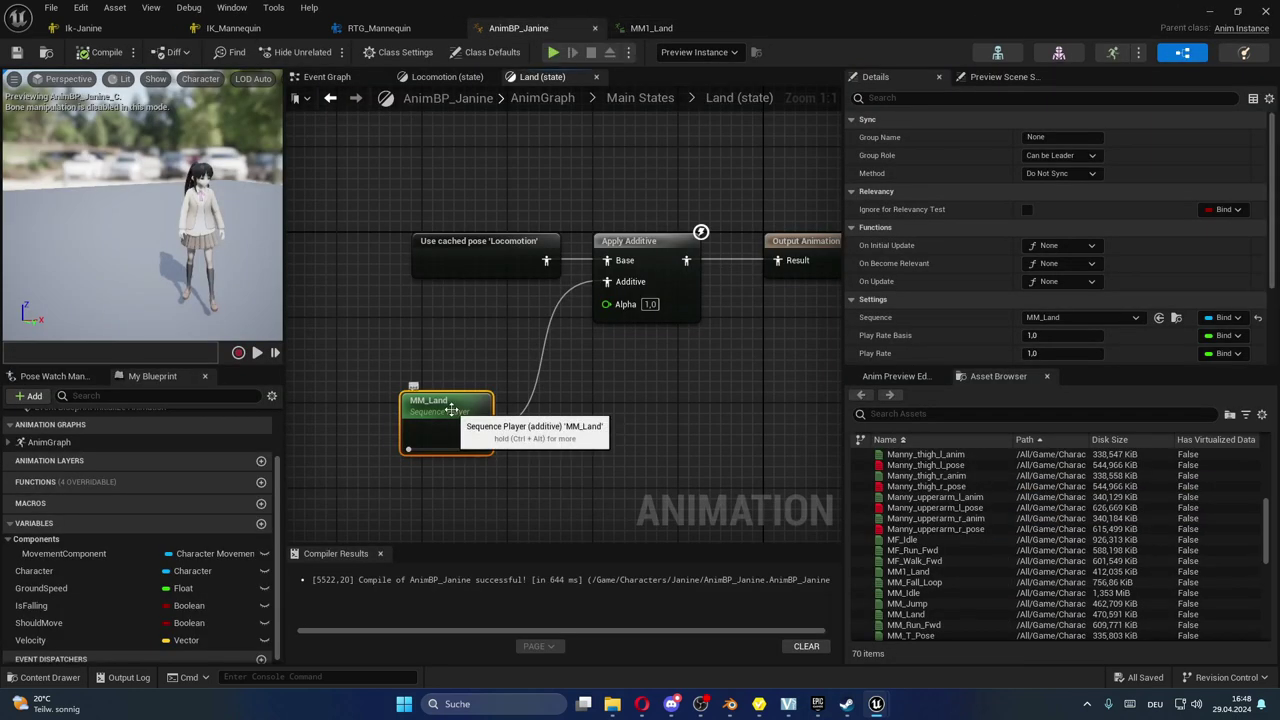
{"action": "key", "text": "Delete"}
{"action": "left_click_drag", "start_coordinate": [929, 569], "coordinate": [440, 372]}
{"action": "left_click_drag", "start_coordinate": [497, 409], "coordinate": [610, 283]}
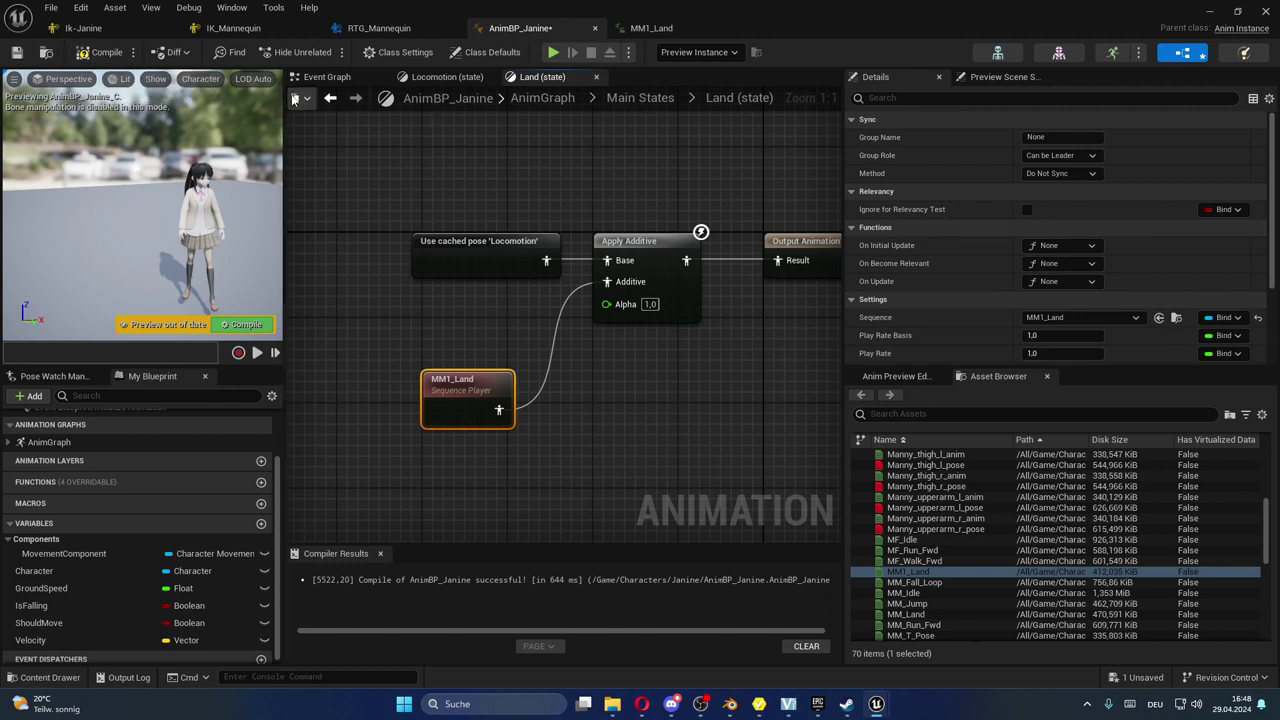
{"action": "left_click", "coordinate": [330, 97]}
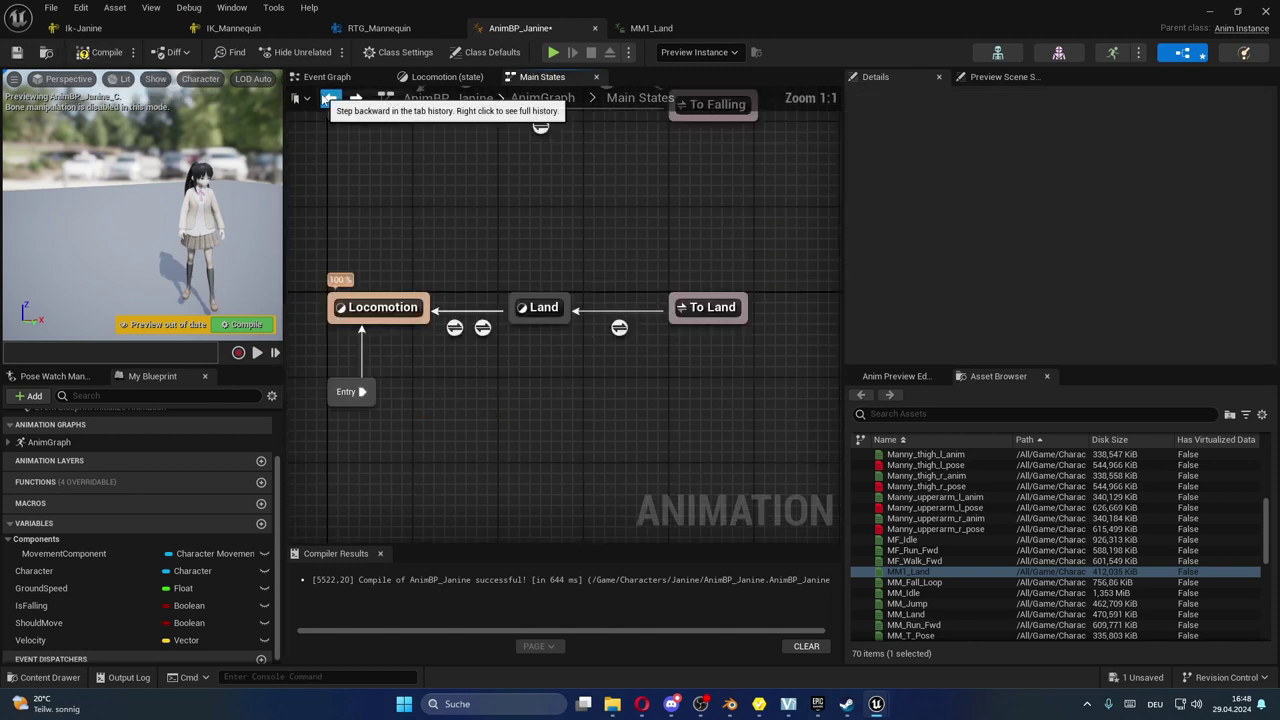
- Replace the Fall Loop state's old MM_Fall_Loop node with a fresh MM_Fall_Loop sequence player
{"action": "left_click", "coordinate": [702, 309]}
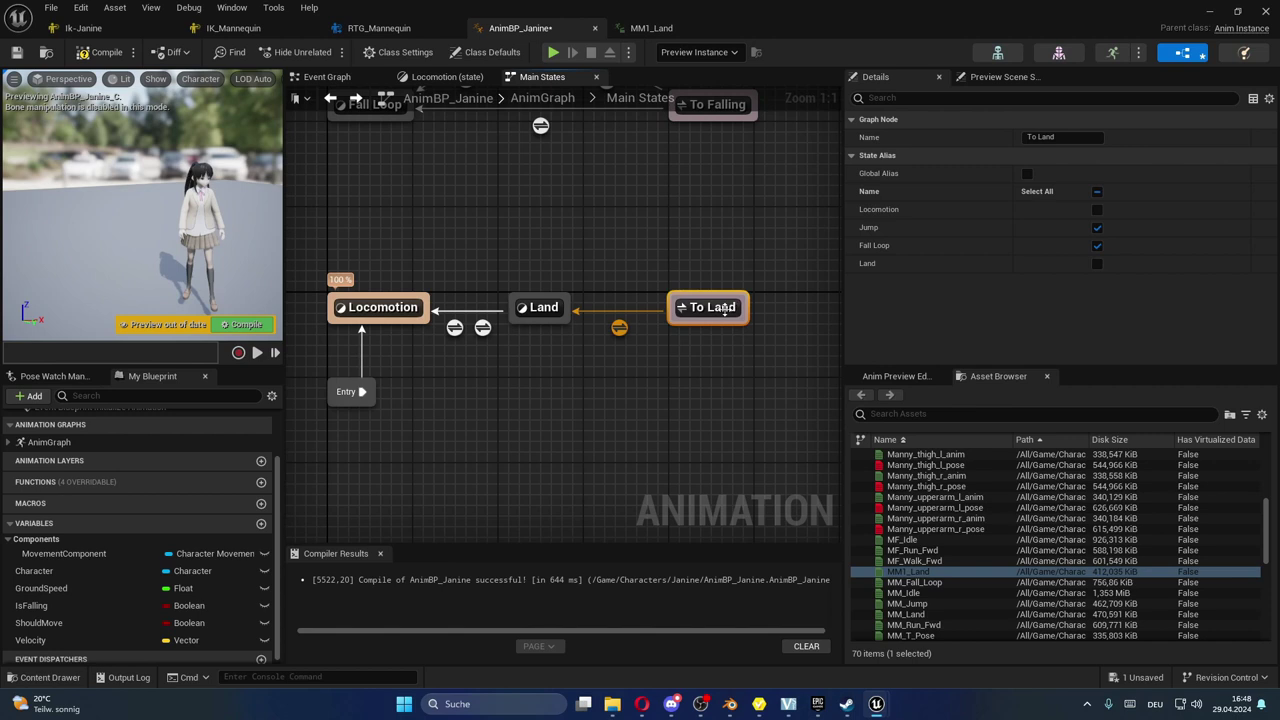
{"action": "right_click_drag", "start_coordinate": [420, 260], "coordinate": [448, 396]}
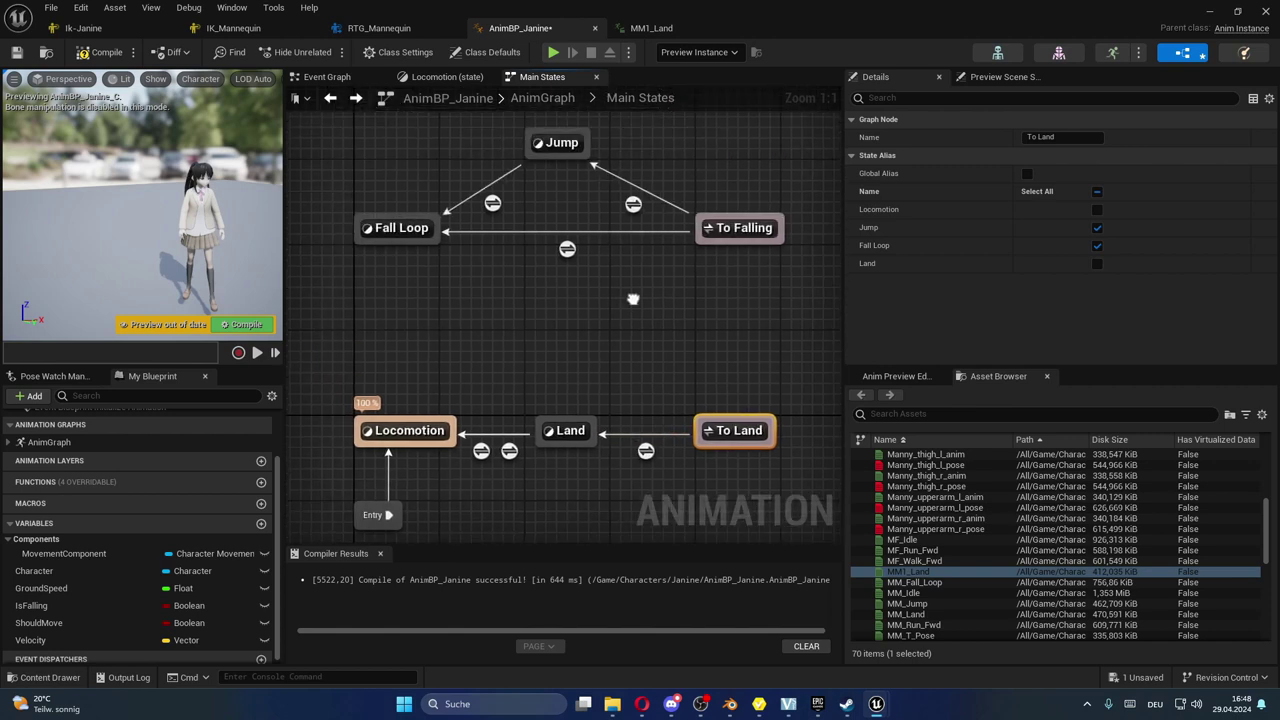
{"action": "double_click", "coordinate": [411, 236]}
{"action": "right_click_drag", "start_coordinate": [419, 303], "coordinate": [529, 317]}
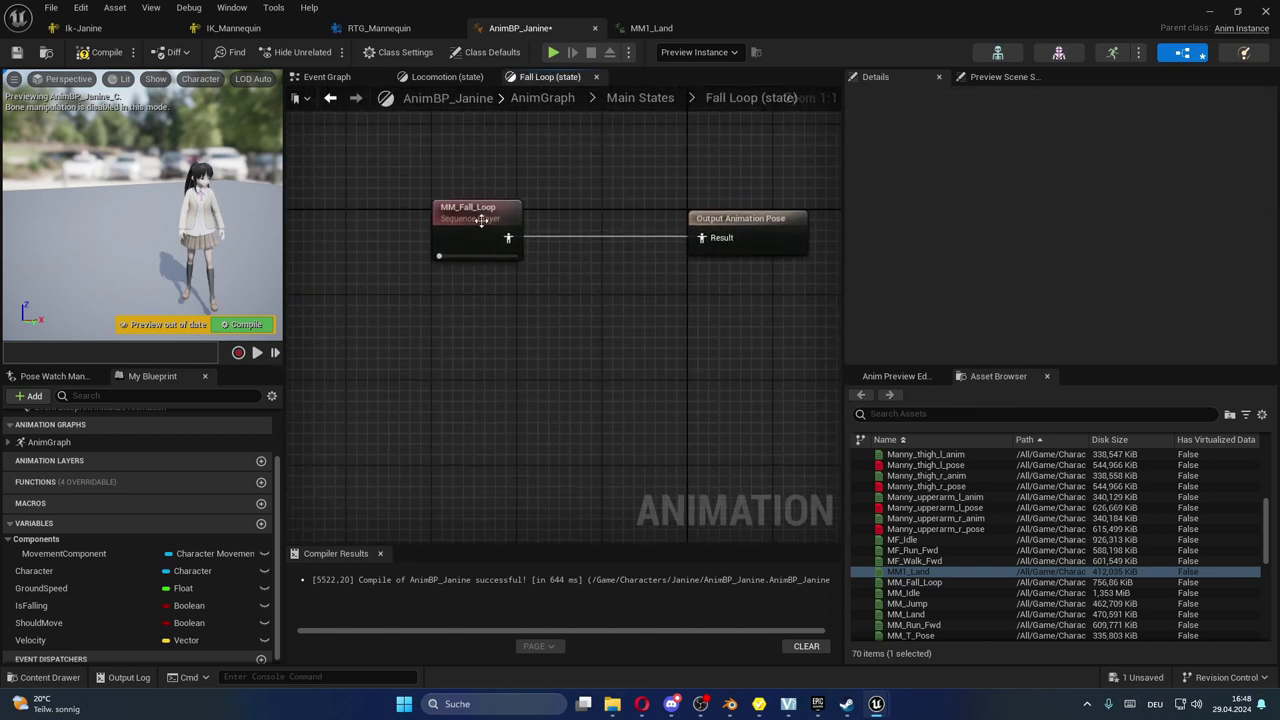
{"action": "left_click", "coordinate": [481, 221]}
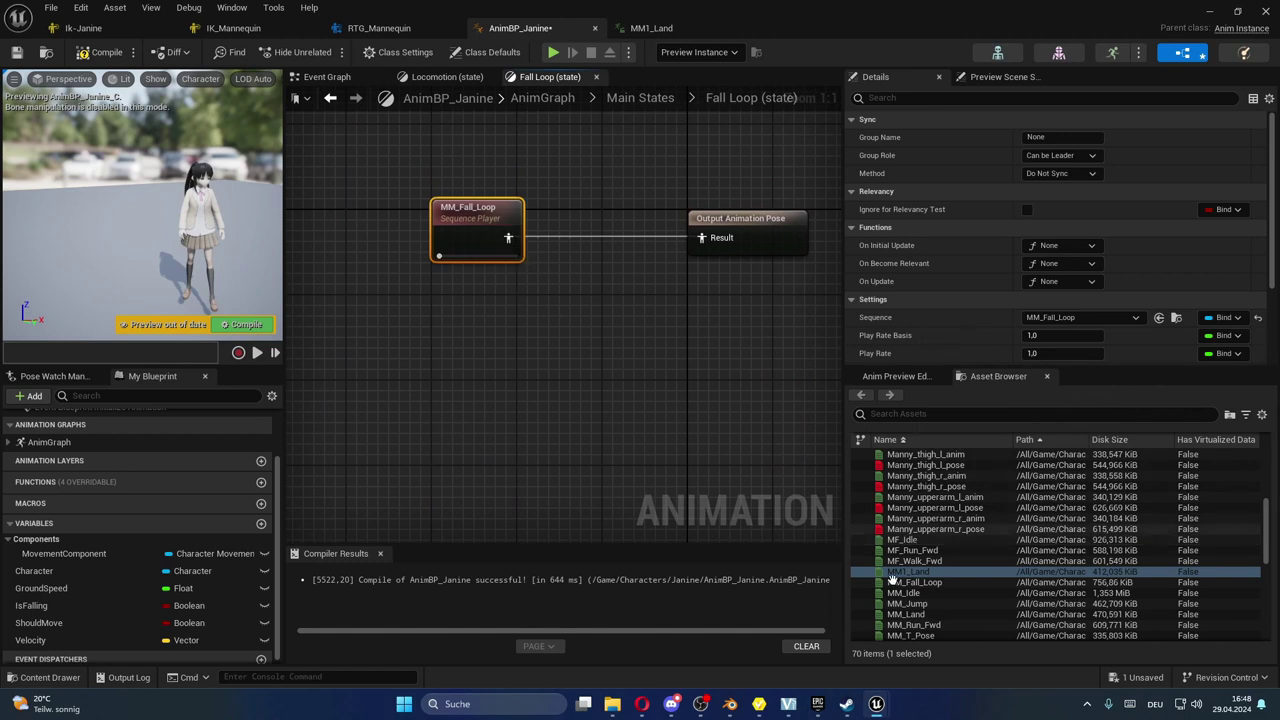
{"action": "scroll", "coordinate": [960, 597], "scroll_direction": "down", "scroll_amount": 2}
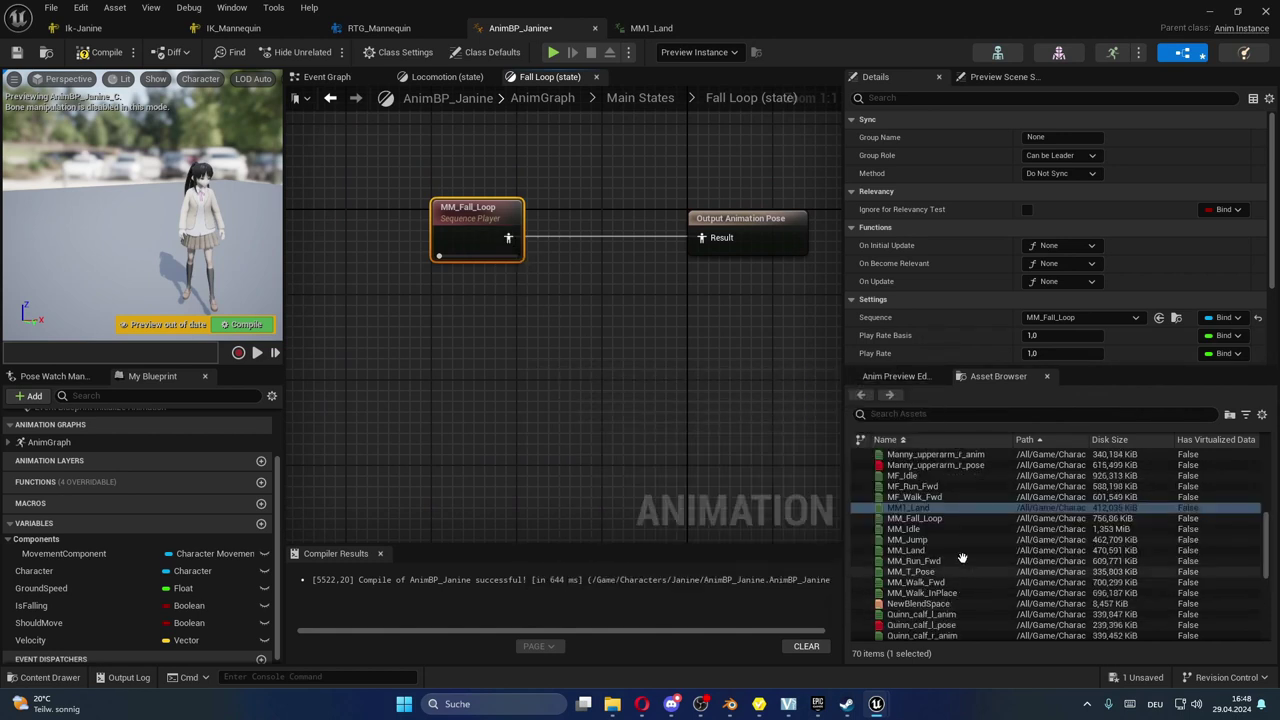
{"action": "mouse_move", "coordinate": [930, 518]}
{"action": "left_mouse_down"}
{"action": "mouse_move", "coordinate": [477, 369]}
{"action": "mouse_move", "coordinate": [672, 245]}
{"action": "left_mouse_up"}
{"action": "left_click", "coordinate": [470, 212]}
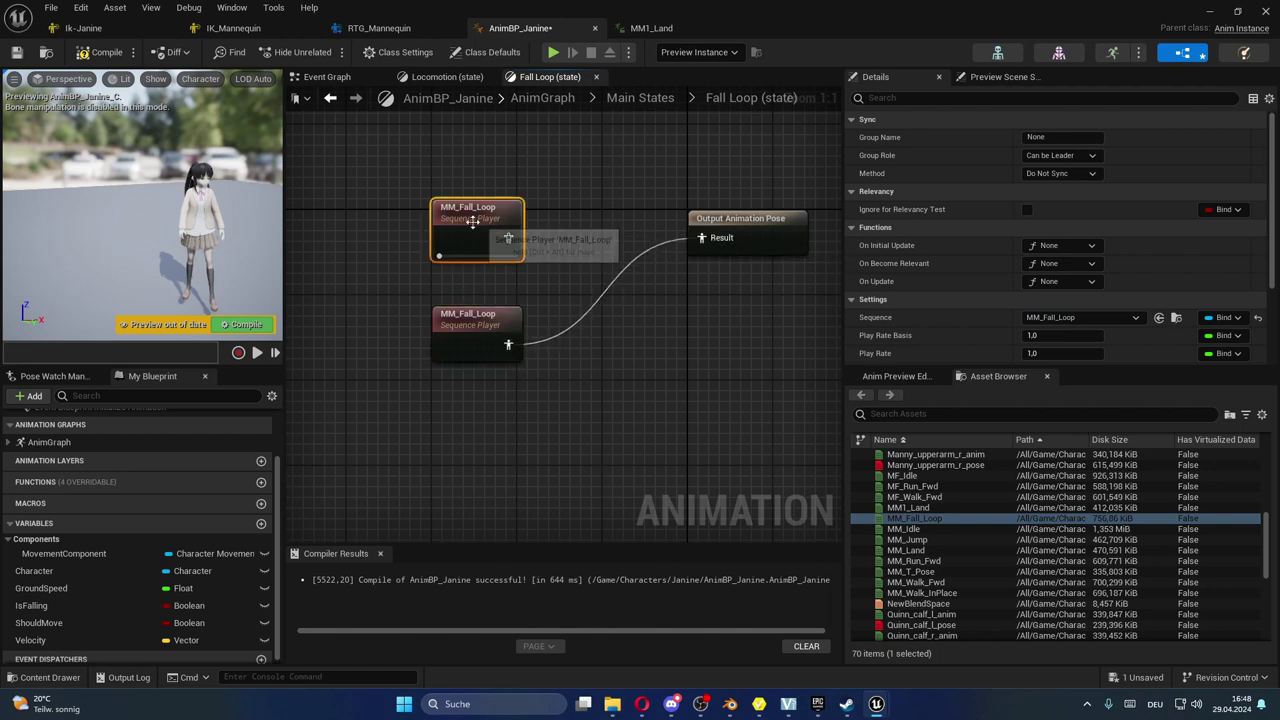
{"action": "key", "text": "Delete"}
{"action": "left_click", "coordinate": [330, 97]}
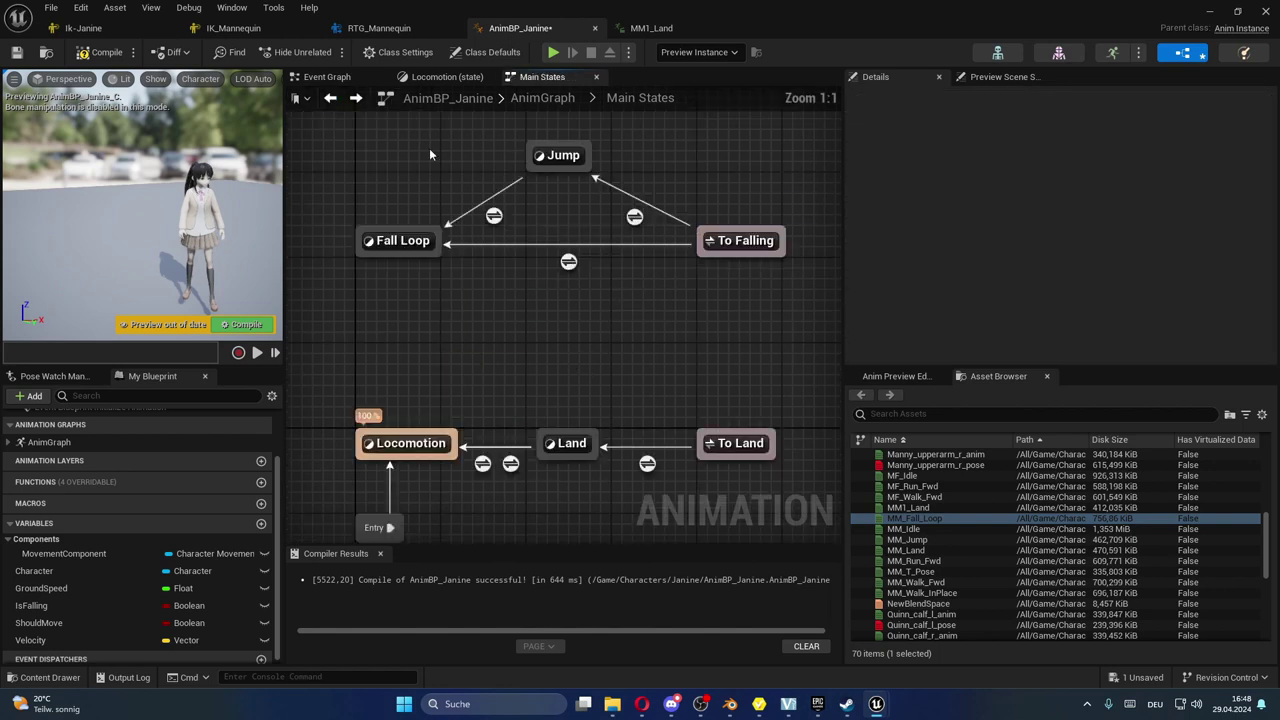
- Wire a new MM_Jump sequence player to the Jump state's Output Animation Pose
{"action": "left_click", "coordinate": [740, 240]}
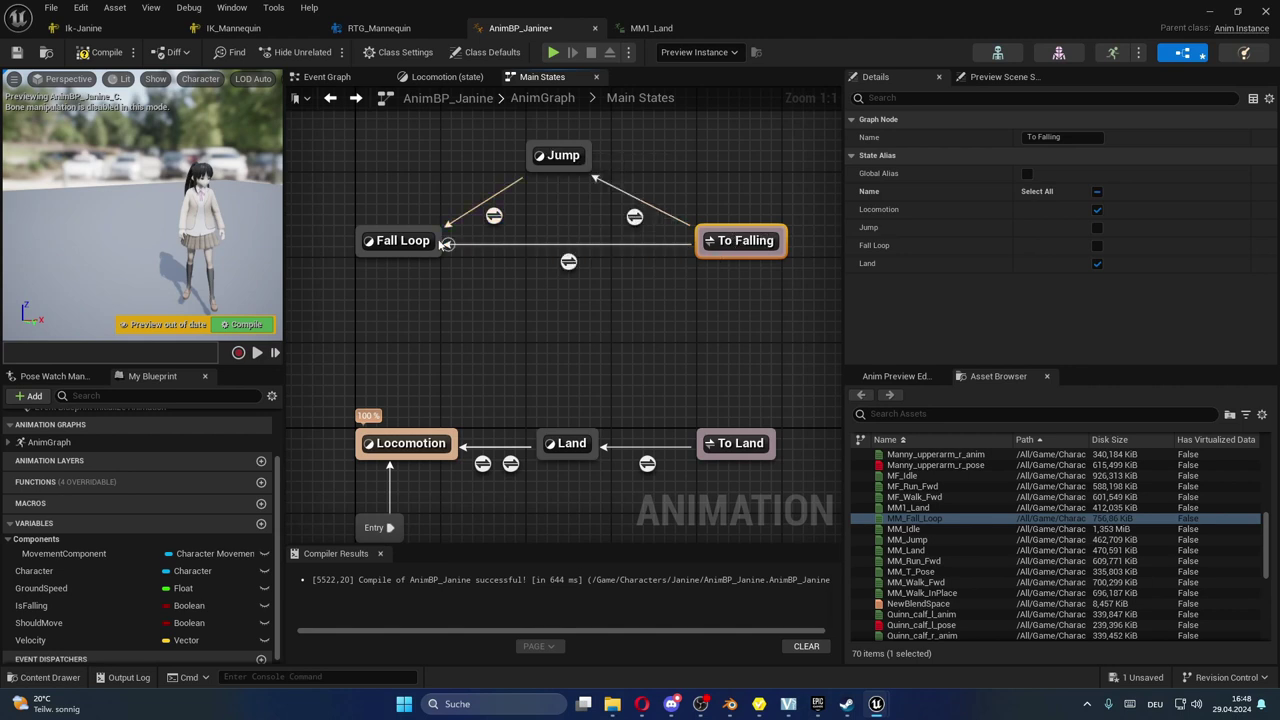
{"action": "double_click", "coordinate": [558, 153]}
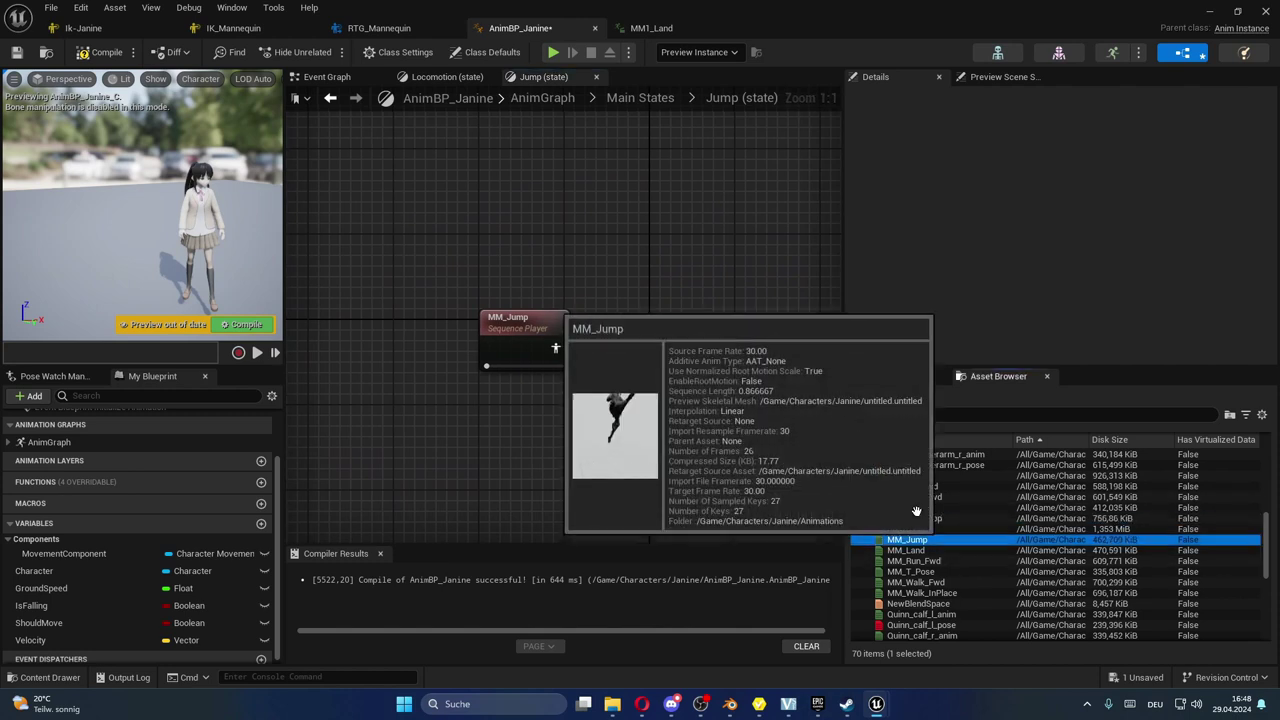
{"action": "left_click_drag", "start_coordinate": [940, 540], "coordinate": [573, 263]}
{"action": "left_click_drag", "start_coordinate": [633, 327], "coordinate": [663, 347]}
{"action": "left_click", "coordinate": [537, 316]}
{"action": "key", "text": "Delete"}
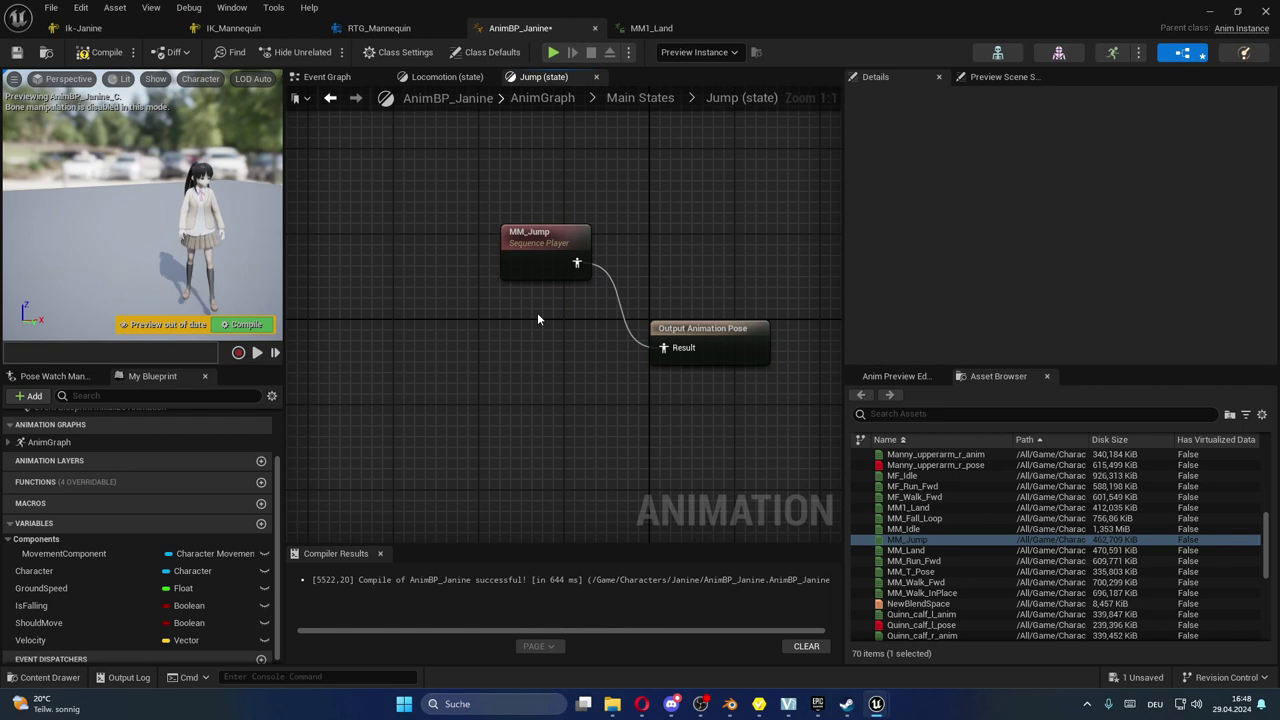
- Compile and save AnimBP_Janine
{"action": "left_click", "coordinate": [100, 52]}
{"action": "left_click", "coordinate": [16, 52]}
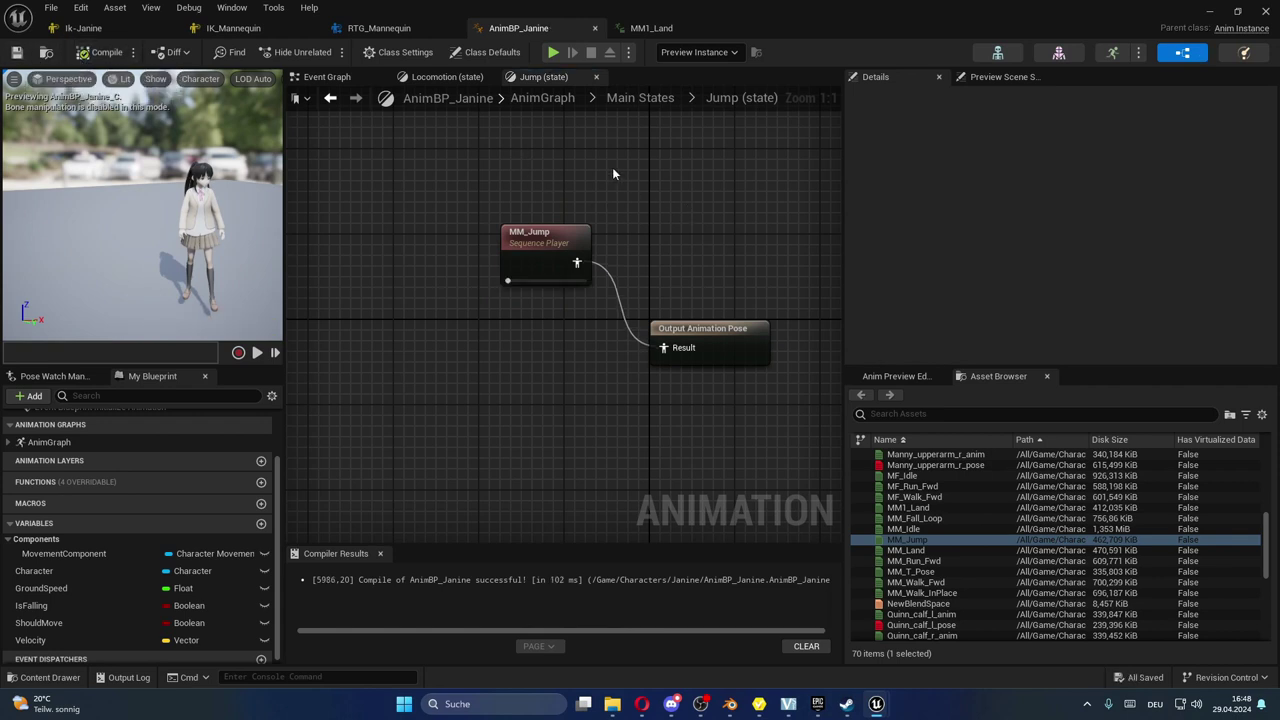
{"action": "left_click_drag", "start_coordinate": [540, 236], "coordinate": [530, 311]}
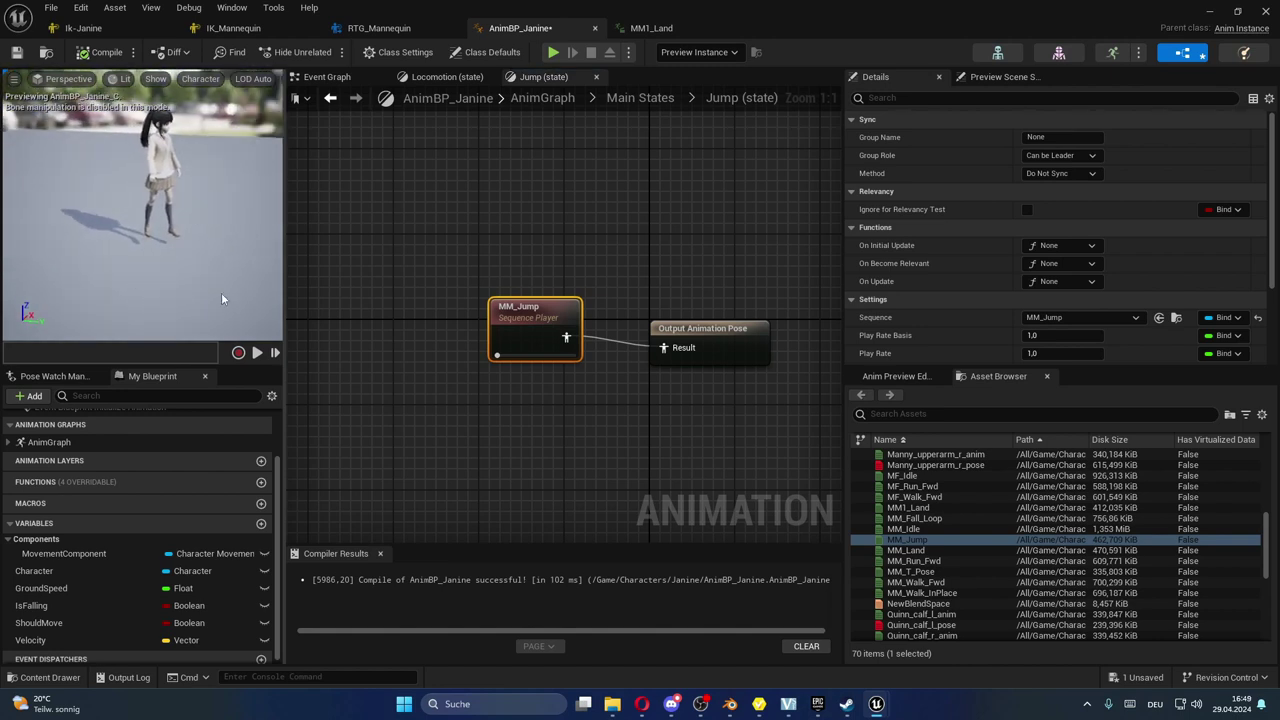
{"action": "scroll", "coordinate": [182, 264], "scroll_direction": "up", "scroll_amount": 5}
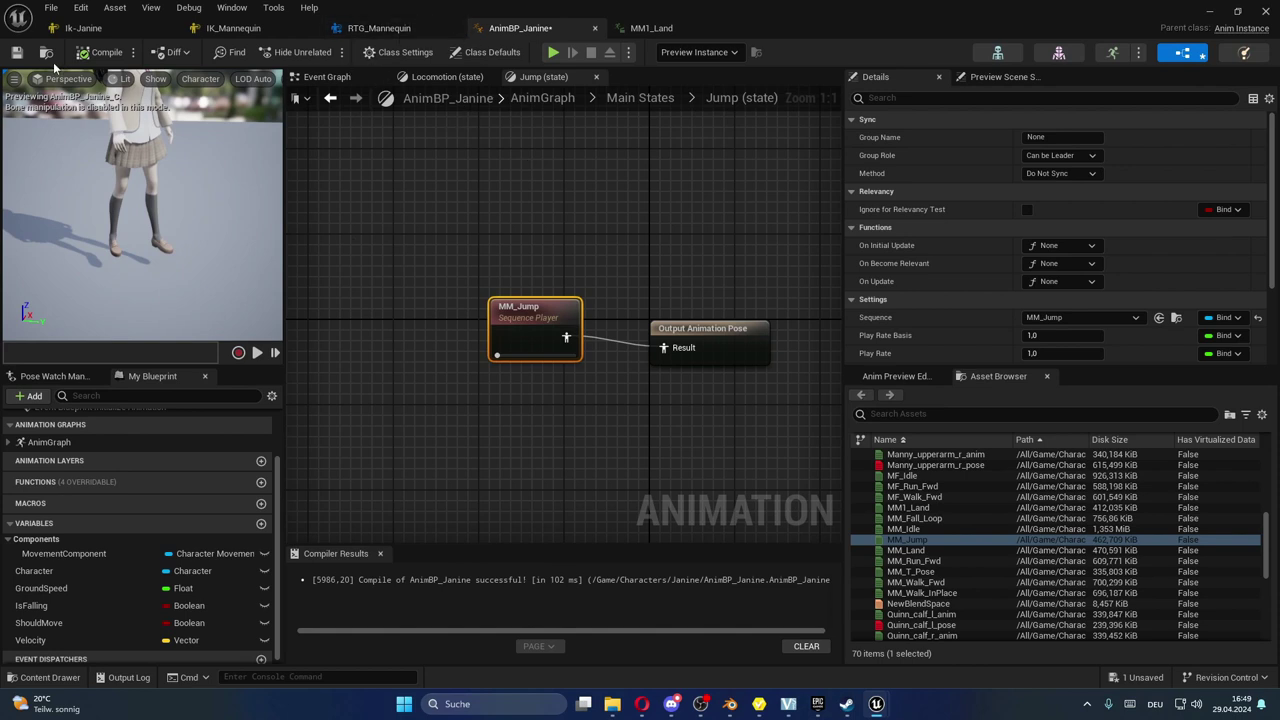
{"action": "left_click", "coordinate": [17, 53]}
- Minimize the blueprint editor and delete the Janine character from the level
{"action": "left_click_drag", "start_coordinate": [860, 17], "coordinate": [951, 97]}
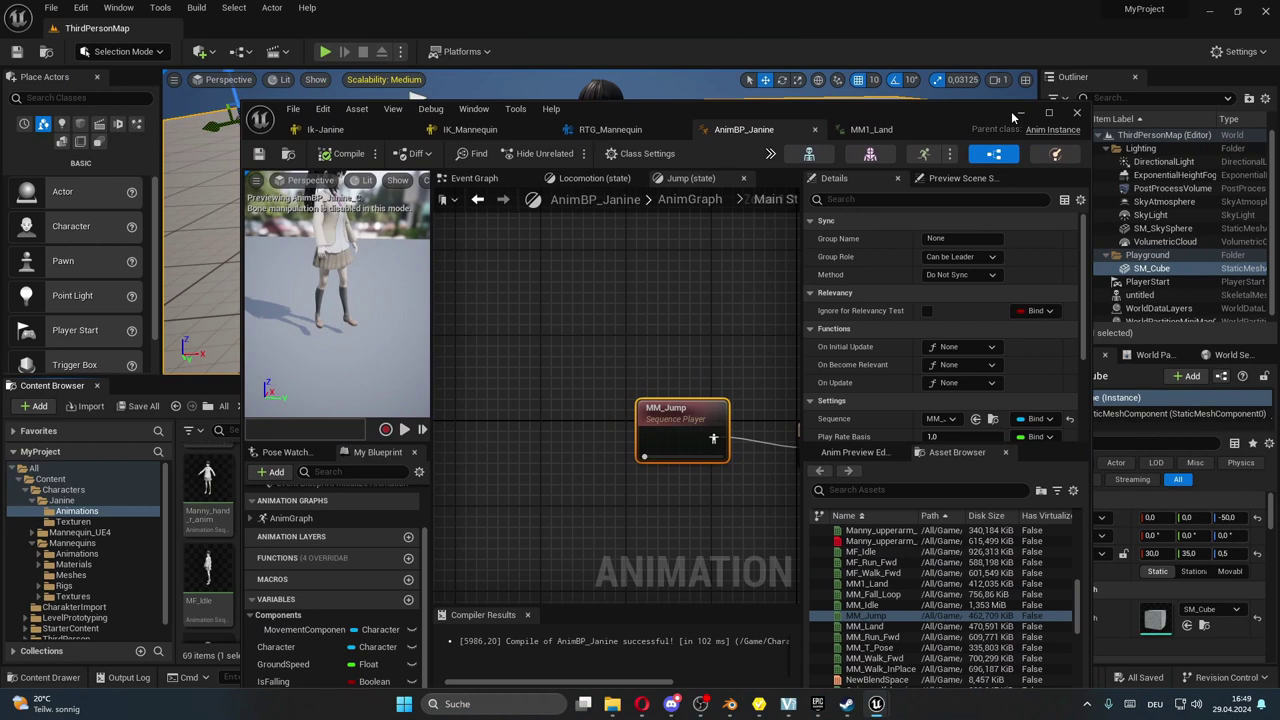
{"action": "left_click", "coordinate": [1022, 113]}
{"action": "left_click", "coordinate": [589, 196]}
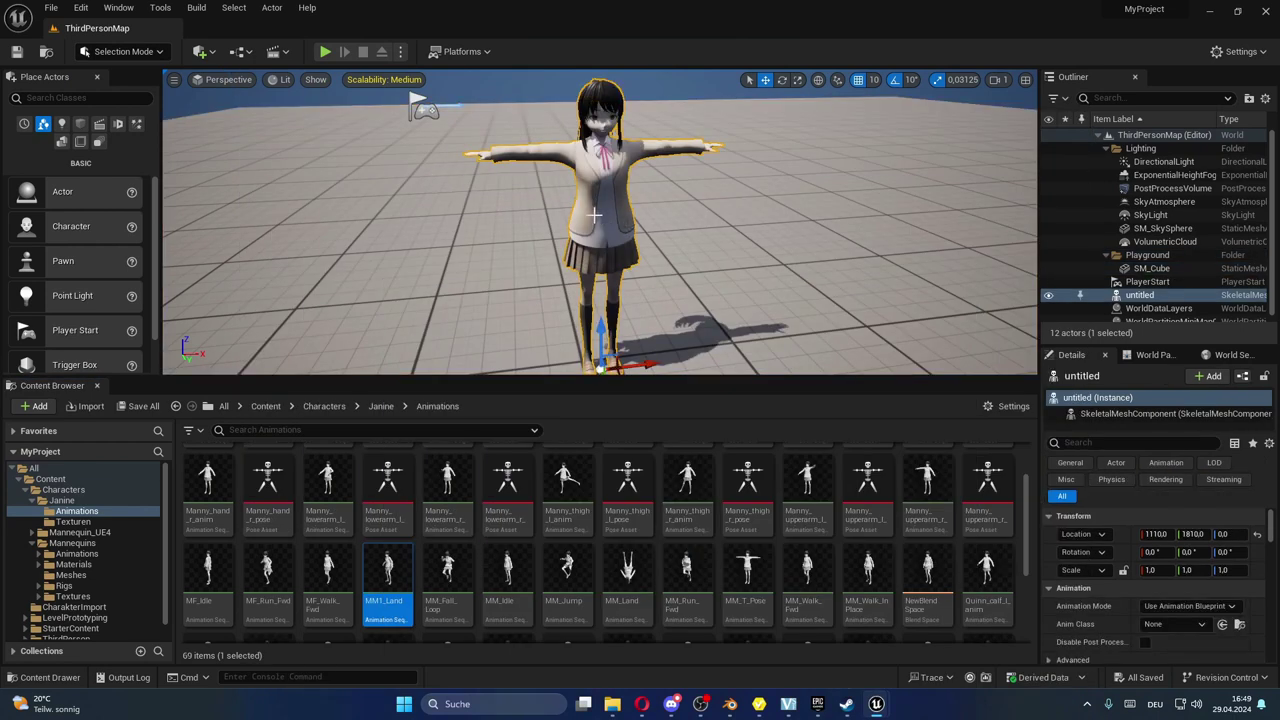
{"action": "key", "text": "Delete"}
{"action": "right_click", "coordinate": [728, 187]}
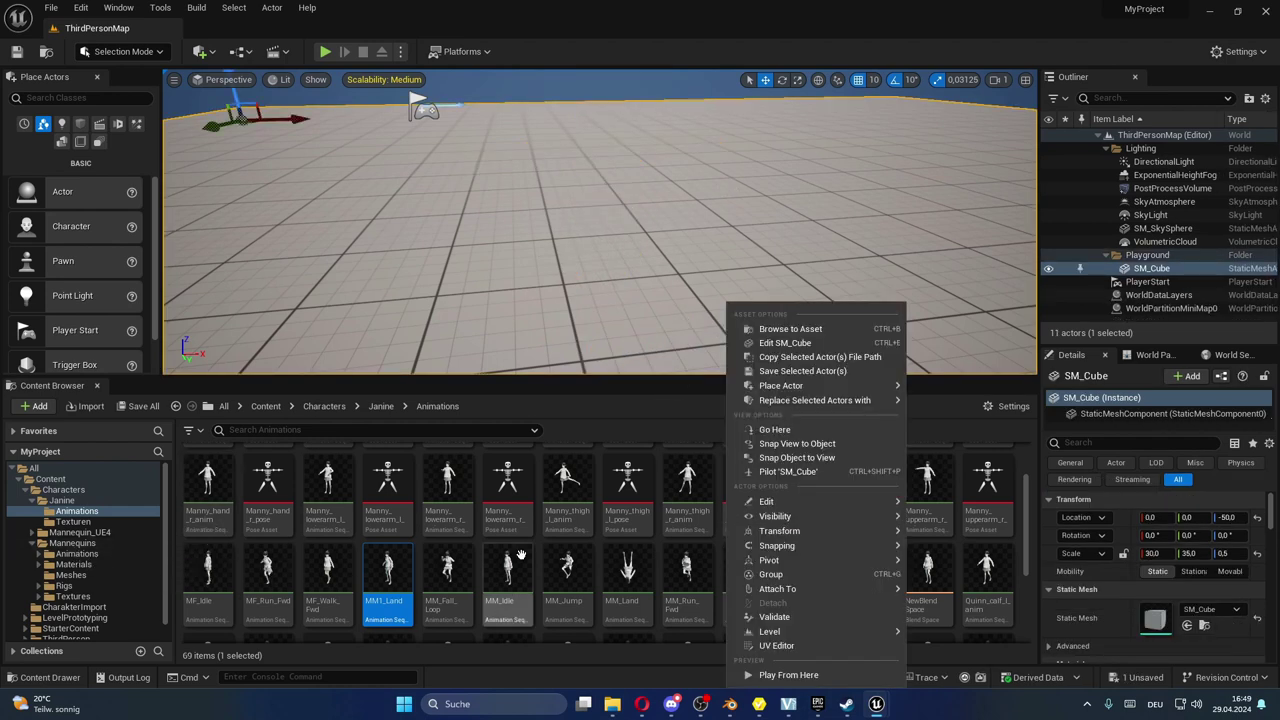
{"action": "left_click", "coordinate": [591, 405]}
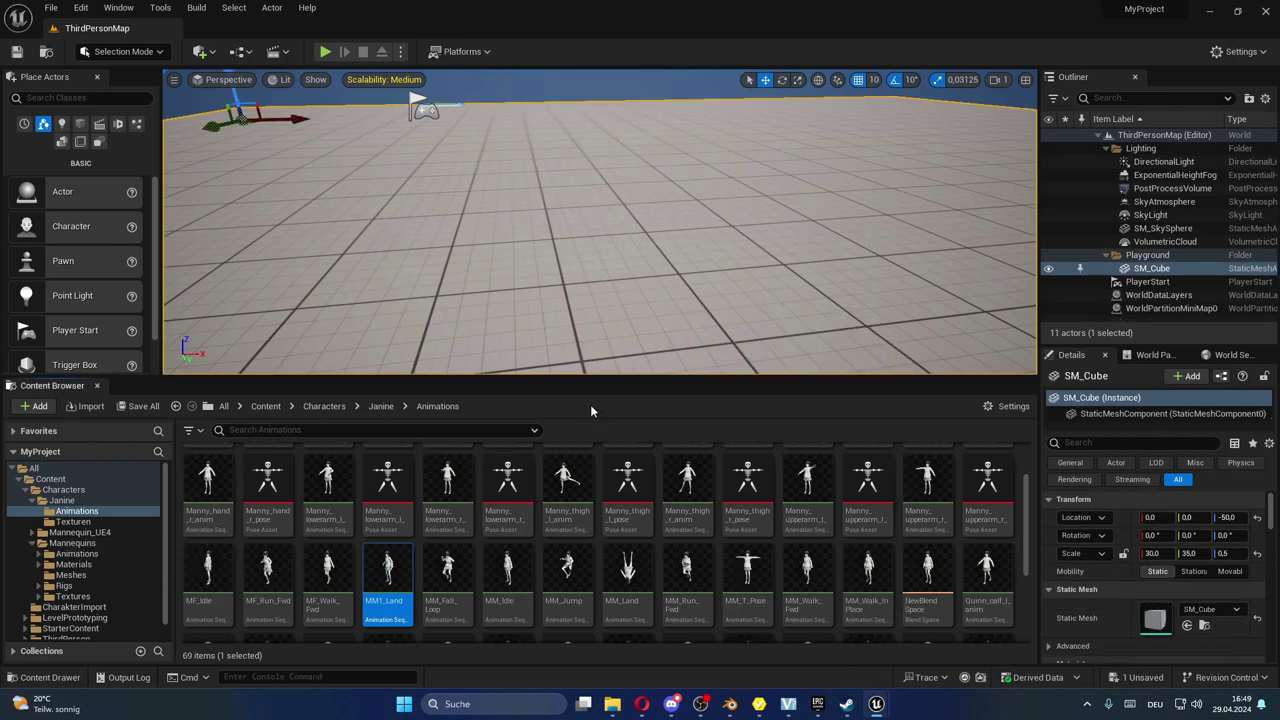
- Open BP_ThirdPersonCharacter from the ThirdPerson/Blueprints folder
{"action": "scroll", "coordinate": [60, 600], "scroll_direction": "down", "scroll_amount": 1}
{"action": "left_click", "coordinate": [66, 623]}
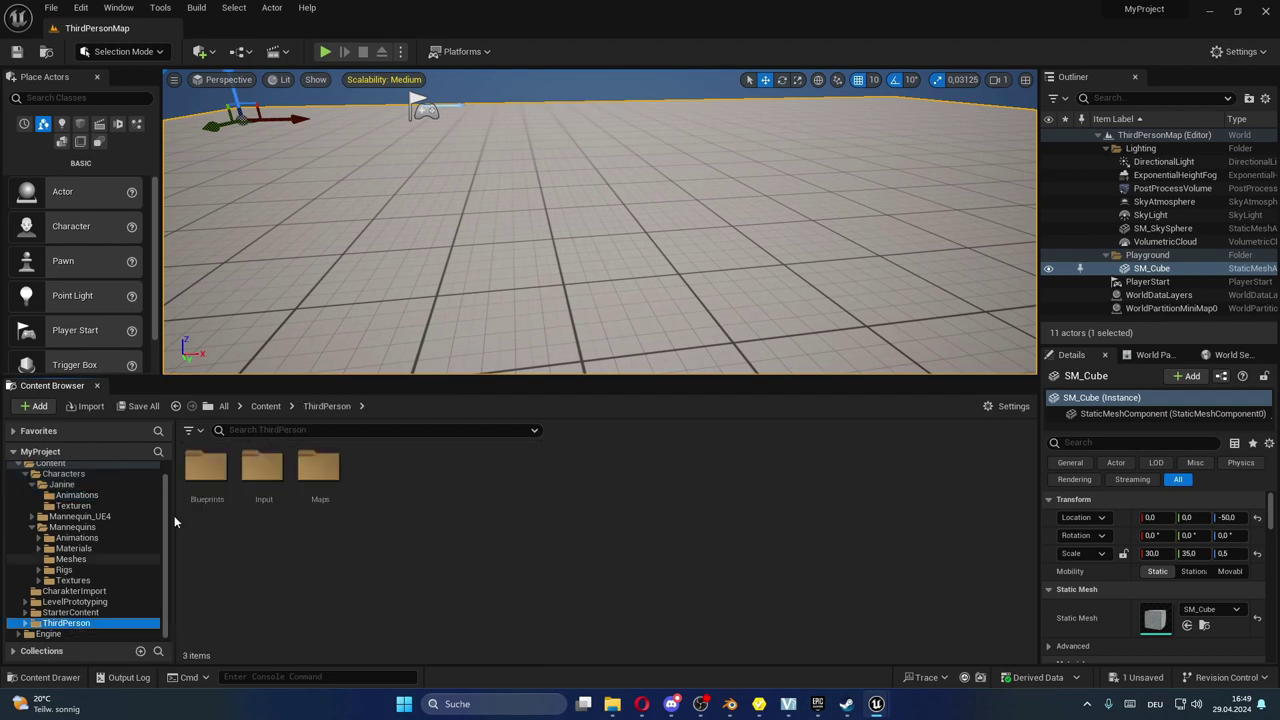
{"action": "double_click", "coordinate": [206, 468]}
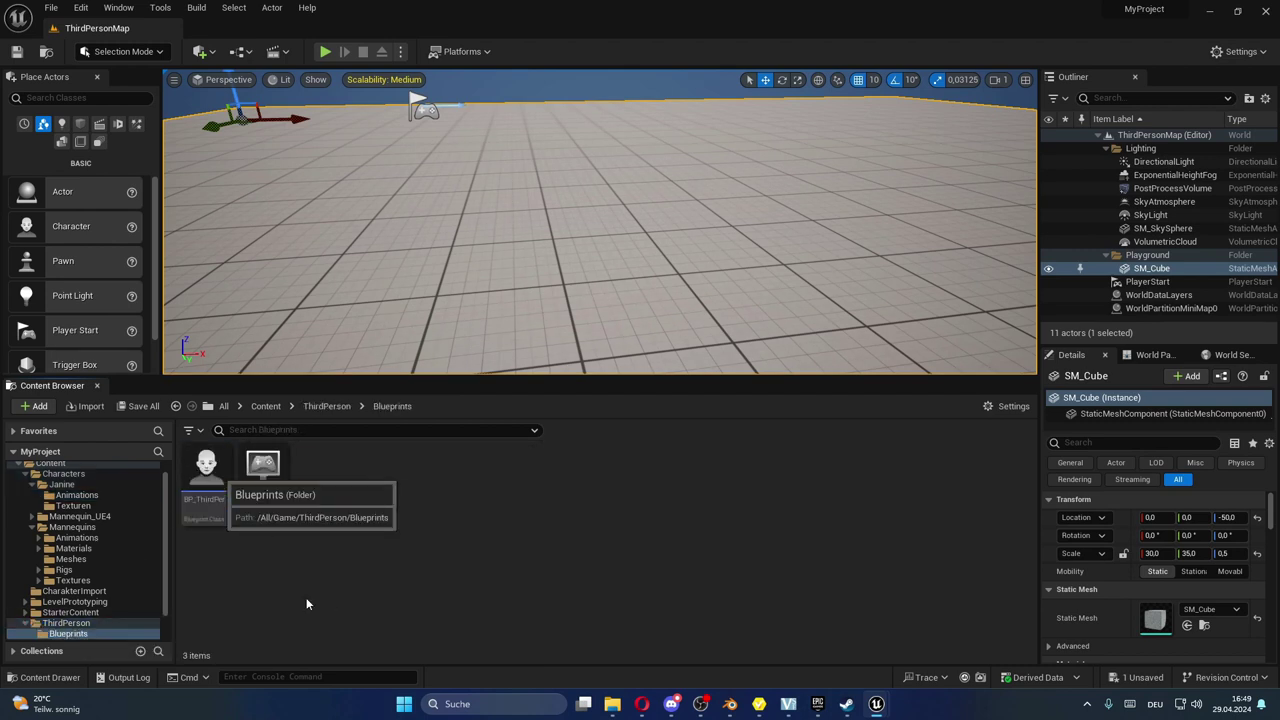
{"action": "double_click", "coordinate": [206, 488]}
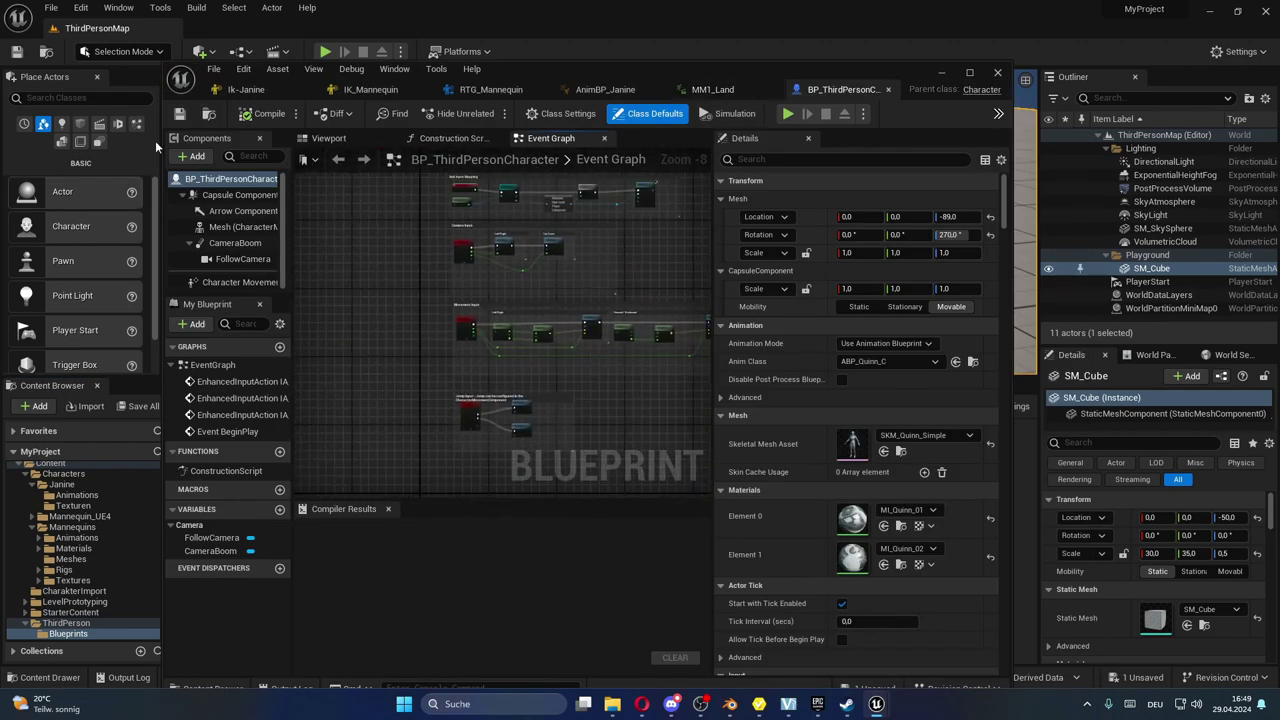
- Give the character Mesh the untitled skeletal mesh and AnimBP_Janine_C anim class, then compile
{"action": "left_click", "coordinate": [328, 138]}
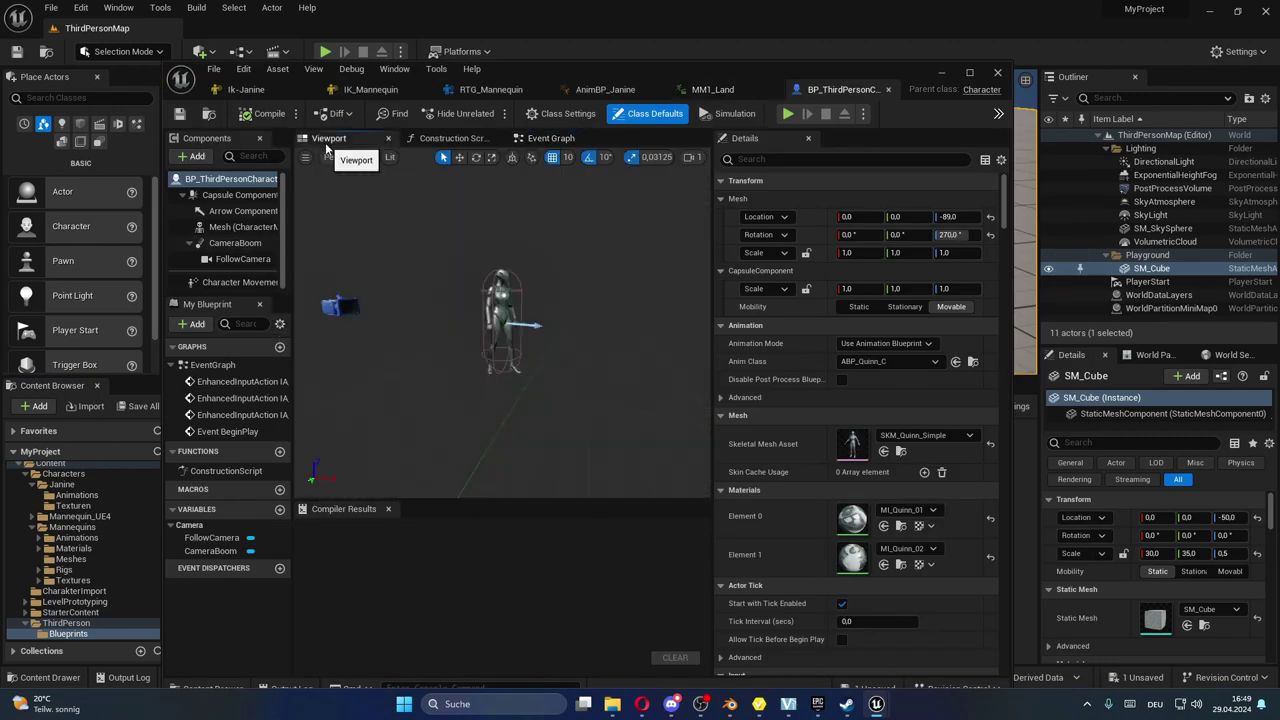
{"action": "left_click", "coordinate": [505, 300]}
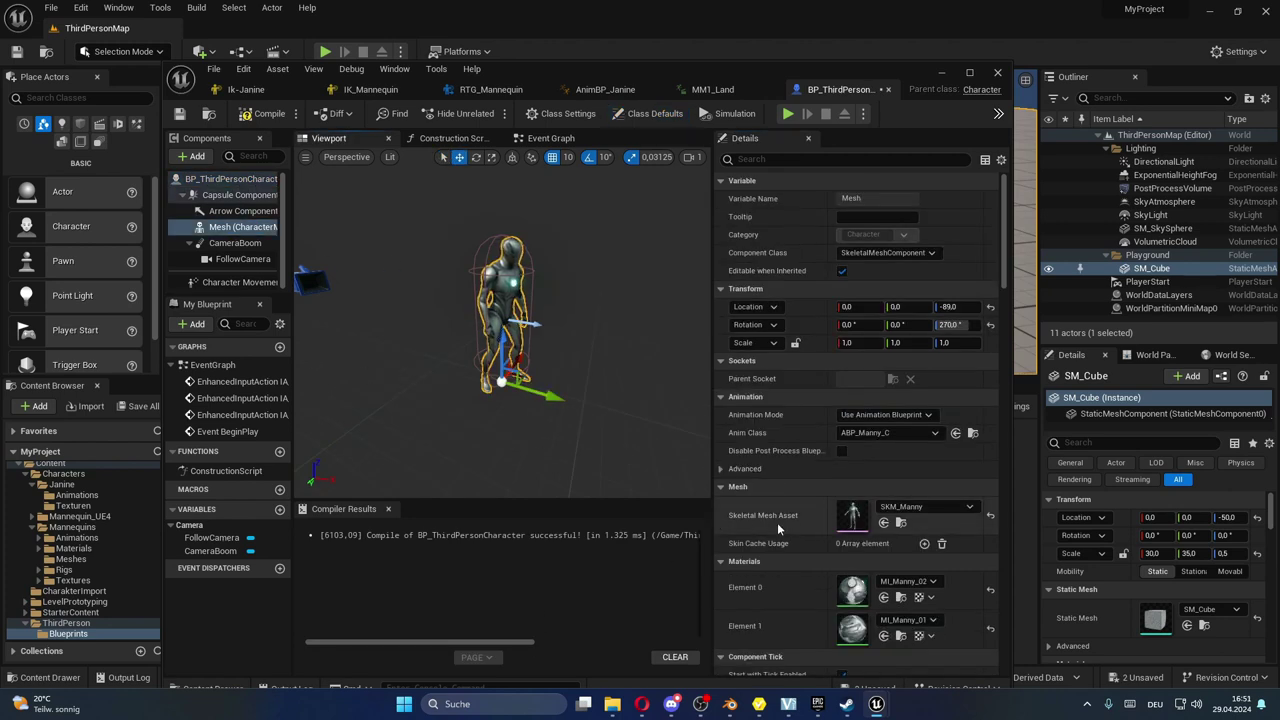
{"action": "left_click", "coordinate": [910, 507]}
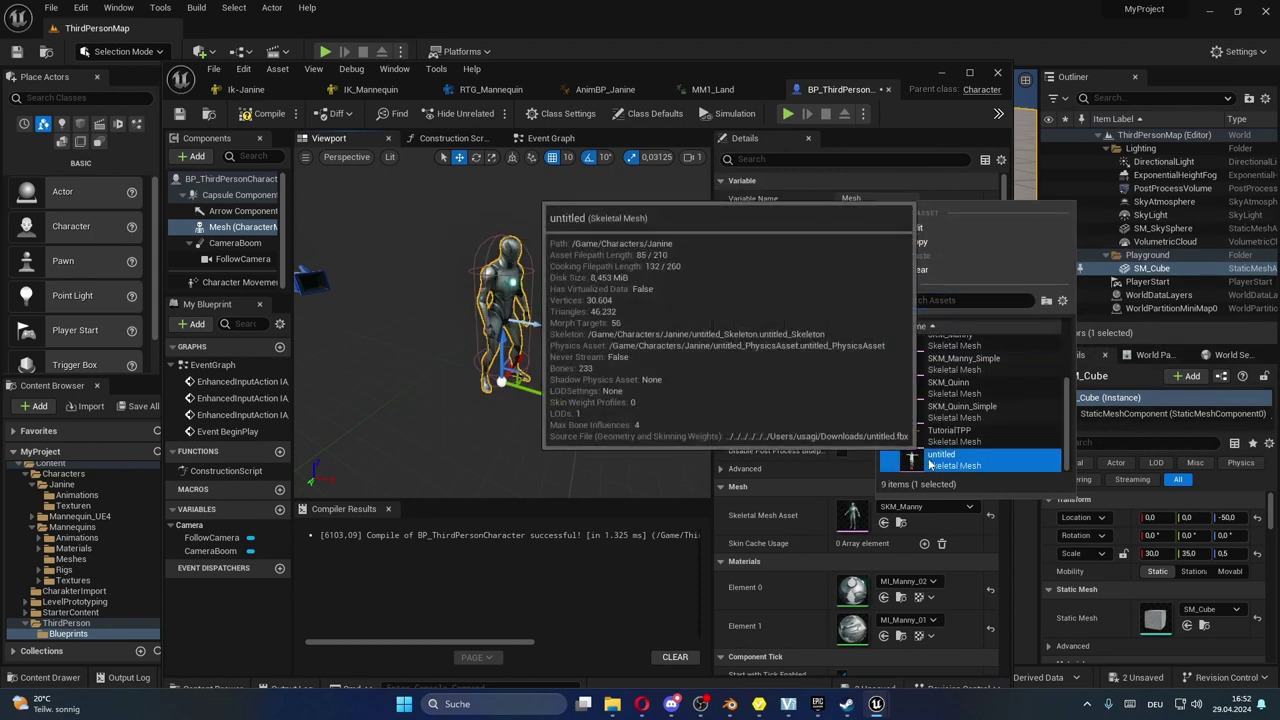
{"action": "left_click", "coordinate": [925, 455]}
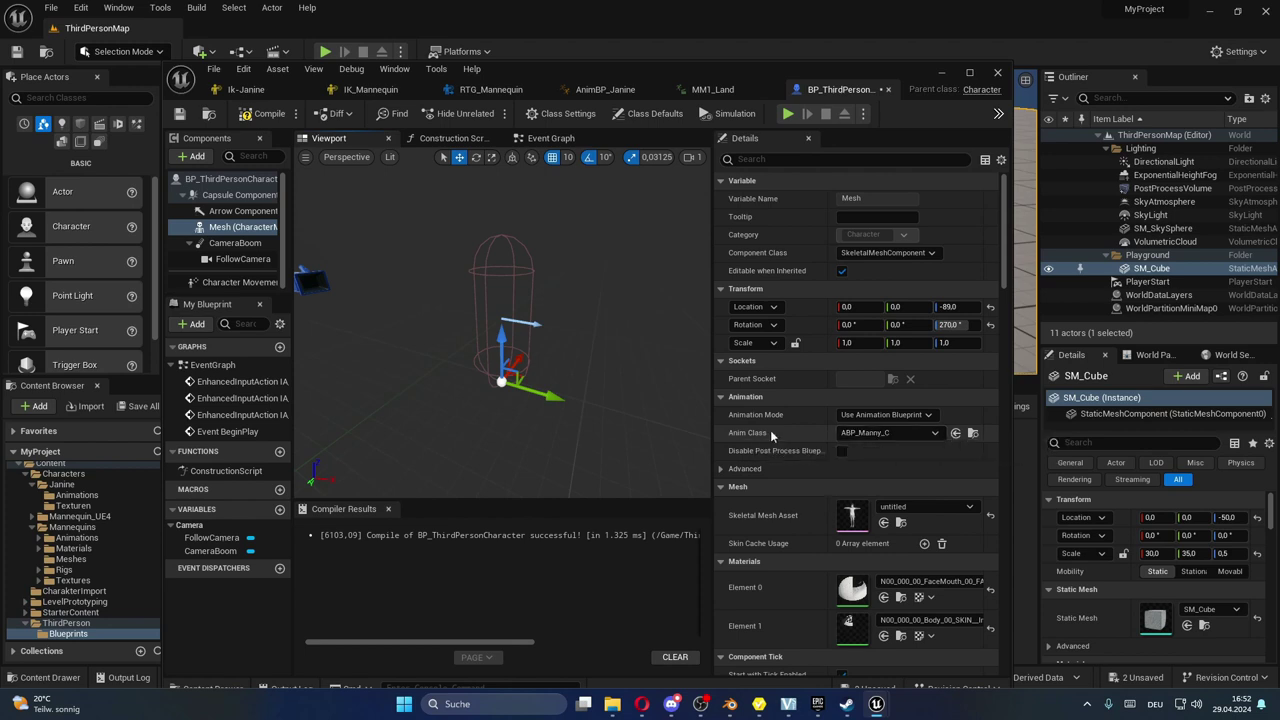
{"action": "left_click", "coordinate": [907, 434]}
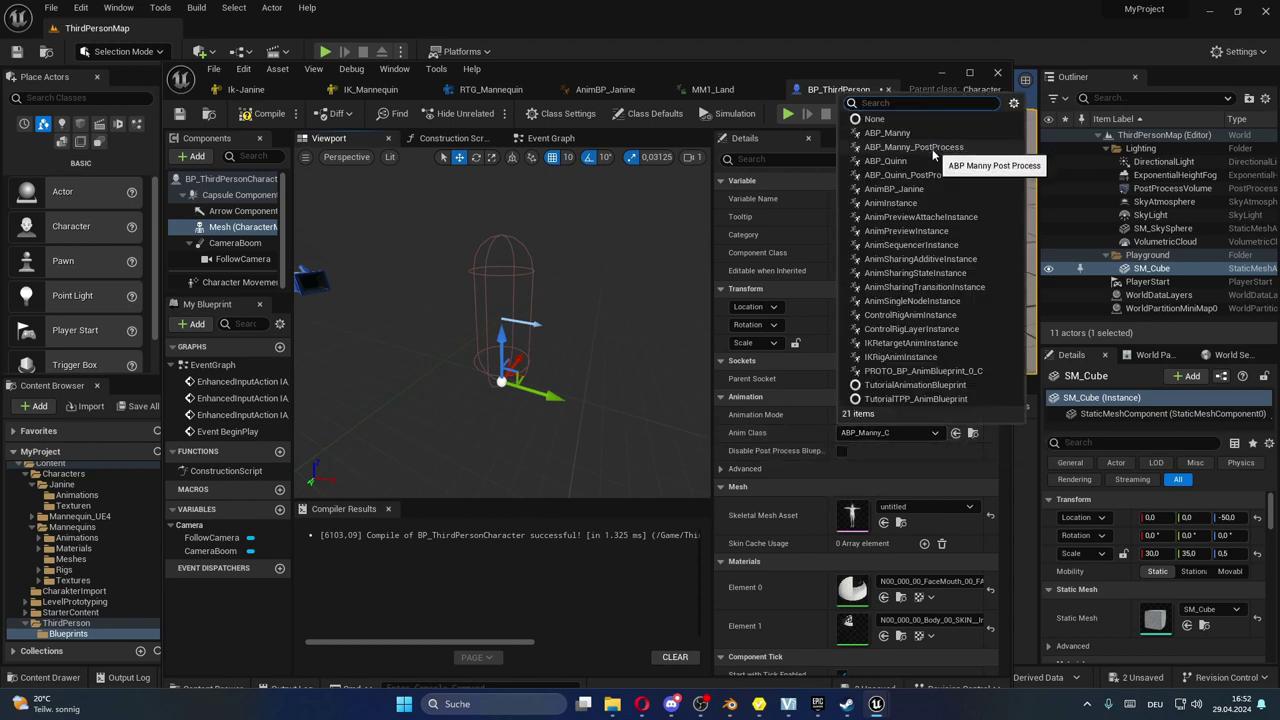
{"action": "left_click", "coordinate": [902, 189]}
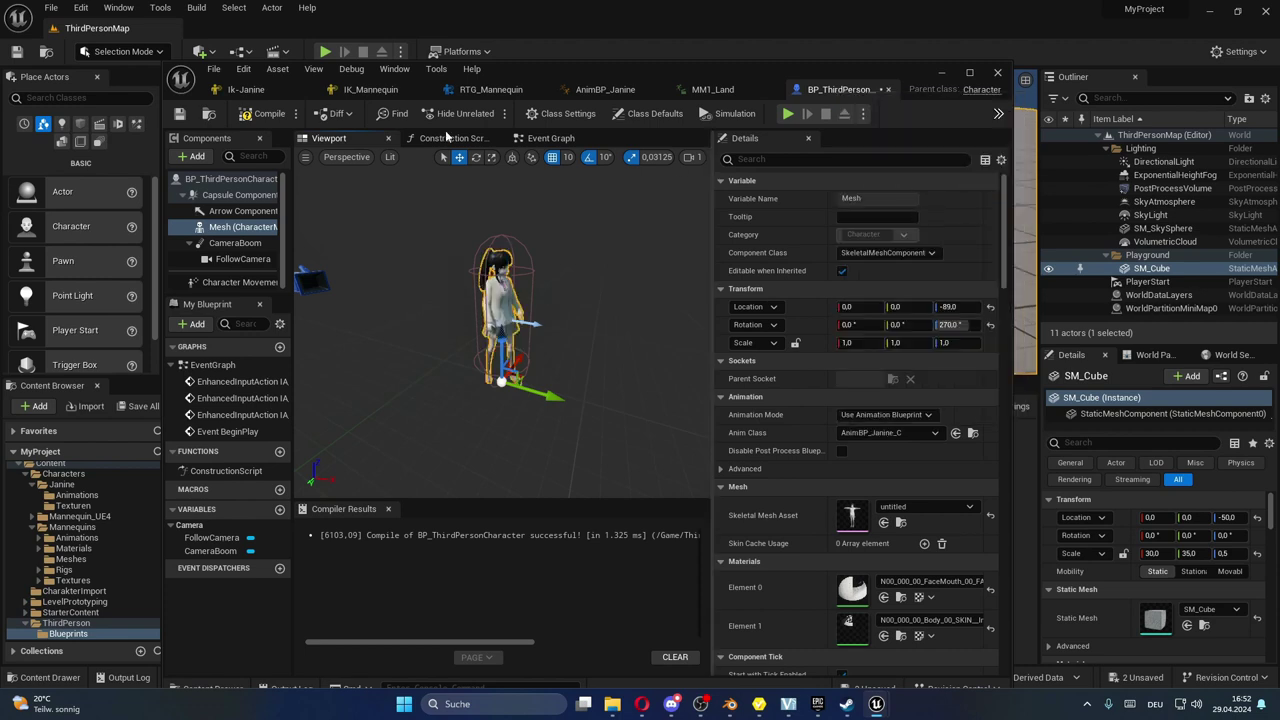
{"action": "scroll", "coordinate": [490, 352], "scroll_direction": "up", "scroll_amount": 2}
{"action": "scroll", "coordinate": [490, 352], "scroll_direction": "up", "scroll_amount": 2}
{"action": "scroll", "coordinate": [490, 352], "scroll_direction": "up", "scroll_amount": 2}
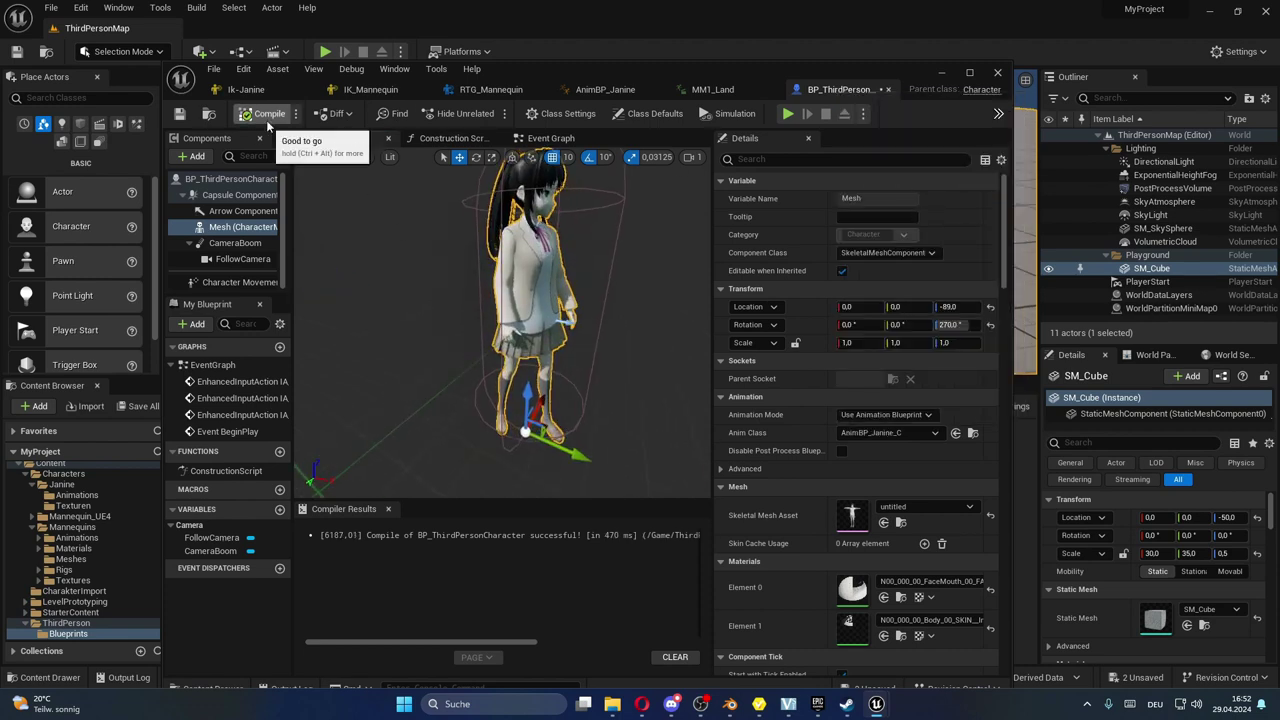
{"action": "left_click", "coordinate": [266, 120]}
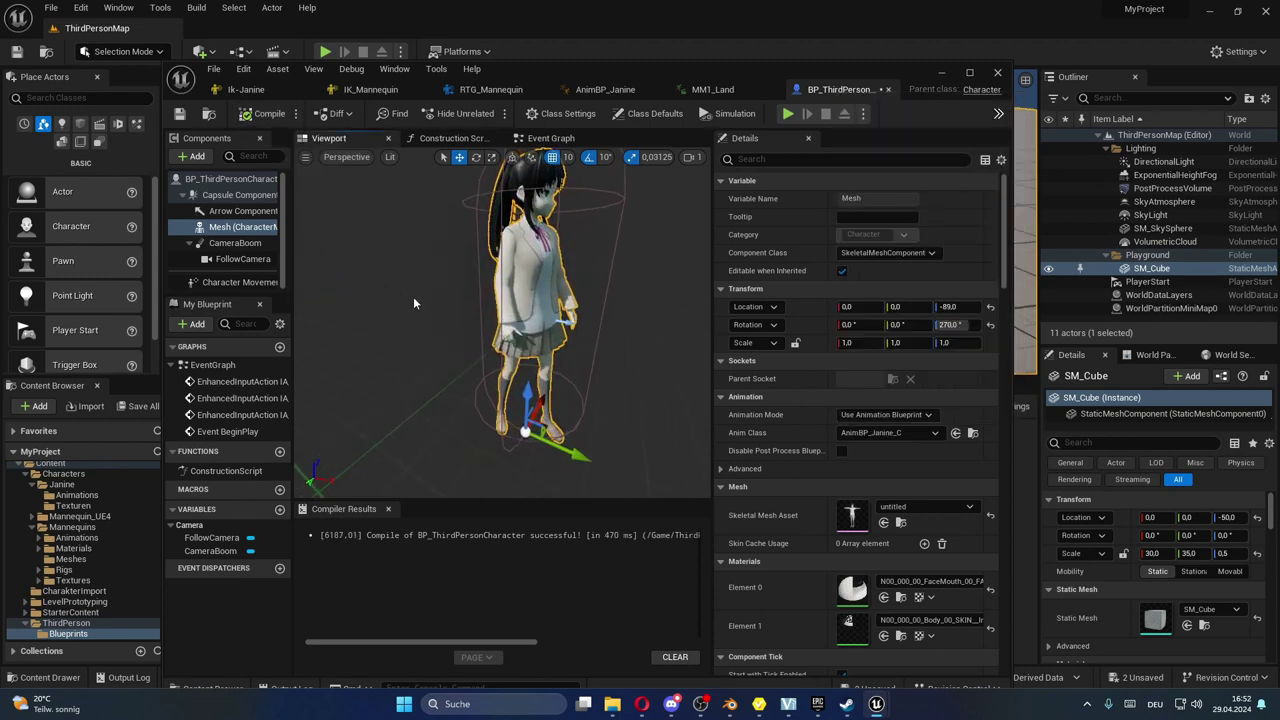
{"action": "mouse_move", "coordinate": [413, 296]}
{"action": "left_mouse_down"}
{"action": "mouse_move", "coordinate": [380, 300]}
{"action": "mouse_move", "coordinate": [301, 256]}
{"action": "left_mouse_up"}
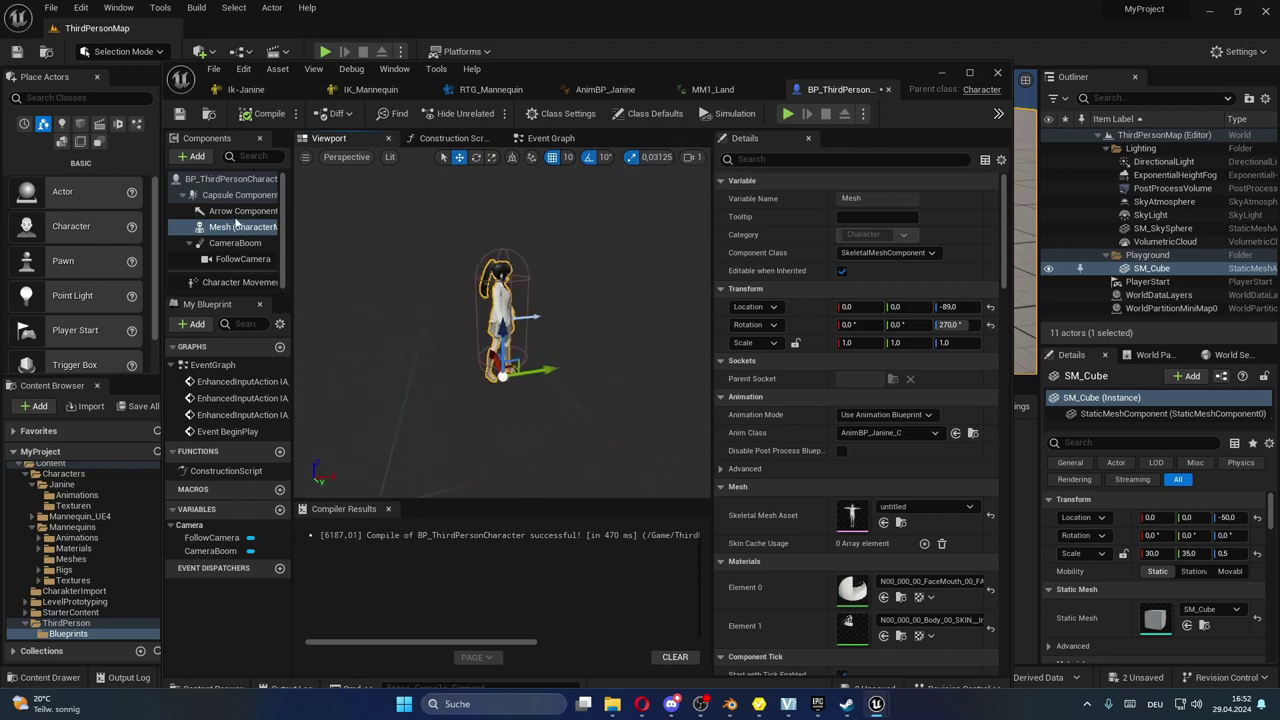
{"action": "left_click", "coordinate": [941, 74]}
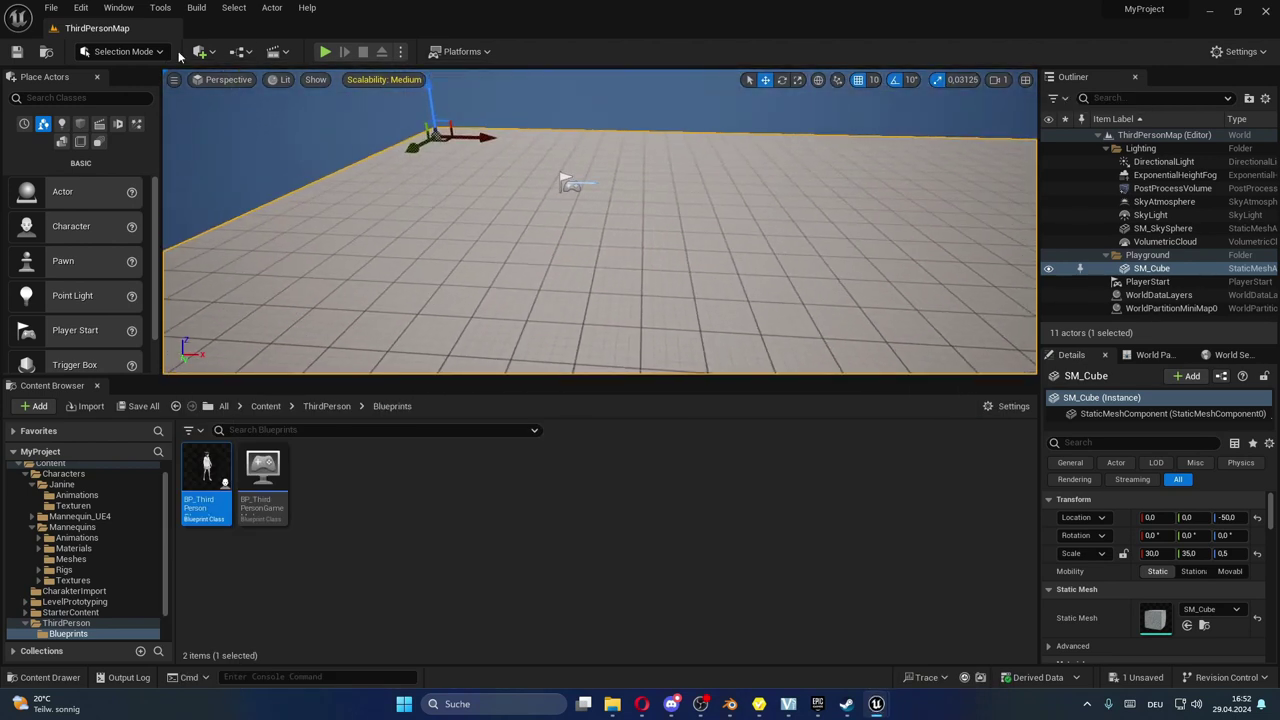
- Play-test the level, note the MM1_Land non-additive warning, and open AnimBP_Janine's Land graph
{"action": "key", "text": "alt+p"}
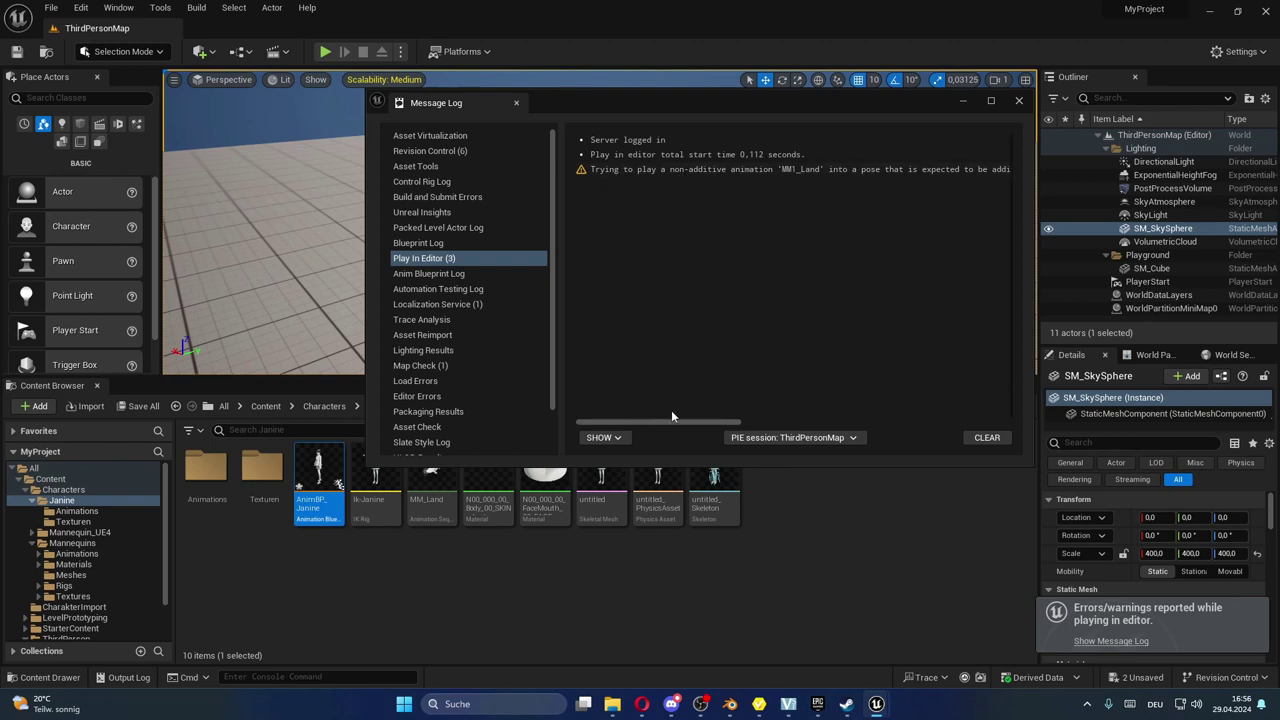
{"action": "mouse_move", "coordinate": [660, 421]}
{"action": "left_mouse_down"}
{"action": "mouse_move", "coordinate": [796, 428]}
{"action": "mouse_move", "coordinate": [650, 427]}
{"action": "left_mouse_up"}
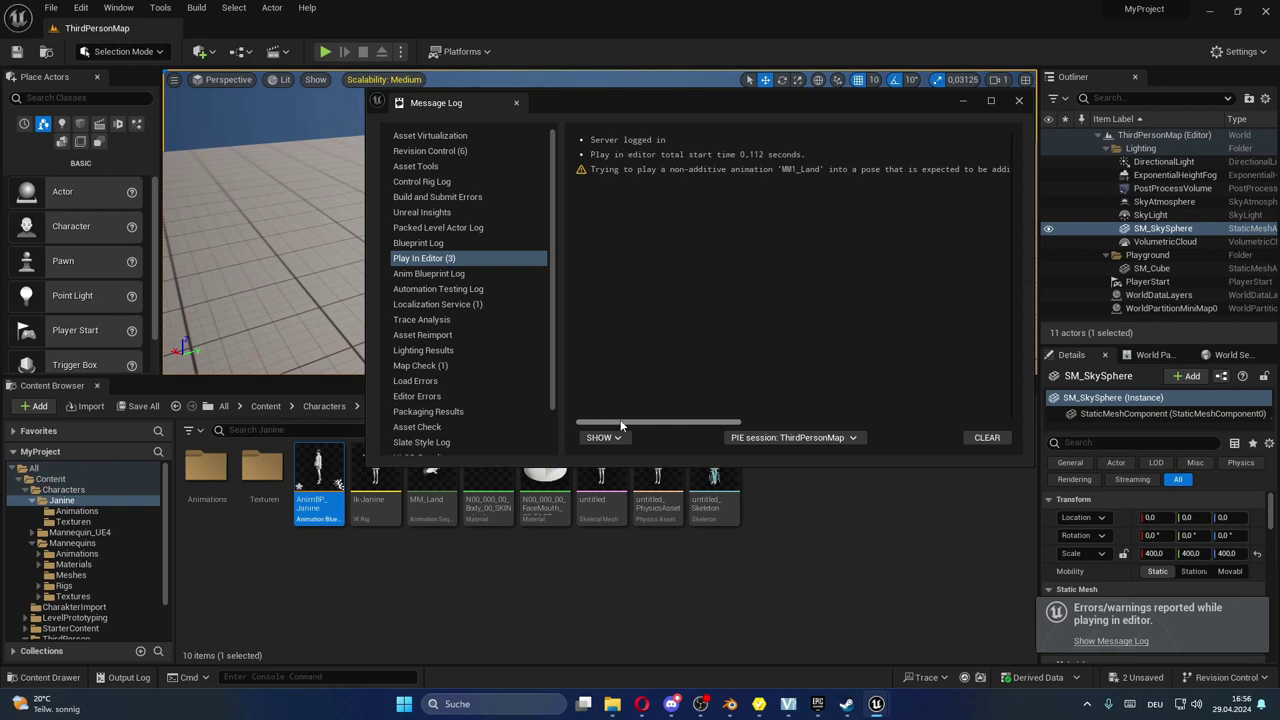
{"action": "left_click", "coordinate": [963, 101]}
{"action": "double_click", "coordinate": [320, 467]}
{"action": "mouse_move", "coordinate": [648, 369]}
{"action": "right_mouse_down"}
{"action": "mouse_move", "coordinate": [600, 251]}
{"action": "mouse_move", "coordinate": [630, 271]}
{"action": "right_mouse_up"}
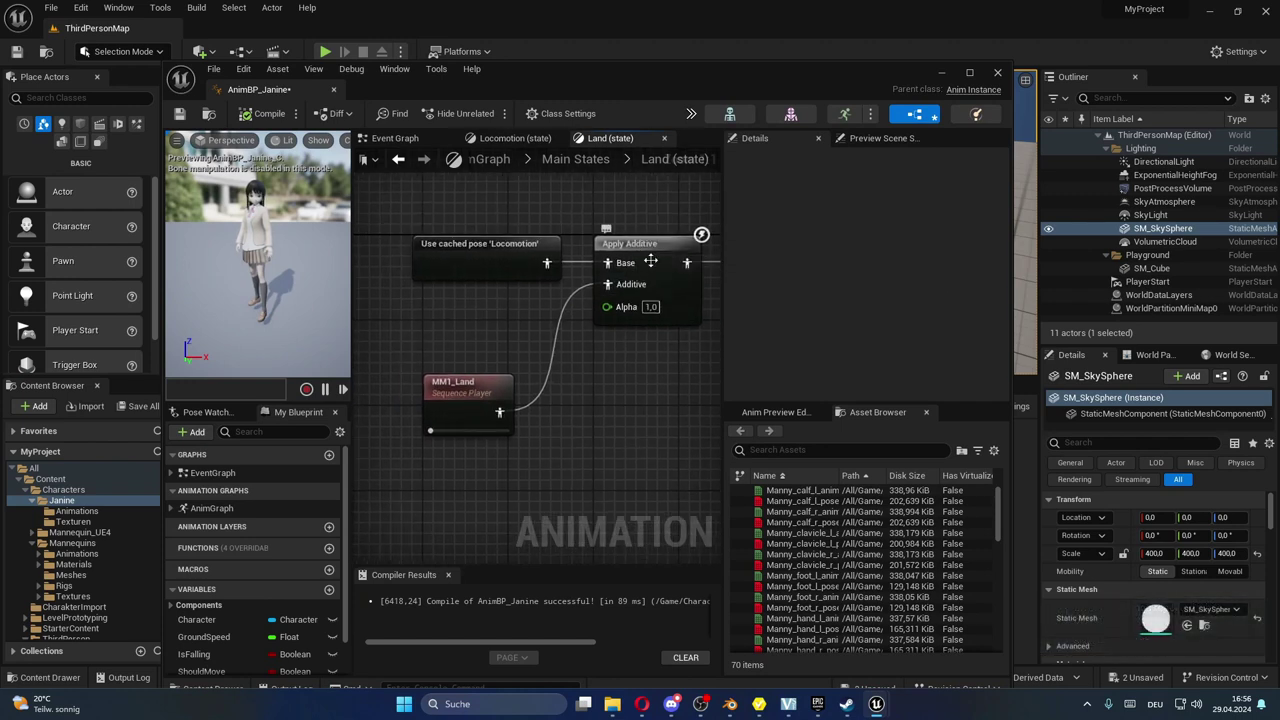
- In the Land state graph, set the Apply Additive node's Alpha to 0.0
{"action": "left_click", "coordinate": [497, 260]}
{"action": "right_click_drag", "start_coordinate": [632, 375], "coordinate": [589, 366]}
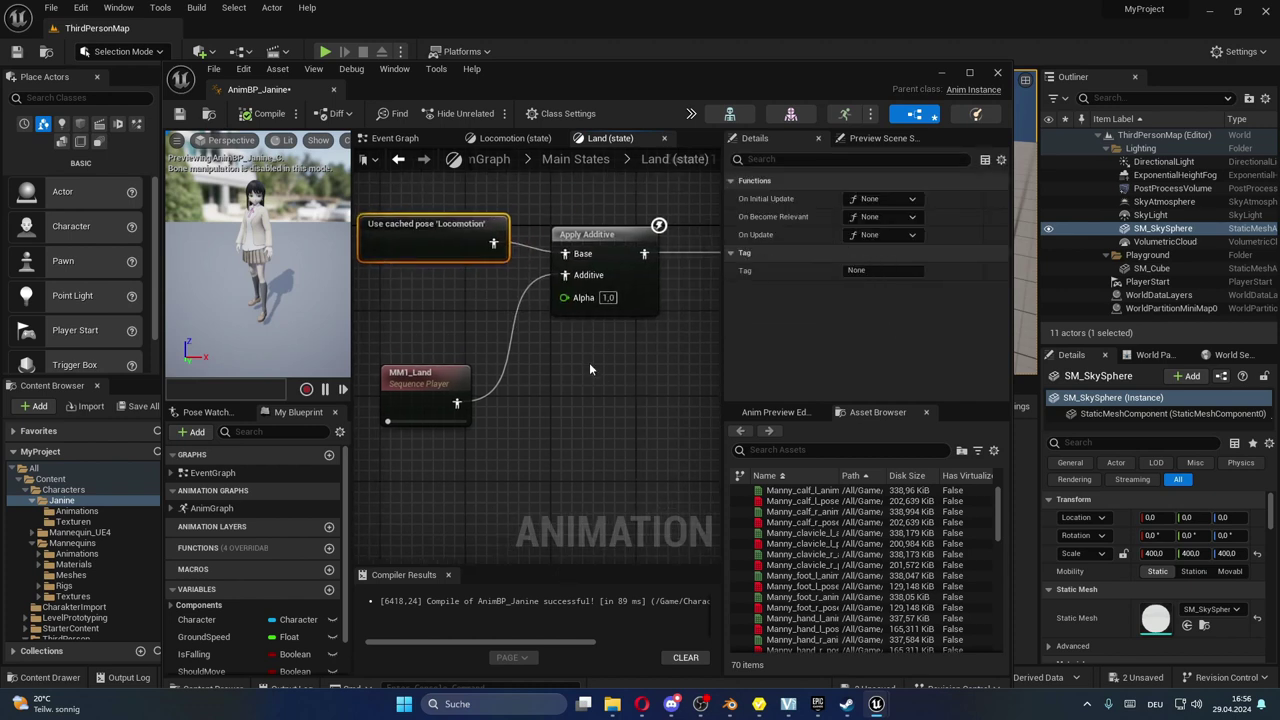
{"action": "left_click_drag", "start_coordinate": [418, 378], "coordinate": [425, 345]}
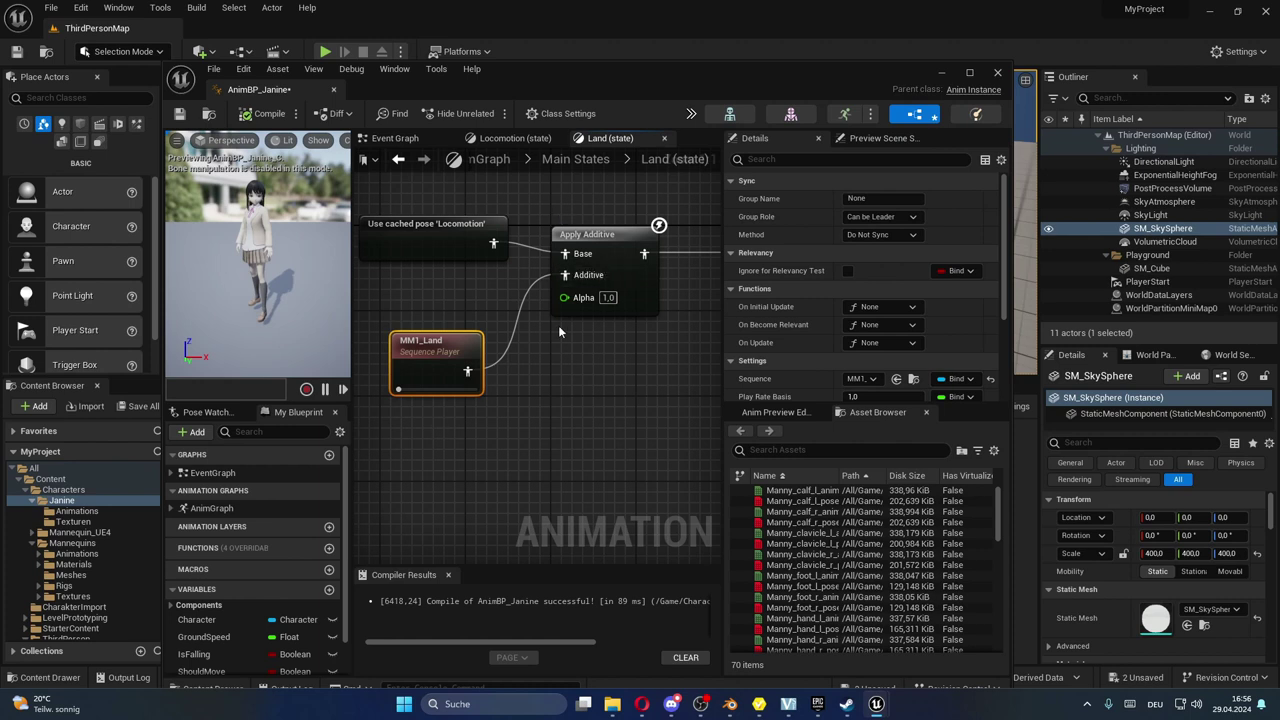
{"action": "right_click_drag", "start_coordinate": [446, 289], "coordinate": [496, 292]}
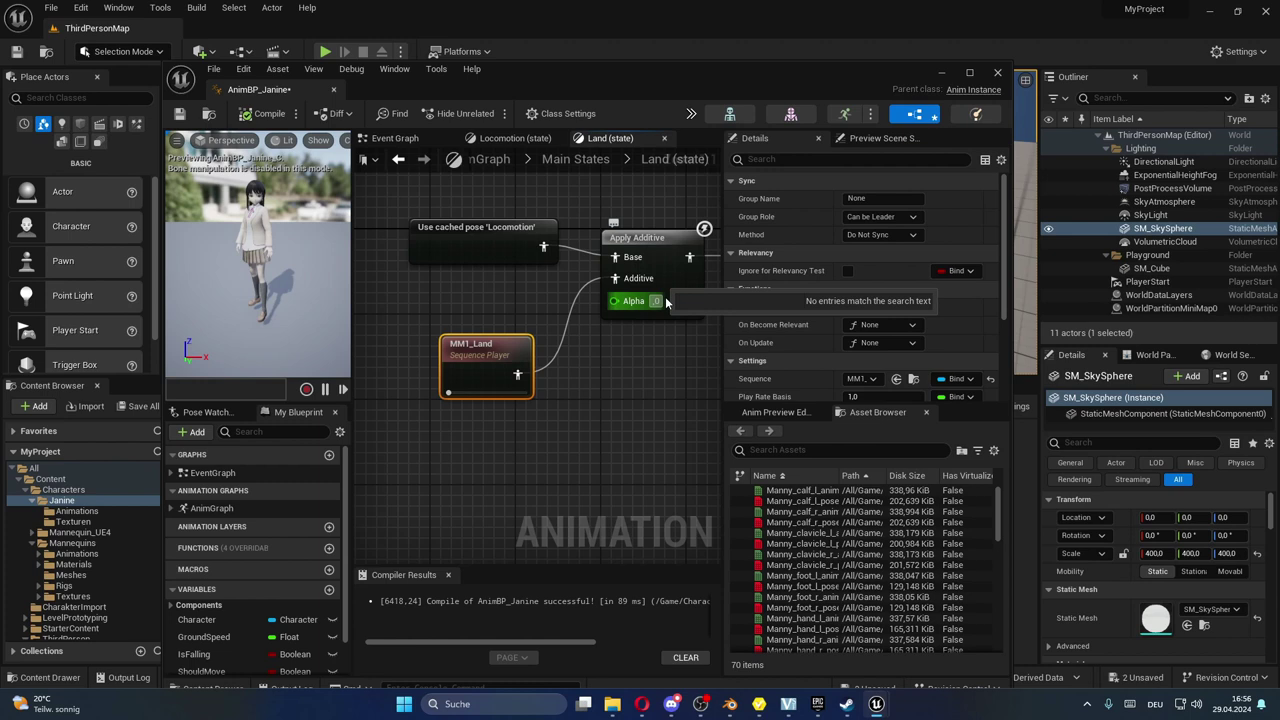
{"action": "left_click", "coordinate": [657, 301]}
- Compile and save AnimBP_Janine, then play the ThirdPersonMap level to test Janine
{"action": "left_click", "coordinate": [264, 112]}
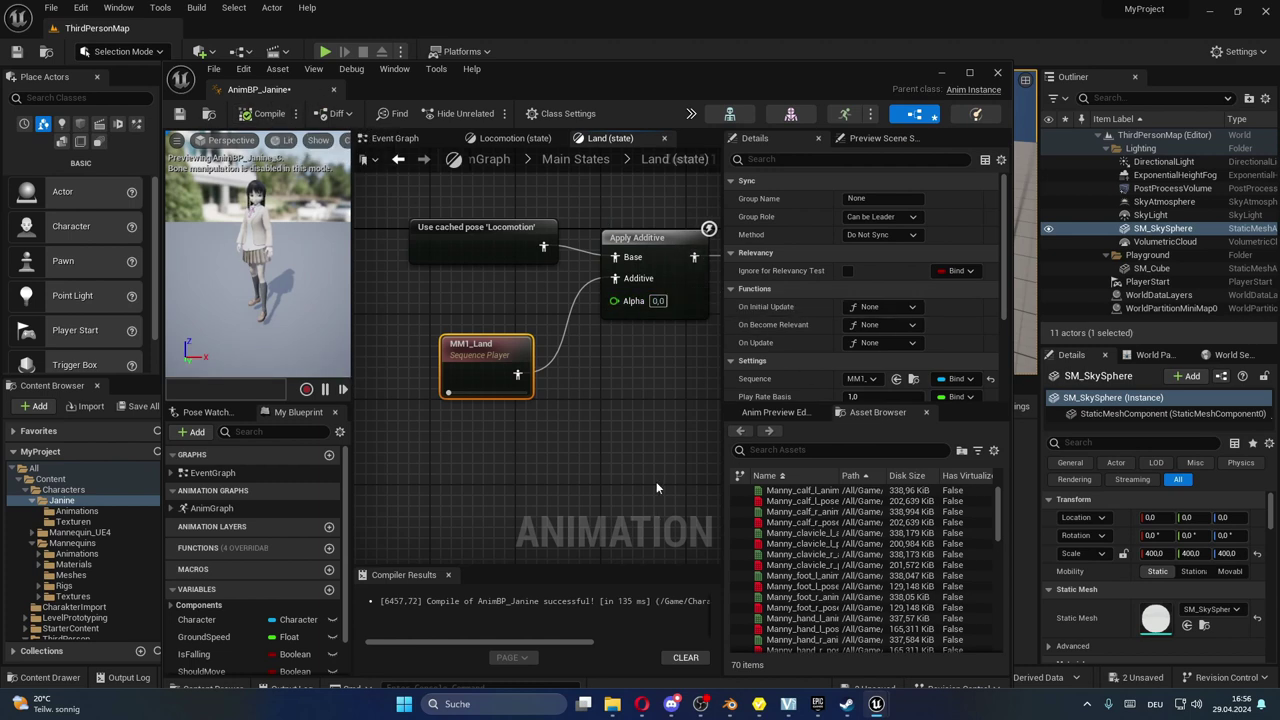
{"action": "right_click_drag", "start_coordinate": [656, 505], "coordinate": [608, 510]}
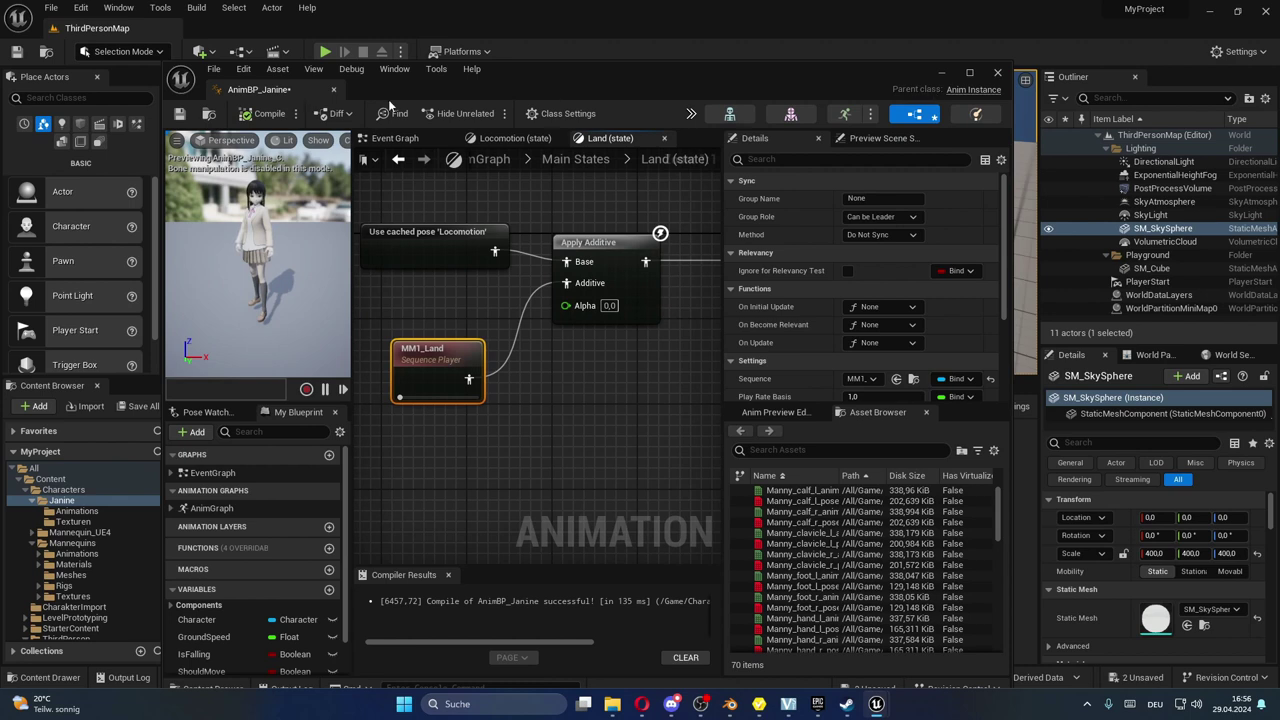
{"action": "left_click", "coordinate": [181, 113]}
{"action": "left_click", "coordinate": [938, 74]}
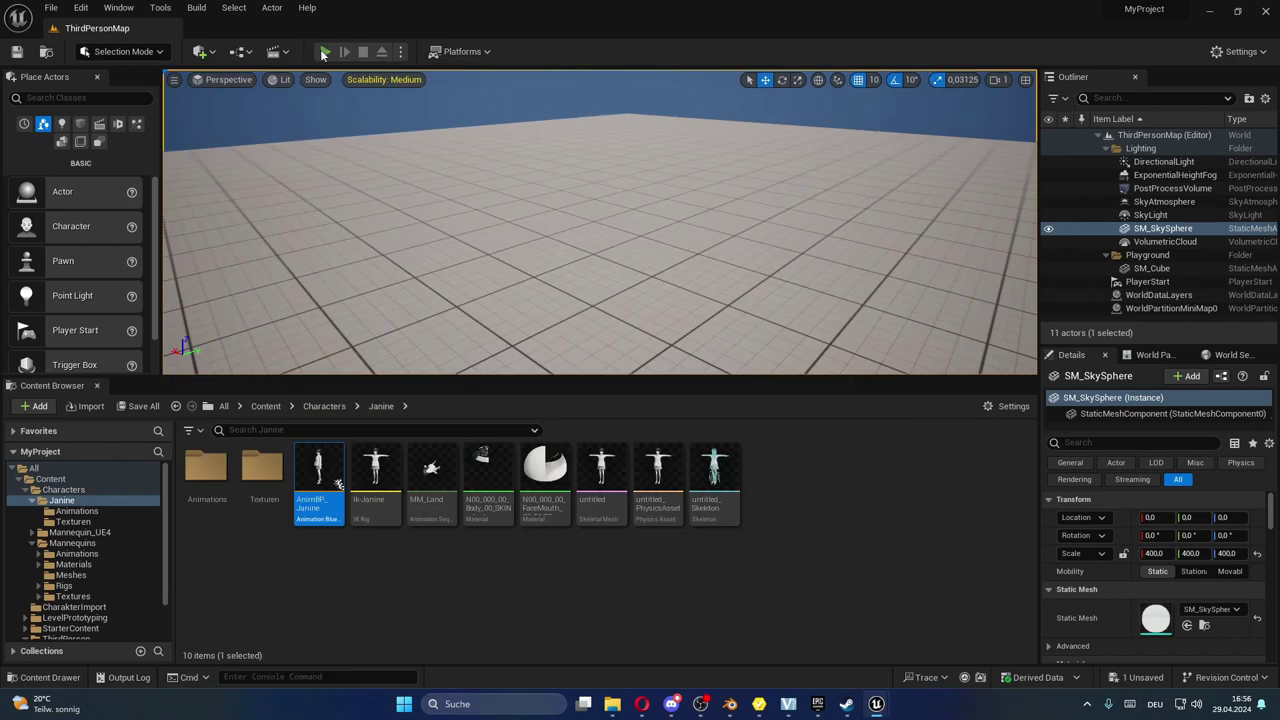
{"action": "left_click", "coordinate": [325, 52]}
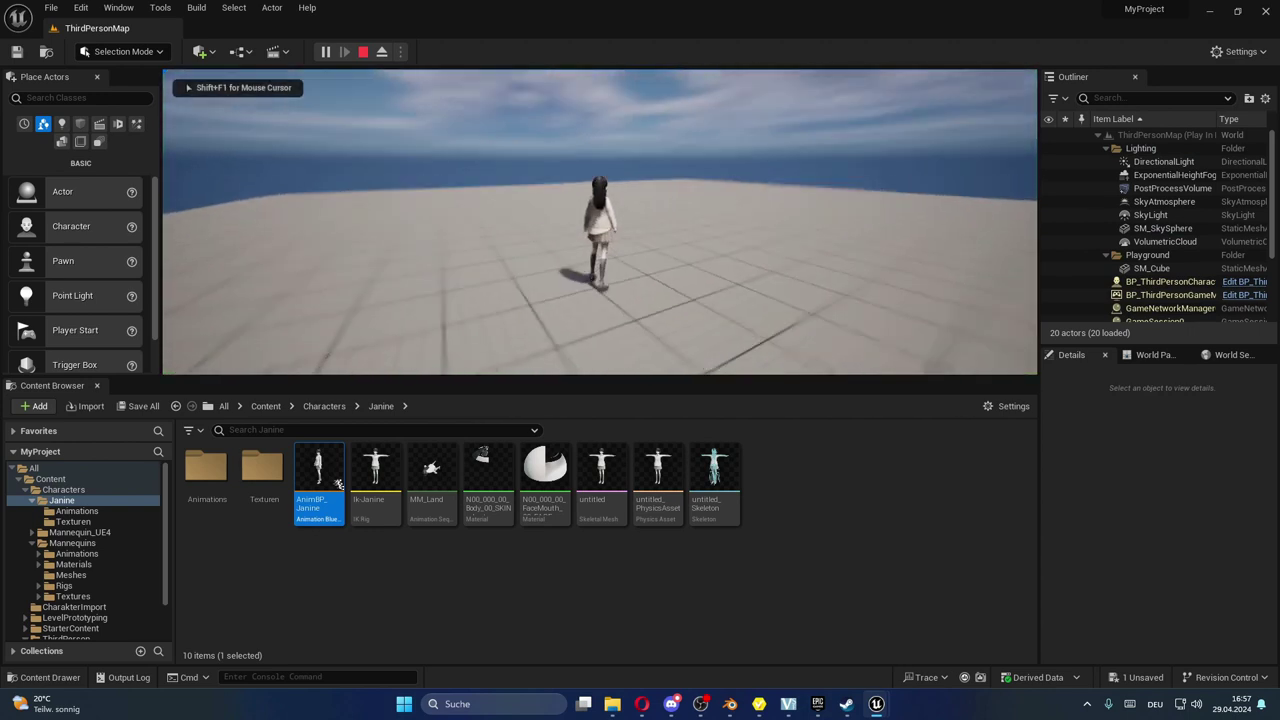